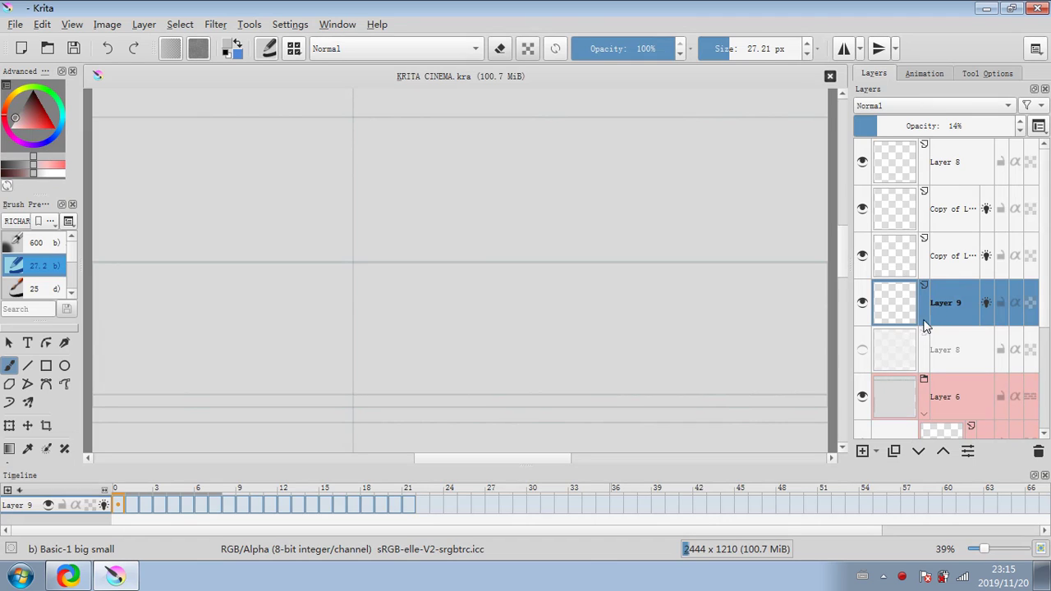
Choose the Ink-8 Sumi-e brush preset at 60 px and pick a dark blue painting colour.
click(862, 350)
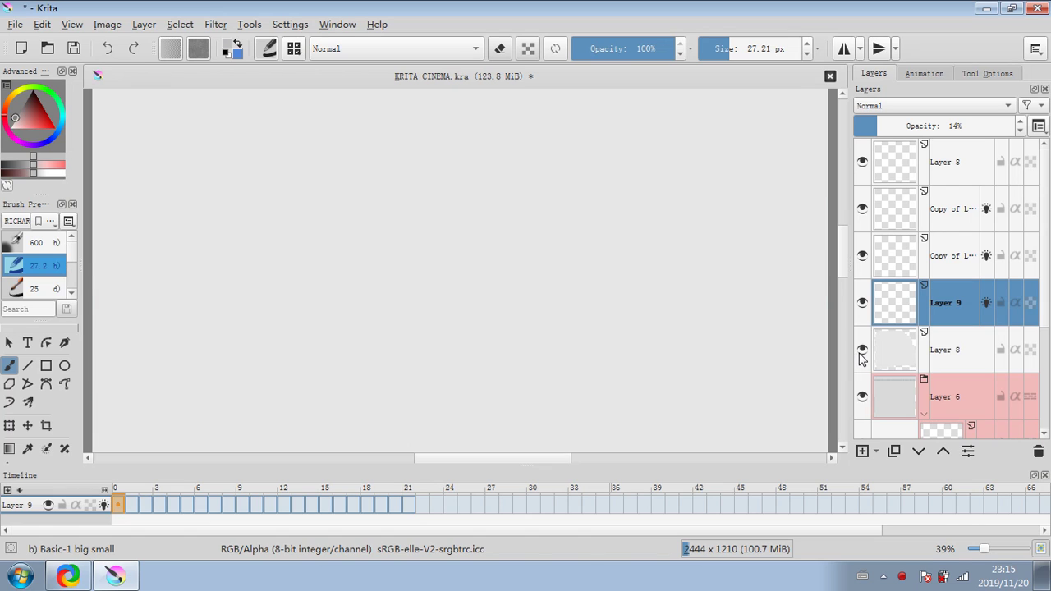
click(862, 350)
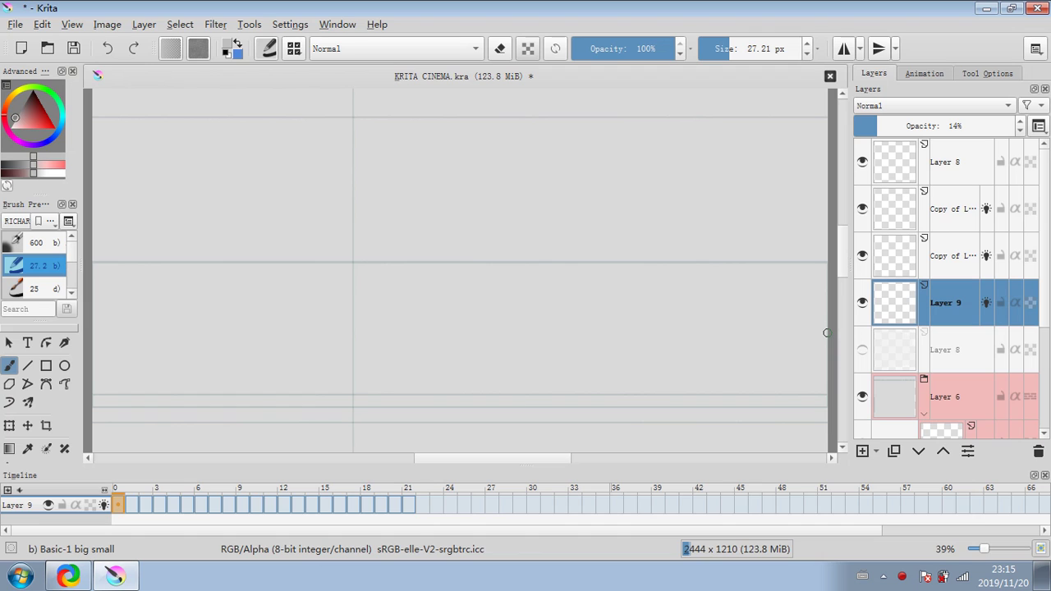
click(57, 288)
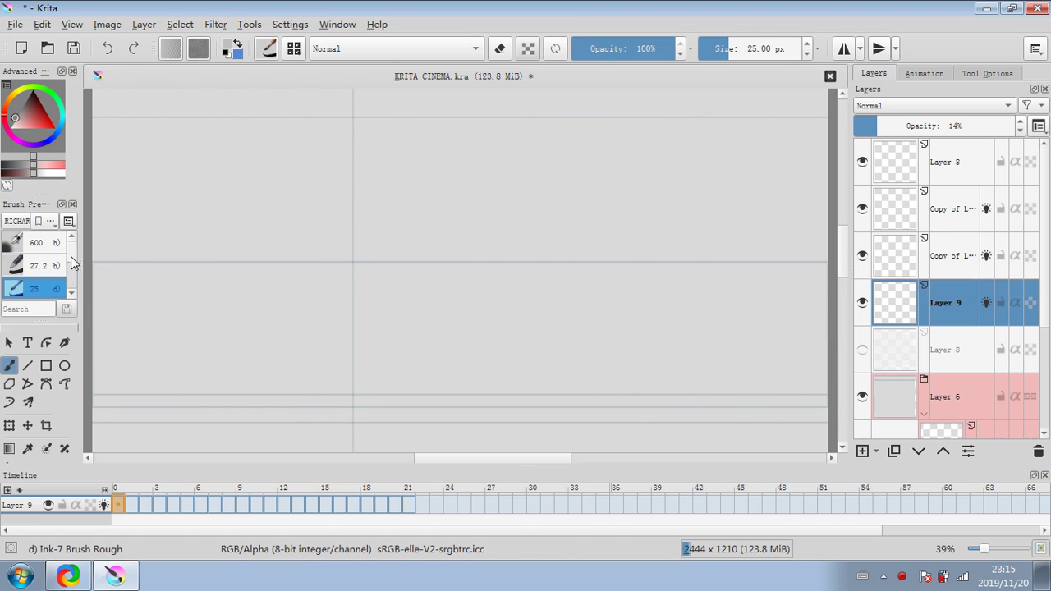
scroll(72, 275, down, 1)
click(52, 259)
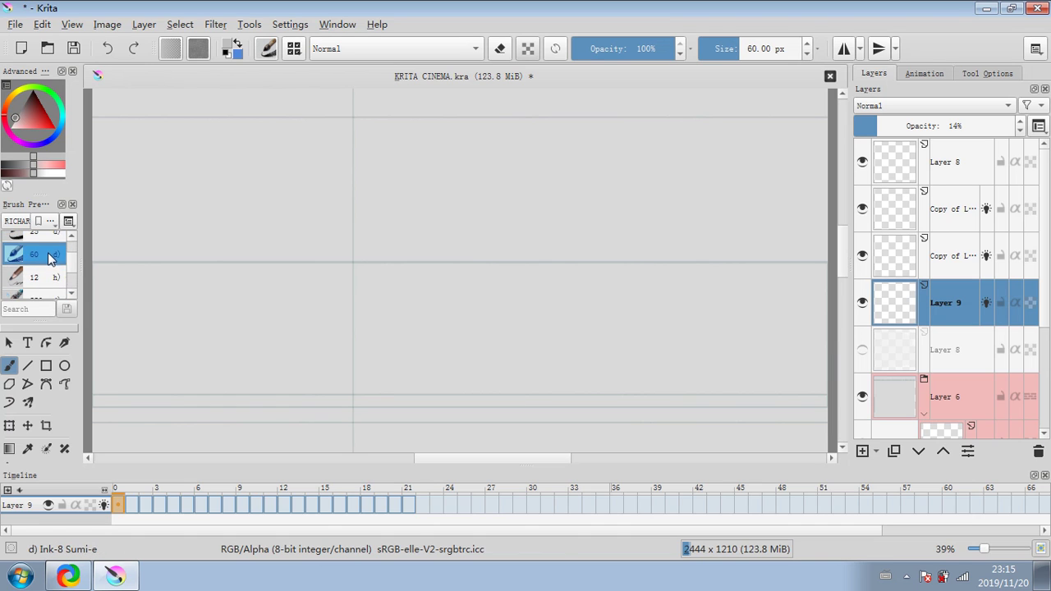
scroll(838, 247, up, 2)
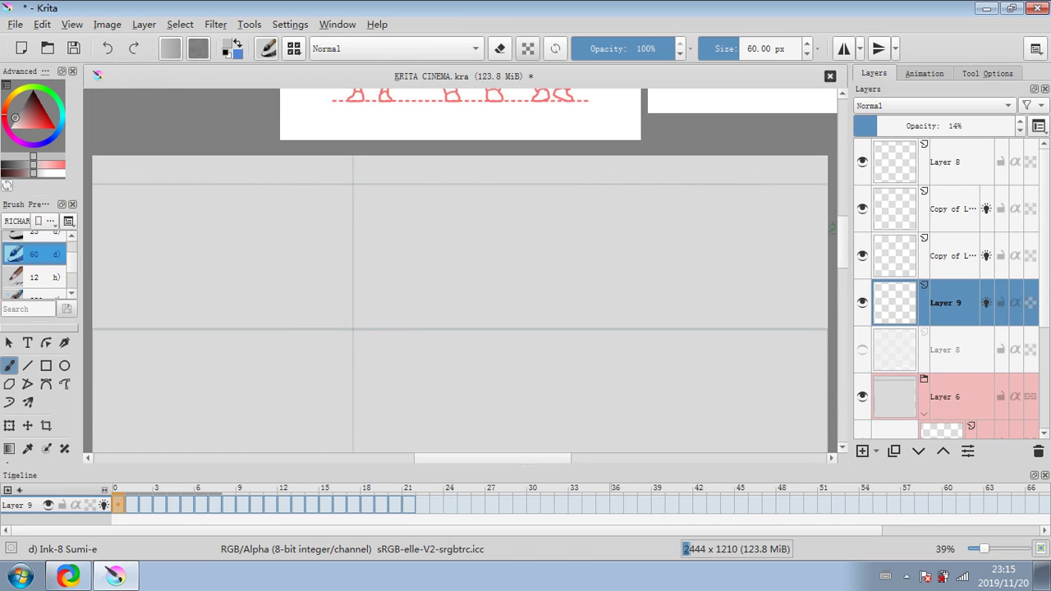
scroll(364, 185, down, 2)
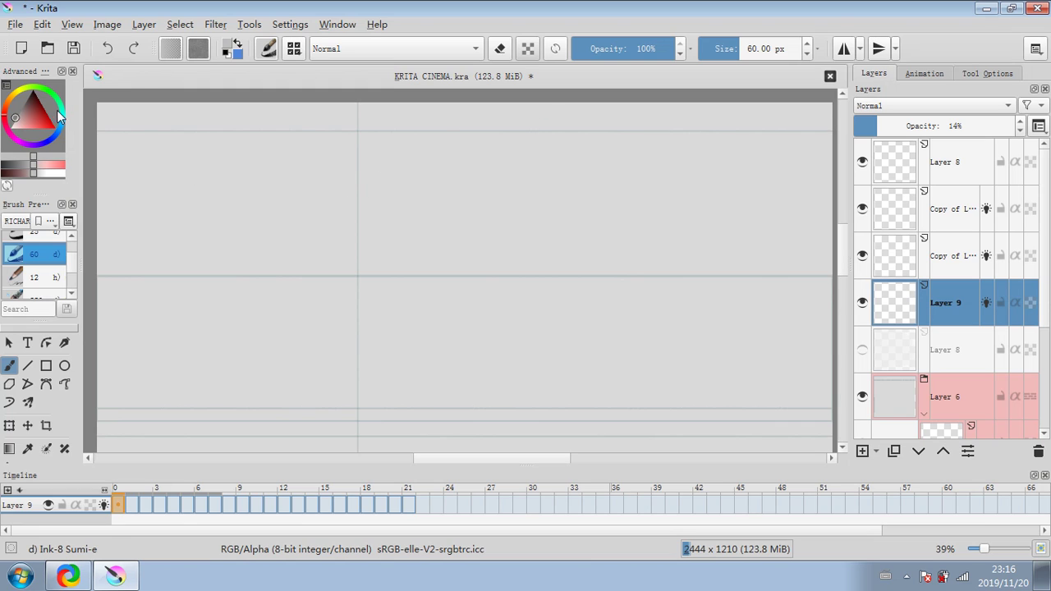
click(55, 133)
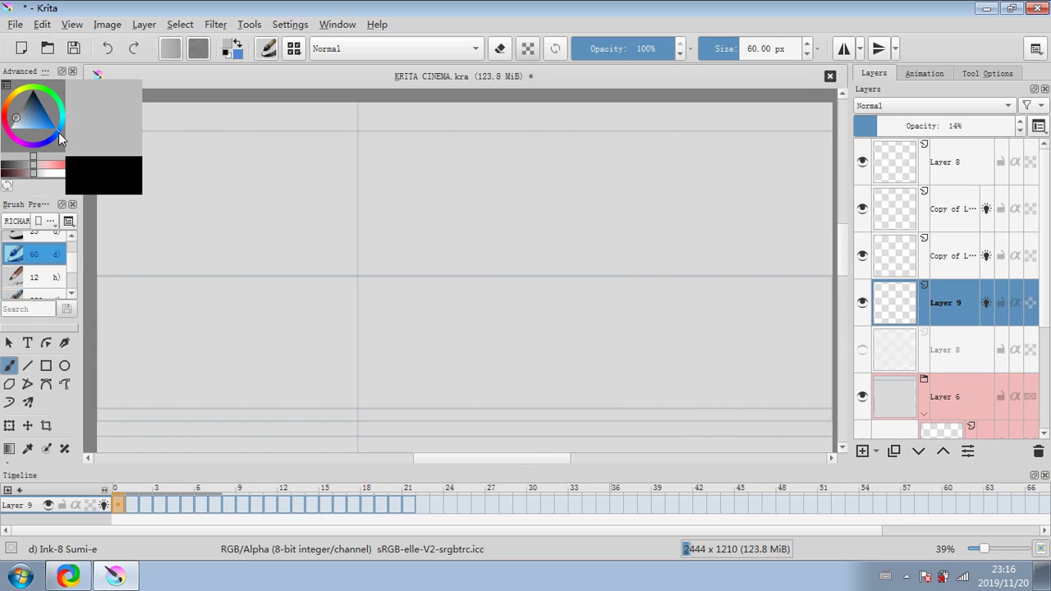
drag(57, 131, 37, 107)
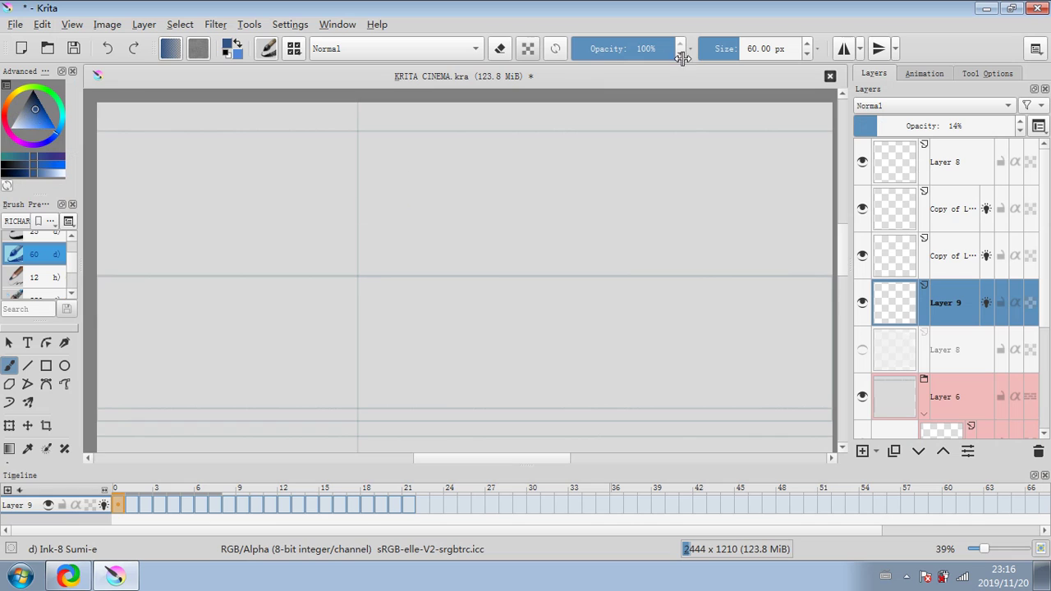
Sketch a narrow upright gesture along the vertical guide line on Layer 9 and set the layer opacity to 42%.
mouse_move(344, 224)
mouse_down()
mouse_move(364, 253)
mouse_move(354, 188)
mouse_move(375, 294)
mouse_move(329, 254)
mouse_move(371, 302)
mouse_move(381, 364)
mouse_move(339, 391)
mouse_move(368, 392)
mouse_move(361, 426)
mouse_up()
click(921, 126)
drag(354, 355, 351, 320)
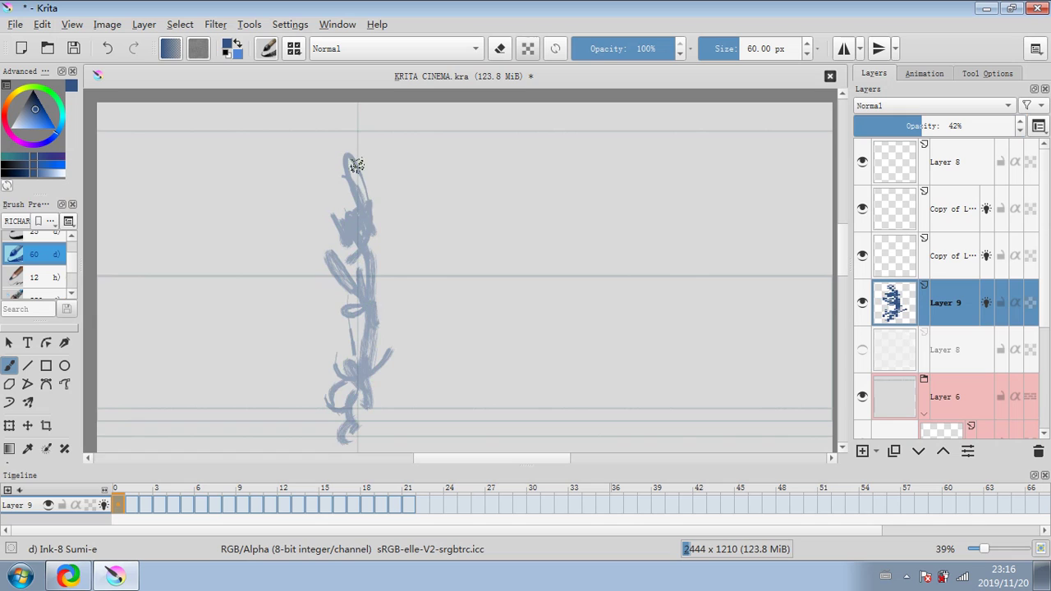
Build up the upright sketch with loose diagonal and looping strokes on both sides of its core.
drag(372, 131, 384, 237)
drag(383, 191, 340, 217)
drag(345, 242, 312, 271)
drag(303, 225, 348, 283)
mouse_move(358, 304)
mouse_down()
mouse_move(311, 338)
mouse_move(323, 335)
mouse_up()
drag(274, 206, 312, 270)
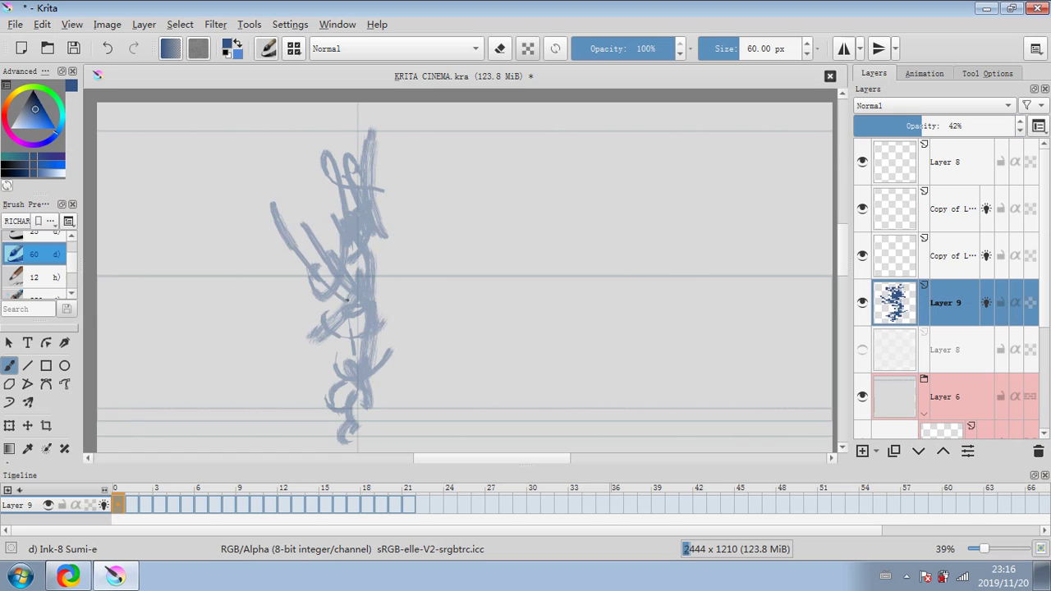
drag(374, 310, 386, 334)
mouse_move(394, 248)
mouse_down()
mouse_move(418, 247)
mouse_move(392, 260)
mouse_up()
drag(396, 215, 417, 184)
drag(398, 178, 435, 211)
mouse_move(387, 248)
mouse_down()
mouse_move(381, 277)
mouse_move(404, 322)
mouse_move(380, 314)
mouse_up()
Enlarge the brush to 111.43 px and thicken the left half and lower part of the upright sketch.
click(747, 50)
mouse_move(294, 211)
mouse_down()
mouse_move(338, 235)
mouse_move(317, 257)
mouse_up()
drag(326, 267, 325, 300)
drag(313, 366, 335, 372)
drag(310, 289, 371, 358)
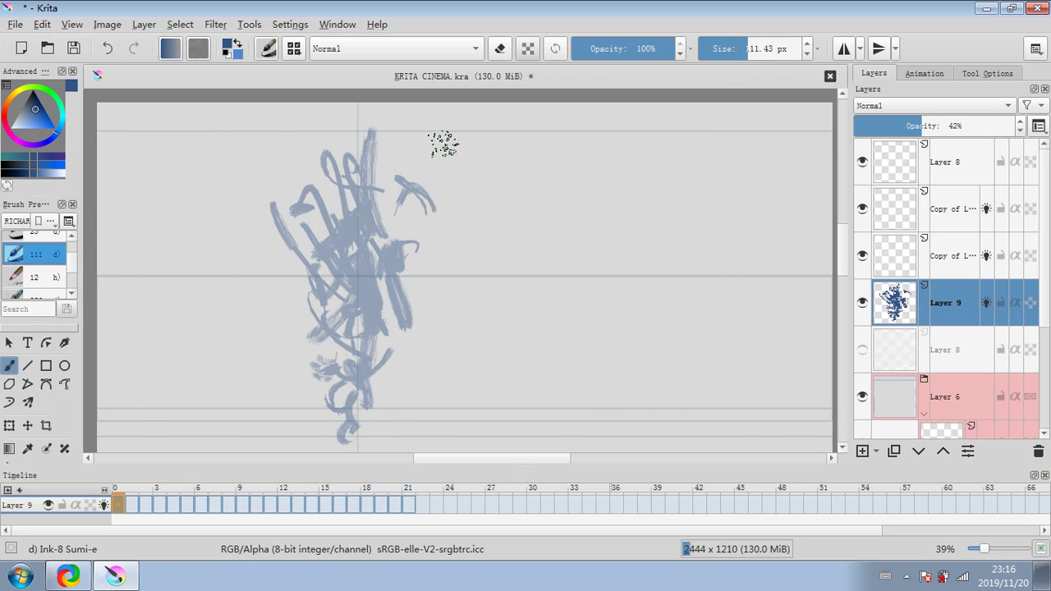
Paint a second, denser upright gesture shape to the right of the first sketch.
drag(528, 228, 614, 259)
drag(516, 209, 566, 246)
drag(546, 207, 574, 275)
mouse_move(542, 316)
mouse_down()
mouse_move(591, 286)
mouse_move(566, 355)
mouse_up()
mouse_move(604, 261)
mouse_down()
mouse_move(626, 257)
mouse_move(528, 296)
mouse_move(638, 239)
mouse_move(648, 215)
mouse_move(545, 169)
mouse_up()
mouse_move(532, 157)
mouse_down()
mouse_move(556, 206)
mouse_move(615, 160)
mouse_move(588, 117)
mouse_move(547, 344)
mouse_move(575, 288)
mouse_move(591, 392)
mouse_move(544, 294)
mouse_up()
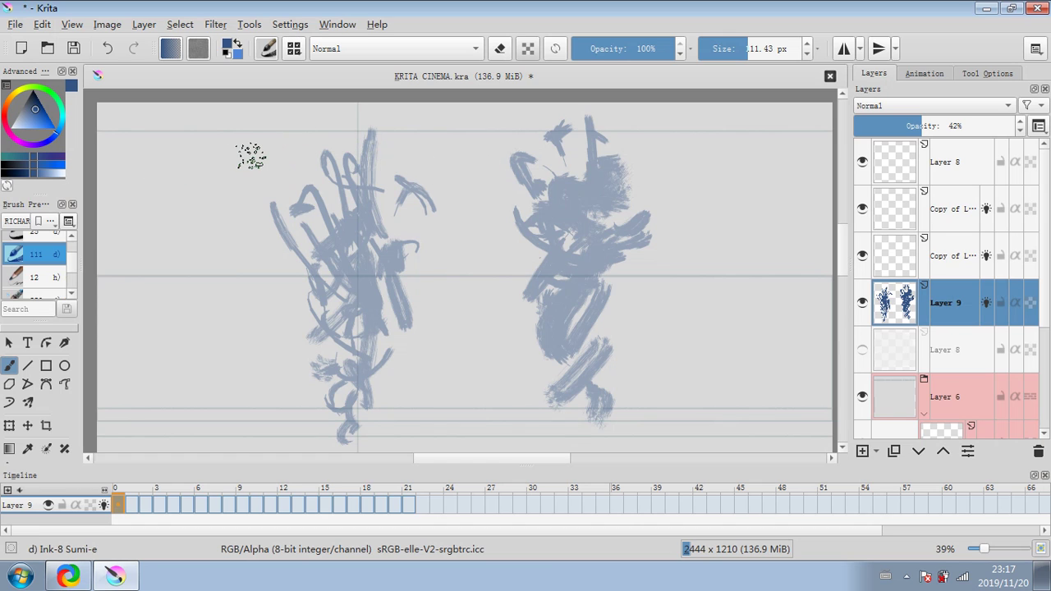
Move both sketches on Layer 9 to the left to free space for another one.
click(27, 425)
mouse_move(523, 359)
mouse_down()
mouse_move(373, 370)
mouse_move(406, 362)
mouse_up()
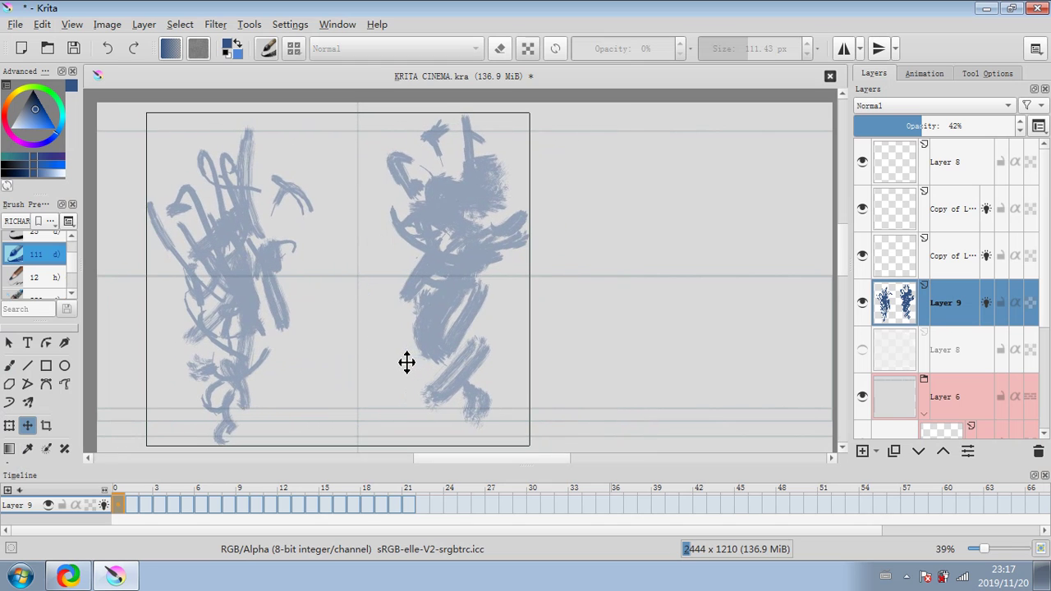
click(180, 24)
click(180, 24)
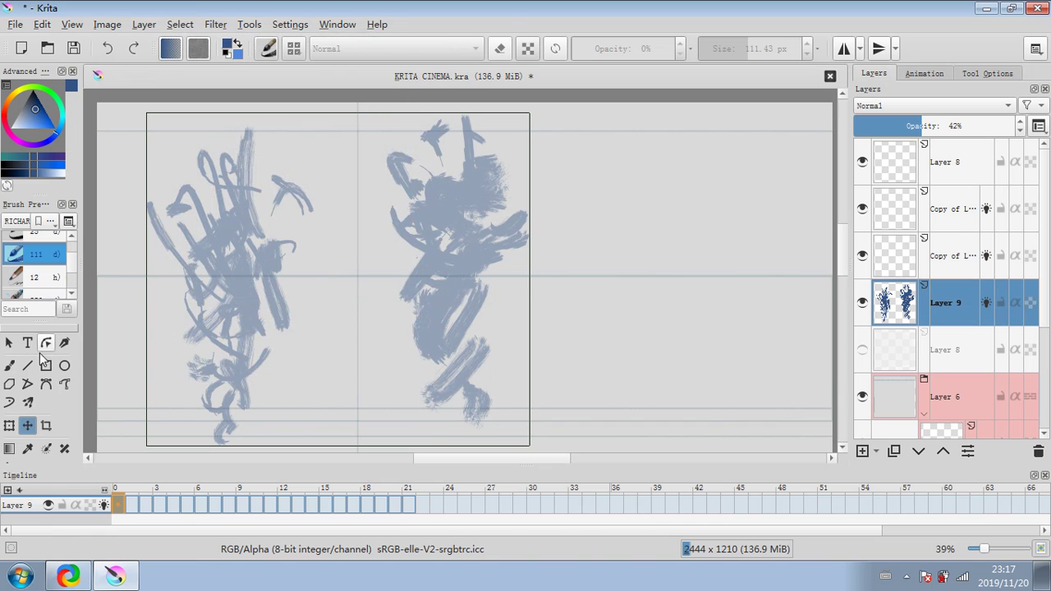
Paint a third upright gesture shape with the brush in the free area right of the other two.
click(9, 365)
drag(644, 192, 649, 266)
drag(659, 272, 663, 366)
drag(673, 236, 684, 260)
drag(681, 226, 696, 243)
drag(660, 205, 666, 220)
mouse_move(669, 189)
mouse_down()
mouse_move(648, 170)
mouse_move(637, 190)
mouse_move(650, 227)
mouse_move(622, 210)
mouse_move(613, 180)
mouse_move(659, 212)
mouse_move(698, 204)
mouse_move(698, 180)
mouse_move(666, 310)
mouse_move(724, 246)
mouse_move(720, 287)
mouse_move(758, 298)
mouse_move(673, 253)
mouse_move(697, 326)
mouse_move(668, 382)
mouse_move(631, 285)
mouse_move(677, 302)
mouse_move(690, 381)
mouse_move(682, 348)
mouse_up()
drag(699, 399, 700, 413)
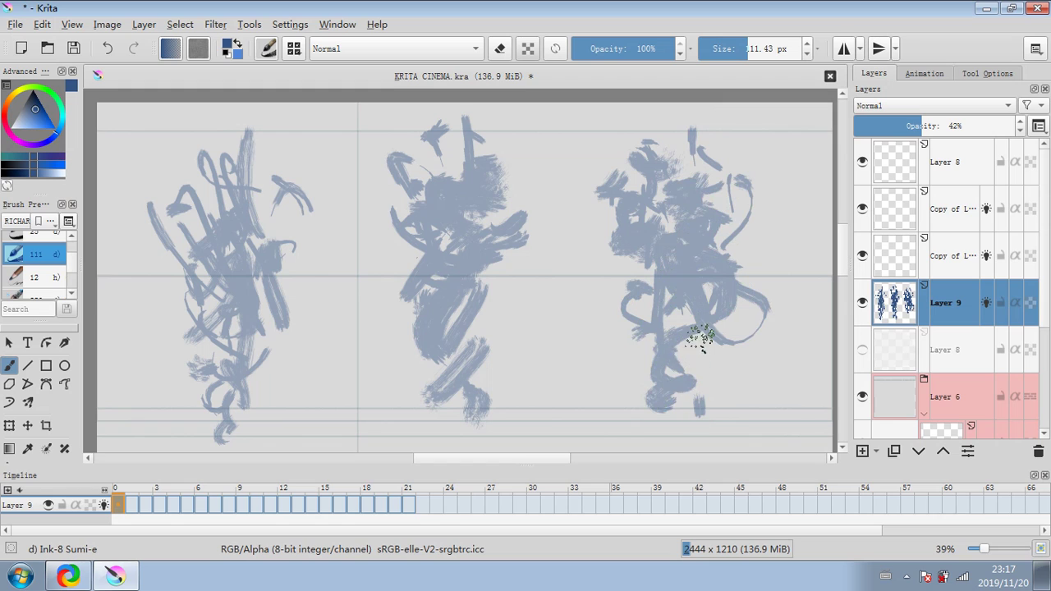
drag(703, 335, 651, 385)
Redo the side stroke on the left sketch and add base strokes under the right and middle shapes.
drag(158, 264, 235, 358)
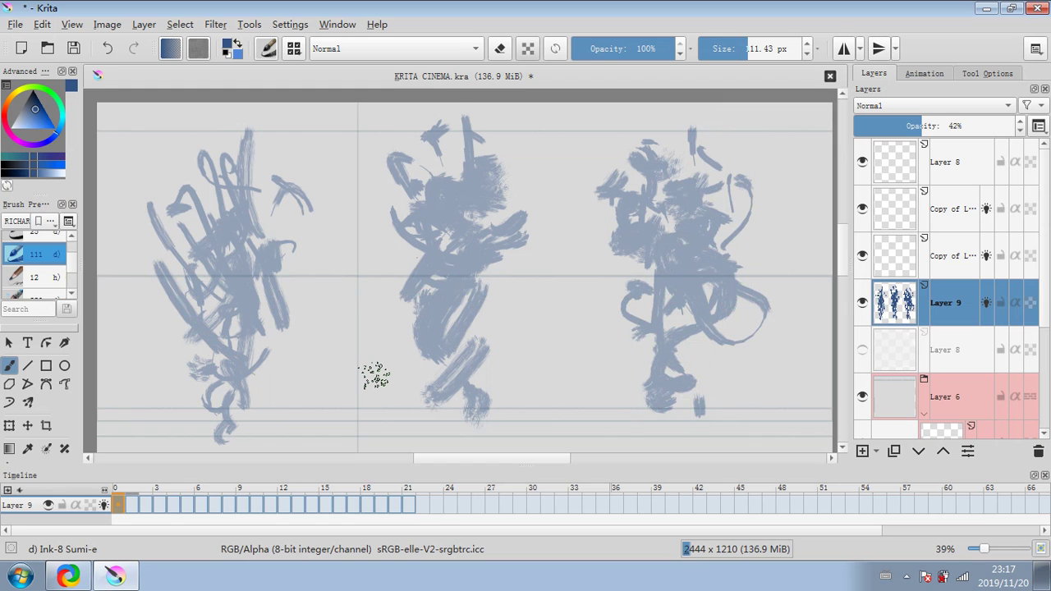
click(107, 49)
mouse_move(169, 288)
mouse_down()
mouse_move(202, 308)
mouse_move(207, 330)
mouse_up()
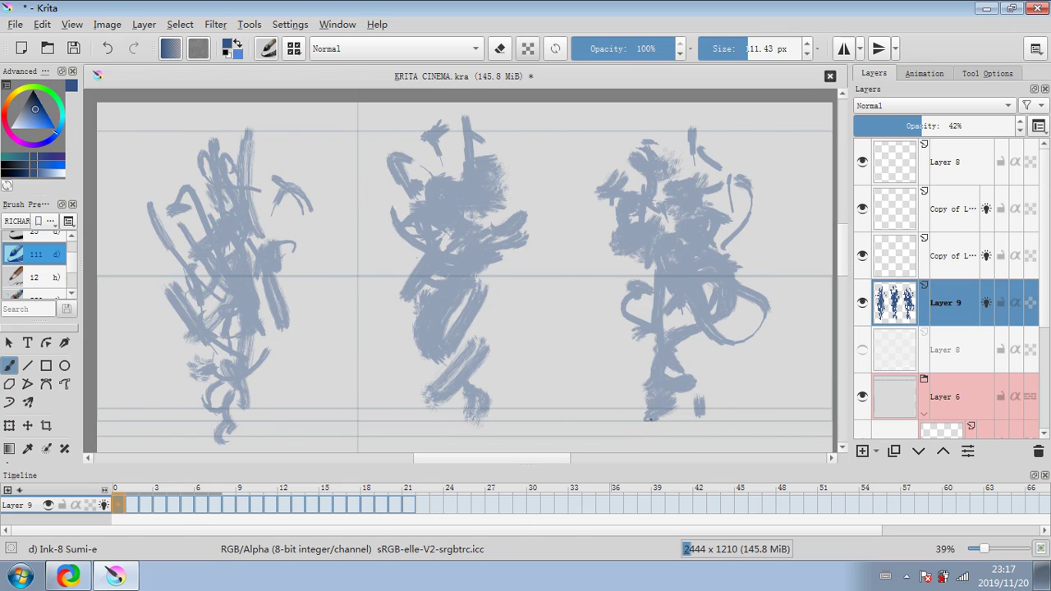
mouse_move(659, 415)
mouse_down()
mouse_move(666, 429)
mouse_move(635, 441)
mouse_up()
mouse_move(464, 392)
mouse_down()
mouse_move(440, 402)
mouse_move(472, 429)
mouse_up()
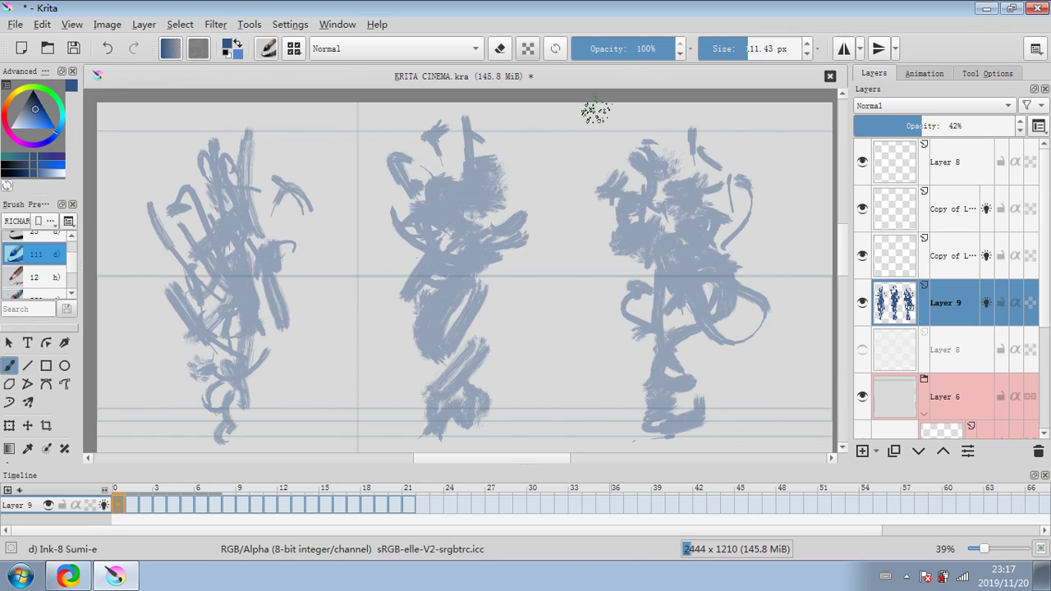
Hide Layer 9 and select the copied layer directly above it.
click(864, 303)
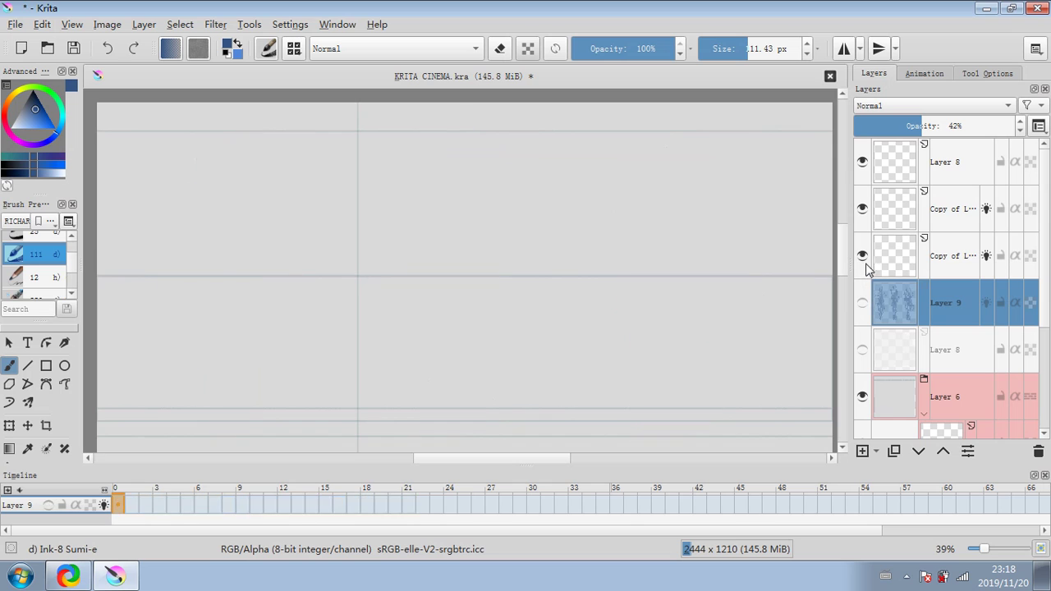
click(941, 259)
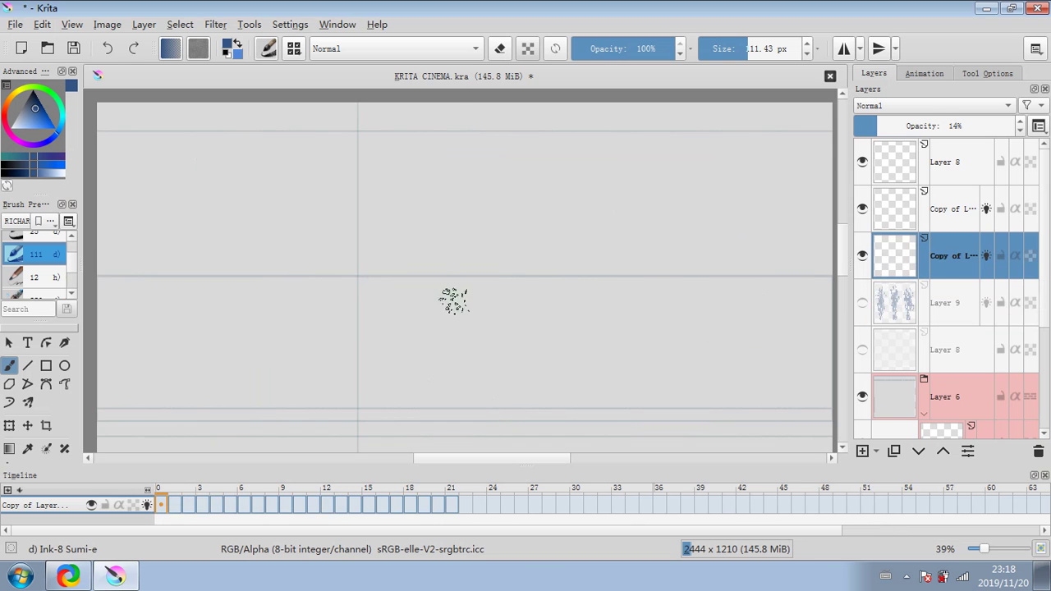
mouse_move(366, 326)
mouse_down()
mouse_move(402, 317)
mouse_move(362, 269)
mouse_move(409, 301)
mouse_move(407, 277)
mouse_move(357, 184)
mouse_move(322, 199)
mouse_move(357, 176)
mouse_up()
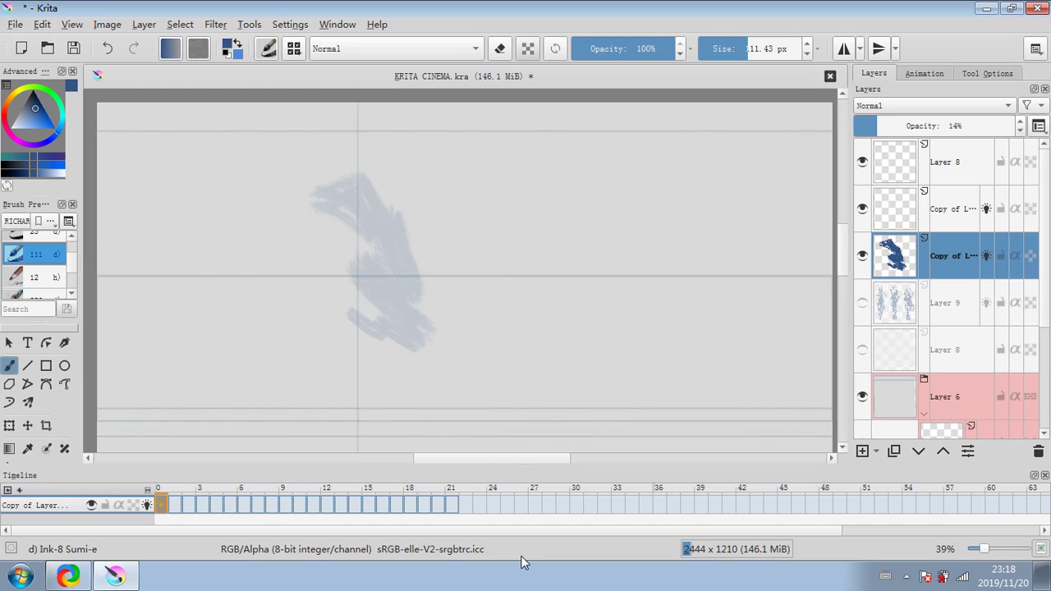
drag(903, 124, 1015, 126)
click(895, 129)
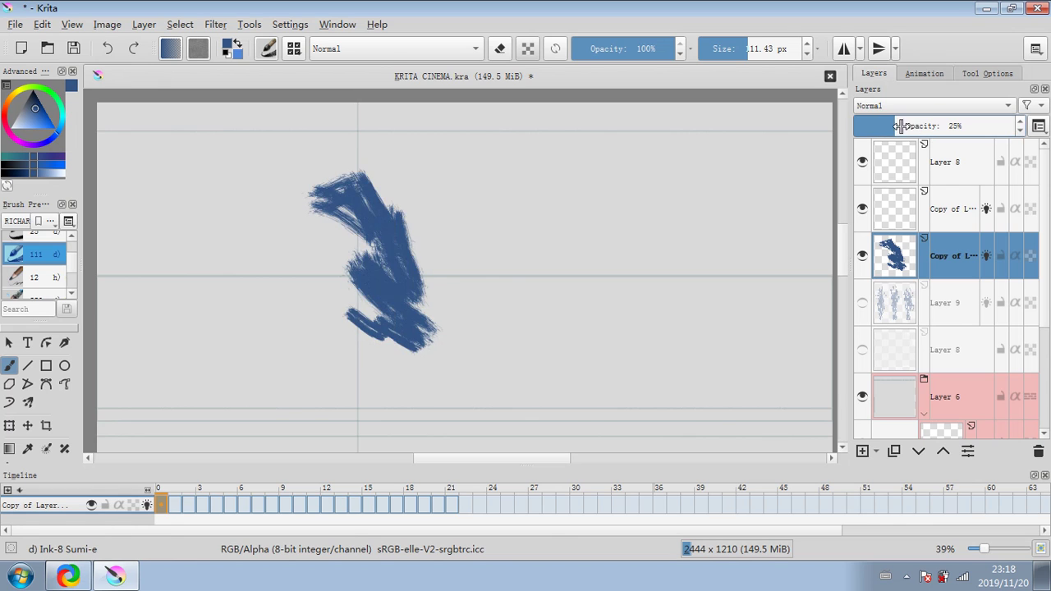
click(933, 129)
drag(933, 126, 927, 131)
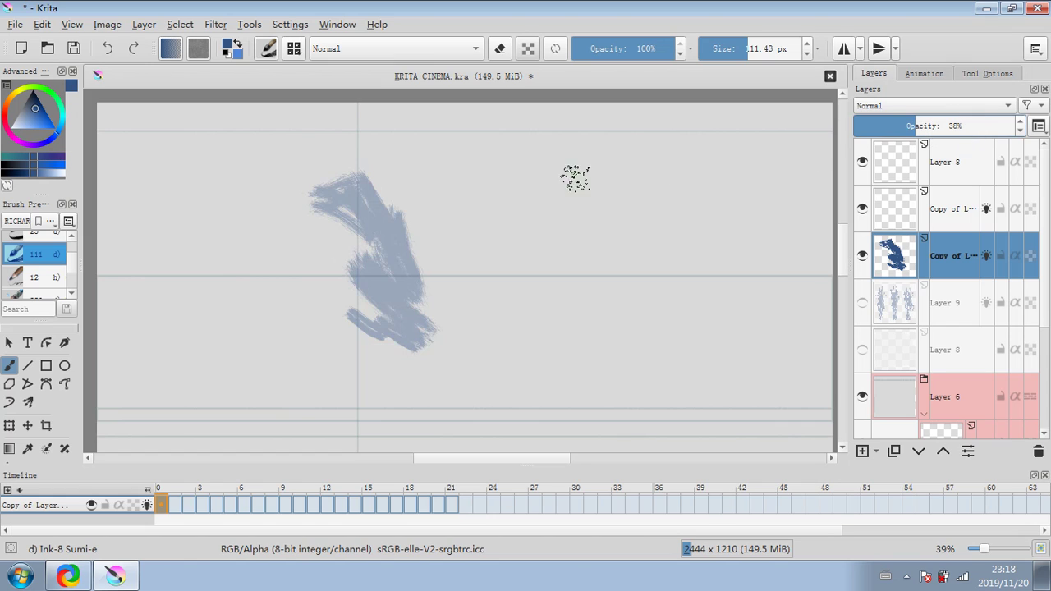
click(105, 50)
click(107, 50)
click(108, 50)
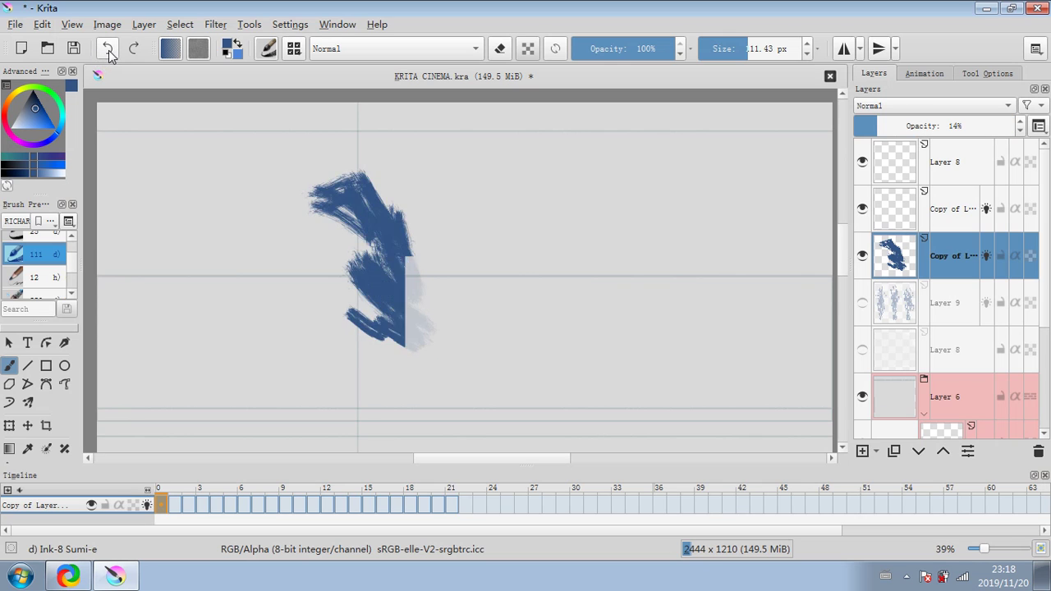
click(111, 50)
click(112, 50)
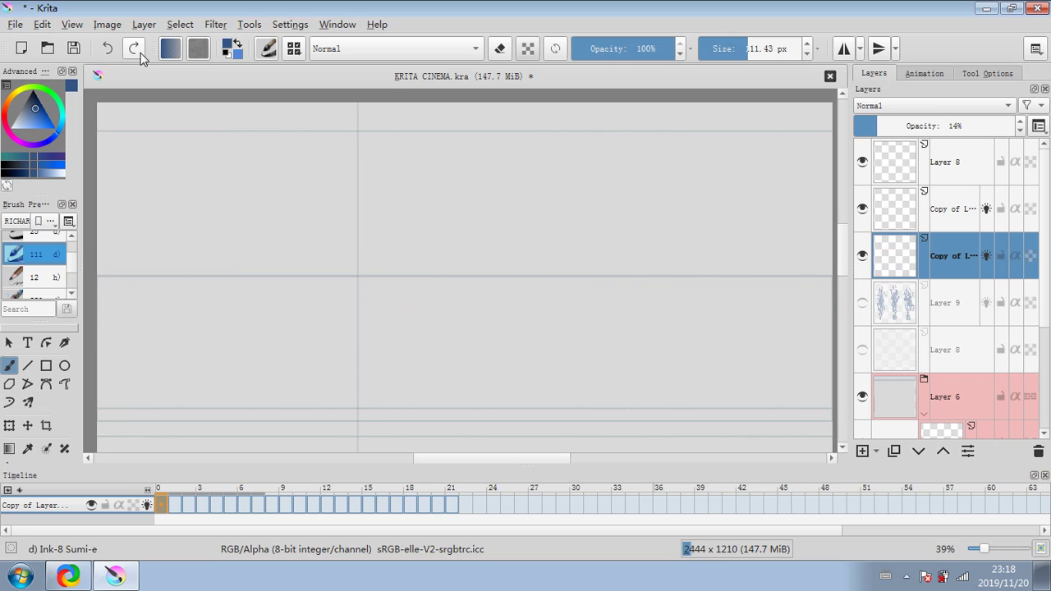
Set the selected copied layer's opacity to 35% and paint a solid upright silhouette along the vertical guide line.
drag(868, 125, 911, 126)
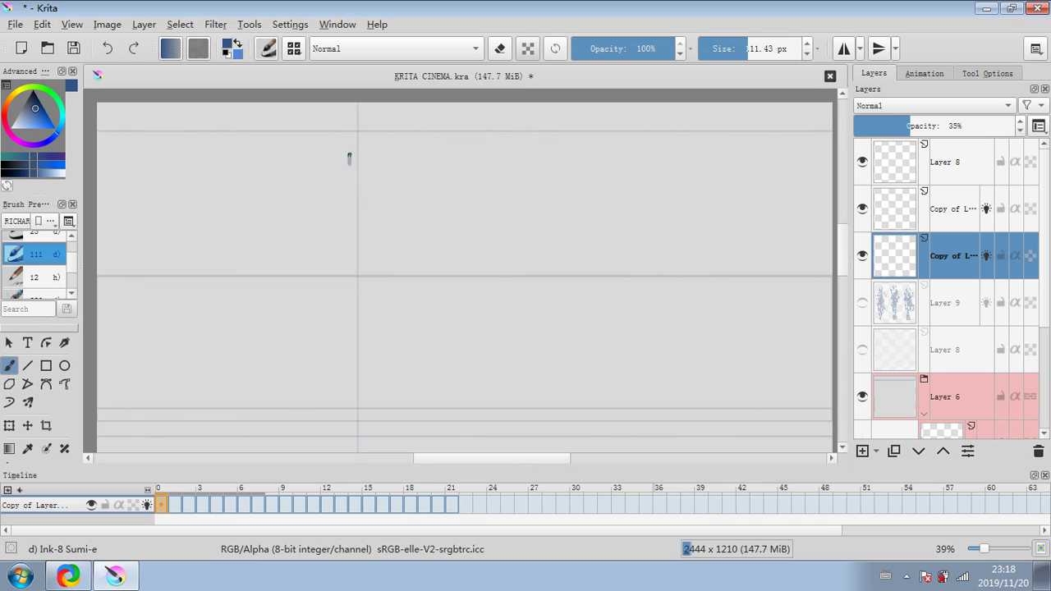
mouse_move(351, 159)
mouse_down()
mouse_move(384, 186)
mouse_move(390, 211)
mouse_move(345, 174)
mouse_move(370, 229)
mouse_move(342, 179)
mouse_move(362, 161)
mouse_move(385, 284)
mouse_move(372, 253)
mouse_move(380, 282)
mouse_move(345, 266)
mouse_move(383, 298)
mouse_up()
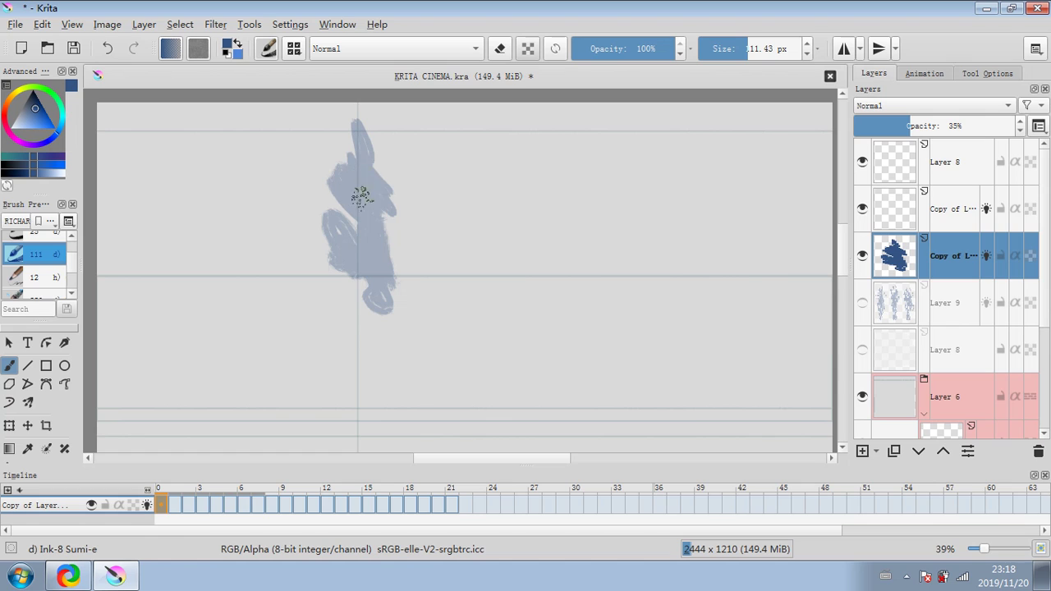
mouse_move(361, 195)
mouse_down()
mouse_move(367, 261)
mouse_move(371, 186)
mouse_move(381, 226)
mouse_move(364, 197)
mouse_up()
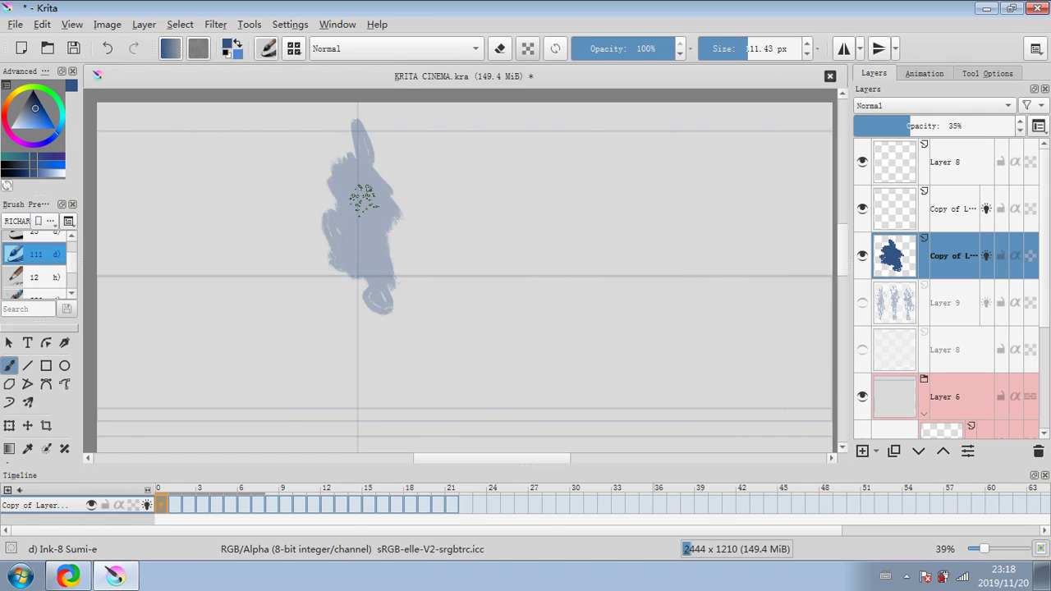
Set the brush to 139.64 px and 56% opacity and paint a softer silhouette beside the first, darkening its upper part.
mouse_move(667, 49)
mouse_down()
mouse_move(625, 48)
mouse_move(752, 50)
mouse_up()
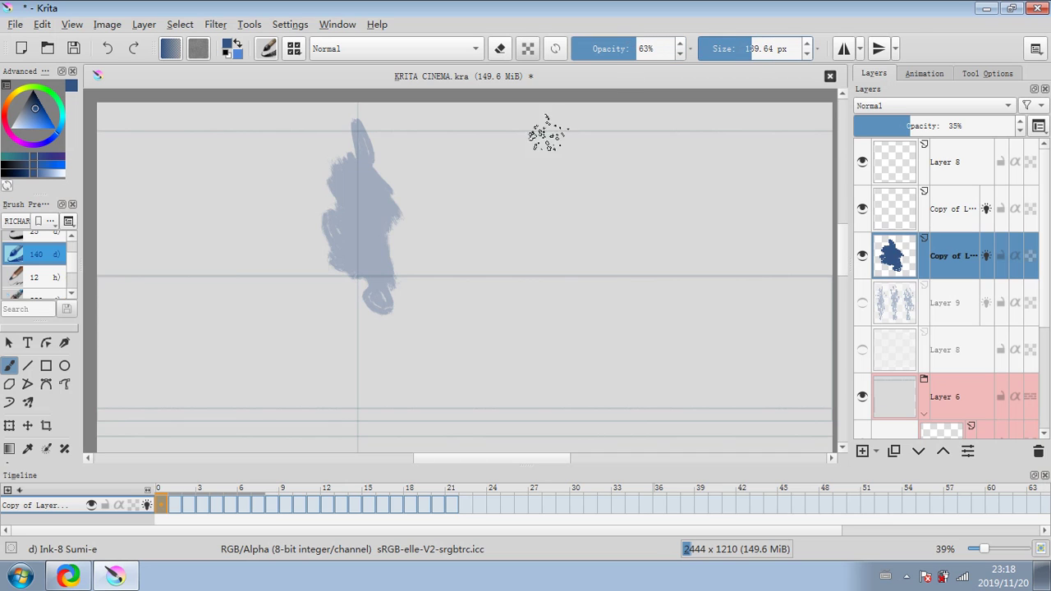
drag(635, 48, 627, 49)
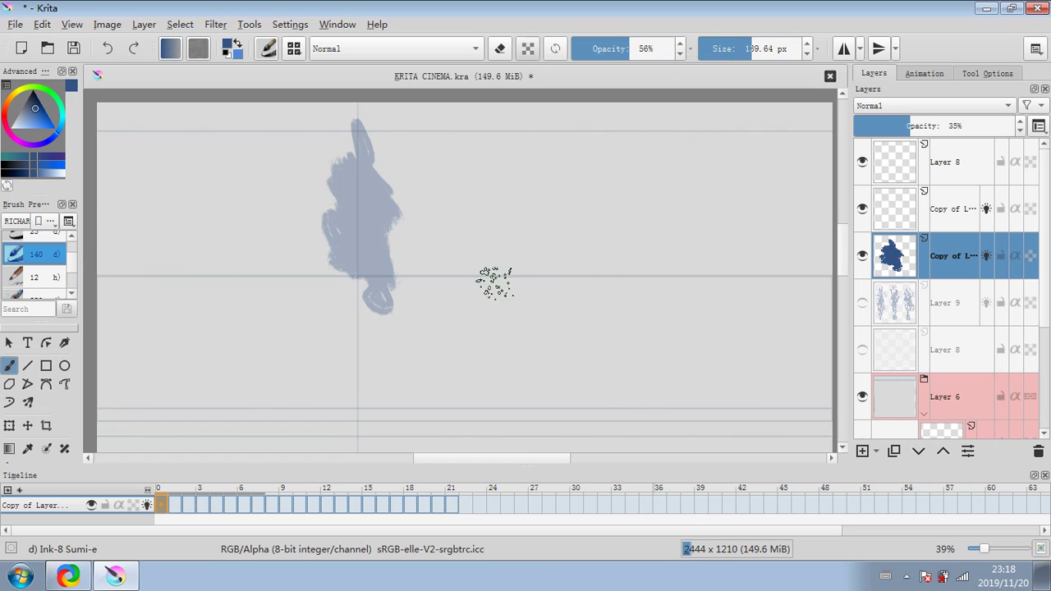
mouse_move(485, 285)
mouse_down()
mouse_move(509, 276)
mouse_move(494, 290)
mouse_move(504, 259)
mouse_move(483, 215)
mouse_move(505, 201)
mouse_move(505, 154)
mouse_up()
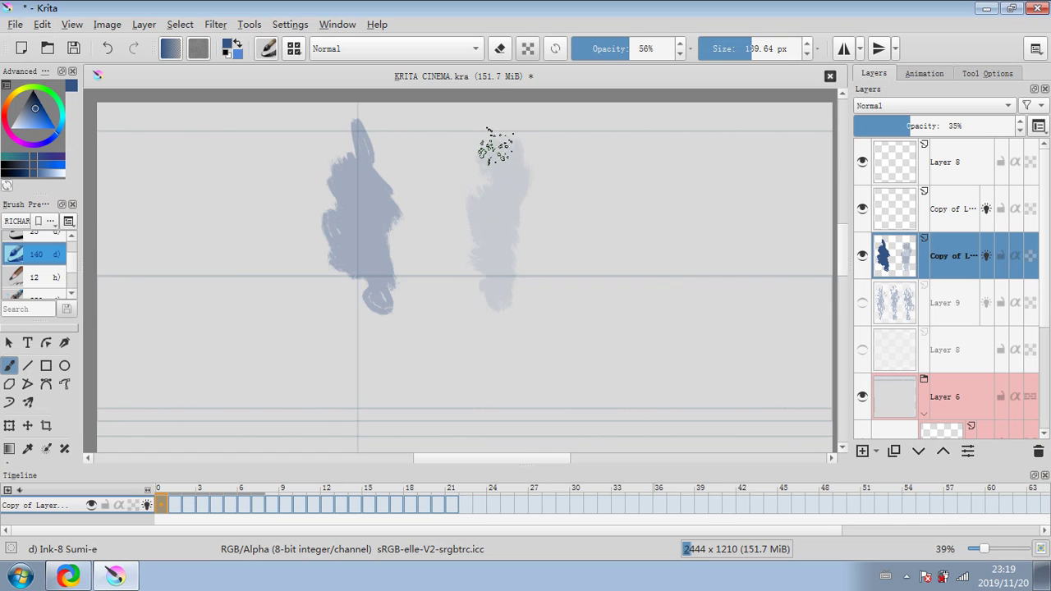
mouse_move(498, 145)
mouse_down()
mouse_move(512, 168)
mouse_move(503, 157)
mouse_move(507, 191)
mouse_move(486, 238)
mouse_up()
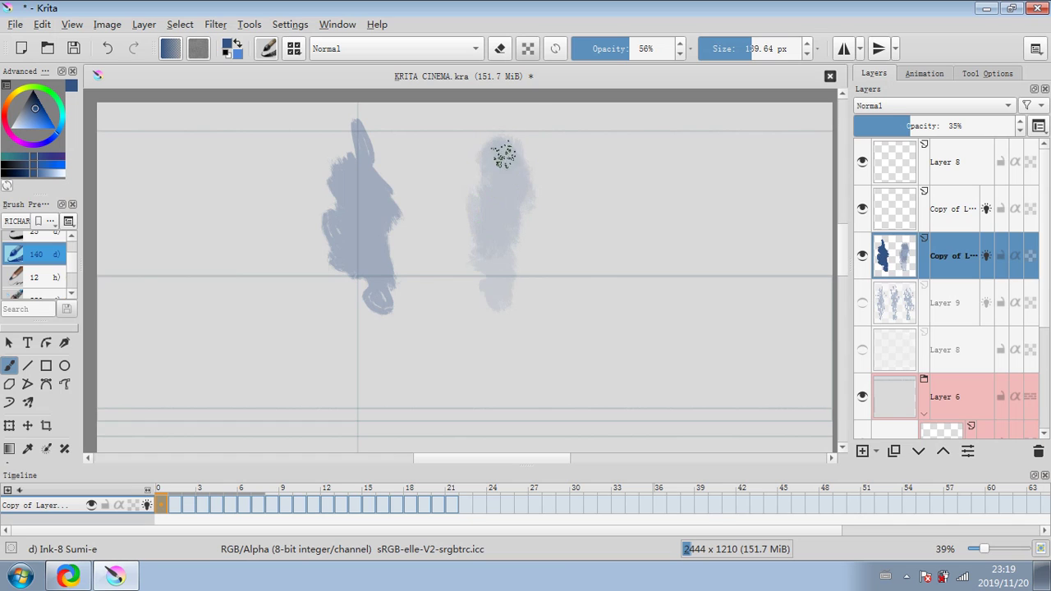
mouse_move(499, 140)
mouse_down()
mouse_move(506, 169)
mouse_move(504, 141)
mouse_up()
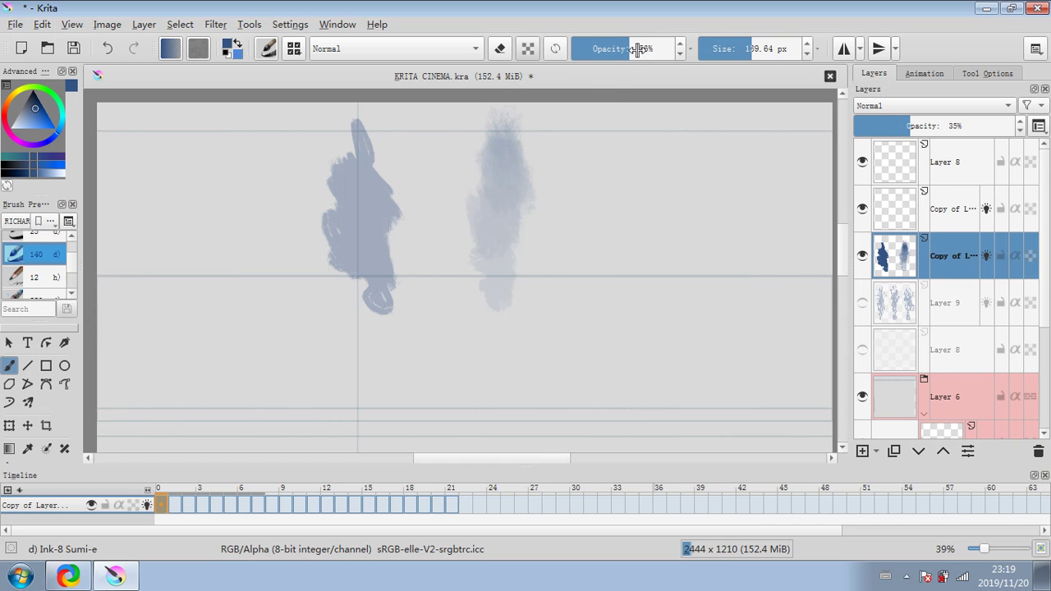
Set brush opacity to 27% and layer opacity to 58%, and paint a faint third upright silhouette beside the other two.
drag(626, 49, 602, 49)
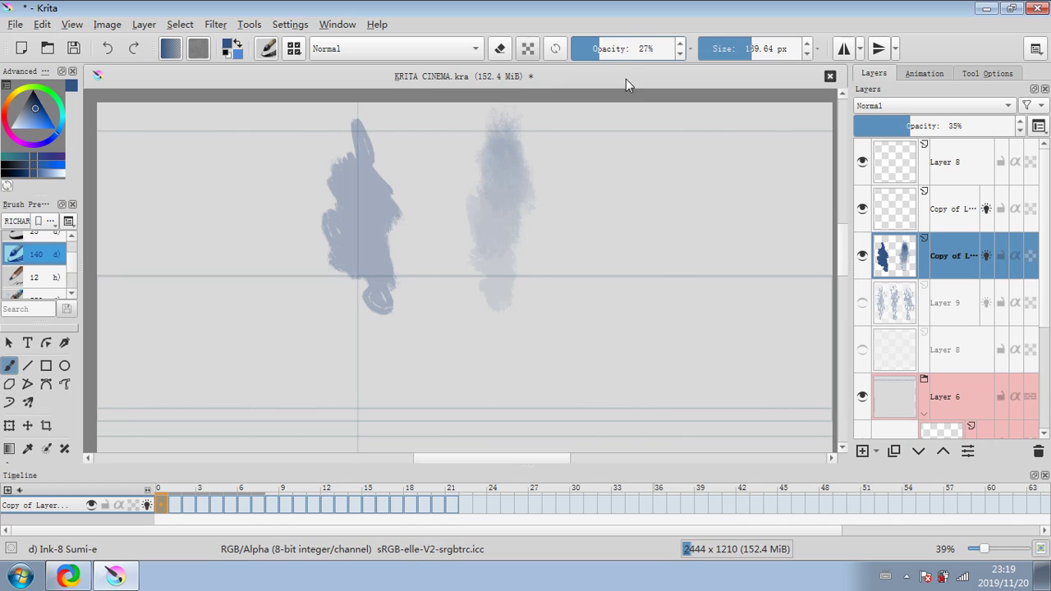
drag(910, 127, 954, 123)
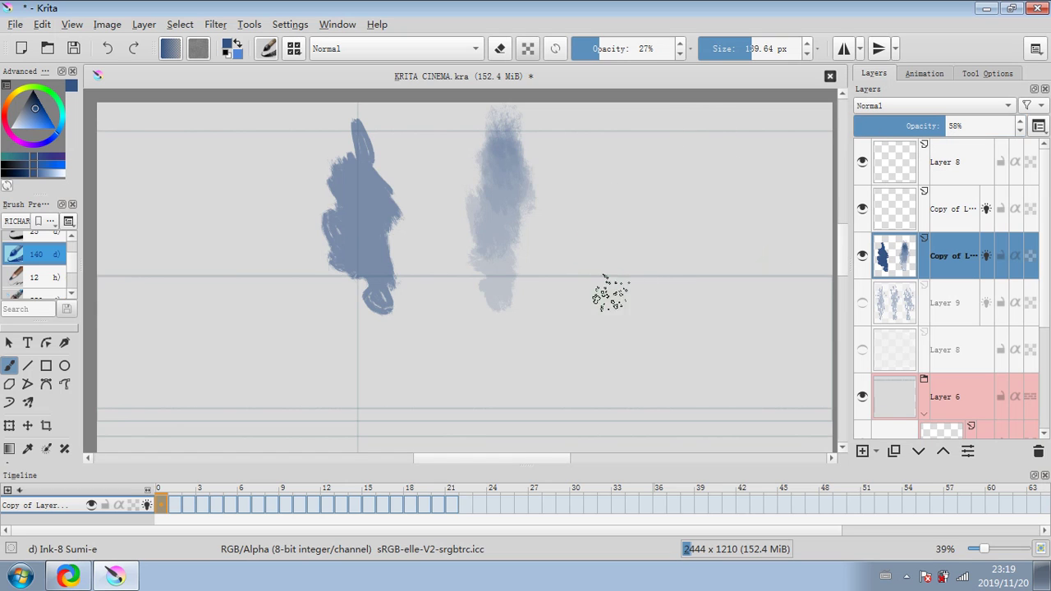
mouse_move(610, 294)
mouse_down()
mouse_move(629, 291)
mouse_move(637, 144)
mouse_up()
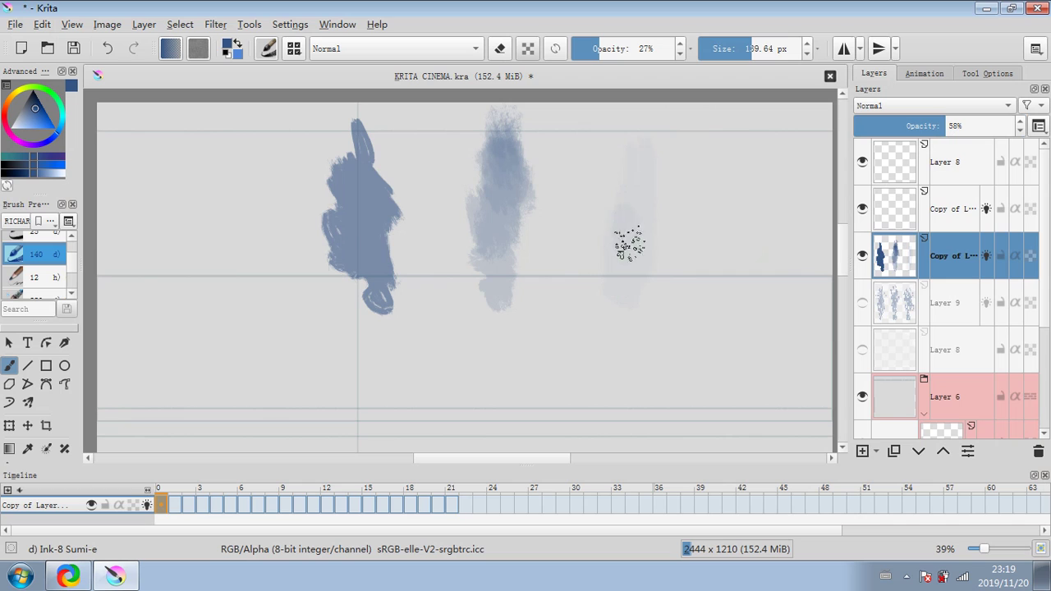
mouse_move(630, 243)
mouse_down()
mouse_move(647, 137)
mouse_move(633, 146)
mouse_move(641, 162)
mouse_move(652, 112)
mouse_move(634, 204)
mouse_move(685, 275)
mouse_up()
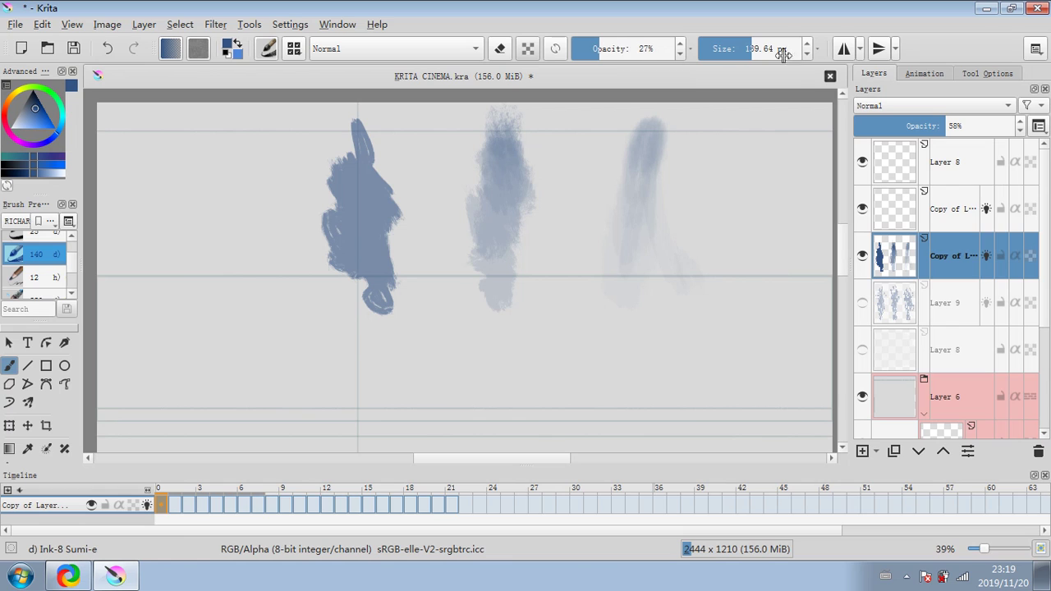
Delete the layer holding the three silhouettes, duplicate the remaining blank copied layer twice, and select the lowest copy.
click(1038, 451)
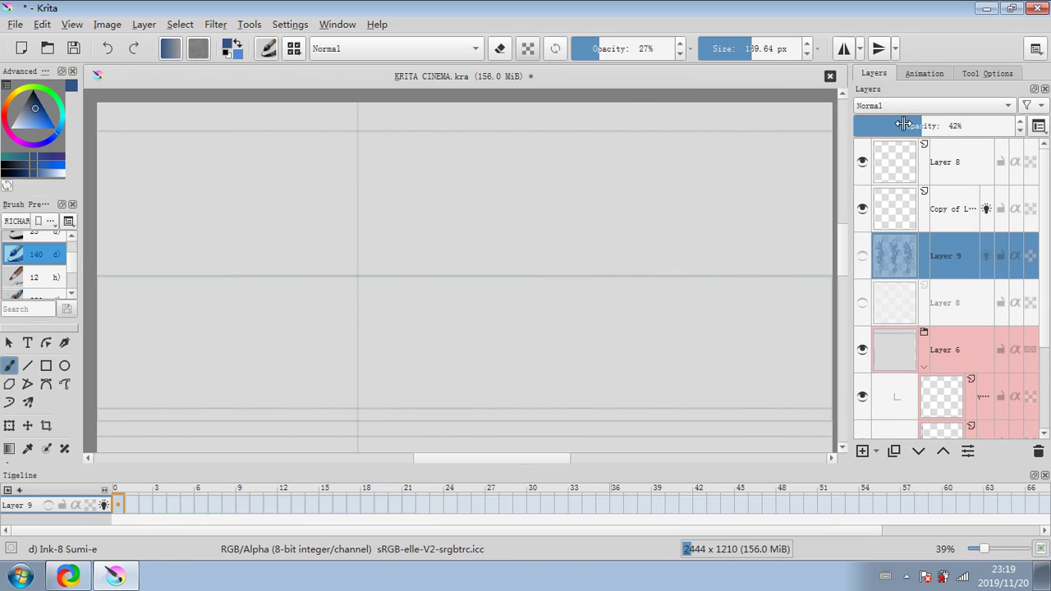
click(934, 211)
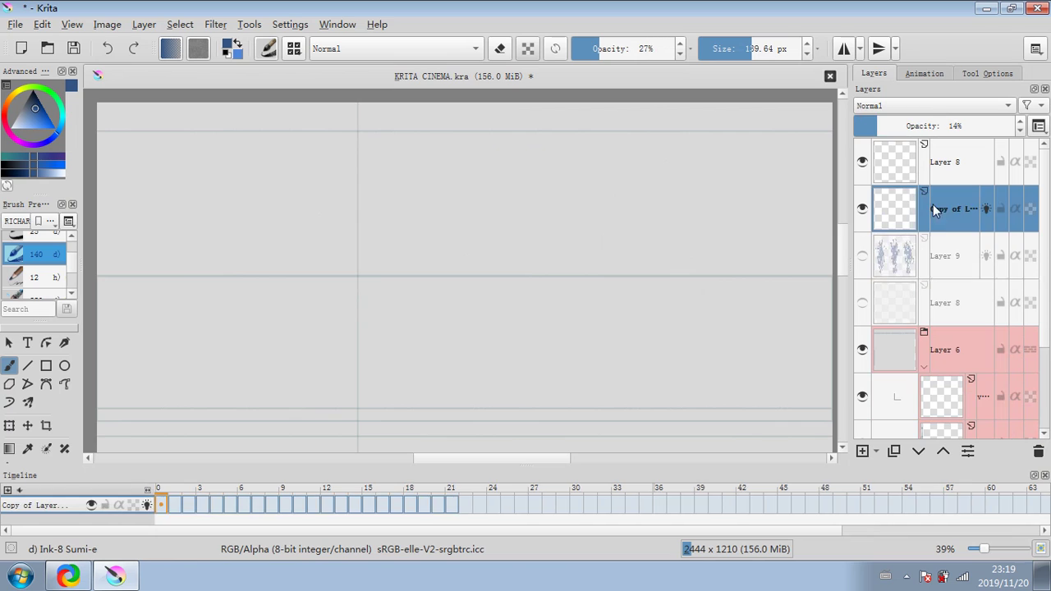
click(894, 451)
click(893, 450)
click(950, 298)
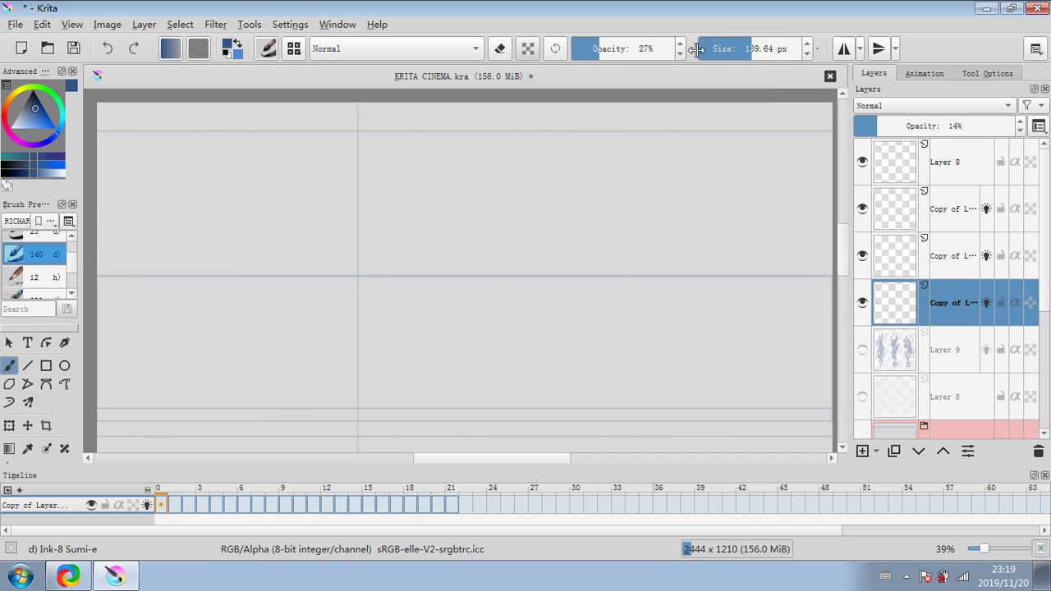
Set the brush to 116.73 px and 47% opacity, and paint a small shape just beside the vertical guide line.
click(622, 49)
click(748, 49)
mouse_move(394, 220)
mouse_down()
mouse_move(391, 206)
mouse_move(374, 209)
mouse_up()
Set brush opacity to 54% and try a 35% layer opacity, undoing the layer opacity change.
click(909, 124)
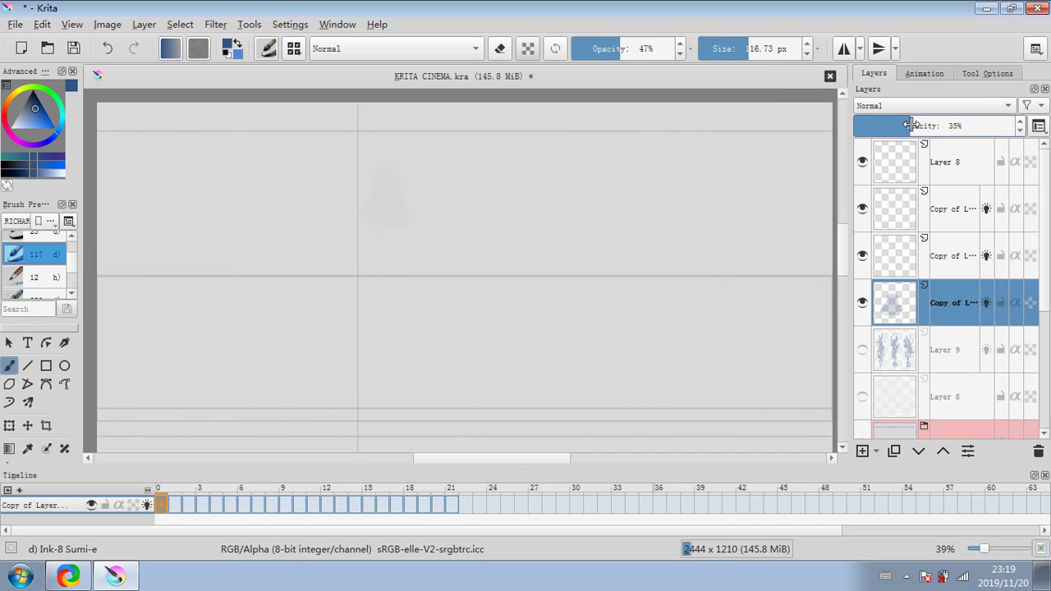
drag(638, 52, 643, 48)
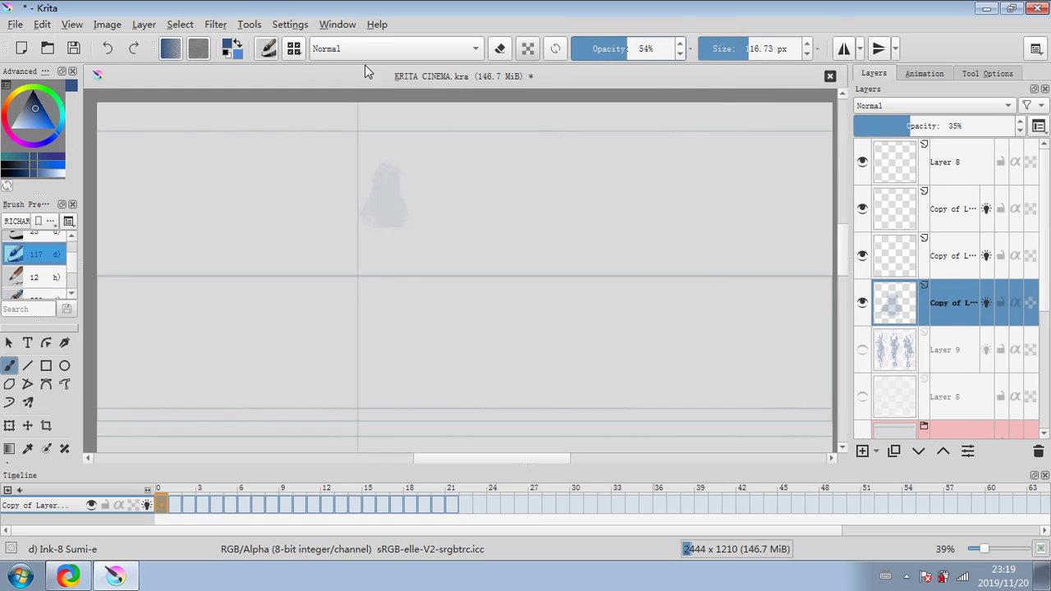
click(107, 50)
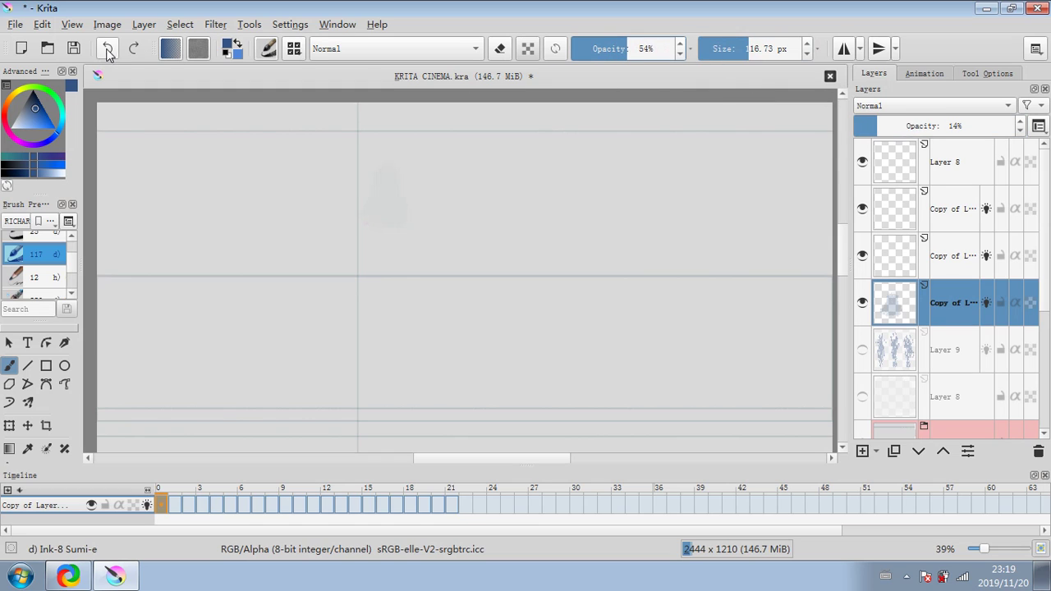
Set layer opacity to 47% and brush opacity to 68%, and paint a tall looping silhouette with a darker middle.
click(920, 125)
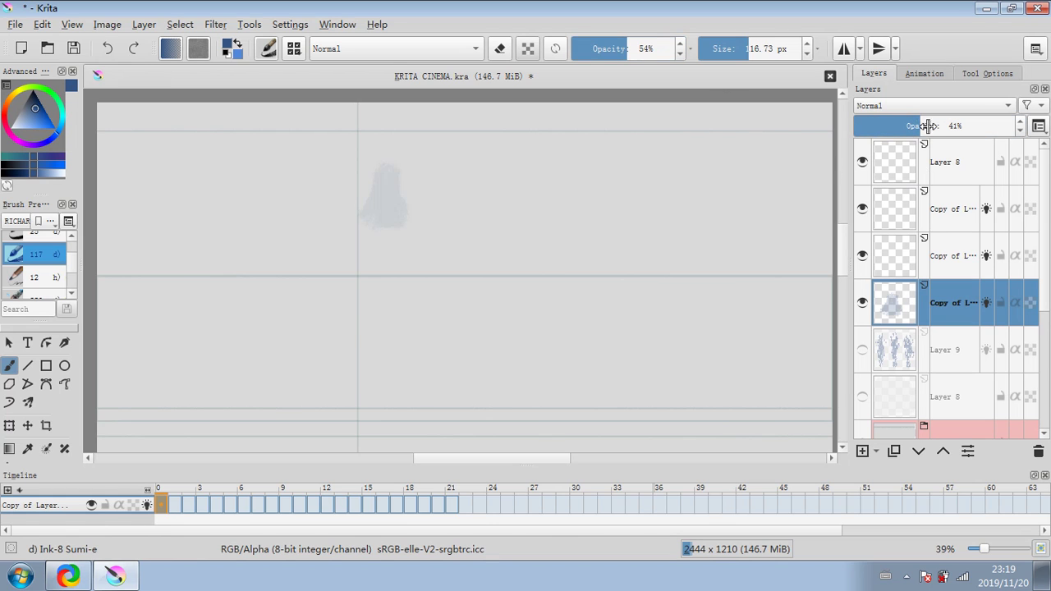
drag(927, 126, 931, 125)
click(649, 49)
mouse_move(377, 226)
mouse_down()
mouse_move(395, 319)
mouse_move(371, 364)
mouse_move(390, 320)
mouse_move(357, 301)
mouse_move(386, 278)
mouse_move(357, 208)
mouse_move(371, 248)
mouse_move(411, 217)
mouse_move(414, 167)
mouse_move(379, 197)
mouse_move(408, 365)
mouse_move(378, 307)
mouse_move(379, 153)
mouse_move(428, 141)
mouse_up()
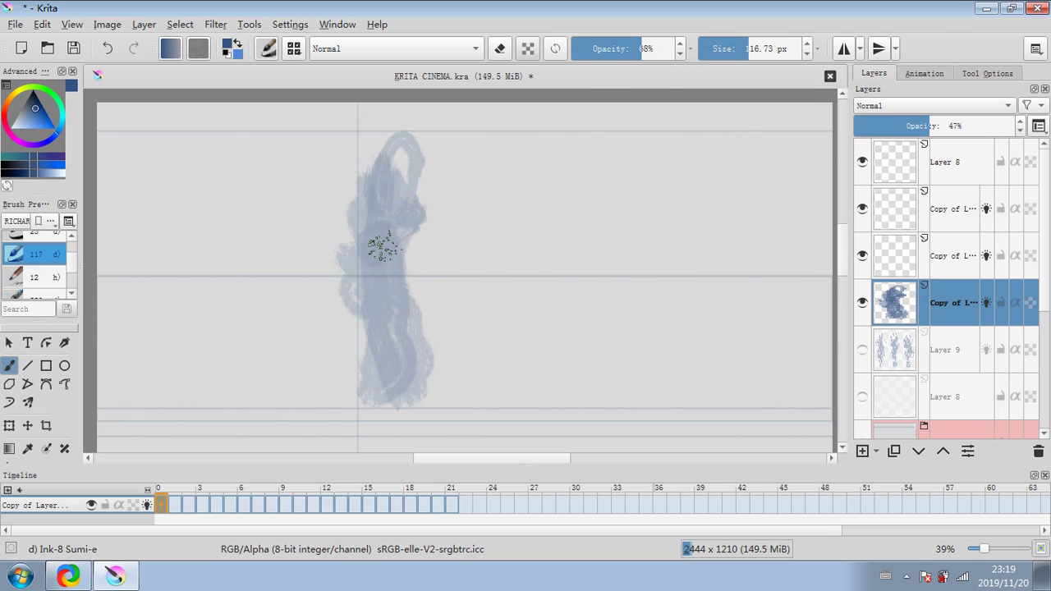
mouse_move(375, 235)
mouse_down()
mouse_move(360, 312)
mouse_move(380, 222)
mouse_move(363, 262)
mouse_up()
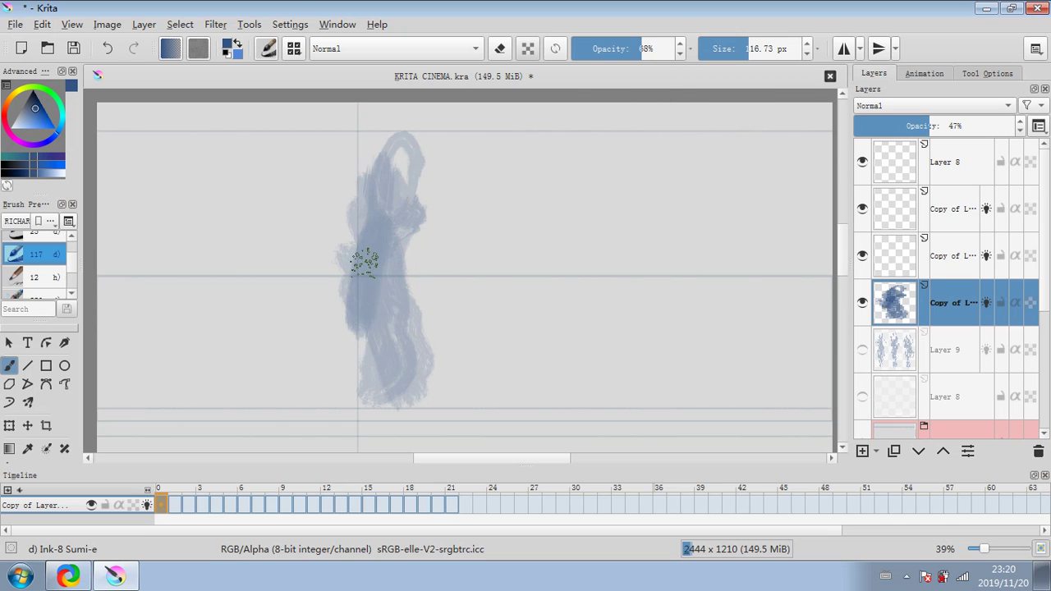
Undo the tall silhouette's strokes and the layer opacity changes.
click(107, 23)
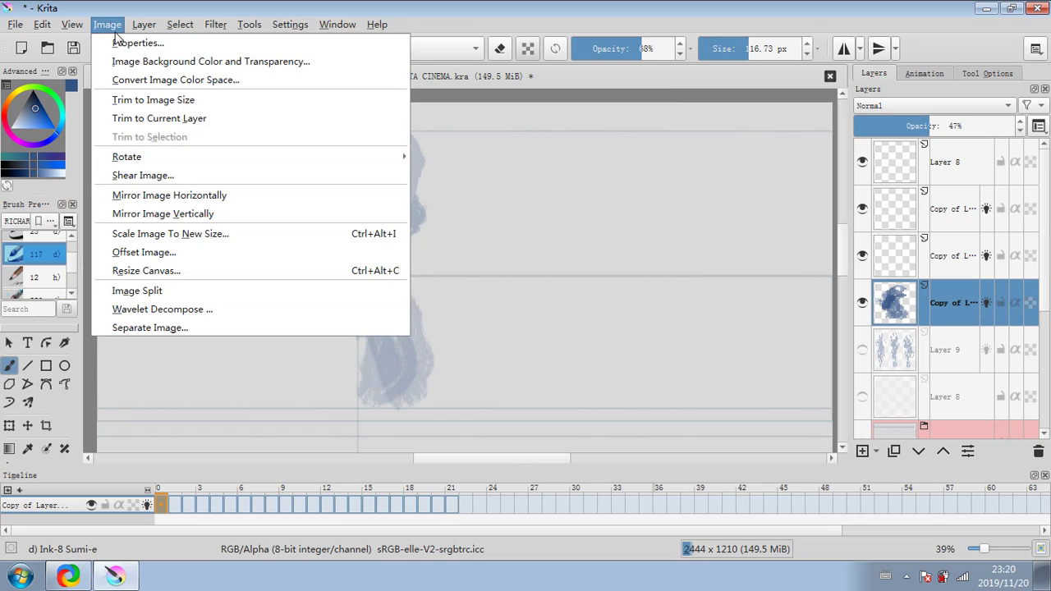
click(108, 24)
click(110, 48)
click(112, 47)
click(113, 46)
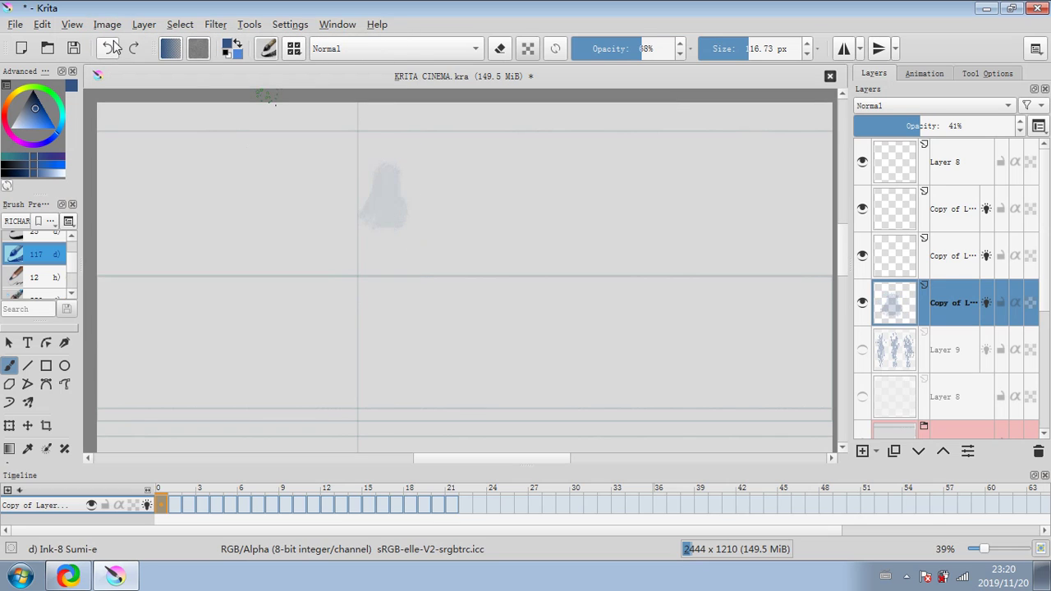
click(114, 46)
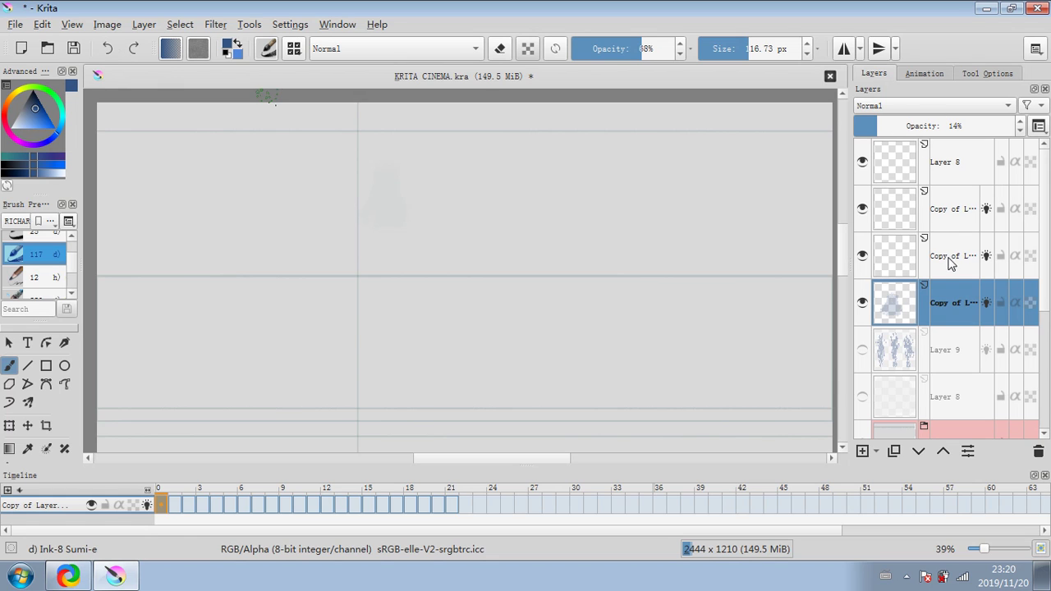
Delete the copied layer containing the small shape and replace it with a duplicate of the blank copy above it.
click(1038, 452)
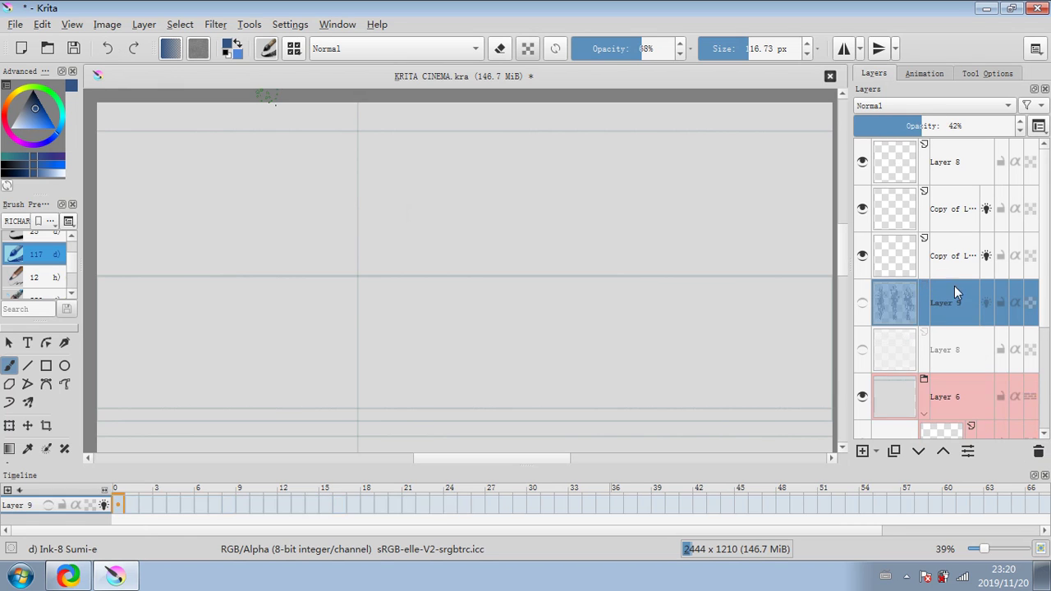
click(953, 259)
key(ctrl+z)
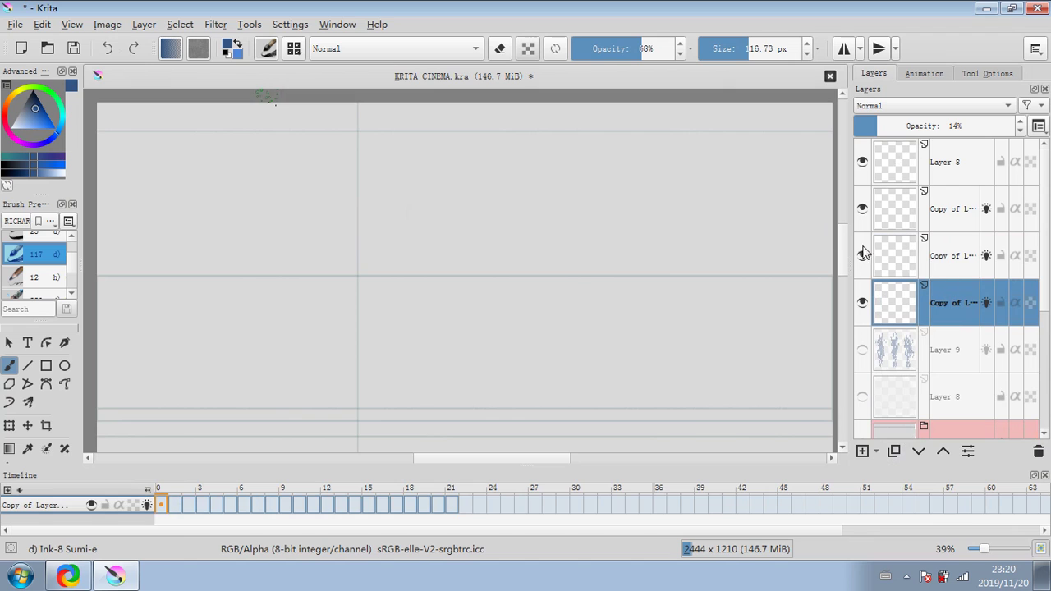
Set layer opacity to 41% and brush opacity to 53%, and paint a pale standing figure with a darker head and arms.
click(909, 121)
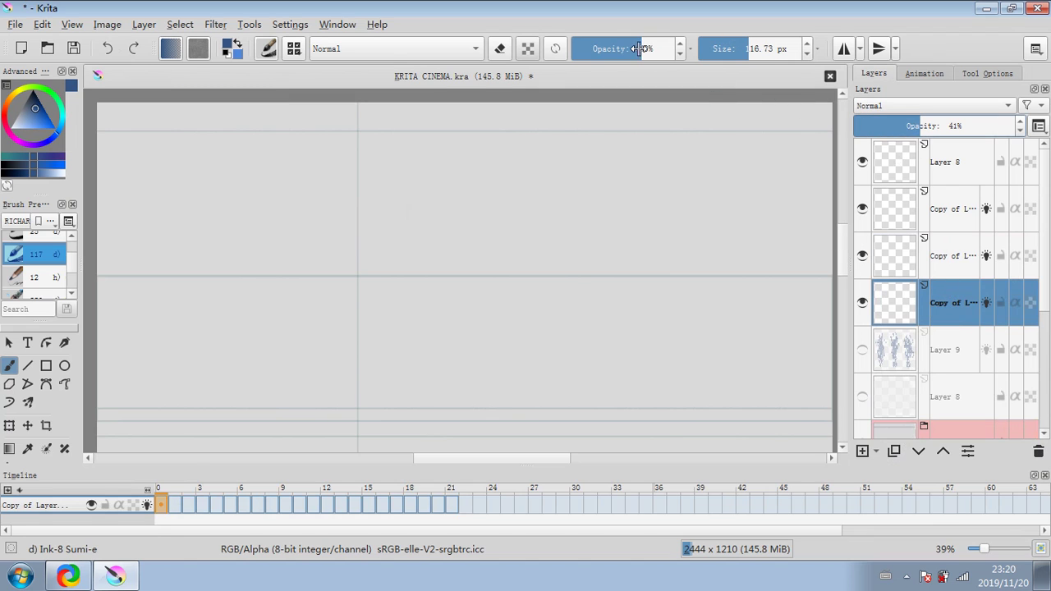
mouse_move(335, 394)
mouse_down()
mouse_move(385, 279)
mouse_move(363, 249)
mouse_move(376, 206)
mouse_move(362, 146)
mouse_move(369, 205)
mouse_move(329, 290)
mouse_move(402, 261)
mouse_up()
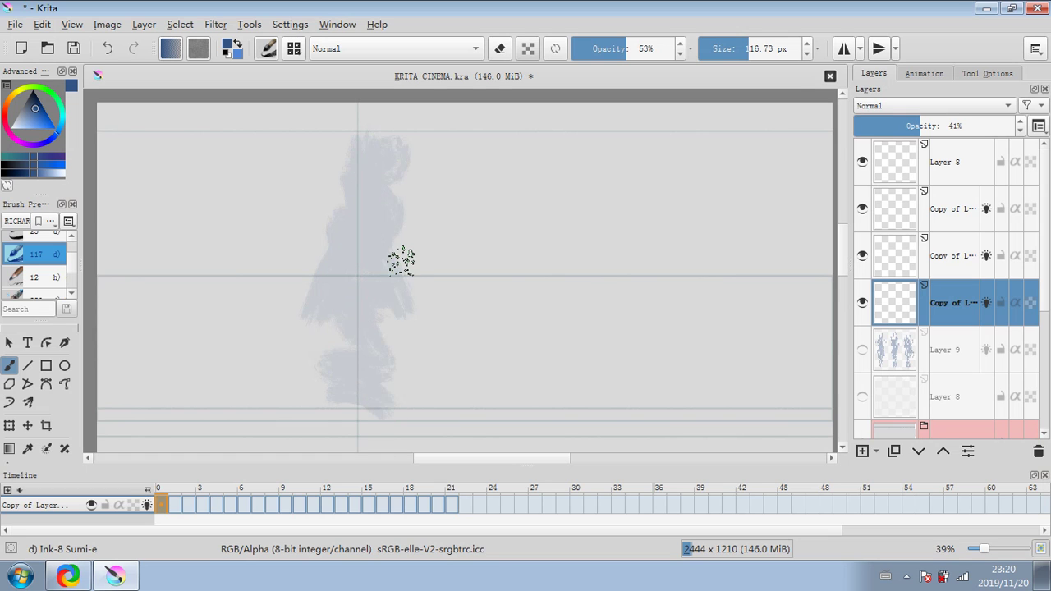
mouse_move(377, 144)
mouse_down()
mouse_move(352, 170)
mouse_move(354, 192)
mouse_move(352, 174)
mouse_move(404, 314)
mouse_up()
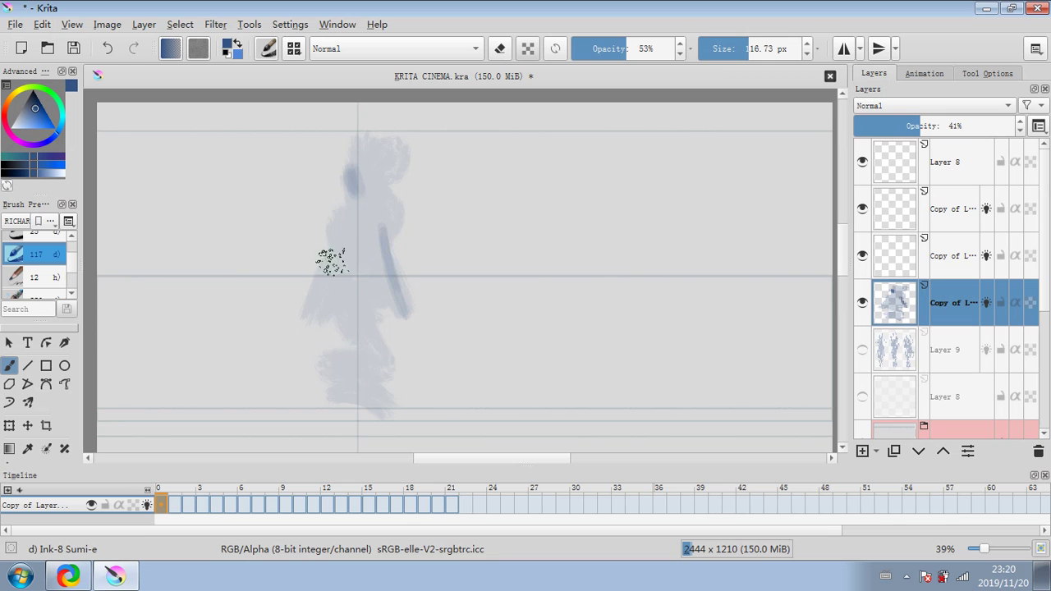
drag(333, 218, 321, 308)
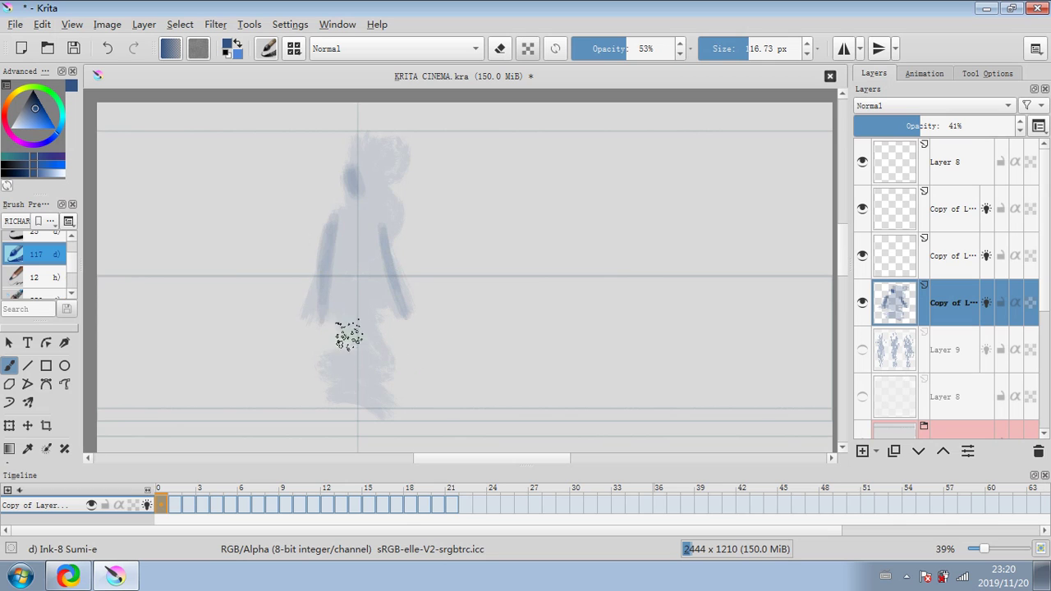
Add darker leg, neck and torso strokes to the standing figure on the vertical guide line.
drag(370, 375, 365, 408)
drag(358, 306, 351, 398)
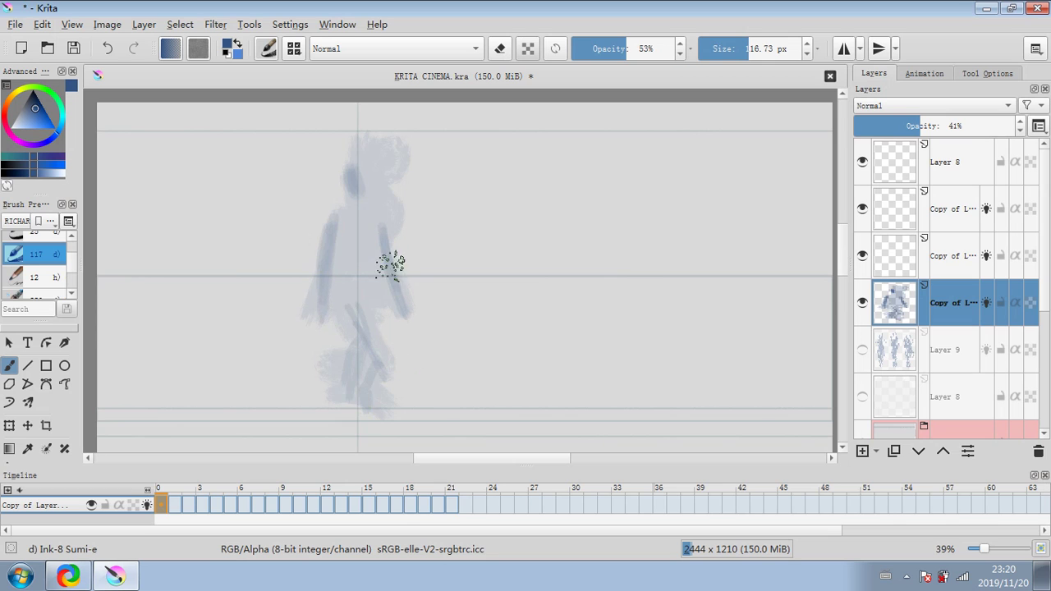
drag(344, 273, 346, 298)
drag(362, 223, 369, 289)
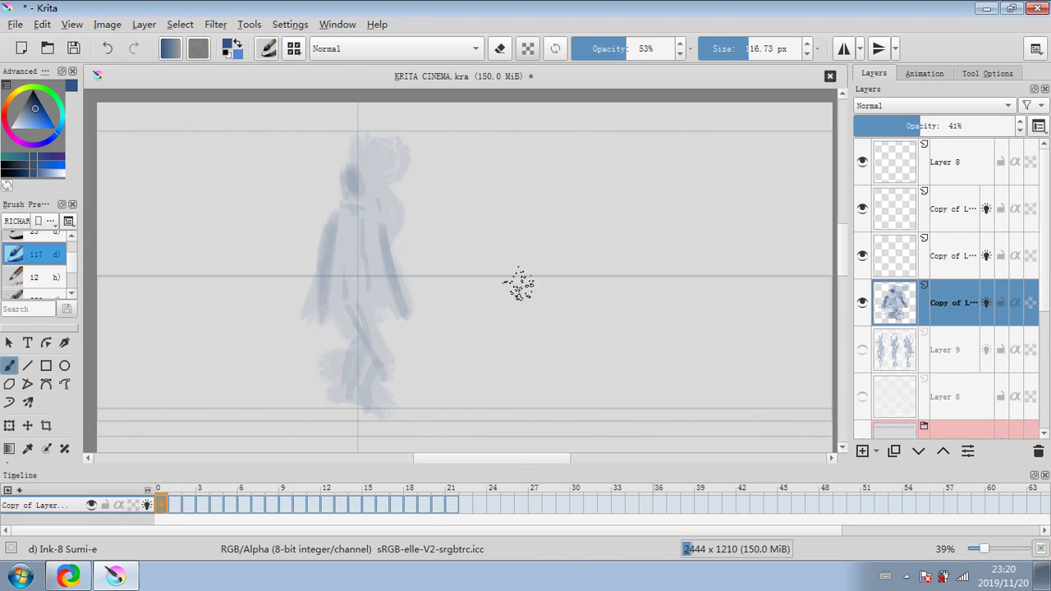
Paint a broad pale second figure to the right of the first and define its contours with darker curved strokes.
mouse_move(550, 141)
mouse_down()
mouse_move(514, 244)
mouse_move(554, 202)
mouse_move(578, 298)
mouse_move(598, 170)
mouse_up()
mouse_move(526, 197)
mouse_down()
mouse_move(519, 222)
mouse_move(545, 173)
mouse_move(513, 206)
mouse_move(538, 187)
mouse_move(527, 191)
mouse_move(536, 275)
mouse_move(543, 268)
mouse_move(535, 293)
mouse_move(562, 267)
mouse_move(566, 312)
mouse_move(582, 264)
mouse_move(573, 239)
mouse_up()
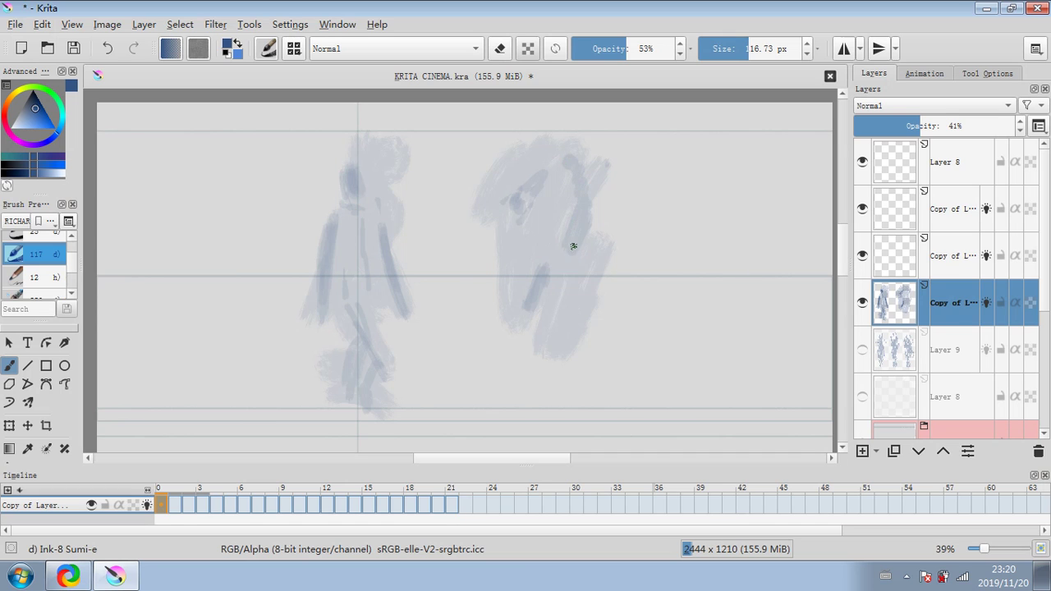
mouse_move(573, 246)
mouse_down()
mouse_move(566, 281)
mouse_move(537, 326)
mouse_move(583, 286)
mouse_move(559, 348)
mouse_move(587, 310)
mouse_move(587, 297)
mouse_move(558, 369)
mouse_move(584, 273)
mouse_move(567, 321)
mouse_up()
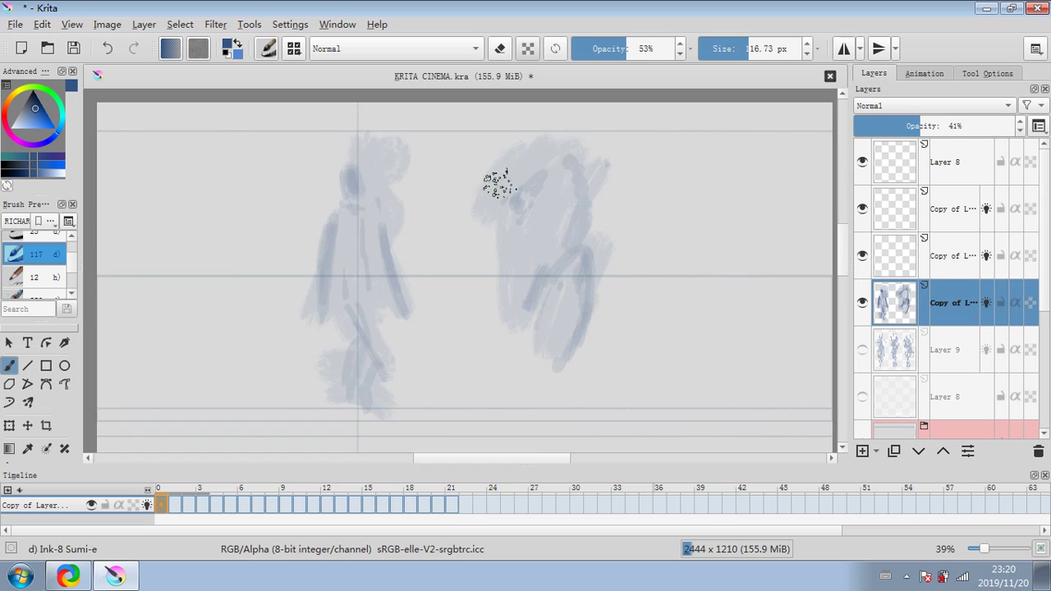
mouse_move(499, 185)
mouse_down()
mouse_move(510, 160)
mouse_move(559, 145)
mouse_up()
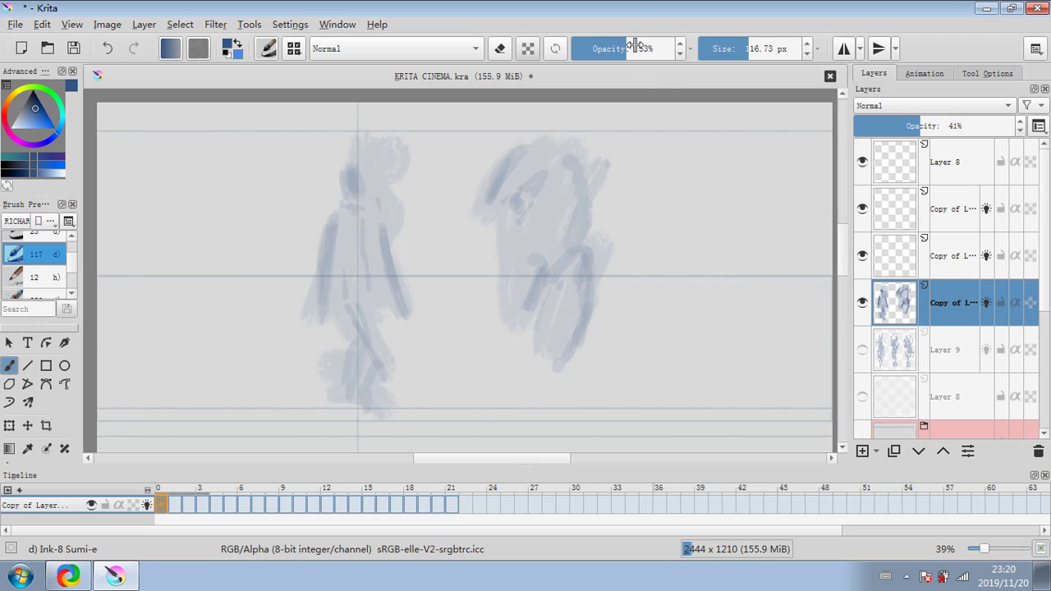
Set brush opacity to 33%, shade inside the second figure, and add a pale vertical band along its right side.
key(i)
key(i)
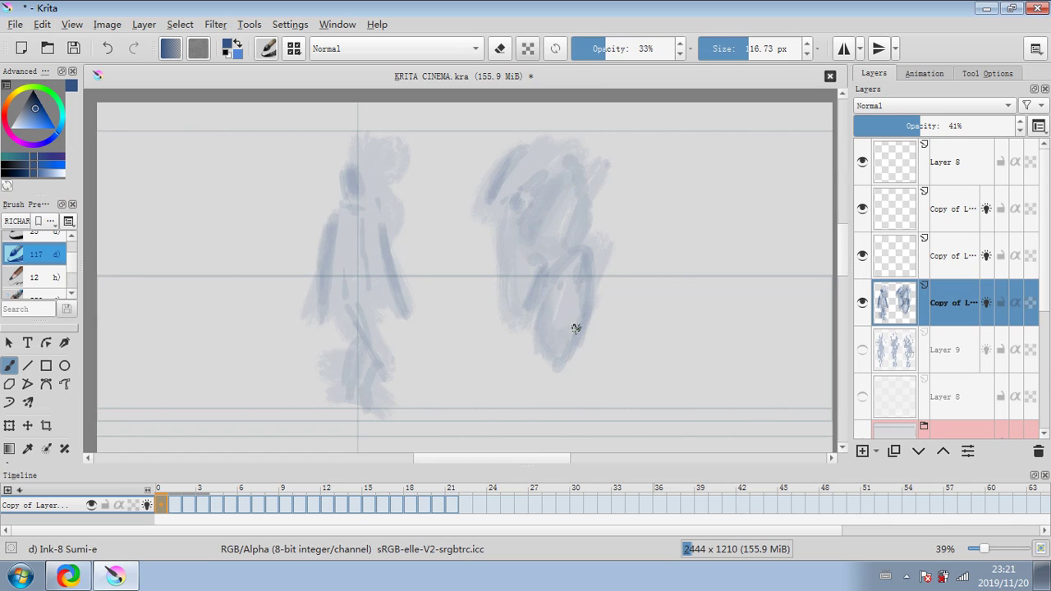
mouse_move(601, 201)
mouse_down()
mouse_move(607, 299)
mouse_move(631, 367)
mouse_up()
Darken the lower part of the side band at 59% brush opacity and raise the layer's opacity to 62%.
click(633, 43)
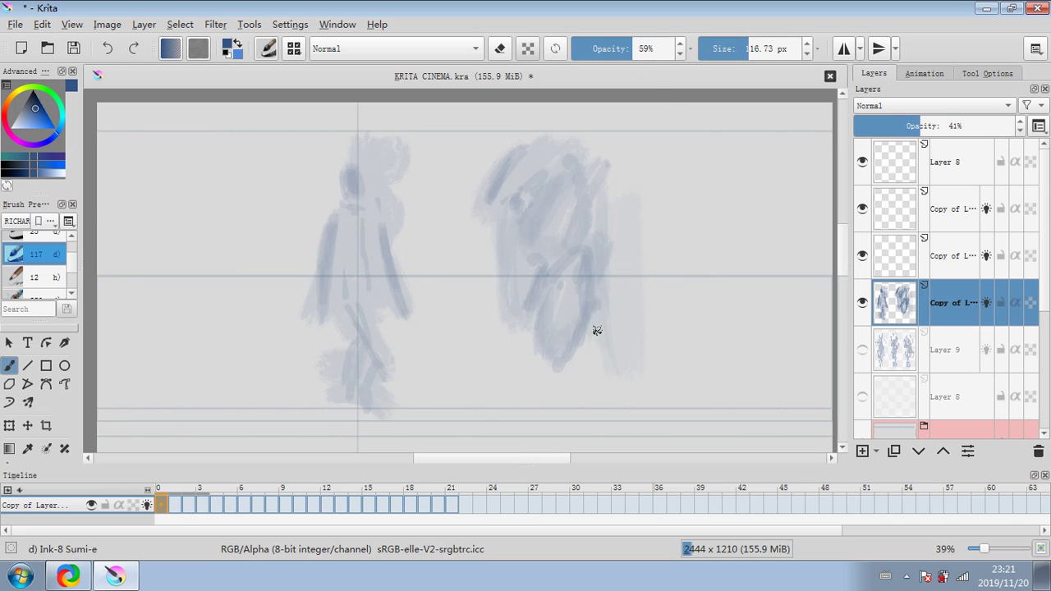
mouse_move(594, 329)
mouse_down()
mouse_move(616, 270)
mouse_move(593, 338)
mouse_move(617, 267)
mouse_move(629, 344)
mouse_up()
drag(957, 123, 950, 131)
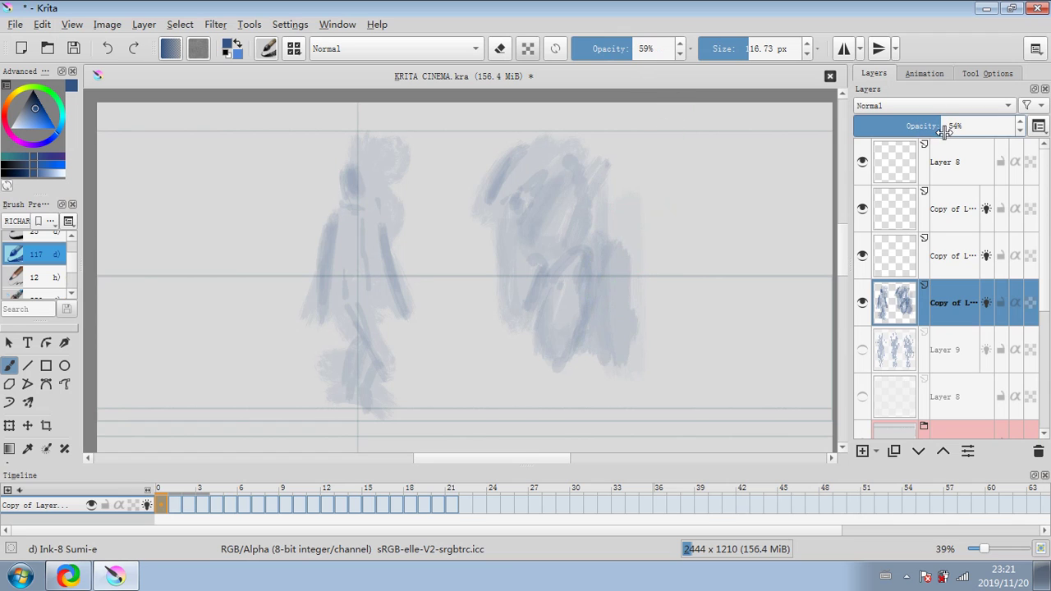
click(953, 125)
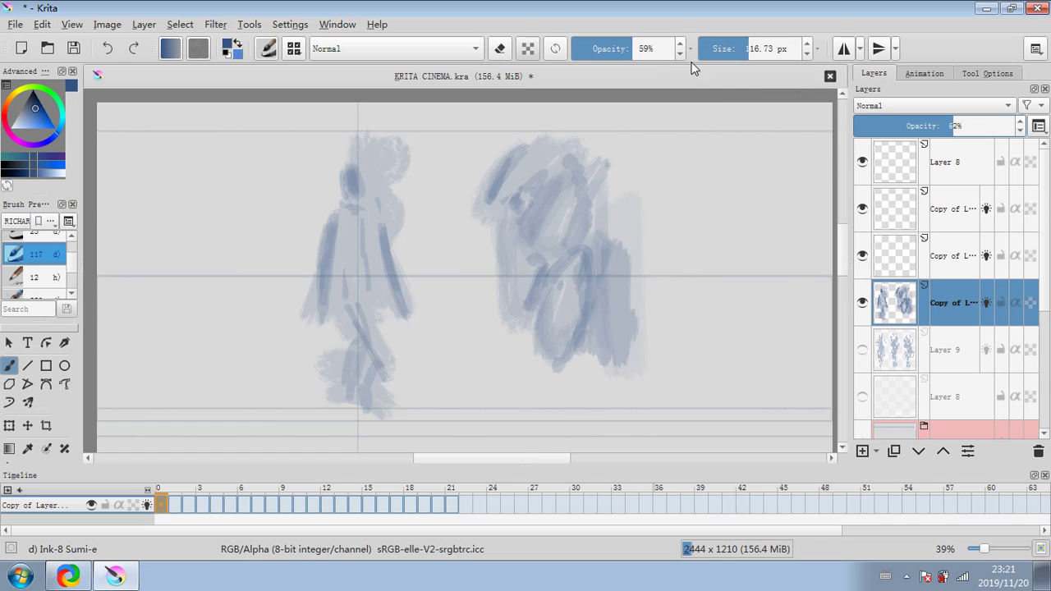
Switch the brush to erasing and erase a bright round spot in the second figure's head, setting opacity to 100% and size to 38.74 px.
click(502, 48)
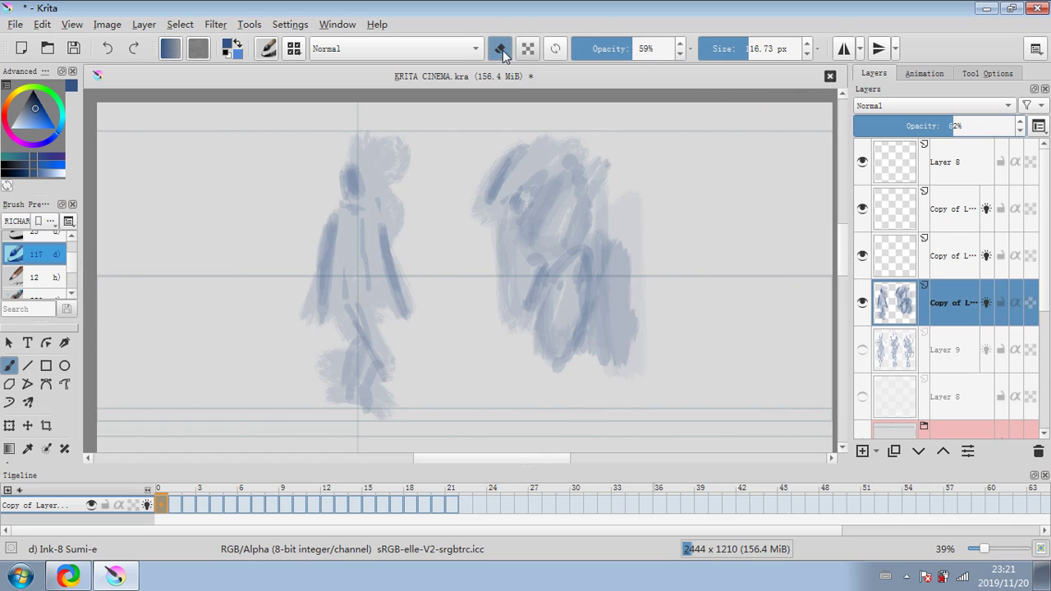
drag(637, 43, 624, 49)
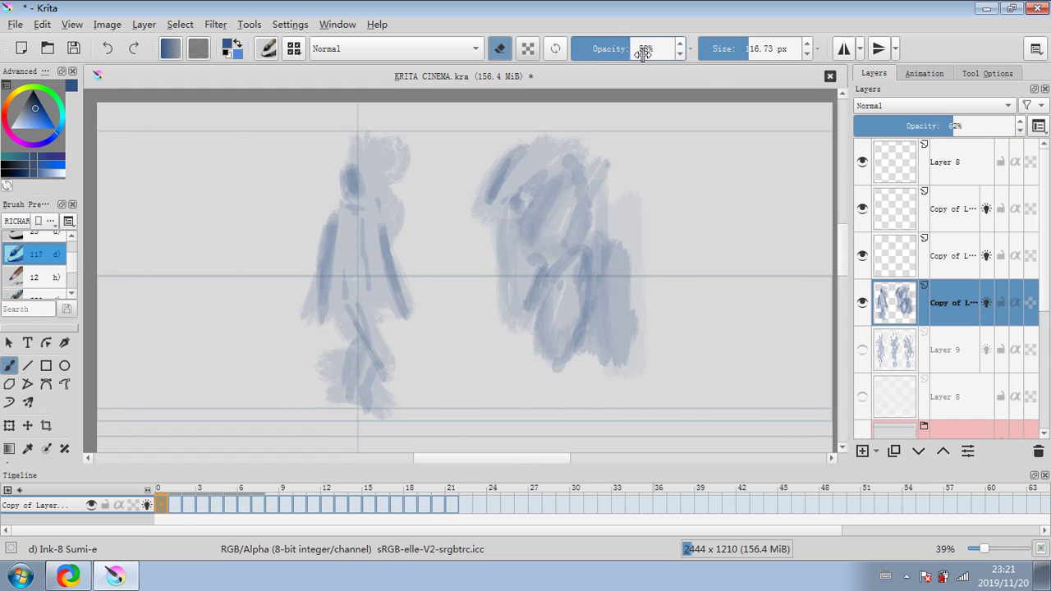
click(745, 49)
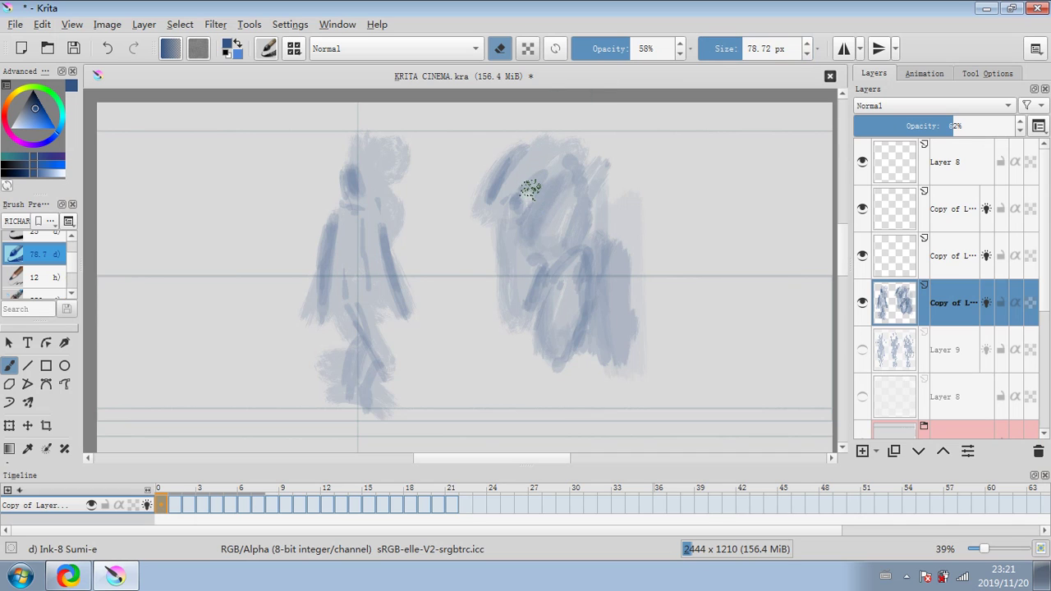
click(674, 44)
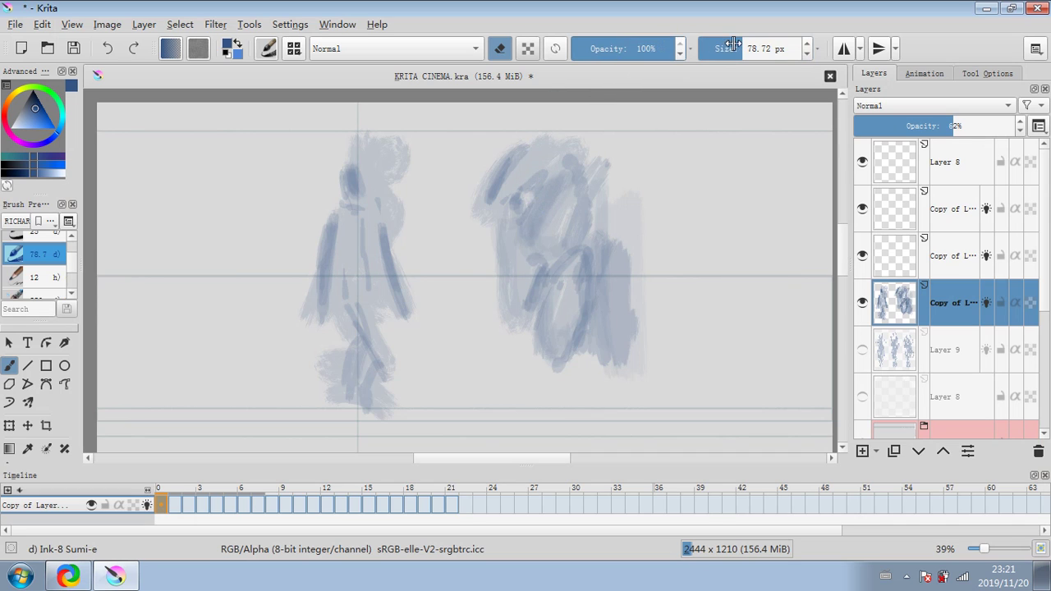
click(734, 46)
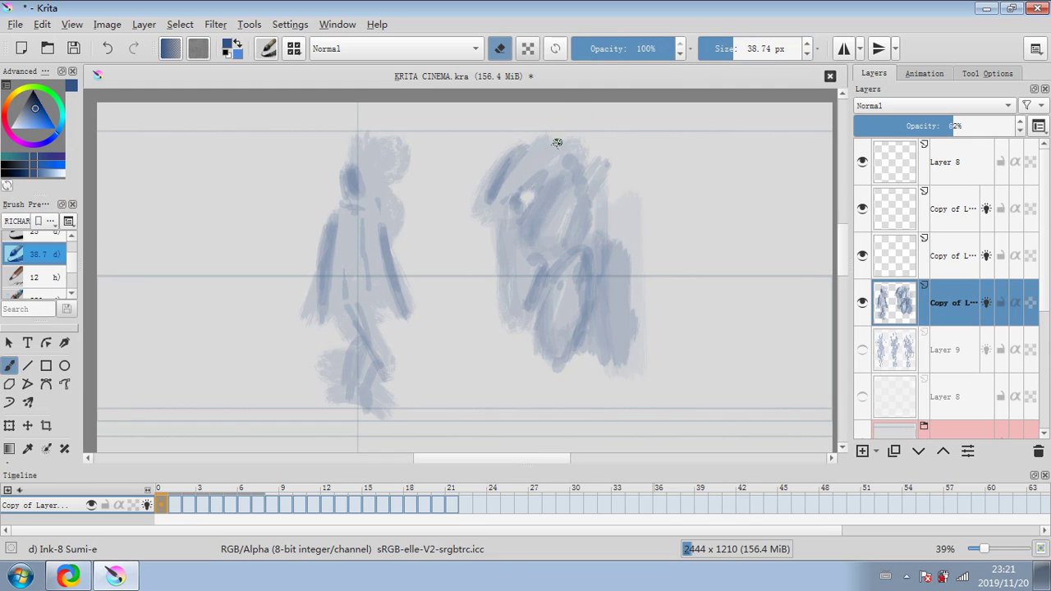
Erase soft highlights inside the second figure's lower oval and along its side band at 57% and 69% opacity.
drag(671, 50, 637, 49)
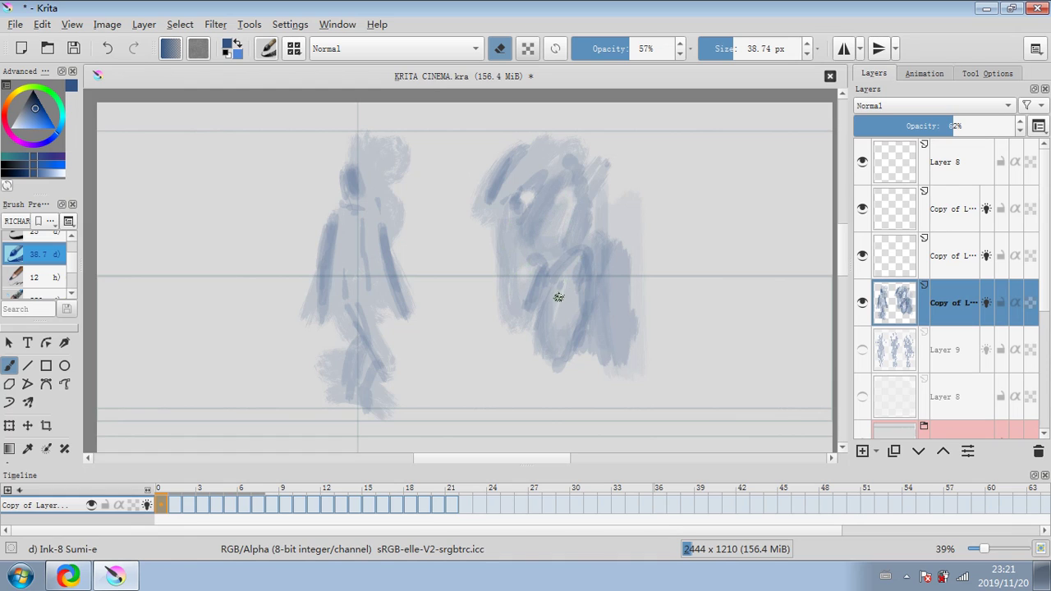
click(644, 50)
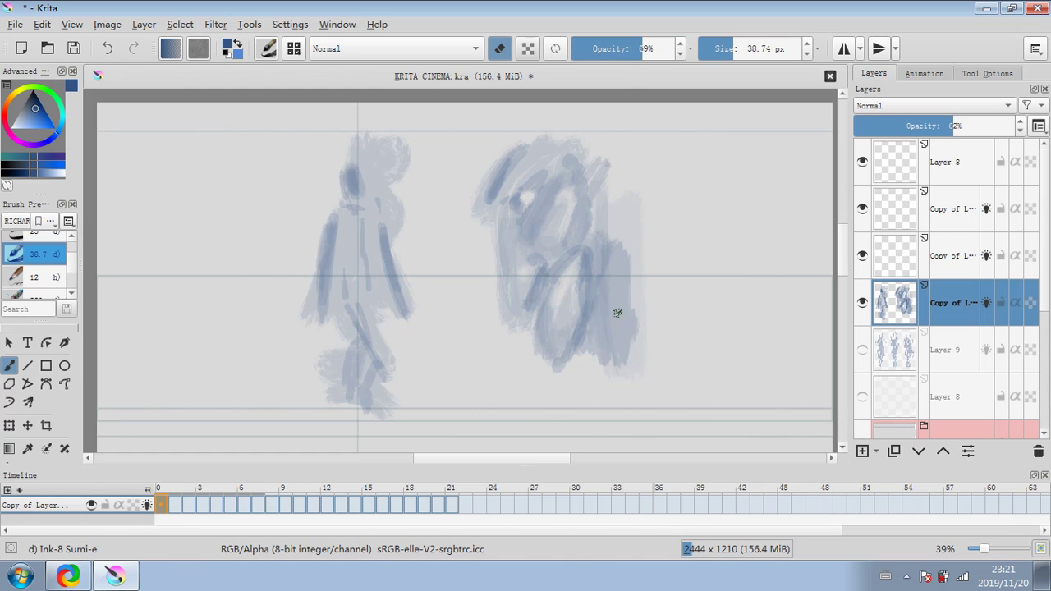
drag(617, 312, 619, 353)
Return to painting at 92% brush opacity and add short dark strokes along the left edge of the lower oval.
drag(578, 49, 666, 49)
click(499, 48)
drag(541, 300, 536, 337)
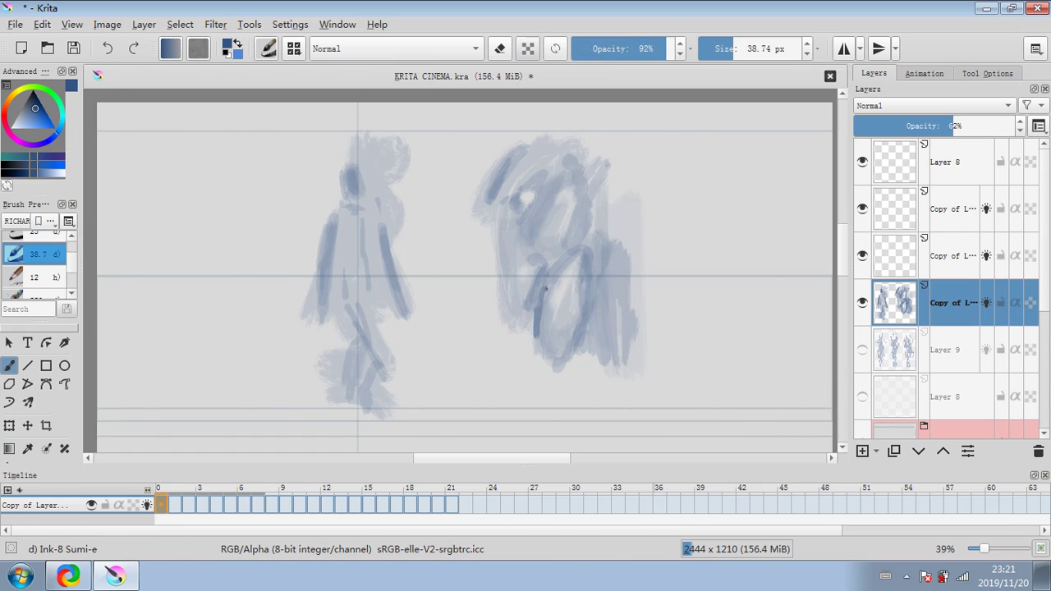
drag(549, 276, 542, 309)
Paint dark masses over the second figure's lower body and above its head with a 66.94 px brush.
click(739, 48)
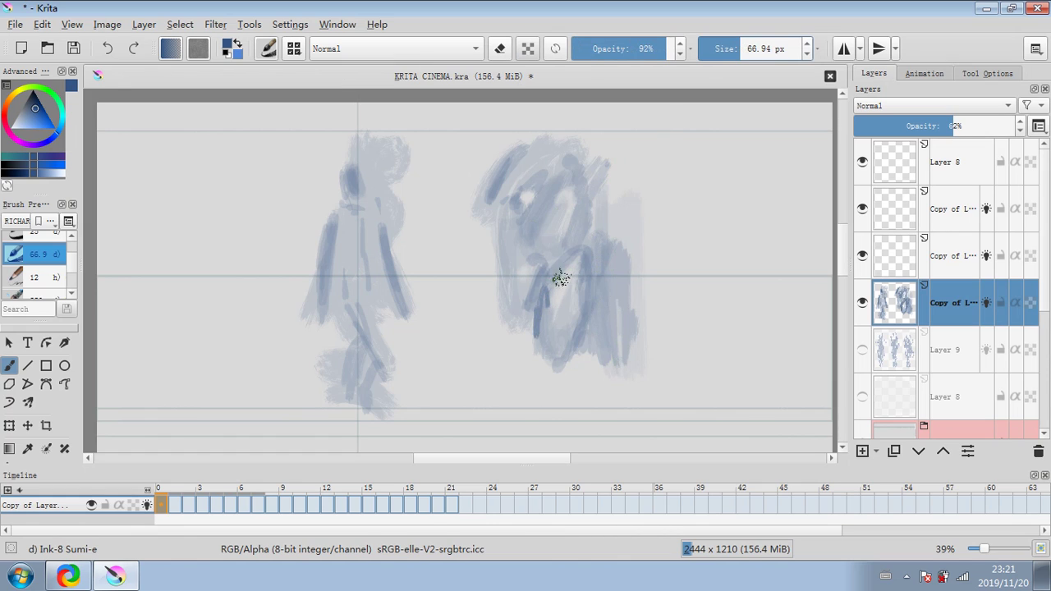
mouse_move(556, 273)
mouse_down()
mouse_move(577, 255)
mouse_move(588, 259)
mouse_move(588, 275)
mouse_move(551, 313)
mouse_move(542, 294)
mouse_move(556, 306)
mouse_move(555, 286)
mouse_move(566, 291)
mouse_move(564, 275)
mouse_move(552, 285)
mouse_move(562, 250)
mouse_up()
mouse_move(538, 310)
mouse_down()
mouse_move(587, 249)
mouse_move(599, 279)
mouse_move(577, 238)
mouse_move(588, 248)
mouse_move(555, 269)
mouse_move(589, 268)
mouse_move(597, 299)
mouse_move(566, 362)
mouse_move(571, 375)
mouse_move(591, 367)
mouse_move(586, 377)
mouse_move(604, 320)
mouse_move(603, 260)
mouse_move(611, 326)
mouse_move(623, 336)
mouse_move(631, 316)
mouse_move(617, 213)
mouse_move(582, 240)
mouse_move(594, 223)
mouse_move(581, 231)
mouse_move(593, 178)
mouse_move(585, 154)
mouse_move(621, 133)
mouse_up()
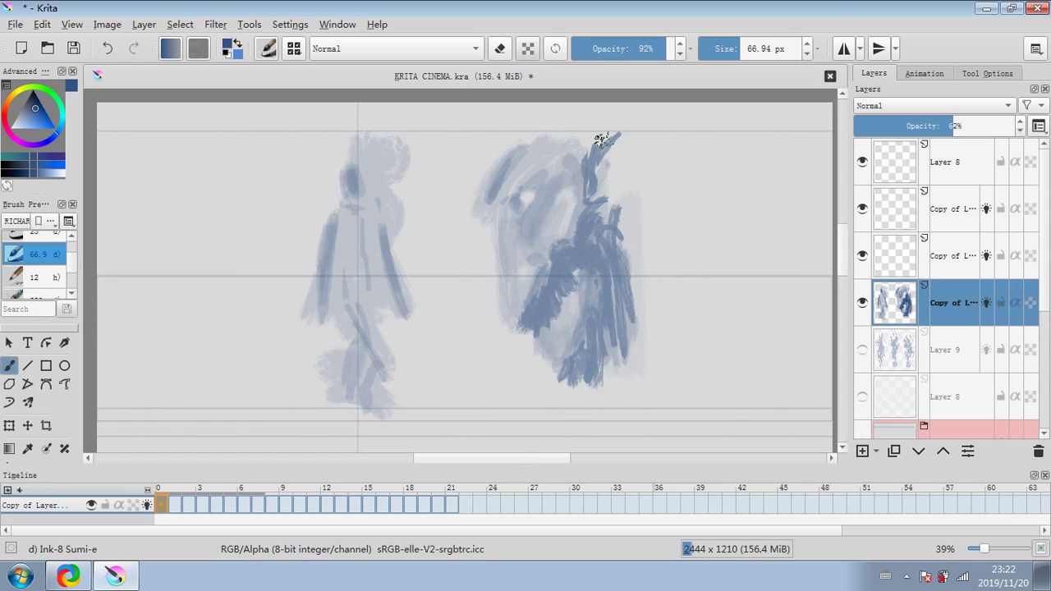
mouse_move(535, 121)
mouse_down()
mouse_move(504, 152)
mouse_move(476, 219)
mouse_move(467, 205)
mouse_move(459, 218)
mouse_move(451, 161)
mouse_move(464, 180)
mouse_move(503, 123)
mouse_move(458, 176)
mouse_move(467, 116)
mouse_move(494, 144)
mouse_move(522, 122)
mouse_move(584, 105)
mouse_up()
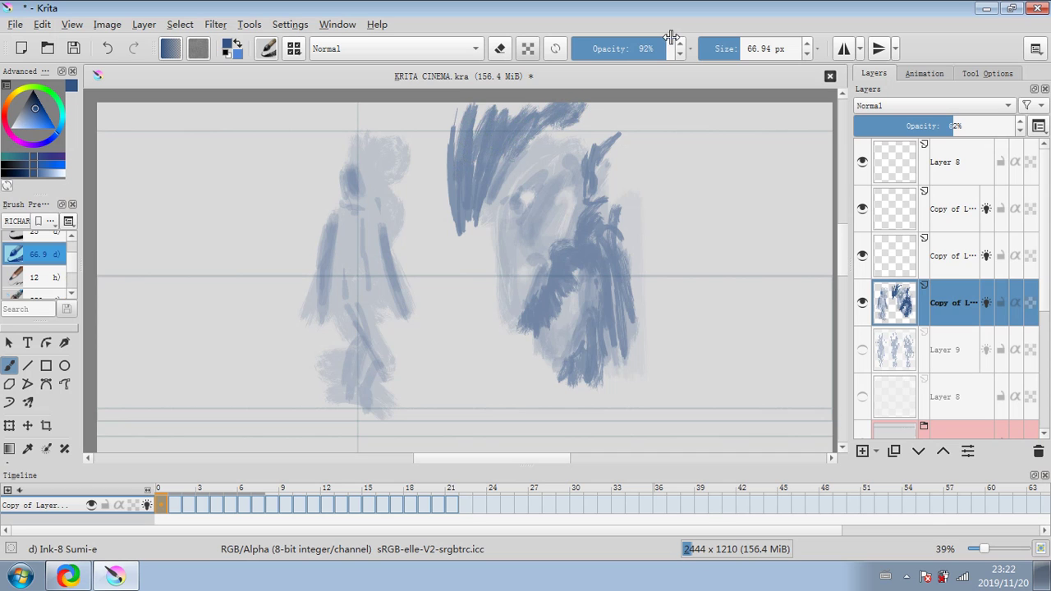
Set brush opacity to 51% and paint a broad pale area down the left side of the second figure.
click(630, 48)
mouse_move(498, 197)
mouse_down()
mouse_move(474, 301)
mouse_move(452, 181)
mouse_move(454, 292)
mouse_move(486, 368)
mouse_move(501, 366)
mouse_move(494, 315)
mouse_move(518, 340)
mouse_move(494, 284)
mouse_move(525, 368)
mouse_move(496, 328)
mouse_move(492, 362)
mouse_move(468, 351)
mouse_move(444, 309)
mouse_move(447, 331)
mouse_move(486, 204)
mouse_up()
mouse_move(500, 322)
mouse_down()
mouse_move(553, 372)
mouse_move(475, 377)
mouse_move(429, 225)
mouse_move(441, 151)
mouse_move(424, 288)
mouse_up()
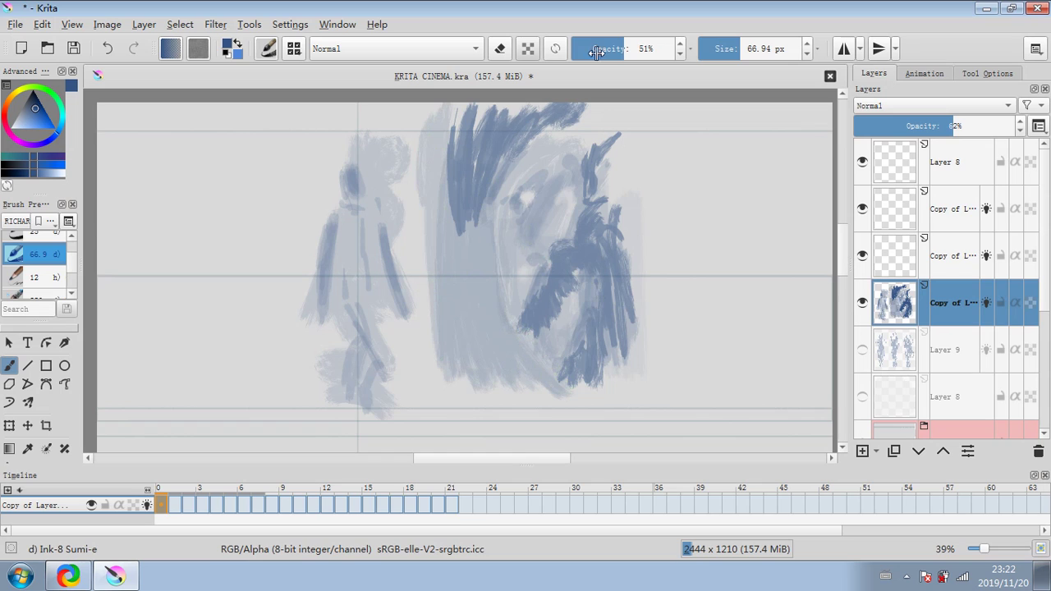
Erase highlights along the second figure's face contour at 25.22 px, then set the eraser to 90% opacity and 7.48 px.
key(e)
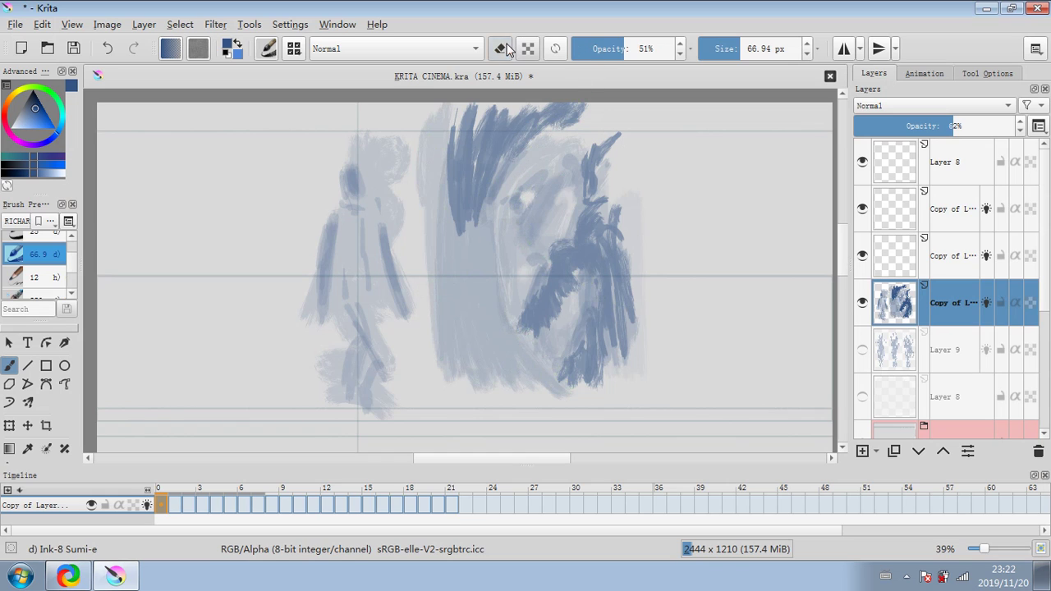
click(734, 49)
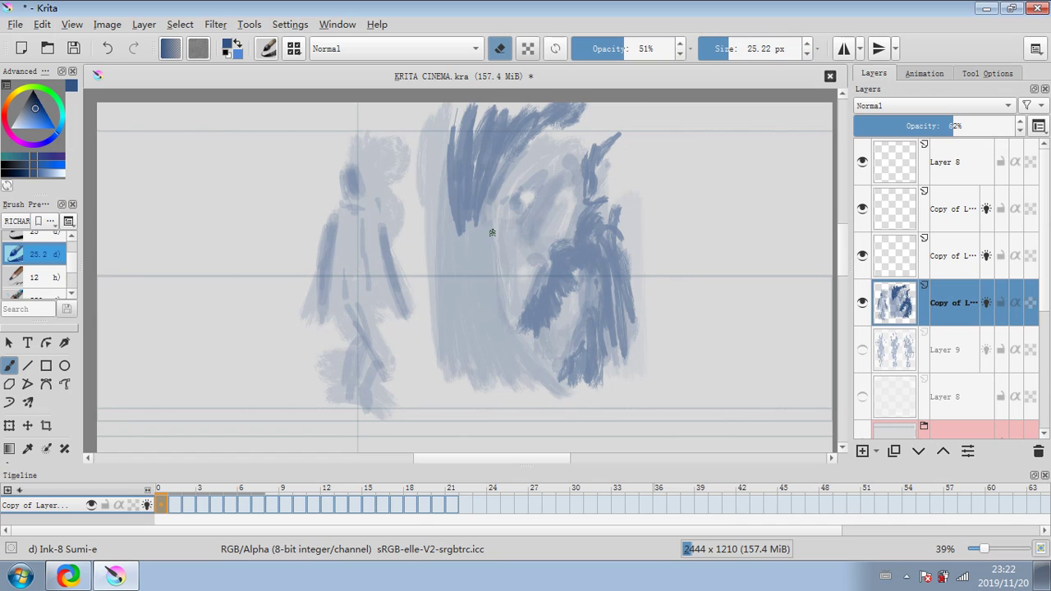
click(664, 49)
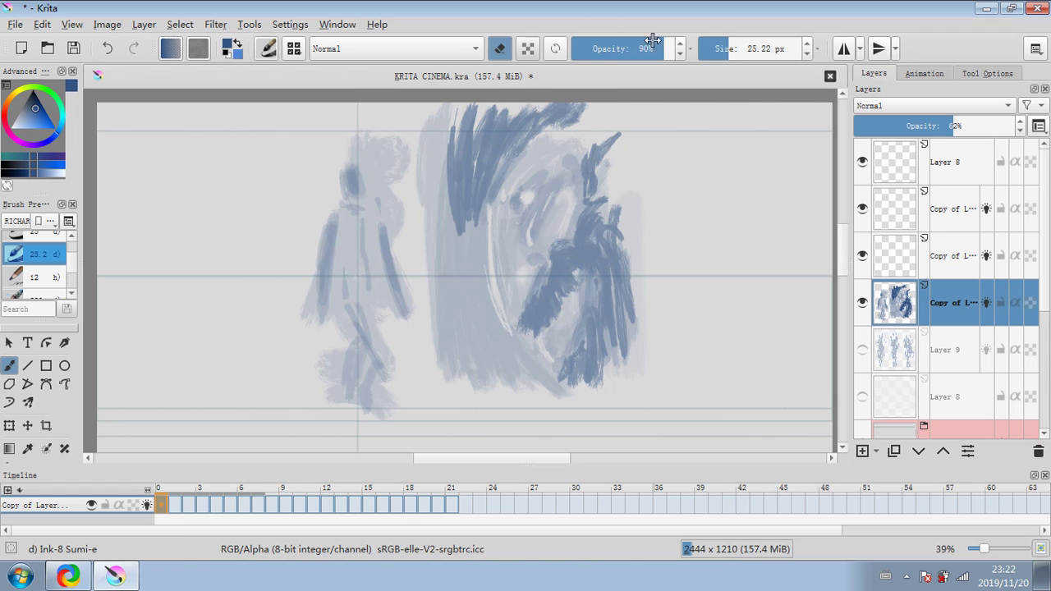
click(719, 48)
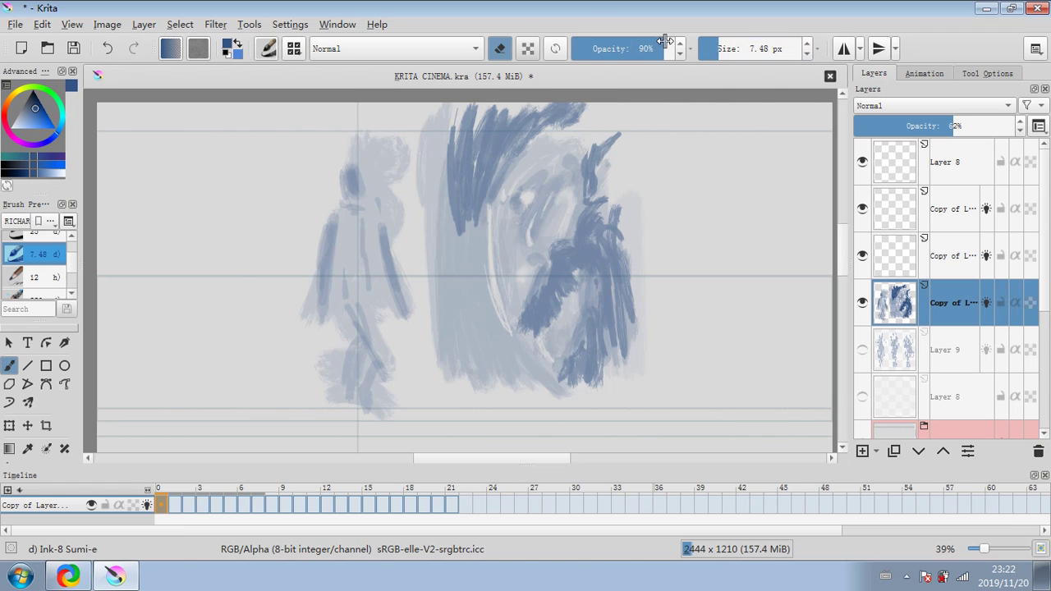
Set the eraser to 165.36 px and 42% opacity and soften the dark strokes above the head and on the lower body.
click(738, 50)
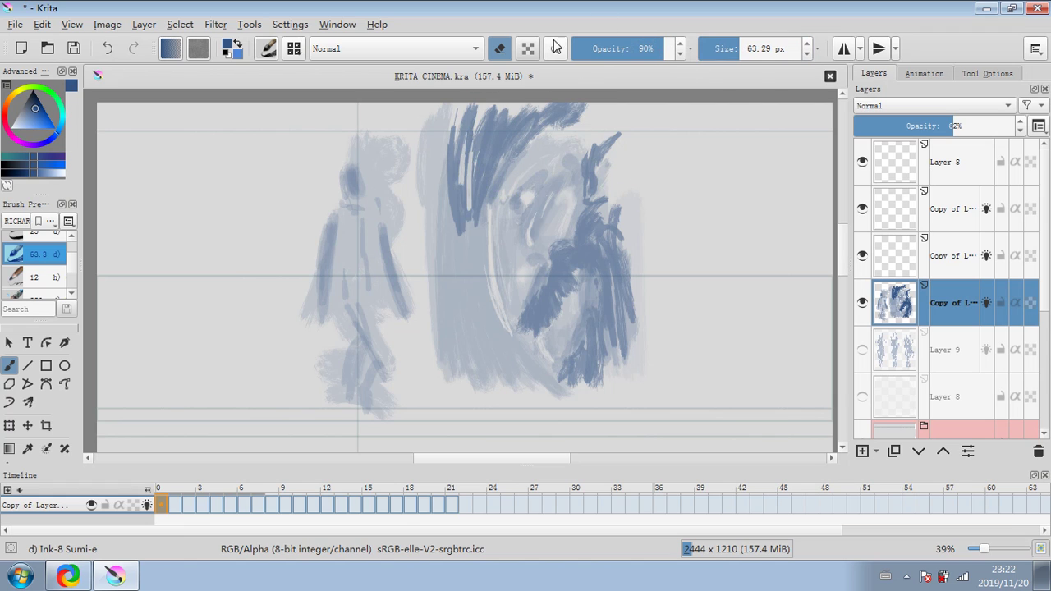
click(604, 48)
click(754, 49)
click(615, 48)
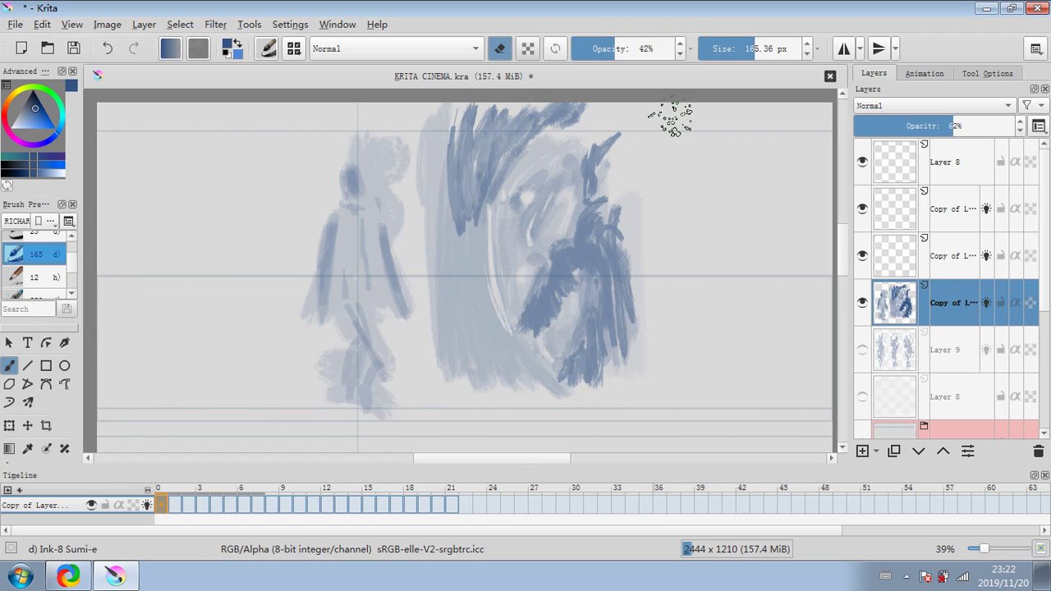
drag(570, 281, 545, 312)
drag(598, 270, 601, 335)
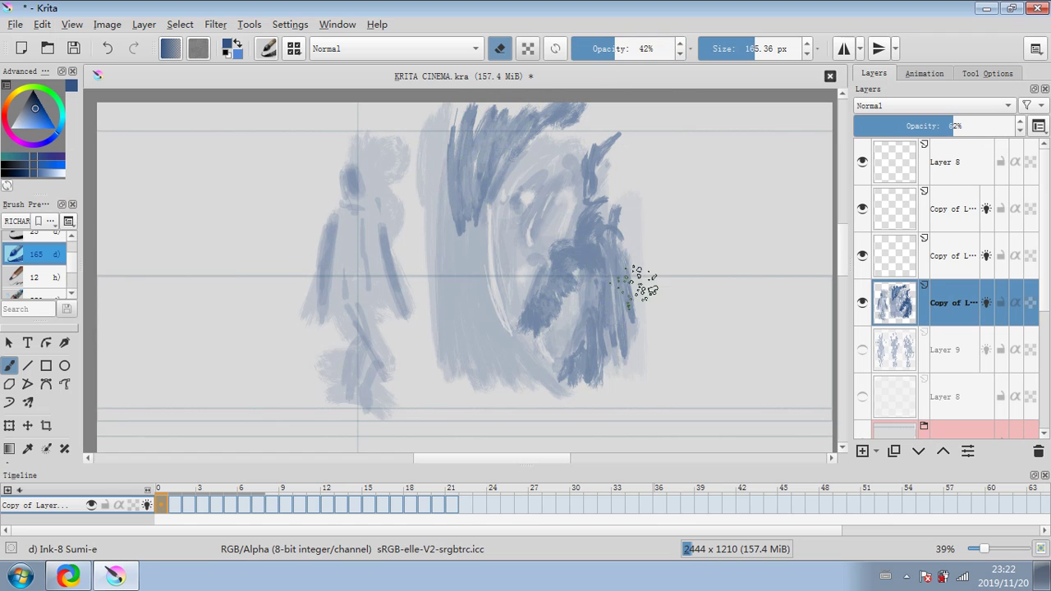
Return to painting and shade inside the second figure's head and body at 30% opacity with a 122.21 px brush.
click(610, 52)
click(501, 49)
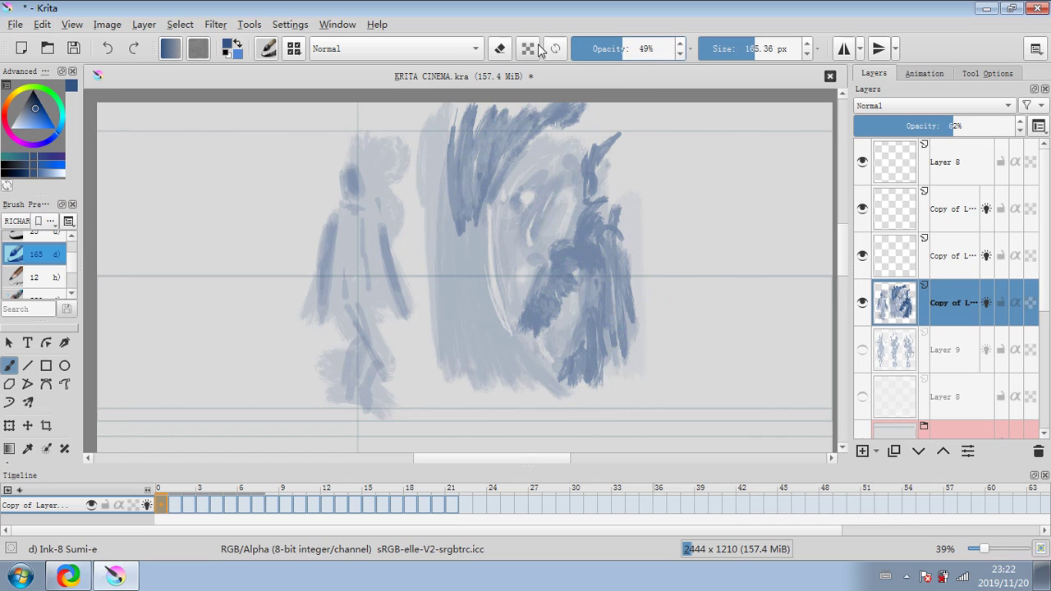
click(734, 51)
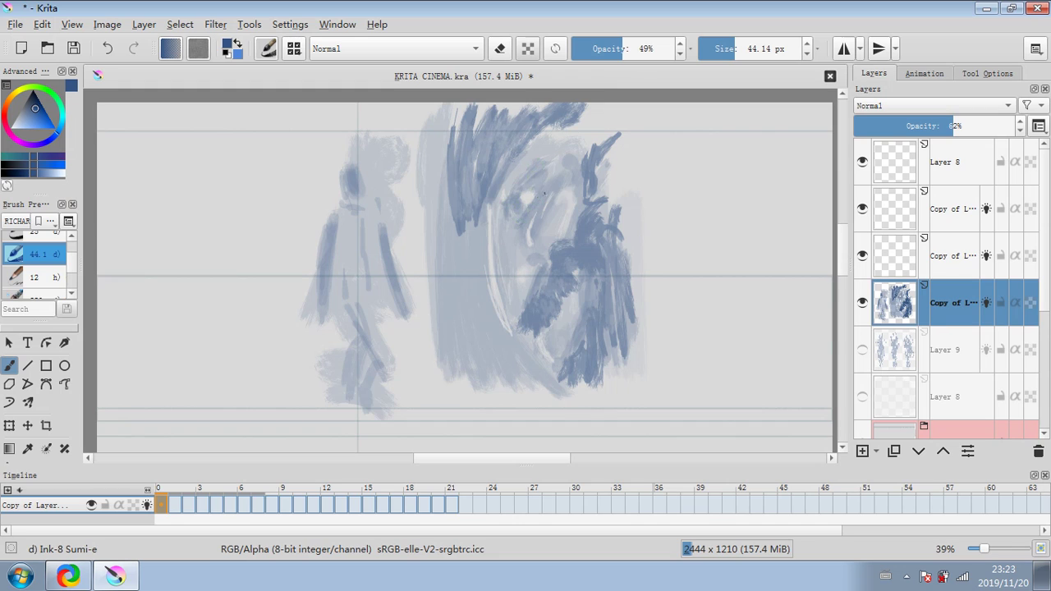
click(605, 49)
click(745, 48)
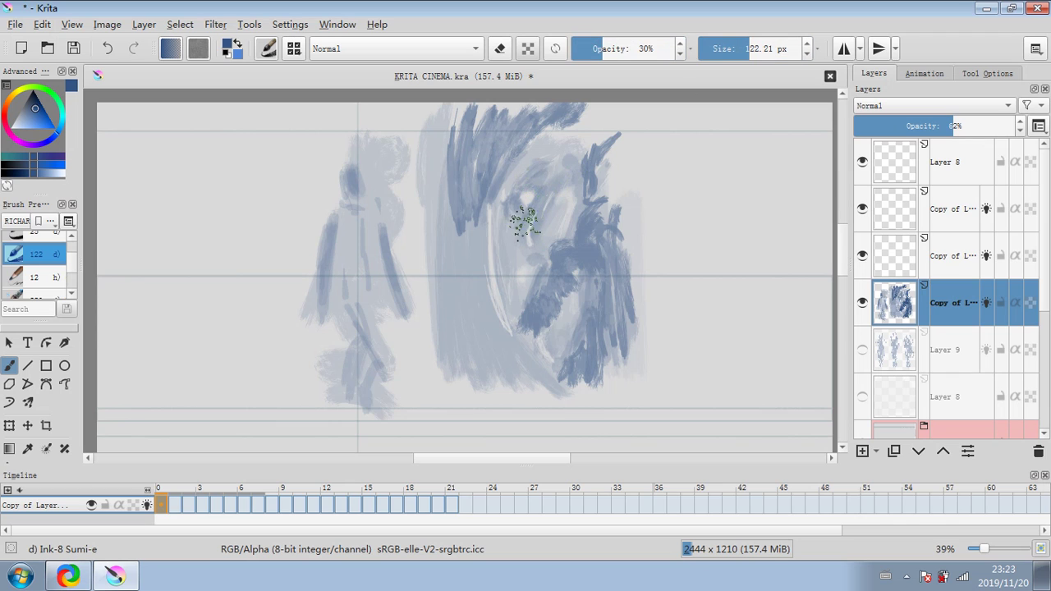
drag(515, 215, 515, 272)
drag(550, 240, 541, 253)
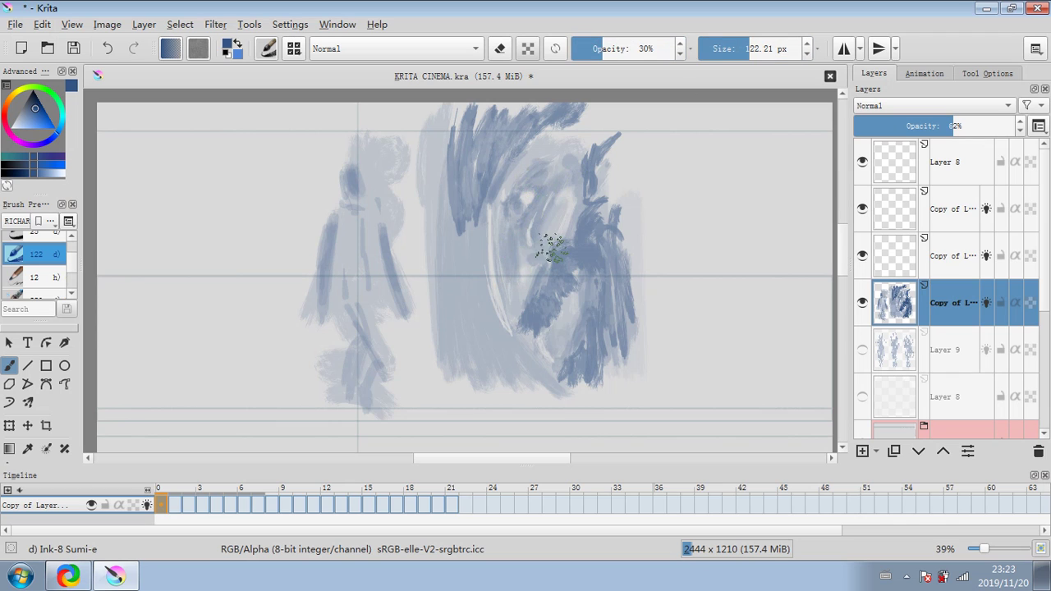
drag(567, 151, 532, 264)
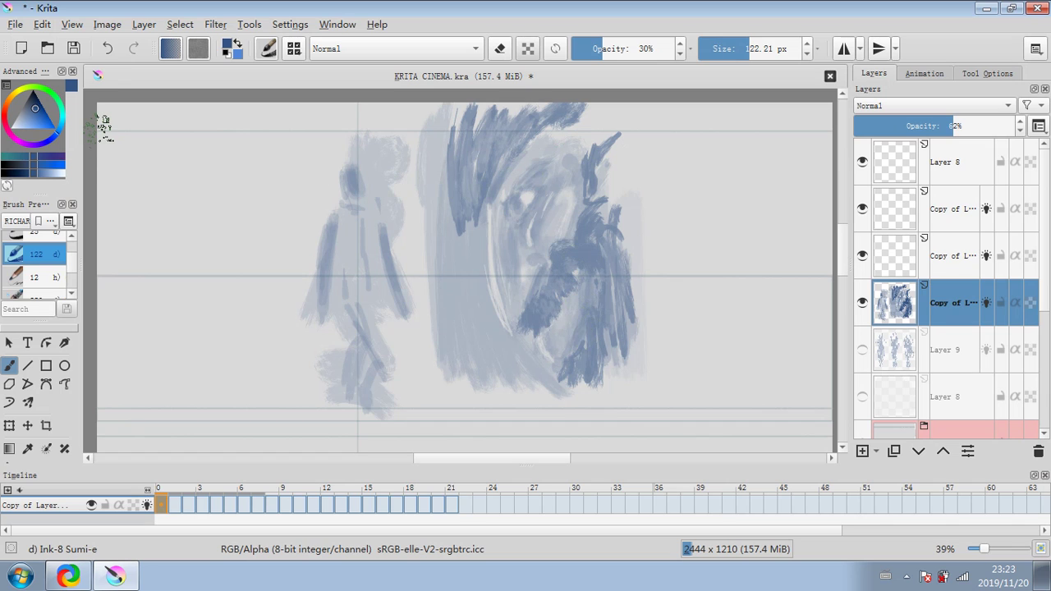
Delete the layer holding the two painted figures and show Layer 9 with its three silhouettes.
drag(964, 120, 1047, 141)
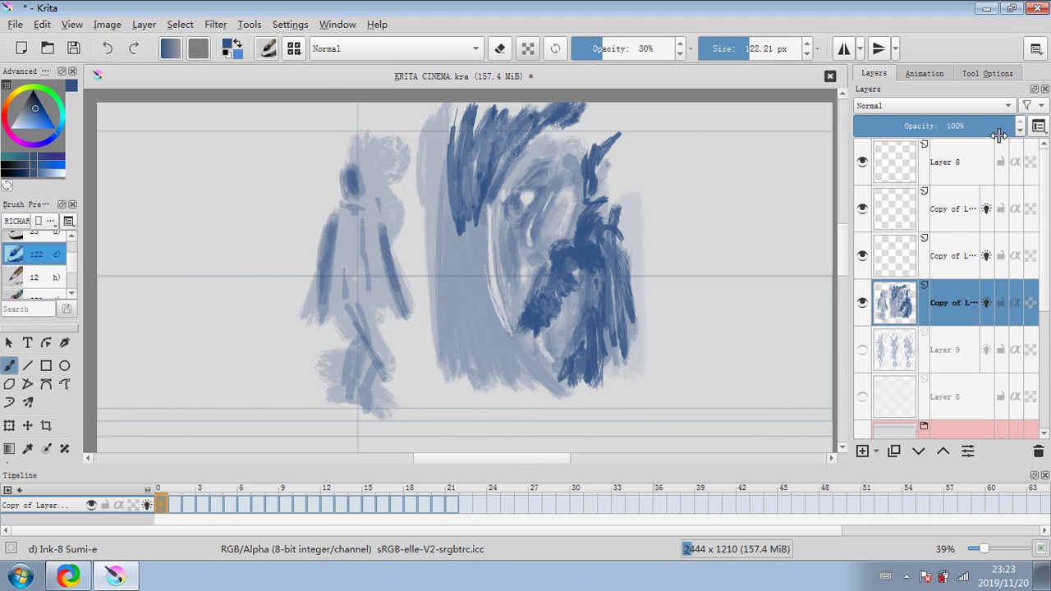
click(1038, 451)
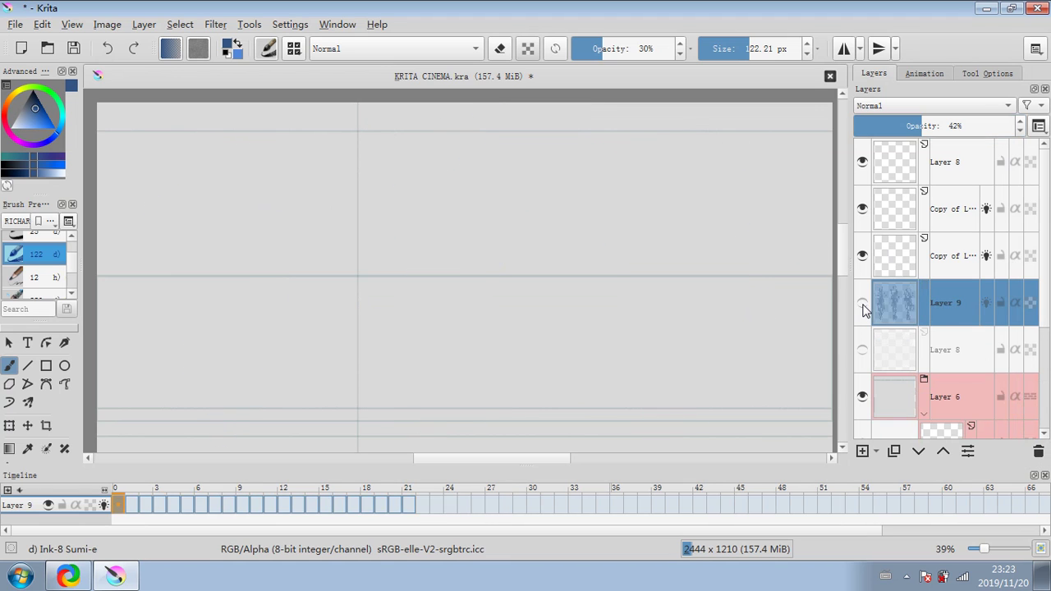
click(862, 304)
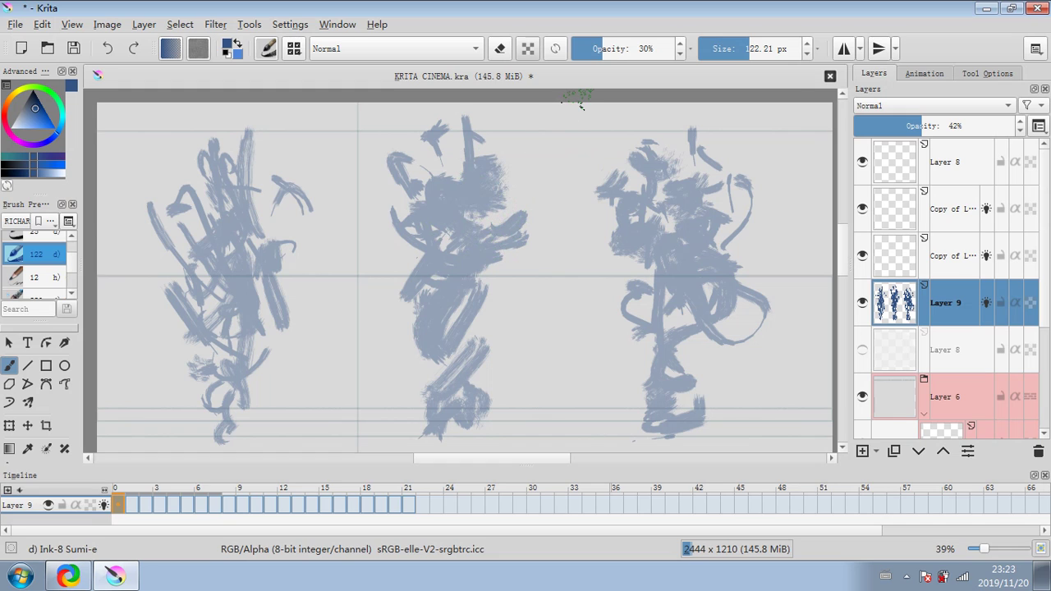
Set the brush opacity to 100% and lower Layer 9's opacity to 29%.
drag(598, 50, 701, 73)
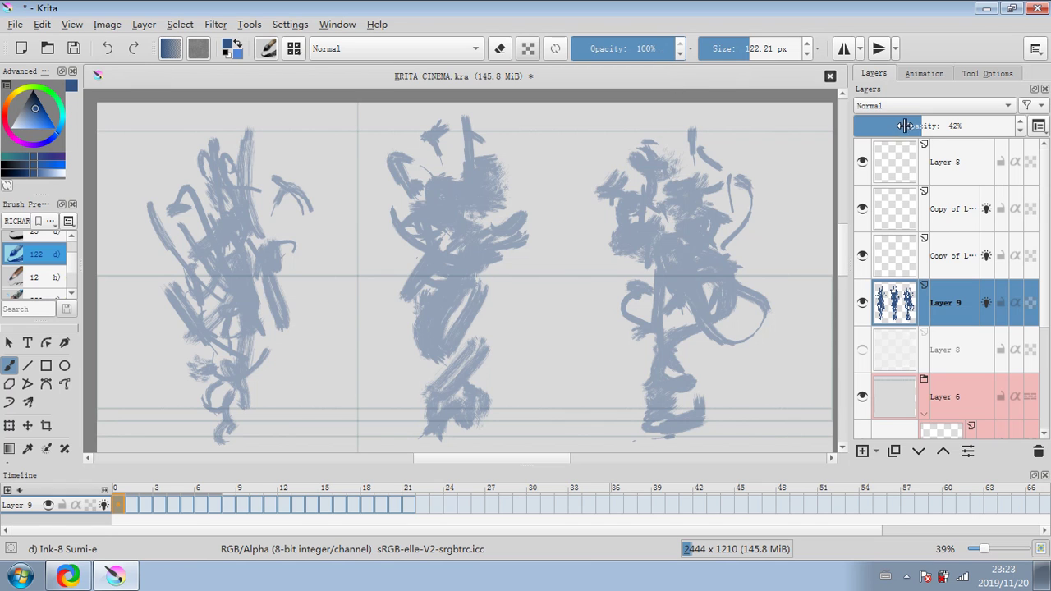
drag(904, 125, 906, 146)
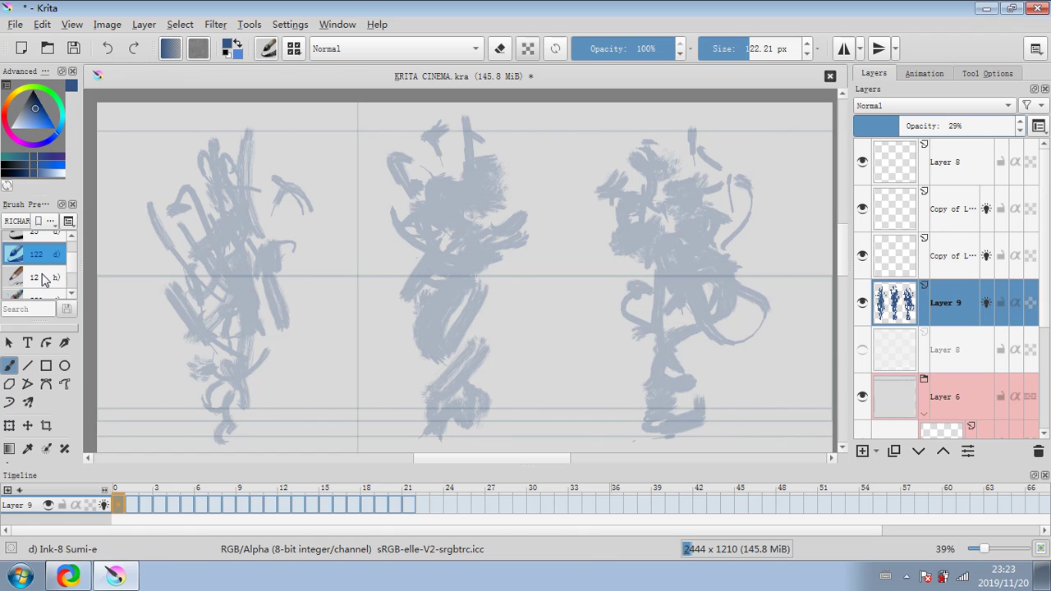
Choose the Basic-1 big small brush preset and set its size to 5.88 px.
scroll(70, 273, up, 2)
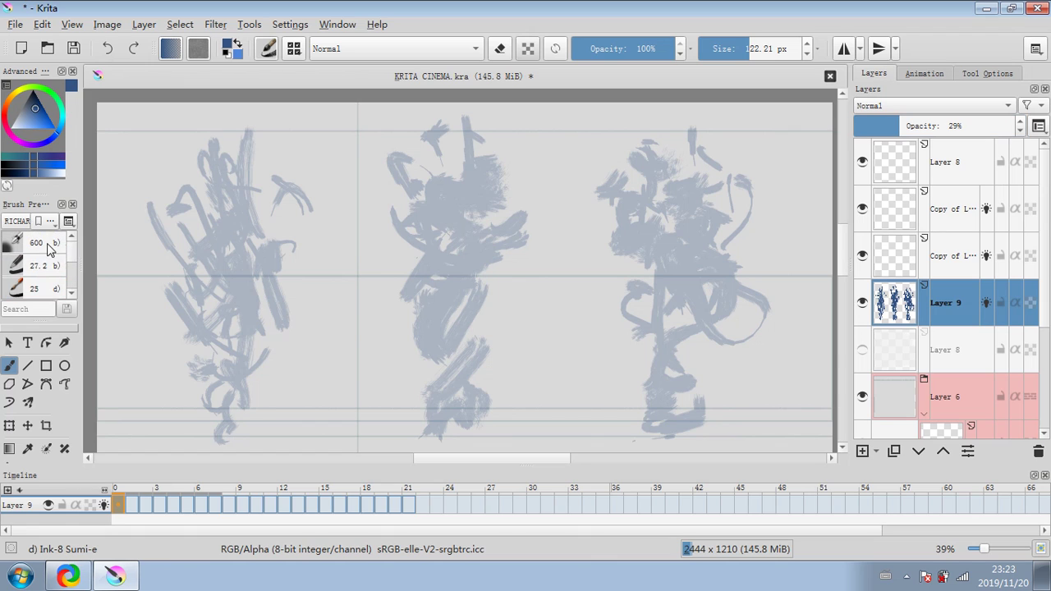
click(46, 264)
click(45, 249)
click(47, 257)
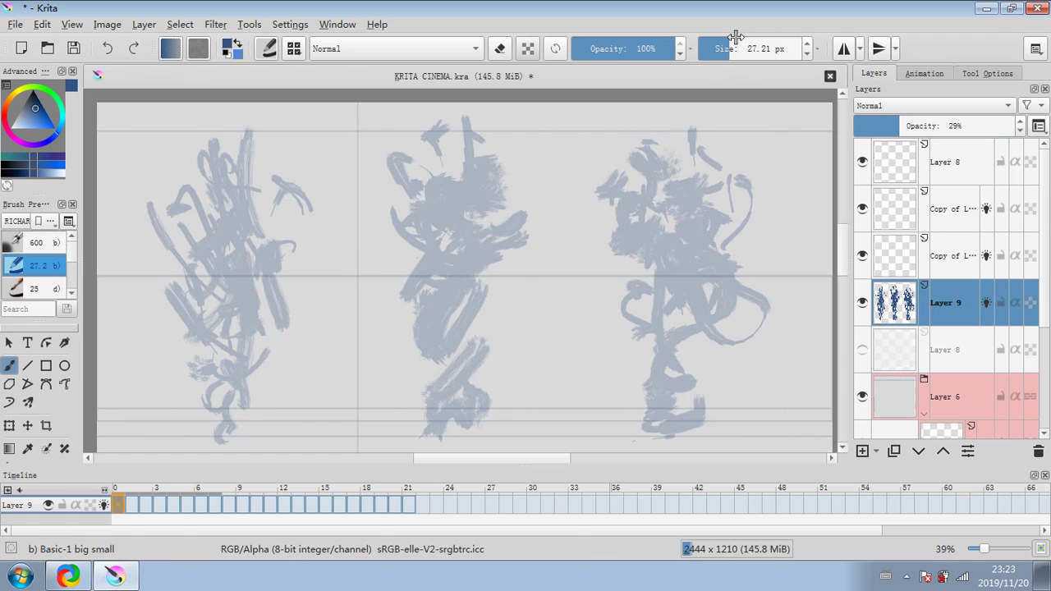
scroll(730, 41, down, 4)
scroll(723, 48, down, 4)
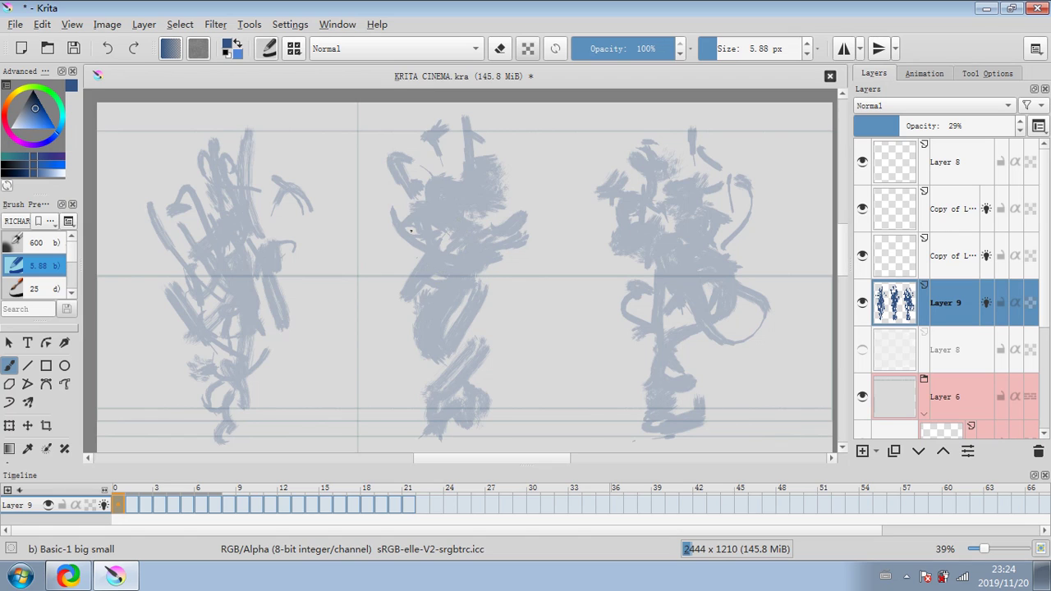
Lower Layer 9's opacity to 18% and select the Layer 6 group with its contents expanded.
click(924, 413)
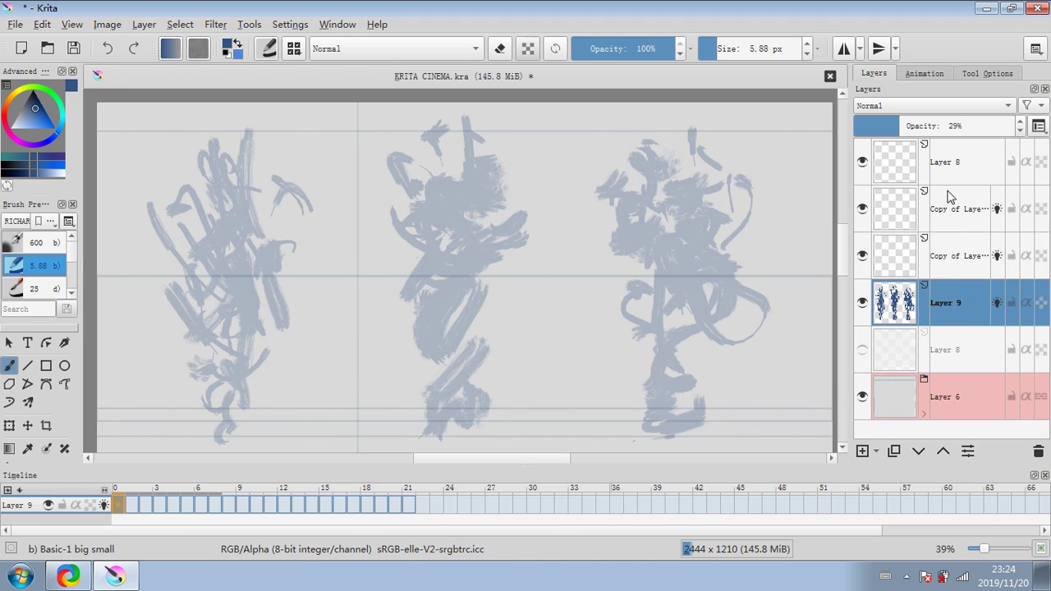
mouse_move(896, 123)
mouse_down()
mouse_move(998, 131)
mouse_move(901, 126)
mouse_up()
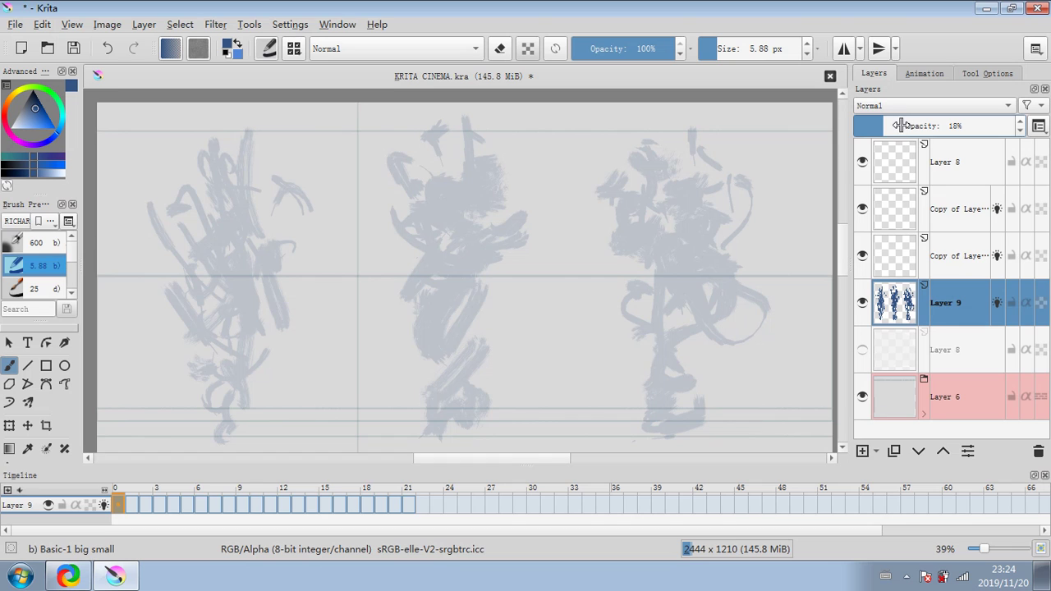
click(954, 386)
click(925, 411)
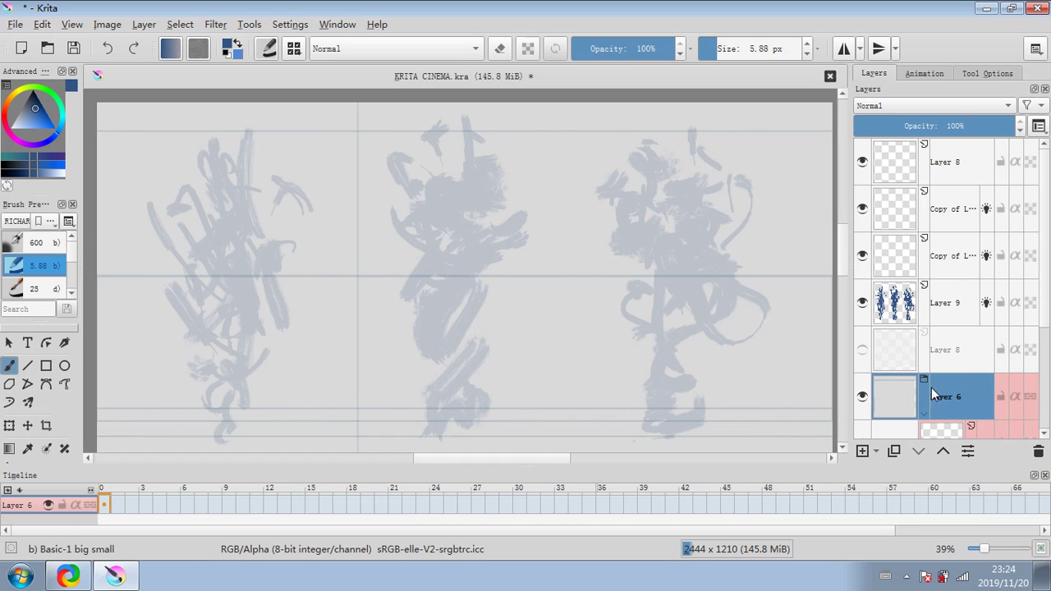
Raise the horizontal lines layer's opacity to 81% inside the Layer 6 group and readjust the vertical lines layer's opacity.
drag(1049, 244, 1049, 323)
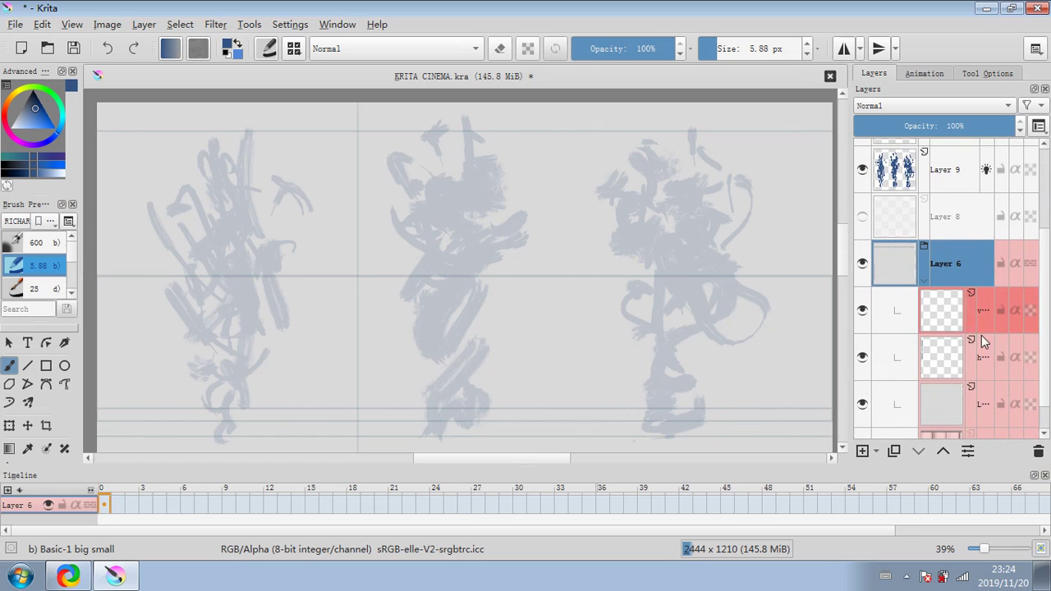
click(971, 345)
drag(911, 126, 970, 125)
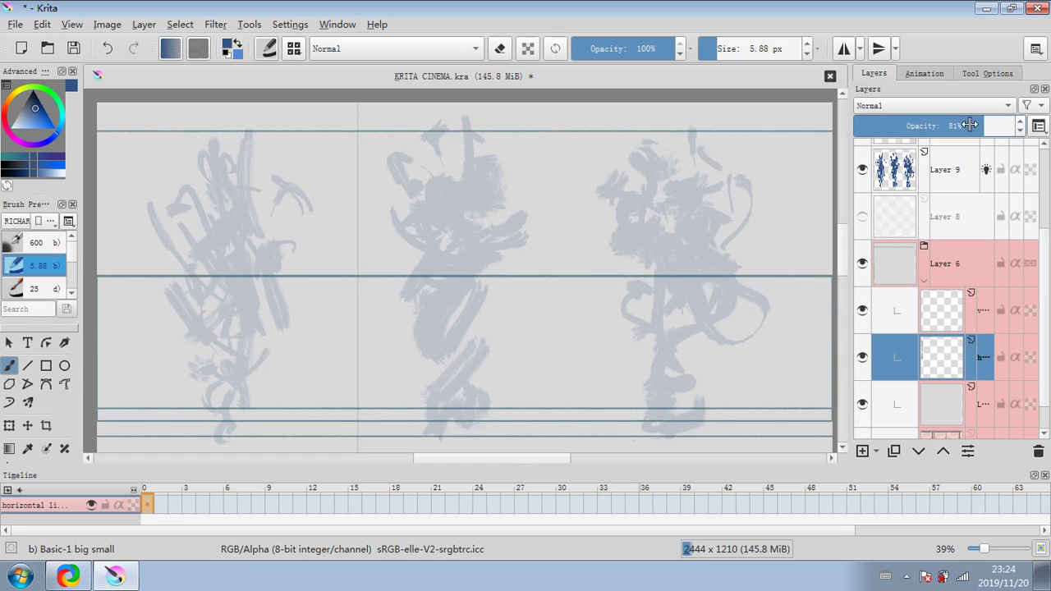
click(960, 309)
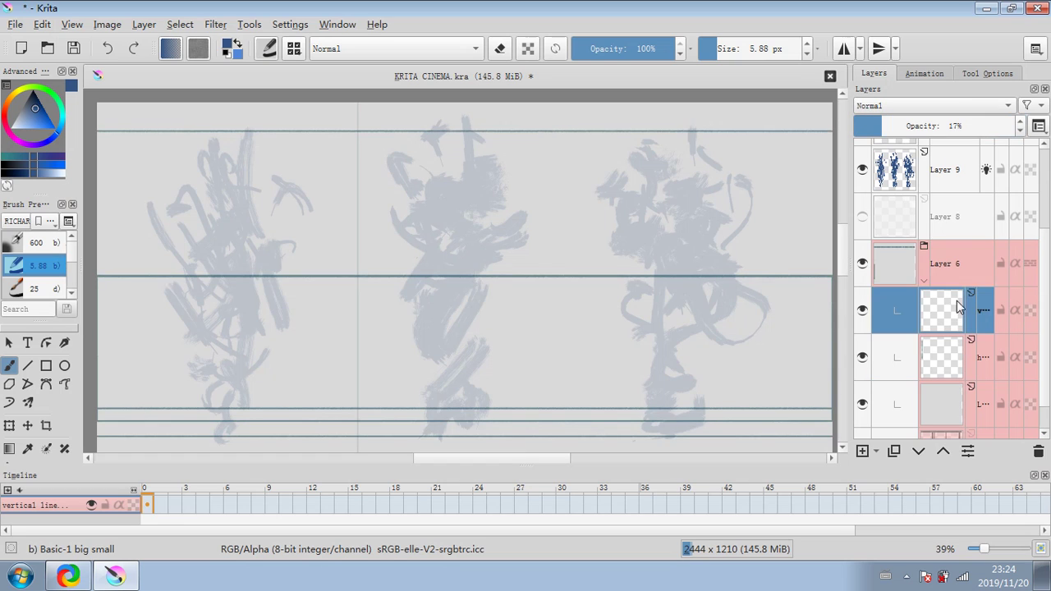
drag(911, 127, 1001, 131)
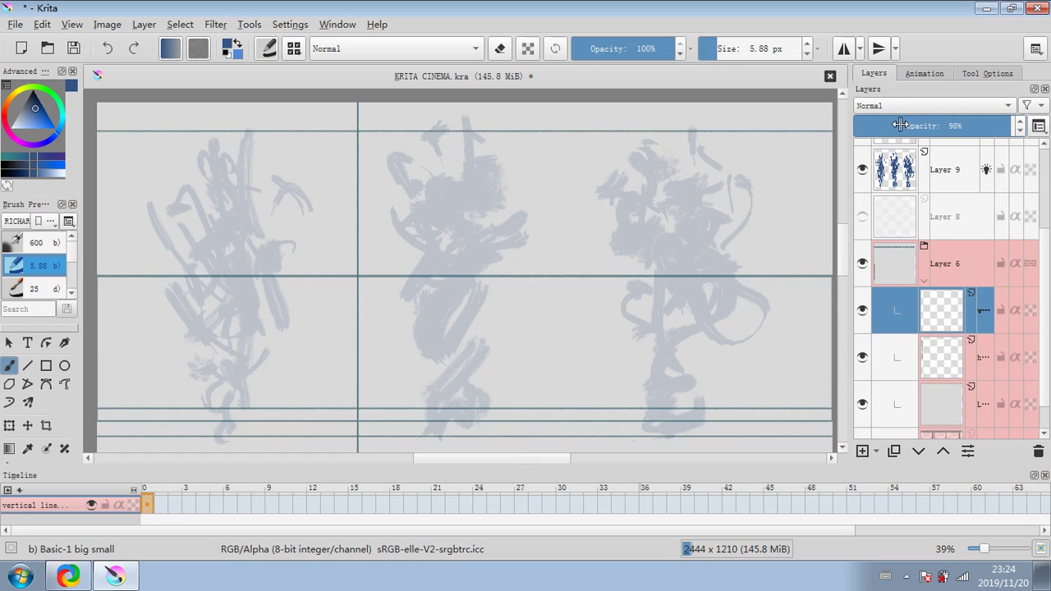
click(901, 125)
Lower the horizontal lines layer's opacity to 26% and collapse the Layer 6 group.
click(960, 360)
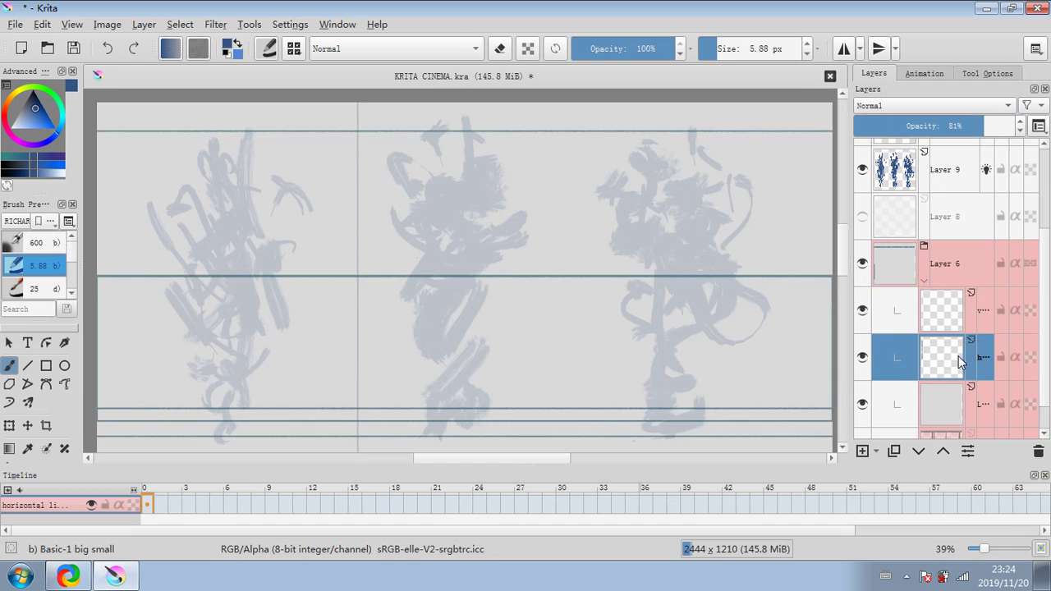
click(939, 125)
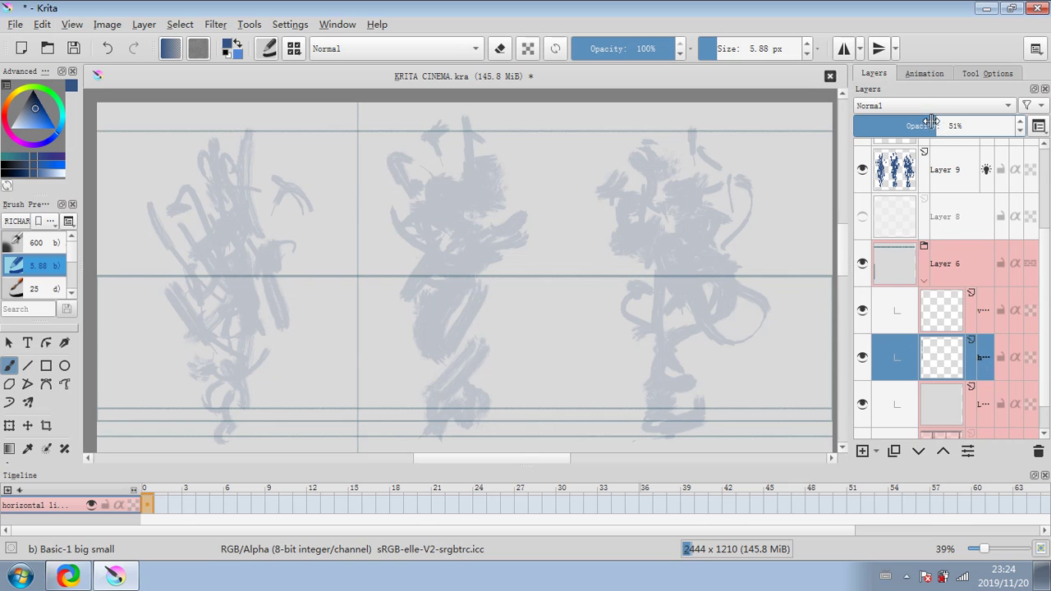
drag(932, 121, 896, 120)
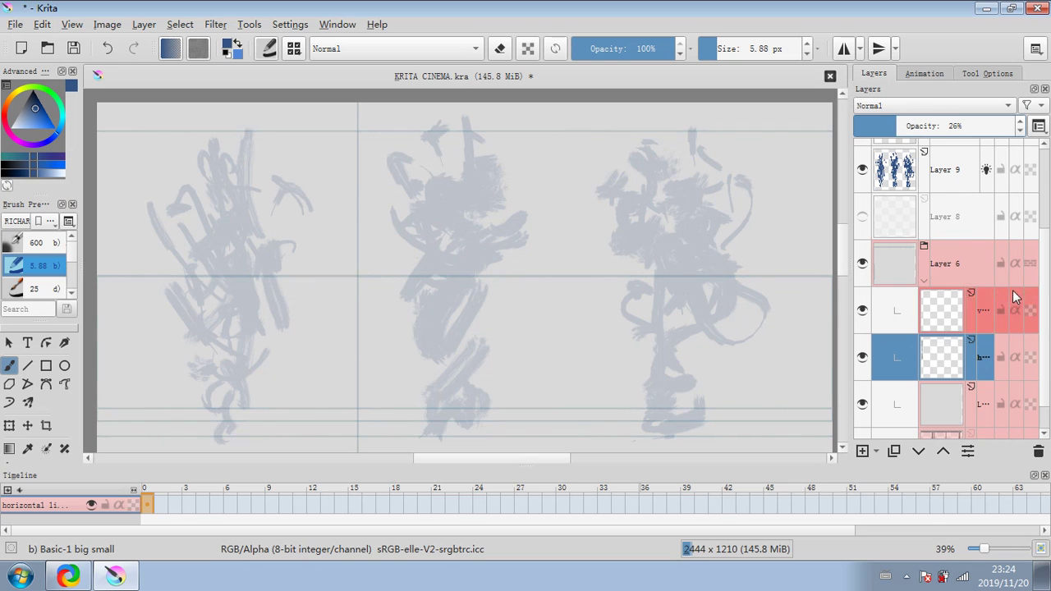
click(926, 256)
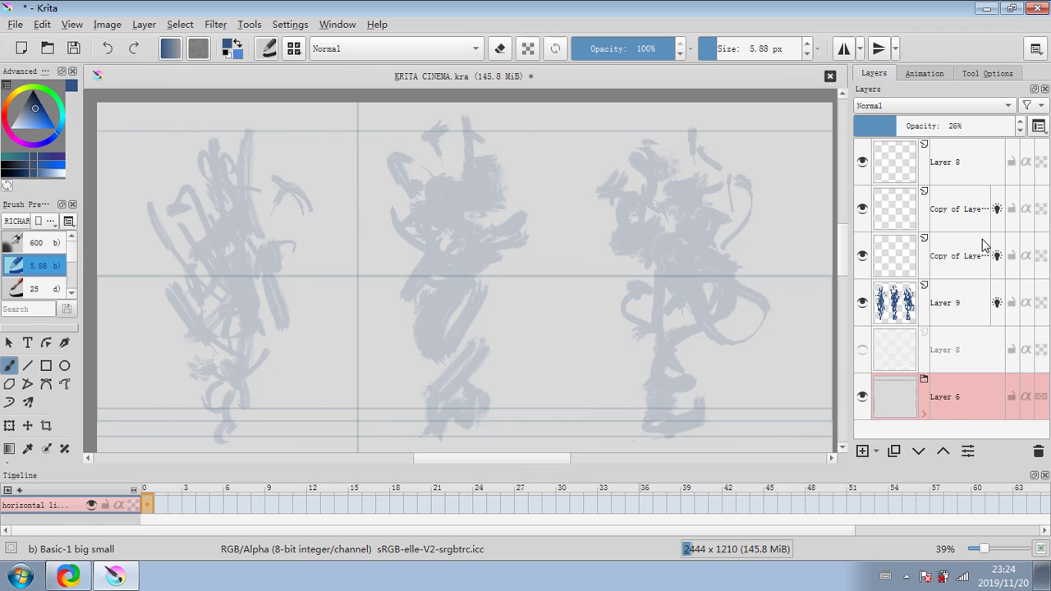
Set the copy layer above Layer 9 to 47% opacity and paint a short horizontal mark across the middle silhouette's upper guide line.
click(940, 265)
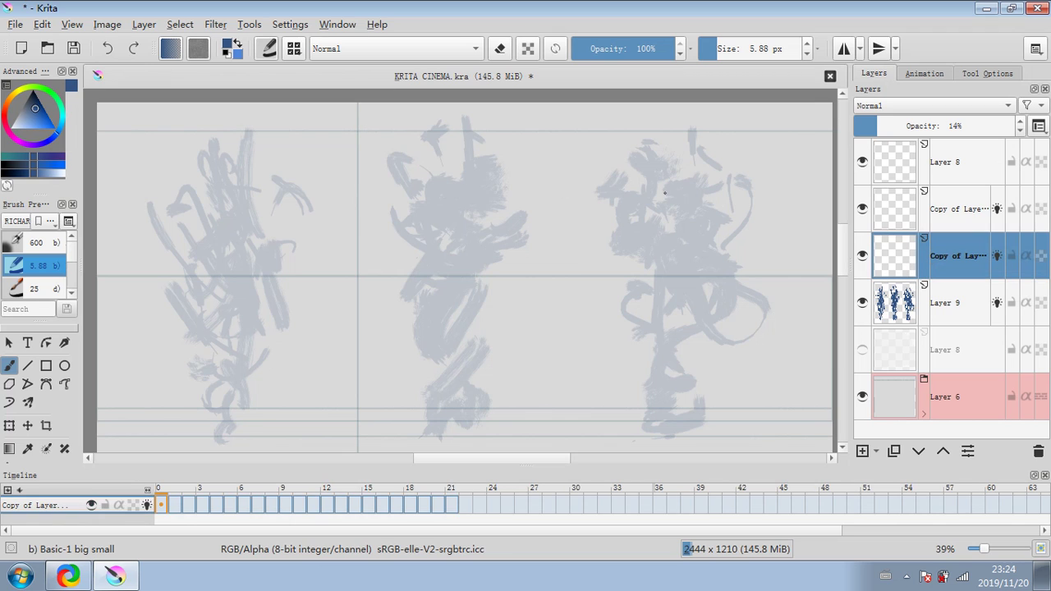
key(ctrl+z)
click(928, 127)
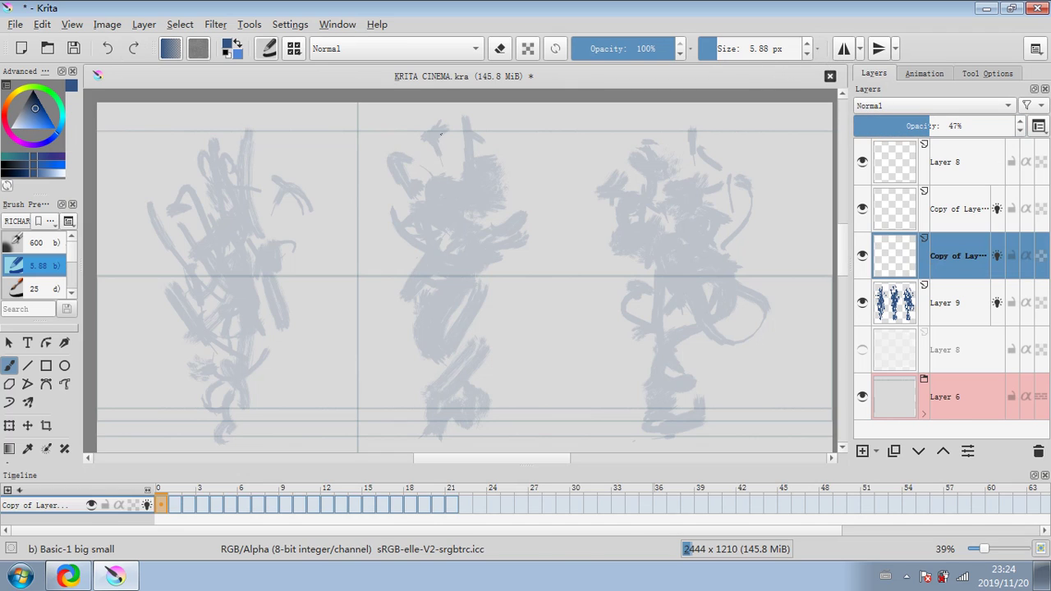
drag(471, 131, 474, 132)
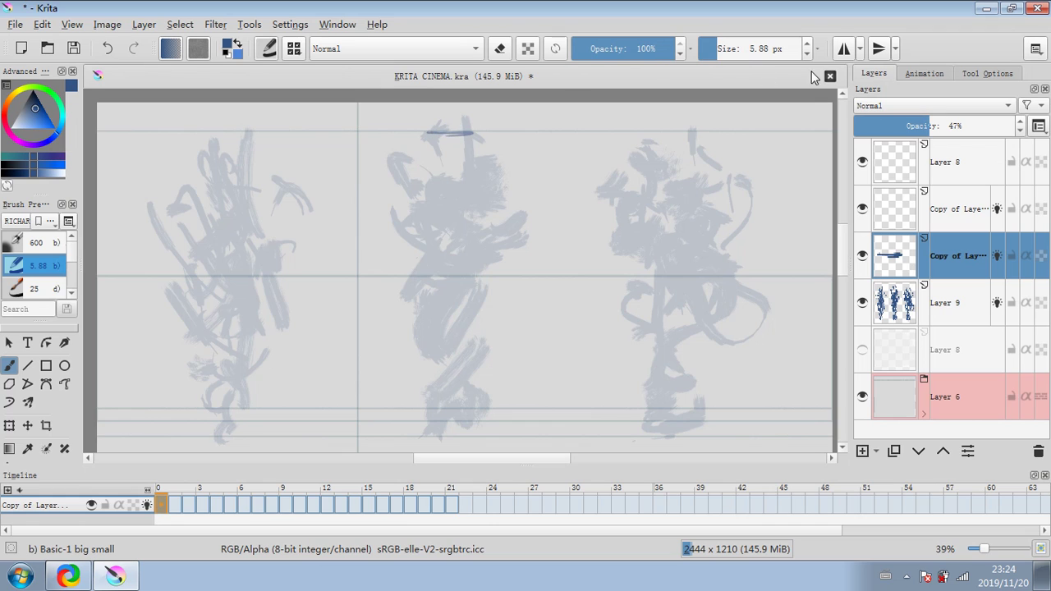
Pick a darker blue and raise the copy layer's opacity to 66%.
click(34, 103)
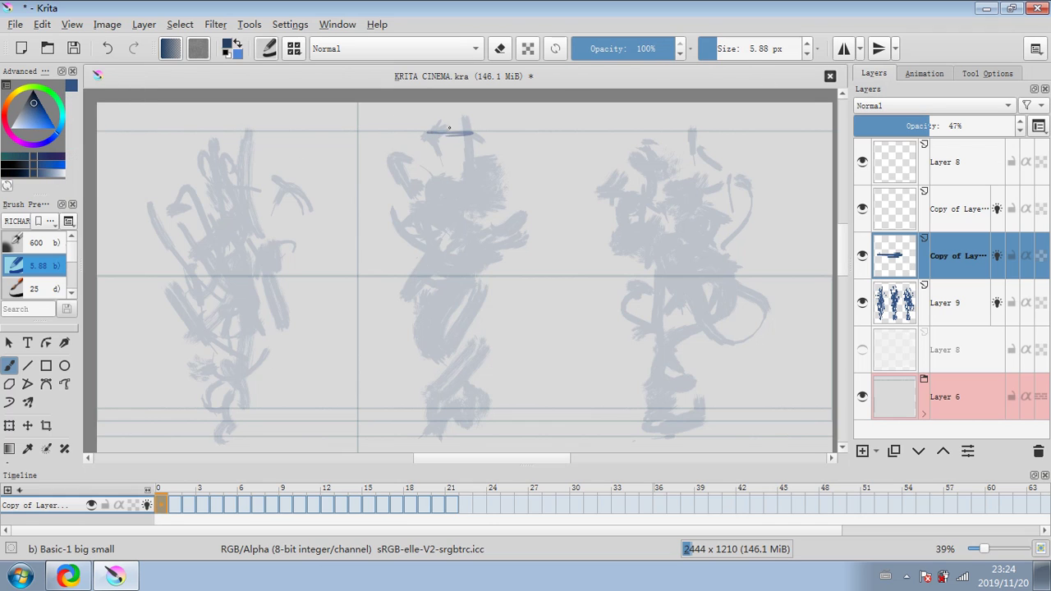
click(960, 126)
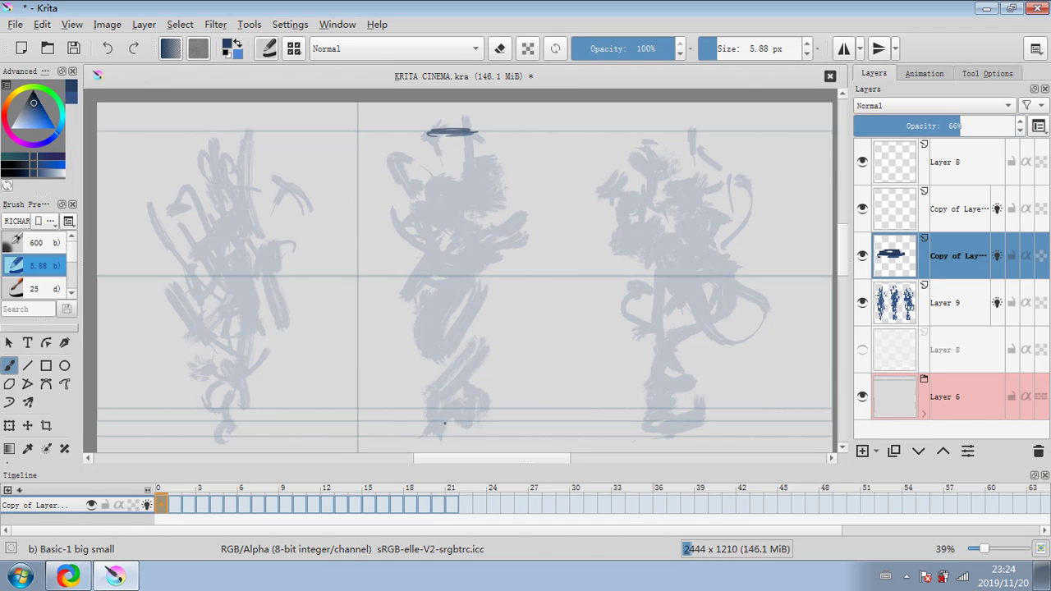
Mark the middle silhouette's base and midline with horizontal strokes and draw vertical height lines beside both halves.
drag(430, 421, 475, 418)
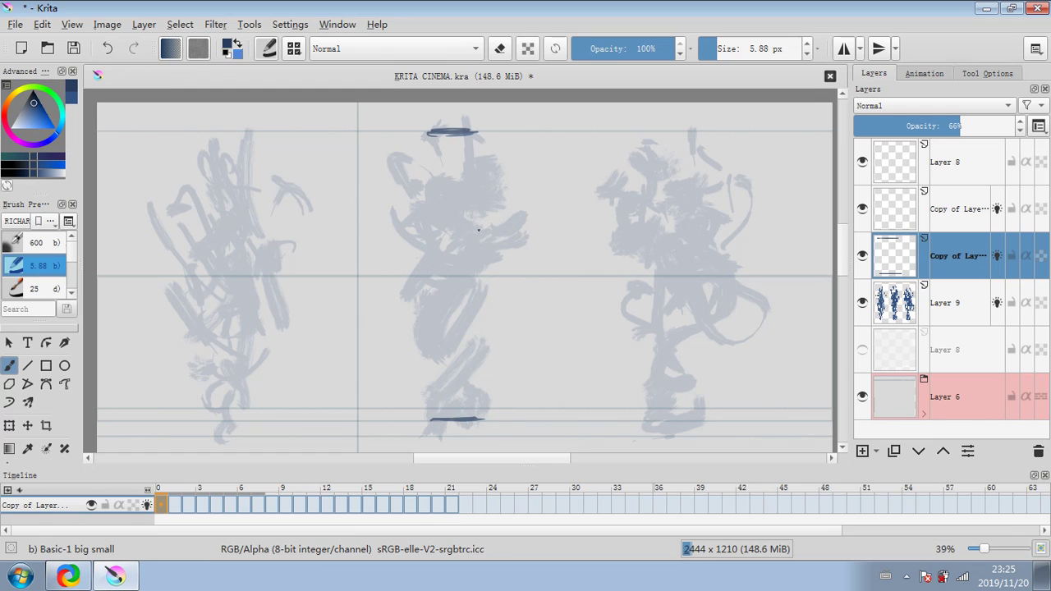
drag(425, 278, 492, 278)
drag(495, 277, 496, 422)
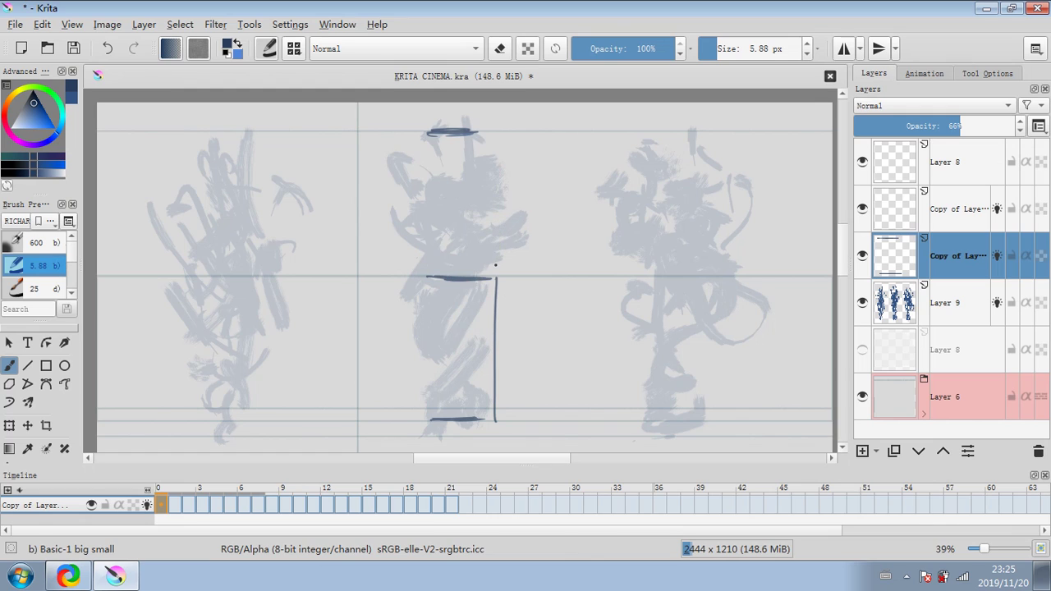
drag(496, 267, 504, 129)
Undo all the height marks and opacity changes made on the copy layer above Layer 9.
click(108, 48)
click(108, 48)
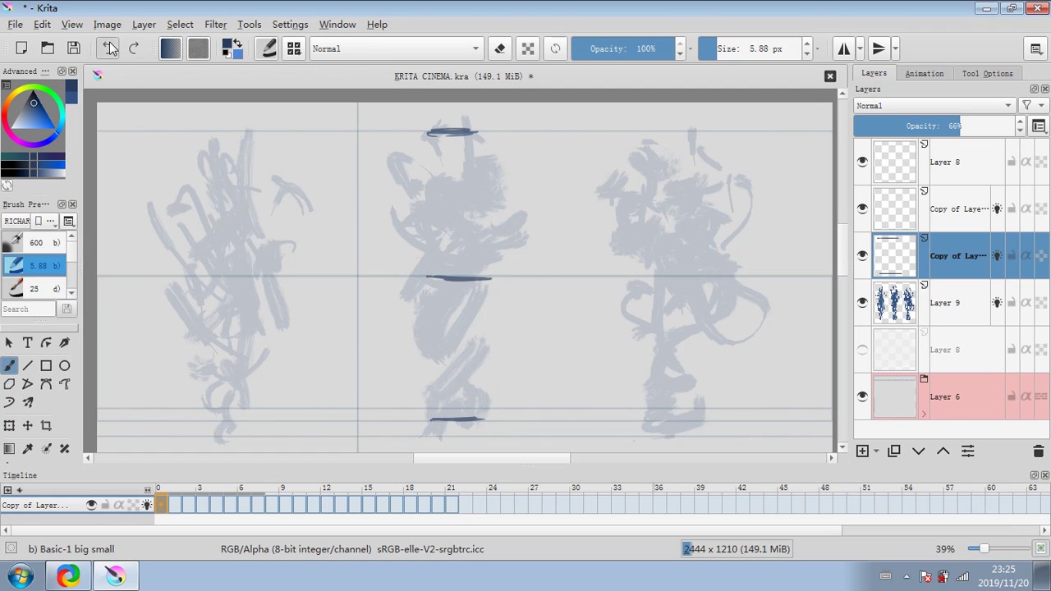
click(108, 48)
click(108, 48)
click(108, 48)
click(108, 48)
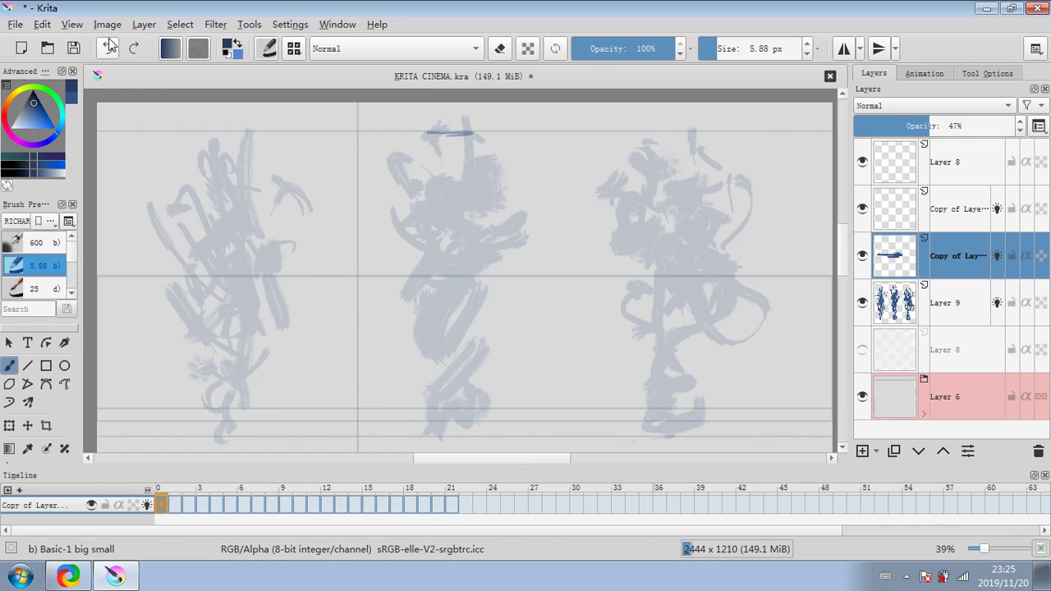
click(108, 48)
click(107, 48)
click(107, 48)
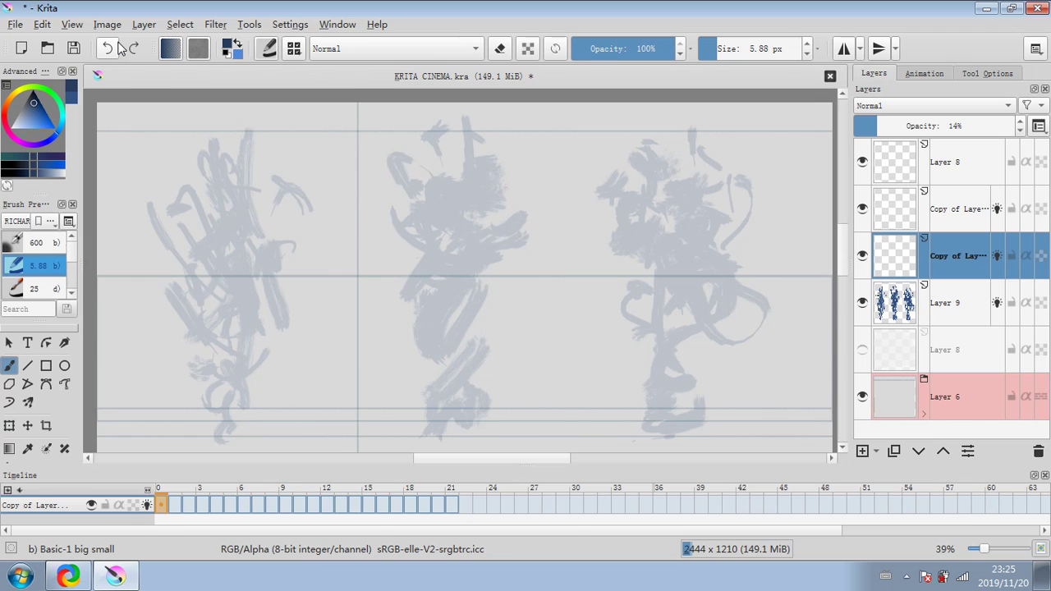
Toggle the visibility of the copy layer directly above Layer 9 to check it, and delete that layer.
click(863, 255)
click(863, 255)
click(1031, 450)
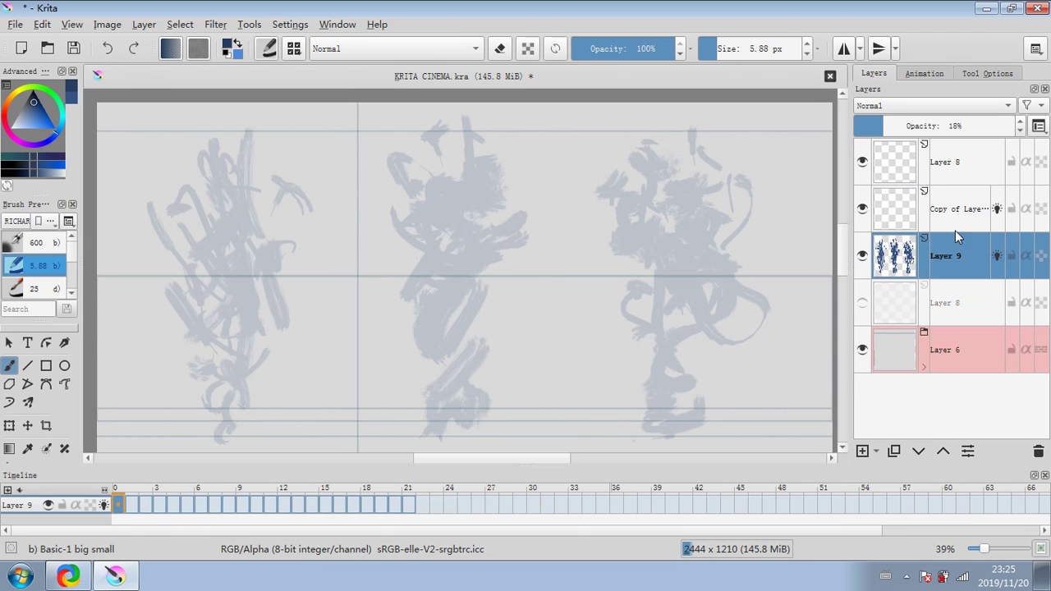
Duplicate the remaining copy layer twice and select the lowest of the three copies.
click(955, 210)
click(893, 451)
click(893, 451)
click(955, 302)
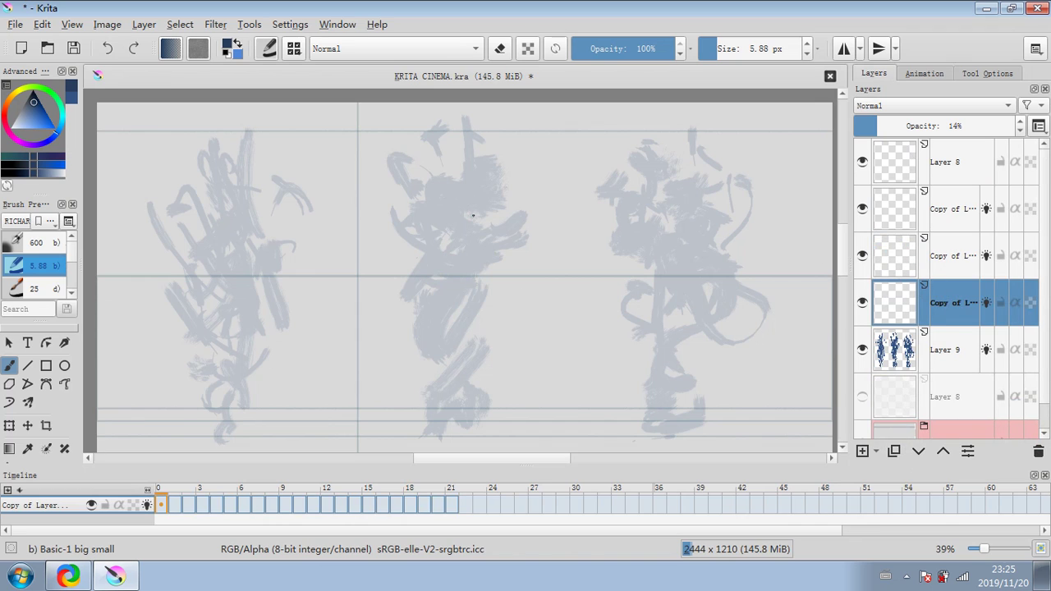
Set the selected copy's opacity to 49% and sketch a waist curve and a head oval over the middle silhouette.
drag(478, 212, 480, 216)
drag(429, 284, 464, 248)
click(933, 126)
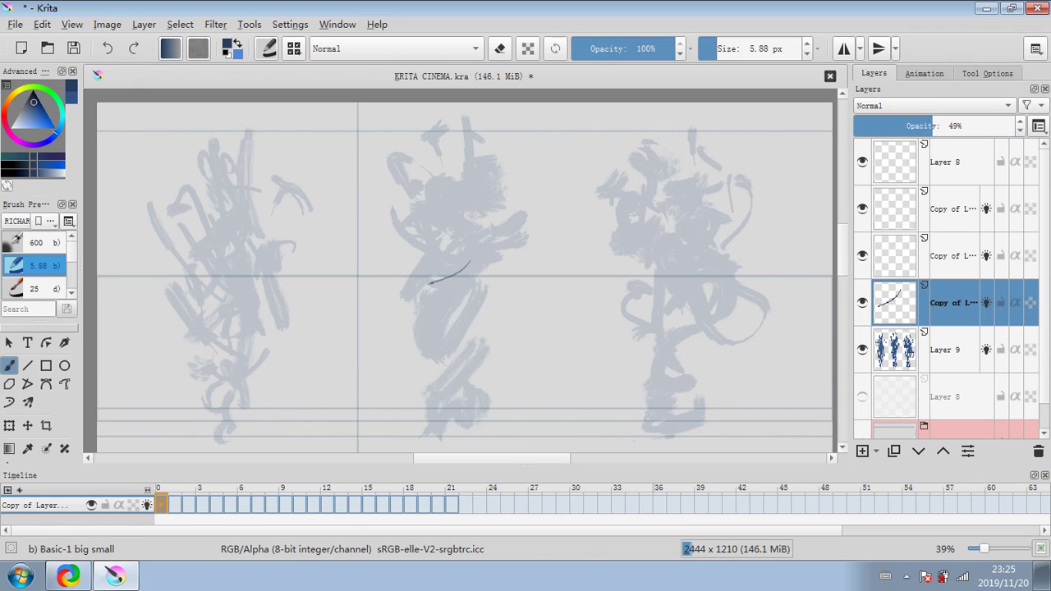
mouse_move(431, 220)
mouse_down()
mouse_move(426, 202)
mouse_move(449, 188)
mouse_move(433, 218)
mouse_up()
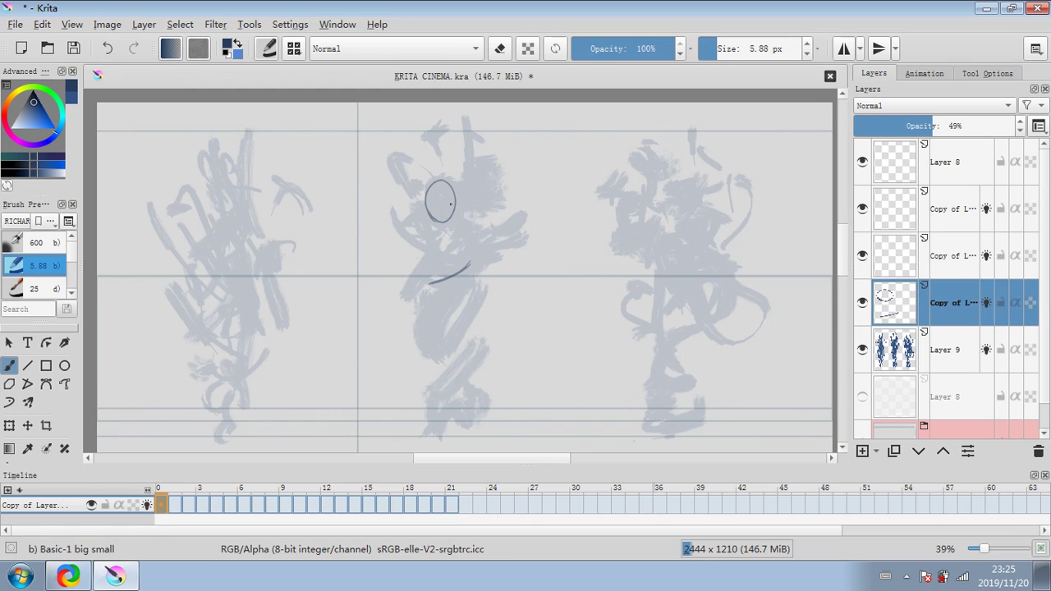
Draw a line from the head down to the outer elbow and redraw the short forearm stroke running back to the waist curve.
mouse_move(450, 207)
mouse_down()
mouse_move(484, 245)
mouse_move(465, 288)
mouse_up()
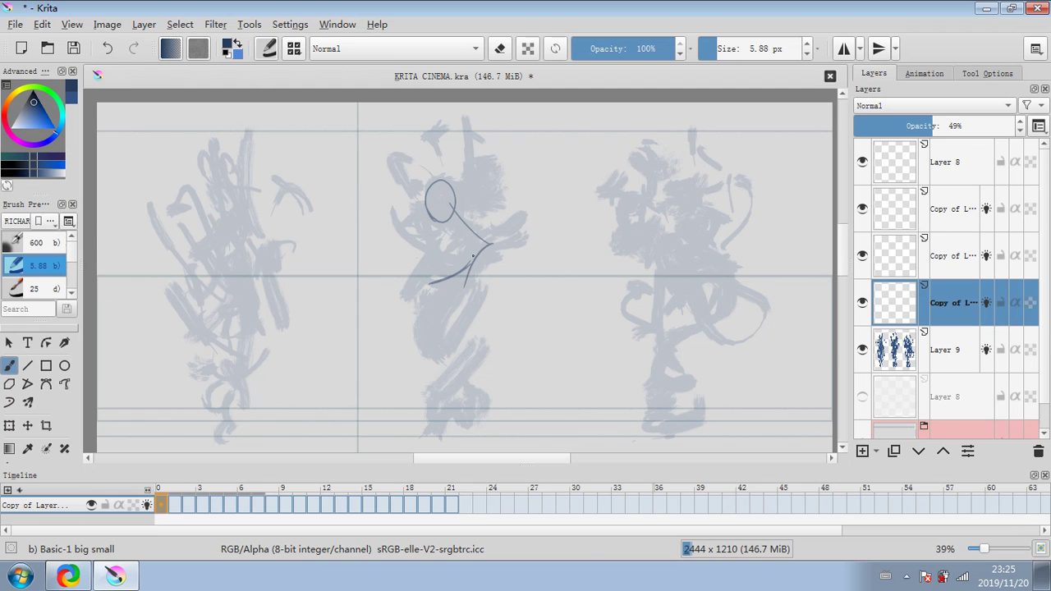
click(108, 48)
drag(491, 243, 461, 284)
Sketch a small ear circle with neck strokes, add crossed face guidelines, and place a small shoulder circle below the head.
drag(445, 235, 453, 210)
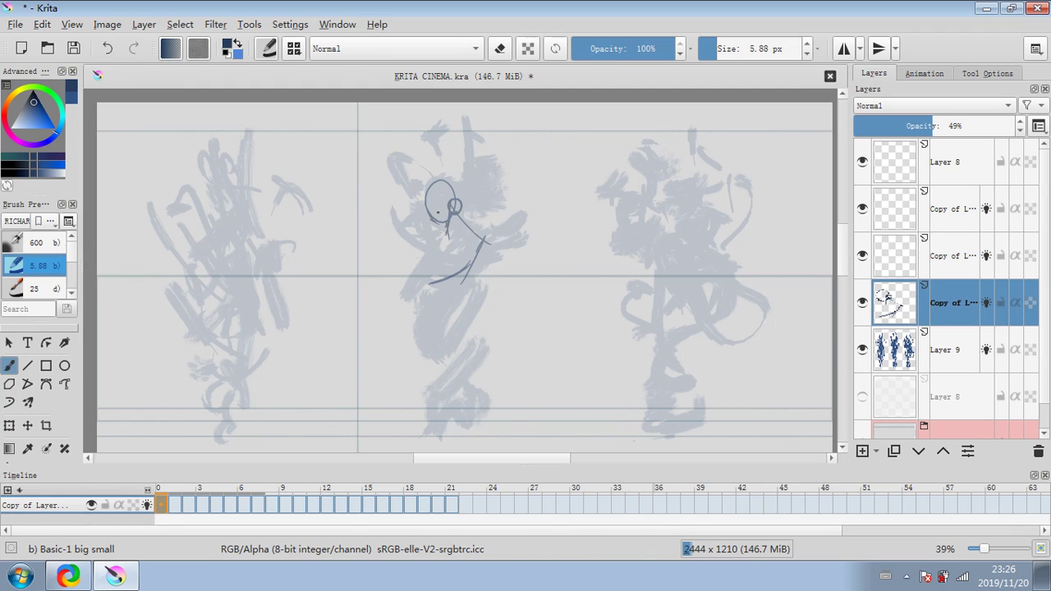
mouse_move(432, 196)
mouse_down()
mouse_move(440, 222)
mouse_move(447, 202)
mouse_up()
drag(436, 234, 433, 240)
Try three different lines running down from the small shoulder circle past the waist, undoing each one.
drag(432, 239, 458, 281)
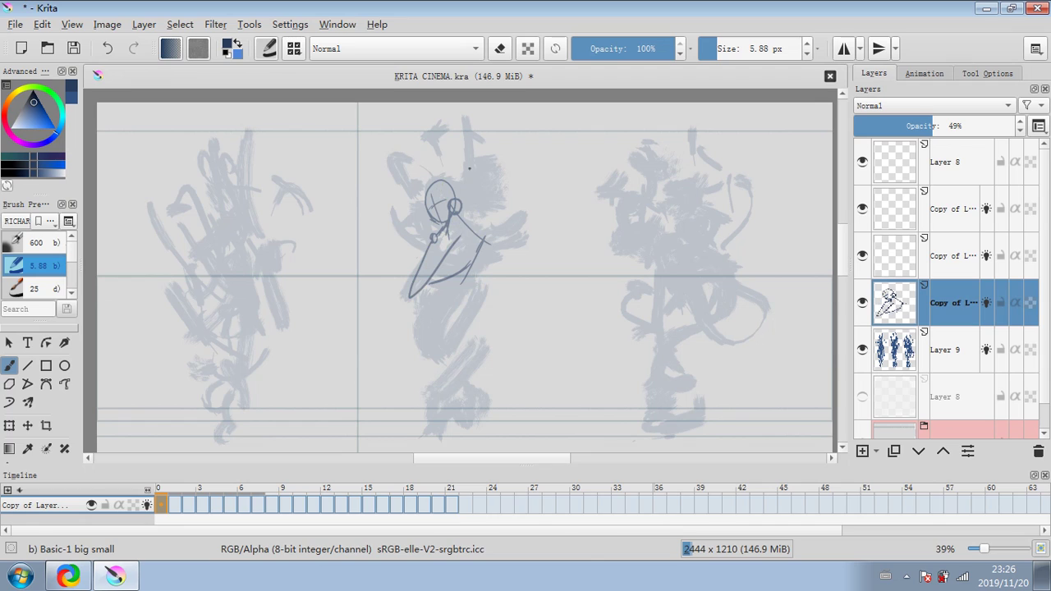
click(109, 51)
drag(432, 241, 430, 290)
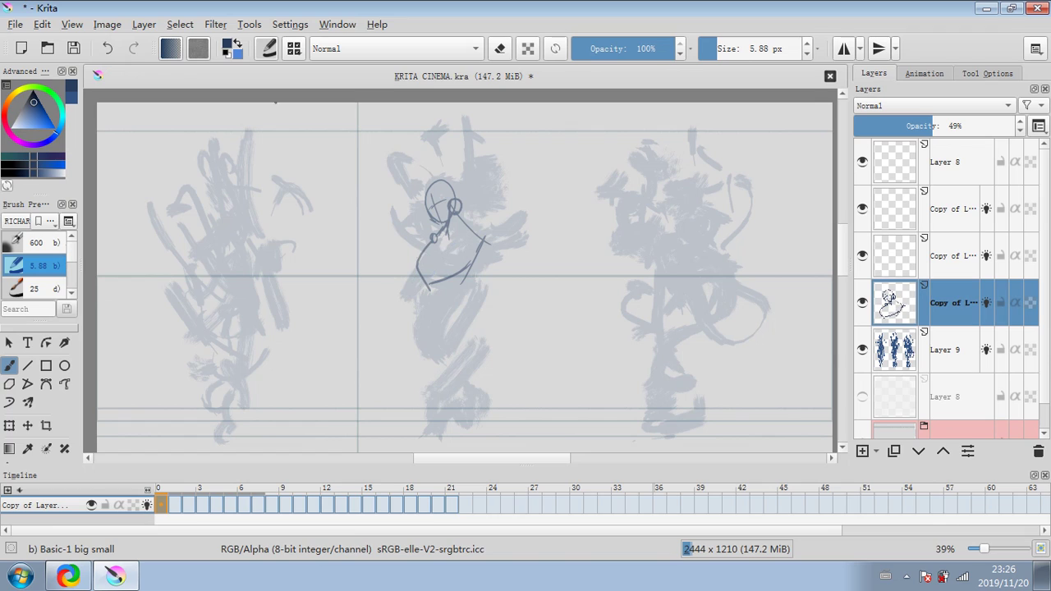
click(108, 48)
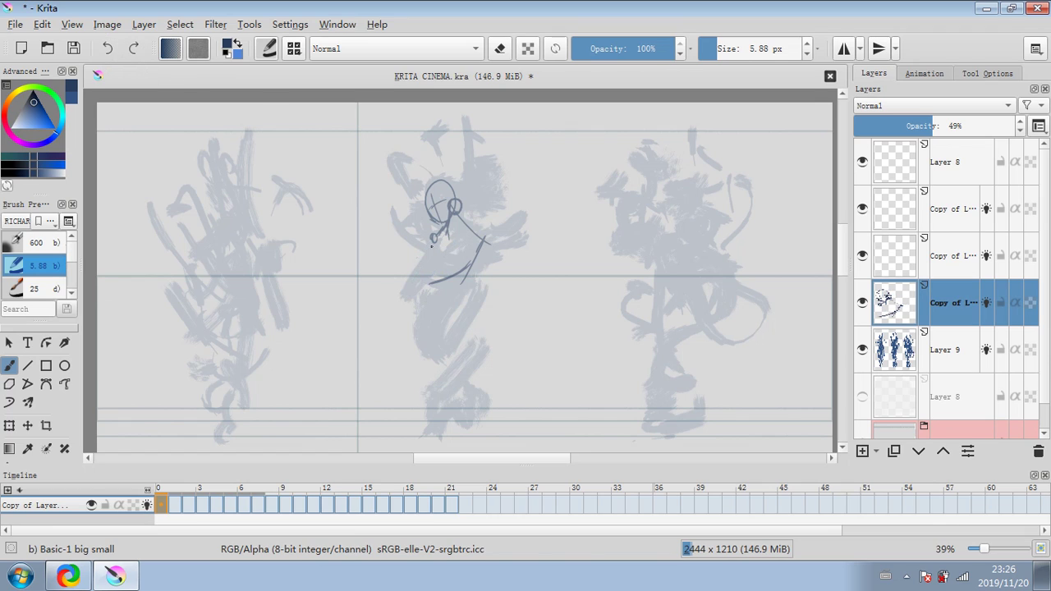
drag(433, 240, 411, 318)
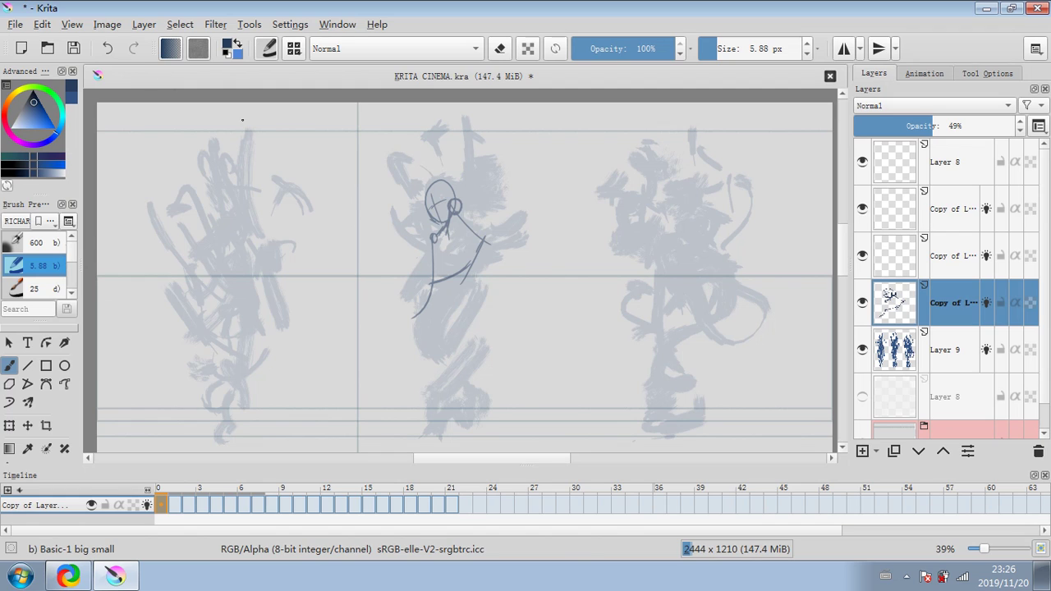
key(ctrl+z)
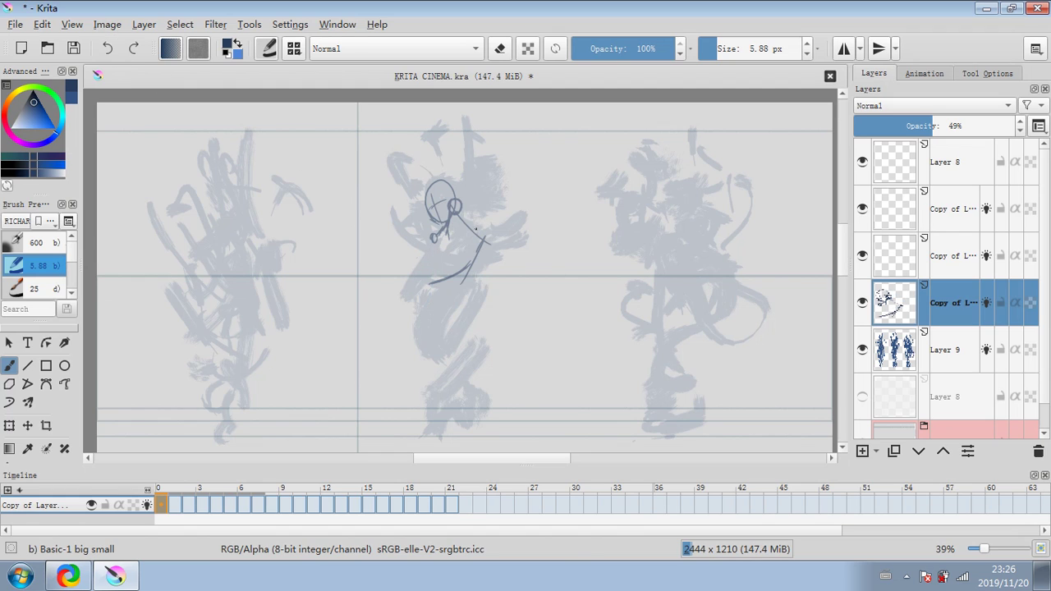
Try a second joint circle on the outer arm line with strokes running to the waist, and undo them.
mouse_move(468, 232)
mouse_down()
mouse_move(433, 240)
mouse_move(422, 273)
mouse_move(477, 234)
mouse_up()
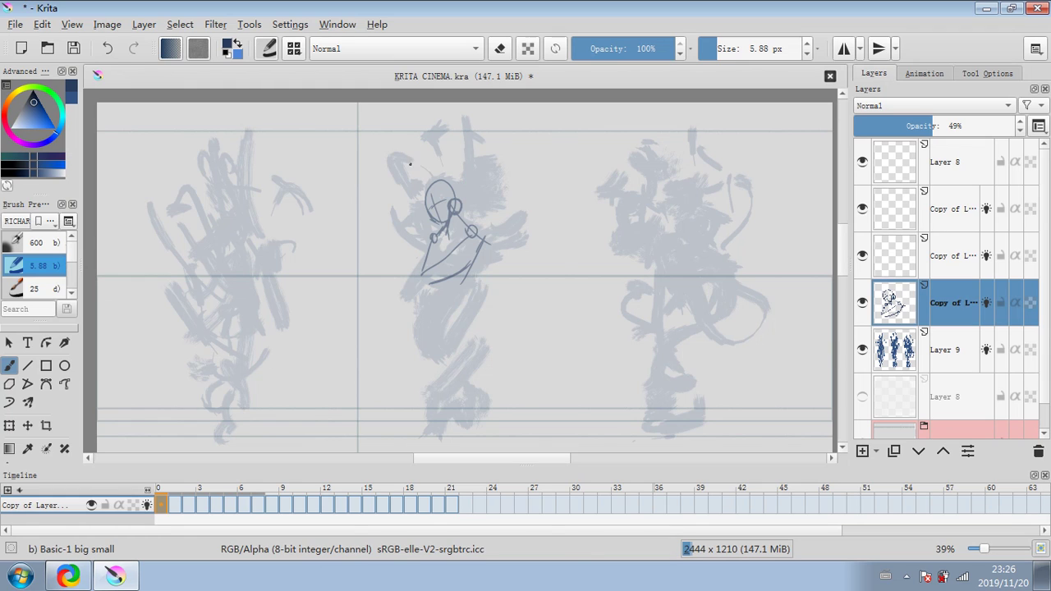
key(ctrl+z)
key(ctrl+z)
key(ctrl+z)
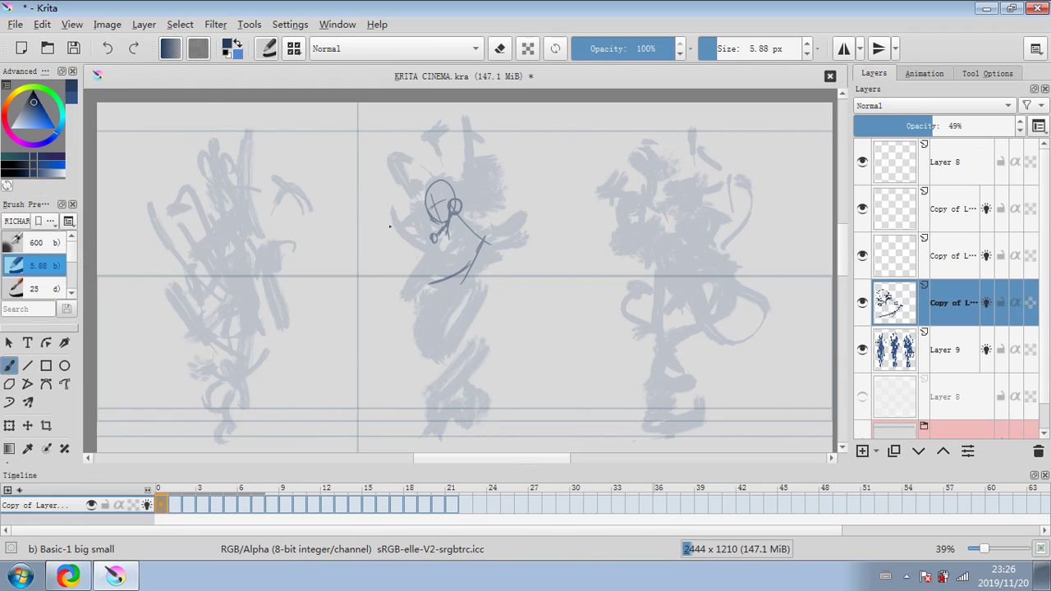
Add a small joint circle at the outer end of the waist curve, then try torso outline strokes and undo them.
click(449, 263)
mouse_move(466, 266)
mouse_down()
mouse_move(424, 279)
mouse_move(432, 240)
mouse_up()
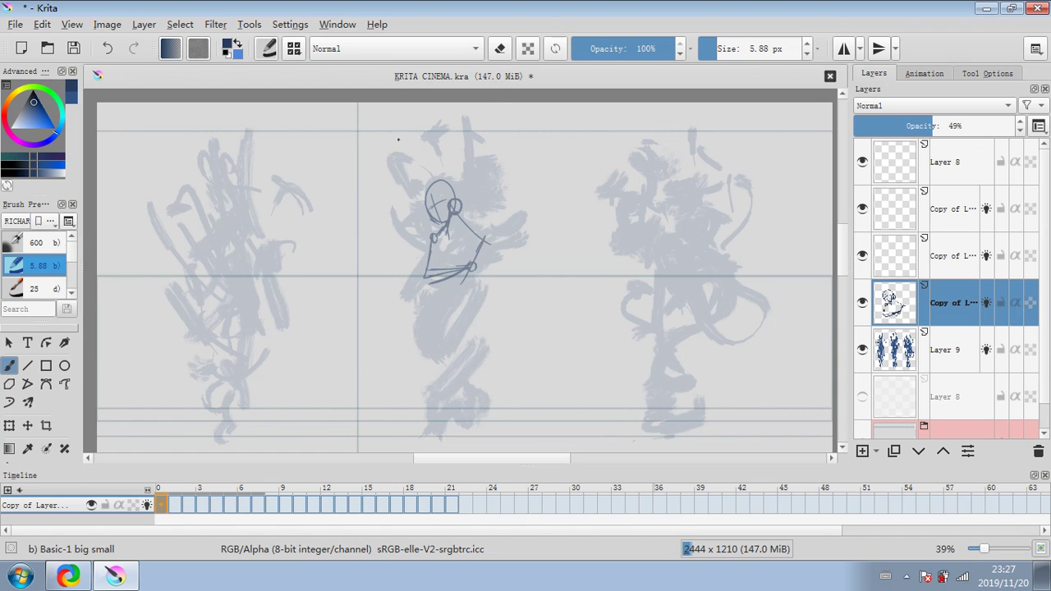
click(109, 51)
click(110, 49)
click(109, 49)
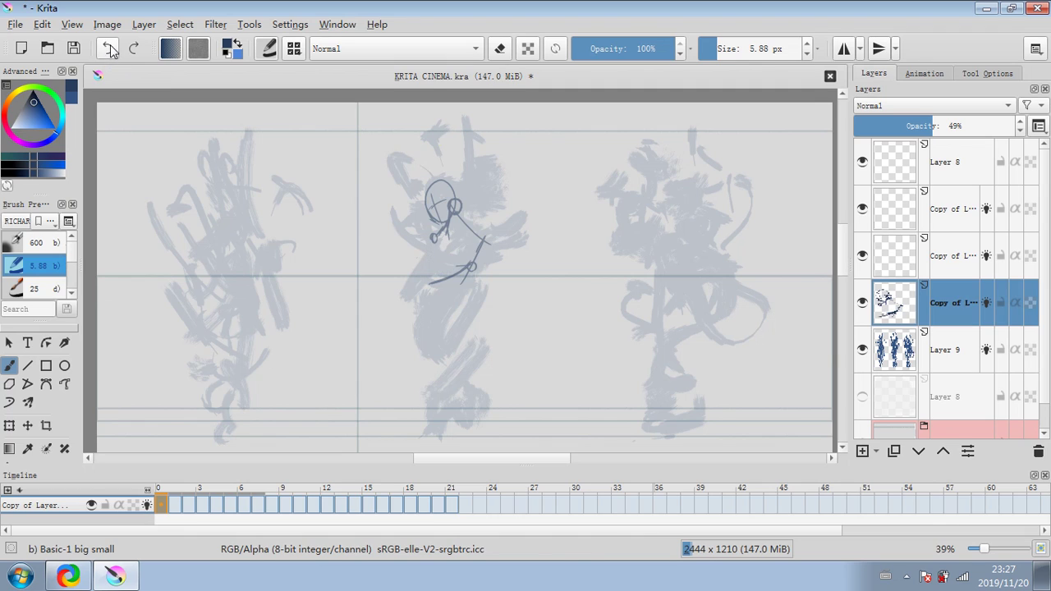
Sketch the torso line curving from the shoulder circle down past the waist and outline a rounded chest beneath the neck.
drag(442, 268, 420, 312)
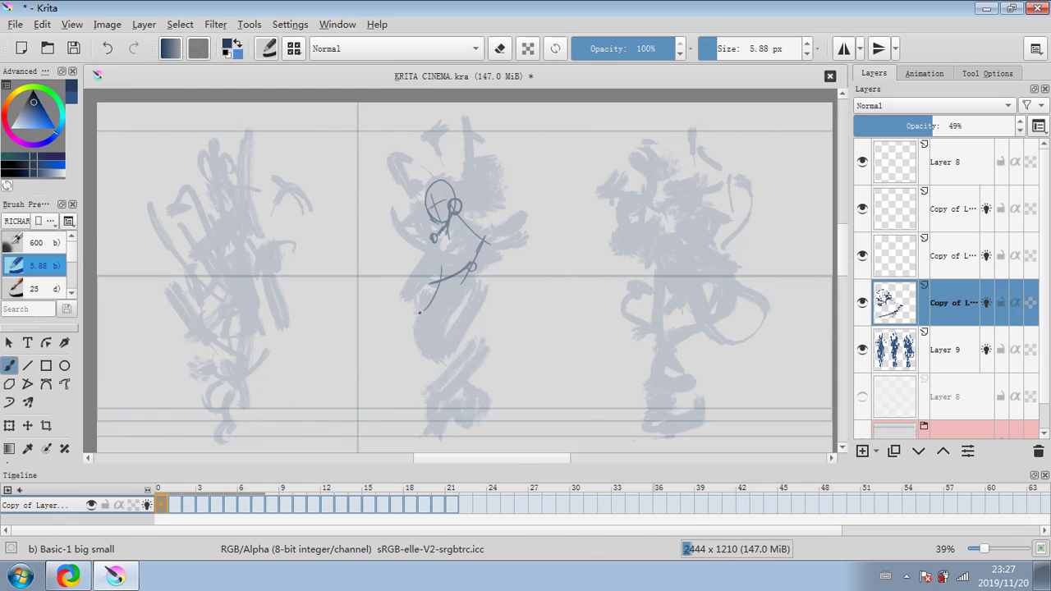
drag(435, 240, 436, 270)
mouse_move(438, 238)
mouse_down()
mouse_move(450, 215)
mouse_move(462, 251)
mouse_up()
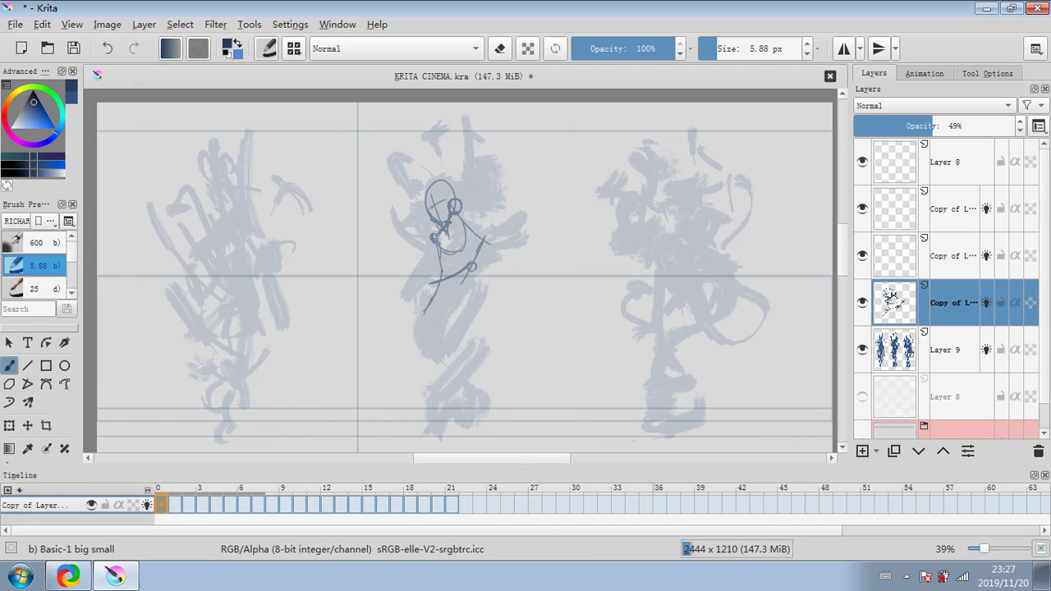
Rework the middle figure's outer torso, erasing overlapping circle lines at shoulder and hip and sketching side strokes from shoulder past waist.
click(499, 49)
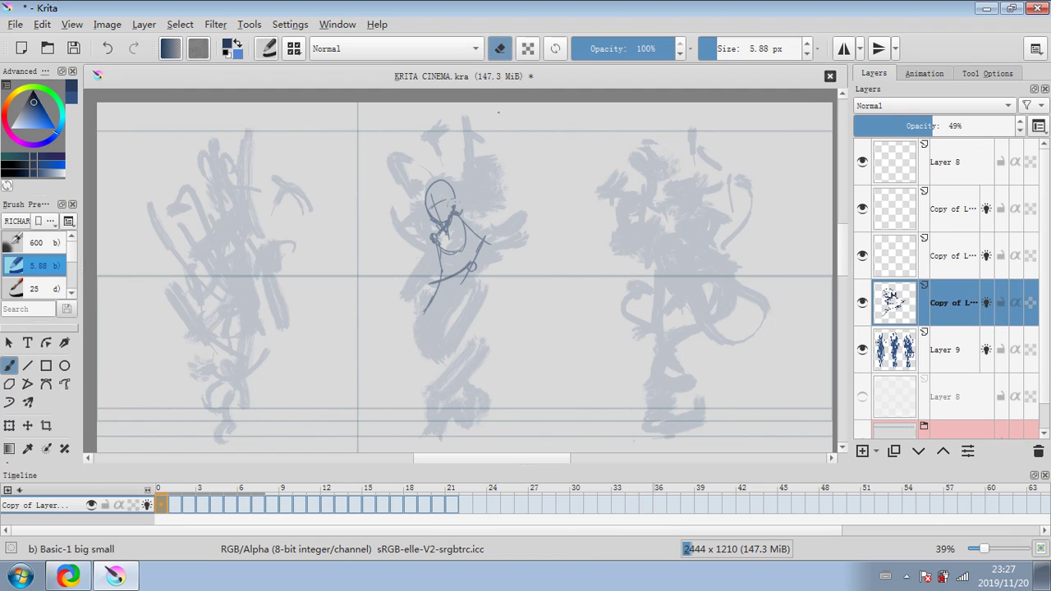
key(e)
mouse_move(455, 202)
mouse_down()
mouse_move(466, 238)
mouse_move(454, 292)
mouse_up()
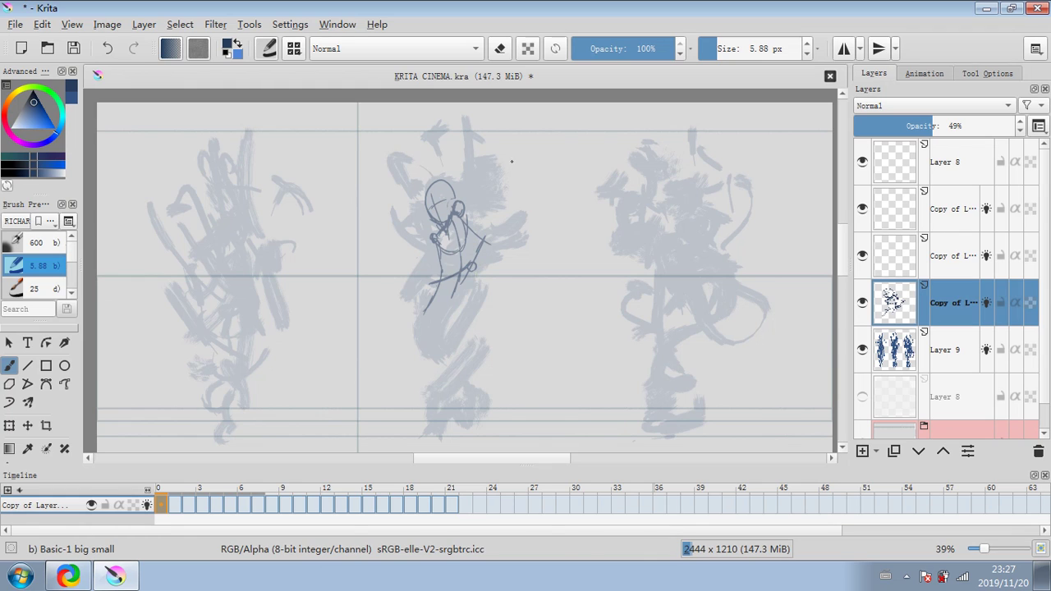
key(e)
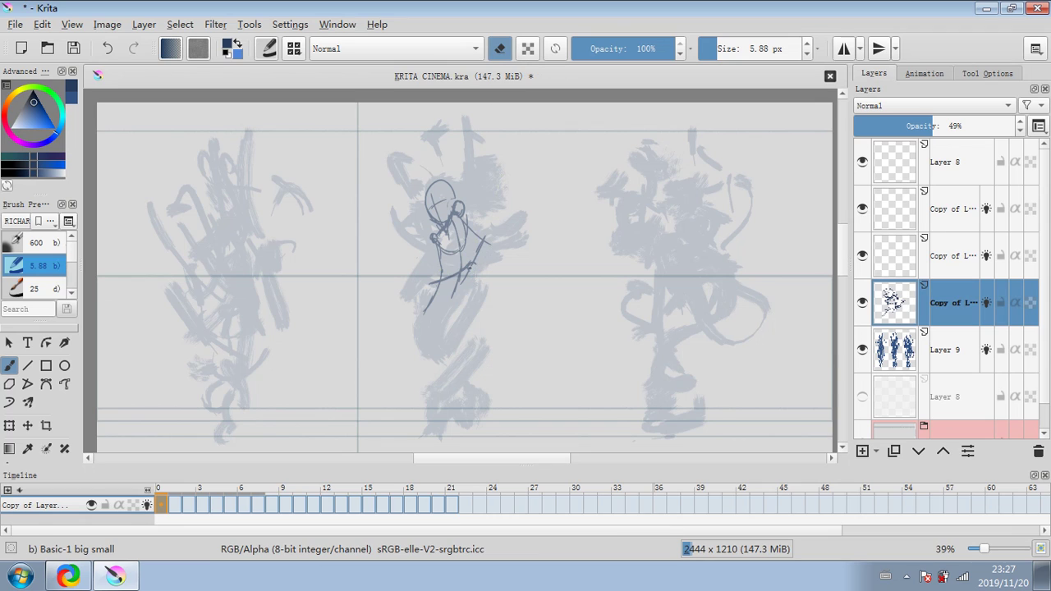
click(501, 49)
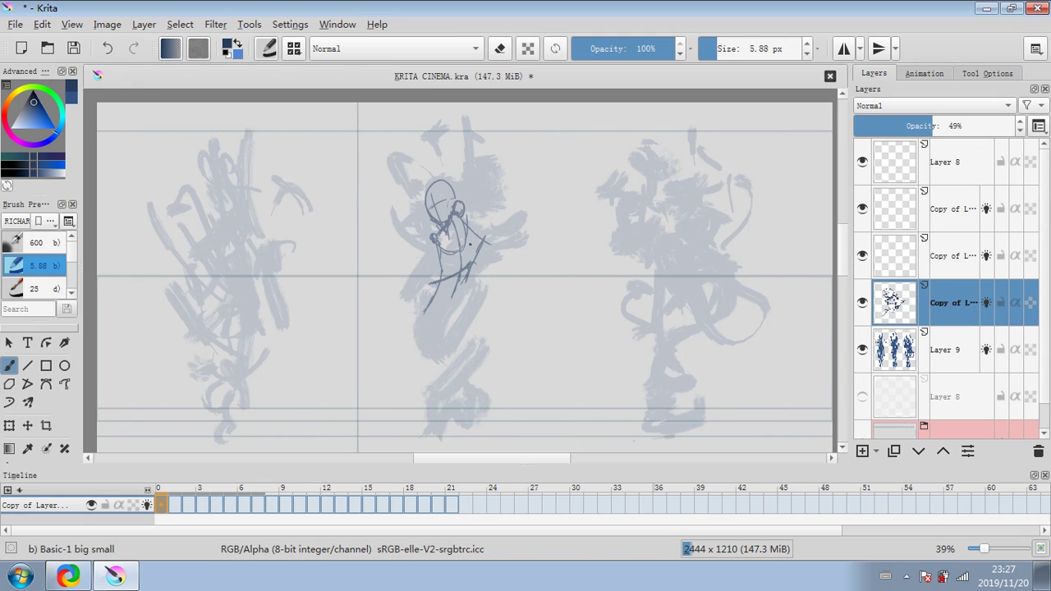
Sketch a small angular hand shape at the outer hip, undoing the first stroke.
drag(476, 265, 470, 272)
key(ctrl+z)
mouse_move(467, 282)
mouse_down()
mouse_move(474, 264)
mouse_move(470, 287)
mouse_move(482, 284)
mouse_up()
Try two thigh lines running down from the outer hip, undoing each one.
drag(465, 283, 441, 339)
click(114, 50)
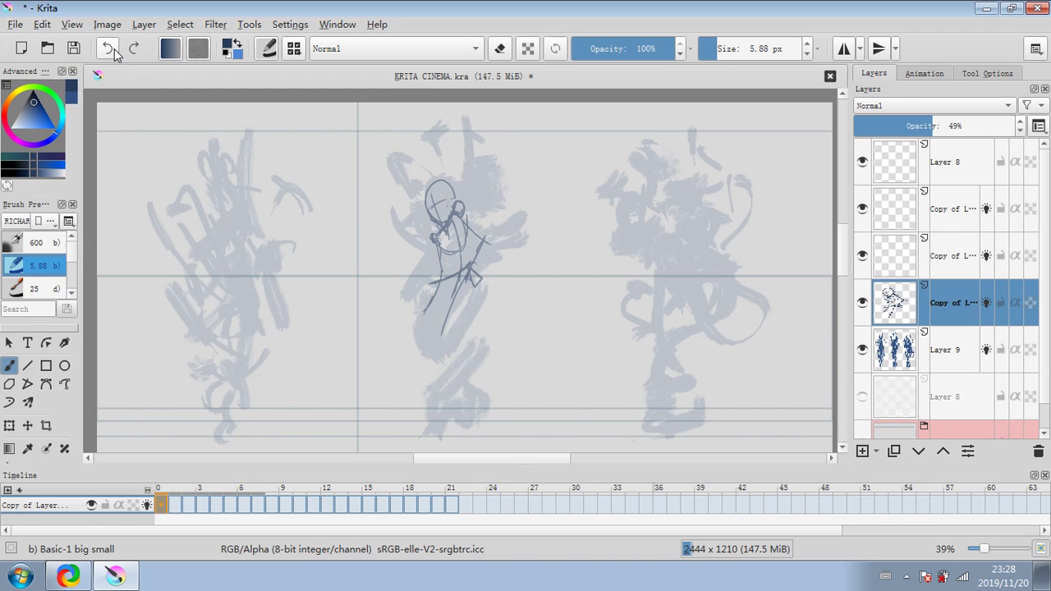
drag(465, 283, 450, 356)
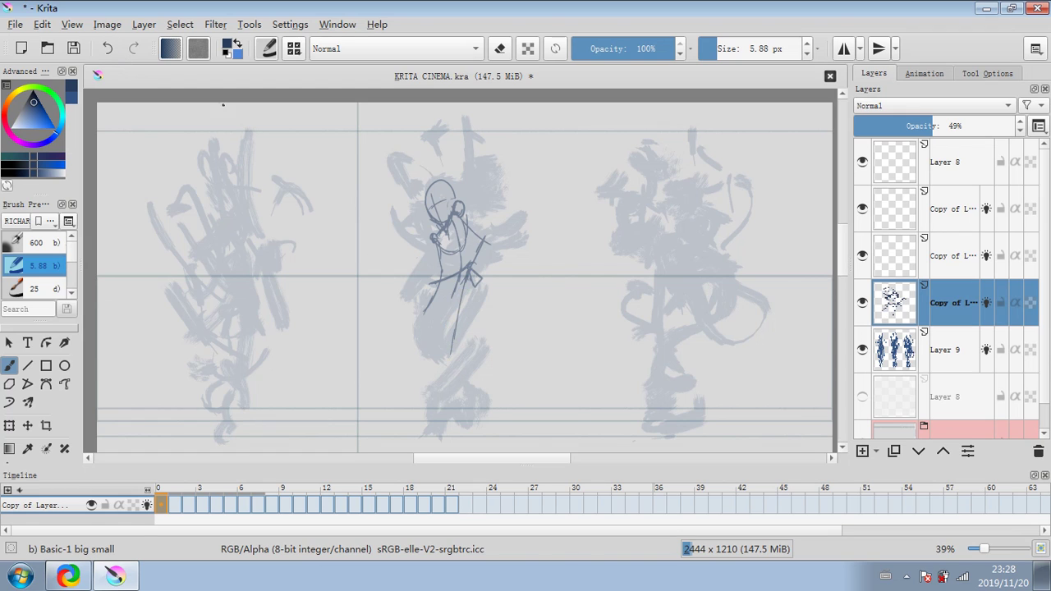
click(106, 48)
Sketch the first leg slanting from the outer hip through the knee to a pointed foot near the lower guide lines.
drag(466, 281, 421, 426)
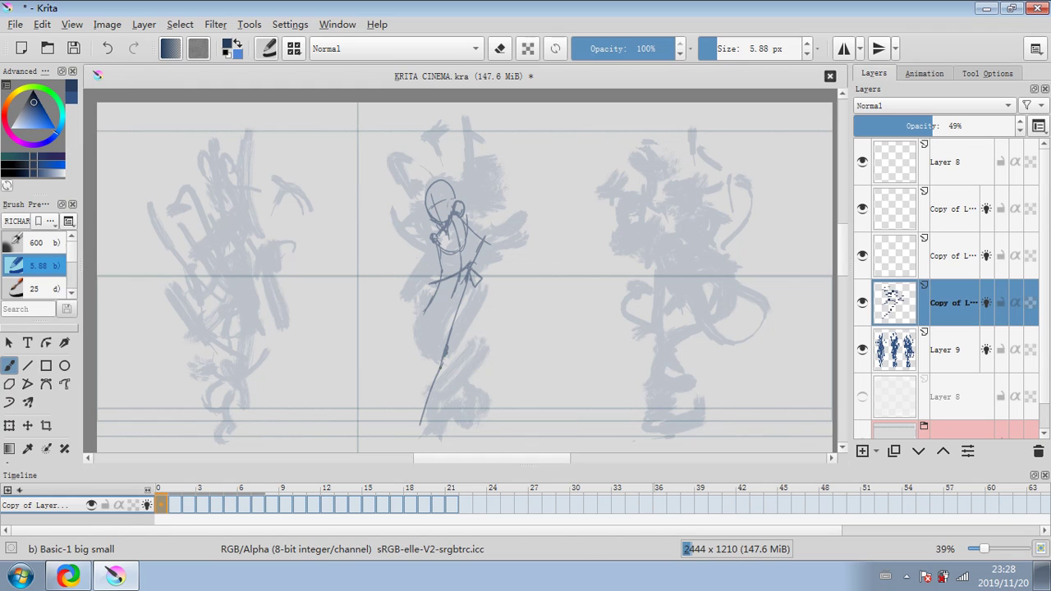
mouse_move(441, 365)
mouse_down()
mouse_move(426, 419)
mouse_move(405, 436)
mouse_up()
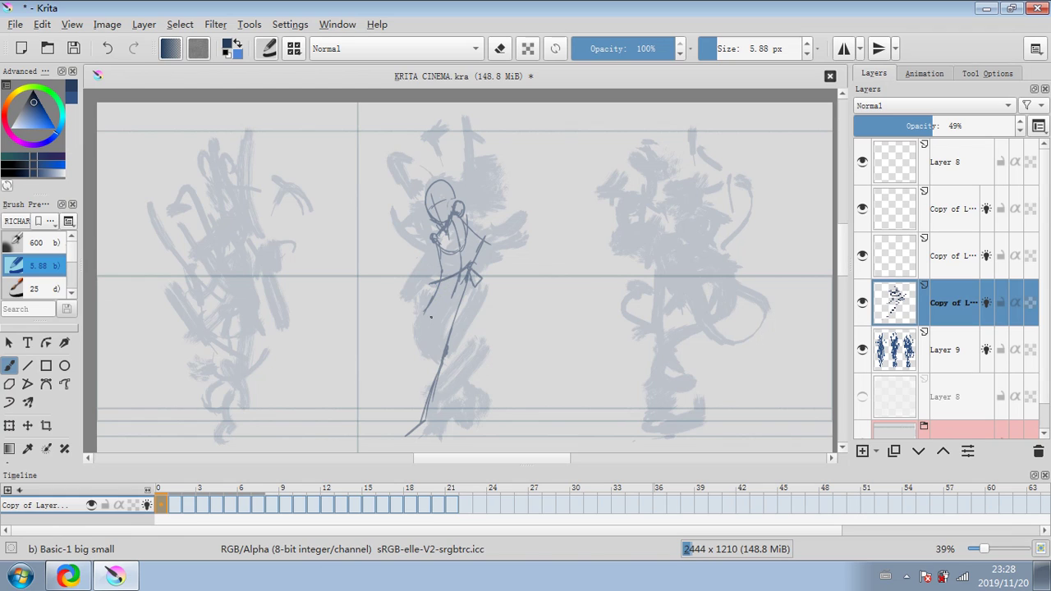
Sketch the second leg from the inner hip, crossing at the knee and ending in a foot on the opposite side, erasing stray thigh lines.
drag(430, 317, 435, 352)
drag(433, 347, 436, 361)
click(500, 48)
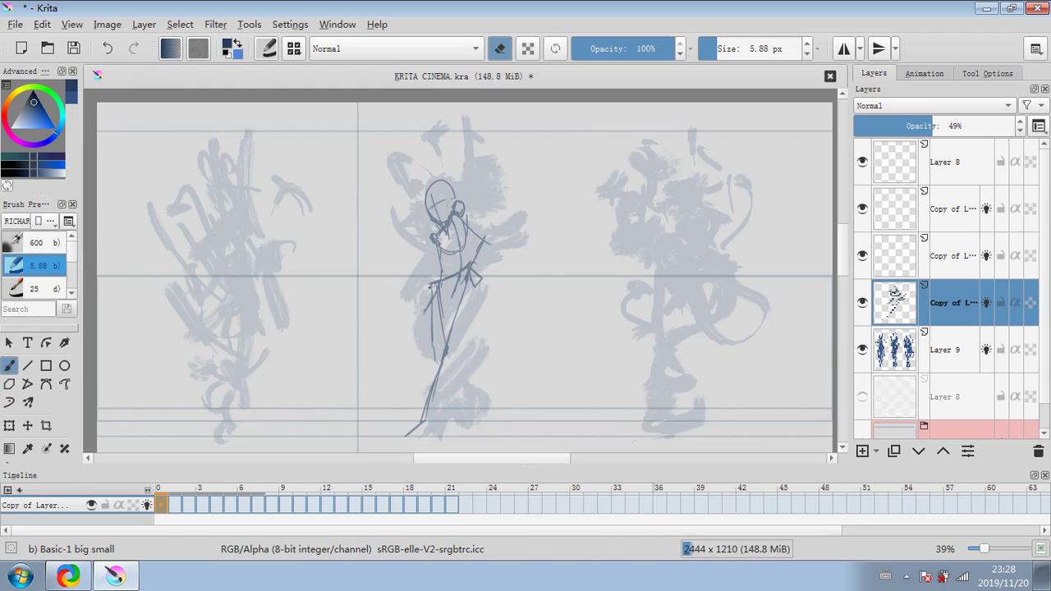
drag(432, 318, 432, 349)
click(500, 50)
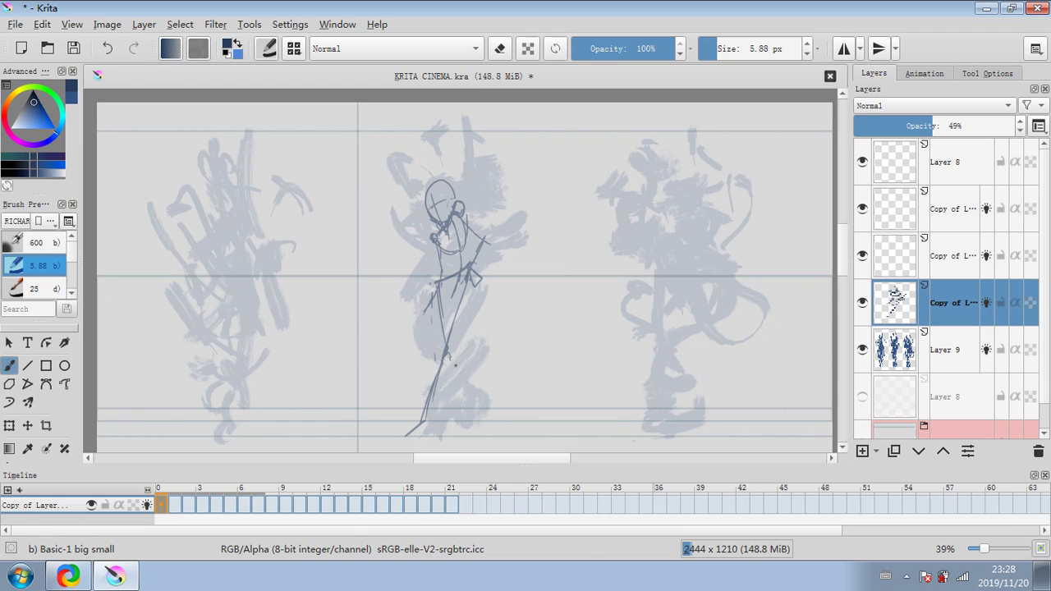
mouse_move(448, 355)
mouse_down()
mouse_move(481, 397)
mouse_move(474, 412)
mouse_up()
key(e)
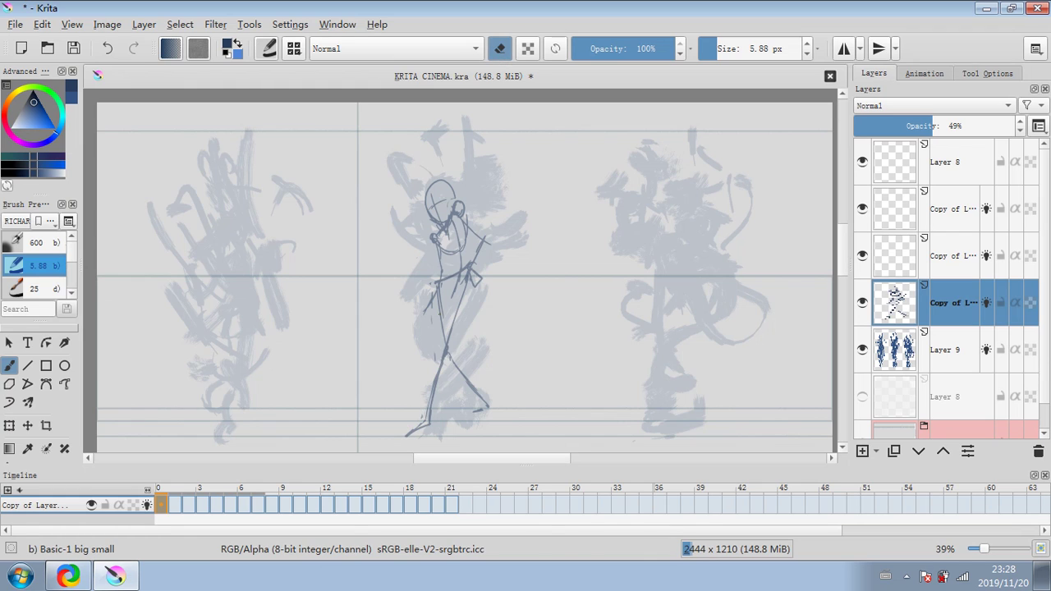
click(501, 49)
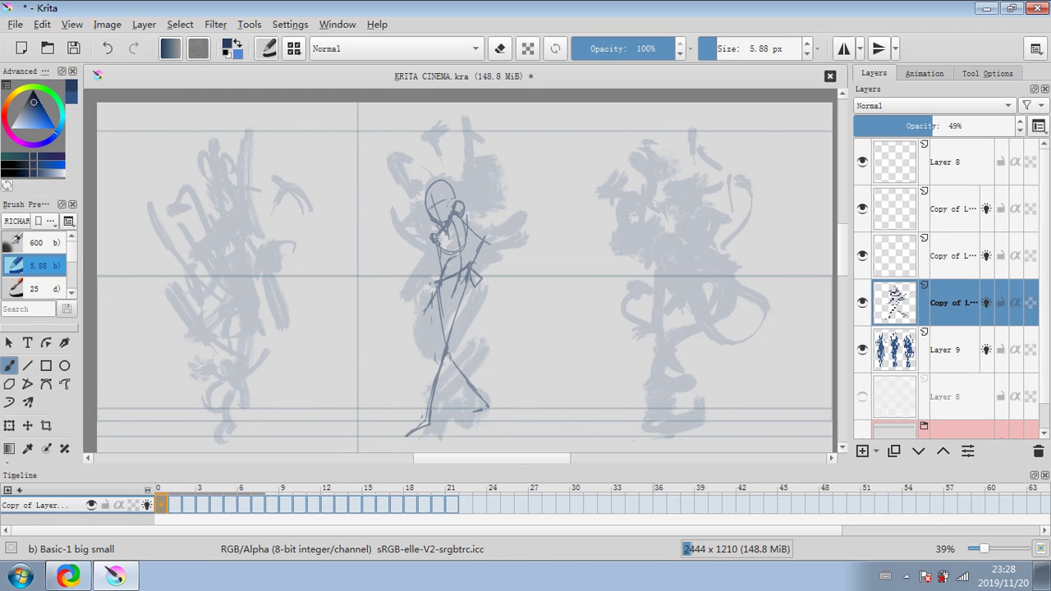
Add rounded chest and pelvis shapes to the middle figure, cleaning up overlapping lines around the shoulder circle with the eraser.
drag(456, 252, 477, 265)
mouse_move(442, 251)
mouse_down()
mouse_move(432, 265)
mouse_move(465, 237)
mouse_move(471, 255)
mouse_up()
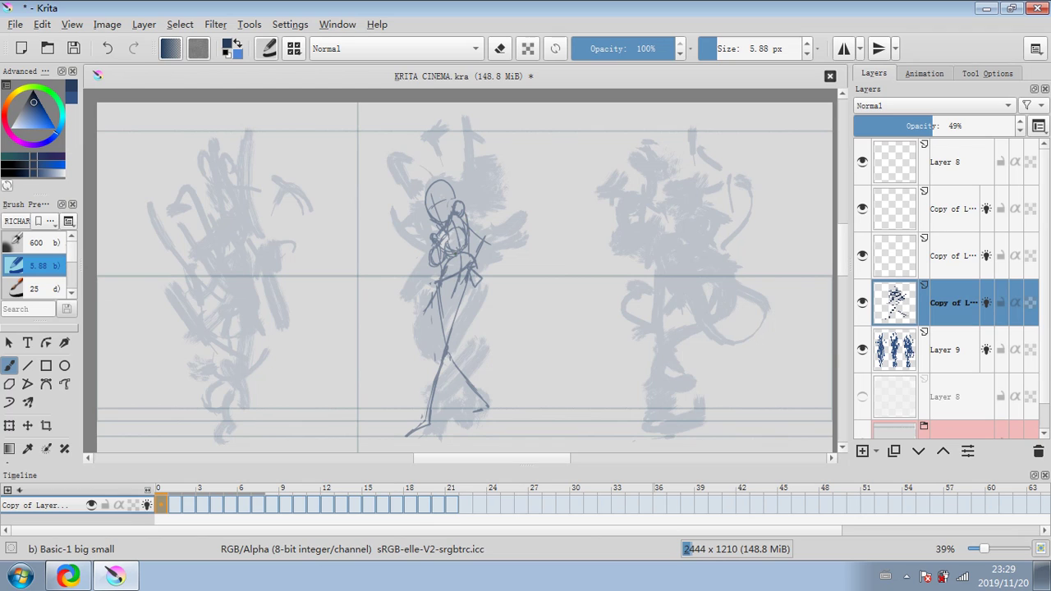
drag(442, 287, 470, 255)
mouse_move(454, 289)
mouse_down()
mouse_move(440, 296)
mouse_move(460, 286)
mouse_up()
key(e)
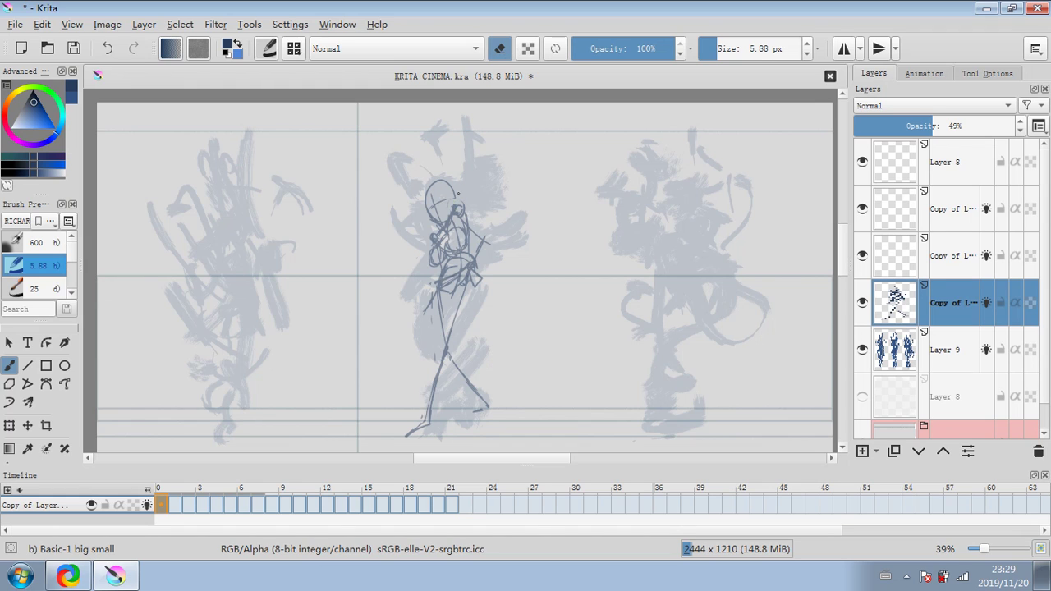
Hide the current construction sketch layer and set the empty copy layer directly above it to 20% opacity for painting.
click(863, 302)
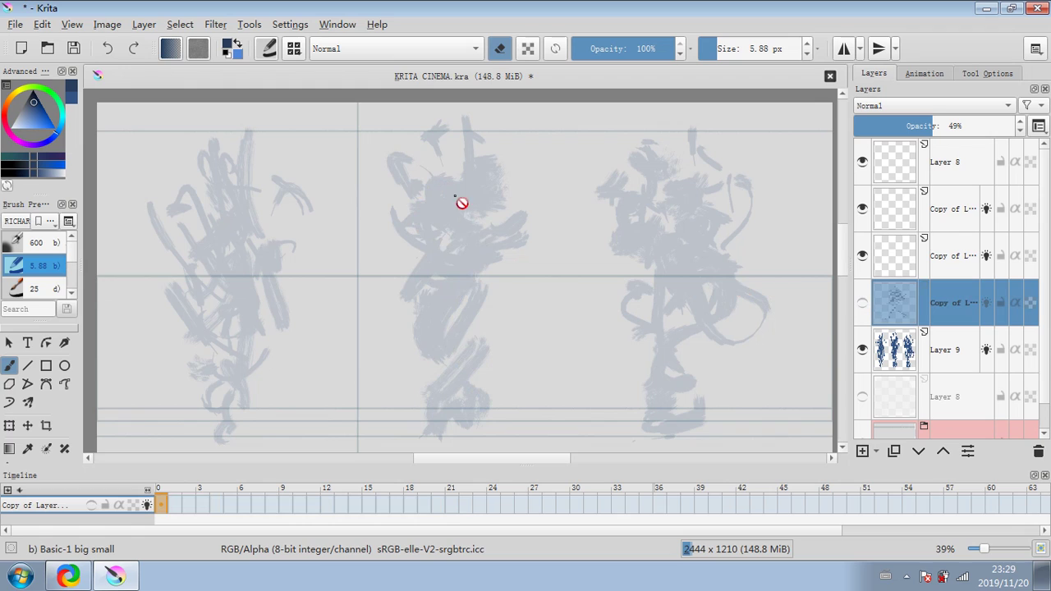
click(937, 253)
click(503, 51)
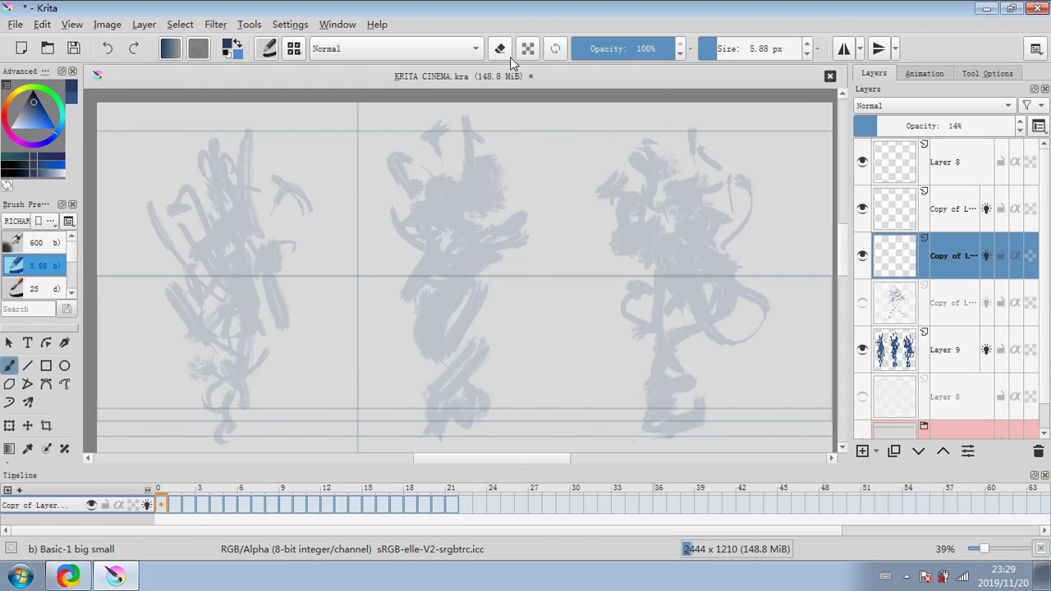
click(868, 126)
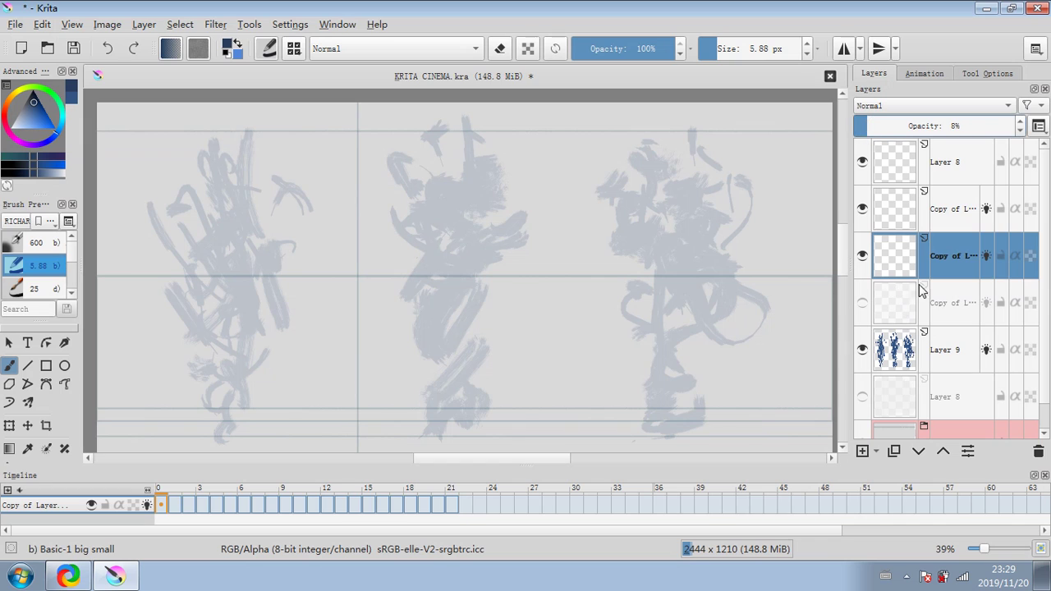
click(864, 303)
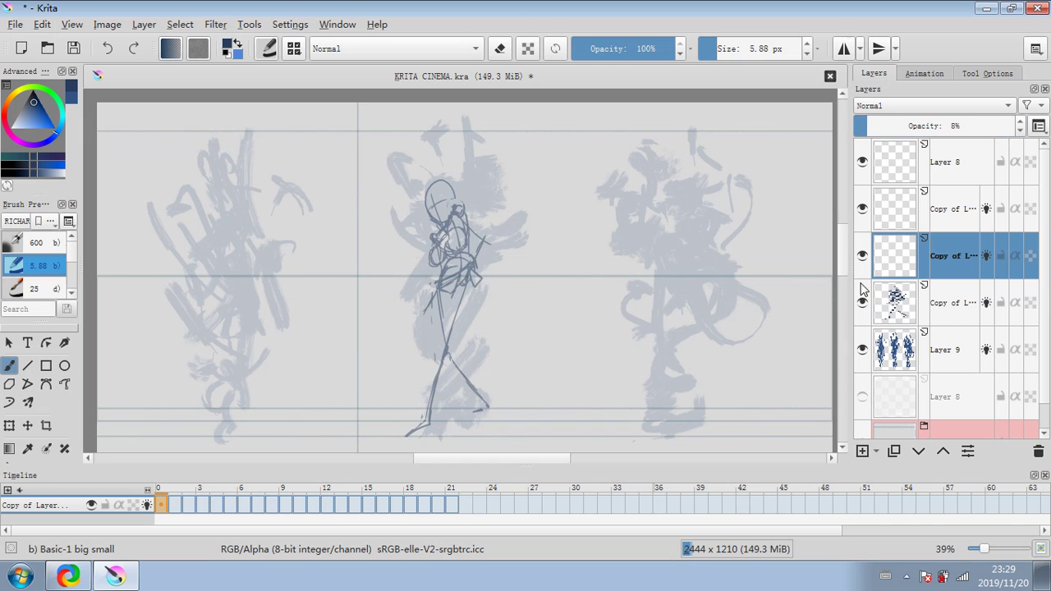
click(863, 302)
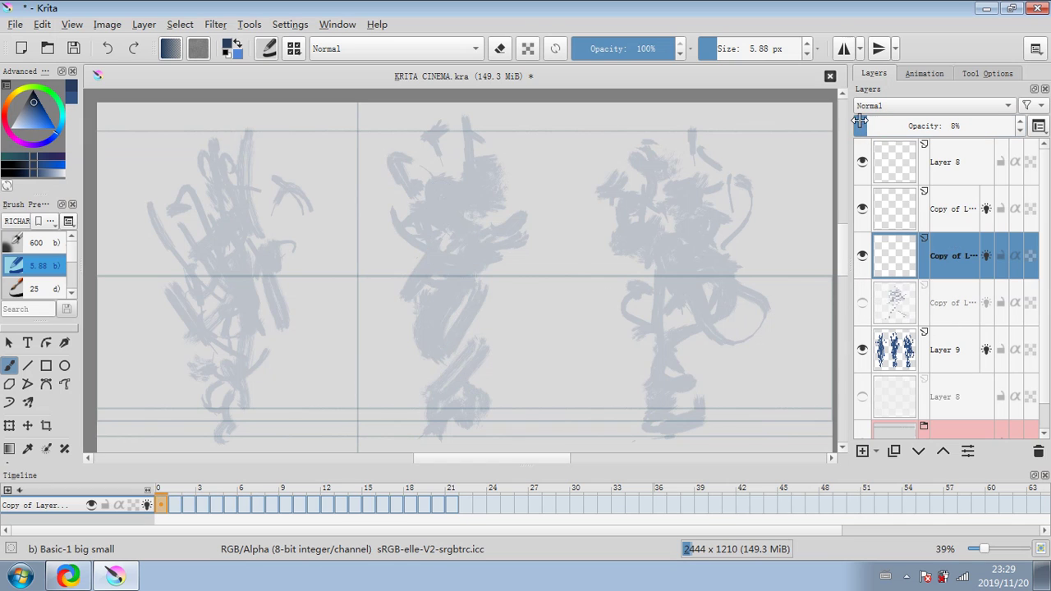
drag(860, 122, 885, 123)
Sketch a new loose gesture of the middle figure with head, bent arms, torso and crossed legs, and set its layer opacity to 36%.
mouse_move(442, 184)
mouse_down()
mouse_move(432, 206)
mouse_move(453, 218)
mouse_move(452, 244)
mouse_move(489, 238)
mouse_up()
mouse_move(484, 219)
mouse_down()
mouse_move(469, 237)
mouse_move(464, 296)
mouse_up()
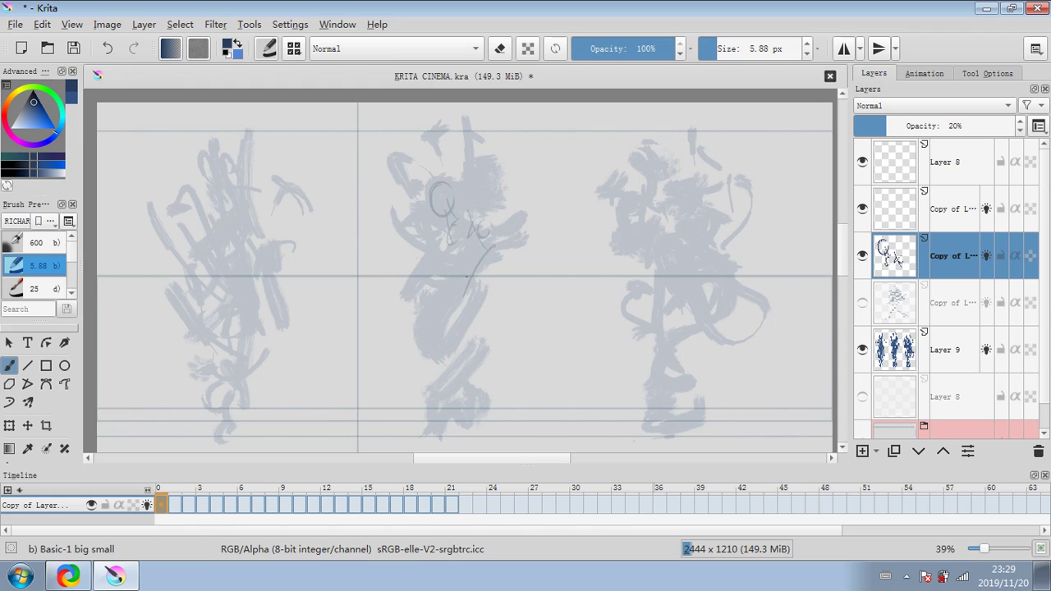
mouse_move(444, 224)
mouse_down()
mouse_move(434, 261)
mouse_move(444, 278)
mouse_up()
mouse_move(444, 279)
mouse_down()
mouse_move(426, 318)
mouse_move(459, 272)
mouse_move(461, 294)
mouse_move(444, 411)
mouse_move(432, 417)
mouse_up()
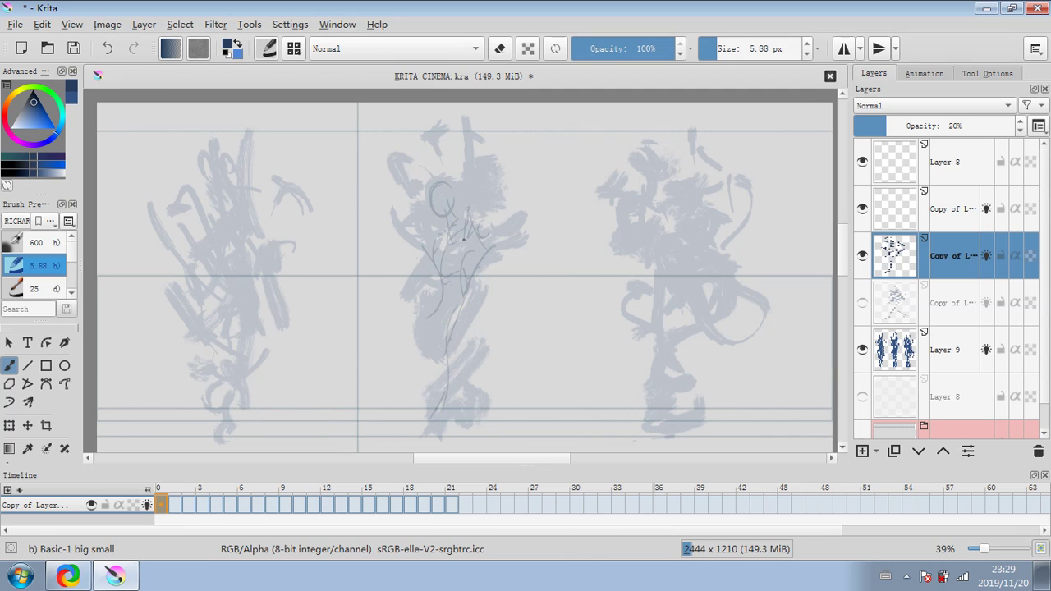
mouse_move(456, 244)
mouse_down()
mouse_move(442, 273)
mouse_move(441, 254)
mouse_move(468, 244)
mouse_move(446, 296)
mouse_up()
mouse_move(457, 300)
mouse_down()
mouse_move(443, 306)
mouse_move(491, 401)
mouse_up()
click(913, 126)
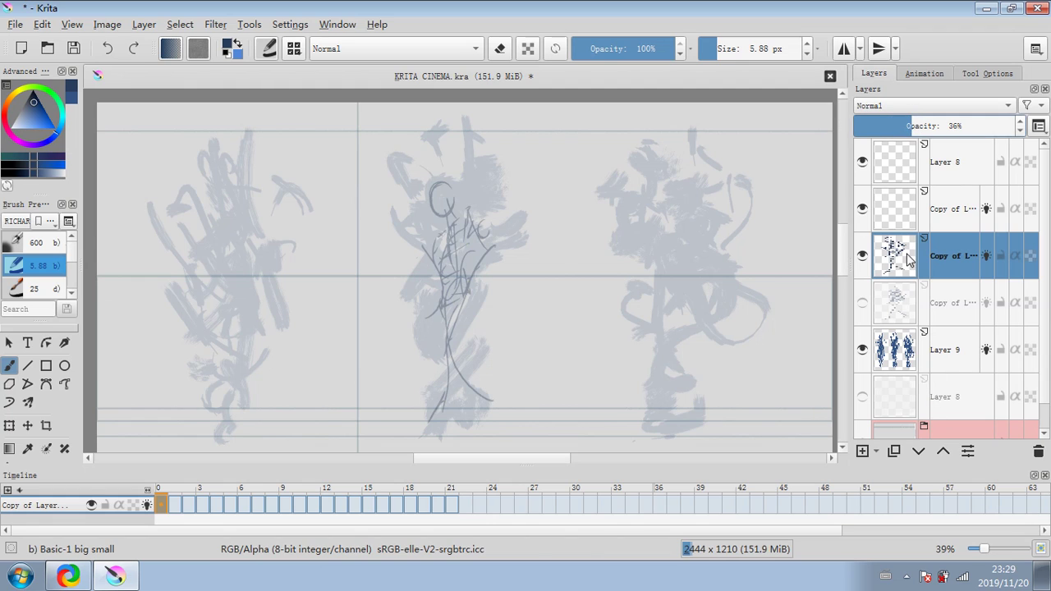
Set the next copy layer above the gesture sketch to 71% opacity for drawing, and hide Layer 9.
click(956, 215)
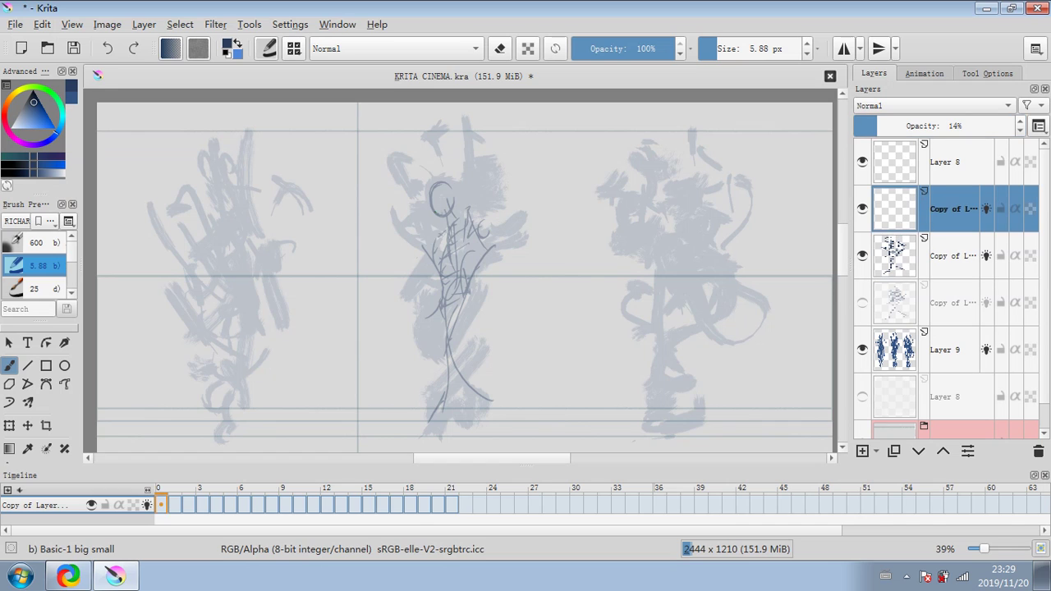
click(945, 122)
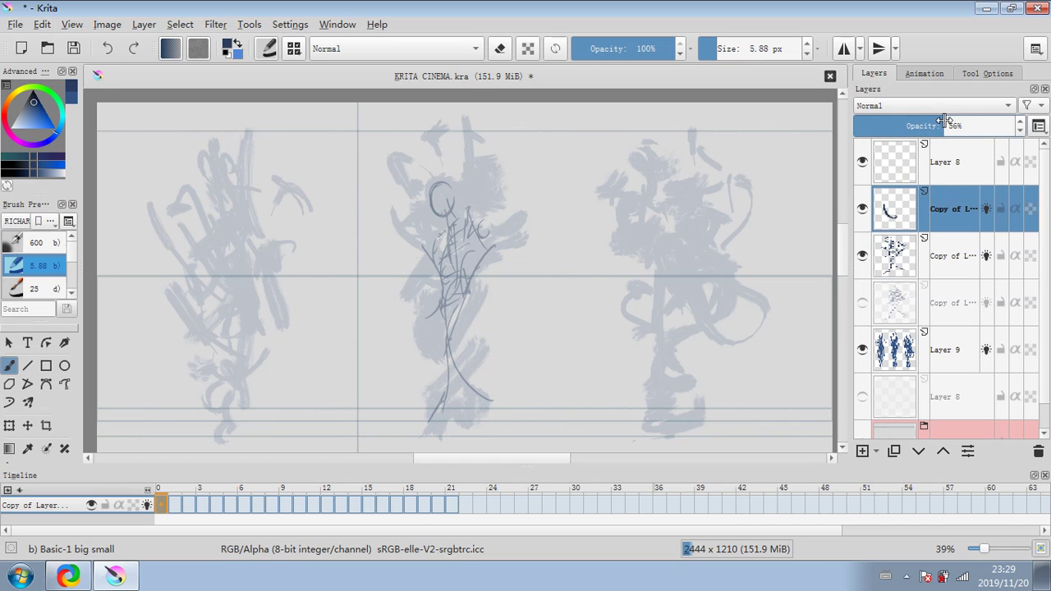
drag(944, 122, 968, 123)
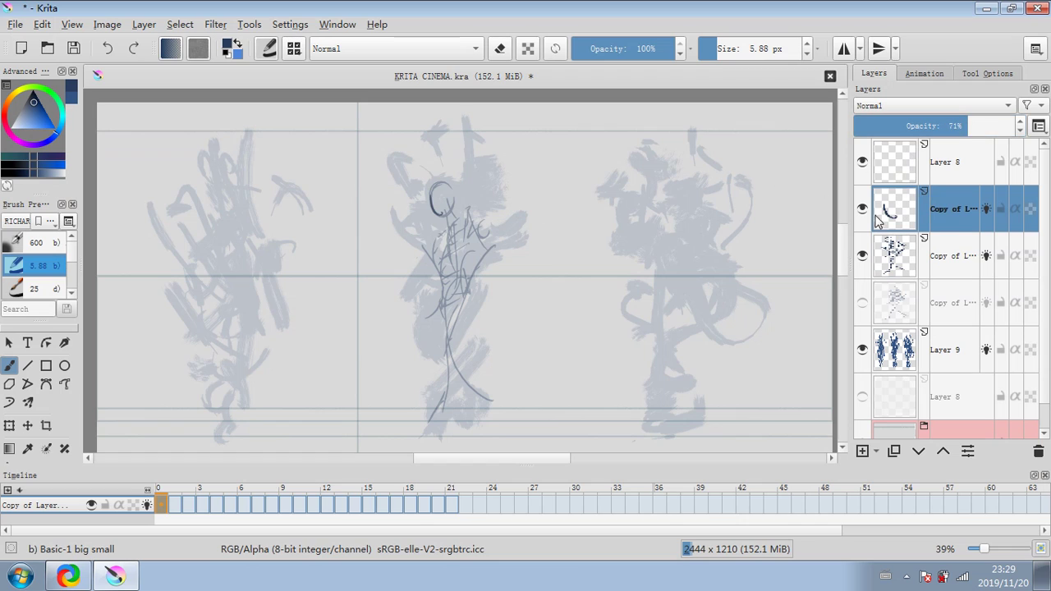
click(862, 349)
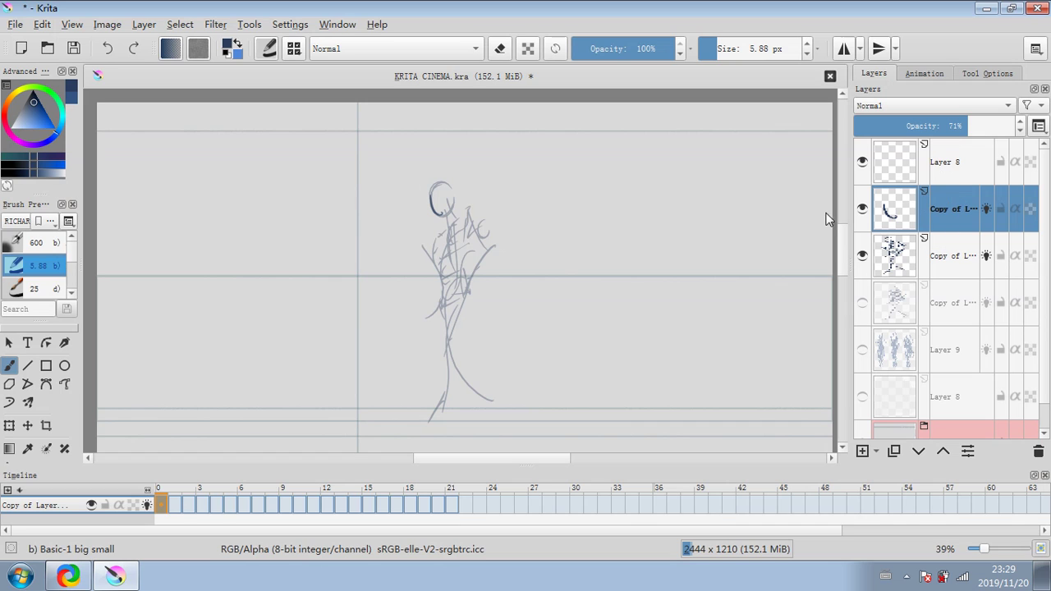
Draw darker construction lines over the gesture for the head, the bent arm reaching the hip, and the torso down to the pelvis.
mouse_move(442, 183)
mouse_down()
mouse_move(431, 202)
mouse_move(443, 182)
mouse_move(444, 222)
mouse_move(458, 228)
mouse_move(470, 212)
mouse_move(483, 253)
mouse_up()
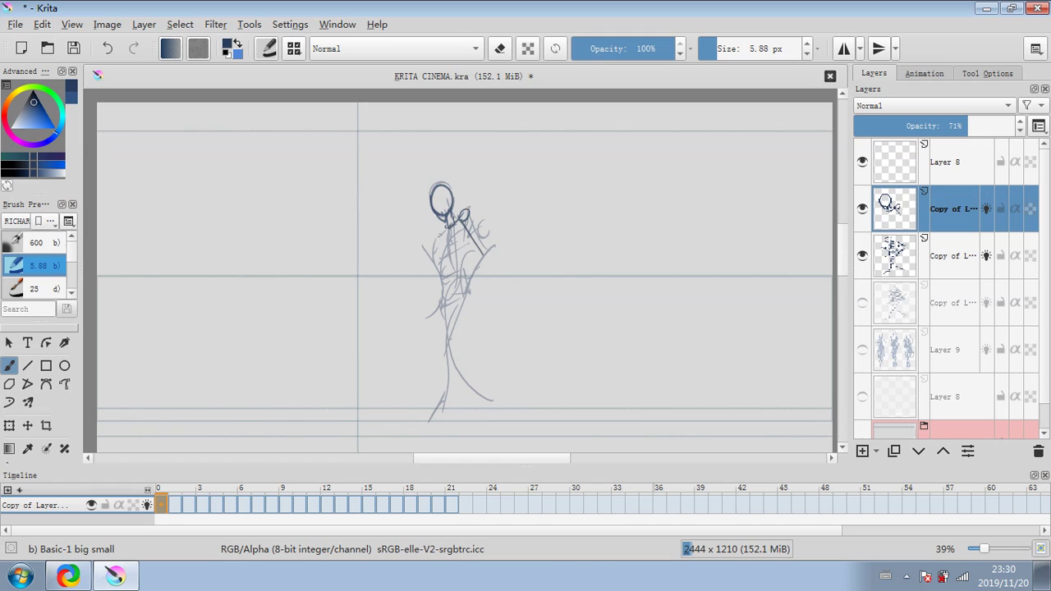
mouse_move(468, 210)
mouse_down()
mouse_move(491, 254)
mouse_move(466, 279)
mouse_move(477, 299)
mouse_up()
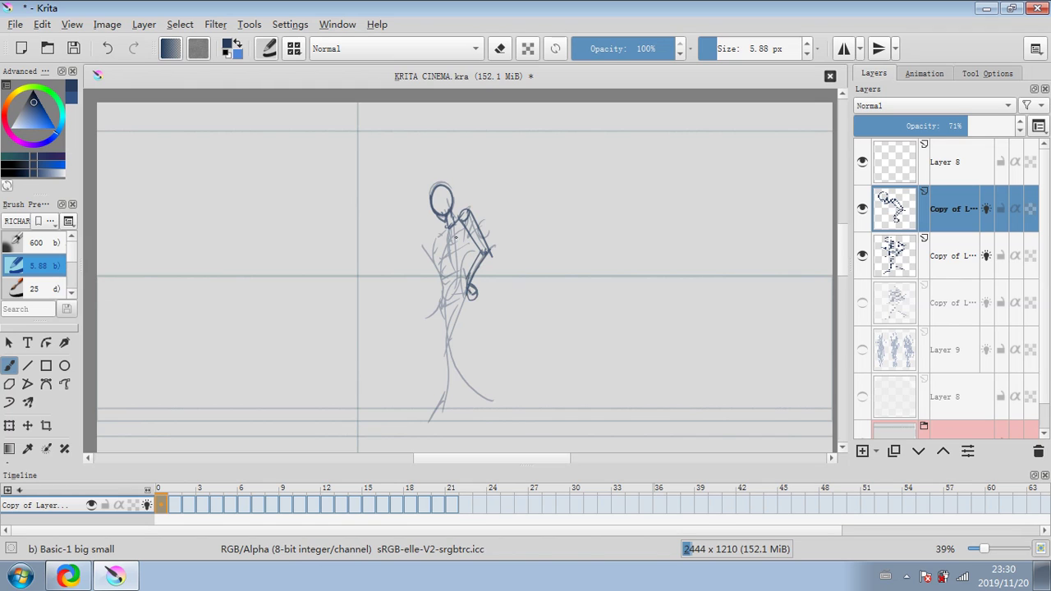
mouse_move(453, 233)
mouse_down()
mouse_move(434, 263)
mouse_move(460, 248)
mouse_move(444, 275)
mouse_move(468, 268)
mouse_move(446, 296)
mouse_move(452, 304)
mouse_move(467, 294)
mouse_up()
mouse_move(469, 276)
mouse_down()
mouse_move(450, 314)
mouse_move(455, 296)
mouse_up()
Try thigh outlines running from the pelvis down to the knee, and undo them.
drag(467, 279, 447, 326)
drag(455, 296, 446, 345)
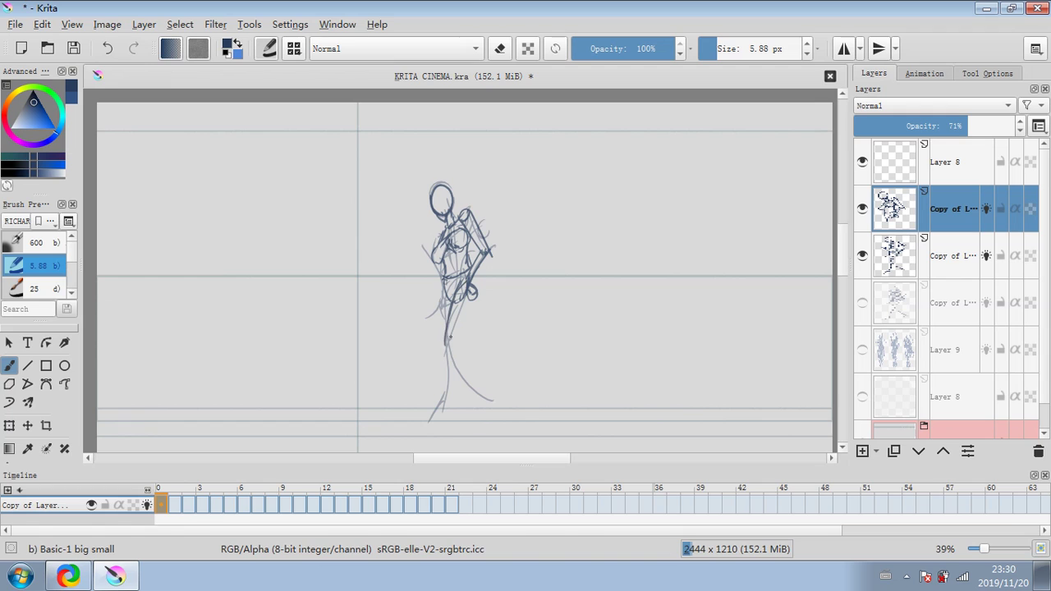
drag(474, 296, 452, 357)
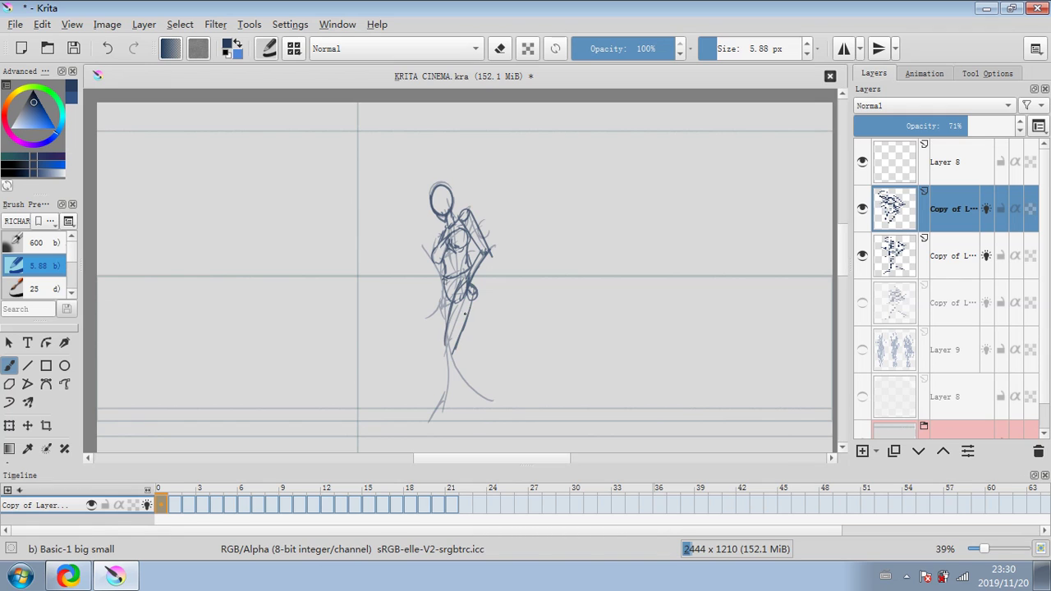
click(111, 49)
click(113, 48)
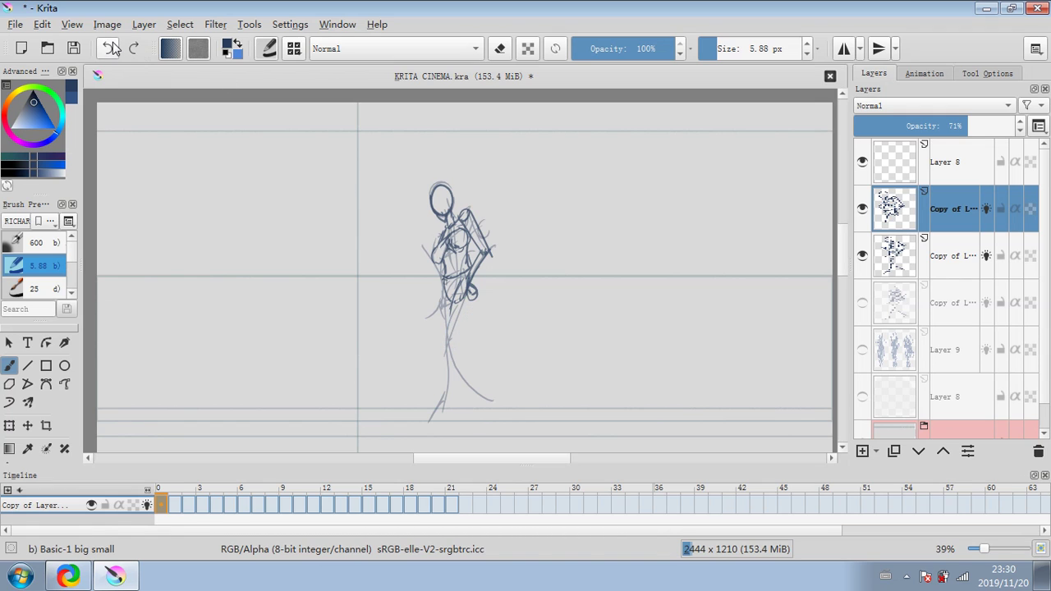
click(112, 48)
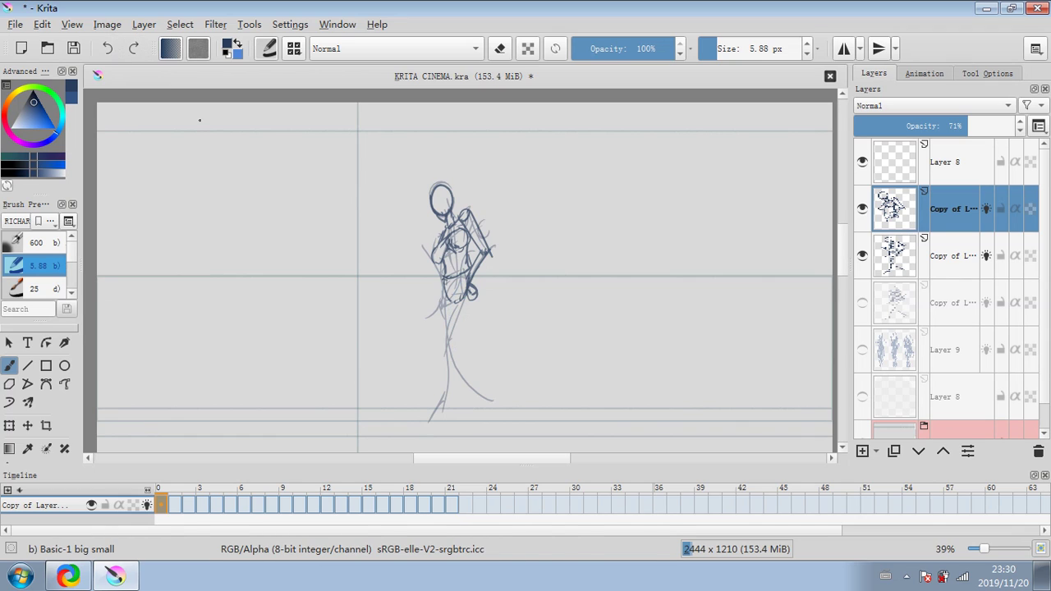
Outline the forward leg from the pelvis to a pointed foot, and add short forearm lines beside the hip.
drag(465, 281, 444, 346)
mouse_move(475, 301)
mouse_down()
mouse_move(450, 352)
mouse_move(462, 351)
mouse_move(472, 281)
mouse_move(418, 435)
mouse_up()
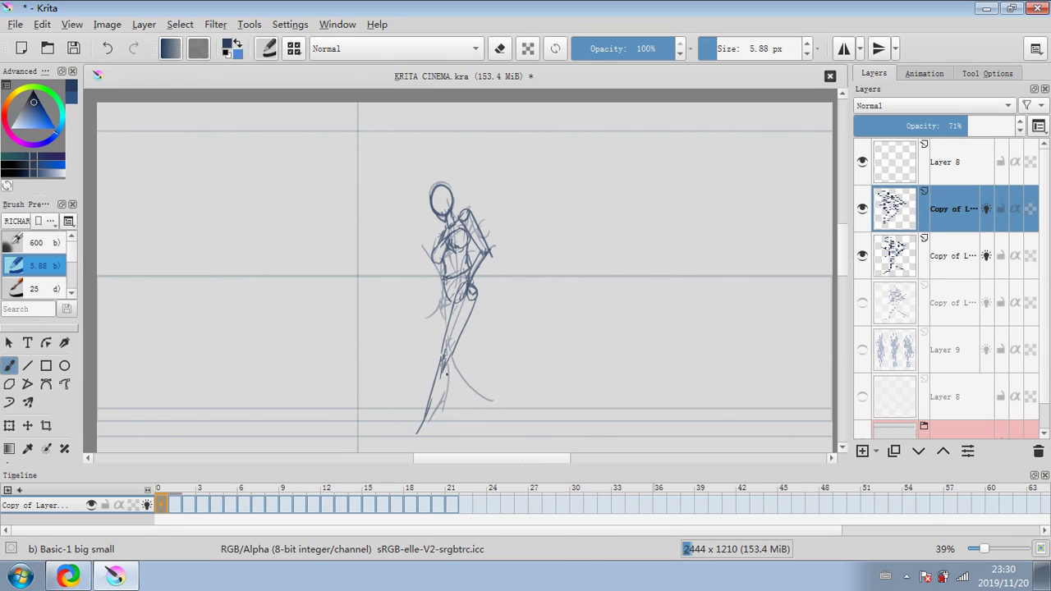
mouse_move(448, 376)
mouse_down()
mouse_move(431, 436)
mouse_move(409, 448)
mouse_up()
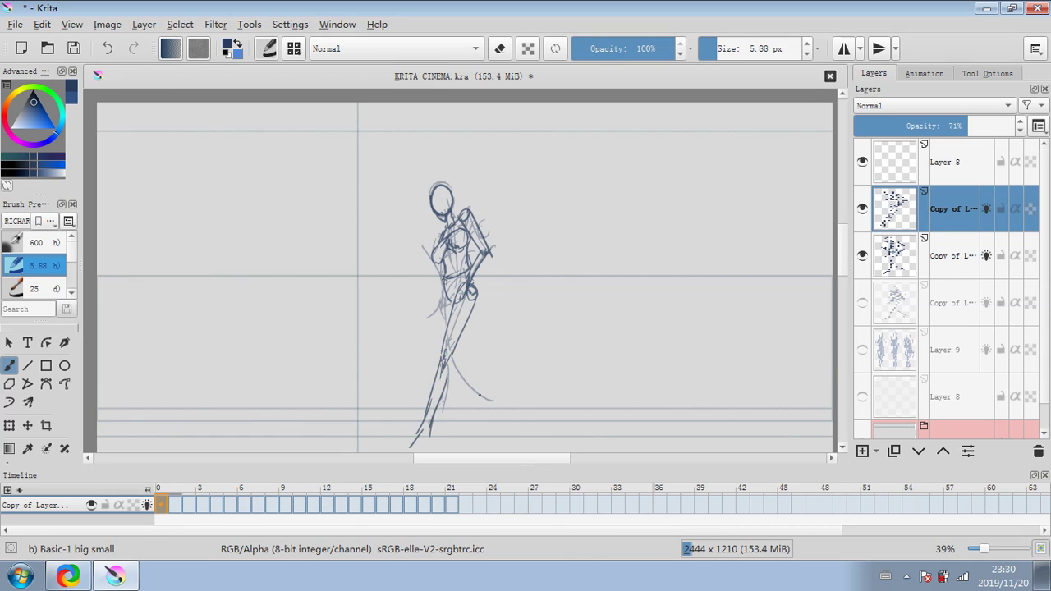
scroll(843, 278, down, 2)
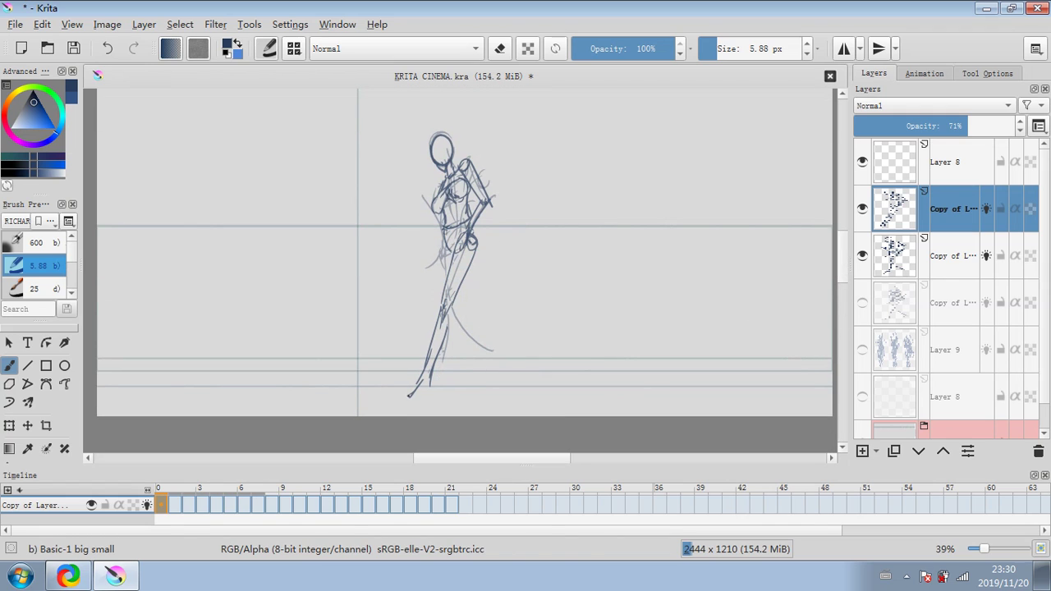
drag(408, 396, 428, 389)
drag(449, 243, 444, 265)
drag(443, 231, 441, 244)
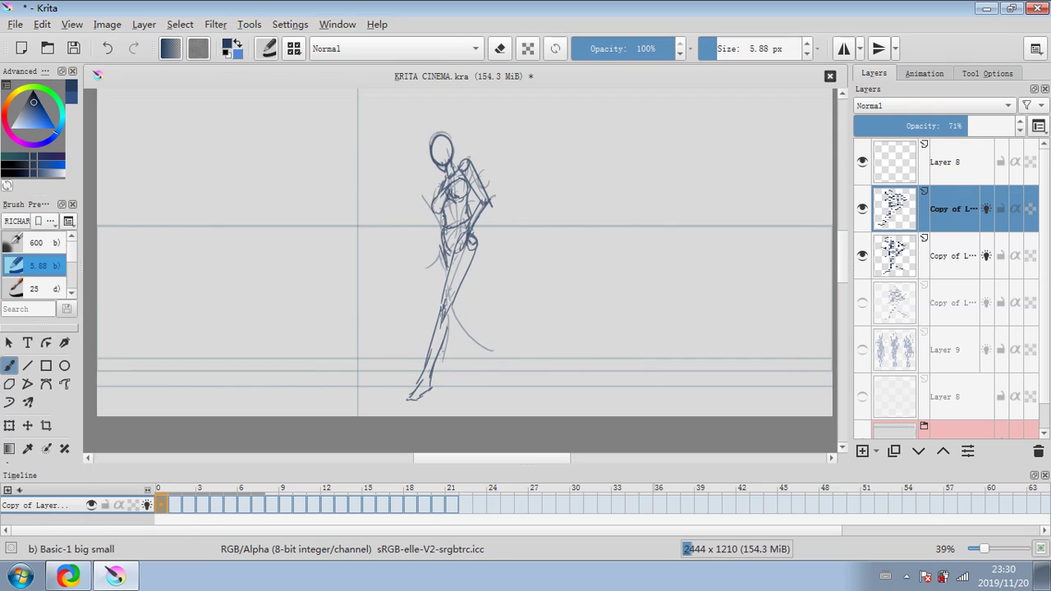
Draw the trailing leg with its bent knee, calf and foot, erasing and redrawing the toes.
drag(466, 198, 478, 248)
mouse_move(452, 299)
mouse_down()
mouse_move(469, 312)
mouse_move(467, 331)
mouse_up()
mouse_move(470, 315)
mouse_down()
mouse_move(495, 346)
mouse_move(479, 343)
mouse_up()
mouse_move(468, 331)
mouse_down()
mouse_move(503, 365)
mouse_move(510, 359)
mouse_move(487, 375)
mouse_move(510, 371)
mouse_move(502, 353)
mouse_move(506, 368)
mouse_move(493, 374)
mouse_up()
click(499, 49)
click(501, 48)
click(499, 48)
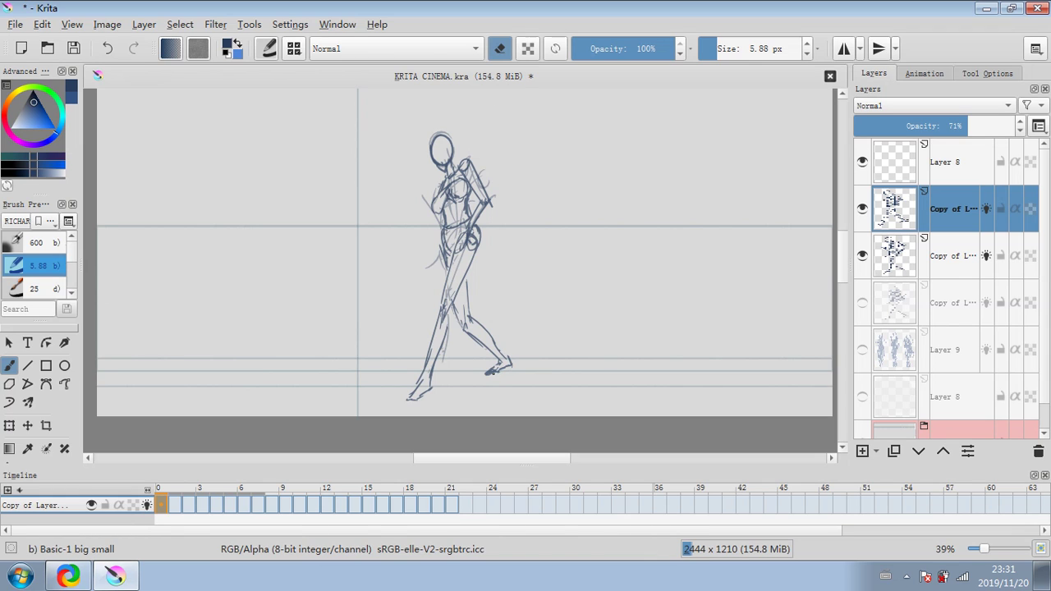
click(499, 48)
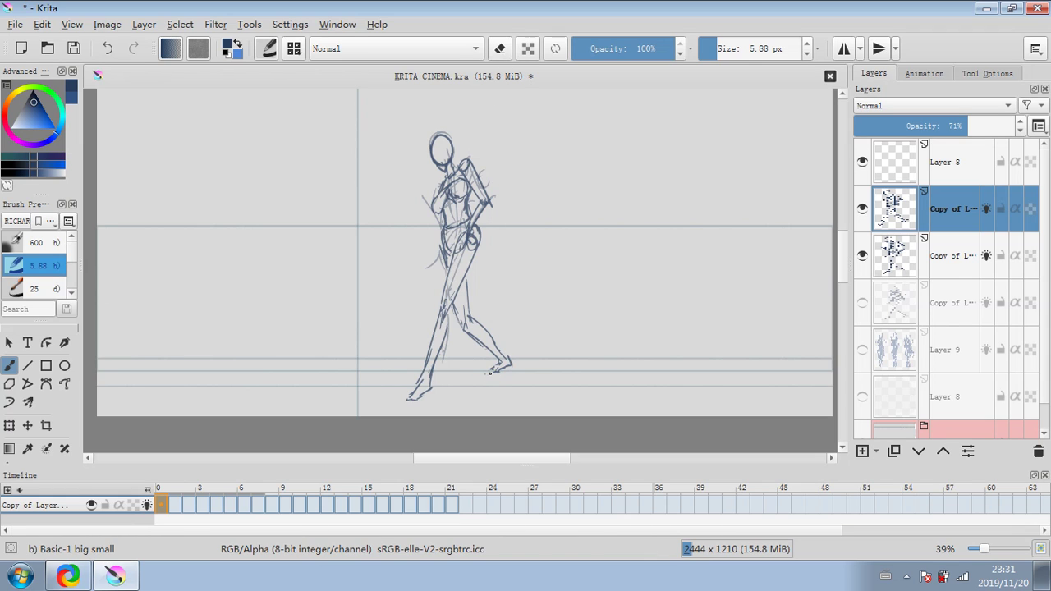
drag(491, 369, 482, 373)
key(e)
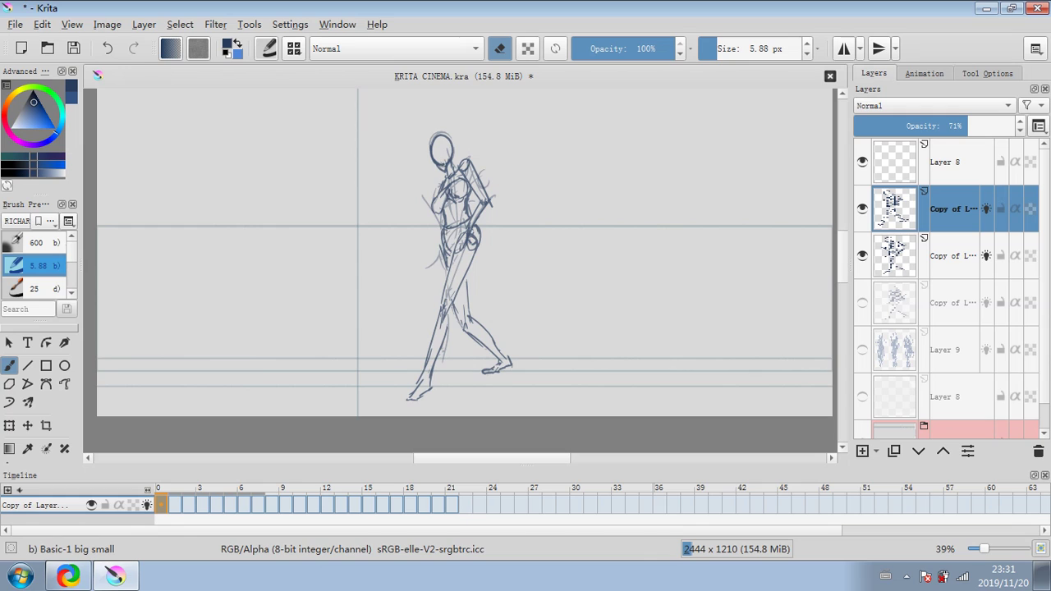
Clean up the jaw, then add face guidelines, the near shoulder and a hanging hand with fingers.
drag(449, 154, 442, 165)
click(500, 49)
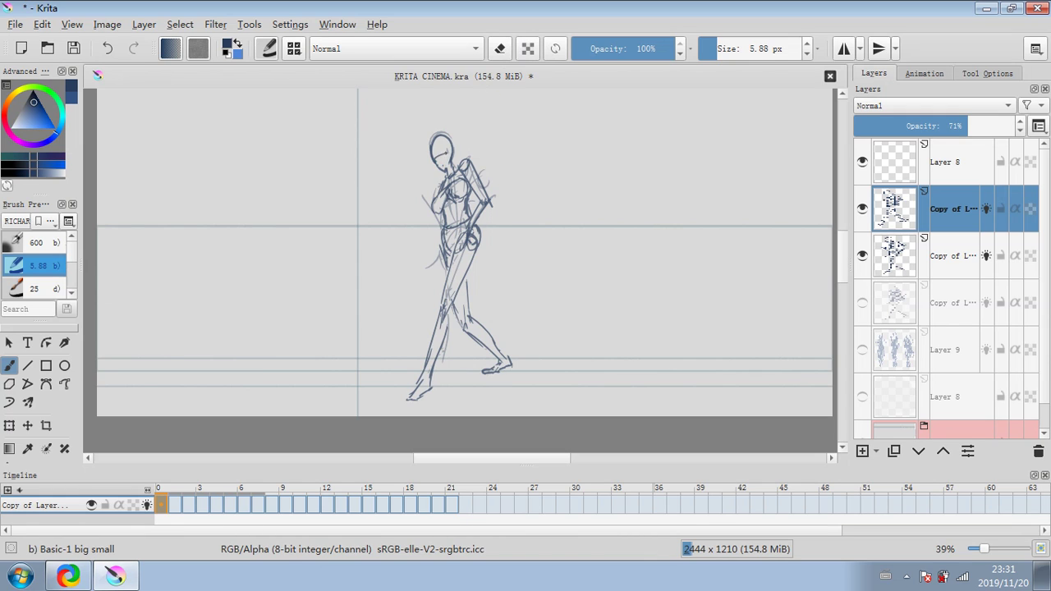
drag(436, 138, 430, 270)
click(500, 53)
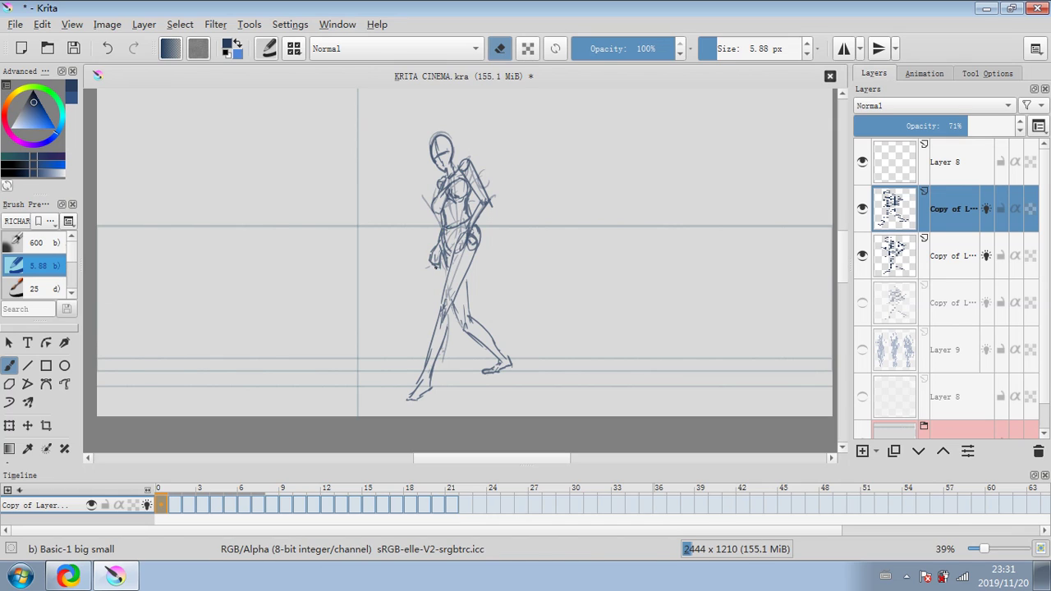
click(500, 49)
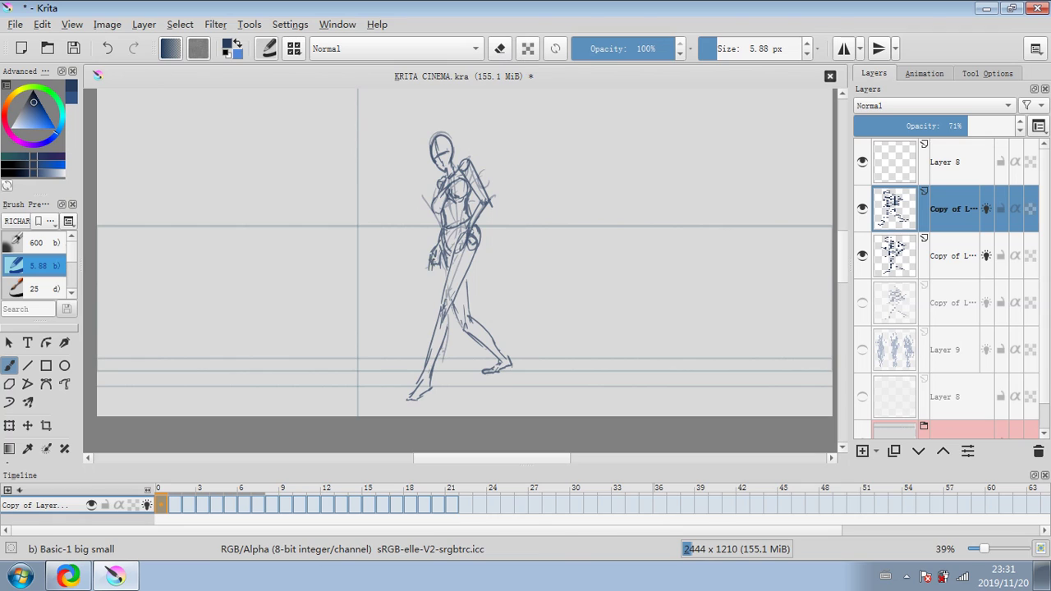
drag(438, 261, 436, 272)
click(500, 49)
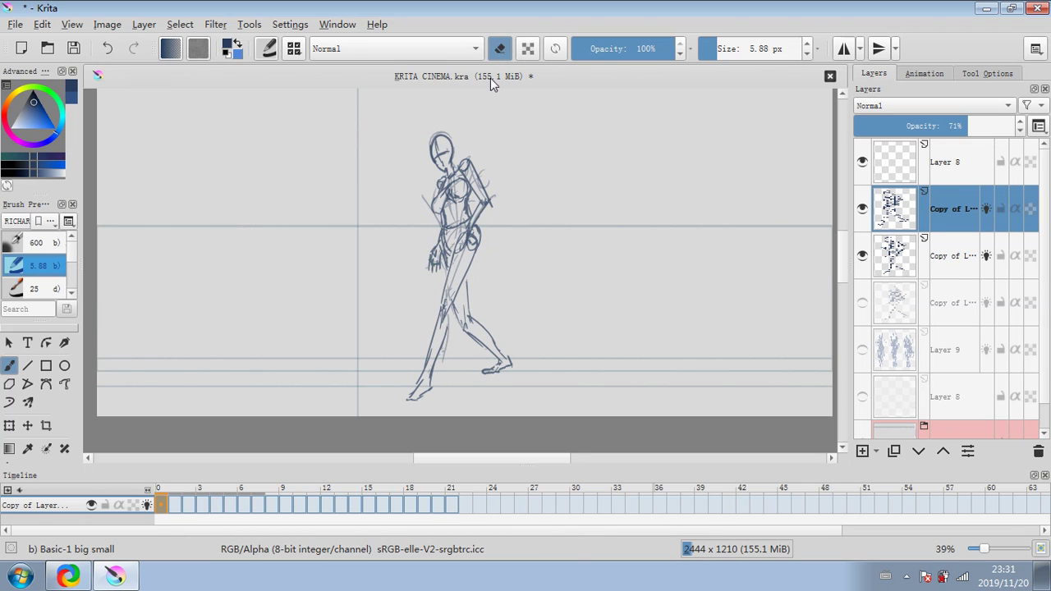
key(e)
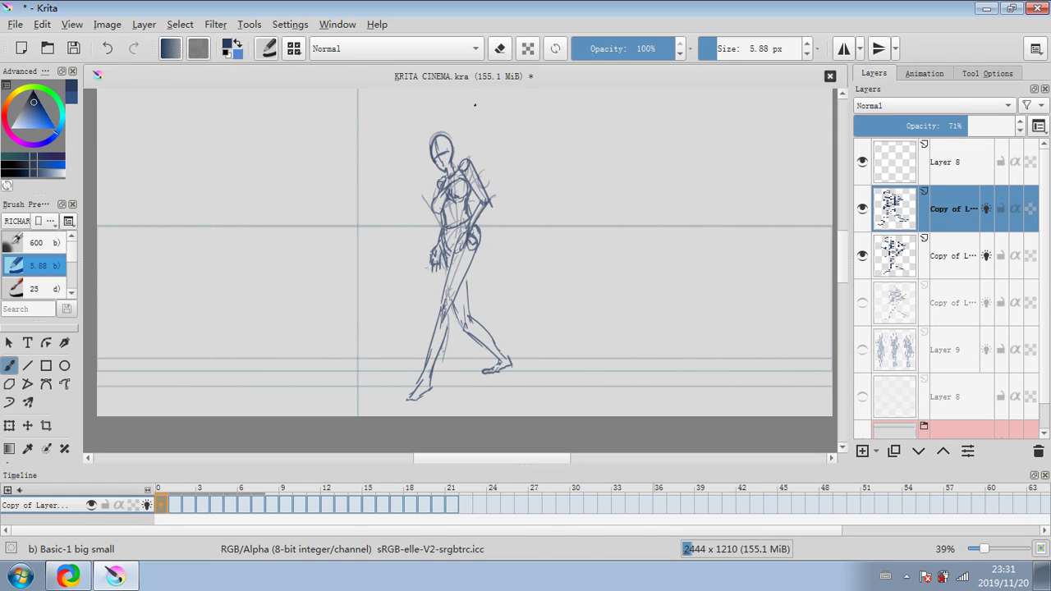
Reinforce the forward shin, calf and foot with darker strokes, and erase stray lines inside the lower leg.
key(e)
click(503, 55)
mouse_move(437, 315)
mouse_down()
mouse_move(429, 371)
mouse_move(443, 356)
mouse_move(413, 390)
mouse_move(422, 396)
mouse_up()
mouse_move(438, 377)
mouse_down()
mouse_move(432, 389)
mouse_move(430, 348)
mouse_move(415, 389)
mouse_up()
click(502, 50)
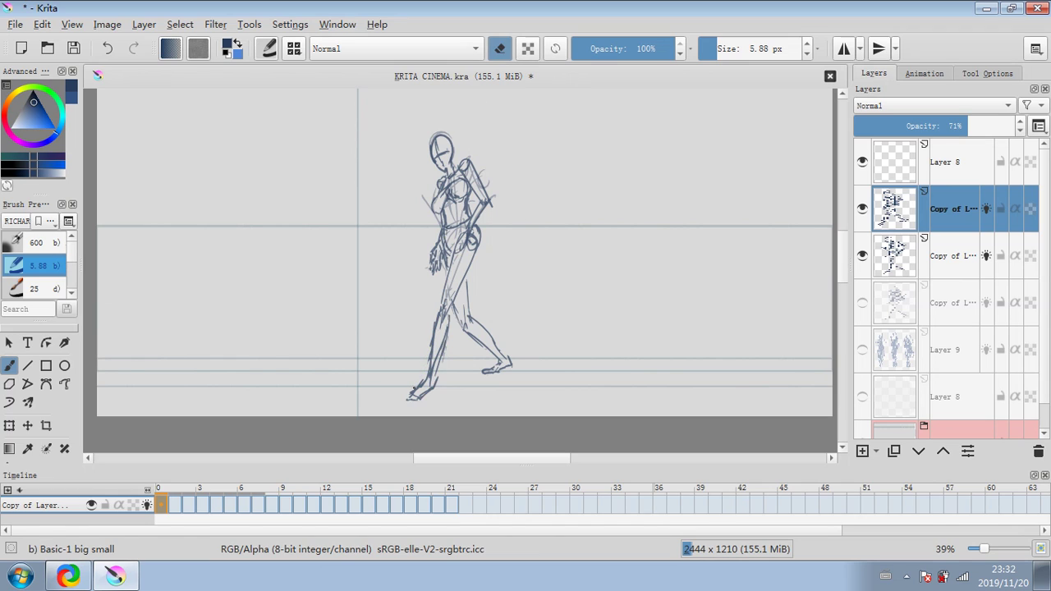
drag(439, 350, 434, 372)
Compare the middle figure's sketch layers by toggling their visibility, and delete the 36% opacity gesture layer.
click(940, 258)
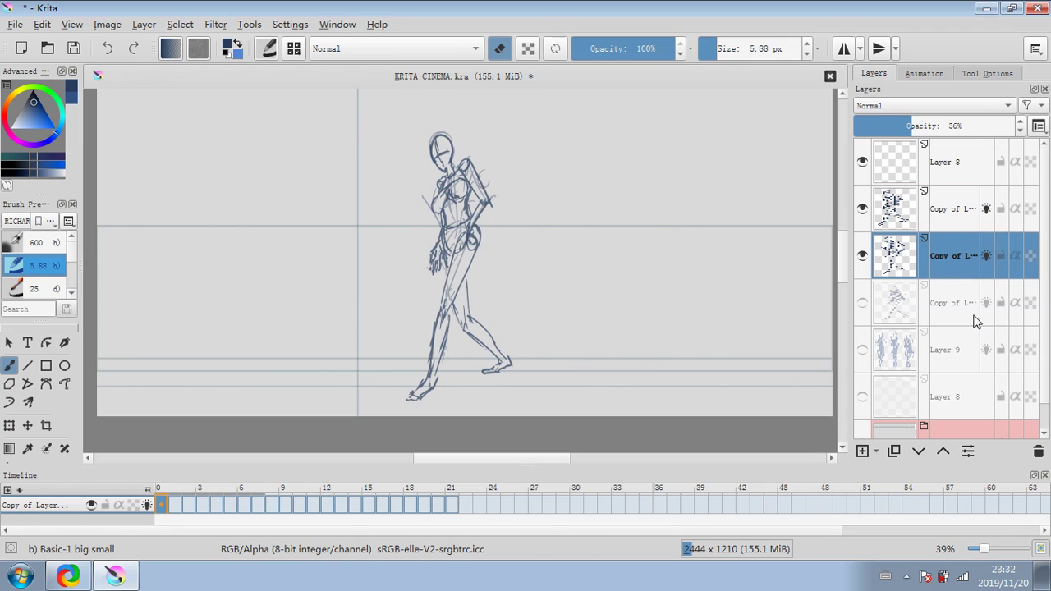
click(861, 211)
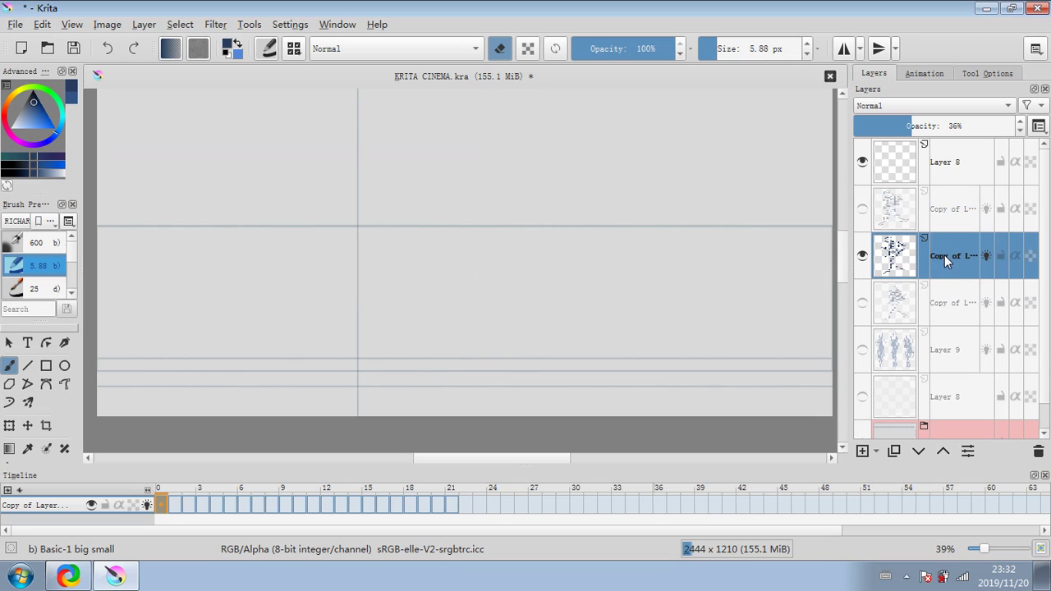
click(863, 303)
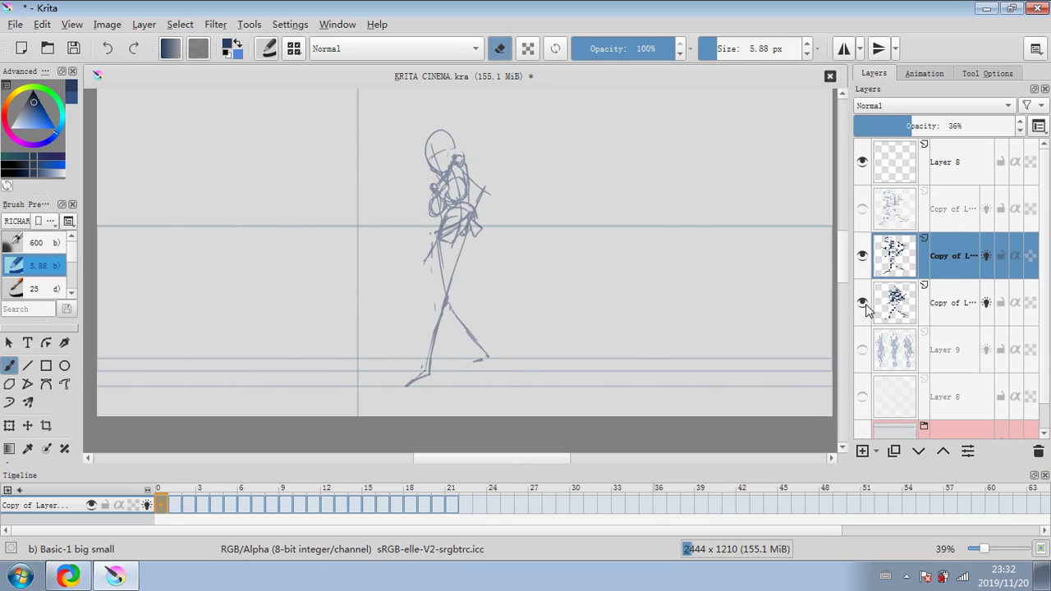
click(863, 303)
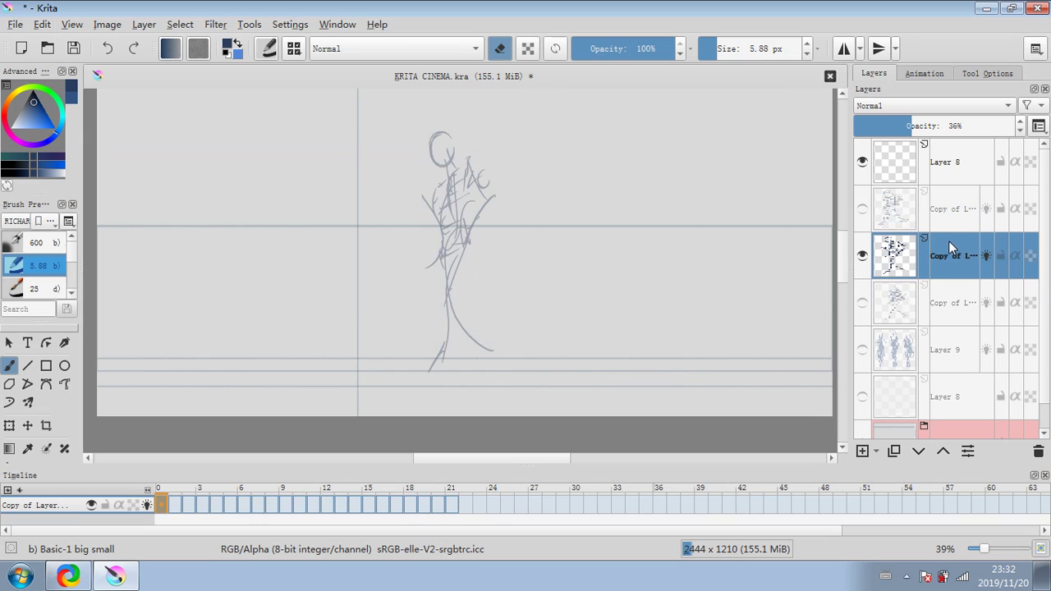
click(862, 210)
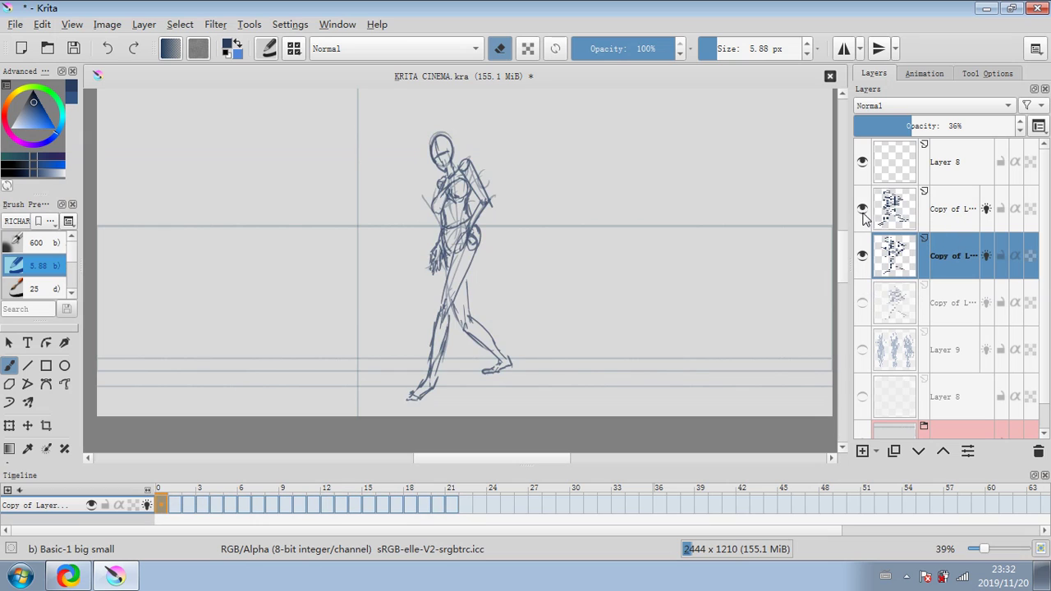
click(863, 210)
click(862, 212)
click(1039, 452)
drag(988, 405, 810, 178)
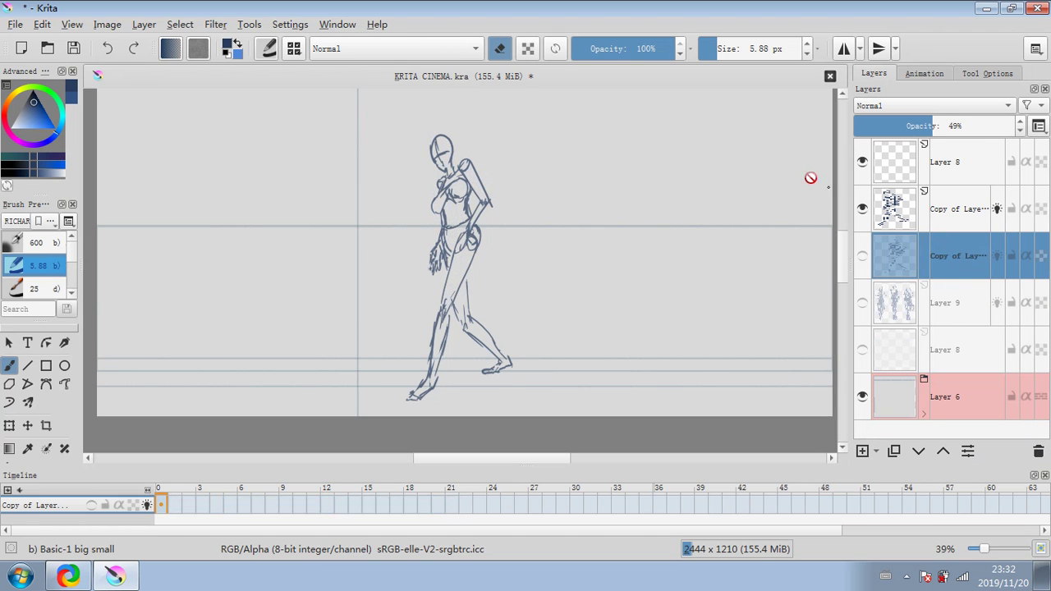
On the 71% opacity copy layer, strengthen the torso, hip and thigh contours and erase excess lines around the waist.
click(503, 46)
click(936, 214)
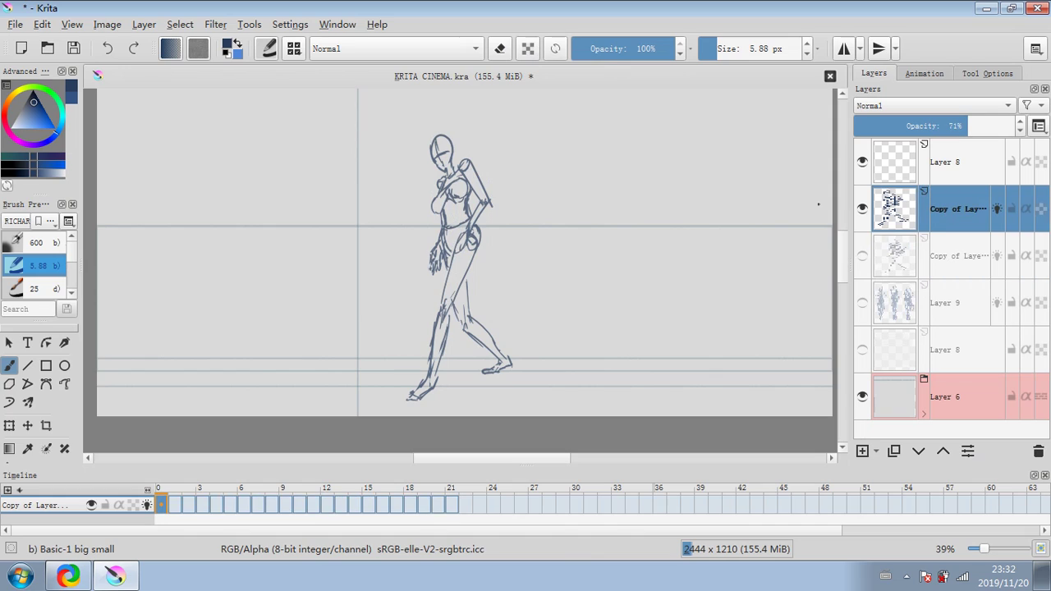
mouse_move(449, 198)
mouse_down()
mouse_move(455, 256)
mouse_move(467, 236)
mouse_move(482, 251)
mouse_move(448, 284)
mouse_move(441, 309)
mouse_up()
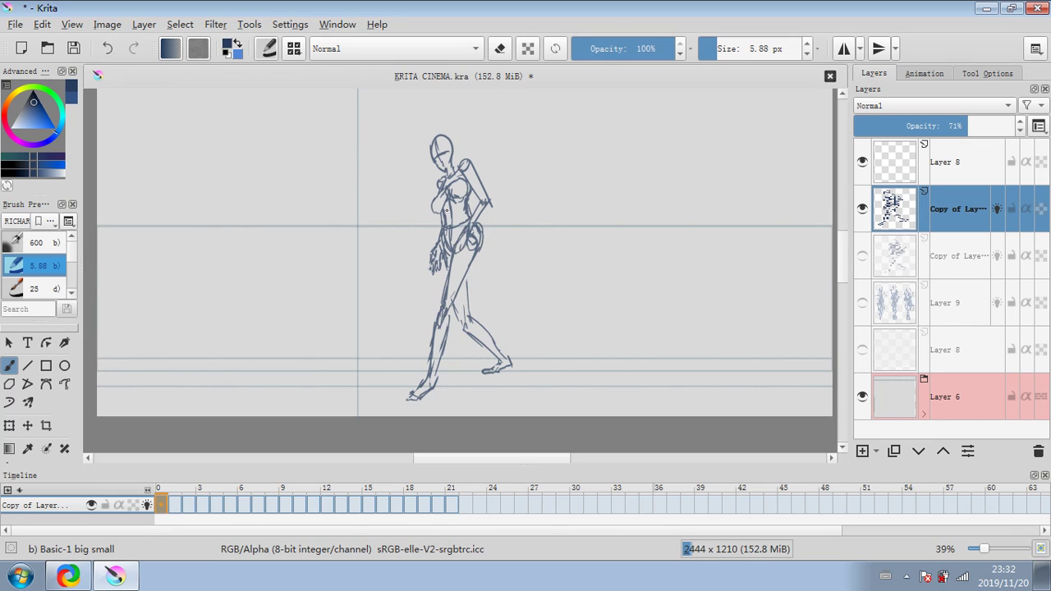
key(e)
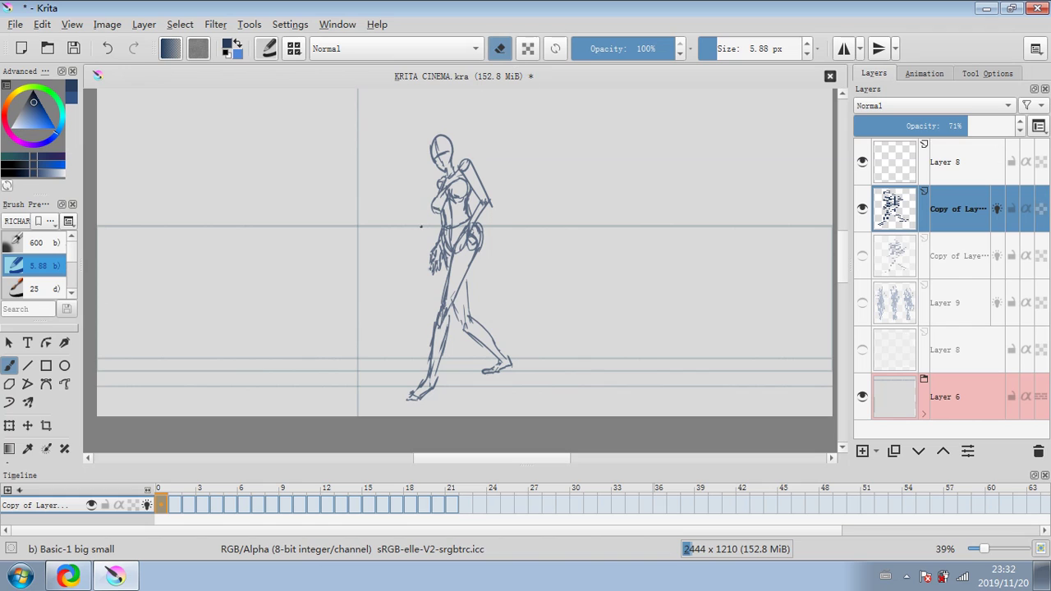
drag(444, 216, 445, 233)
key(e)
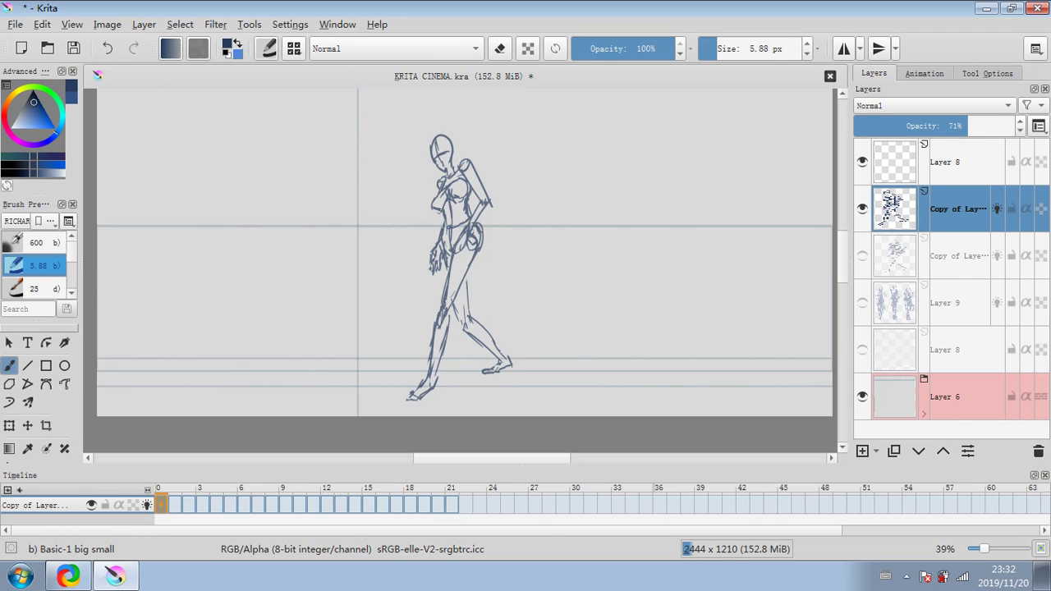
key(e)
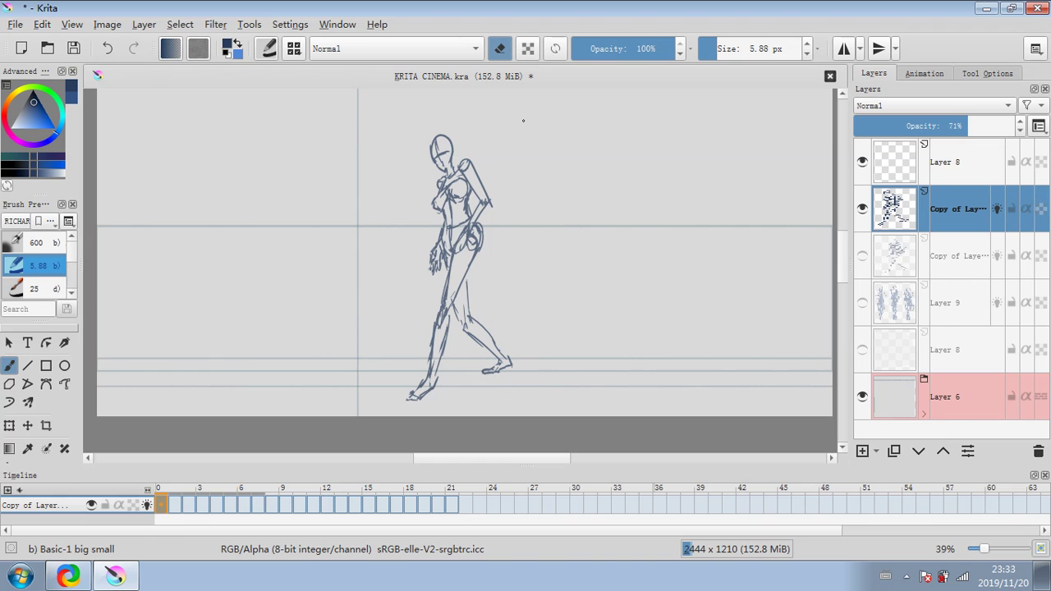
Show the Layer 9 silhouettes beneath the construction figure, keeping the figure's copy layer active.
scroll(473, 182, down, 1)
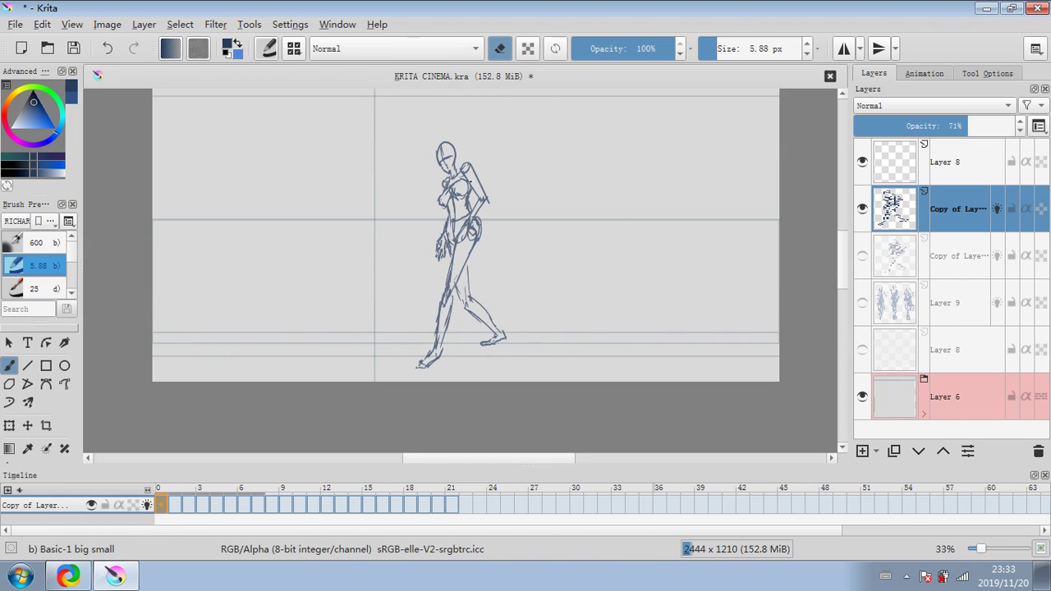
drag(621, 194, 611, 210)
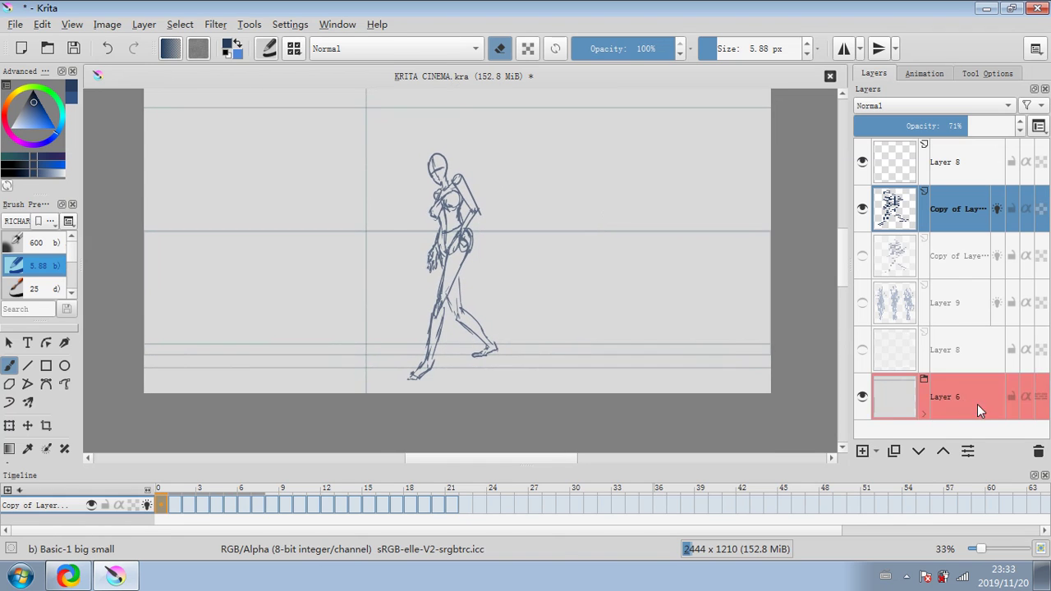
click(862, 303)
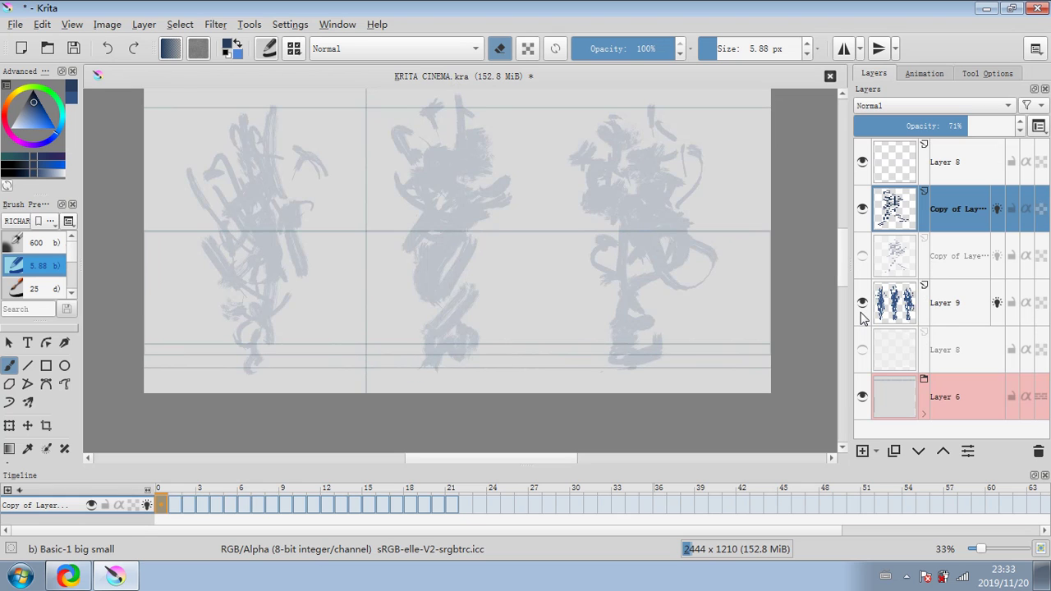
click(946, 304)
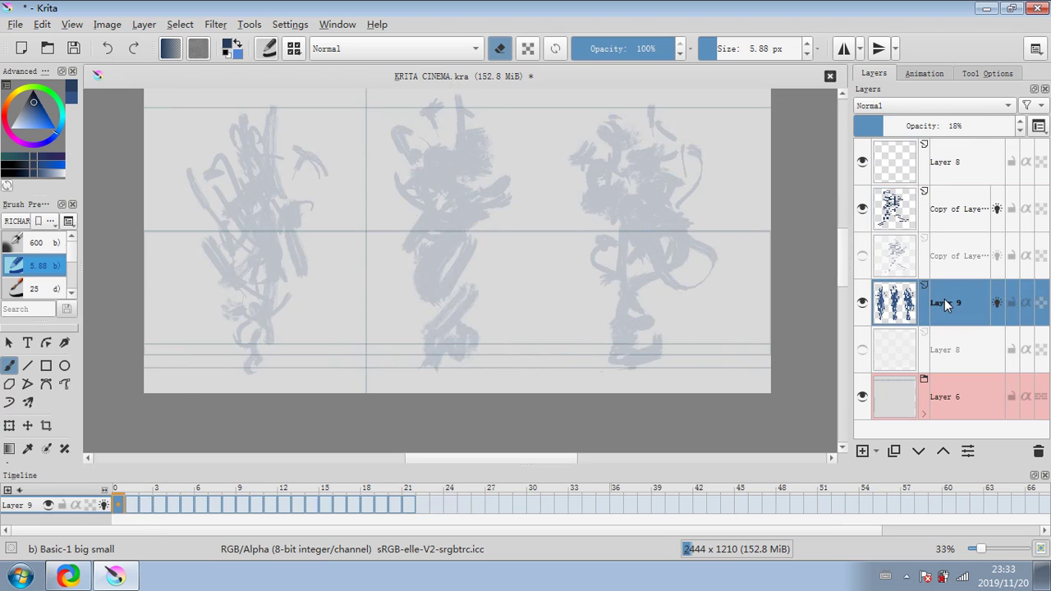
click(949, 208)
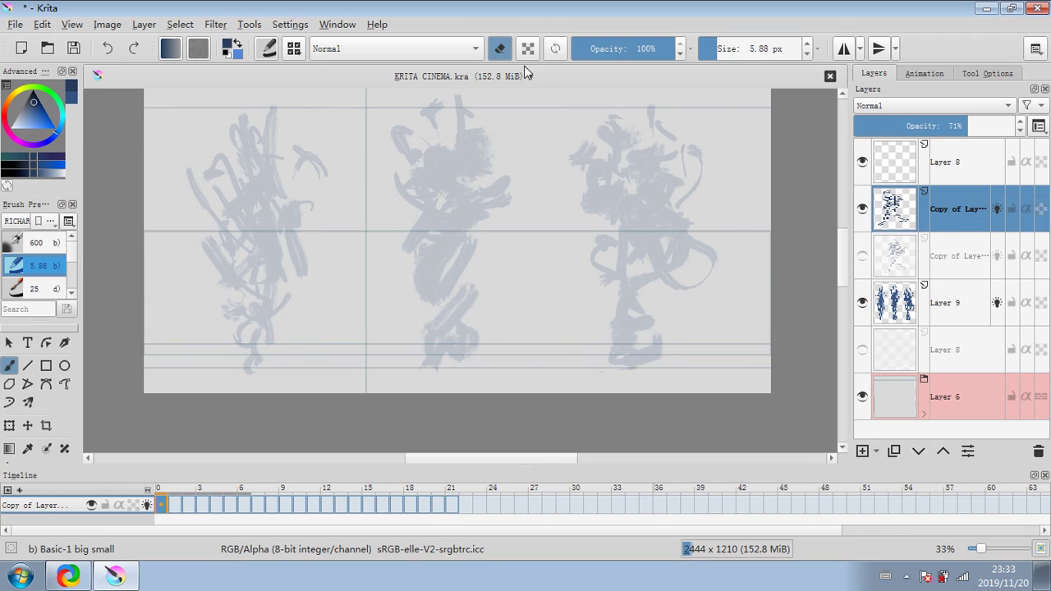
click(864, 210)
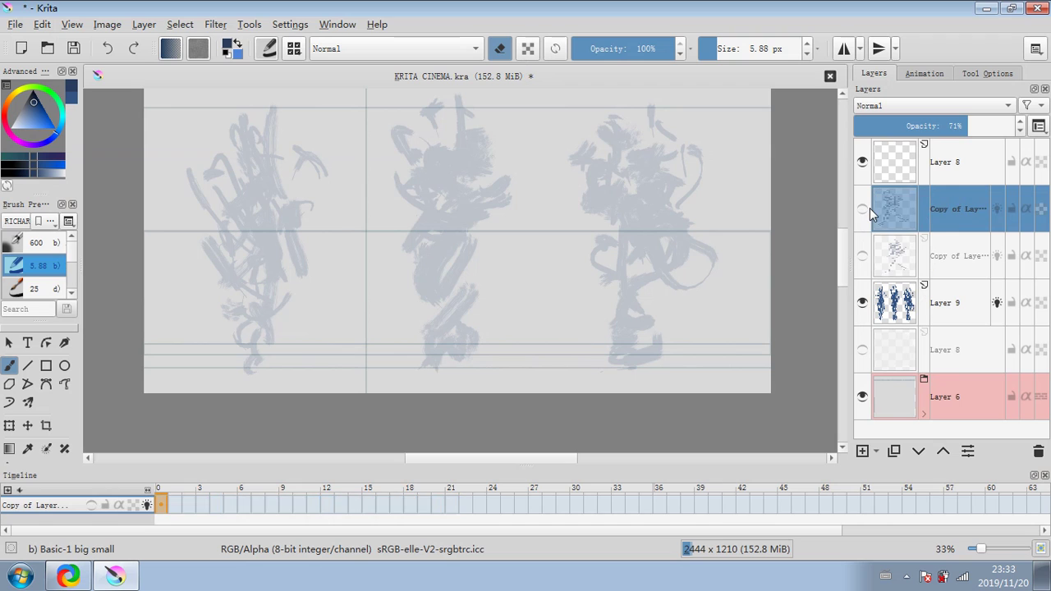
click(864, 210)
click(864, 304)
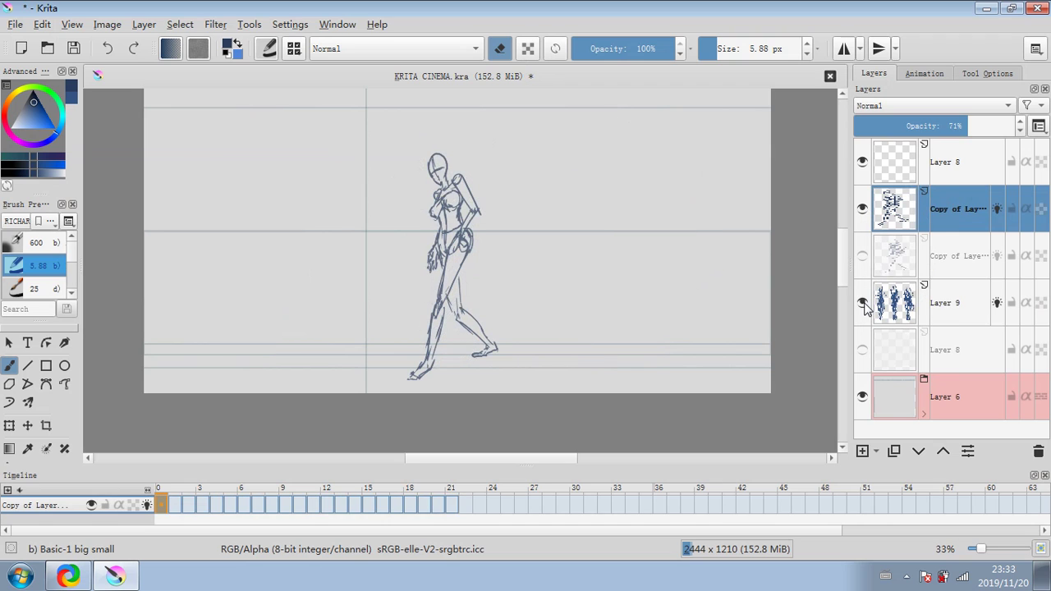
click(864, 304)
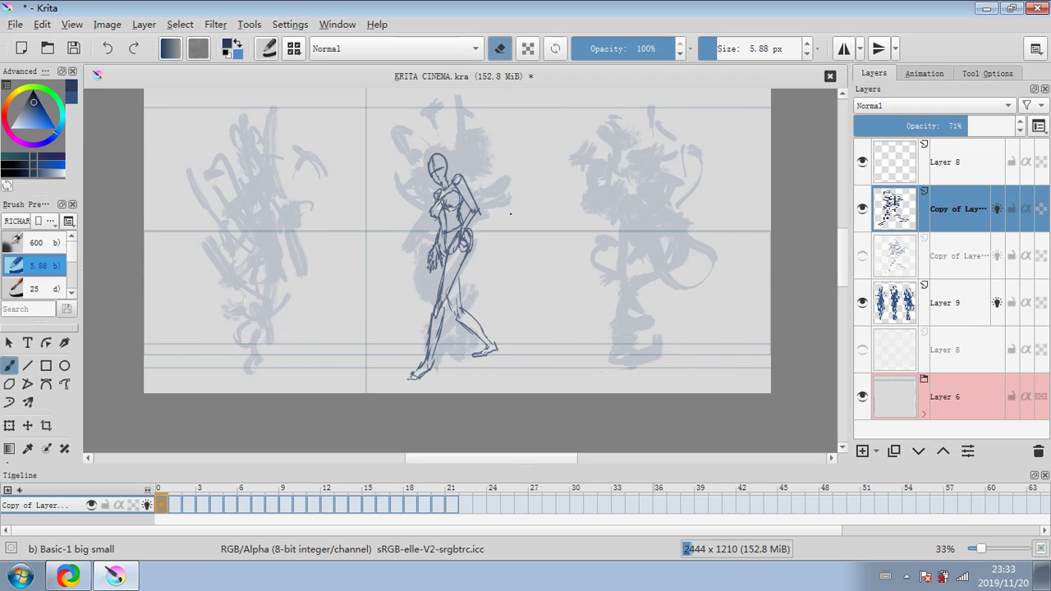
Transform the middle walking figure to enlarge it, skew it slightly, and align it over its silhouette.
click(9, 426)
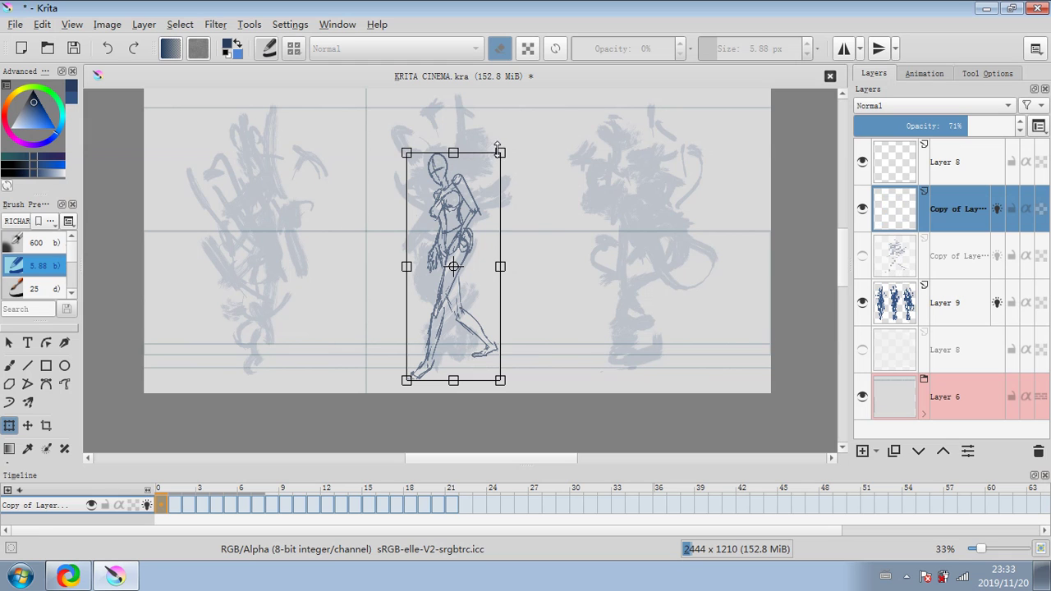
drag(503, 148, 530, 120)
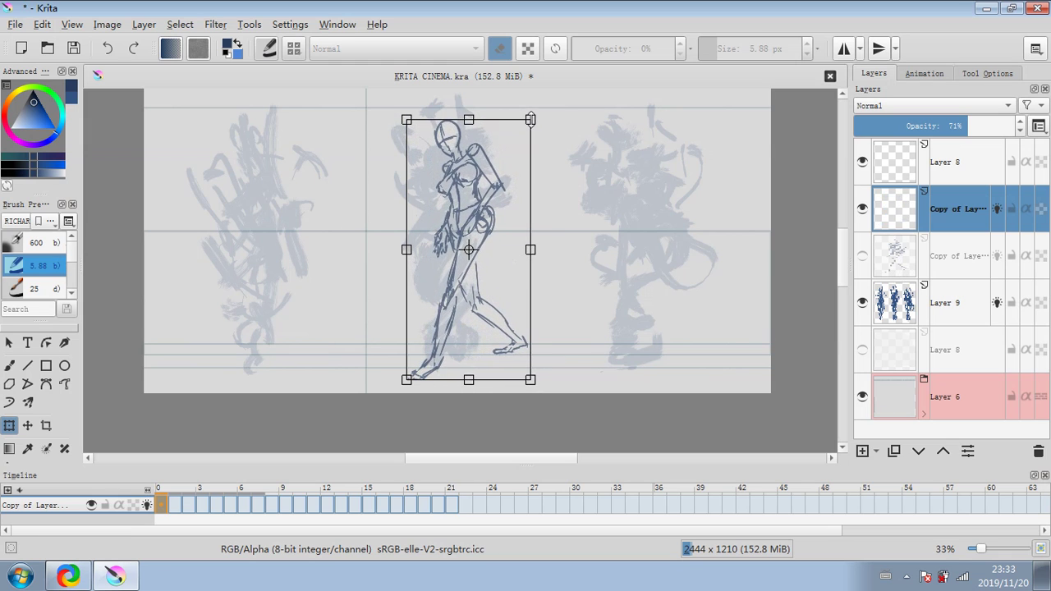
drag(462, 207, 450, 195)
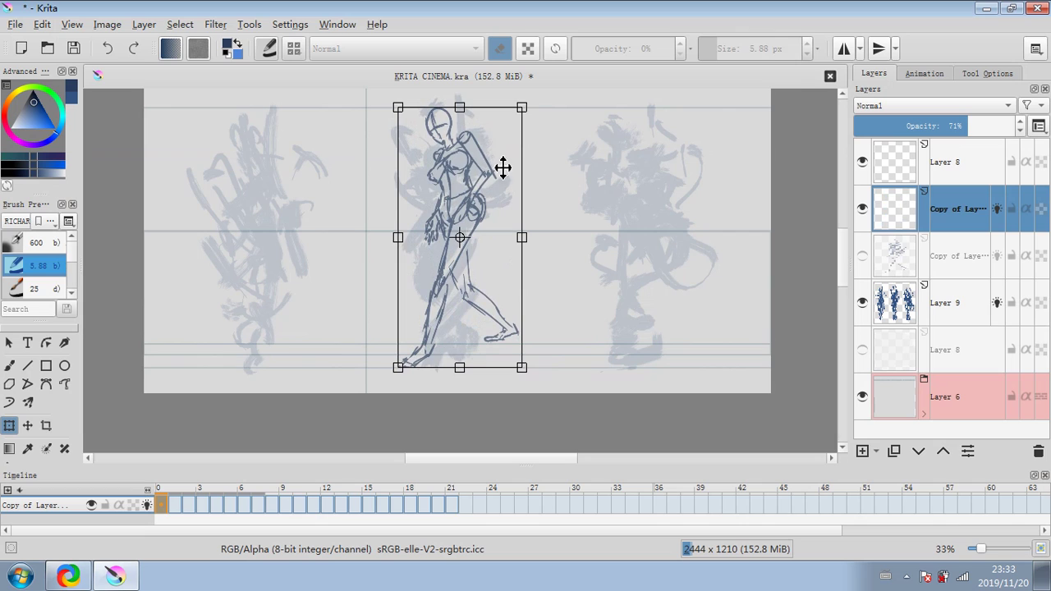
drag(521, 237, 486, 253)
drag(532, 105, 529, 112)
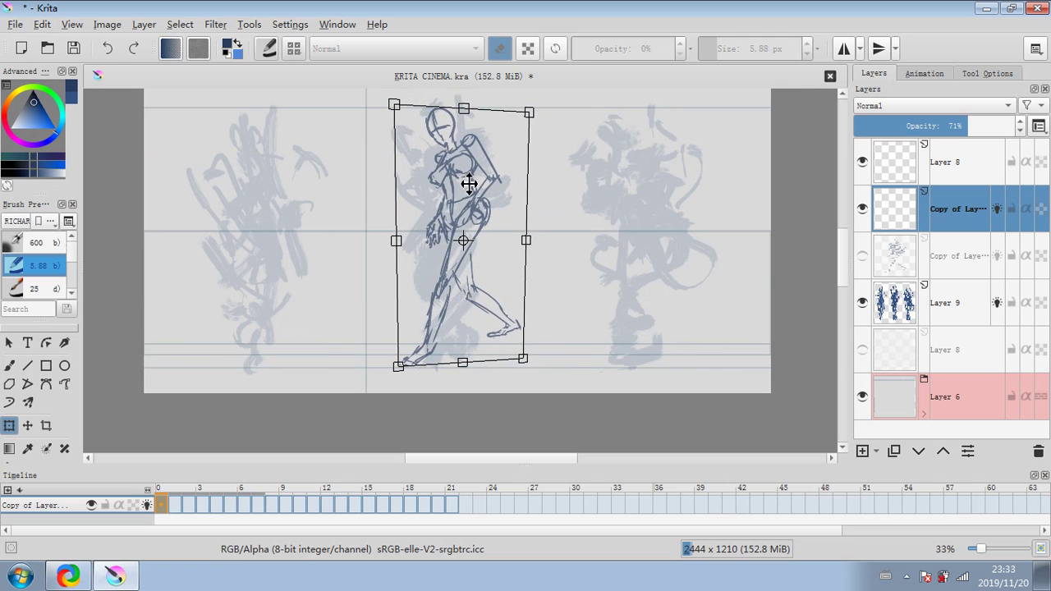
drag(465, 244, 455, 245)
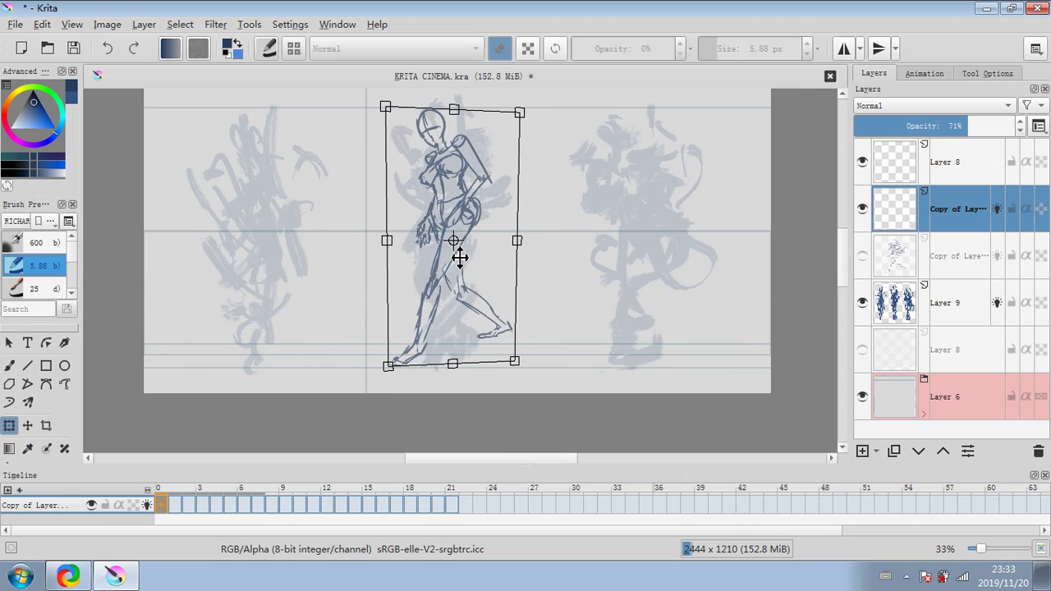
Show the hidden 49% opacity copy sketch, move it to the right of the walking figure, and delete its layer.
click(969, 319)
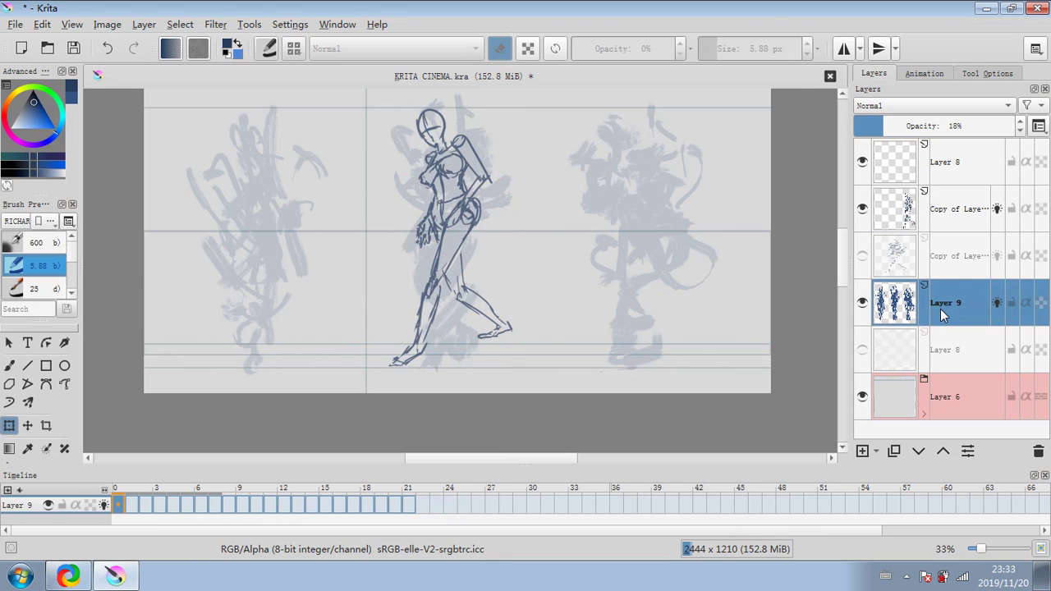
click(862, 256)
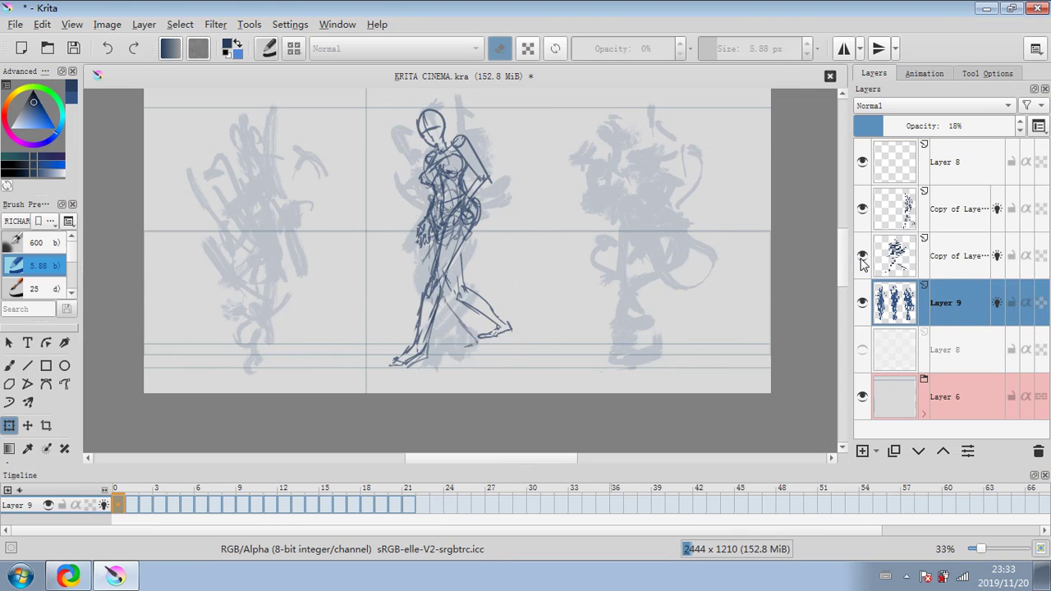
click(27, 426)
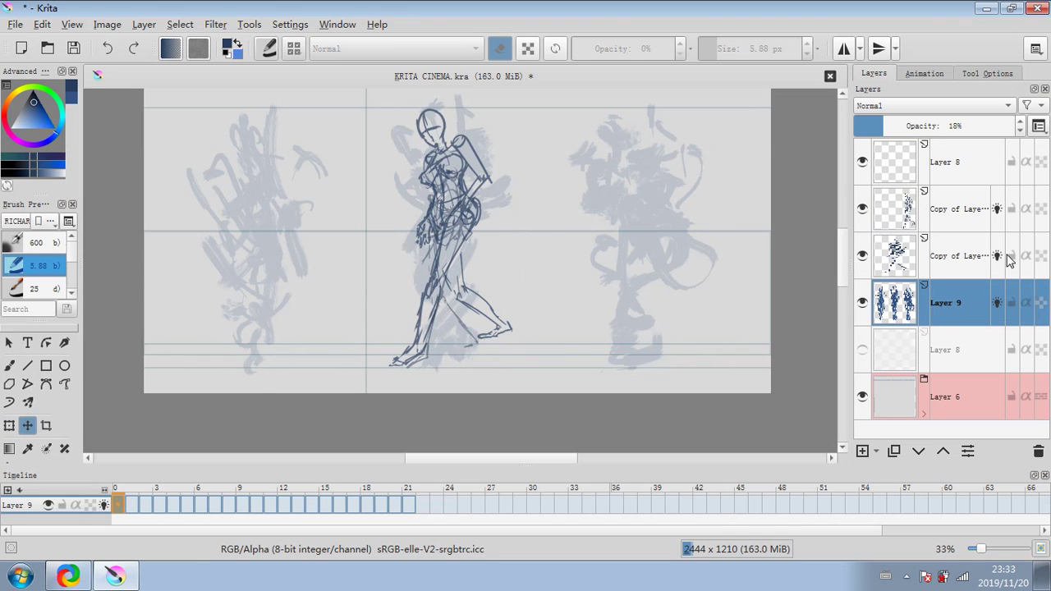
click(926, 257)
drag(539, 261, 614, 261)
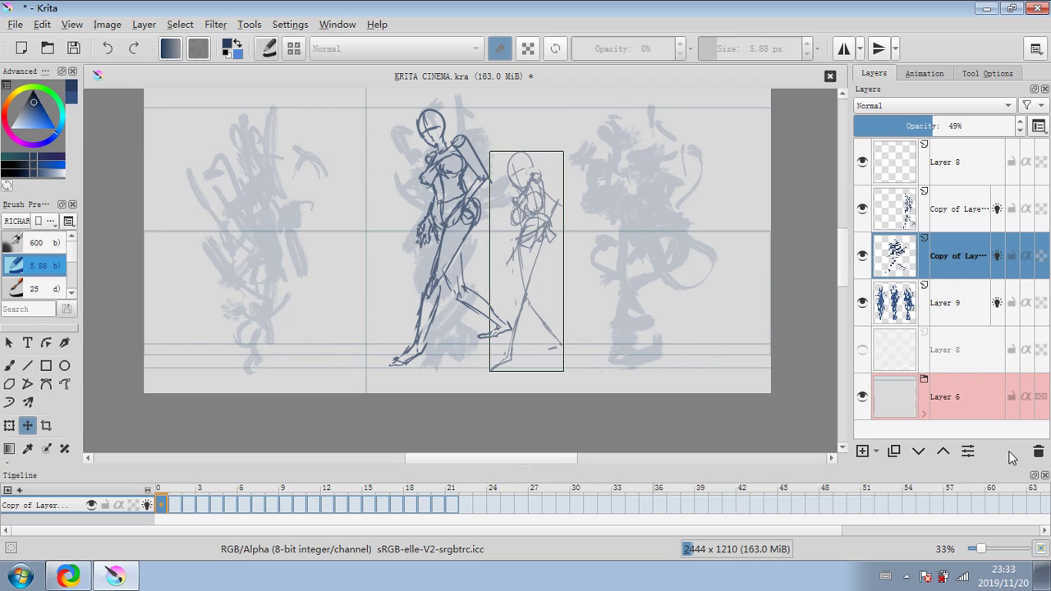
click(1039, 453)
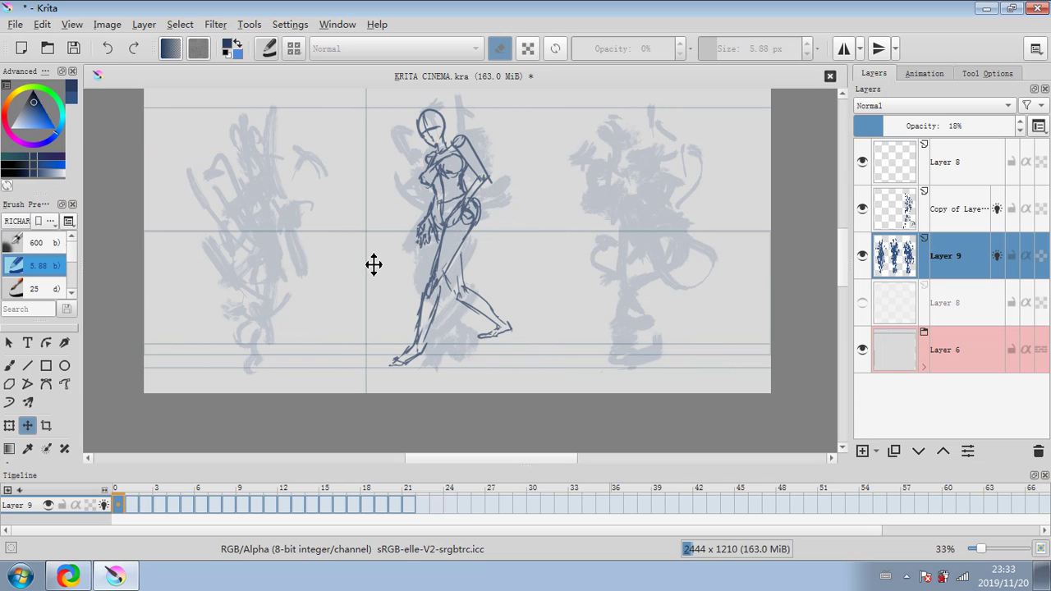
Duplicate the empty top Layer 8 three times, and reactivate the original Layer 8 for brush drawing.
click(942, 217)
click(950, 174)
click(893, 452)
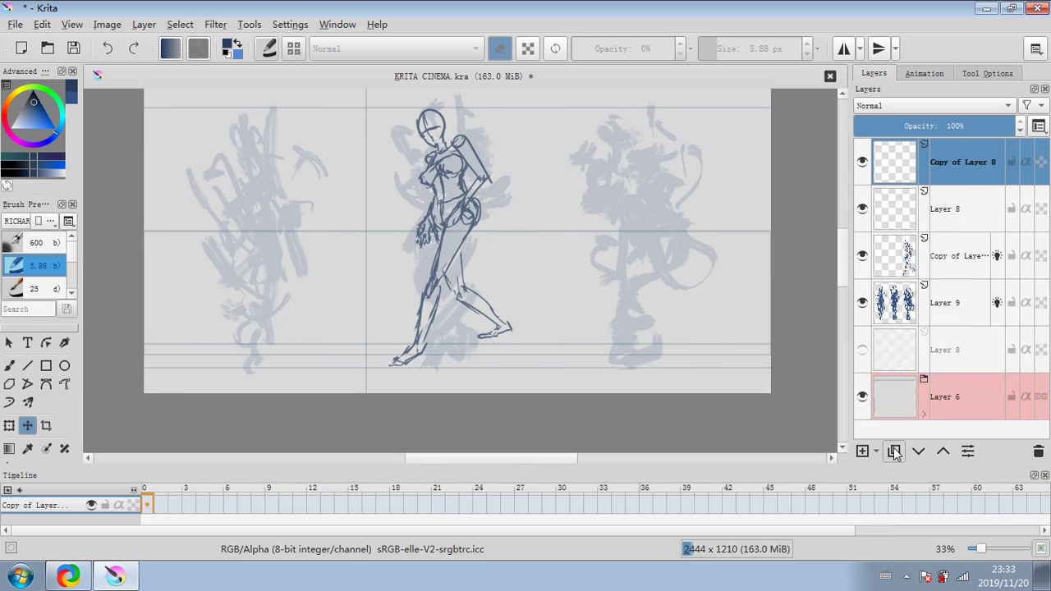
click(893, 452)
click(894, 451)
click(965, 306)
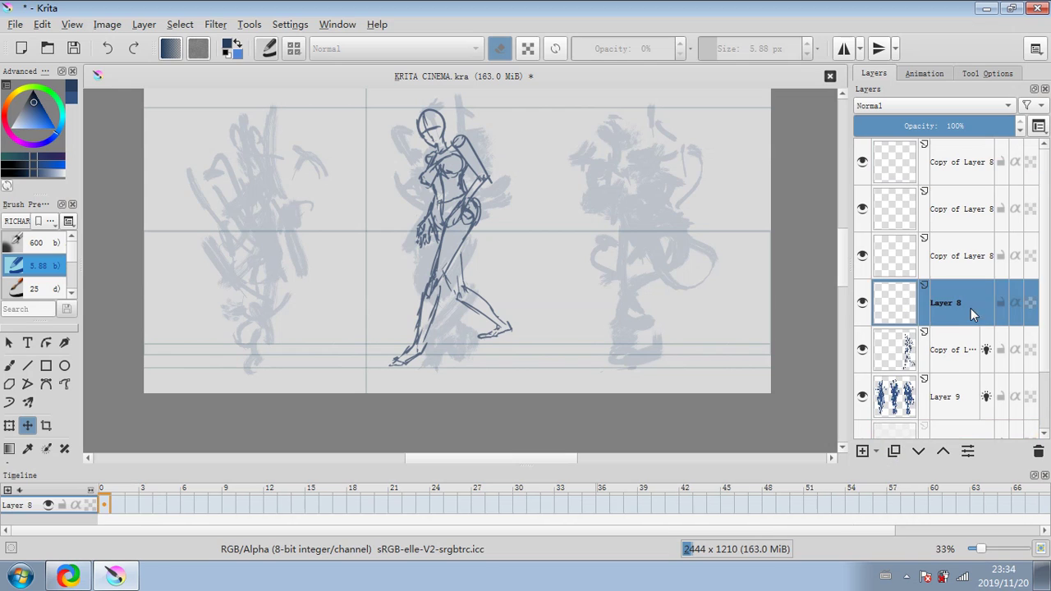
click(16, 367)
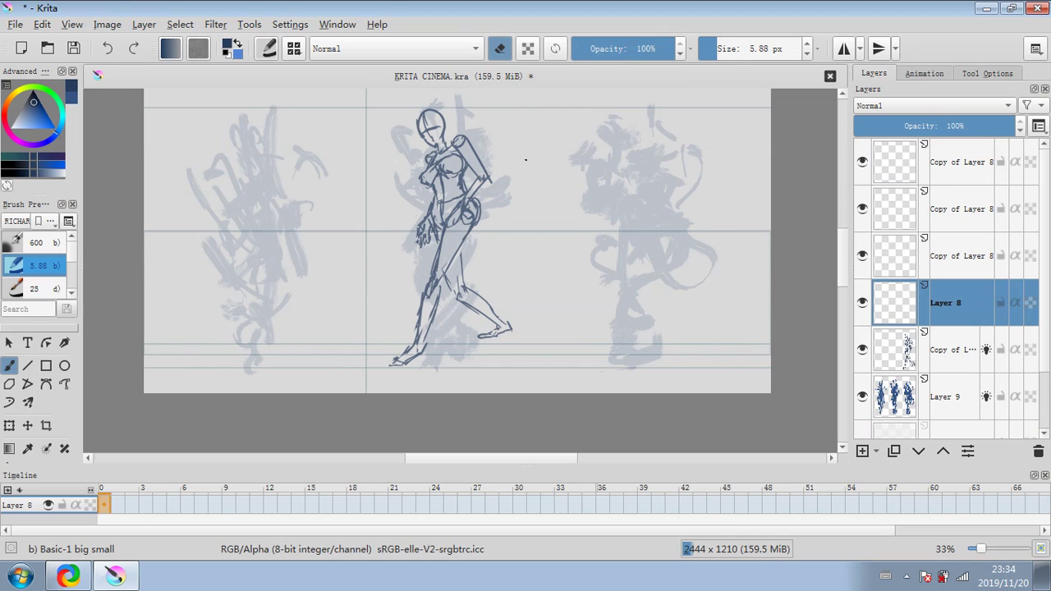
On the 71% opacity copy layer, try redrawing the walking figure's forward shin and foot with an 11.48 px brush.
click(916, 337)
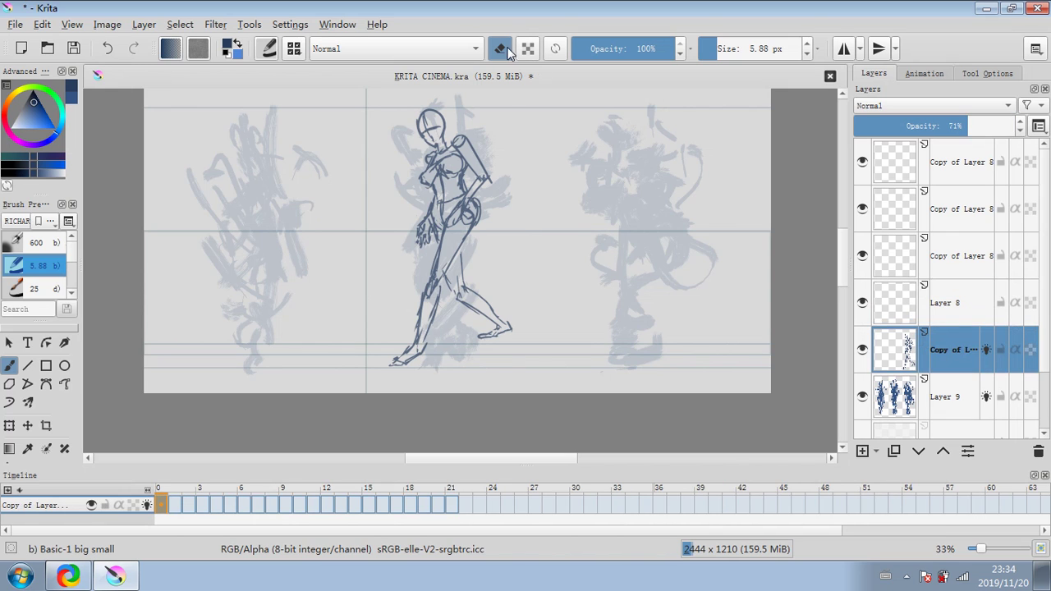
key(e)
drag(434, 215, 442, 226)
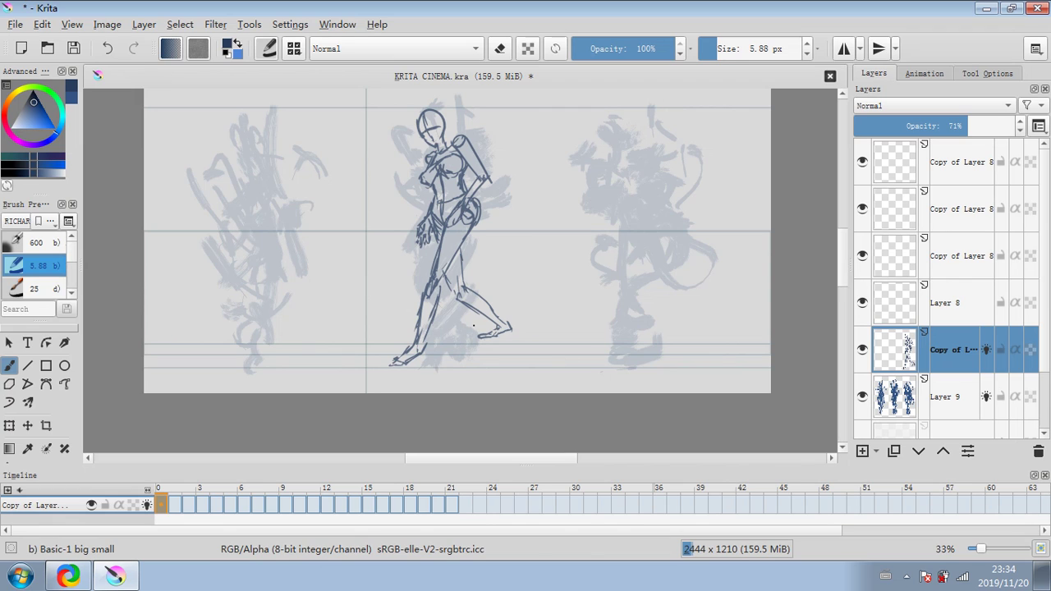
click(722, 49)
mouse_move(431, 287)
mouse_down()
mouse_move(416, 355)
mouse_move(436, 311)
mouse_up()
drag(438, 302, 427, 351)
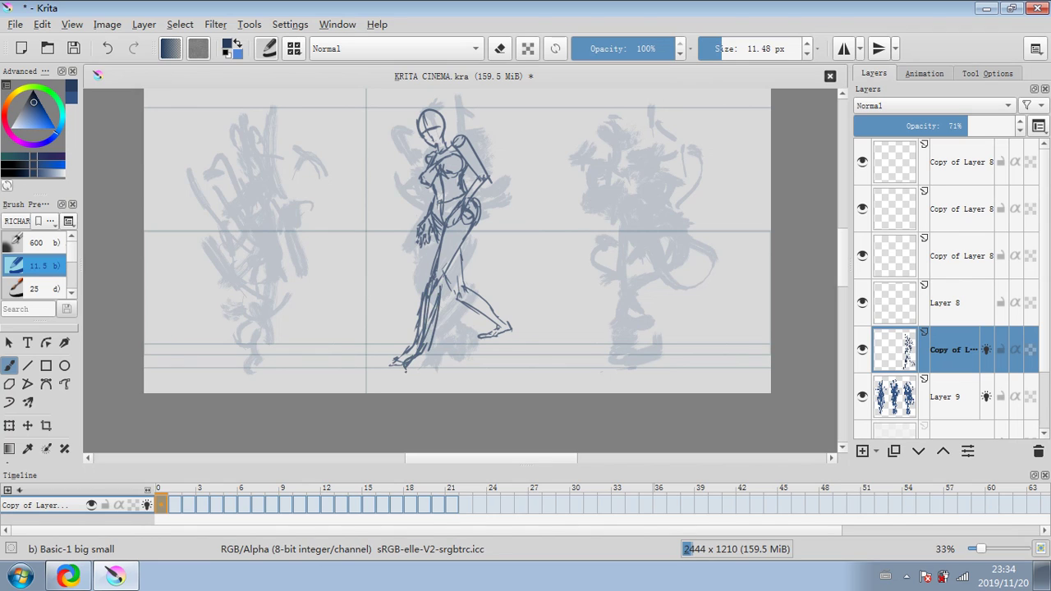
drag(405, 369, 429, 357)
Try erasing the old forward shin and foot lines and restating the inner thigh with a 4.53 px brush.
click(501, 48)
mouse_move(395, 363)
mouse_down()
mouse_move(431, 248)
mouse_move(436, 328)
mouse_move(437, 285)
mouse_up()
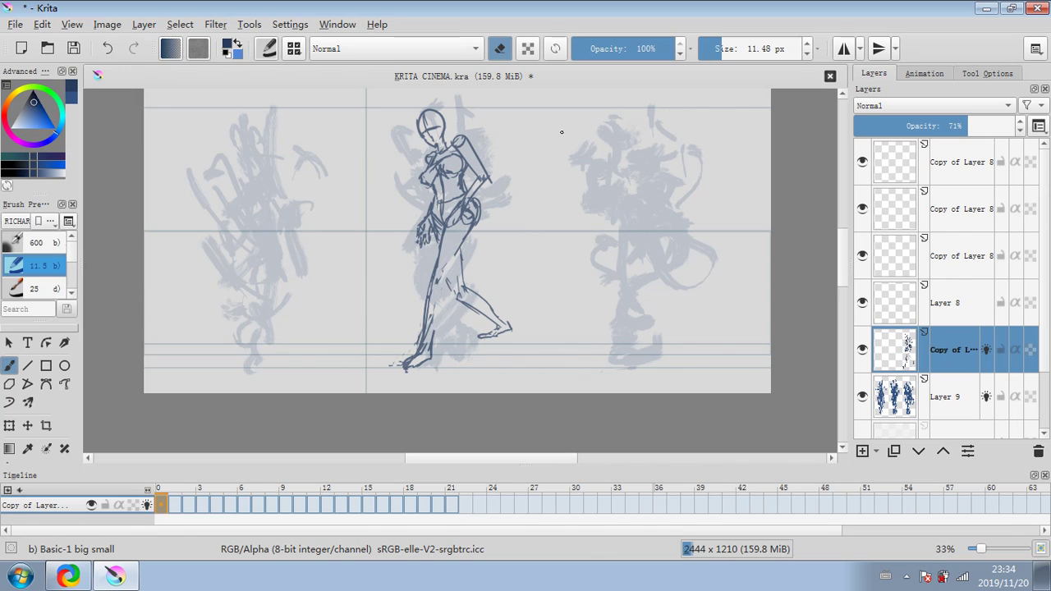
key(e)
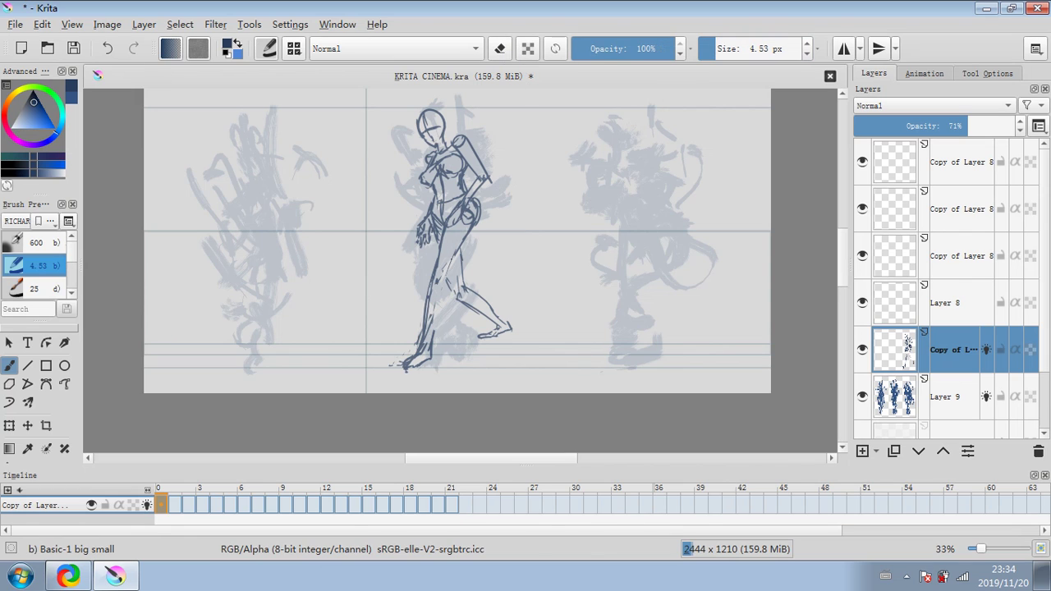
drag(457, 246, 437, 294)
Undo the forward leg rework while keeping the three duplicates of Layer 8.
click(110, 47)
click(111, 47)
click(110, 47)
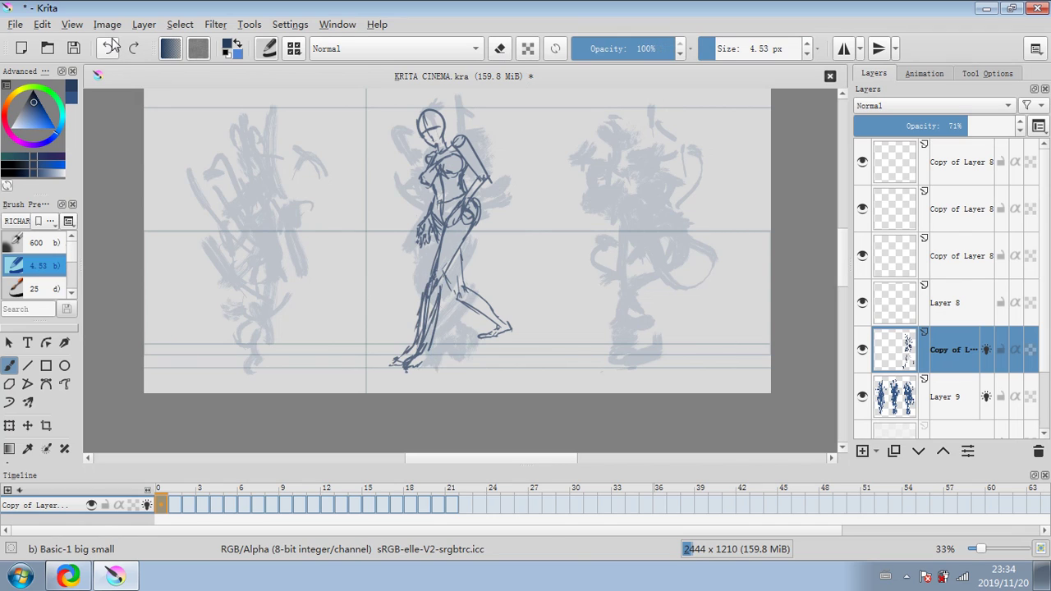
click(112, 46)
click(113, 46)
click(112, 48)
click(112, 47)
click(113, 48)
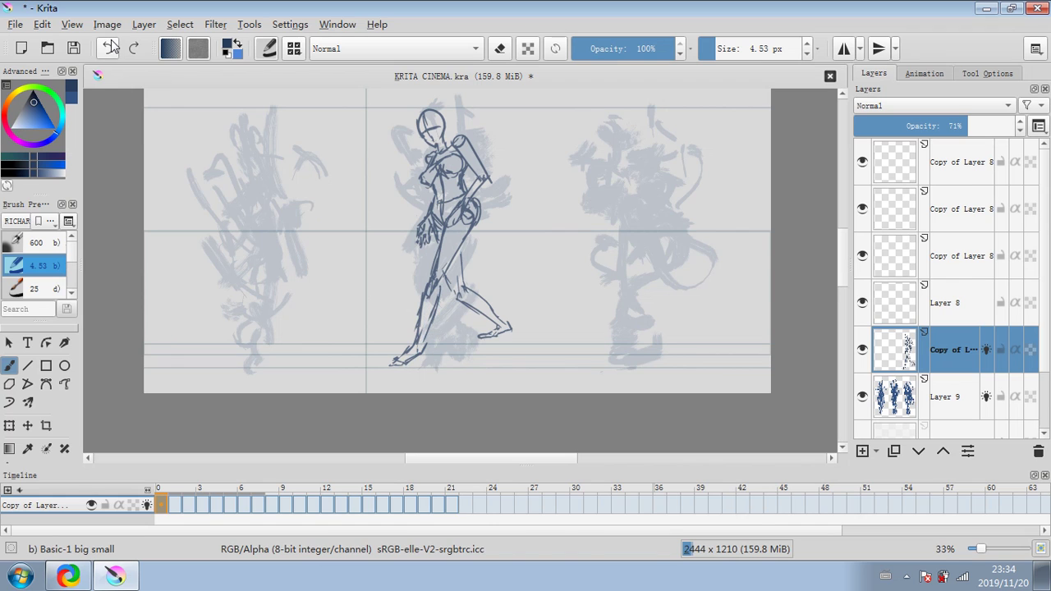
click(113, 47)
click(112, 47)
click(134, 49)
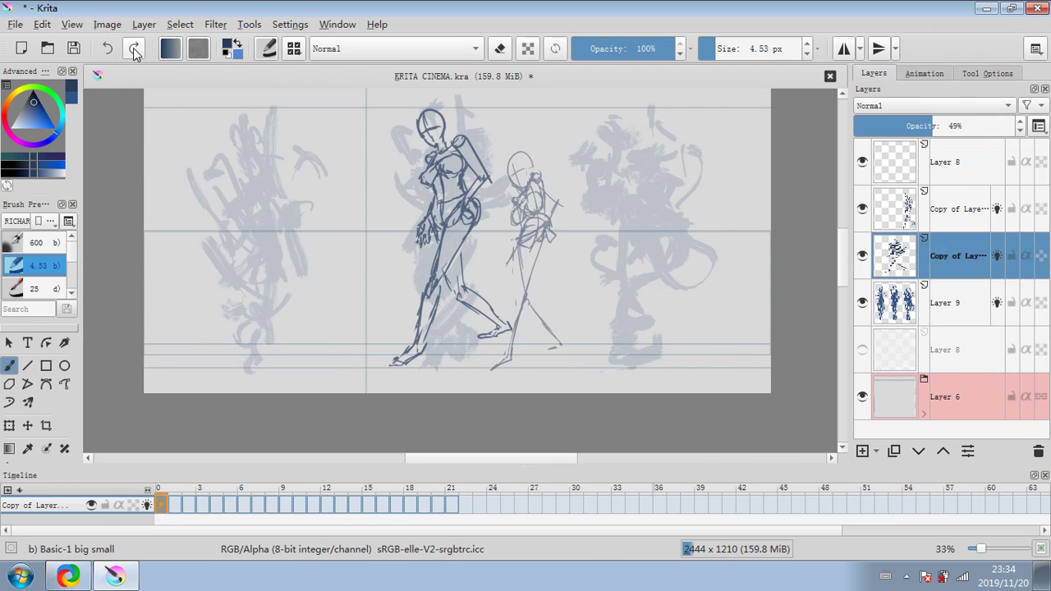
click(134, 48)
click(134, 48)
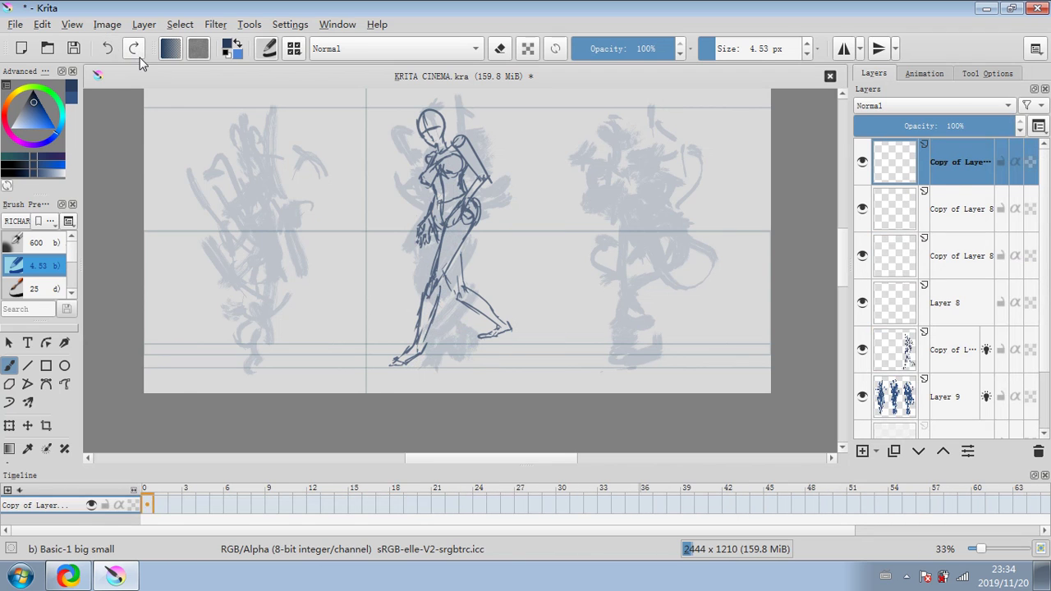
On the original Layer 8, sketch an oval head, raised arm, shoulder line and torso over the left silhouette.
click(942, 349)
click(957, 308)
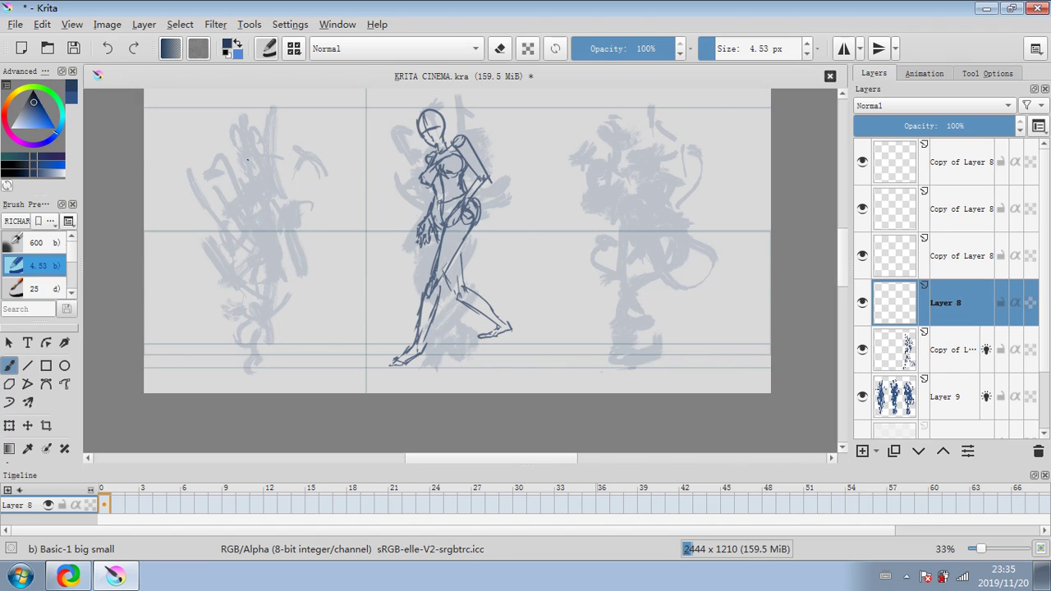
drag(248, 170, 259, 148)
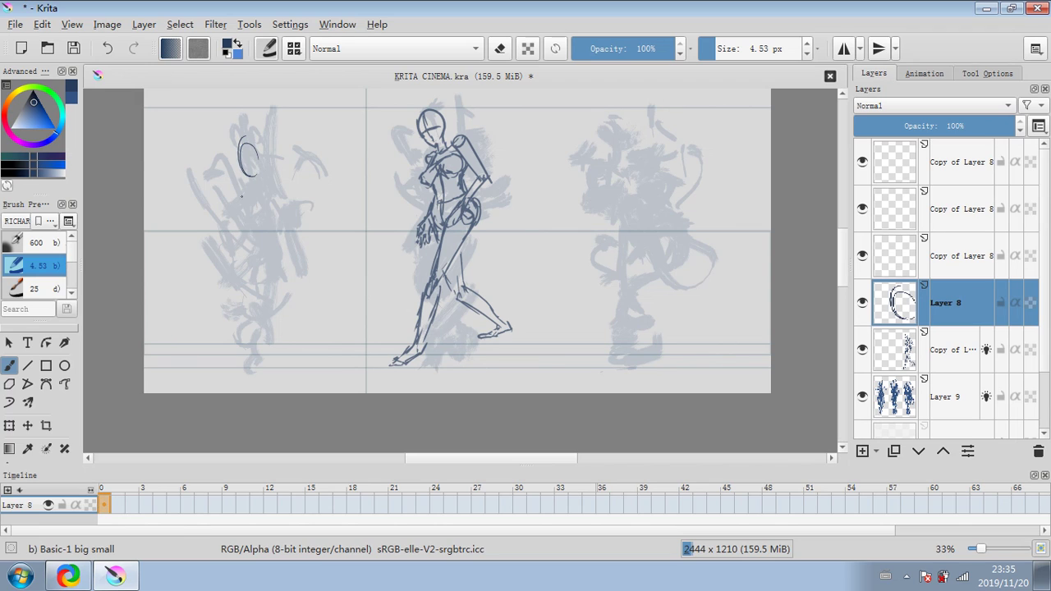
mouse_move(228, 198)
mouse_down()
mouse_move(277, 156)
mouse_move(256, 168)
mouse_move(248, 194)
mouse_move(271, 122)
mouse_up()
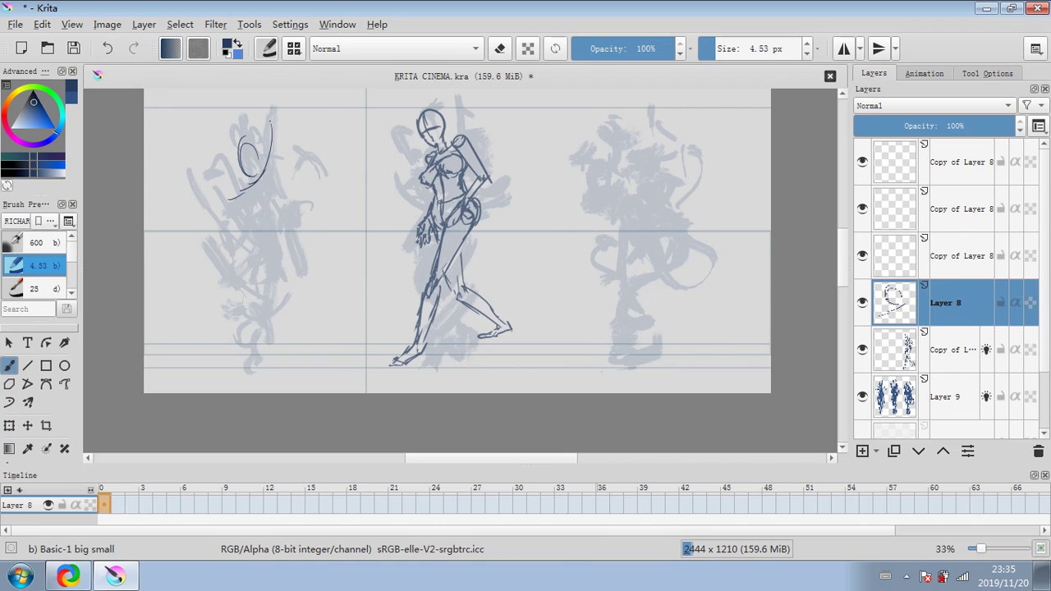
mouse_move(285, 210)
mouse_down()
mouse_move(293, 205)
mouse_move(269, 179)
mouse_up()
mouse_move(256, 183)
mouse_down()
mouse_move(258, 255)
mouse_move(269, 252)
mouse_up()
mouse_move(240, 188)
mouse_down()
mouse_move(271, 240)
mouse_move(265, 180)
mouse_move(274, 211)
mouse_move(268, 193)
mouse_move(238, 192)
mouse_move(271, 179)
mouse_move(278, 111)
mouse_up()
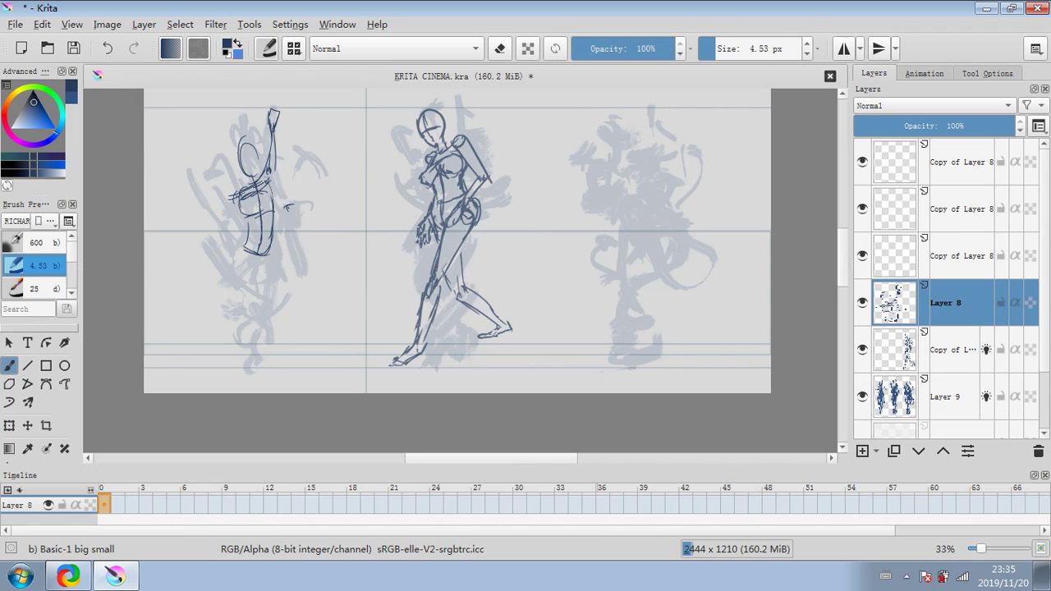
Add the left figure's lowered arm with a rounded hand, and reinforce its shoulders and torso sides.
mouse_move(289, 207)
mouse_down()
mouse_move(287, 217)
mouse_move(285, 206)
mouse_up()
mouse_move(280, 198)
mouse_down()
mouse_move(281, 213)
mouse_move(237, 217)
mouse_move(241, 240)
mouse_up()
drag(238, 193, 234, 205)
mouse_move(272, 234)
mouse_down()
mouse_move(270, 253)
mouse_move(250, 244)
mouse_move(265, 281)
mouse_up()
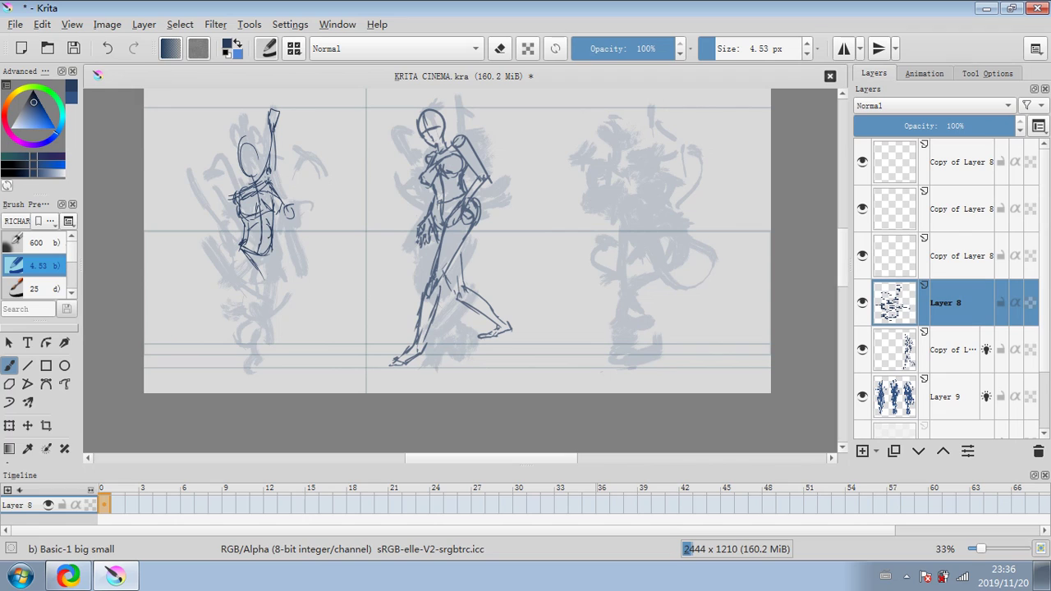
Sketch the left figure's pelvis and tapering thighs, with a long leg line running down past the ground lines.
mouse_move(245, 256)
mouse_down()
mouse_move(246, 291)
mouse_move(239, 196)
mouse_move(252, 288)
mouse_up()
drag(246, 255, 272, 385)
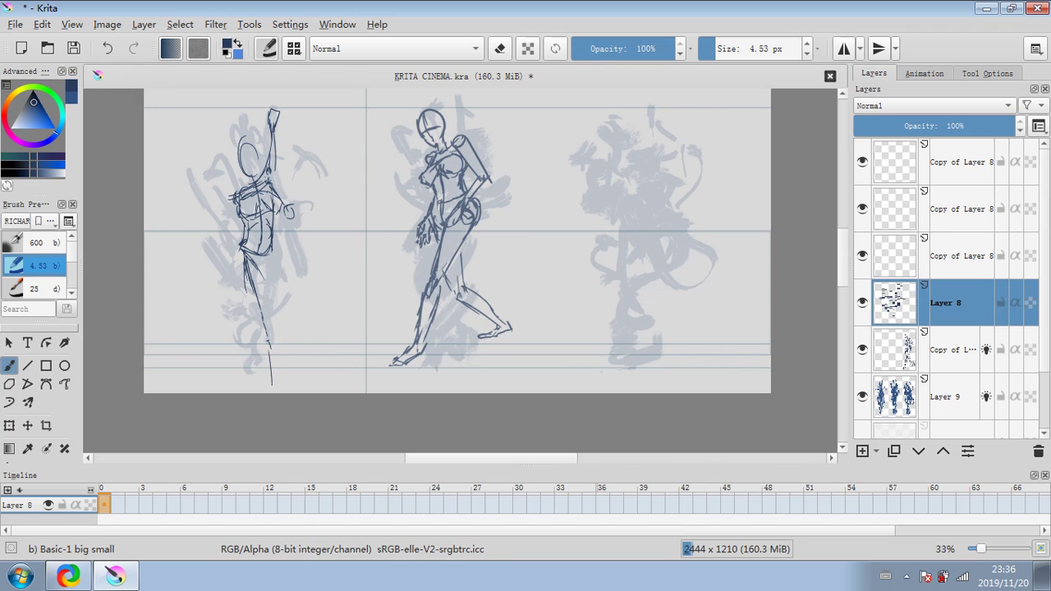
drag(241, 251, 252, 316)
drag(241, 286, 262, 334)
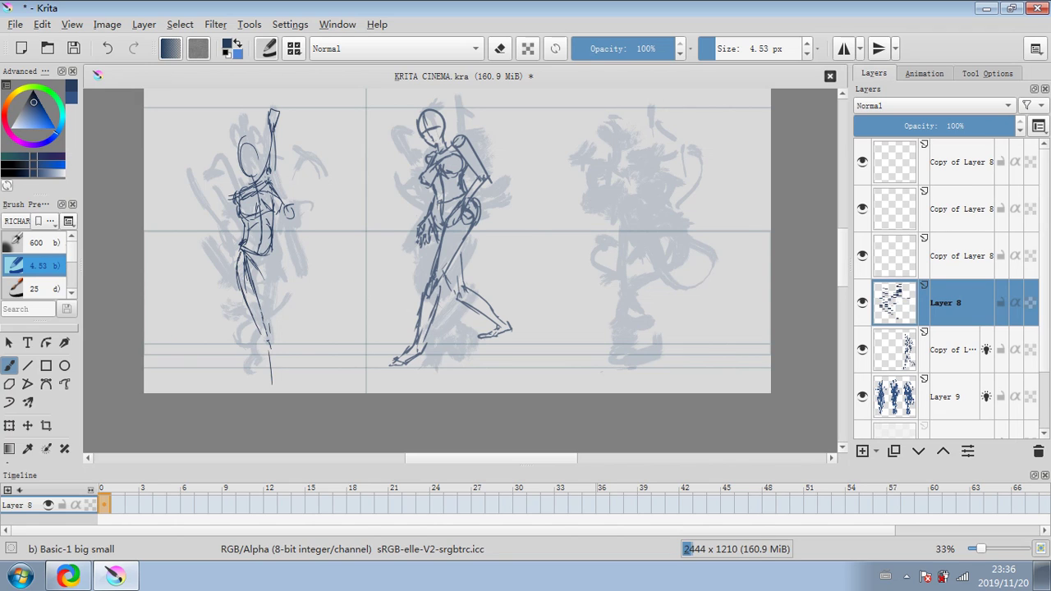
mouse_move(263, 281)
mouse_down()
mouse_move(271, 344)
mouse_move(269, 315)
mouse_up()
mouse_move(261, 260)
mouse_down()
mouse_move(272, 272)
mouse_move(277, 246)
mouse_move(243, 246)
mouse_move(276, 257)
mouse_up()
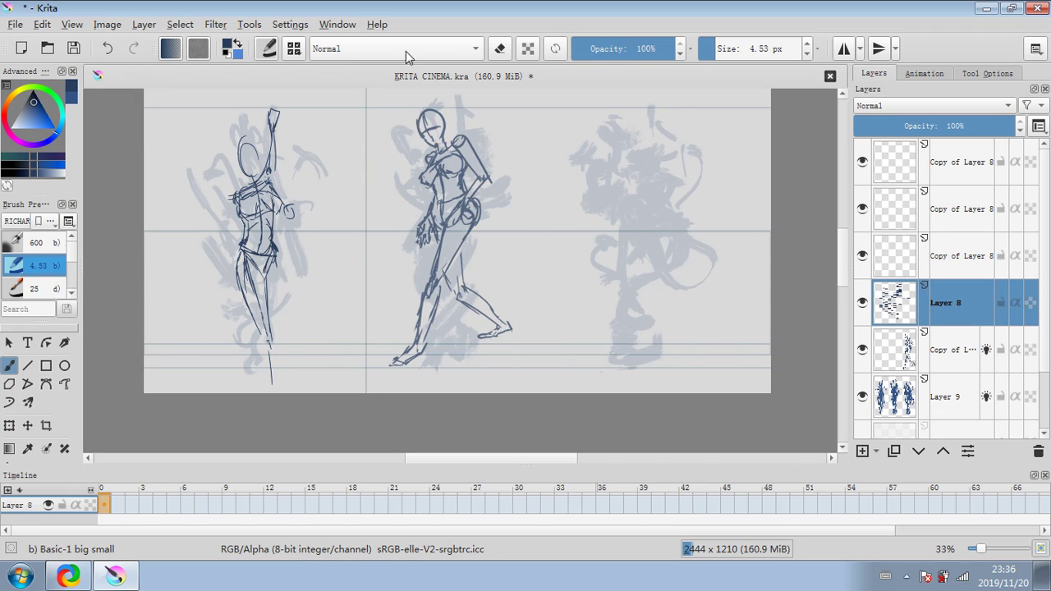
Draw the left figure's chest, belly and hip contours, and erase excess lines across its upper chest.
click(499, 49)
key(e)
drag(249, 222, 245, 239)
drag(249, 221, 280, 196)
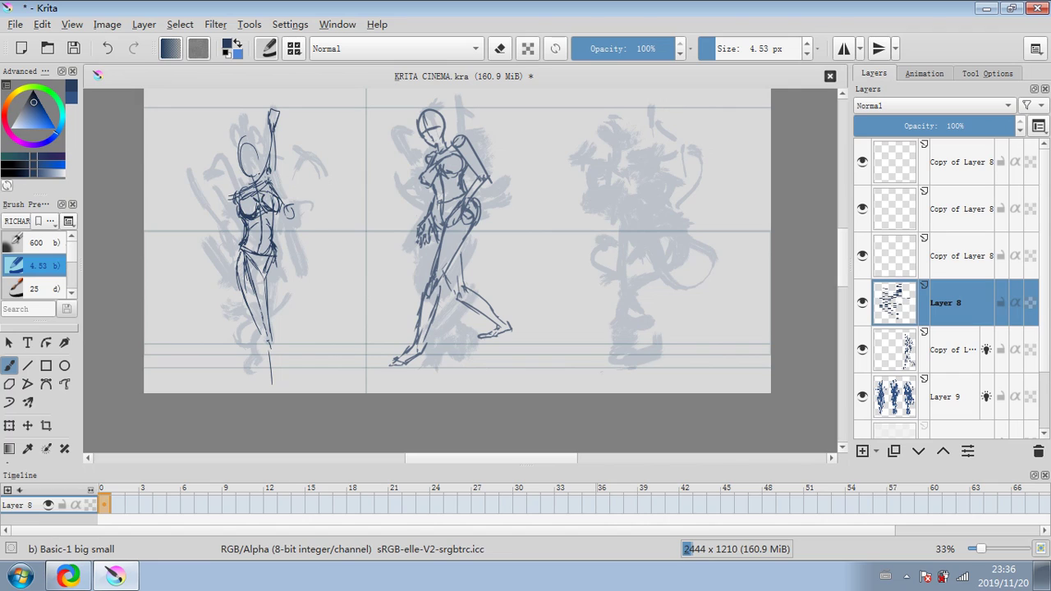
drag(251, 233, 261, 224)
mouse_move(254, 272)
mouse_down()
mouse_move(264, 266)
mouse_move(265, 211)
mouse_move(262, 220)
mouse_up()
click(498, 51)
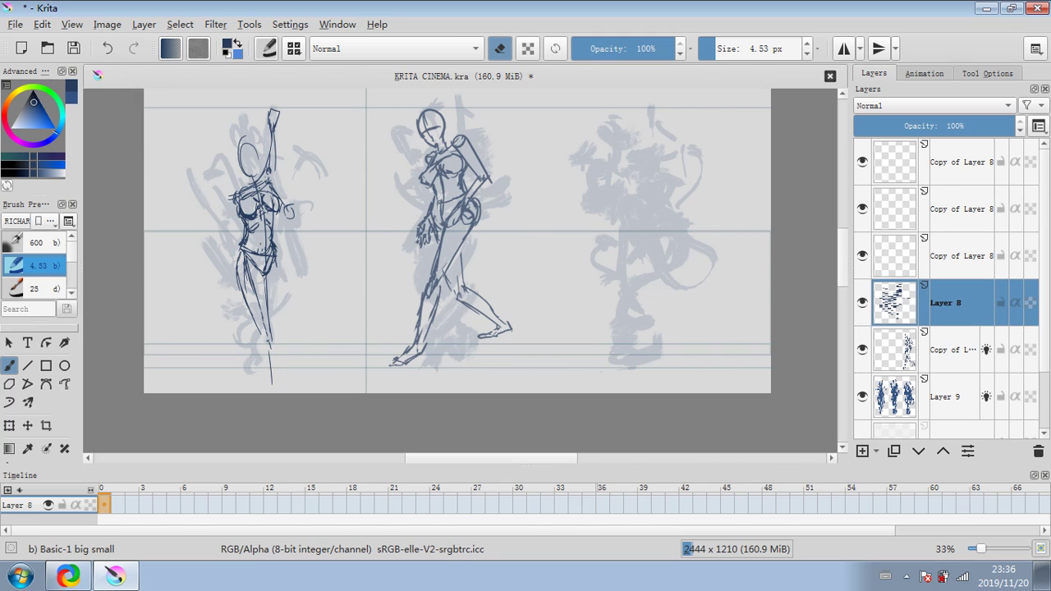
drag(251, 195, 266, 177)
click(499, 49)
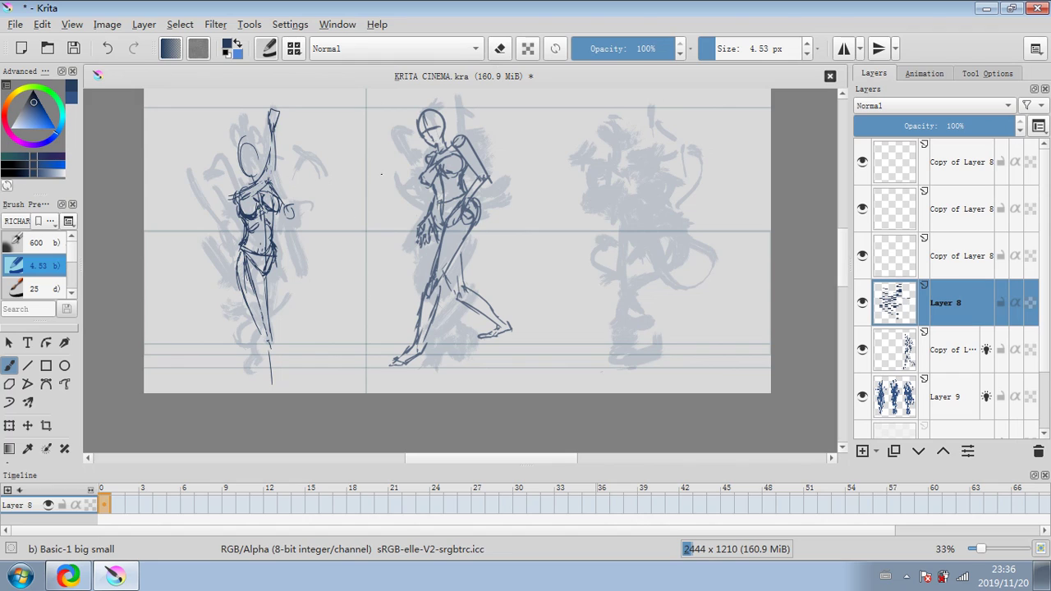
Reinforce the left figure's lowered hand and sketch a bucket-like container hanging beneath it.
drag(288, 206, 294, 213)
mouse_move(289, 209)
mouse_down()
mouse_move(299, 218)
mouse_move(289, 203)
mouse_up()
drag(297, 224, 300, 257)
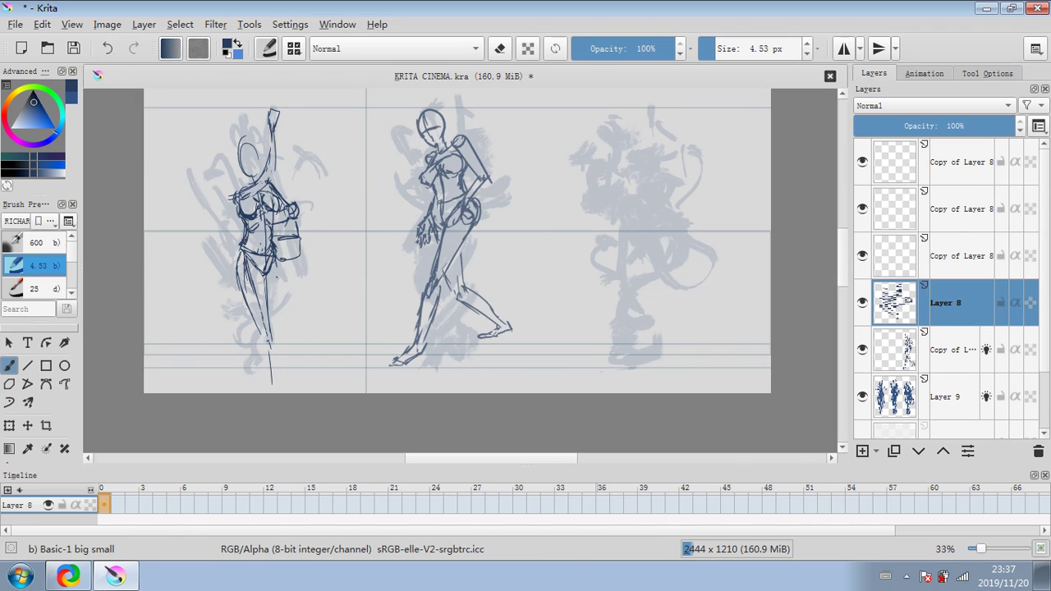
Sketch the left figure's crossed lower legs down past the ground lines, and erase excess construction lines from its thighs and shins.
drag(276, 278, 265, 388)
drag(271, 342, 274, 385)
drag(269, 320, 271, 338)
mouse_move(254, 278)
mouse_down()
mouse_move(242, 286)
mouse_move(257, 291)
mouse_move(260, 355)
mouse_move(244, 378)
mouse_up()
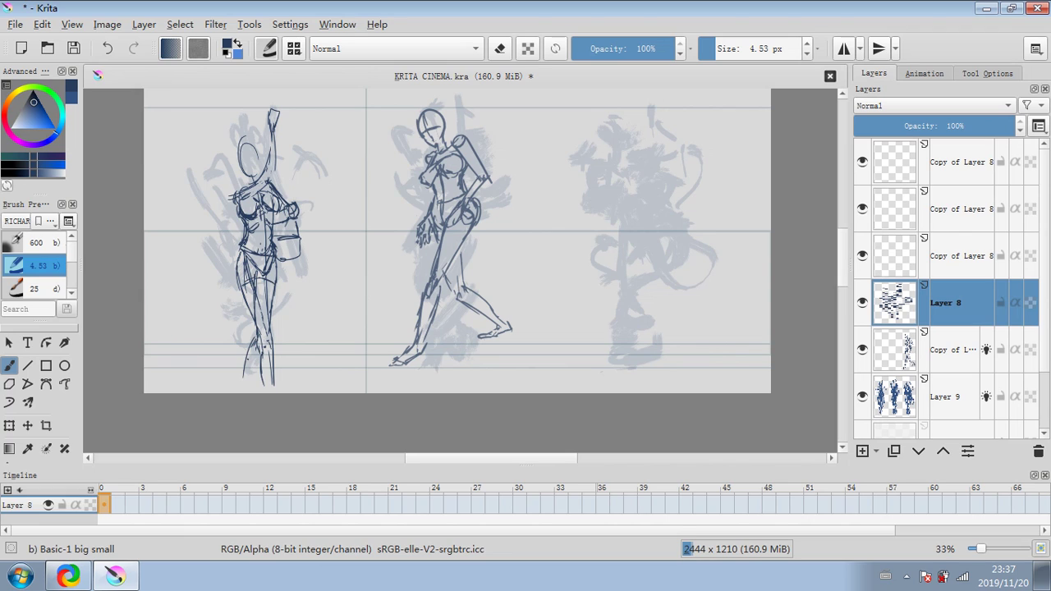
click(494, 54)
mouse_move(242, 277)
mouse_down()
mouse_move(246, 288)
mouse_move(247, 276)
mouse_up()
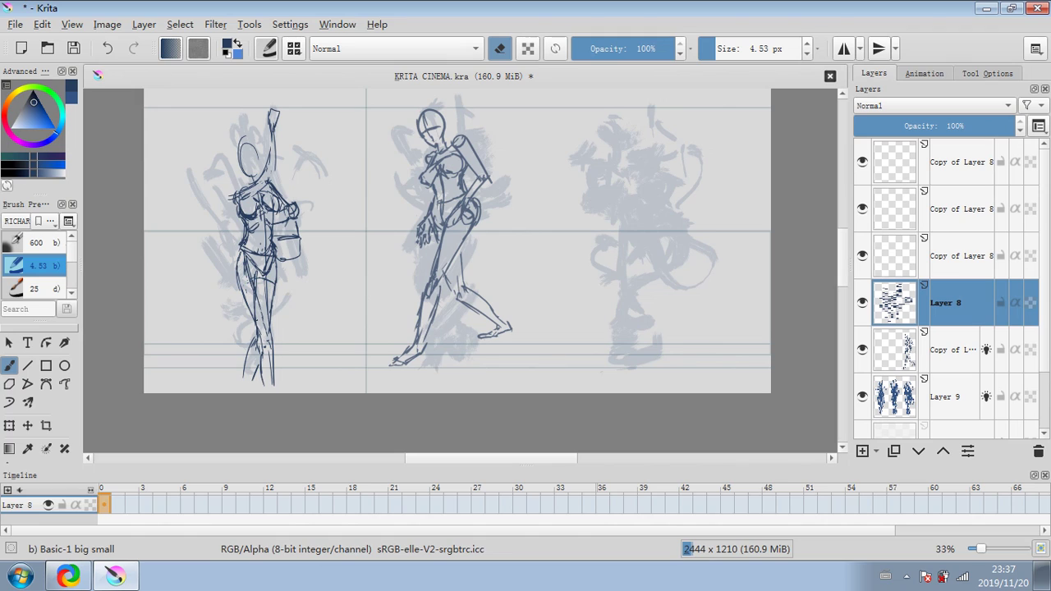
mouse_move(256, 320)
mouse_down()
mouse_move(250, 263)
mouse_move(258, 304)
mouse_move(251, 273)
mouse_up()
drag(265, 339, 266, 326)
With a 9.34 px brush, reinforce the left figure's torso side, brief line and raised arm, and define its raised hand.
click(724, 52)
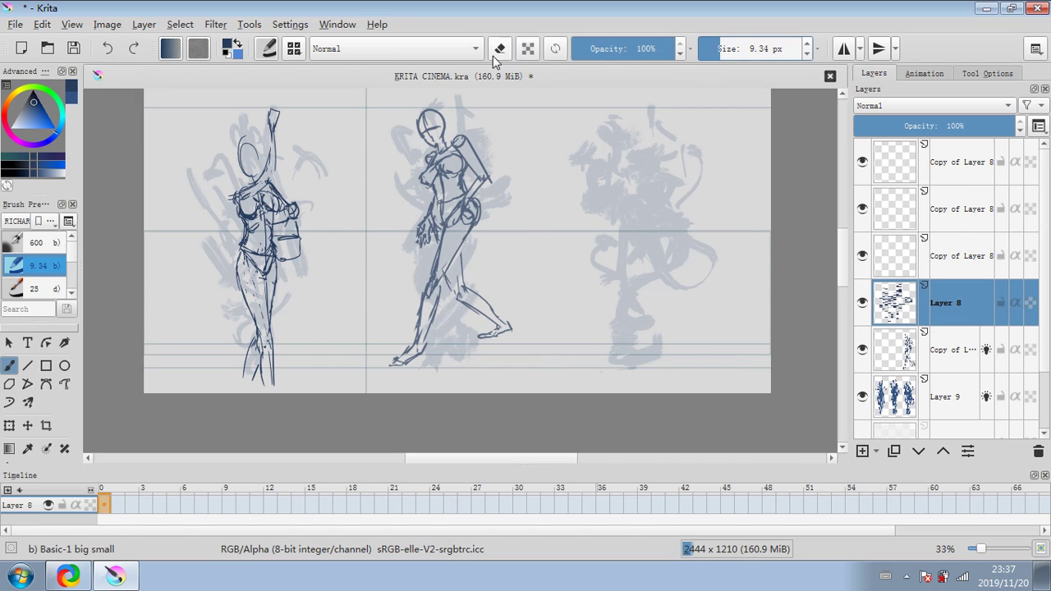
mouse_move(235, 256)
mouse_down()
mouse_move(239, 280)
mouse_move(229, 193)
mouse_up()
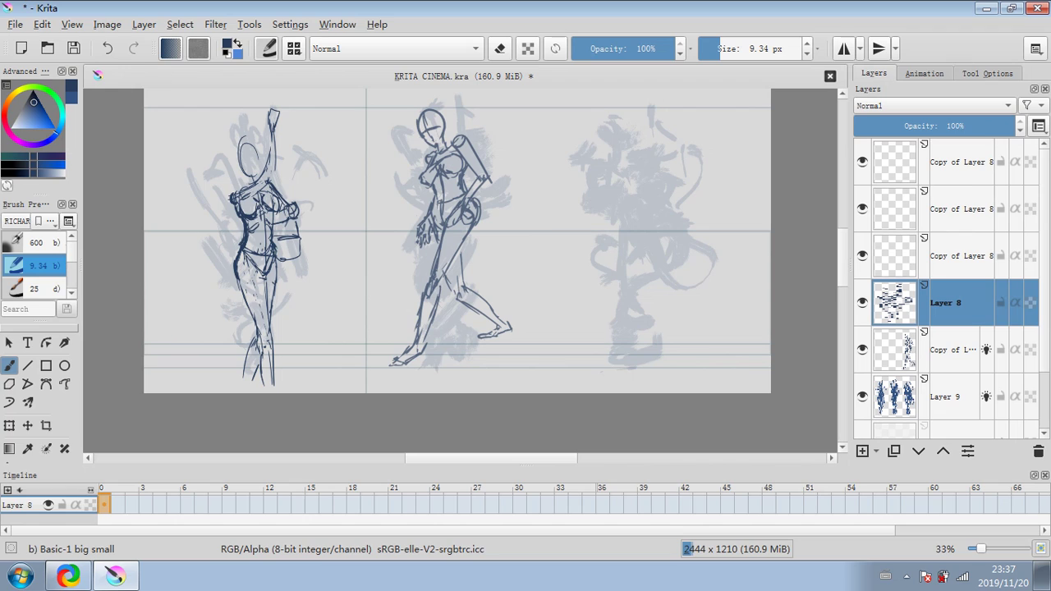
mouse_move(242, 256)
mouse_down()
mouse_move(276, 262)
mouse_move(264, 278)
mouse_up()
mouse_move(246, 195)
mouse_down()
mouse_move(271, 179)
mouse_move(247, 188)
mouse_move(271, 176)
mouse_move(271, 134)
mouse_move(269, 180)
mouse_up()
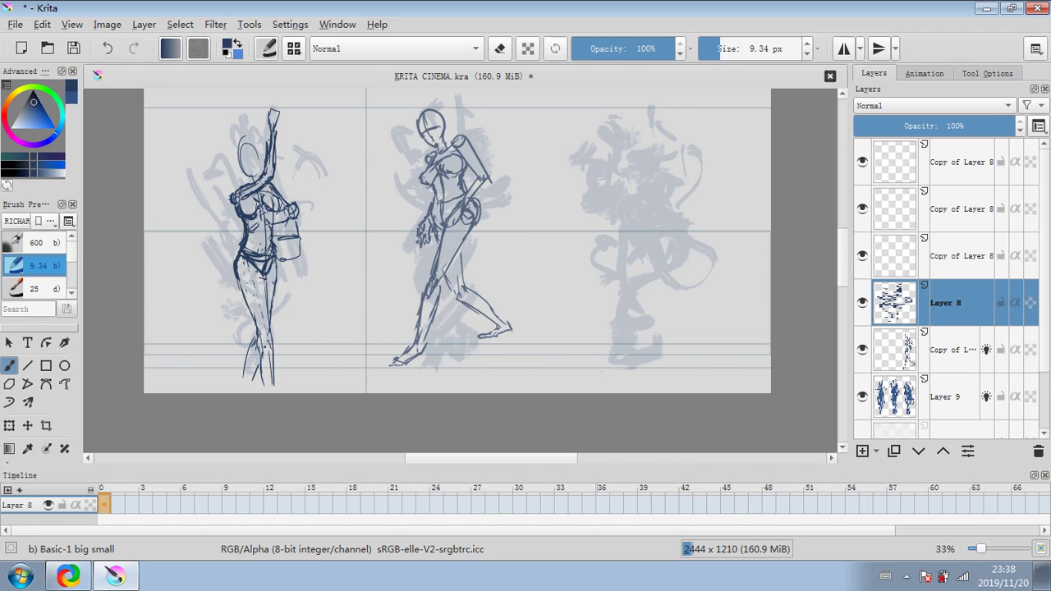
drag(268, 142, 266, 111)
drag(266, 110, 281, 123)
Draw wavy shoulder-length hair around the left figure's head and suggest its facial features.
click(704, 49)
click(719, 48)
mouse_move(239, 172)
mouse_down()
mouse_move(250, 180)
mouse_move(237, 174)
mouse_move(257, 144)
mouse_move(257, 178)
mouse_move(231, 190)
mouse_move(221, 159)
mouse_move(232, 139)
mouse_move(259, 132)
mouse_up()
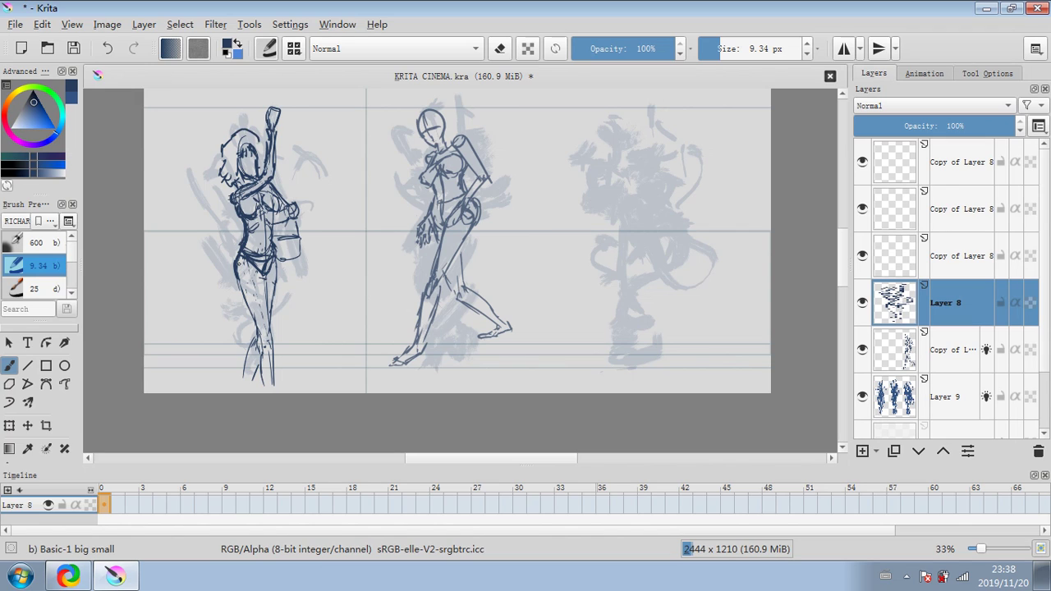
Strengthen the left figure's leg contours down to the canvas edge, and draw a horizontal overhead bar gripped by its raised hand.
drag(230, 271, 248, 305)
drag(259, 371, 274, 395)
drag(244, 374, 232, 390)
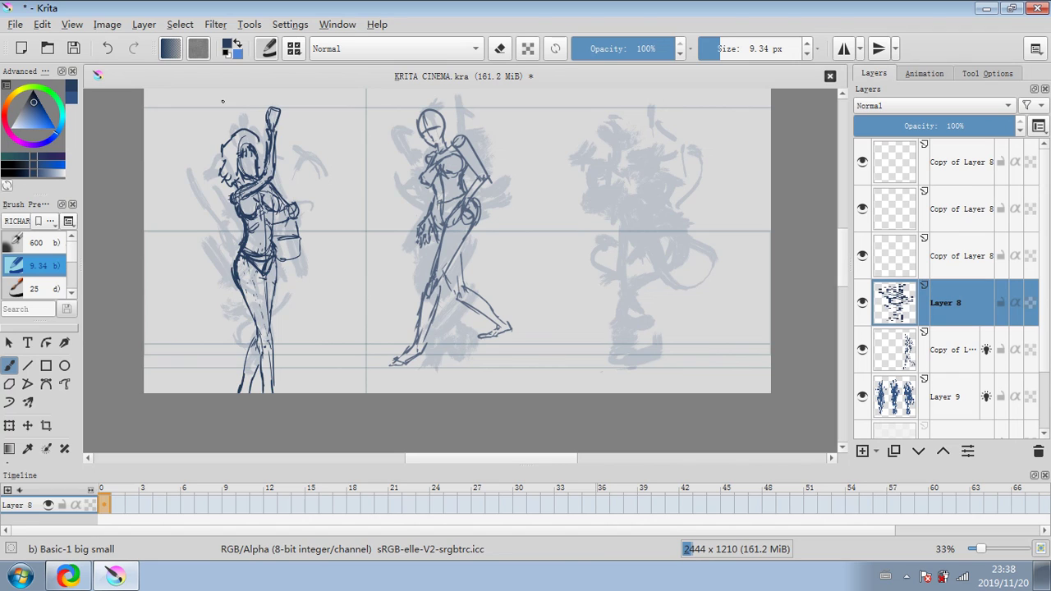
mouse_move(268, 112)
mouse_down()
mouse_move(278, 110)
mouse_move(265, 123)
mouse_move(230, 115)
mouse_move(312, 117)
mouse_move(187, 113)
mouse_move(341, 110)
mouse_up()
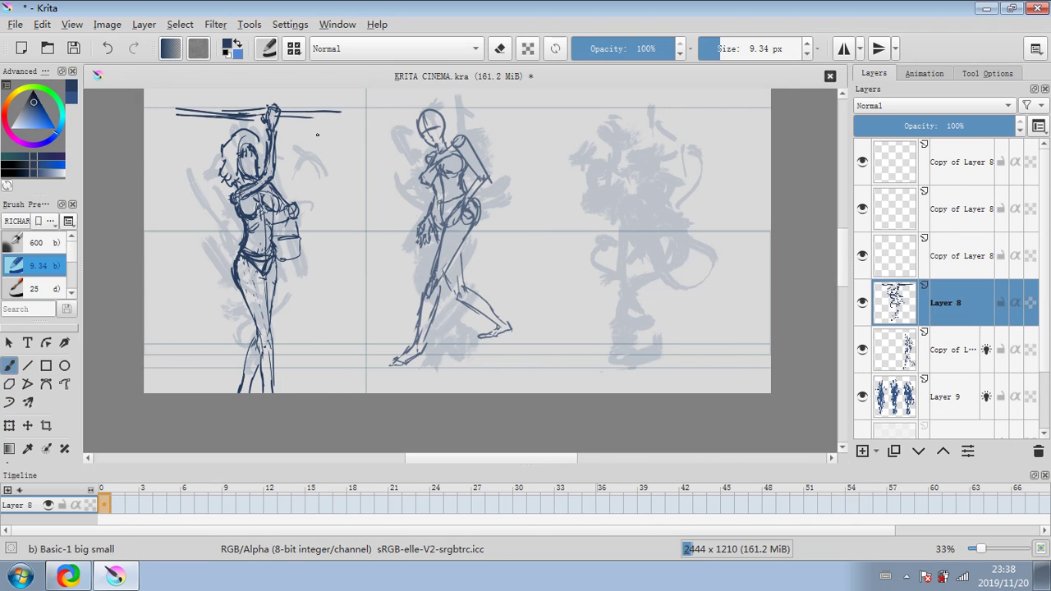
Erase heavy and stray lines from the left figure's chest, belly and waist.
mouse_move(236, 212)
mouse_down()
mouse_move(244, 227)
mouse_move(248, 217)
mouse_up()
key(e)
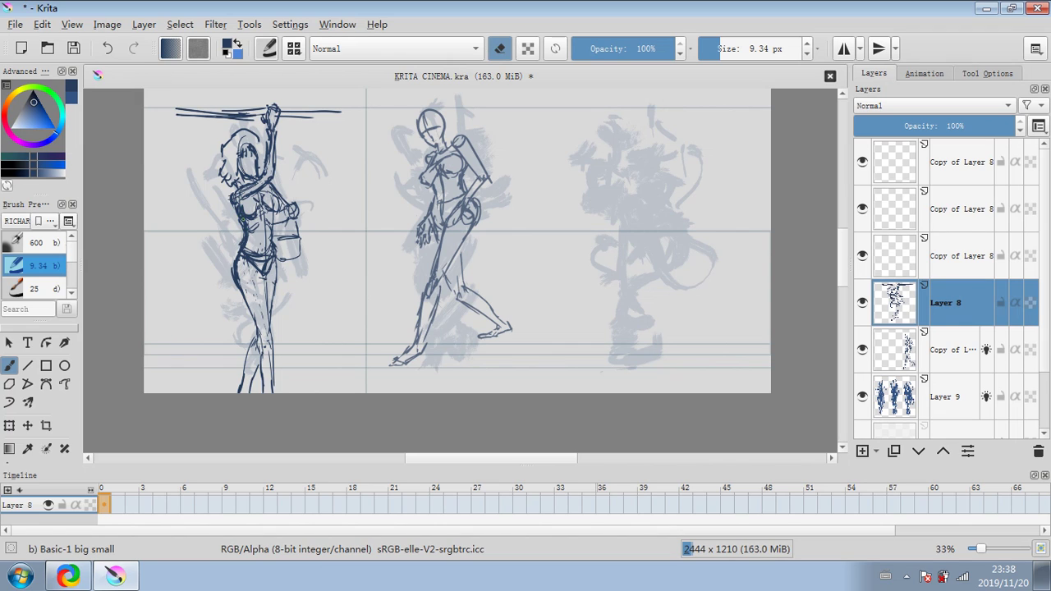
drag(242, 209, 243, 222)
drag(247, 232, 263, 262)
mouse_move(270, 224)
mouse_down()
mouse_move(256, 216)
mouse_move(262, 201)
mouse_up()
click(500, 50)
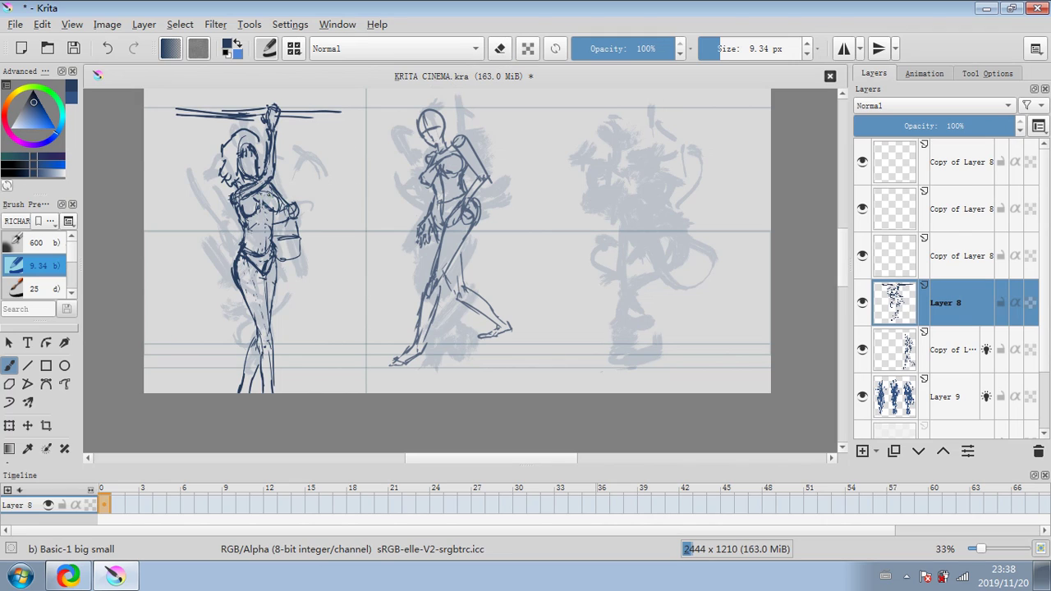
Strengthen the left figure's lowered arm, fill the lower part of the bucket dark, and clean up the hand holding it with the eraser.
mouse_move(268, 195)
mouse_down()
mouse_move(272, 247)
mouse_move(241, 247)
mouse_move(270, 213)
mouse_move(276, 254)
mouse_move(288, 241)
mouse_move(280, 258)
mouse_move(298, 251)
mouse_move(299, 199)
mouse_move(289, 212)
mouse_move(300, 212)
mouse_move(287, 206)
mouse_up()
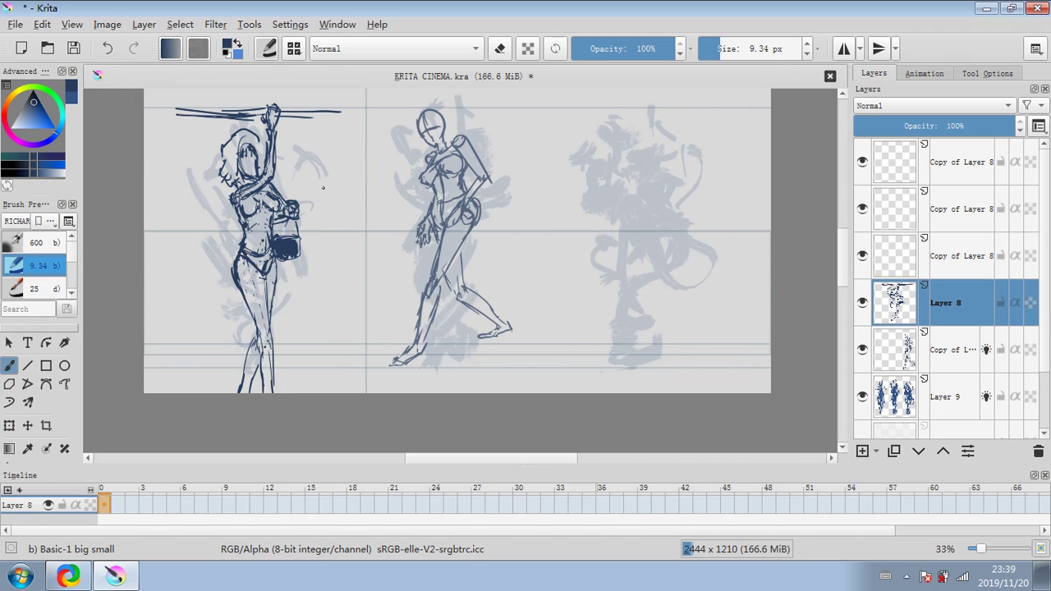
click(499, 49)
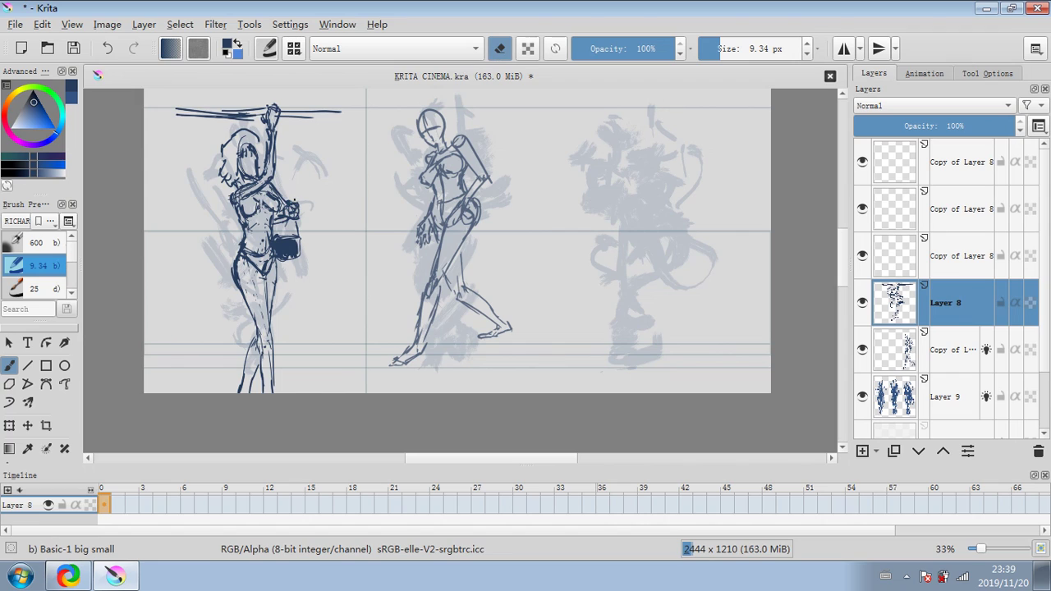
drag(299, 212, 272, 222)
key(e)
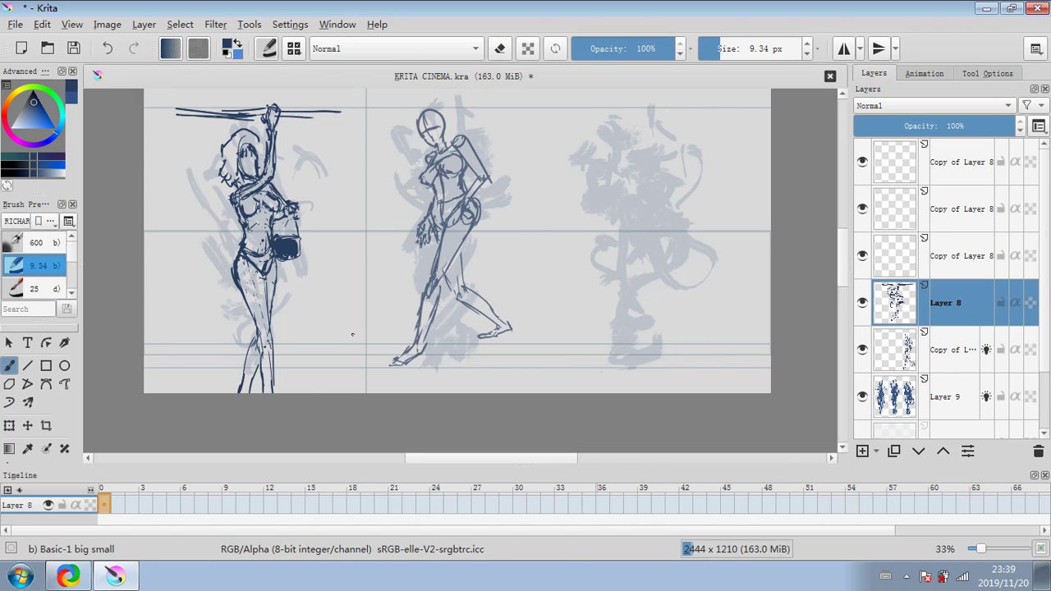
Transform the left figure on Layer 8, scaling it down and moving it up so its legs end near the ground lines.
click(9, 424)
drag(341, 104, 345, 168)
drag(298, 222, 294, 169)
drag(348, 311, 356, 348)
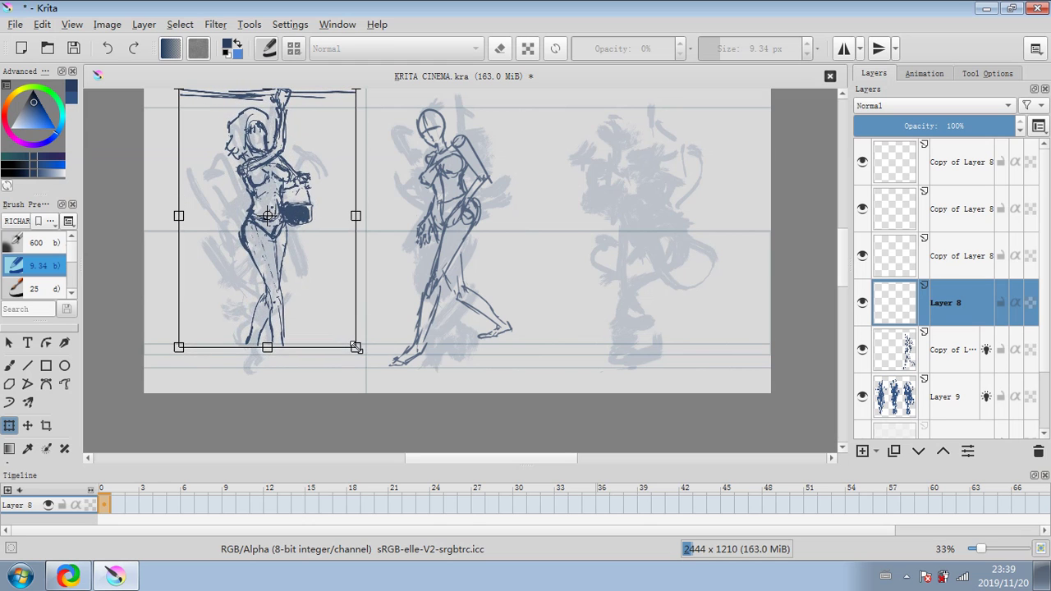
Set the opacity of the copied layer directly below Layer 8 to 57%, and Layer 8's opacity to 68%.
click(933, 350)
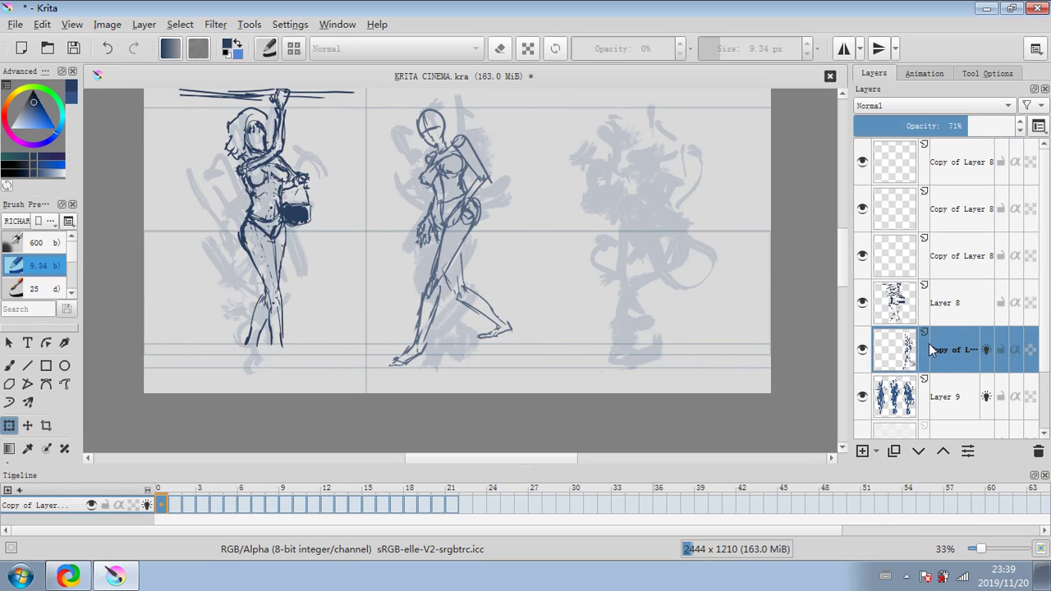
click(180, 24)
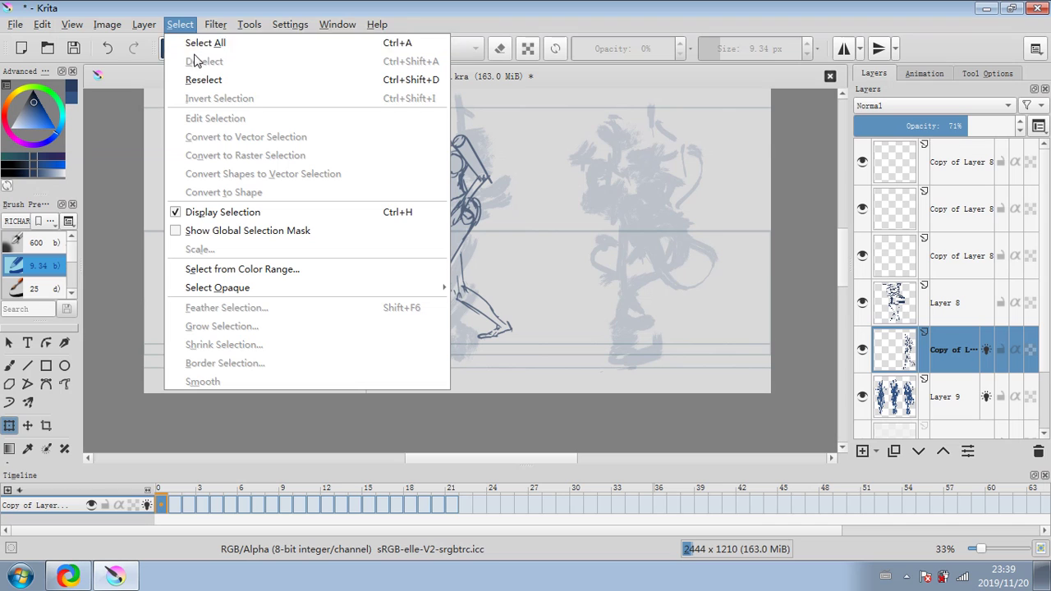
click(9, 367)
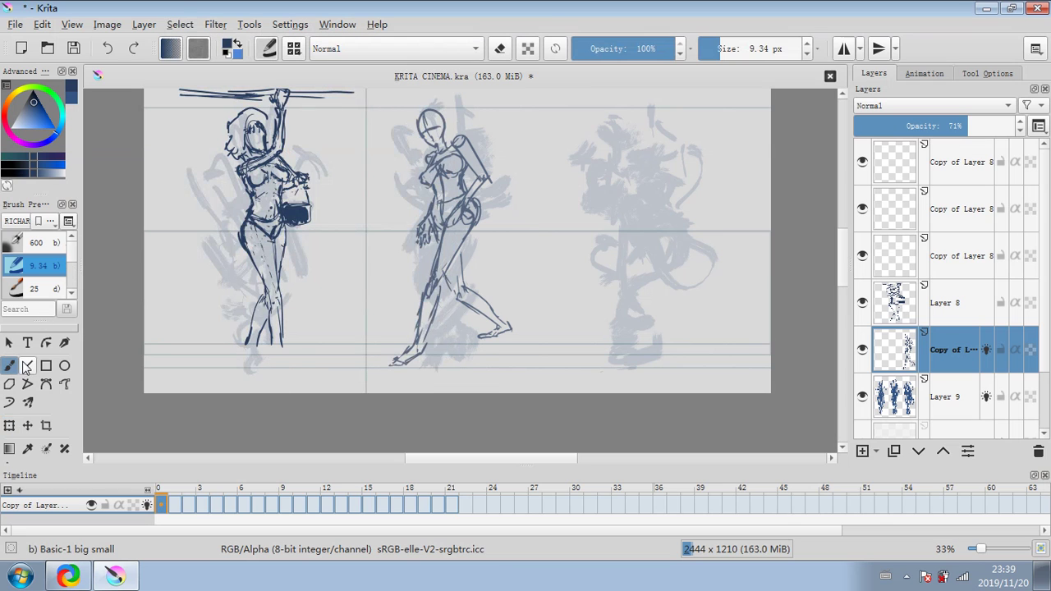
click(946, 125)
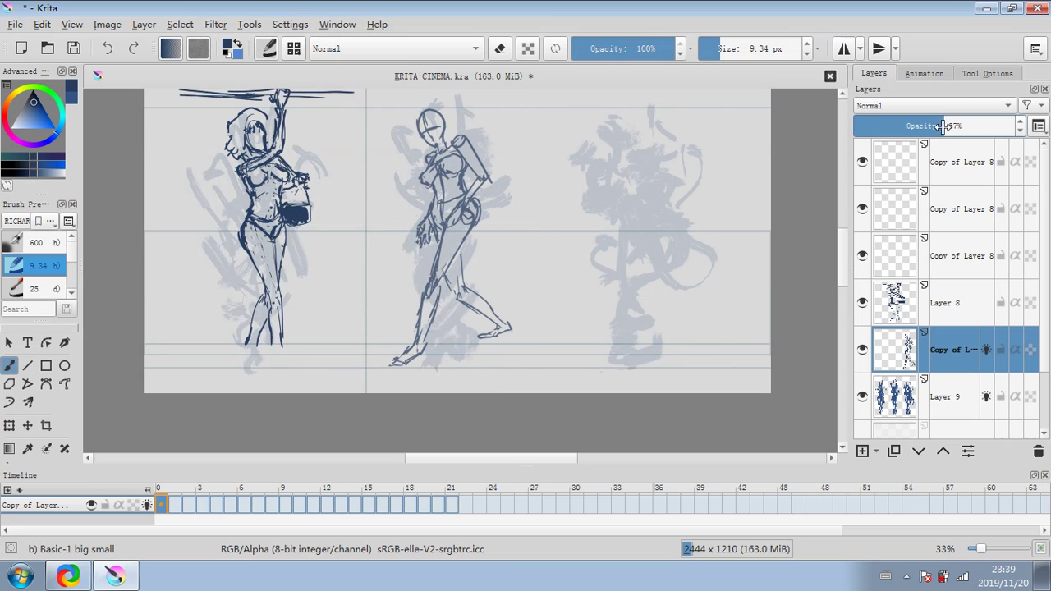
click(944, 301)
drag(969, 126, 963, 126)
With a 5.18 px brush, draw the ankle and outward-pointing foot of the left figure's leg nearer the bucket side.
click(728, 49)
click(728, 48)
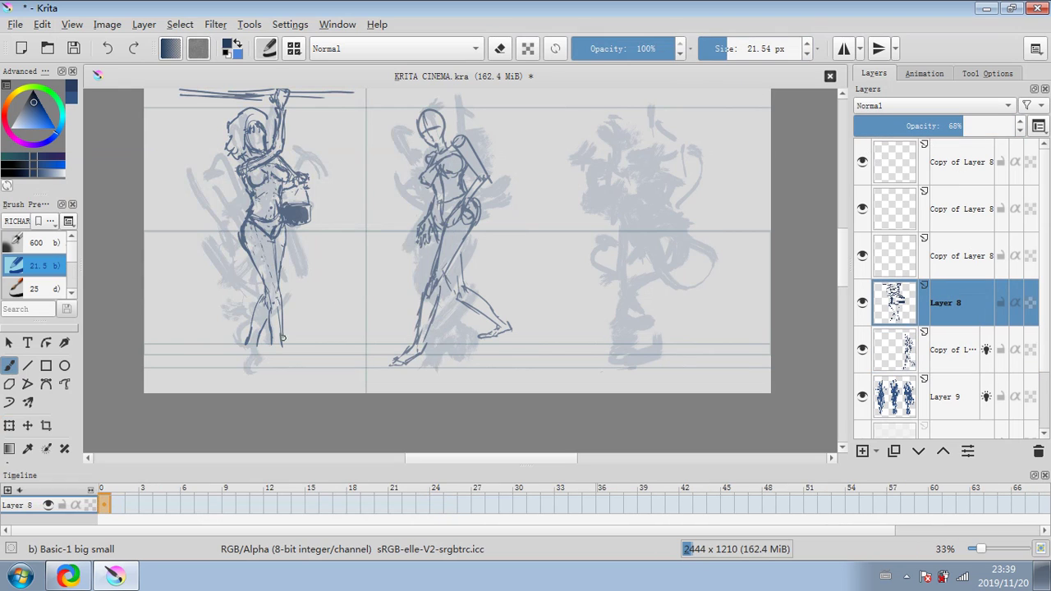
drag(710, 49, 704, 49)
drag(271, 343, 272, 356)
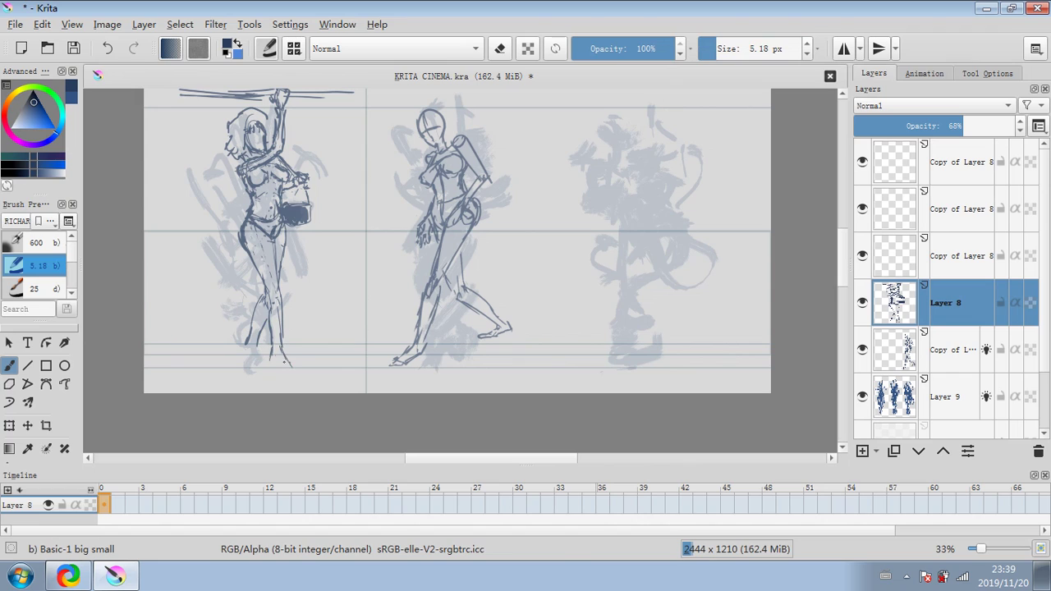
drag(282, 372, 296, 375)
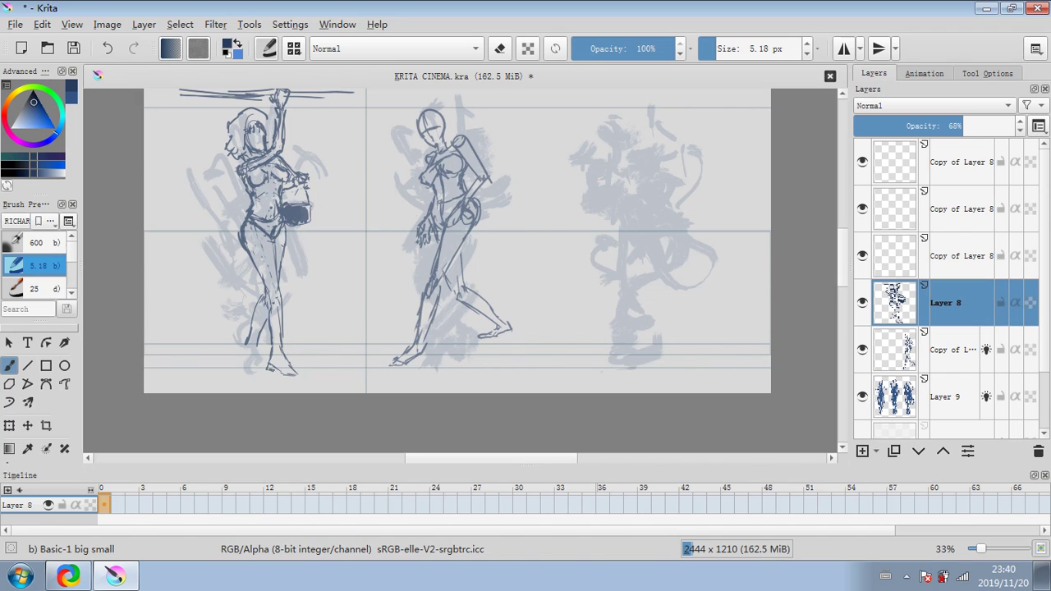
mouse_move(274, 370)
mouse_down()
mouse_move(297, 381)
mouse_move(269, 366)
mouse_up()
Draw the left figure's other ankle and foot, and erase the excess dark lines around its shin.
drag(256, 343, 254, 359)
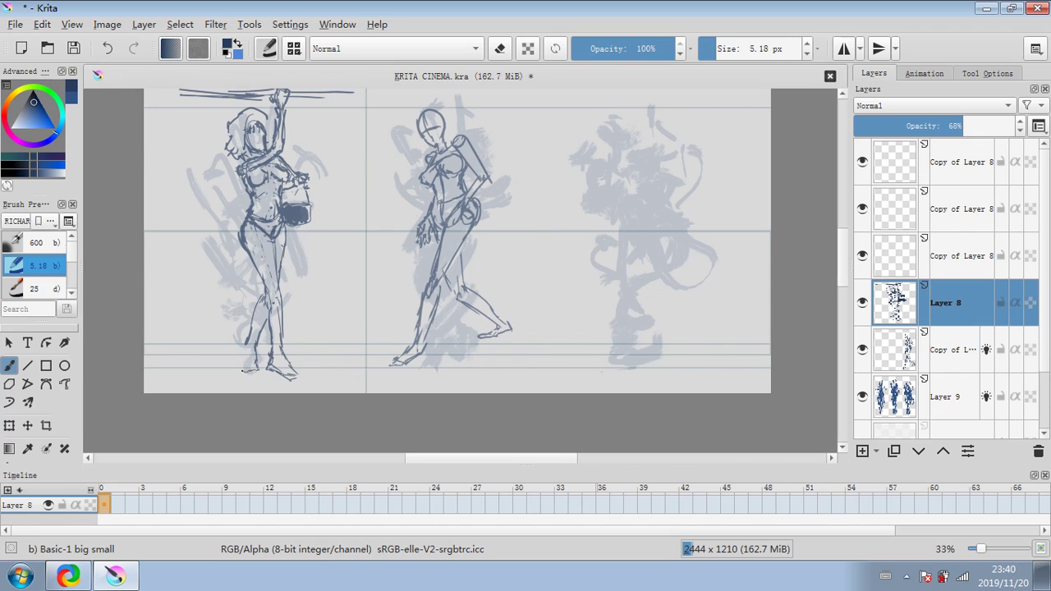
mouse_move(247, 334)
mouse_down()
mouse_move(242, 373)
mouse_move(253, 344)
mouse_move(259, 370)
mouse_up()
click(499, 52)
click(499, 50)
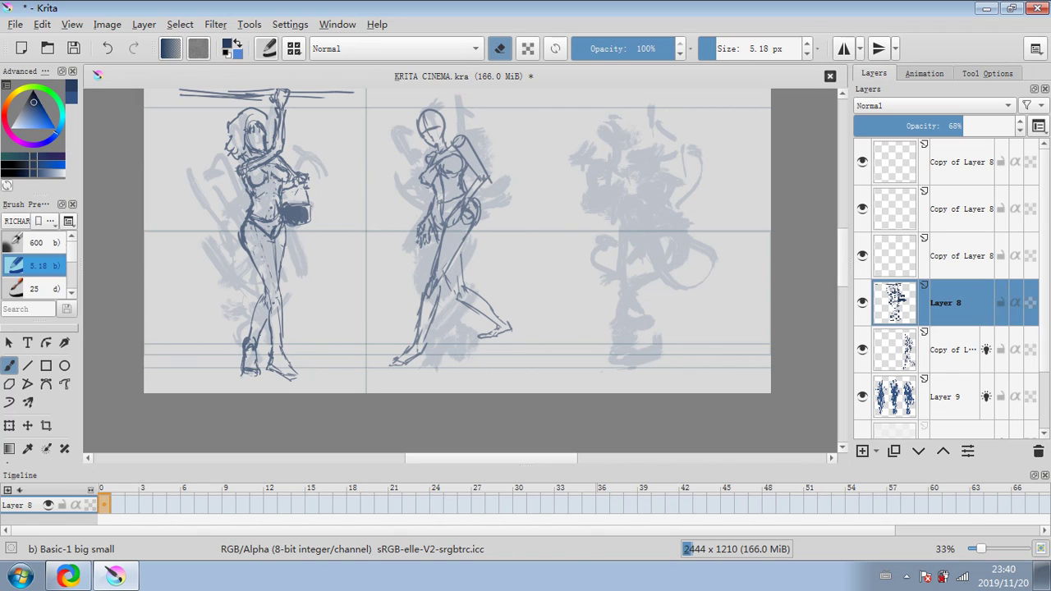
mouse_move(249, 350)
mouse_down()
mouse_move(258, 338)
mouse_move(244, 337)
mouse_up()
click(498, 50)
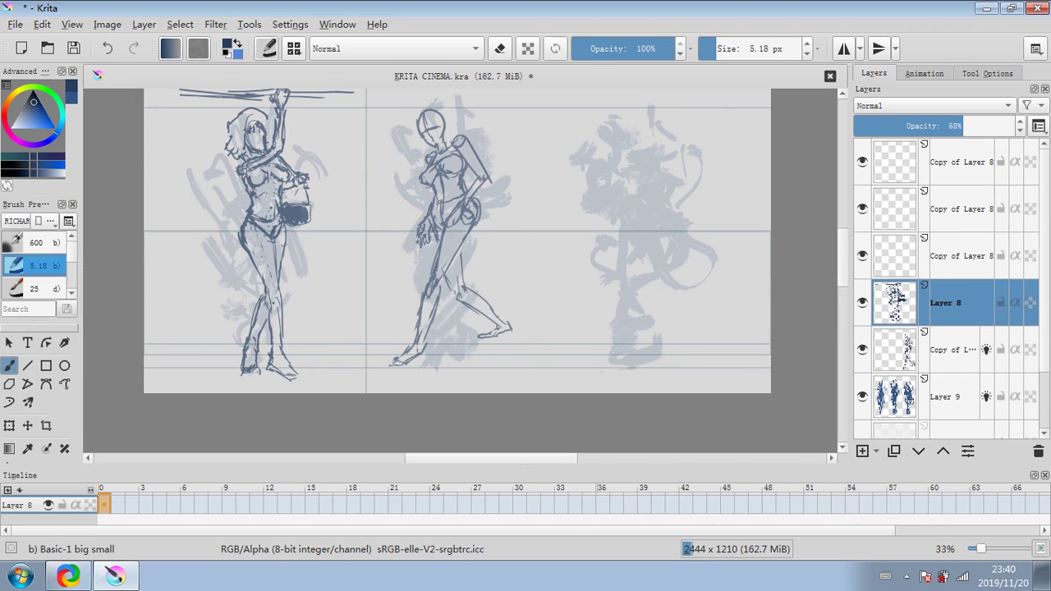
key(e)
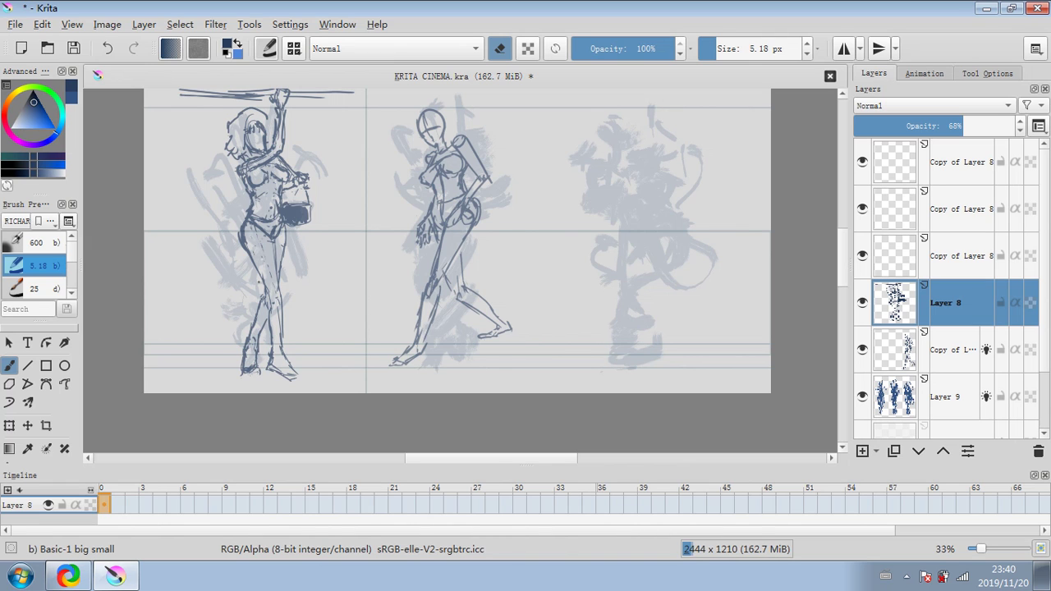
Examine the upper row of reference sheets for standing, walking and seated poses, from Standing - Female Side through Standing - Male Side.
drag(489, 461, 528, 458)
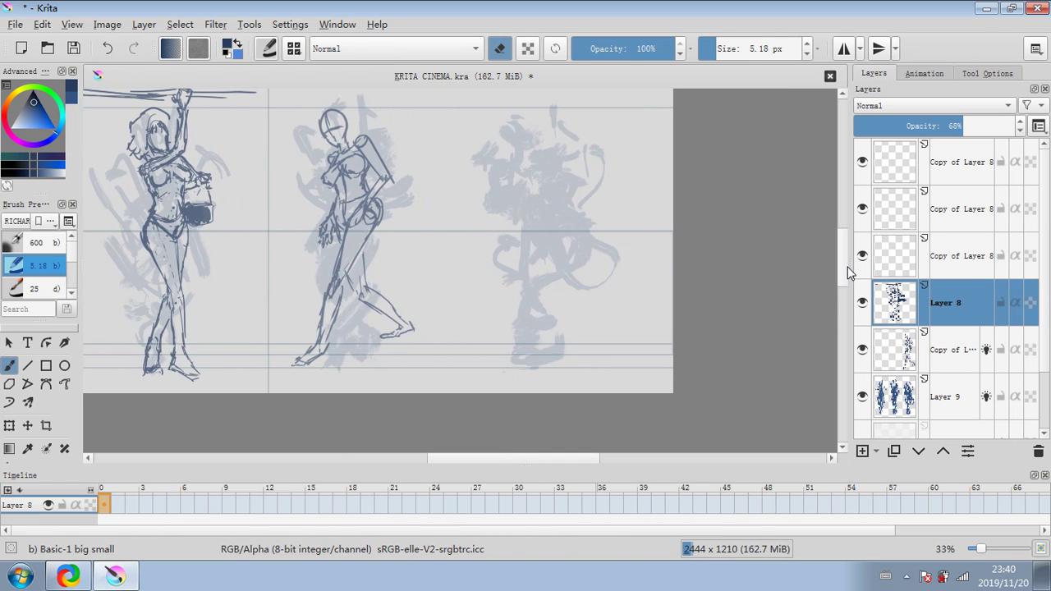
drag(849, 270, 846, 251)
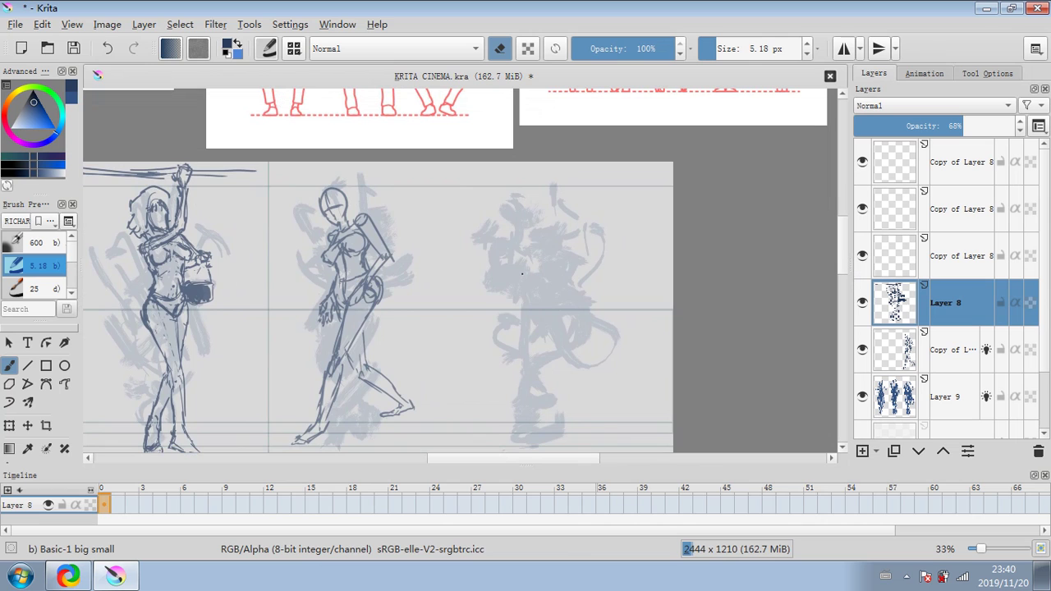
scroll(356, 197, down, 3)
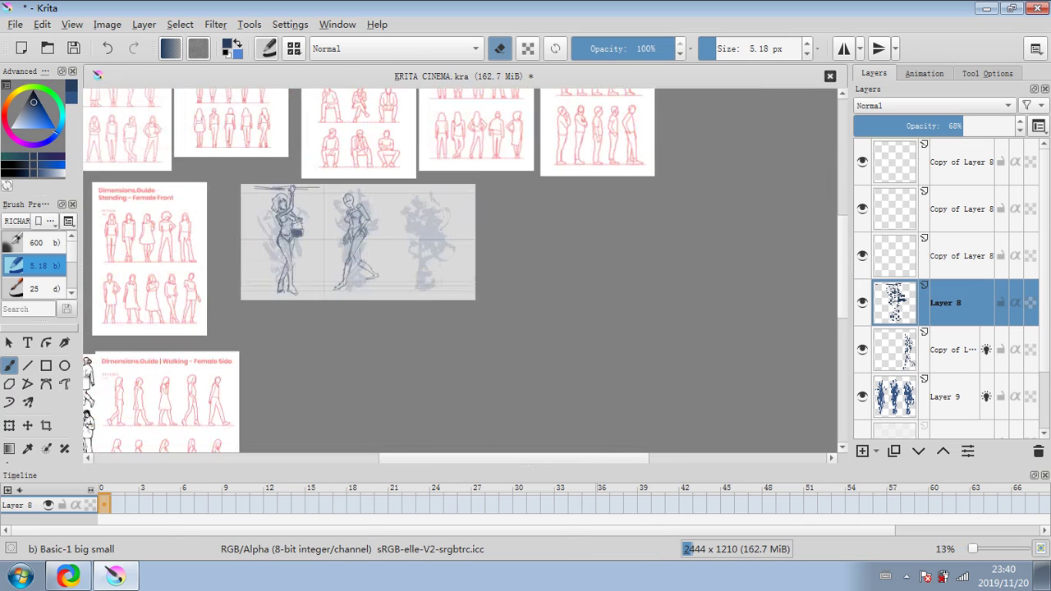
scroll(507, 256, down, 1)
drag(472, 261, 514, 229)
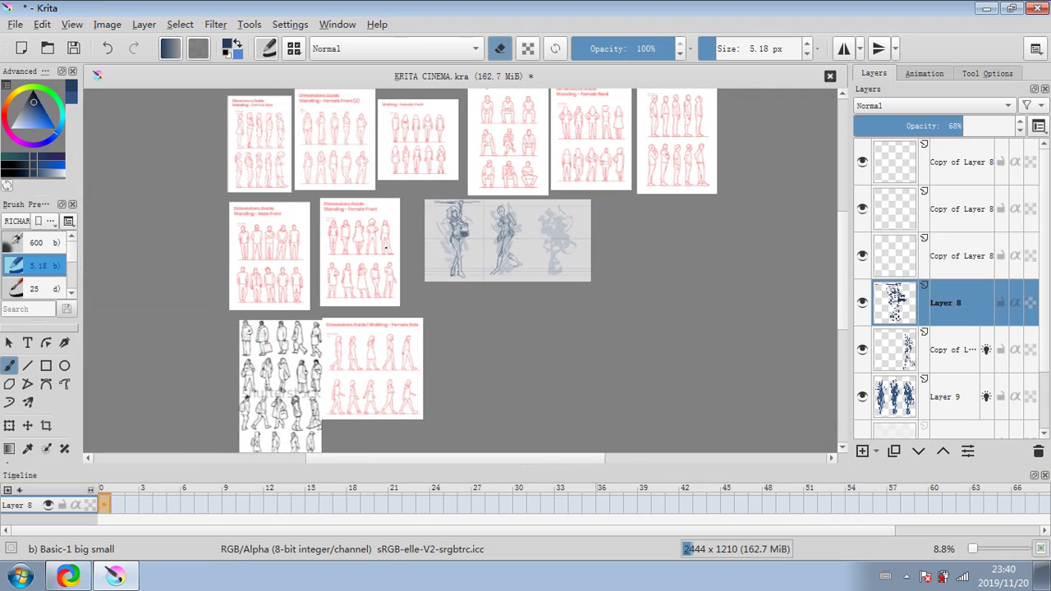
scroll(317, 166, up, 4)
drag(483, 211, 866, 414)
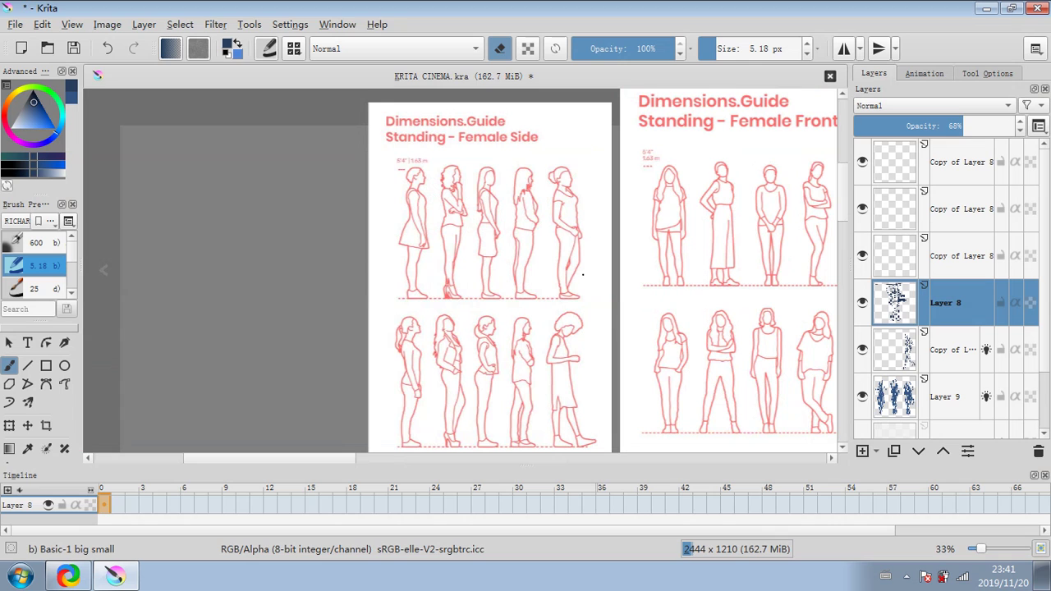
drag(622, 215, 452, 221)
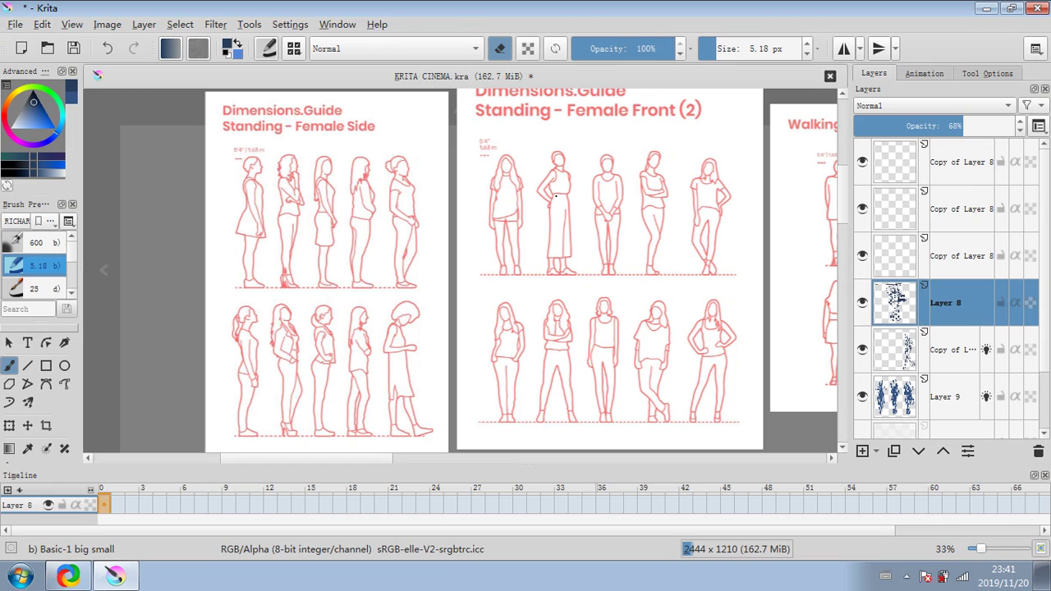
drag(730, 216, 356, 220)
drag(596, 243, 182, 252)
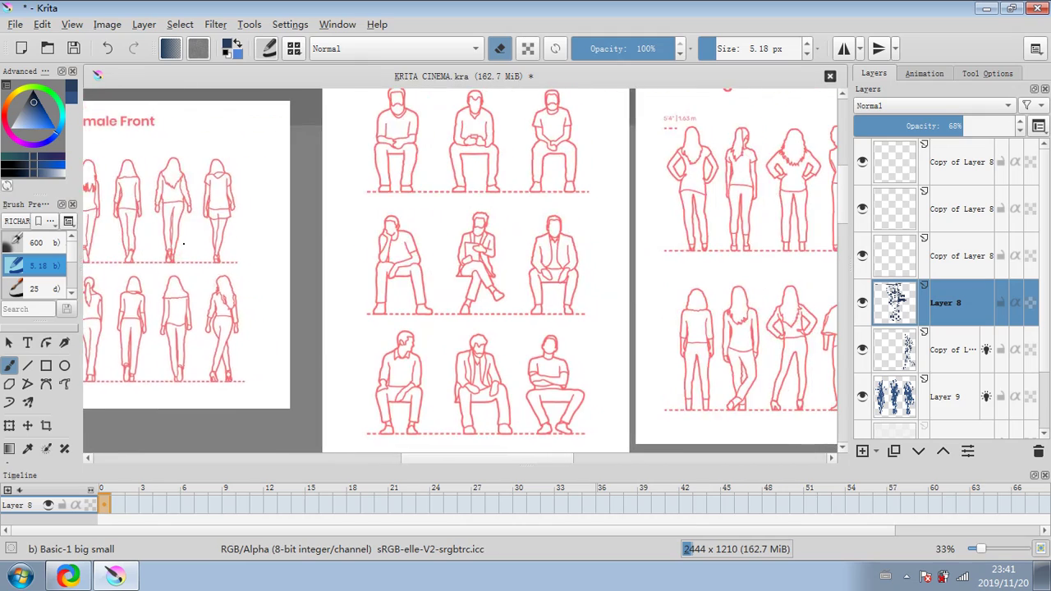
scroll(378, 265, down, 1)
drag(485, 264, 153, 264)
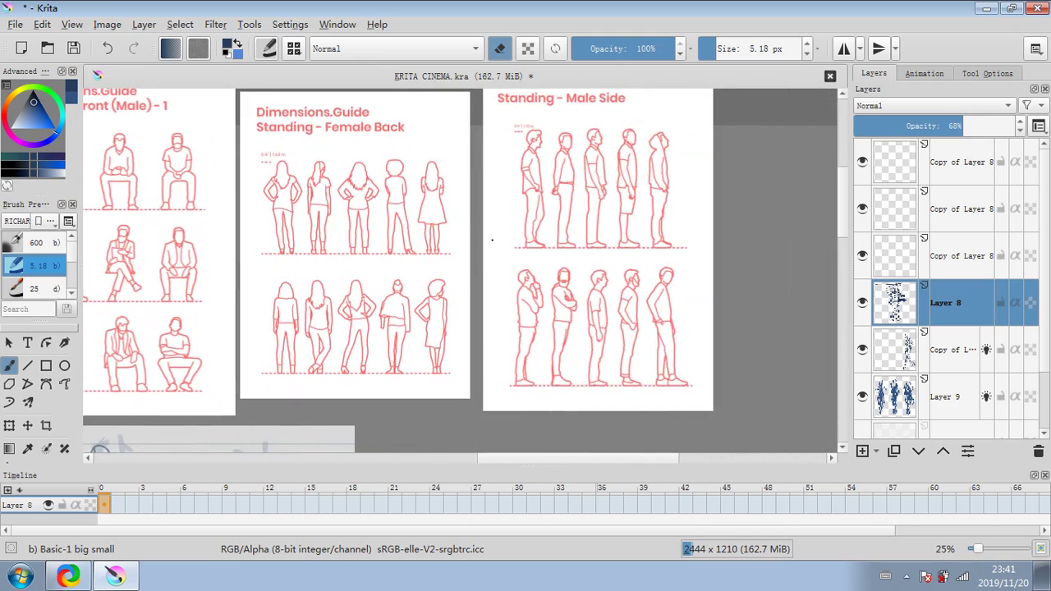
Examine the poses on the Standing - Male Front and Standing - Female Front reference sheets.
drag(308, 268, 856, 186)
drag(419, 315, 657, 188)
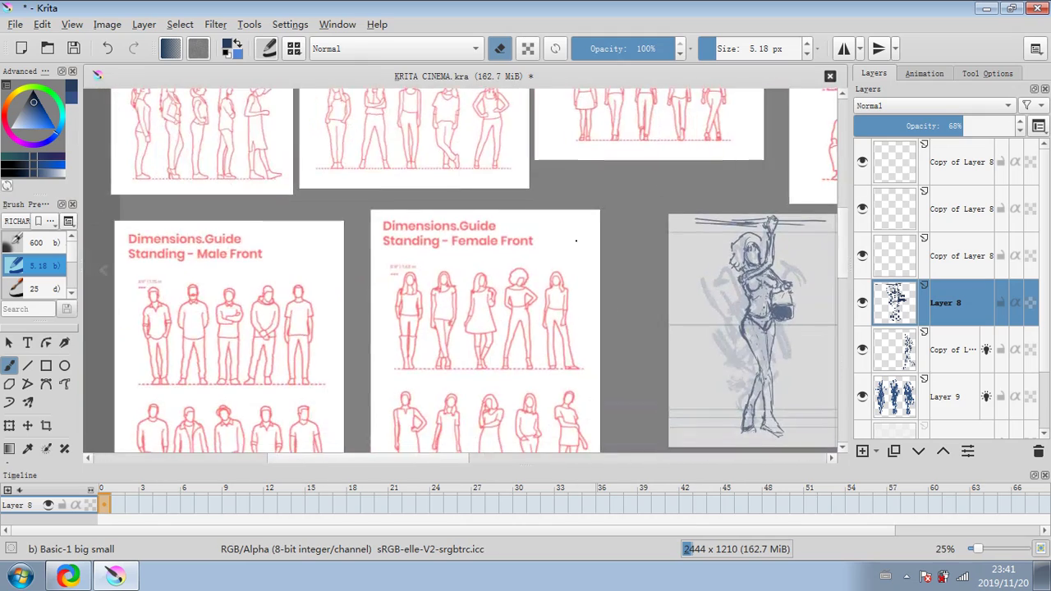
drag(475, 313, 490, 243)
scroll(402, 258, up, 2)
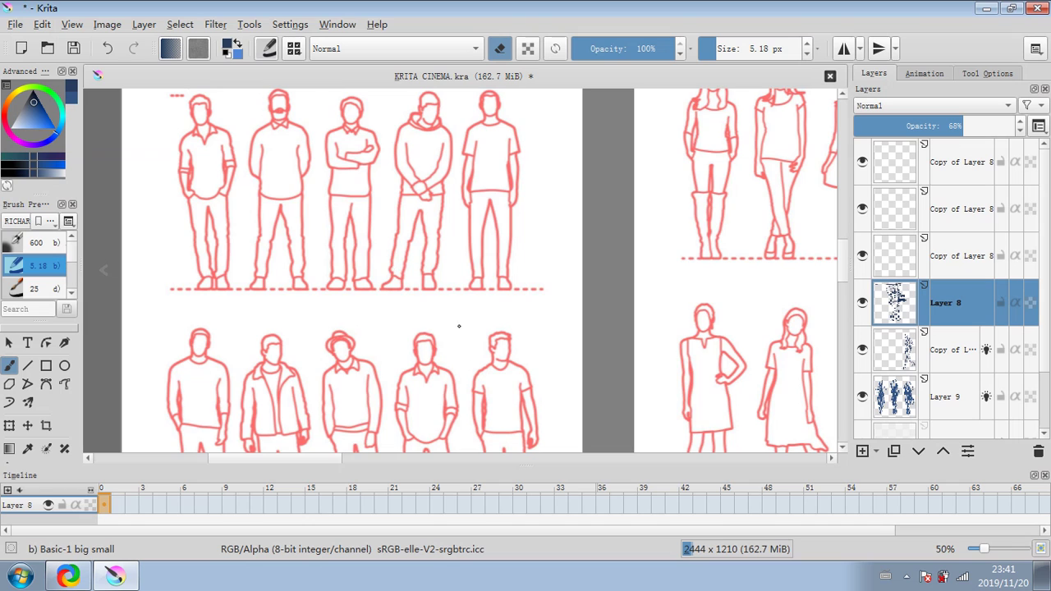
Examine the standing poses, the coat-wearing street figures and the Walking - Female Side reference sheet for pose ideas.
scroll(459, 326, down, 8)
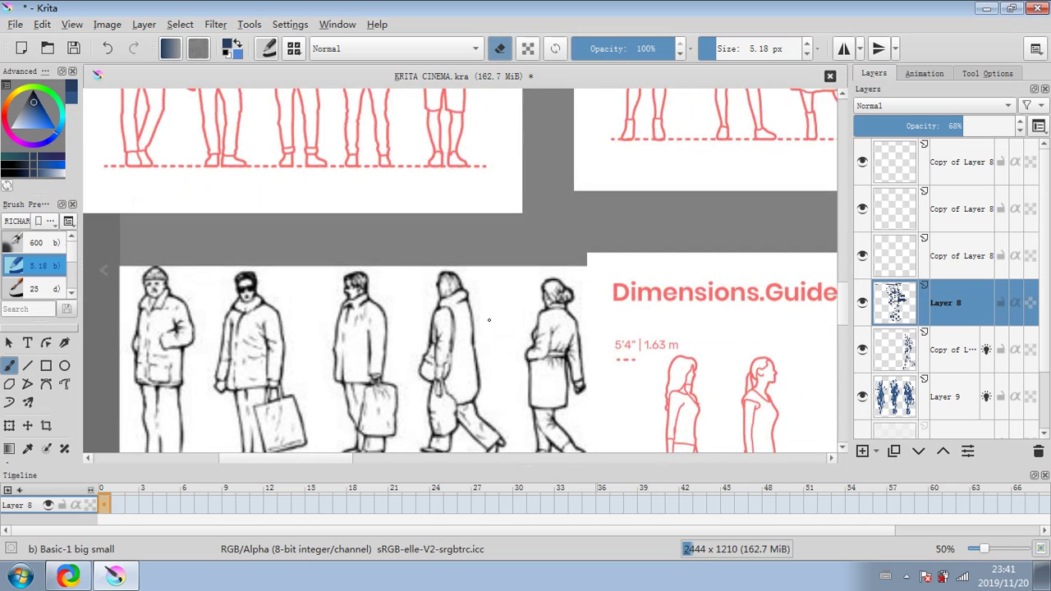
scroll(489, 320, down, 10)
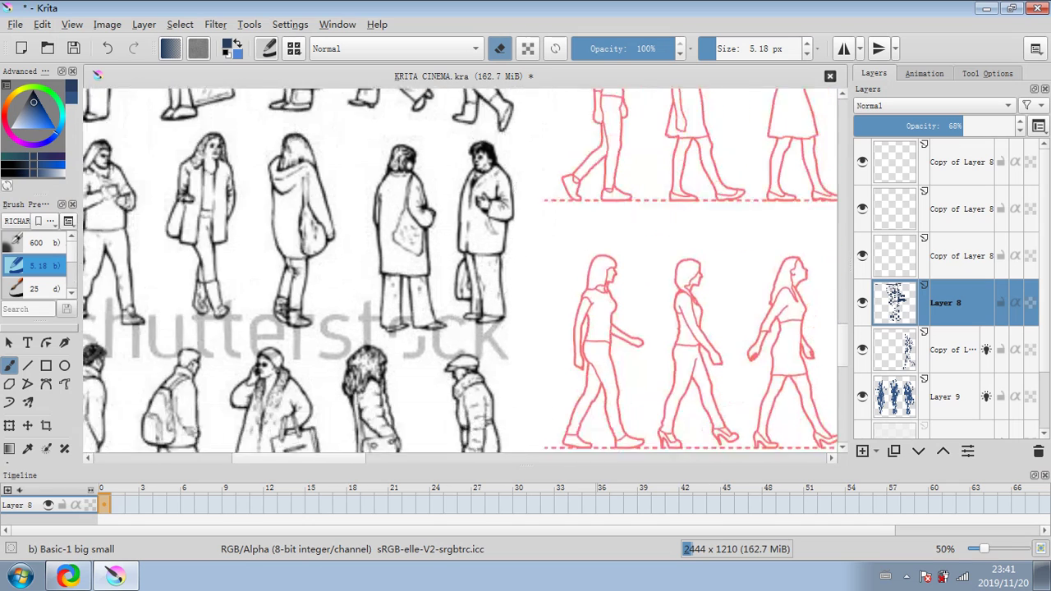
scroll(515, 205, down, 2)
drag(599, 225, 411, 385)
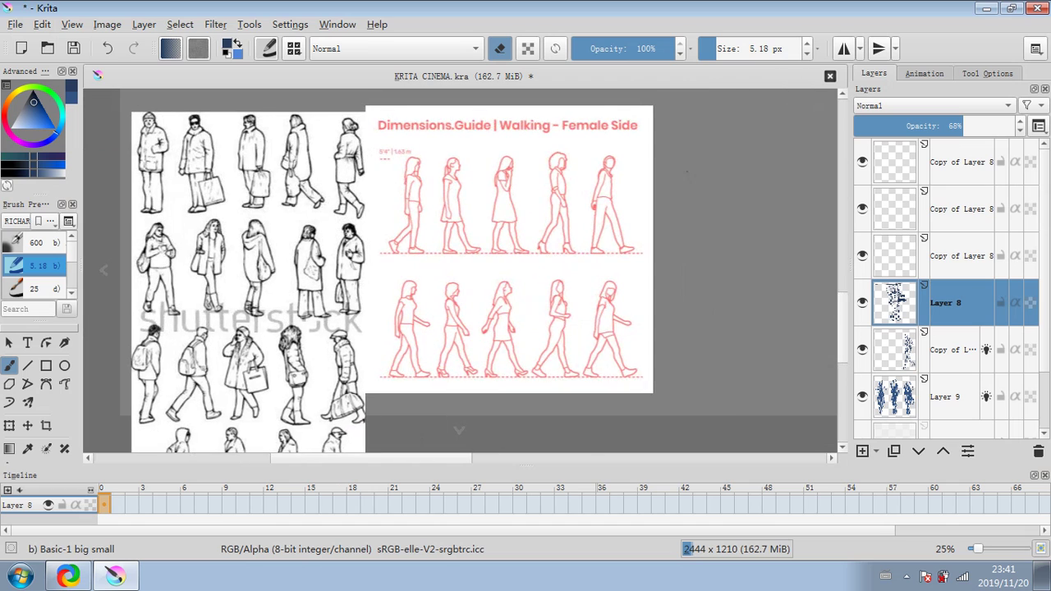
drag(687, 173, 602, 250)
mouse_move(538, 230)
mouse_down()
mouse_move(169, 329)
mouse_move(505, 411)
mouse_move(593, 322)
mouse_move(593, 259)
mouse_up()
scroll(593, 318, up, 1)
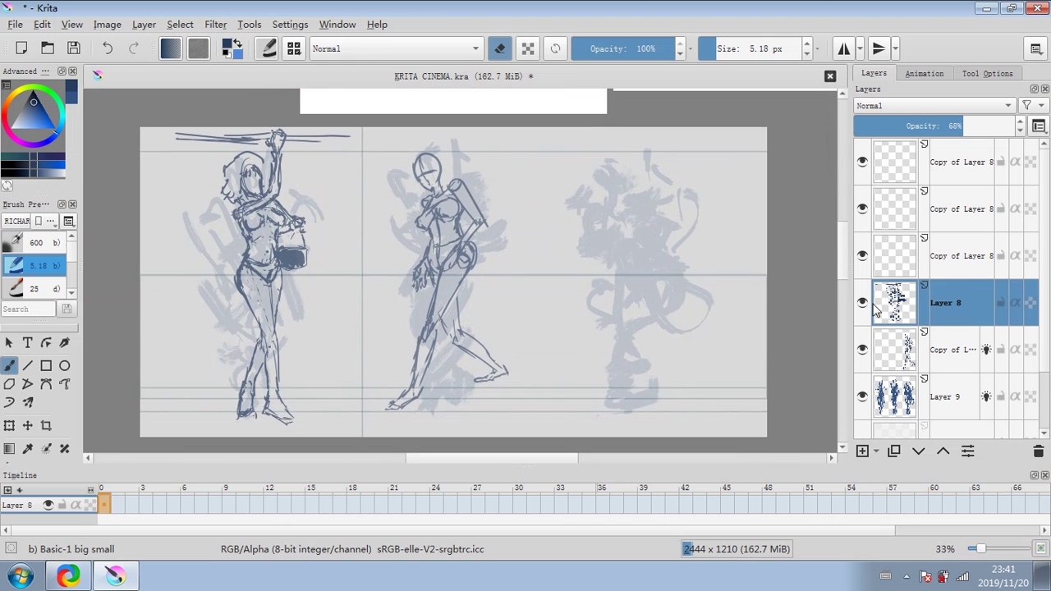
Select the empty layer directly above Layer 8 and toggle Layer 9's visibility to compare the canvas with and without the blue silhouettes.
drag(685, 287, 594, 288)
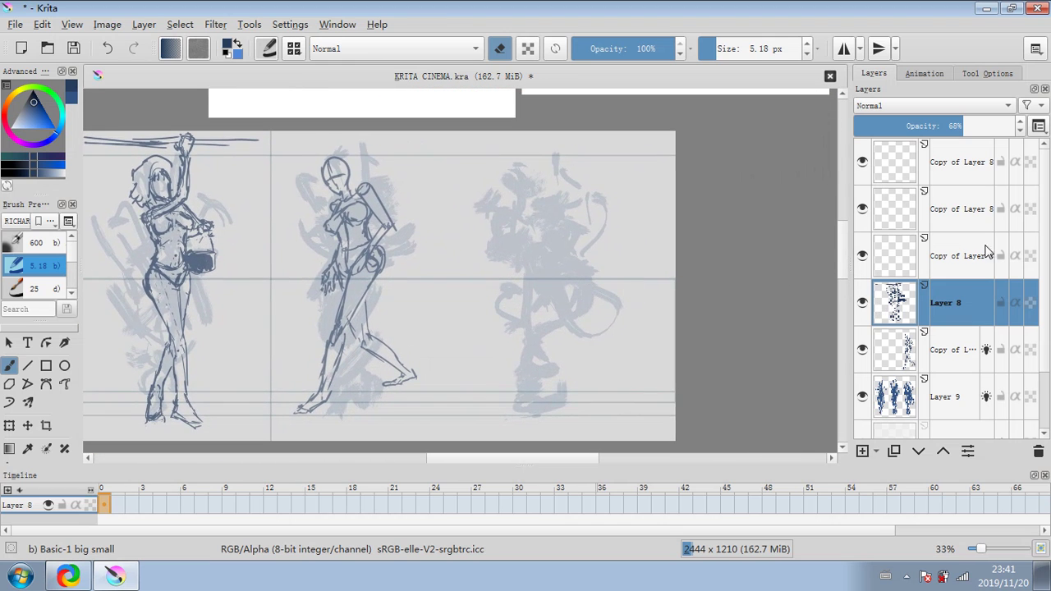
click(978, 257)
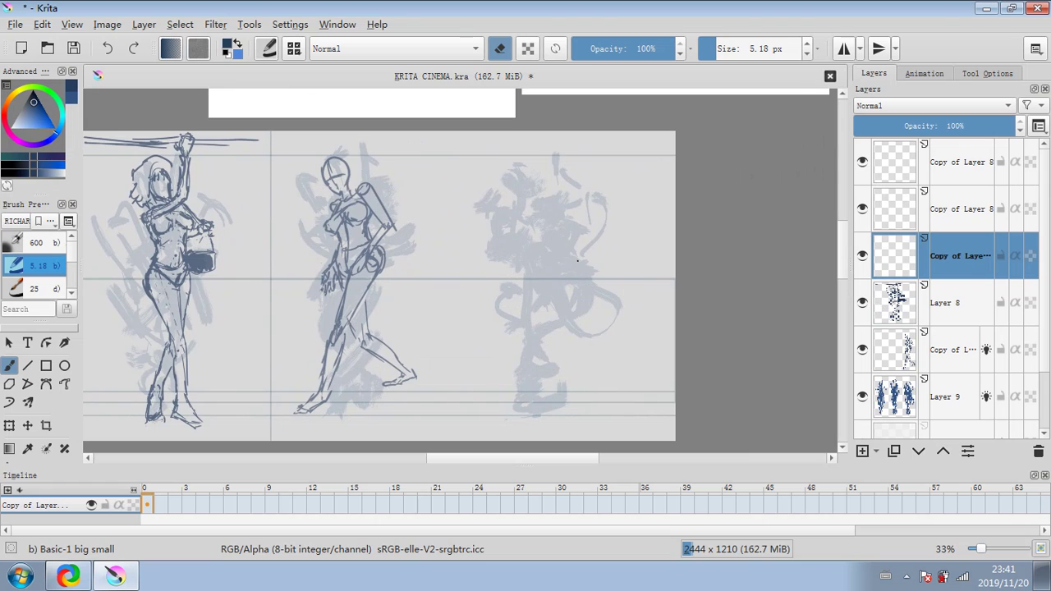
drag(579, 458, 584, 458)
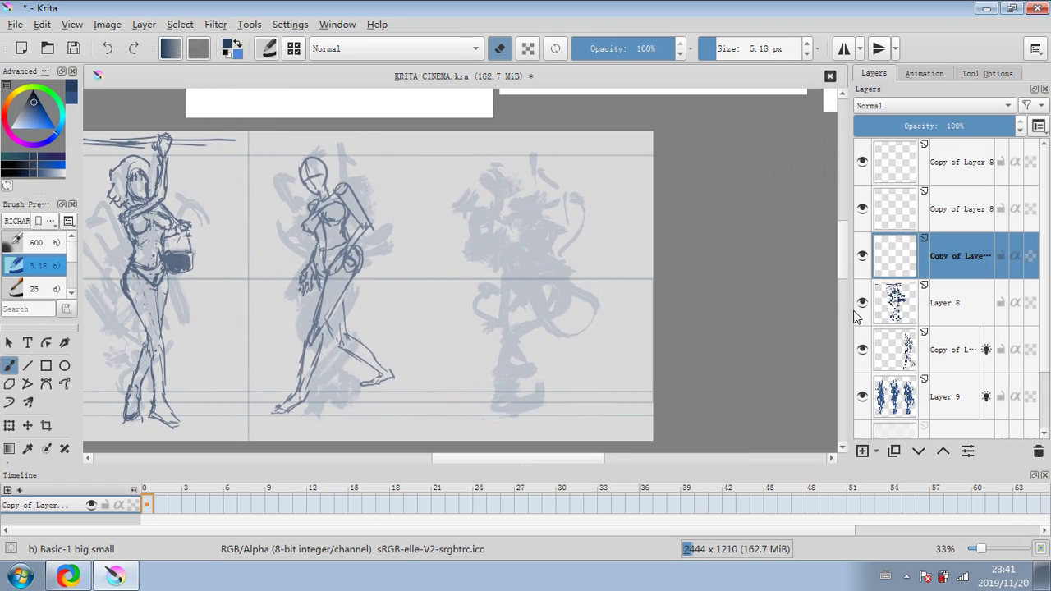
drag(841, 272, 841, 270)
scroll(842, 275, up, 1)
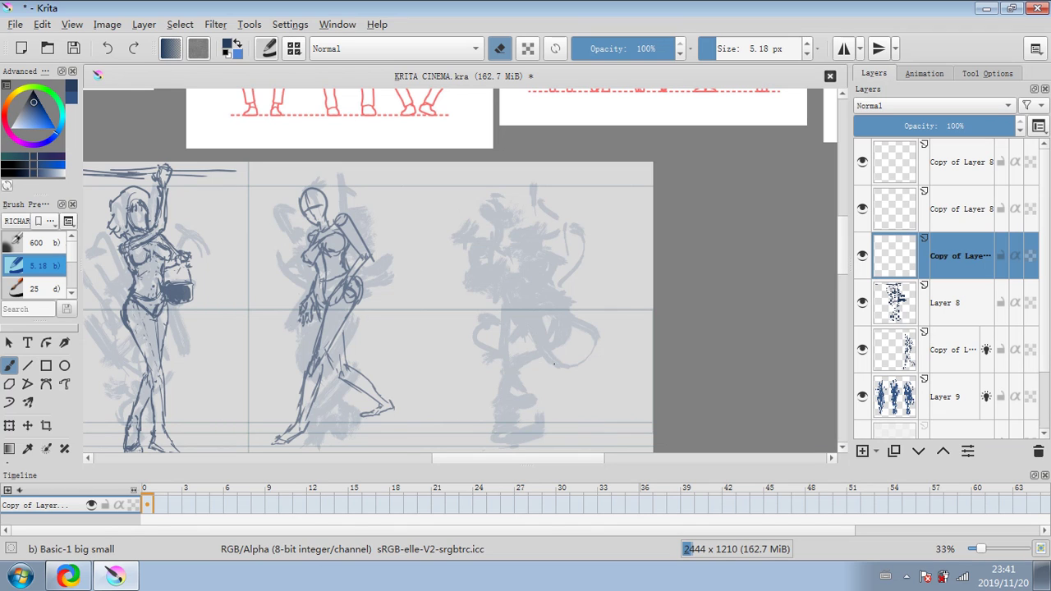
click(863, 395)
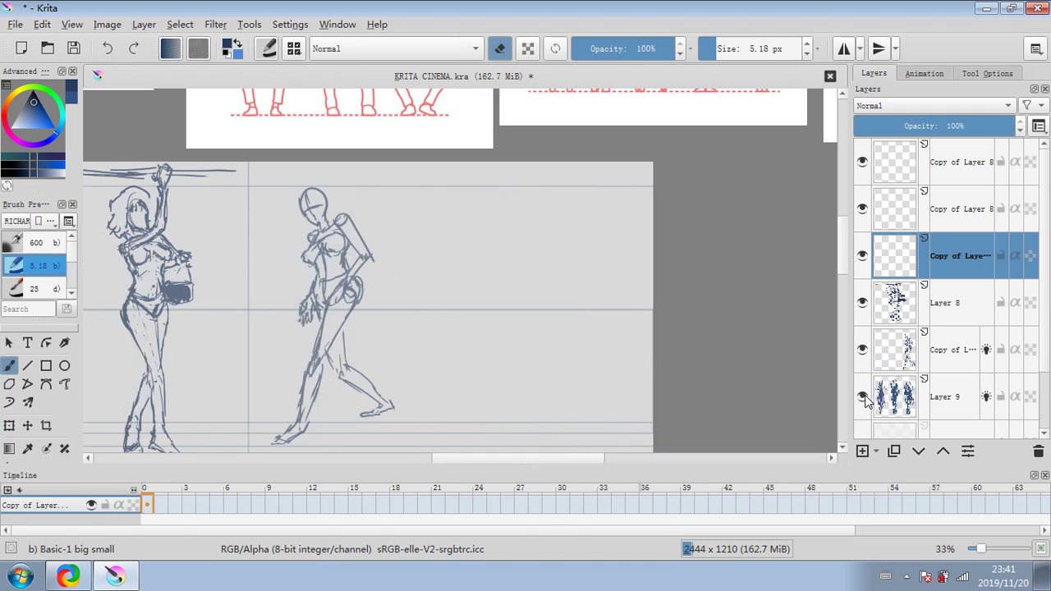
click(864, 395)
click(863, 395)
click(863, 395)
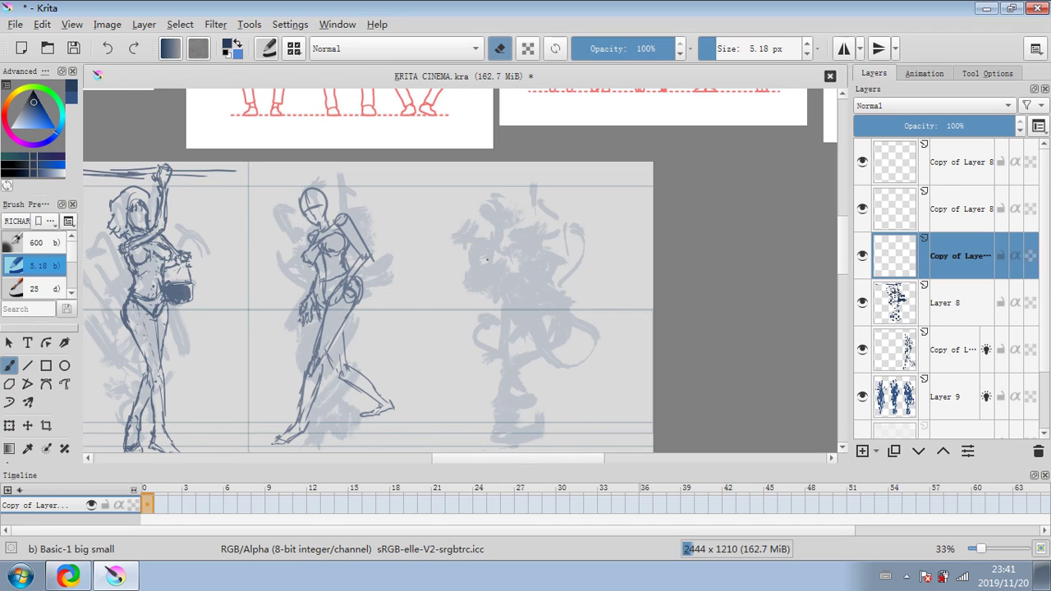
With the 5.18 px brush, sketch a stooping figure over the right silhouette: oval head, arched back, torso, pelvis and stick legs.
drag(485, 238, 483, 233)
key(e)
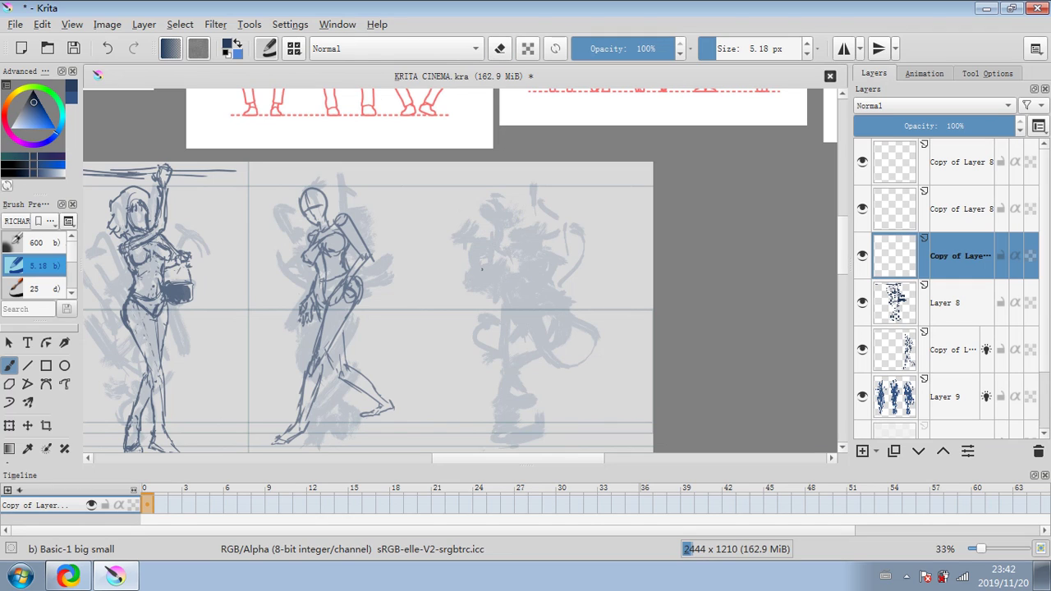
drag(482, 268, 494, 256)
drag(493, 256, 556, 312)
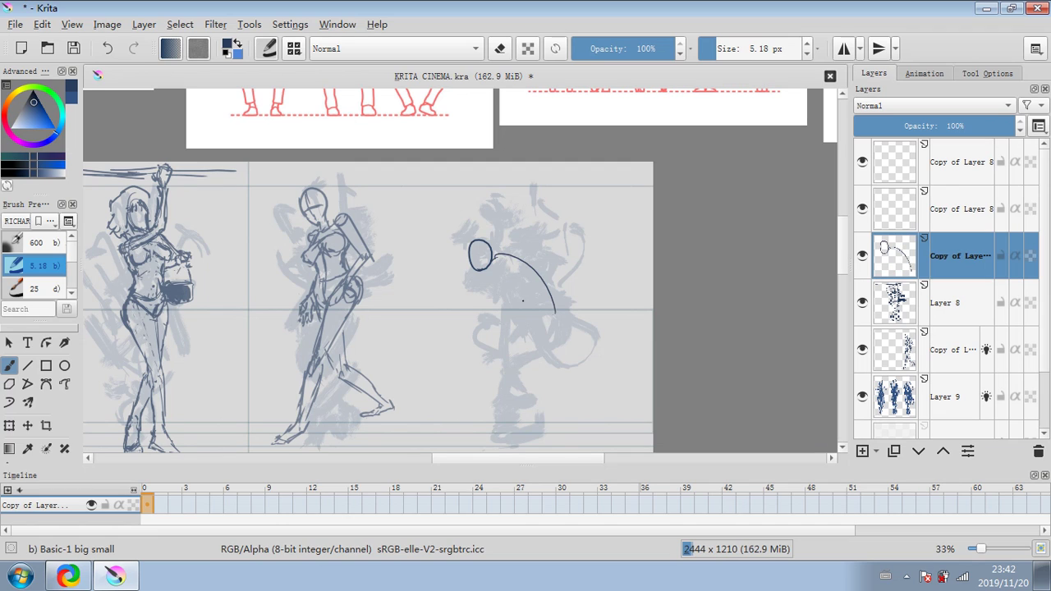
mouse_move(480, 269)
mouse_down()
mouse_move(554, 324)
mouse_move(496, 410)
mouse_move(496, 450)
mouse_up()
drag(509, 338, 541, 429)
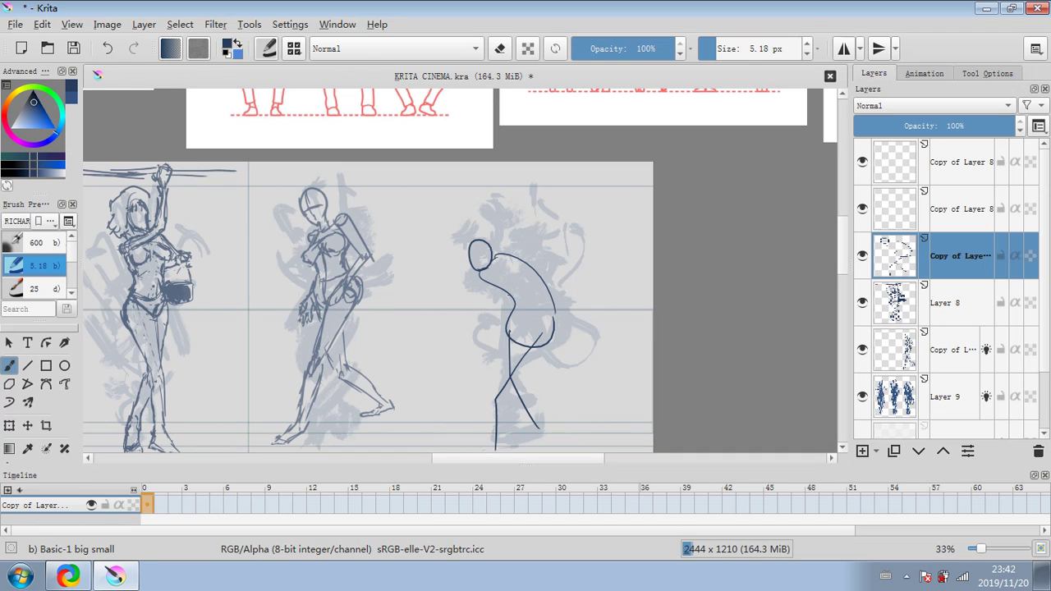
Add a hanging arm with a hand and a bent arm behind the back to the right figure, then enlarge its head outline.
drag(506, 289, 497, 360)
mouse_move(498, 263)
mouse_down()
mouse_move(537, 259)
mouse_move(547, 309)
mouse_move(530, 314)
mouse_move(555, 317)
mouse_move(512, 319)
mouse_move(543, 323)
mouse_up()
drag(544, 322, 534, 335)
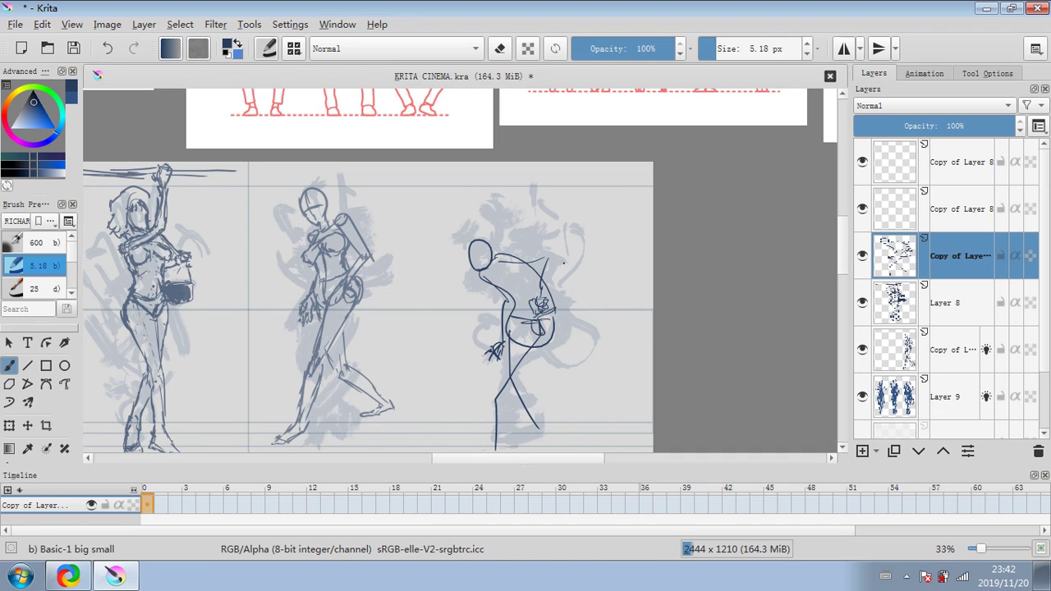
mouse_move(487, 260)
mouse_down()
mouse_move(465, 267)
mouse_move(492, 246)
mouse_move(486, 266)
mouse_up()
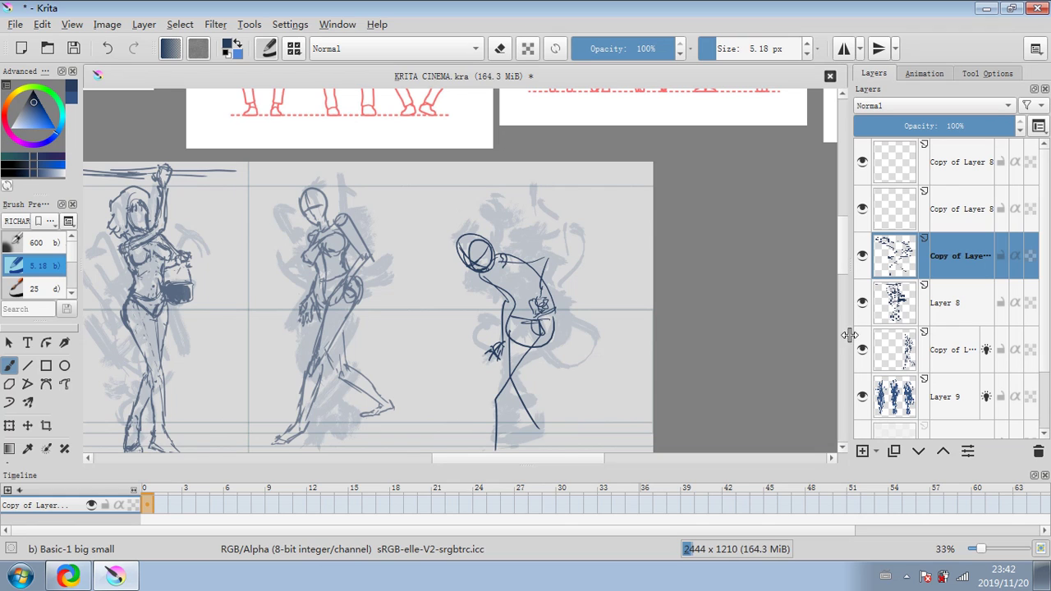
Try another leg line on the right figure, then erase its stick legs with a 106.29 px eraser.
scroll(847, 271, down, 3)
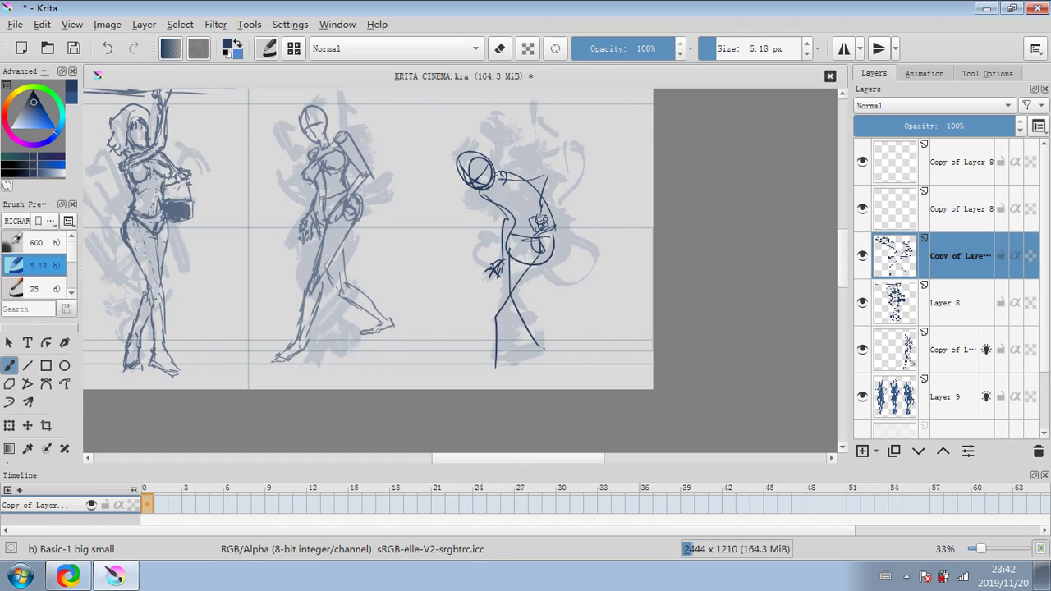
drag(539, 250, 484, 379)
key(e)
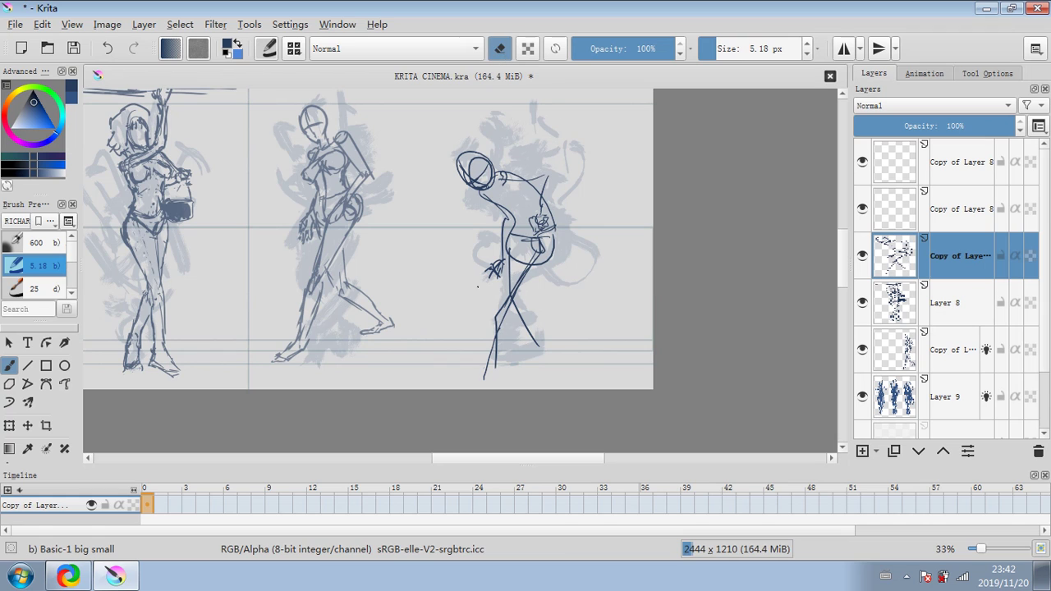
mouse_move(508, 304)
mouse_down()
mouse_move(522, 275)
mouse_move(486, 374)
mouse_up()
click(746, 50)
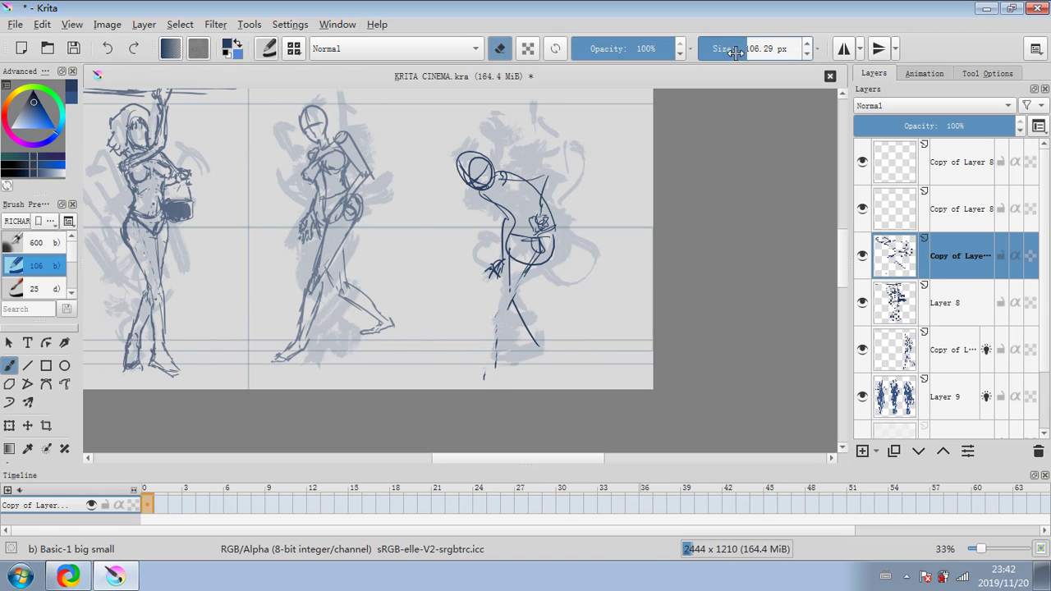
mouse_move(499, 338)
mouse_down()
mouse_move(526, 281)
mouse_move(528, 328)
mouse_move(515, 276)
mouse_up()
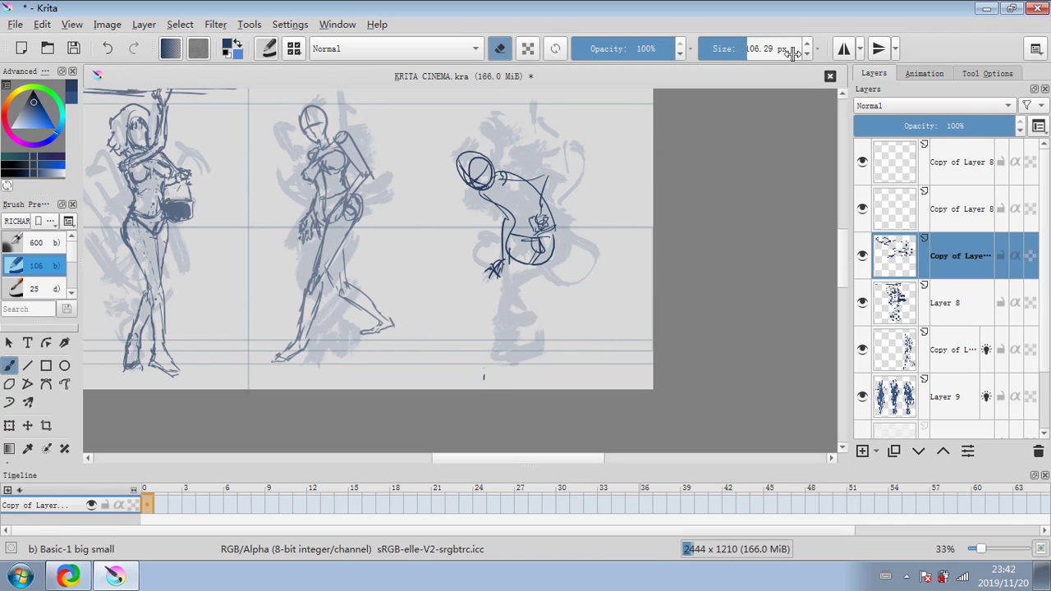
Set the brush to 11.48 px and draw two bent legs for the right figure, with knees forward and shins angled back.
click(742, 48)
click(723, 50)
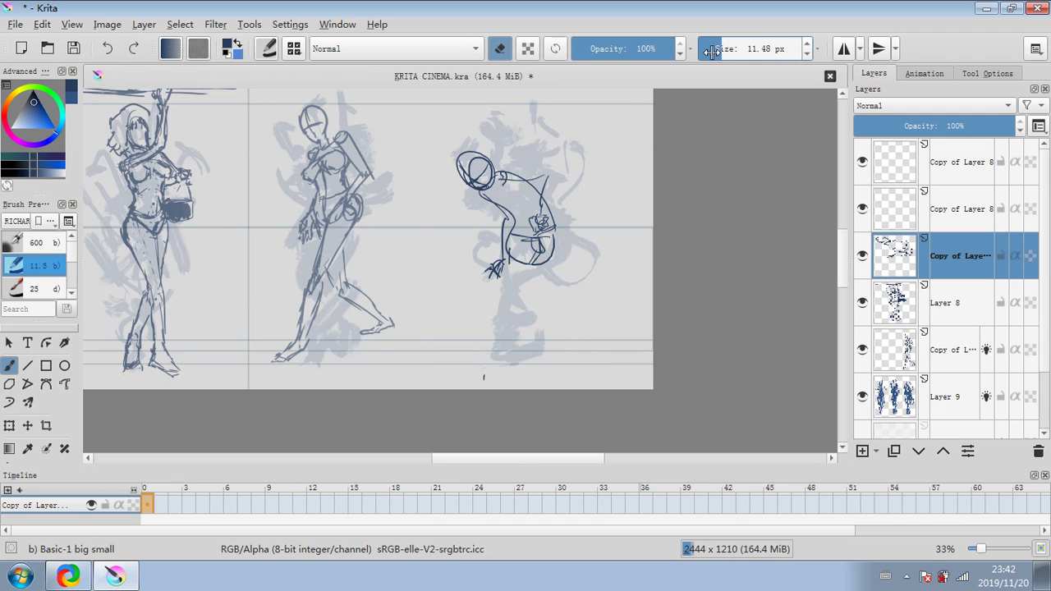
click(501, 51)
drag(540, 243, 516, 291)
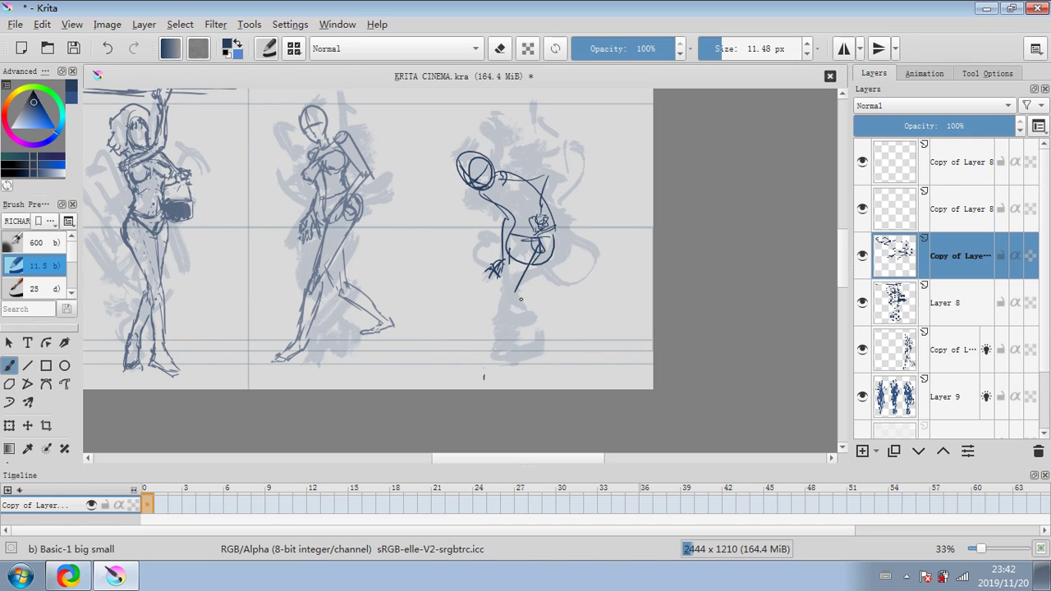
mouse_move(516, 289)
mouse_down()
mouse_move(518, 316)
mouse_move(568, 343)
mouse_move(563, 368)
mouse_up()
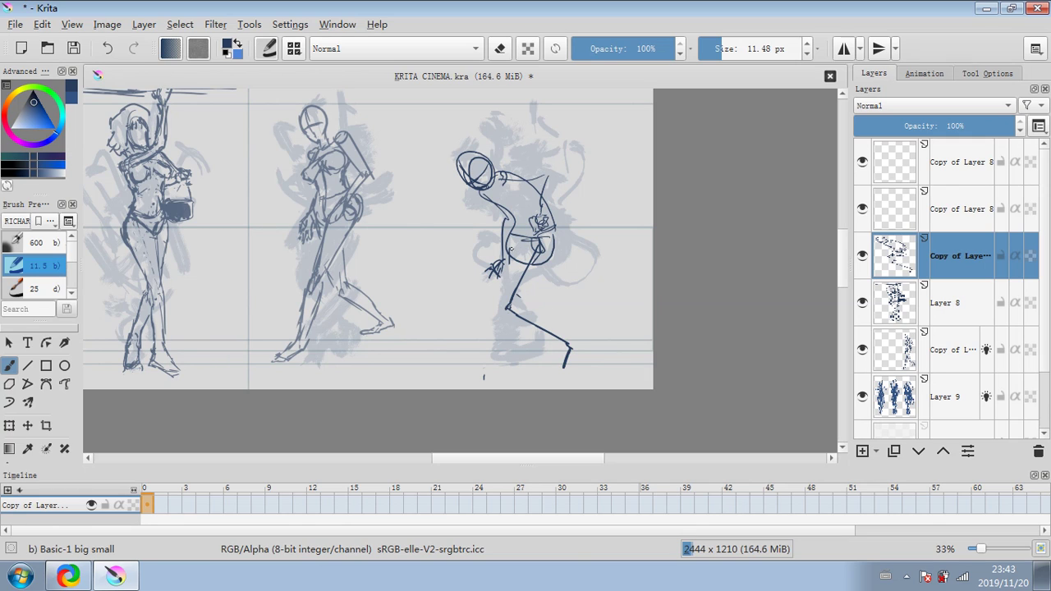
mouse_move(514, 247)
mouse_down()
mouse_move(513, 277)
mouse_move(492, 303)
mouse_move(550, 341)
mouse_move(521, 346)
mouse_up()
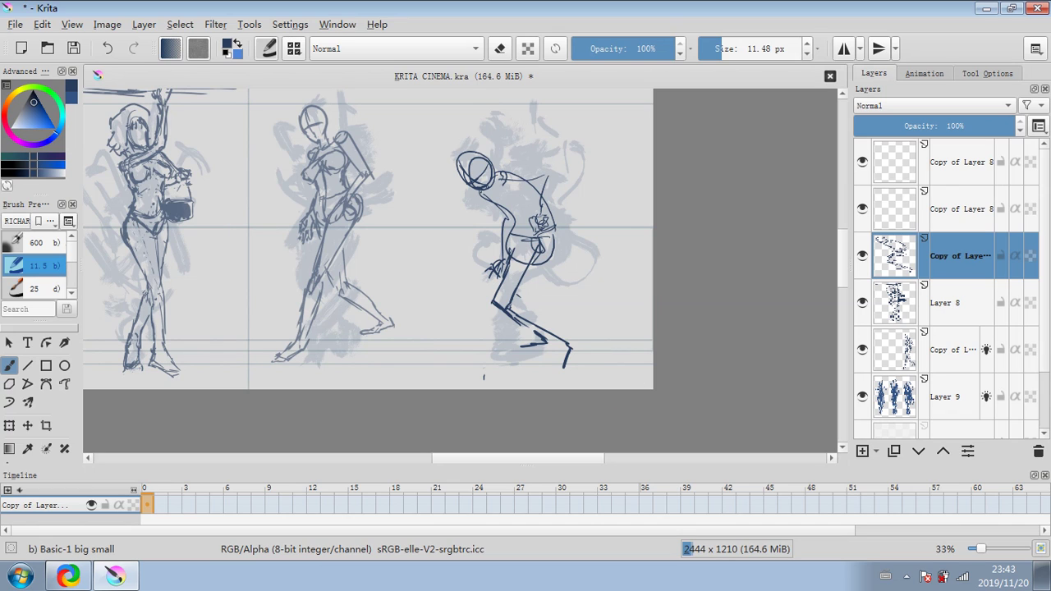
Scale up the right figure's sketch, shift it slightly toward the middle figure, and return to its layer with the brush.
click(9, 426)
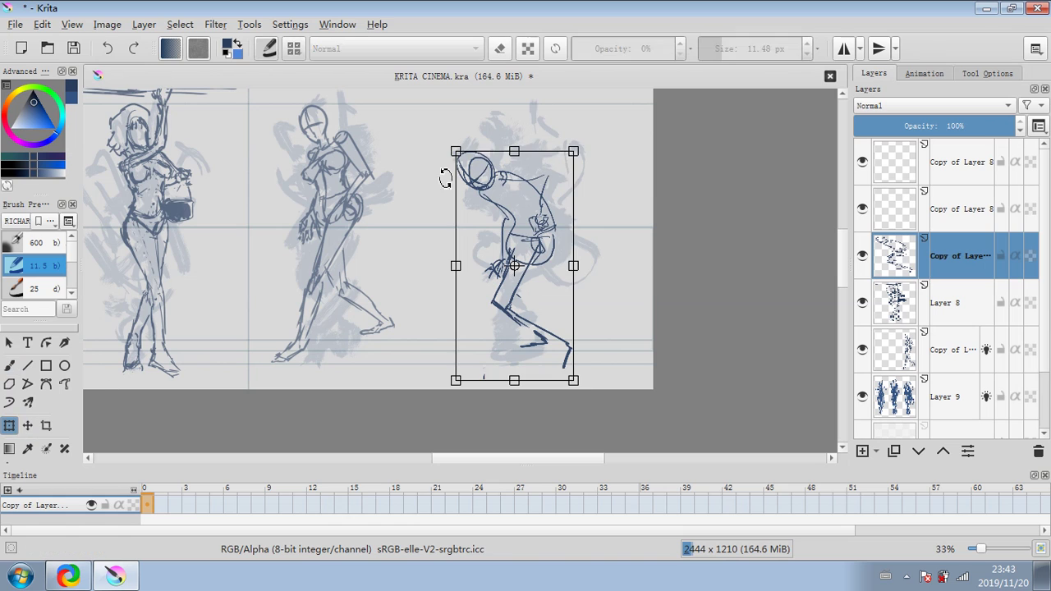
drag(575, 149, 590, 128)
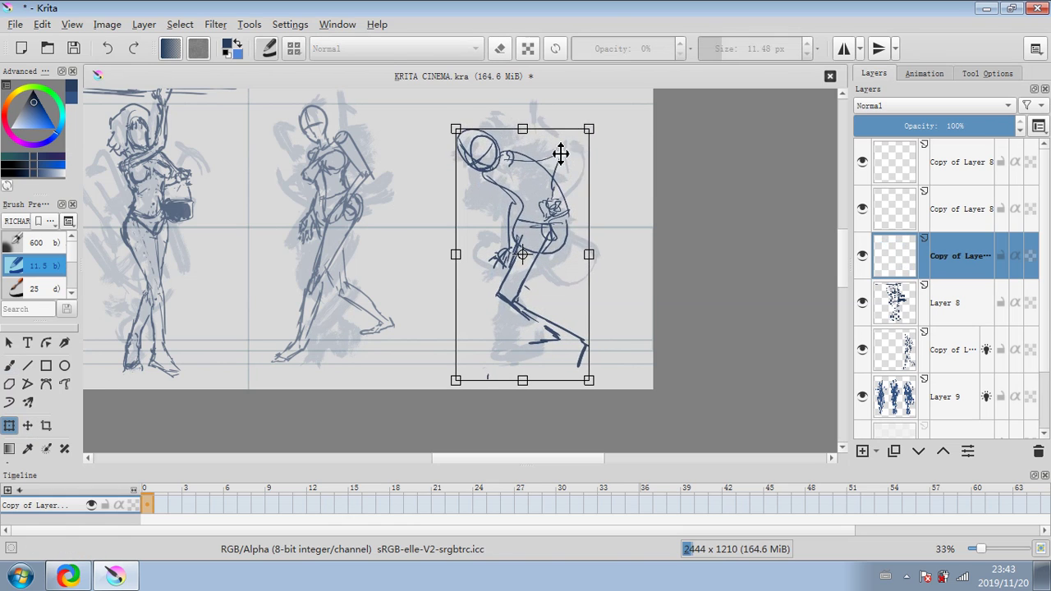
mouse_move(504, 207)
mouse_down()
mouse_move(502, 197)
mouse_move(492, 206)
mouse_up()
mouse_move(551, 229)
mouse_down()
mouse_move(539, 230)
mouse_move(537, 246)
mouse_move(549, 237)
mouse_up()
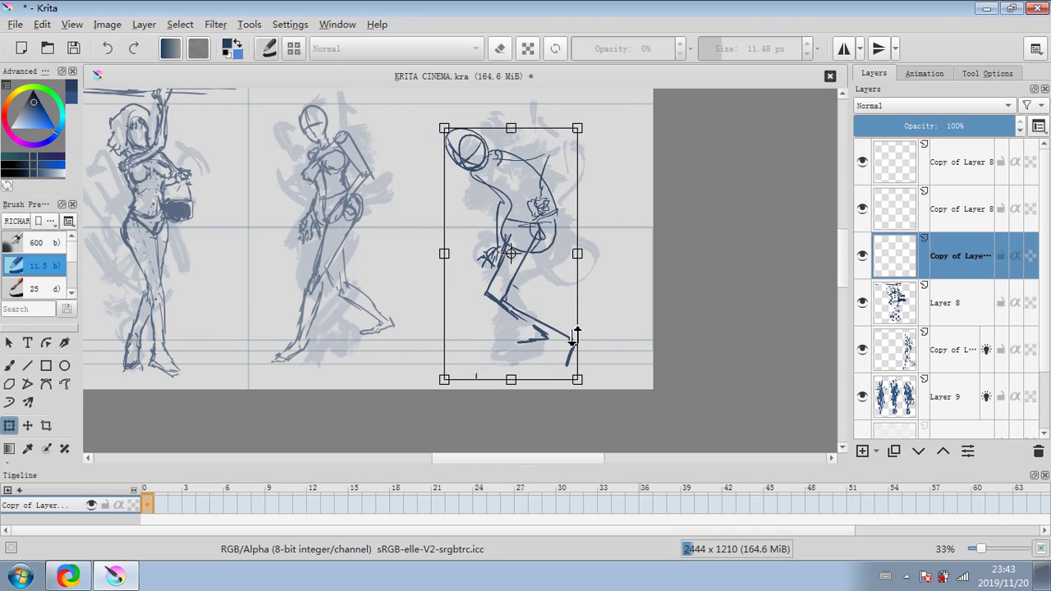
click(965, 308)
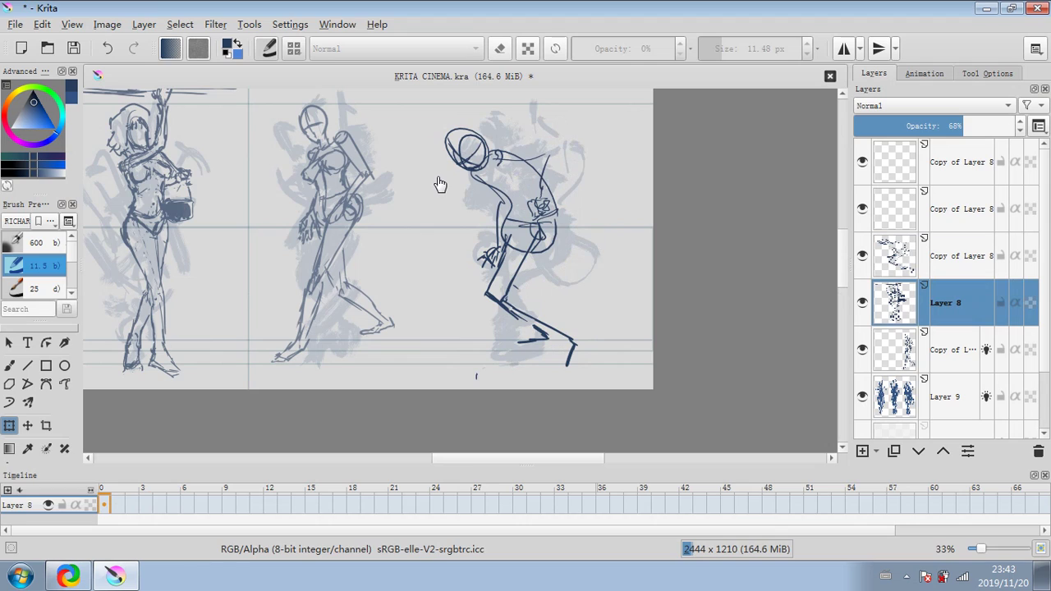
key(b)
click(956, 271)
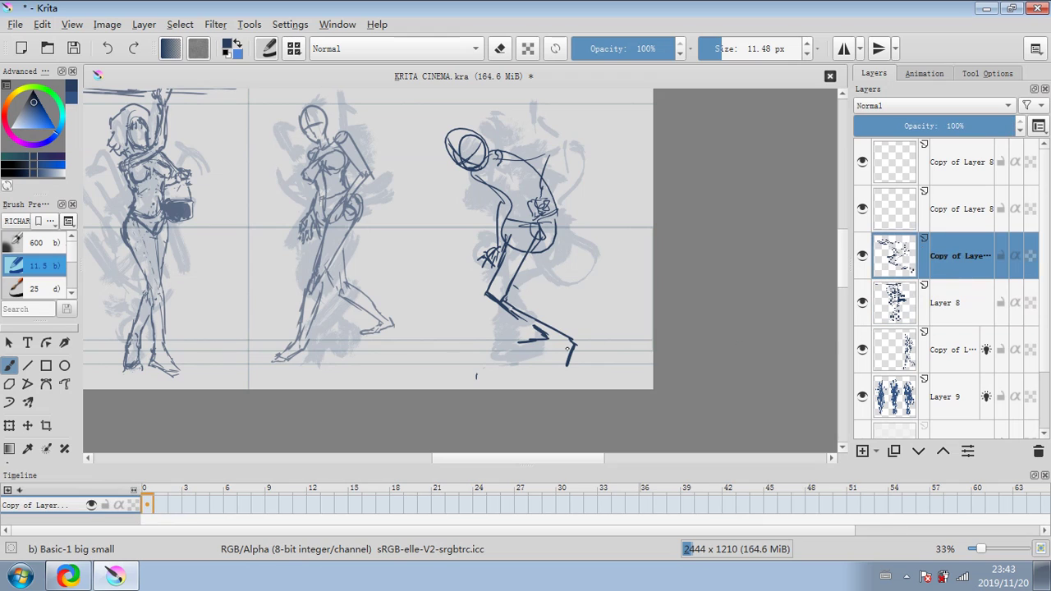
Erase the right figure's rear foot and repaint it as a thick upright block at the end of the shin.
drag(571, 339, 578, 345)
key(e)
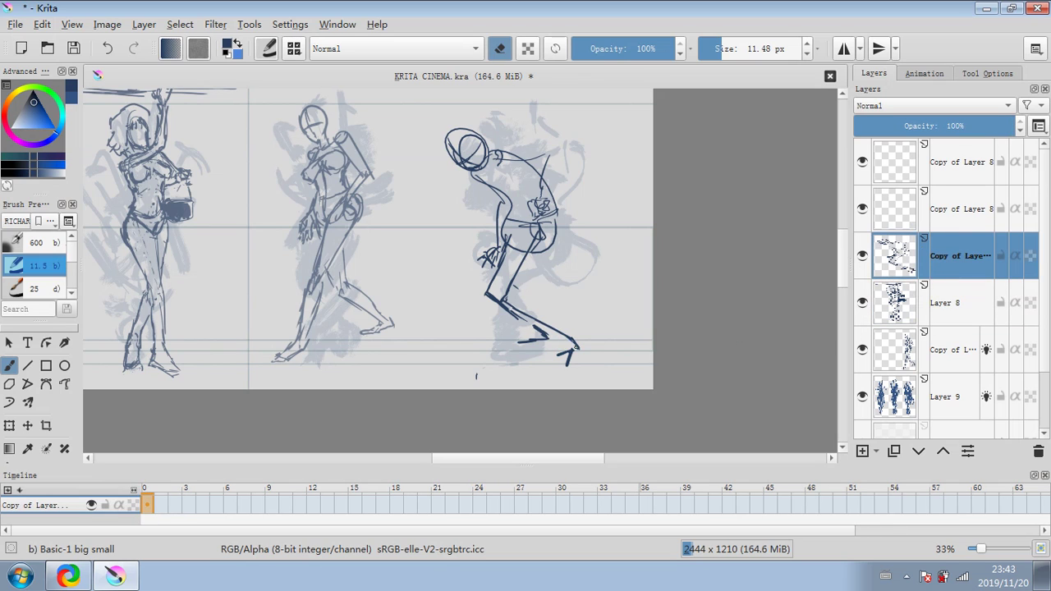
mouse_move(575, 348)
mouse_down()
mouse_move(560, 364)
mouse_move(572, 351)
mouse_move(566, 335)
mouse_move(572, 352)
mouse_up()
key(e)
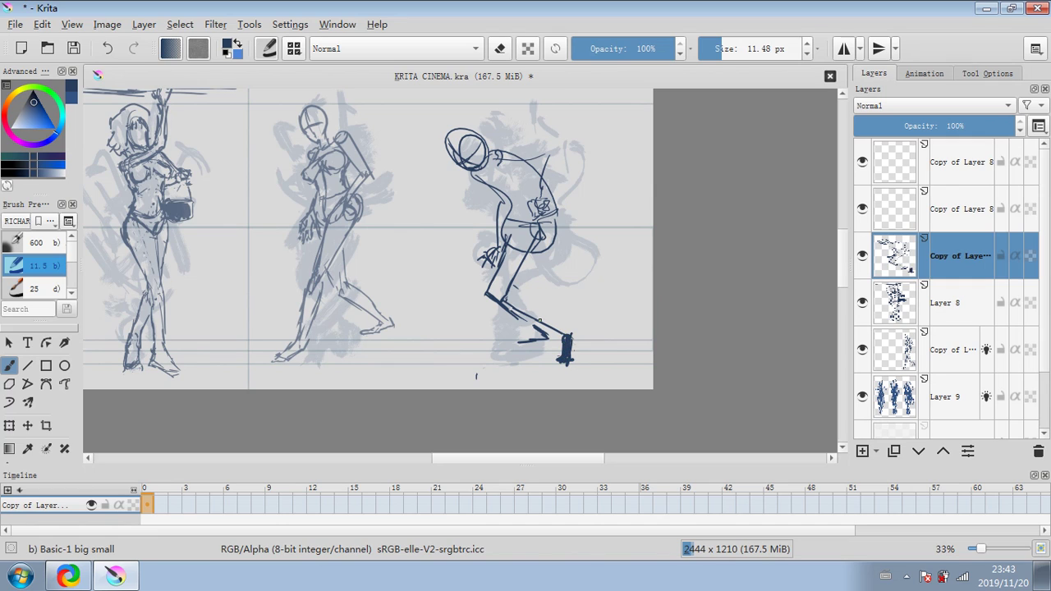
key(ctrl+z)
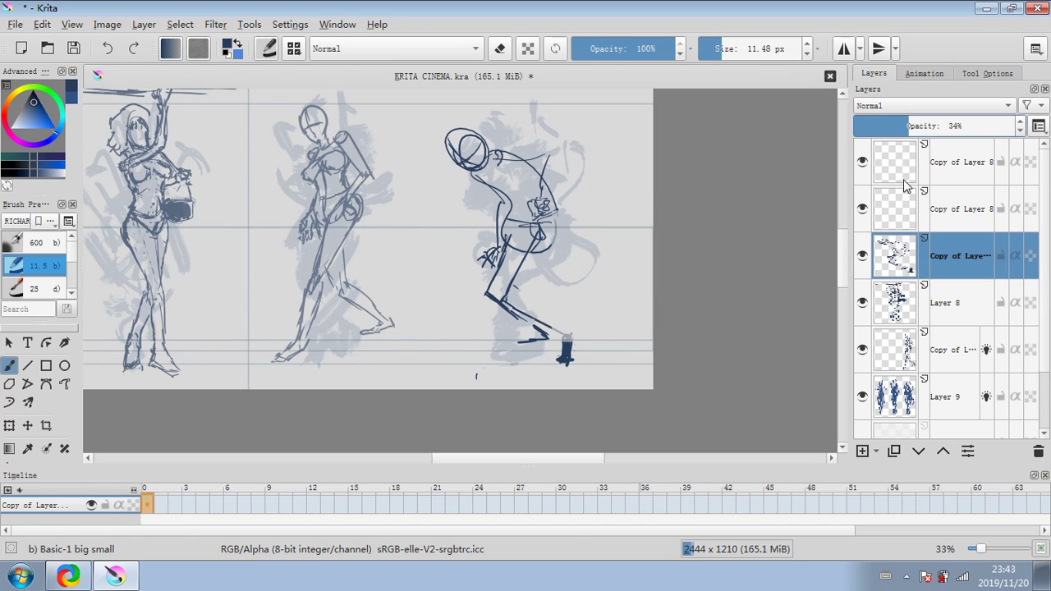
Reduce the right figure's sketch layer to 34% opacity, hide Layer 9, and make the empty layer above it active with the Move tool.
click(862, 396)
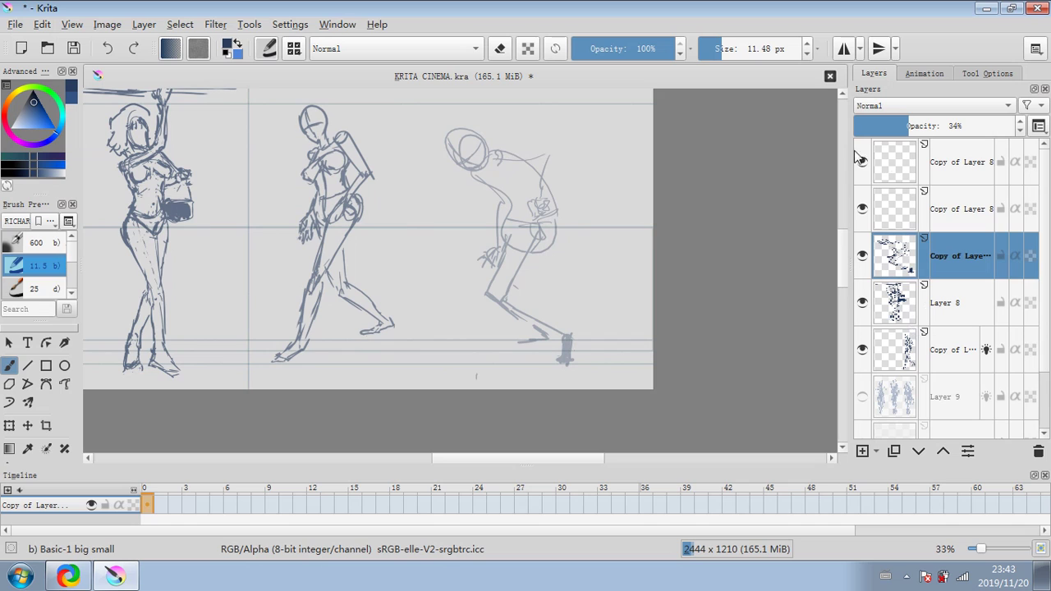
click(928, 223)
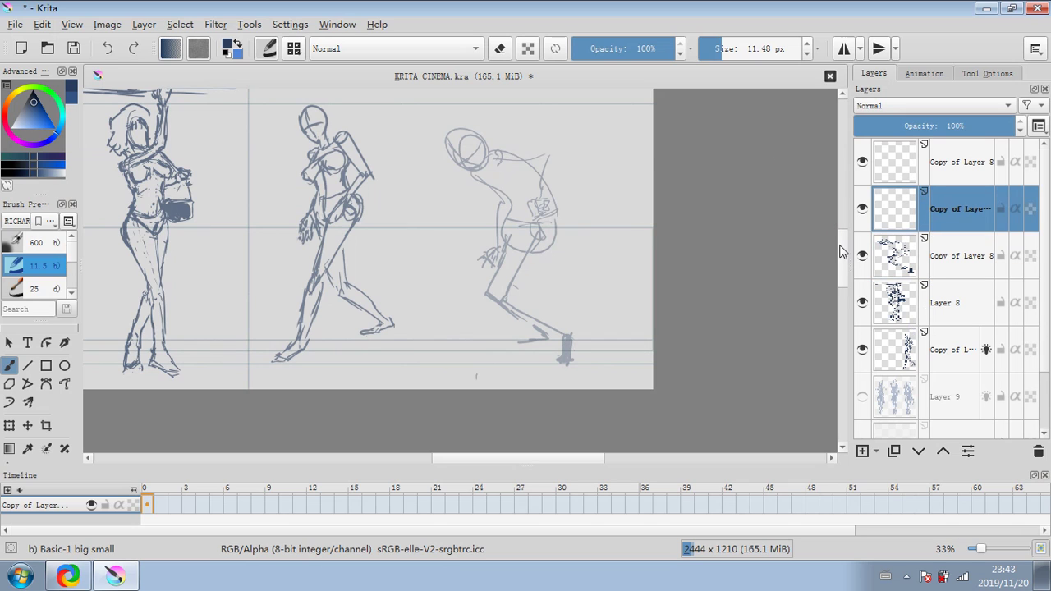
scroll(844, 244, up, 3)
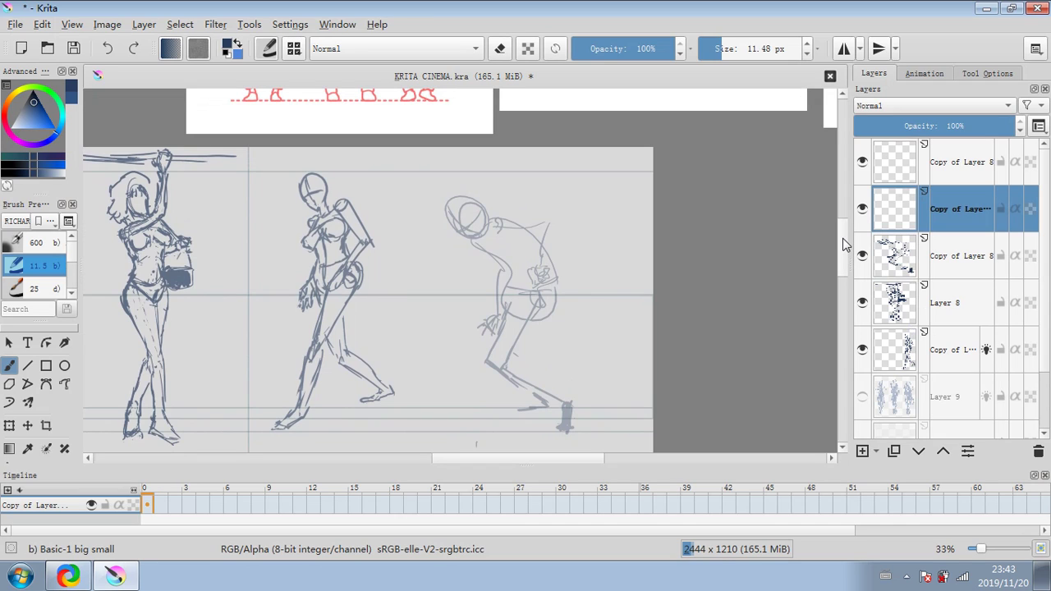
click(27, 426)
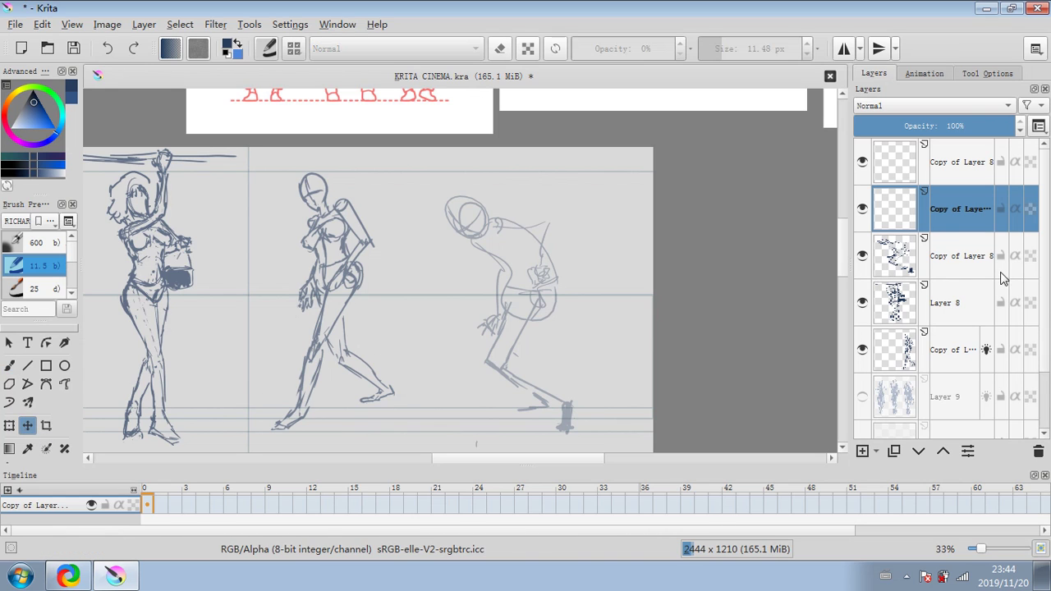
Nudge the right figure's faded sketch slightly toward the middle figure, and make the empty layer directly above it active with the brush.
click(942, 262)
mouse_move(540, 286)
mouse_down()
mouse_move(536, 296)
mouse_move(532, 284)
mouse_up()
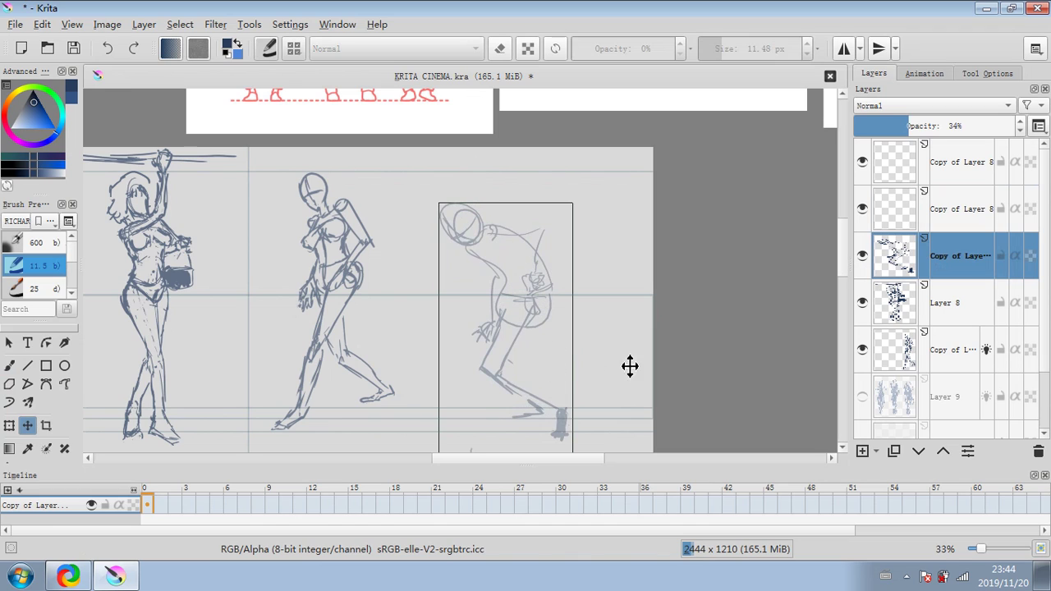
click(965, 301)
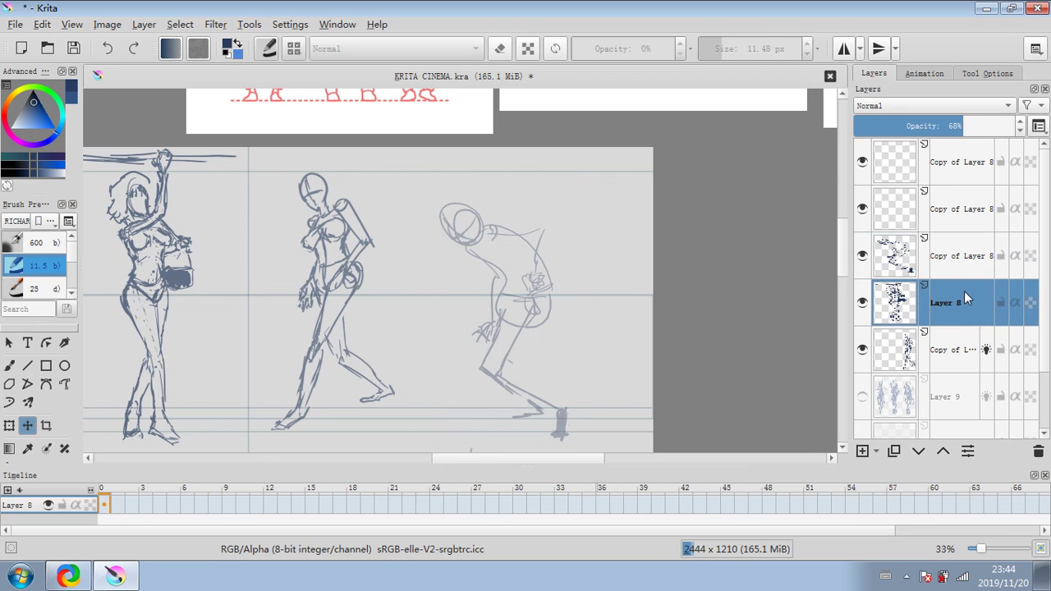
click(962, 251)
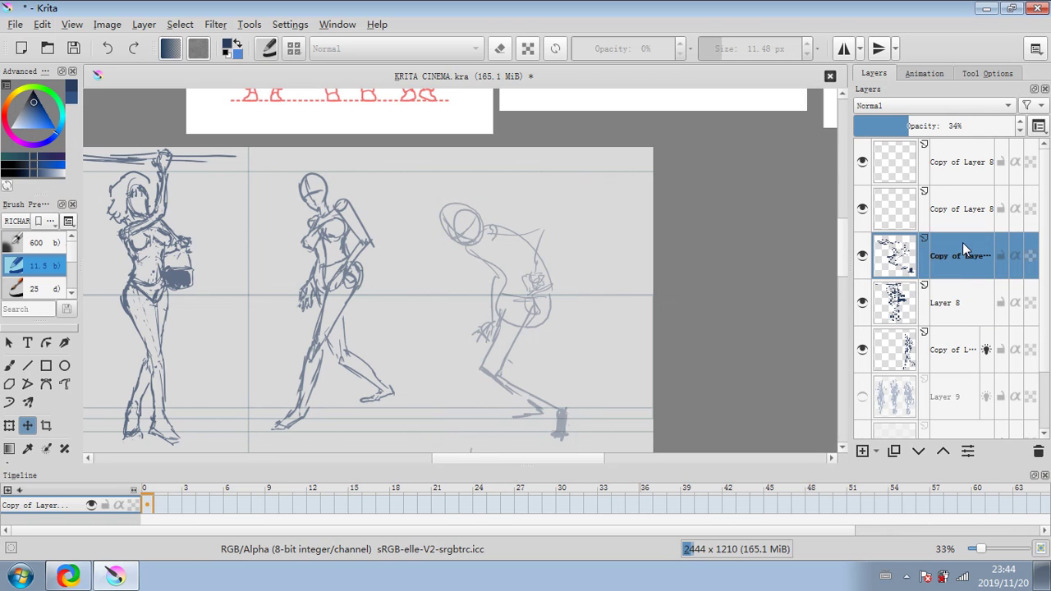
click(10, 366)
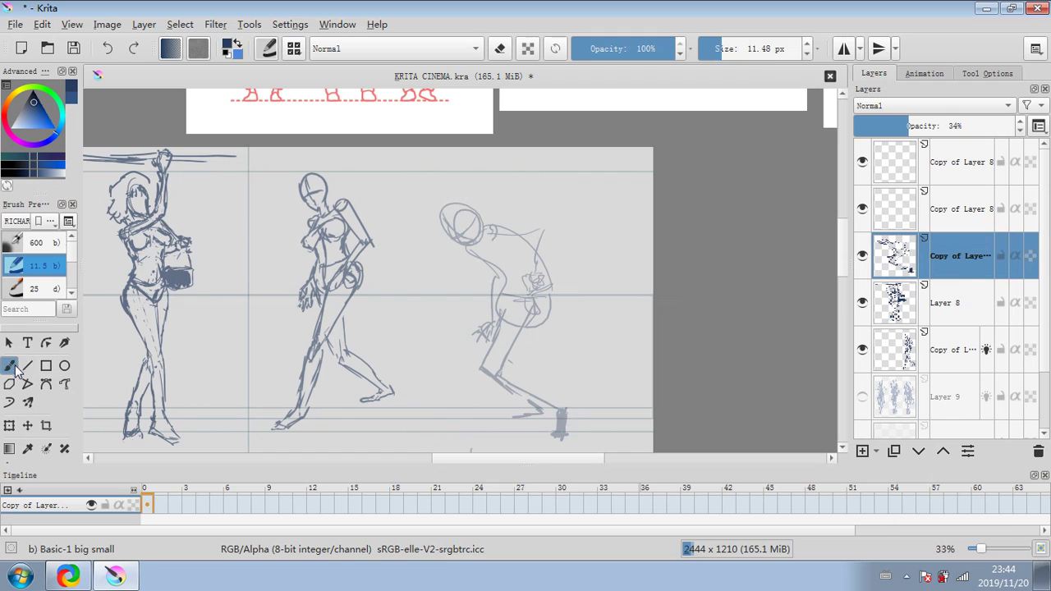
key(Page_Up)
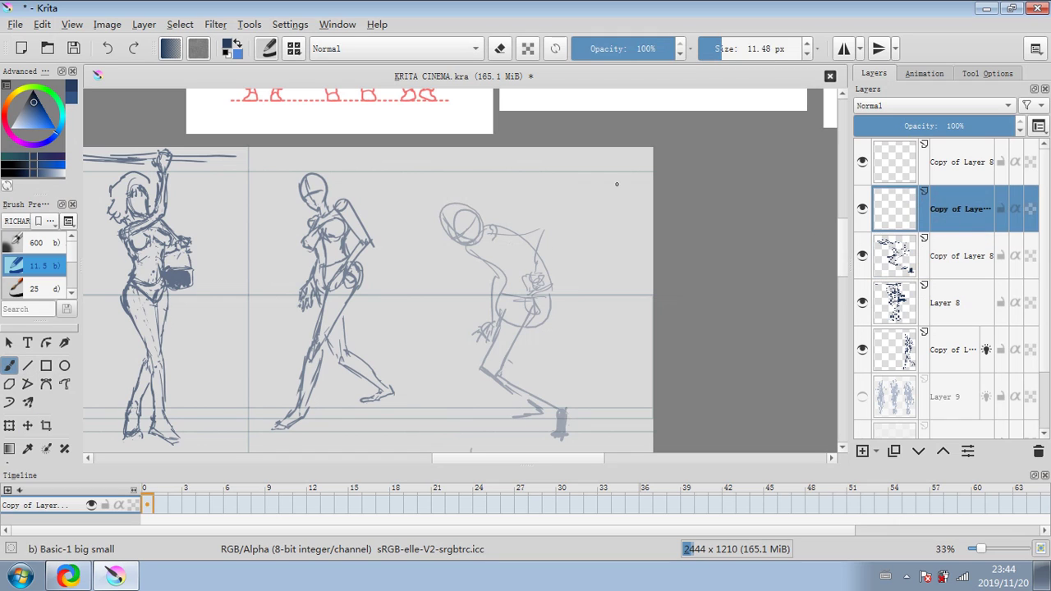
click(934, 256)
click(898, 226)
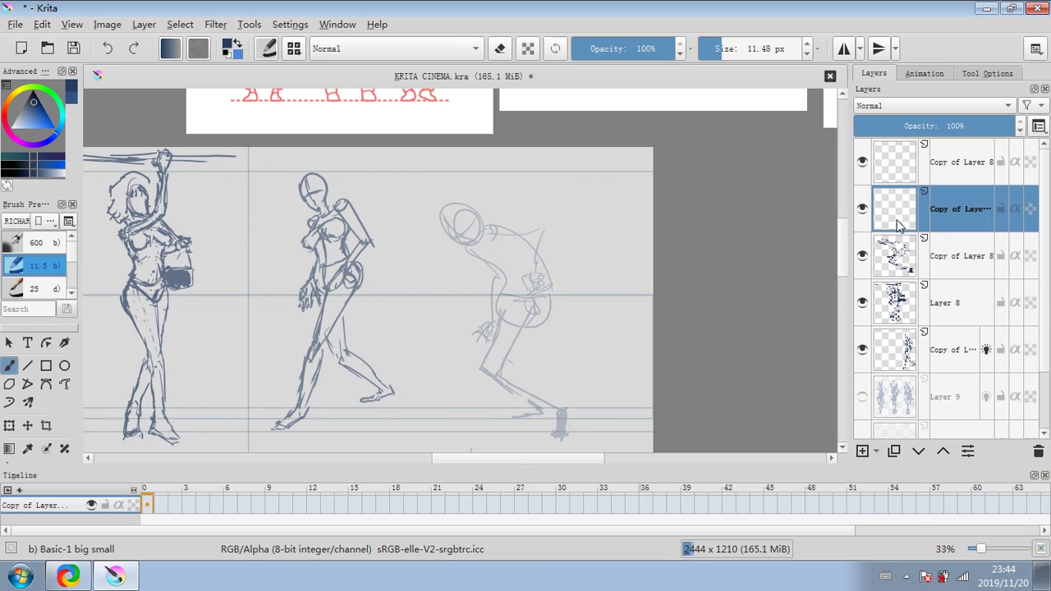
Outline the right figure's bowed head over the guide, enlarge the brush to 10.37 px, and draw the neck and arm bent behind the back.
click(707, 48)
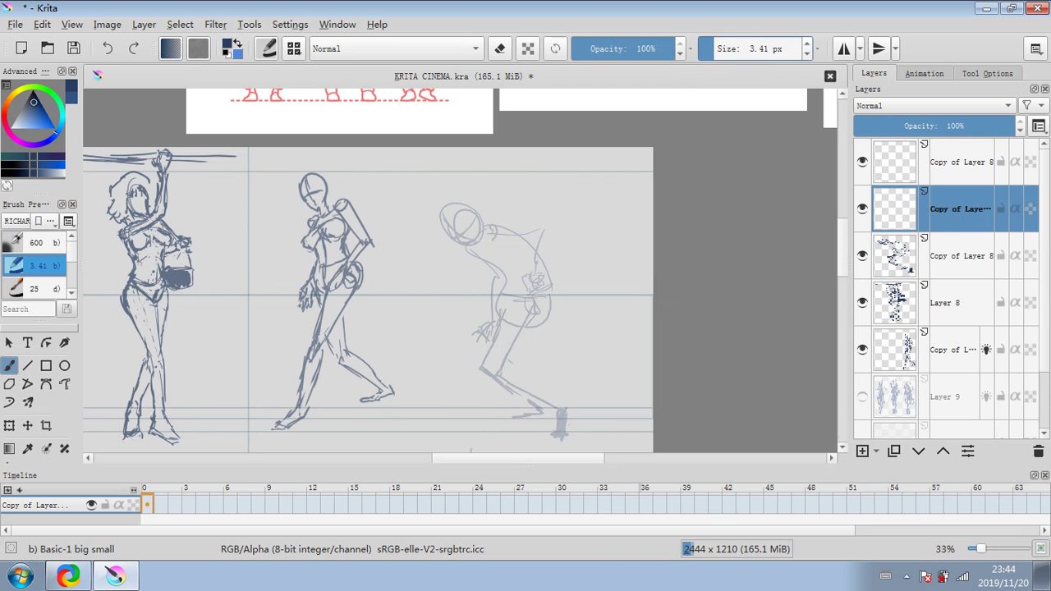
mouse_move(462, 205)
mouse_down()
mouse_move(466, 239)
mouse_move(465, 205)
mouse_up()
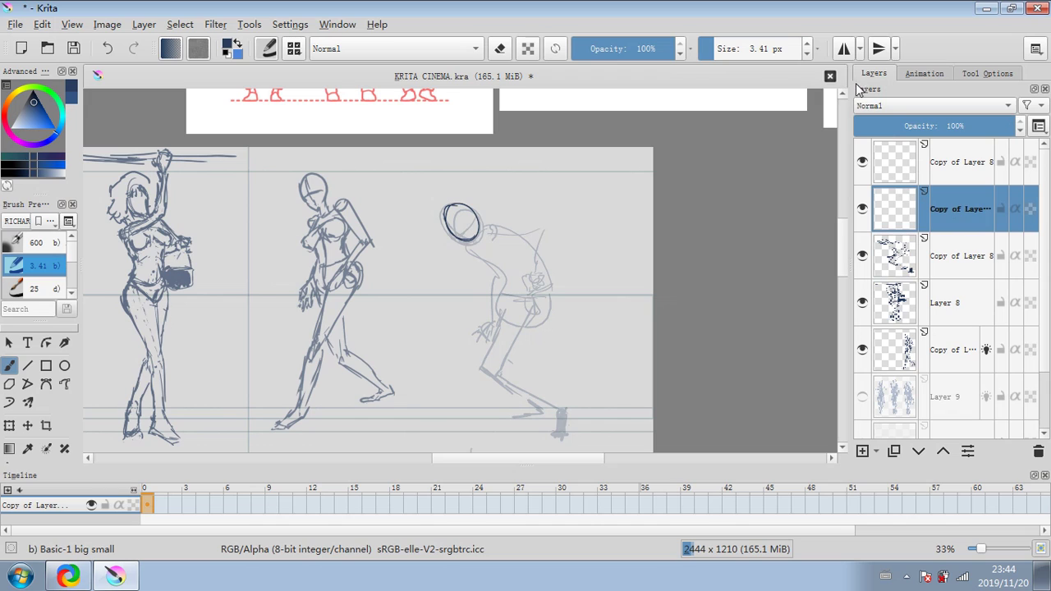
click(720, 51)
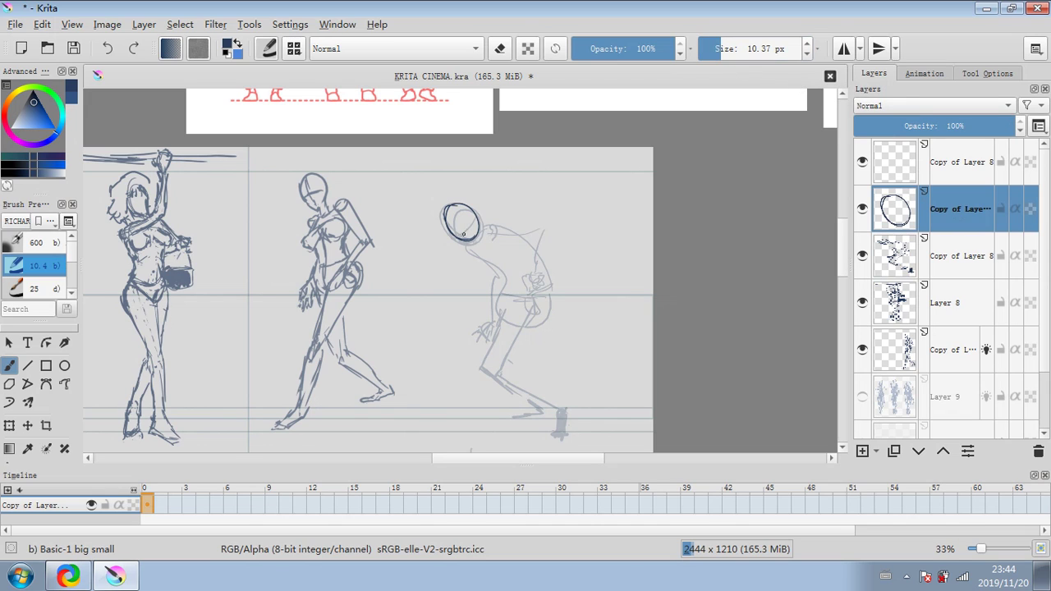
mouse_move(461, 205)
mouse_down()
mouse_move(490, 239)
mouse_move(462, 236)
mouse_move(473, 246)
mouse_move(496, 227)
mouse_move(539, 230)
mouse_move(540, 289)
mouse_up()
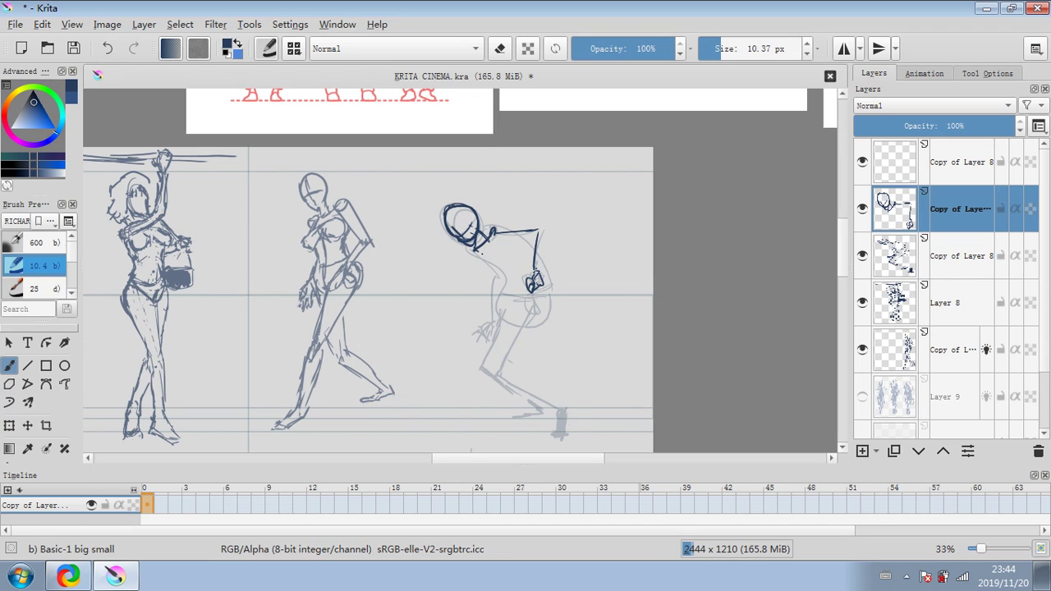
Draw the right figure's hunched torso and pelvis, with a ribcage oval, the belly line and the curved back down to the hip.
mouse_move(475, 250)
mouse_down()
mouse_move(511, 264)
mouse_move(514, 296)
mouse_move(501, 307)
mouse_move(525, 302)
mouse_move(496, 307)
mouse_move(544, 286)
mouse_move(538, 313)
mouse_up()
mouse_move(522, 303)
mouse_down()
mouse_move(534, 309)
mouse_move(509, 316)
mouse_move(519, 317)
mouse_up()
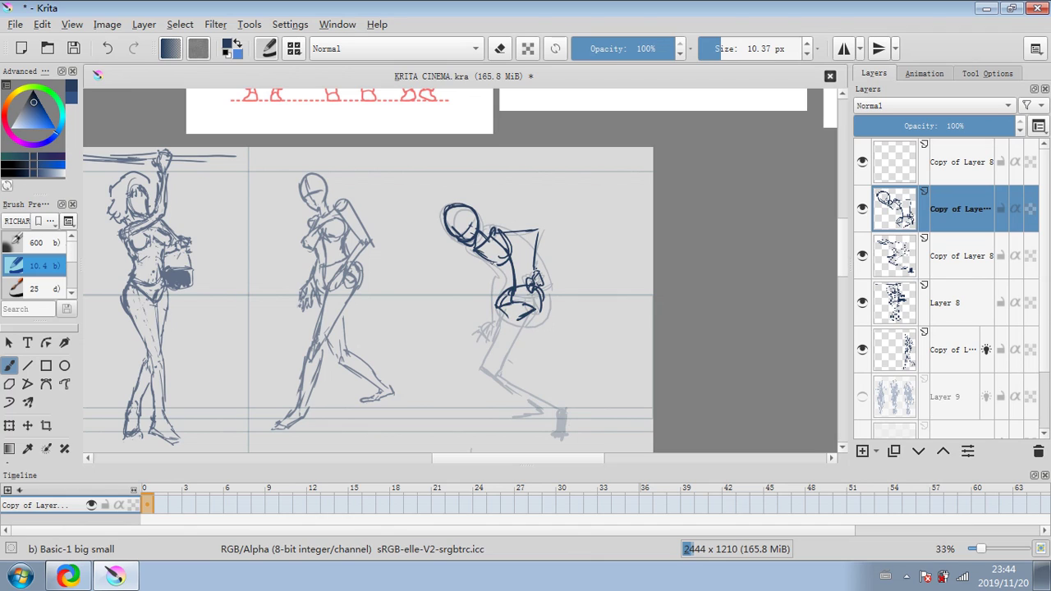
mouse_move(483, 252)
mouse_down()
mouse_move(503, 273)
mouse_move(501, 299)
mouse_up()
mouse_move(498, 228)
mouse_down()
mouse_move(530, 261)
mouse_move(538, 297)
mouse_move(503, 228)
mouse_up()
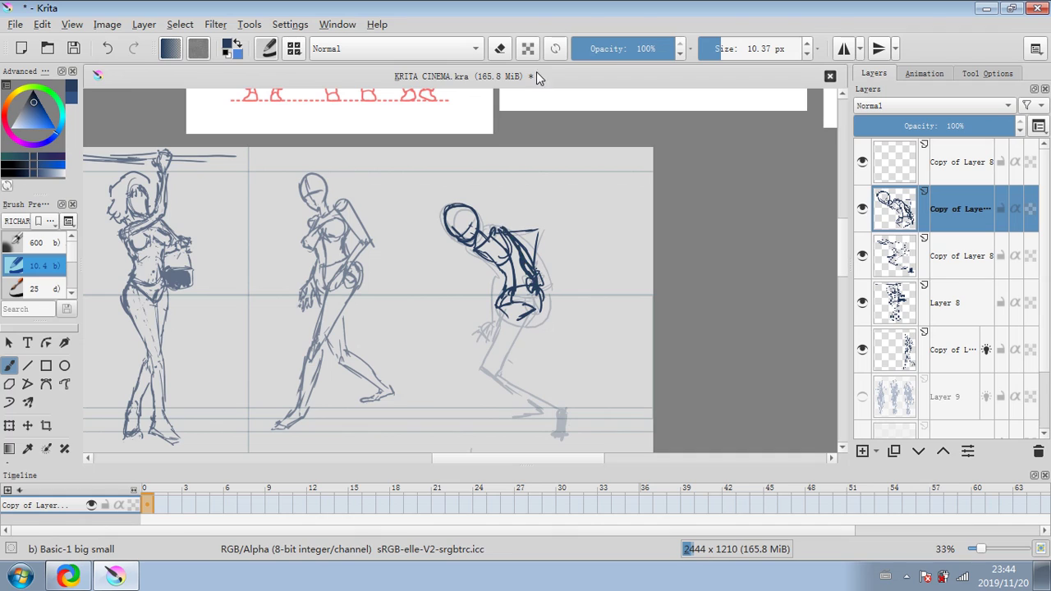
Erase the right figure's back contour and redraw it as a cleaner curve from the shoulder to the hand at the hip.
click(502, 49)
drag(526, 263, 524, 245)
click(506, 50)
click(499, 48)
mouse_move(516, 257)
mouse_down()
mouse_move(524, 263)
mouse_move(521, 250)
mouse_up()
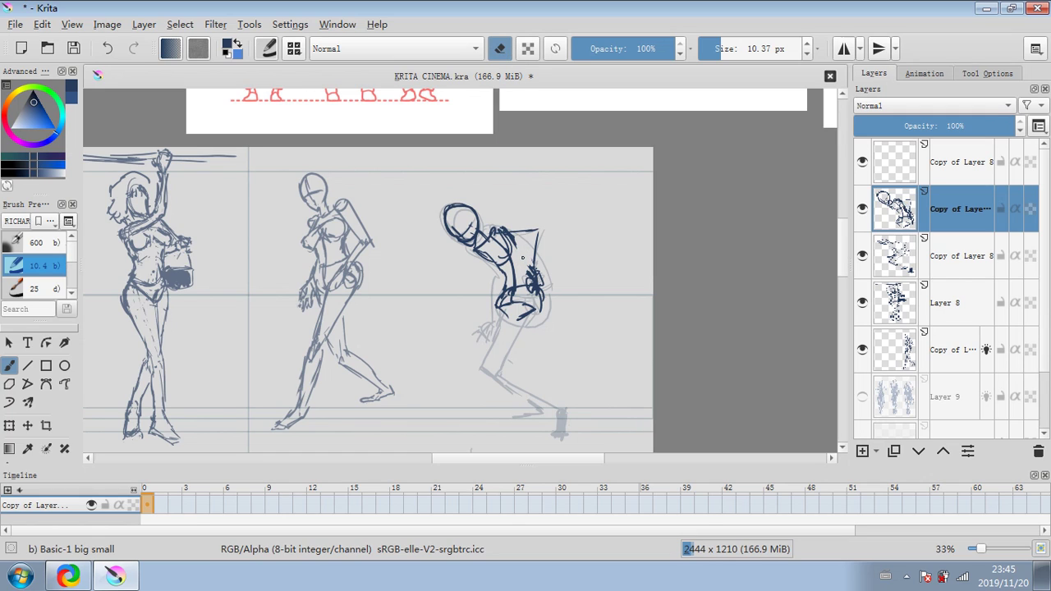
click(499, 49)
drag(529, 263, 534, 274)
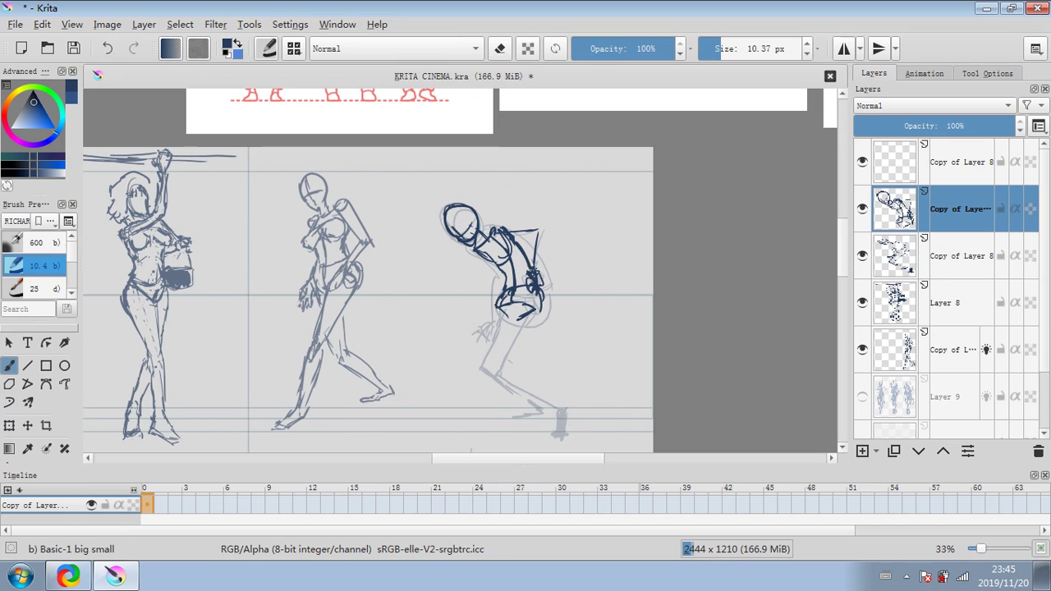
Erase the top of the right figure's near shoulder and redraw it as a rounded contour joining the neck.
key(e)
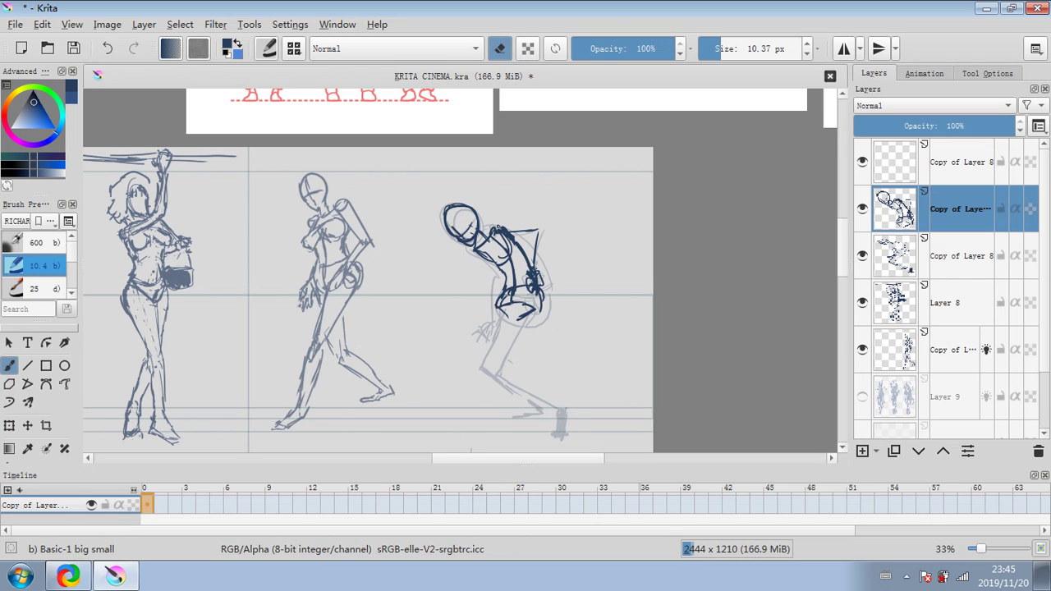
mouse_move(494, 228)
mouse_down()
mouse_move(475, 249)
mouse_move(506, 231)
mouse_up()
key(e)
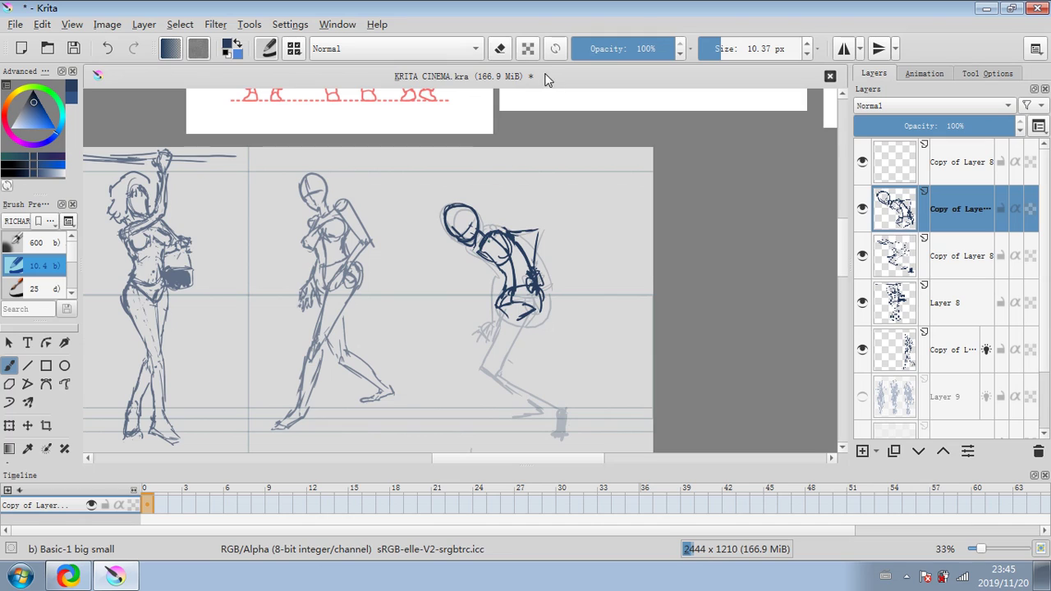
key(e)
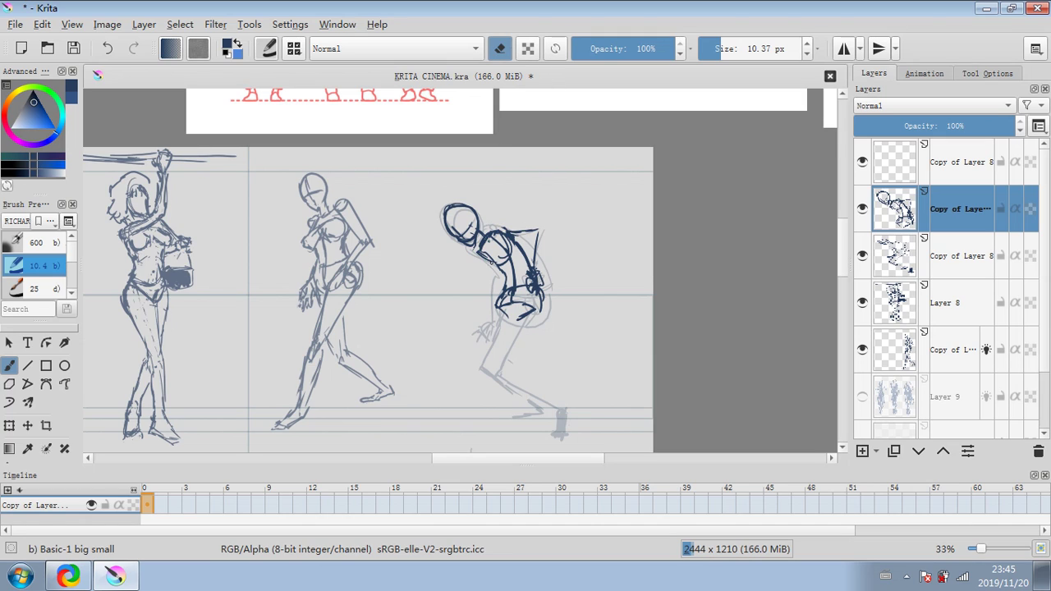
click(499, 48)
Draw the right figure's hanging arm down the front of the torso, ending in a hand with spread fingers above the knee.
mouse_move(494, 281)
mouse_down()
mouse_move(493, 310)
mouse_move(478, 323)
mouse_move(490, 324)
mouse_up()
key(ctrl+z)
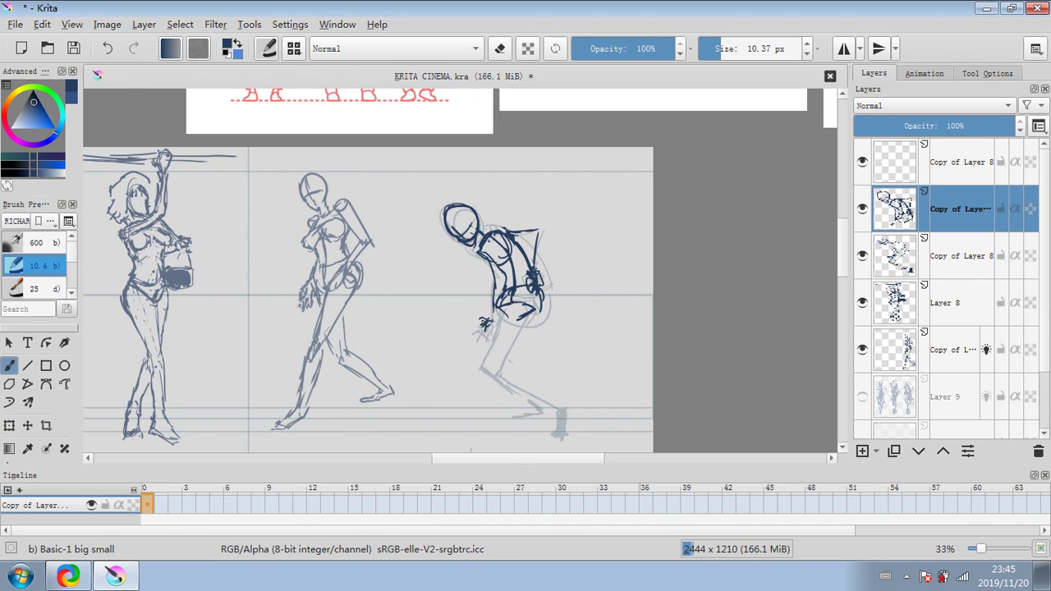
drag(486, 325, 481, 334)
mouse_move(492, 327)
mouse_down()
mouse_move(486, 338)
mouse_move(493, 320)
mouse_up()
mouse_move(481, 255)
mouse_down()
mouse_move(494, 285)
mouse_move(492, 276)
mouse_up()
mouse_move(494, 317)
mouse_down()
mouse_move(493, 336)
mouse_move(475, 339)
mouse_up()
drag(500, 286, 497, 304)
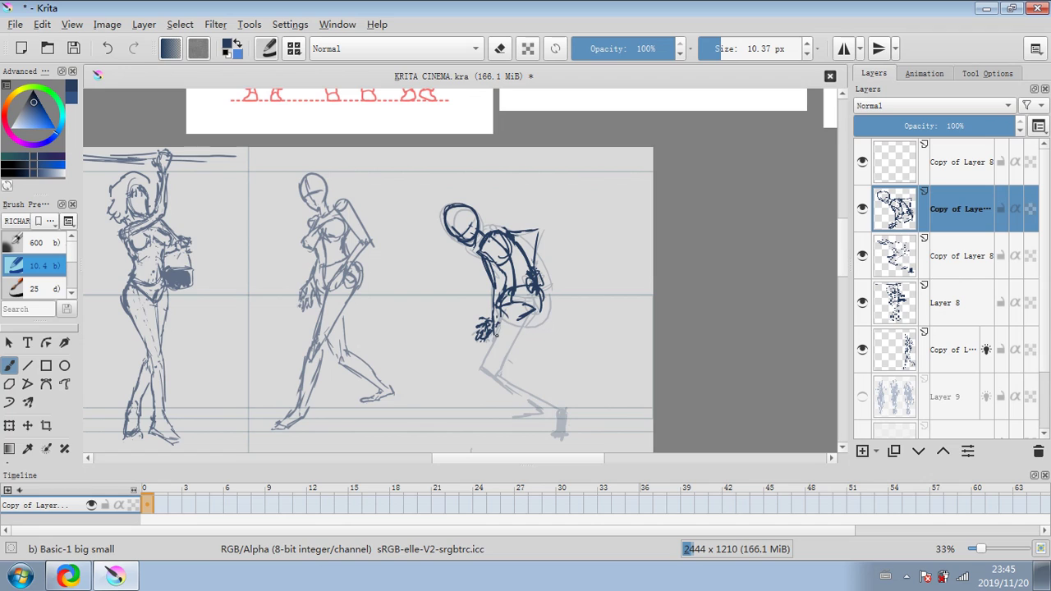
Draw the right figure's two bent thighs and the rear shin angled back toward the foot.
drag(488, 338, 479, 368)
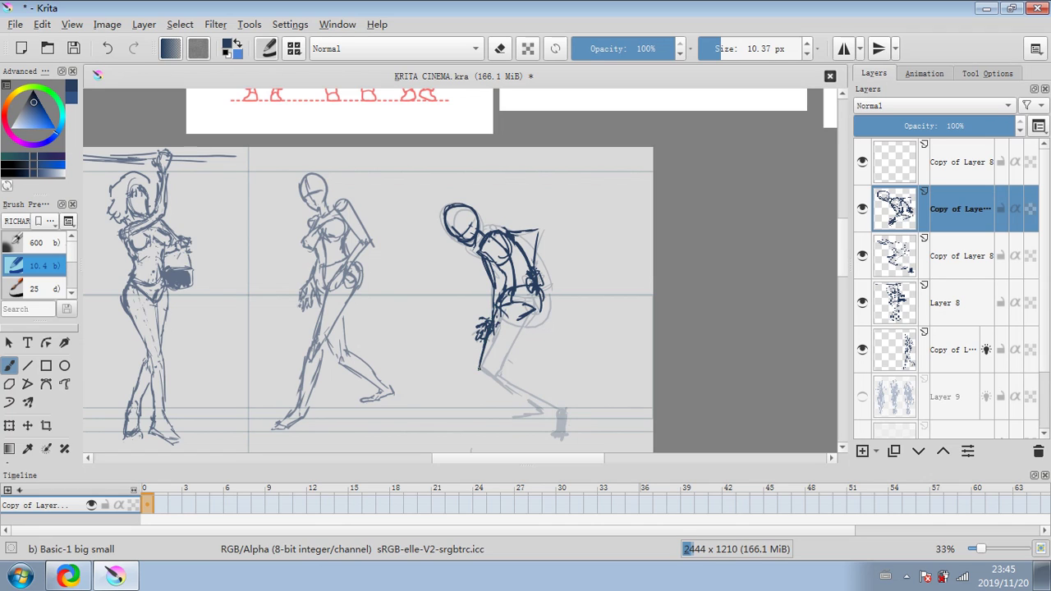
drag(514, 310, 495, 382)
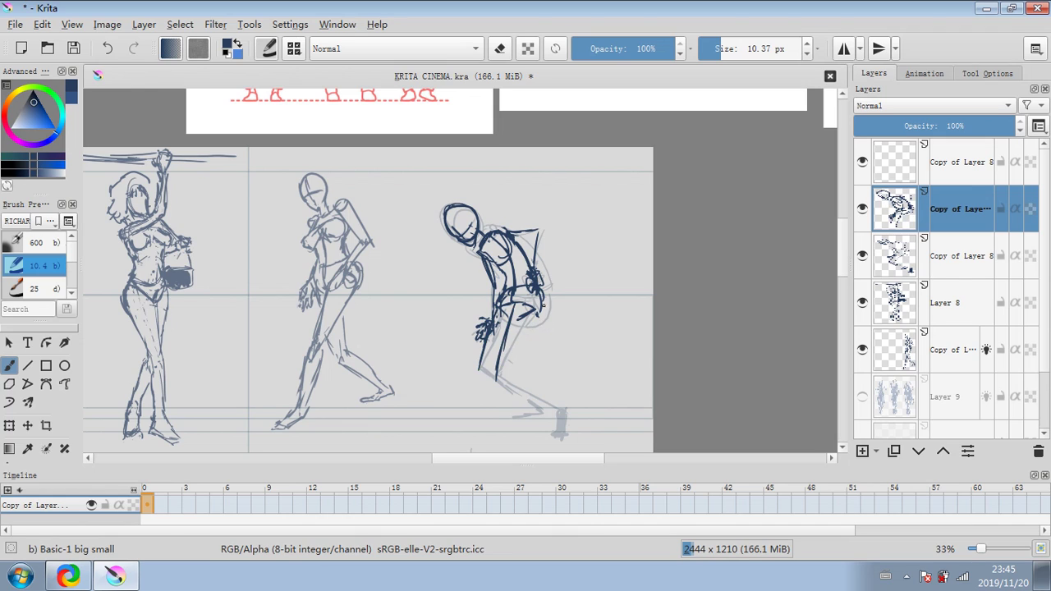
drag(542, 306, 511, 373)
drag(512, 374, 559, 406)
drag(496, 379, 555, 416)
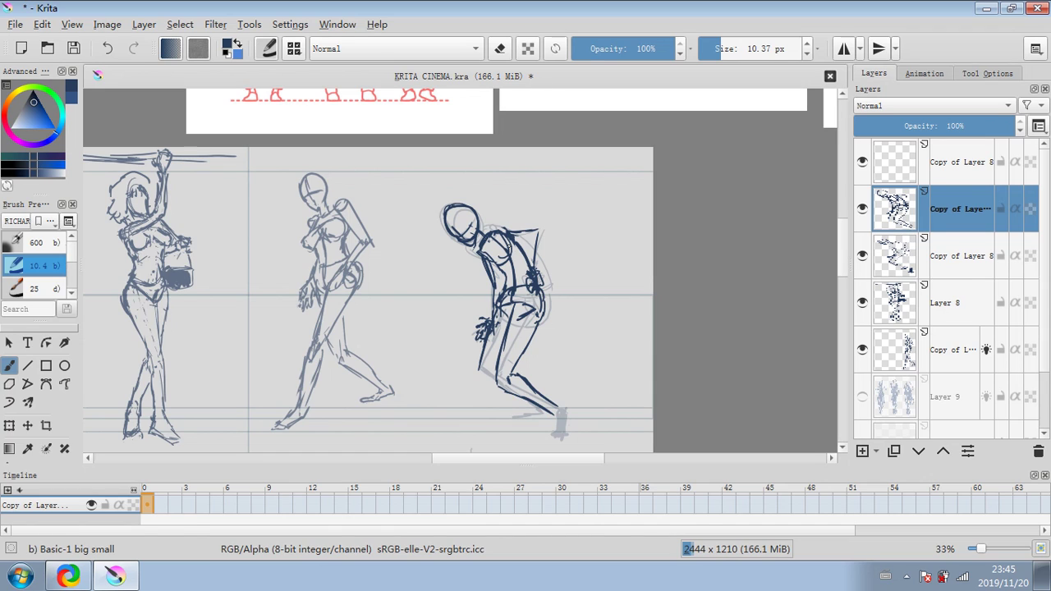
Clean up the lines around the right figure's knee, and draw the flat front foot and the upright rear foot.
click(501, 52)
mouse_move(511, 386)
mouse_down()
mouse_move(532, 382)
mouse_move(511, 378)
mouse_move(523, 380)
mouse_up()
click(499, 49)
drag(532, 407, 516, 414)
drag(537, 405, 540, 414)
scroll(630, 375, down, 1)
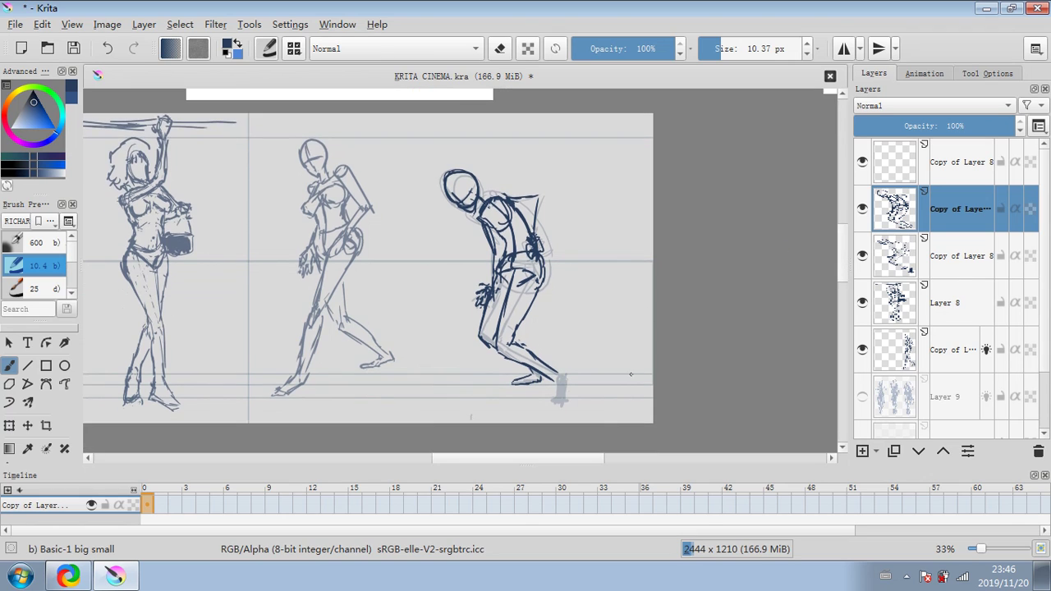
mouse_move(550, 371)
mouse_down()
mouse_move(564, 378)
mouse_move(551, 400)
mouse_move(564, 401)
mouse_up()
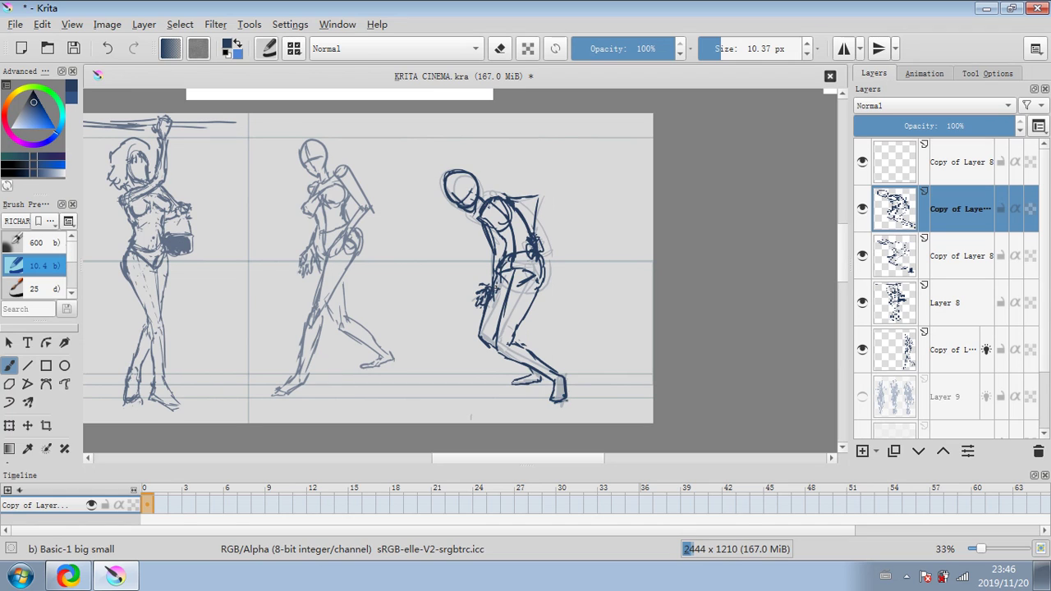
Reinforce the right figure's thigh contours and draw rounded breast shapes on the chest.
drag(485, 327, 501, 279)
drag(516, 336, 537, 284)
drag(519, 323, 540, 280)
mouse_move(496, 201)
mouse_down()
mouse_move(510, 194)
mouse_move(481, 245)
mouse_move(514, 225)
mouse_move(504, 206)
mouse_up()
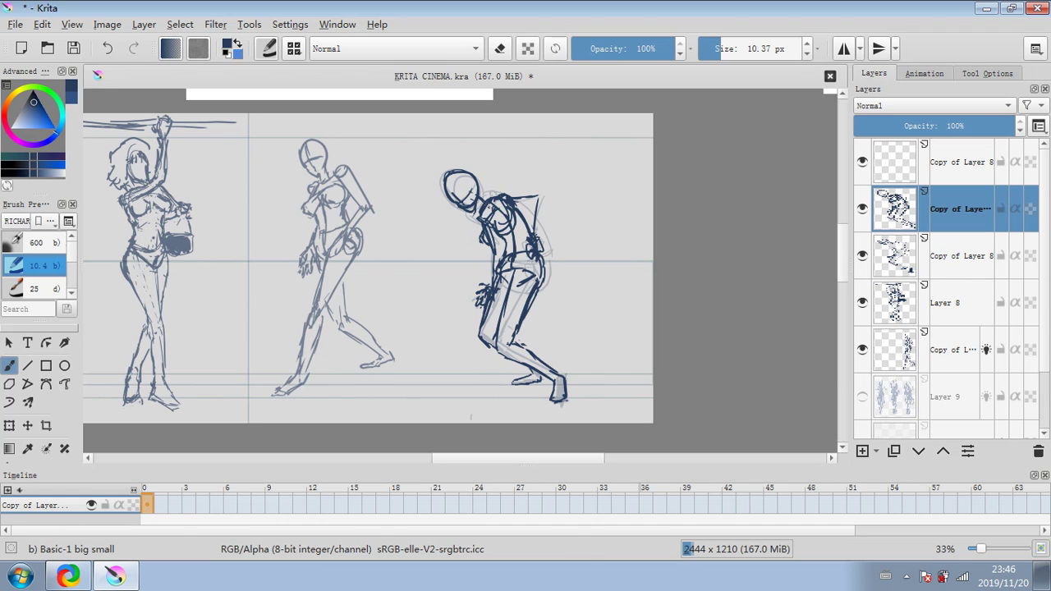
Erase the heavy chest and shoulder lines, then redraw the chest and thicken the arm bent behind the back.
click(499, 49)
mouse_move(507, 230)
mouse_down()
mouse_move(491, 199)
mouse_move(496, 207)
mouse_move(507, 195)
mouse_move(512, 207)
mouse_move(484, 215)
mouse_move(491, 201)
mouse_up()
click(502, 50)
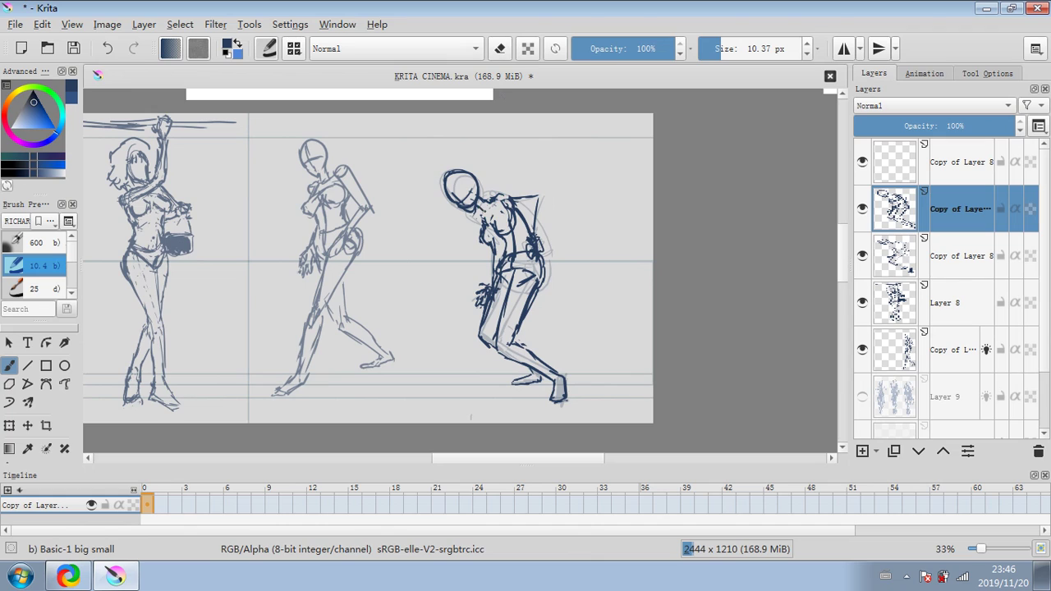
mouse_move(493, 201)
mouse_down()
mouse_move(491, 213)
mouse_move(530, 191)
mouse_move(533, 233)
mouse_up()
mouse_move(528, 193)
mouse_down()
mouse_move(543, 192)
mouse_move(536, 273)
mouse_move(528, 253)
mouse_up()
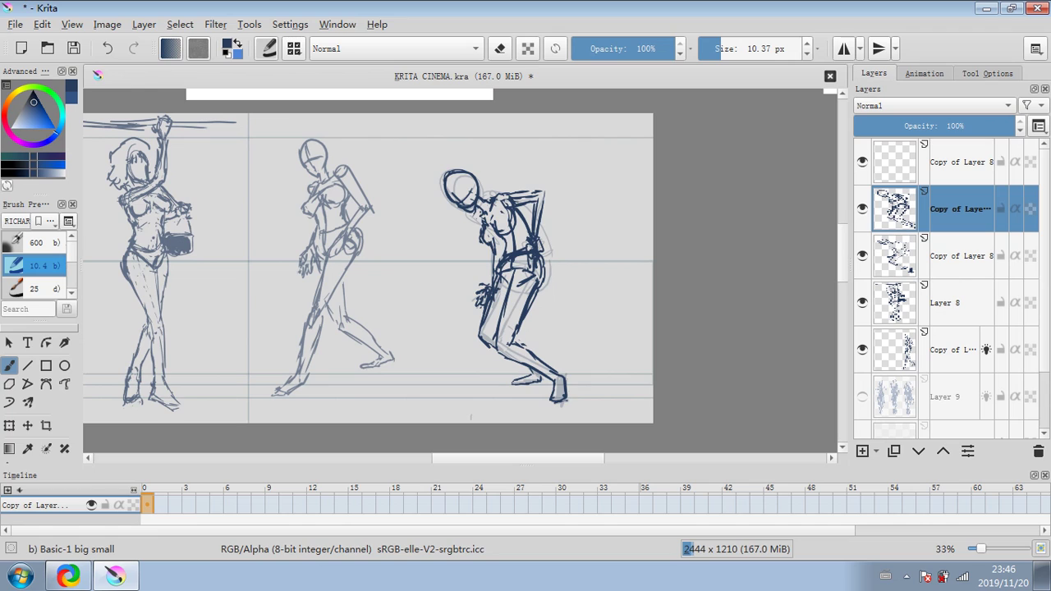
Strengthen the front outline of the right figure's chest and erase the excess lines inside the torso and bent arm.
drag(476, 218, 502, 253)
key(e)
mouse_move(498, 248)
mouse_down()
mouse_move(504, 201)
mouse_move(538, 195)
mouse_move(536, 247)
mouse_move(511, 227)
mouse_move(527, 227)
mouse_move(527, 238)
mouse_up()
click(501, 50)
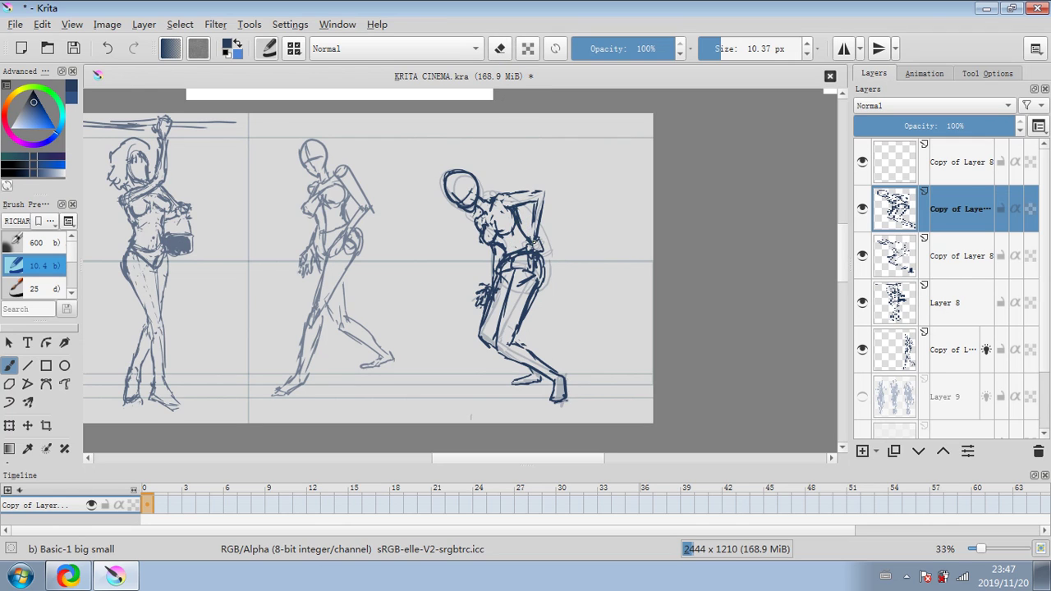
Rework the right figure's thigh contours and the hip area, alternating strokes and erasing to separate the two legs.
drag(491, 299, 486, 343)
drag(505, 302, 498, 347)
mouse_move(503, 321)
mouse_down()
mouse_move(496, 358)
mouse_move(487, 307)
mouse_move(532, 301)
mouse_move(537, 279)
mouse_move(510, 271)
mouse_move(516, 262)
mouse_move(528, 276)
mouse_move(522, 253)
mouse_move(504, 268)
mouse_move(505, 283)
mouse_move(526, 256)
mouse_move(501, 254)
mouse_up()
key(e)
click(501, 51)
click(500, 49)
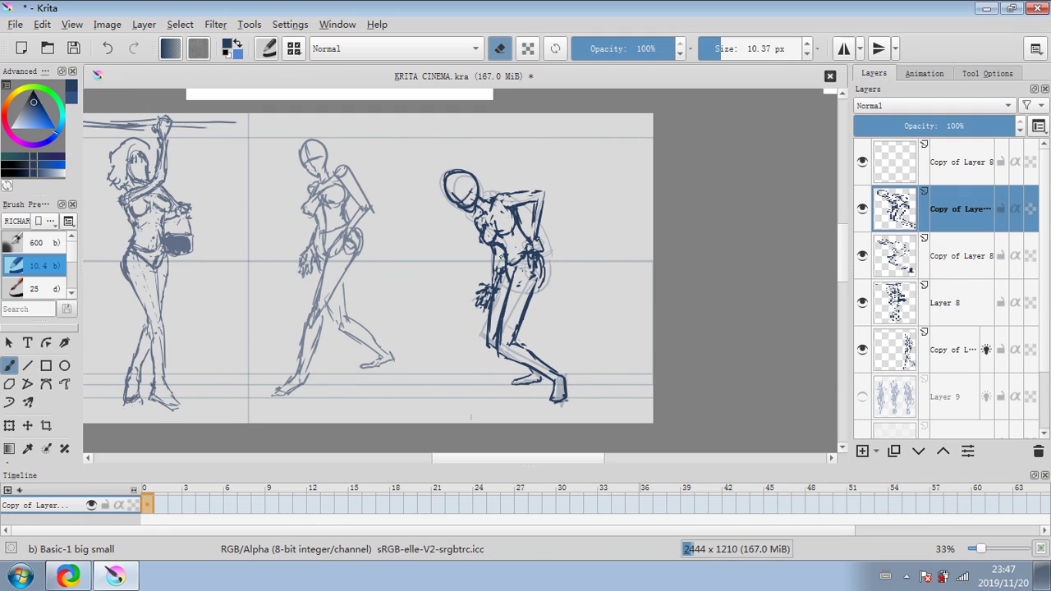
click(499, 48)
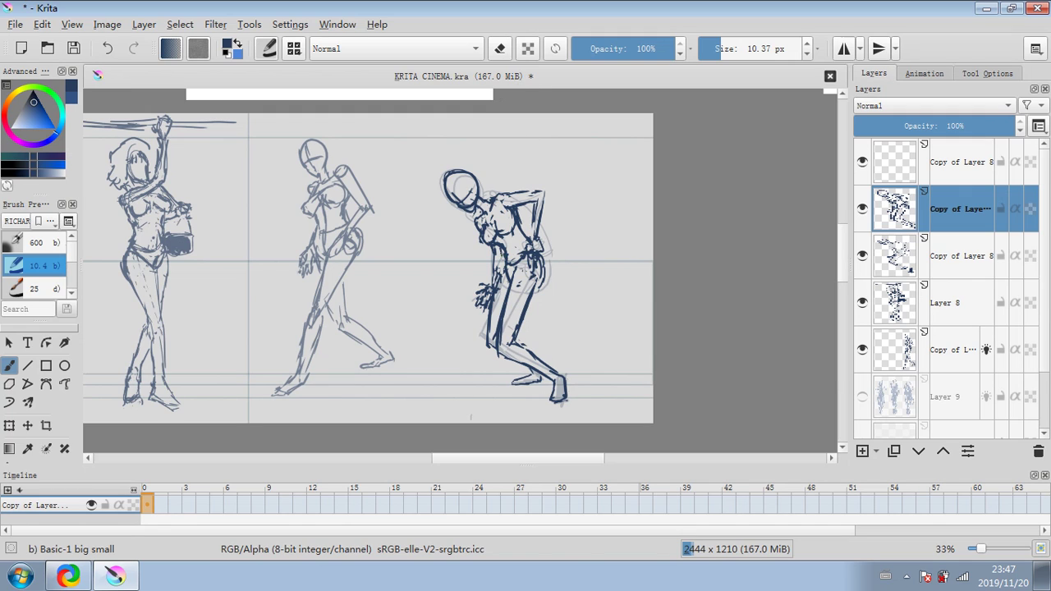
Refine the right figure's pelvis and outer thigh, erasing stray marks and redrawing the hip contour.
drag(501, 264, 503, 267)
click(499, 48)
click(499, 48)
mouse_move(520, 268)
mouse_down()
mouse_move(514, 281)
mouse_move(527, 261)
mouse_move(530, 299)
mouse_move(545, 266)
mouse_move(534, 285)
mouse_up()
key(e)
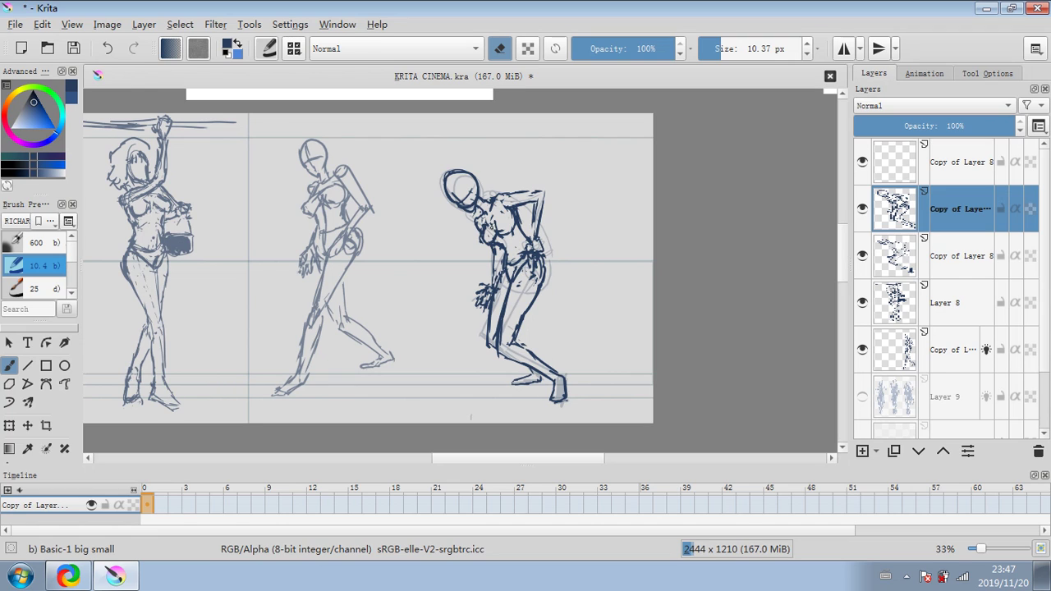
key(e)
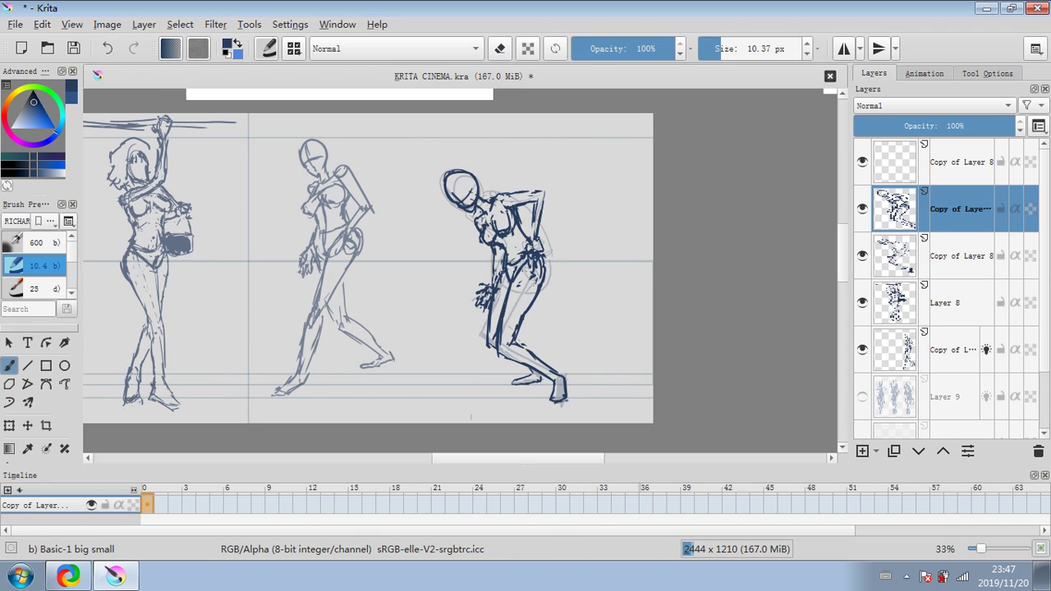
Erase the excess marks in the right figure's chest, then redraw the chest outline and the neck and shoulder lines.
click(500, 49)
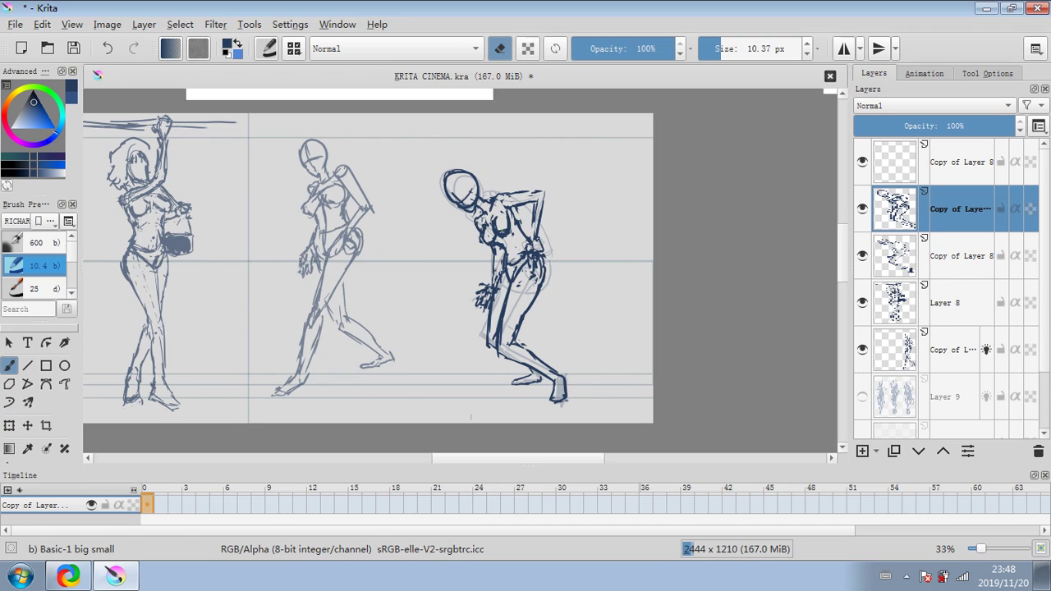
drag(483, 228, 491, 247)
click(500, 49)
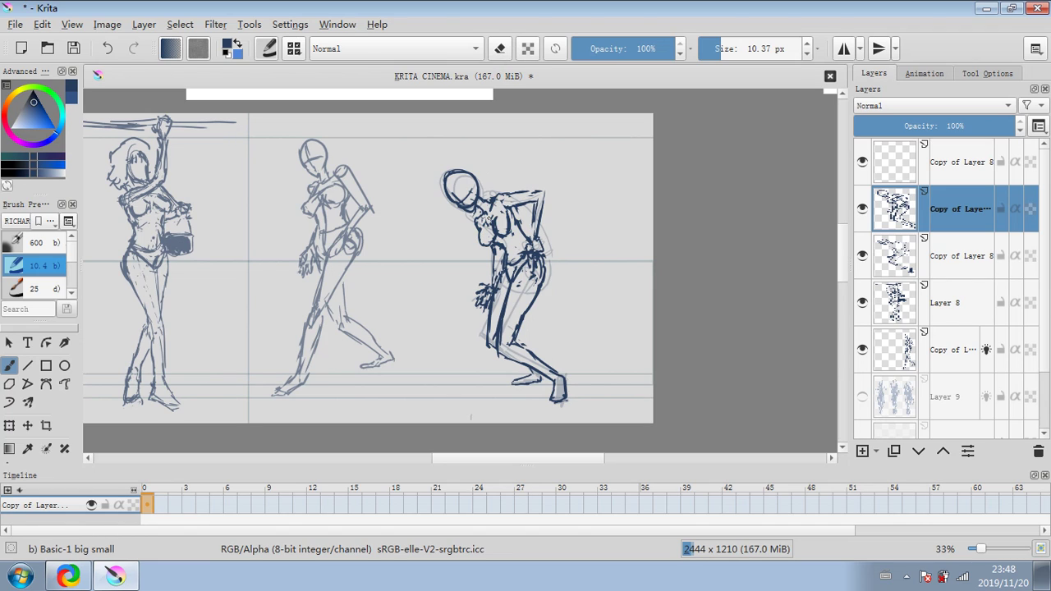
drag(475, 214, 484, 220)
click(500, 49)
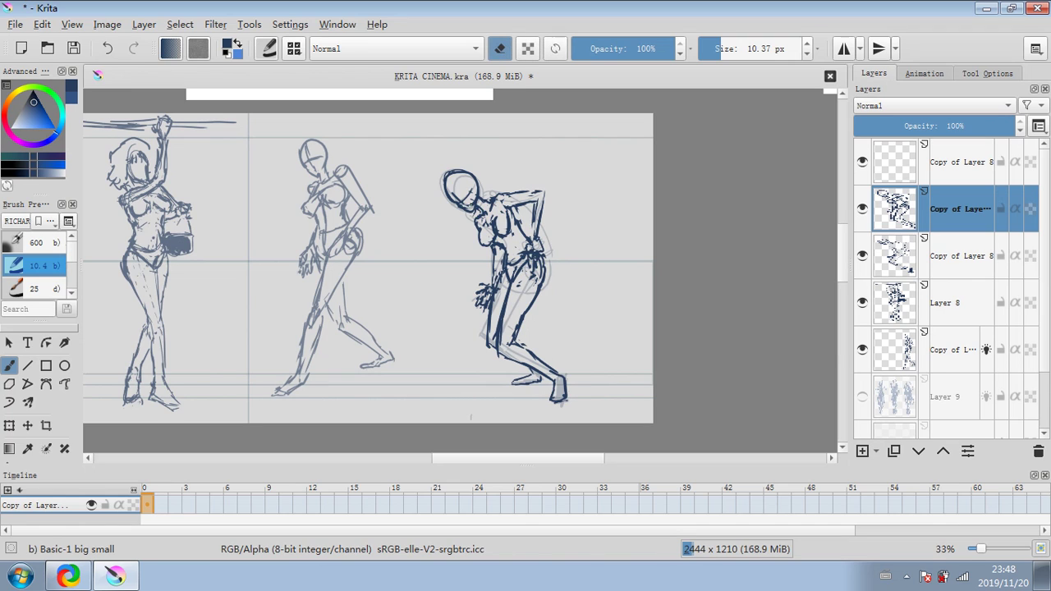
drag(470, 204, 473, 208)
click(500, 49)
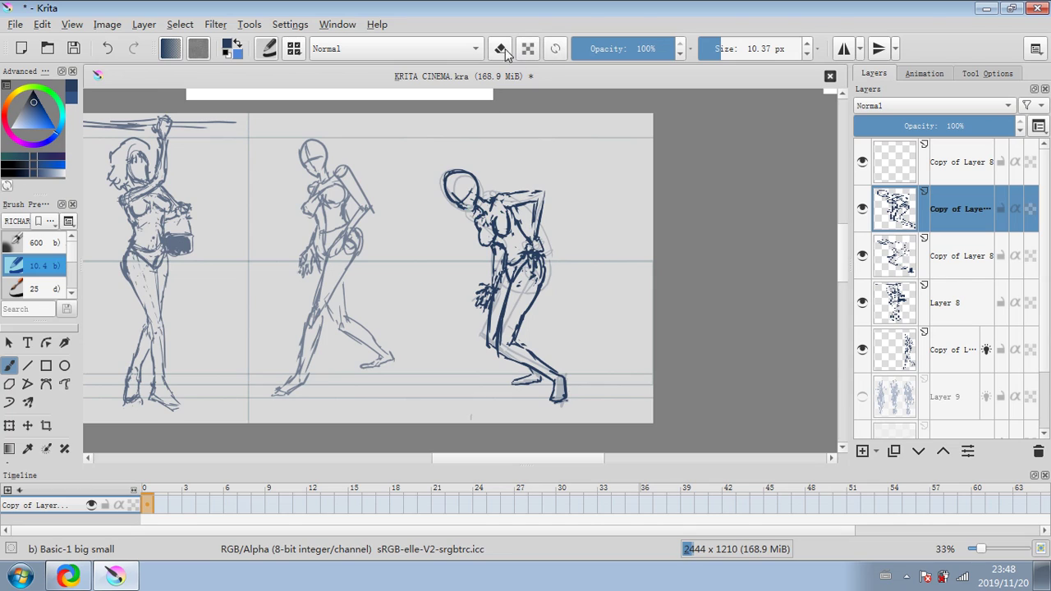
drag(462, 206, 533, 190)
Clean up the right figure's hand behind the back, fill in a dark shape below it on the hip, and reinforce the lower leg and foot.
click(500, 48)
mouse_move(523, 243)
mouse_down()
mouse_move(508, 276)
mouse_move(535, 291)
mouse_move(536, 271)
mouse_up()
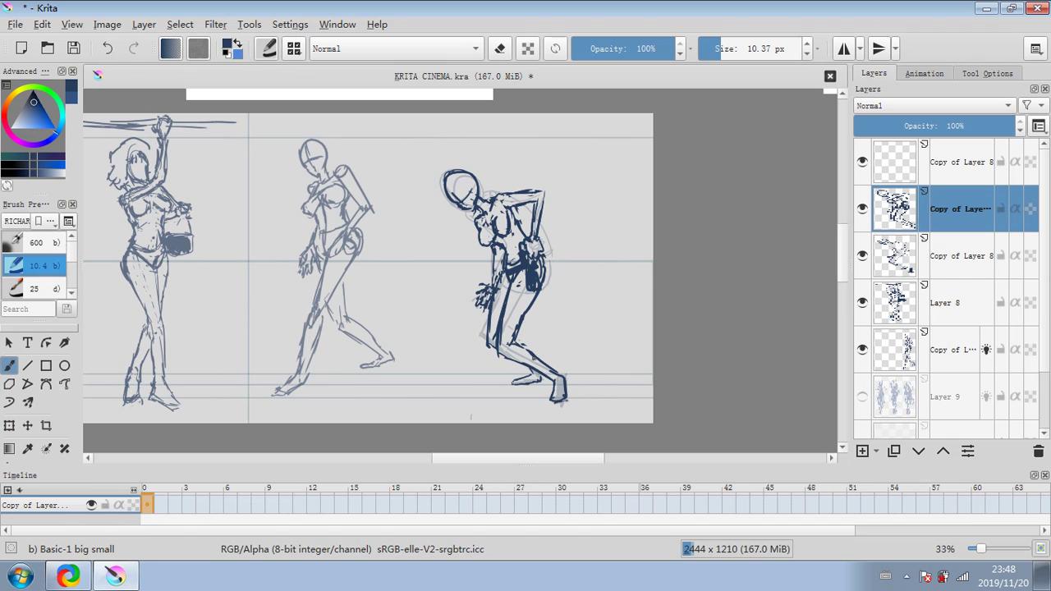
drag(499, 346, 509, 355)
mouse_move(508, 356)
mouse_down()
mouse_move(567, 378)
mouse_move(552, 398)
mouse_move(561, 402)
mouse_up()
Delete the old guide sketch layer under the right figure and lower the redrawn figure's layer opacity to 34%.
click(9, 425)
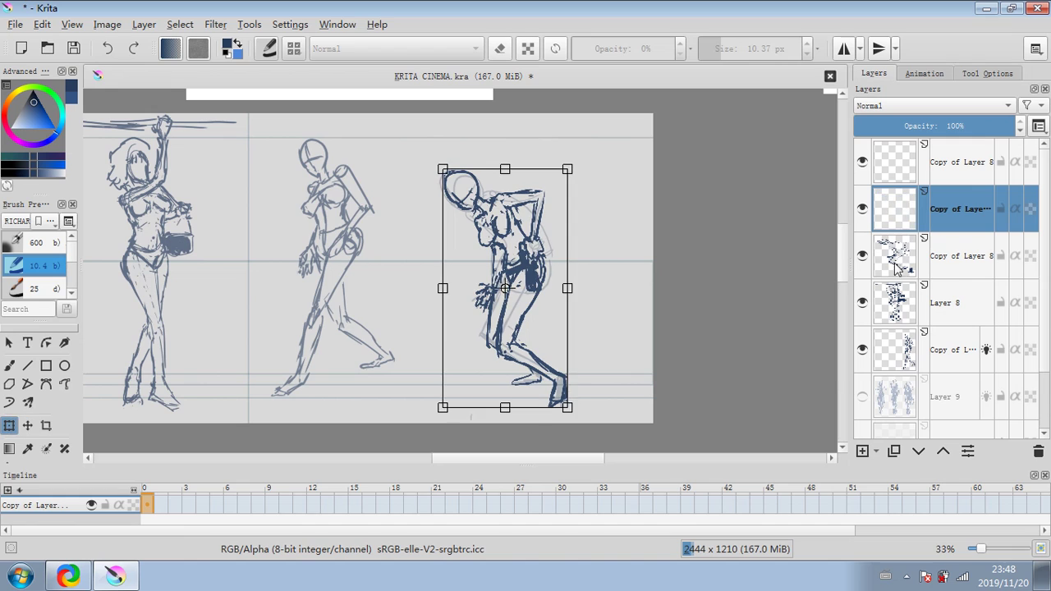
click(862, 209)
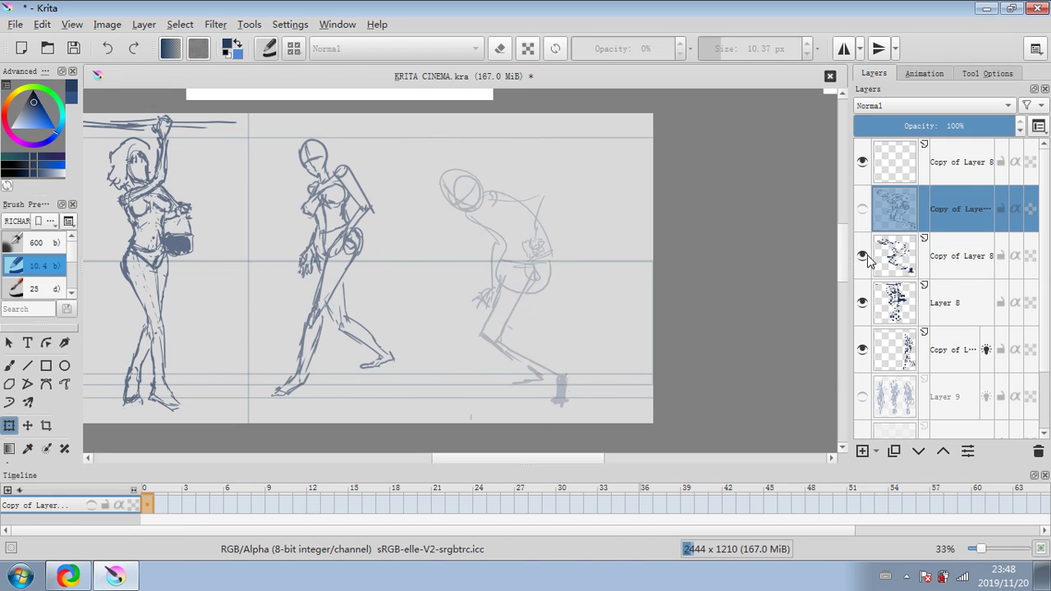
click(936, 268)
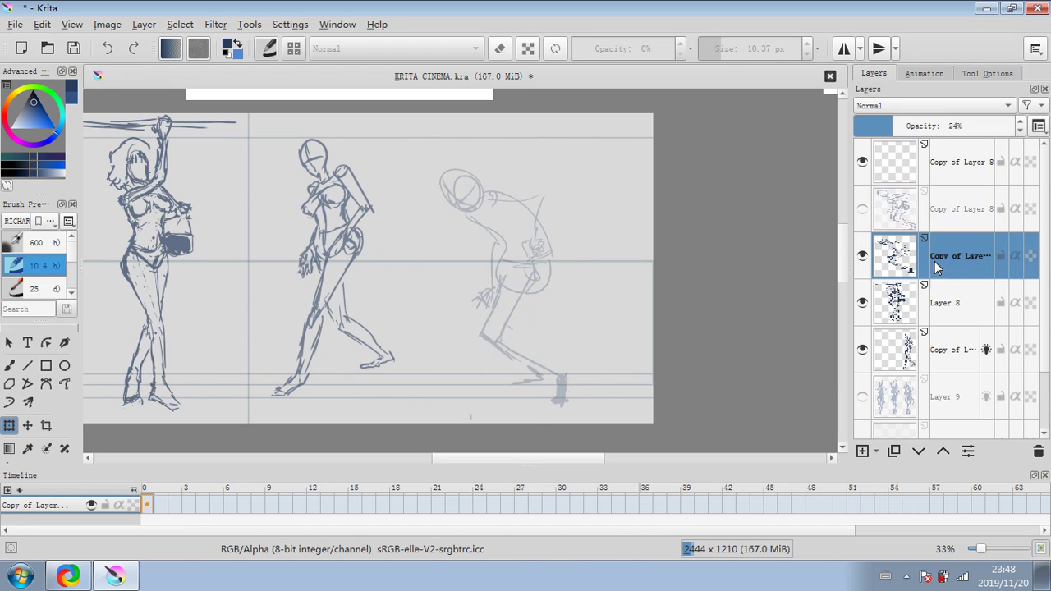
click(1038, 451)
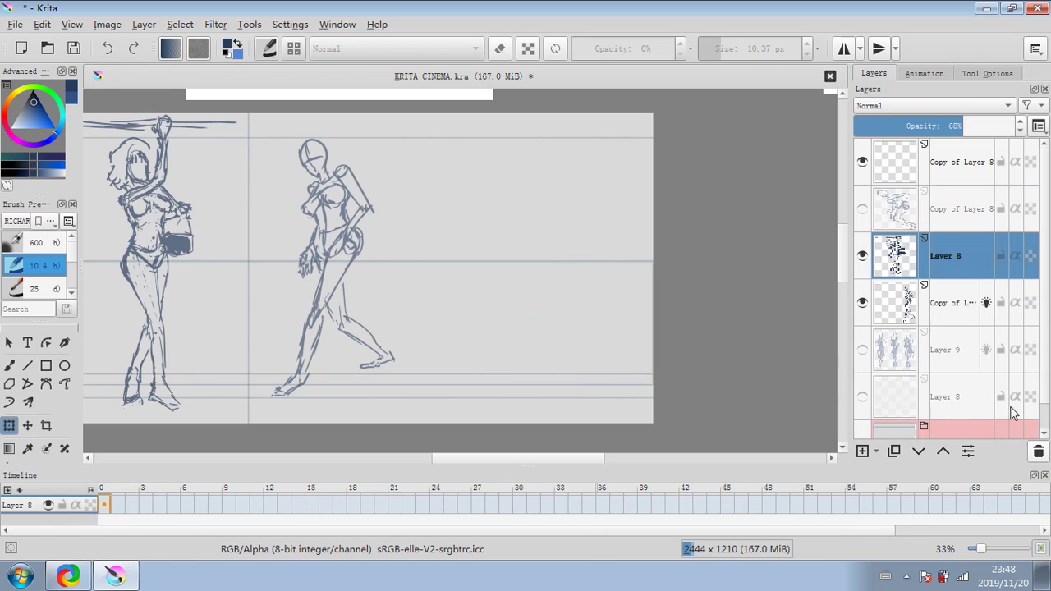
click(862, 211)
click(961, 215)
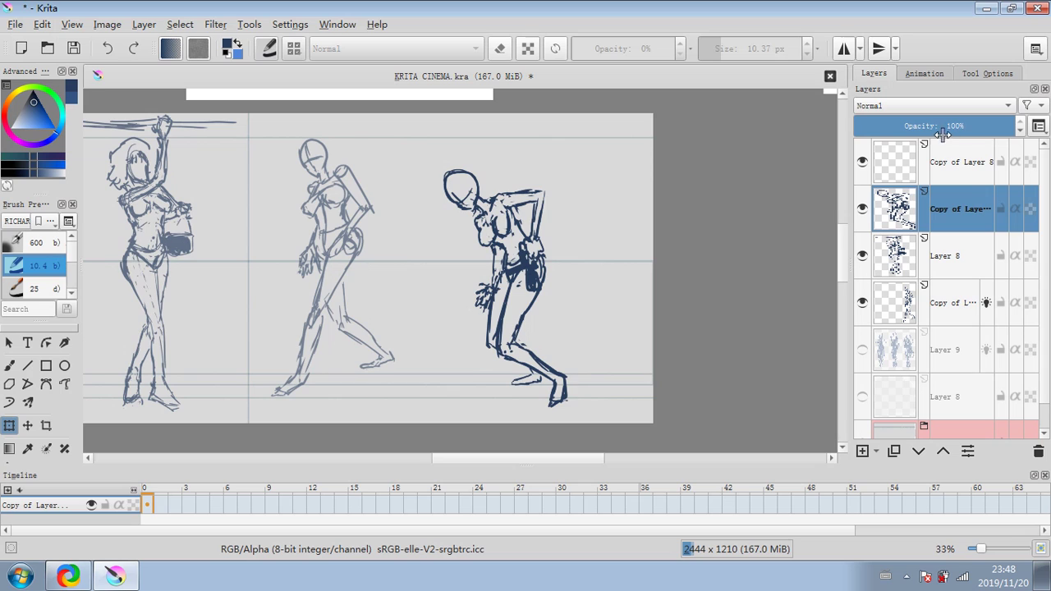
drag(943, 136, 907, 129)
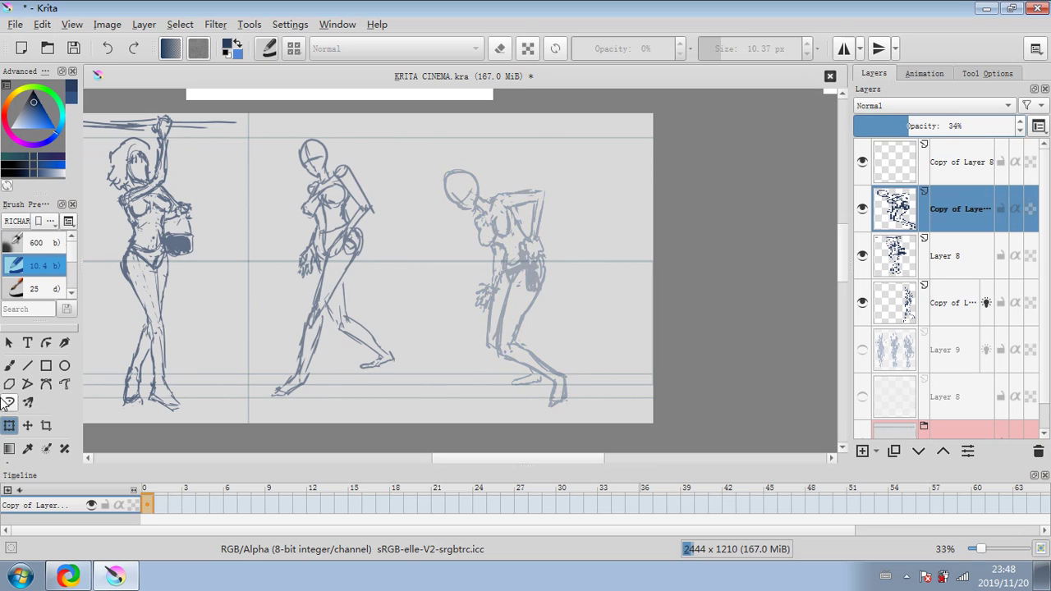
Transform the right figure, shifting it slightly upward, widening it and rotating it slightly.
click(10, 426)
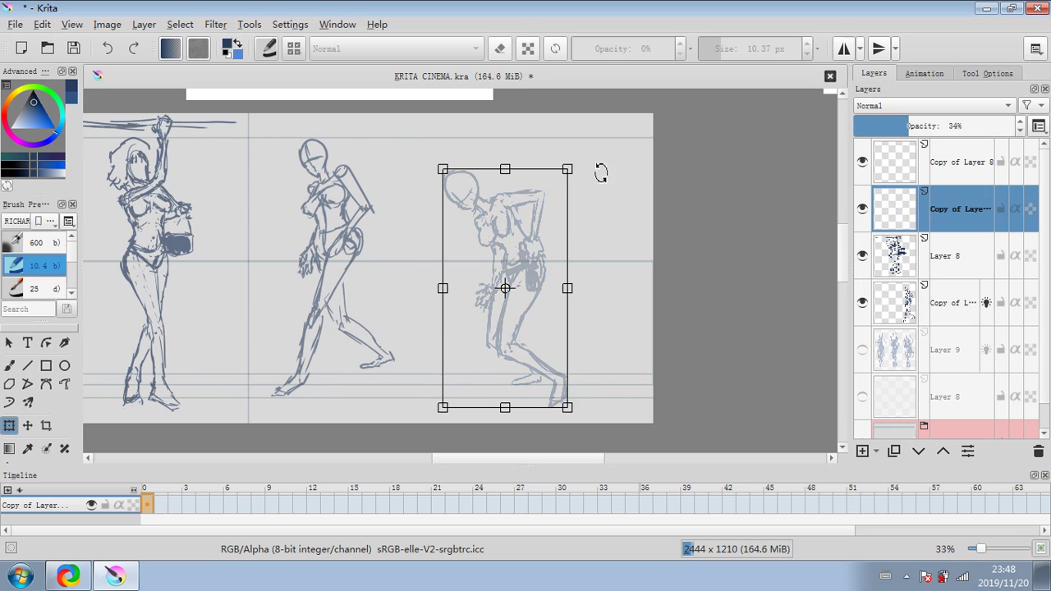
drag(500, 243, 500, 241)
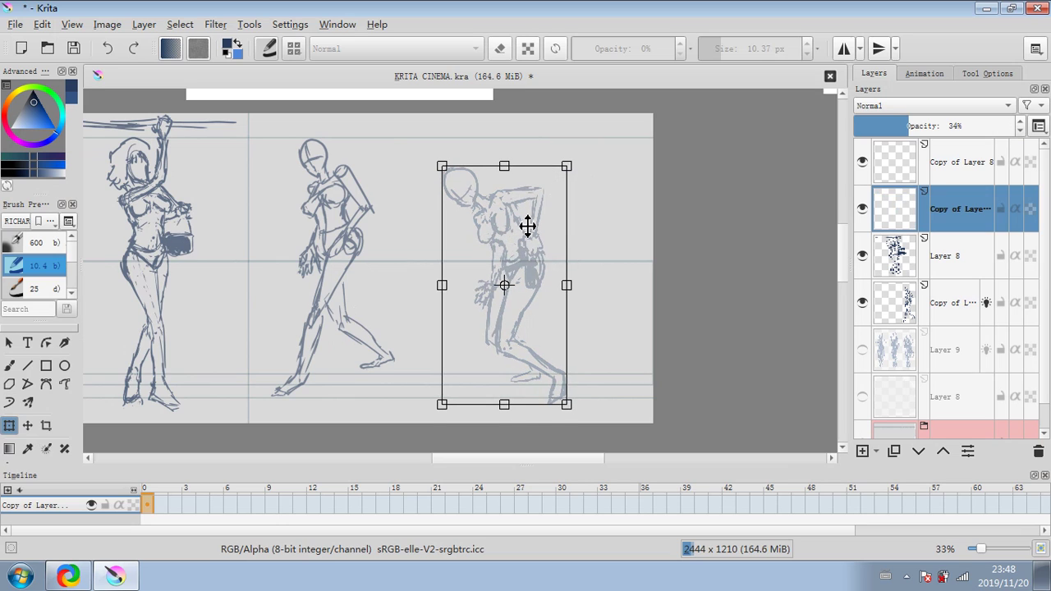
drag(569, 286, 577, 286)
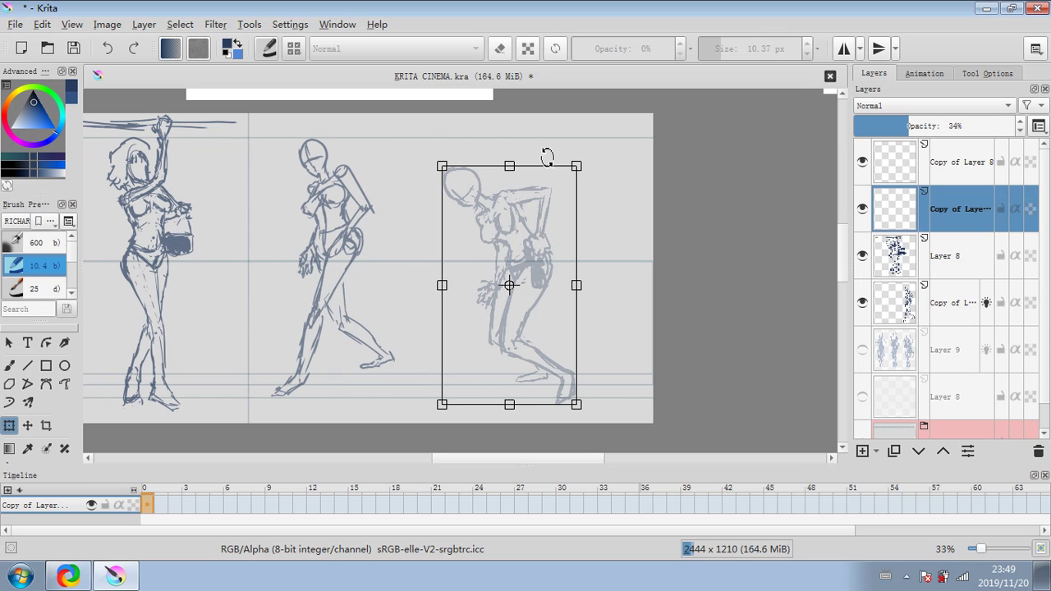
drag(547, 156, 535, 254)
Transform the middle walking figure on its layer, shifting it slightly down, rotating it slightly and stretching it a little taller.
click(955, 303)
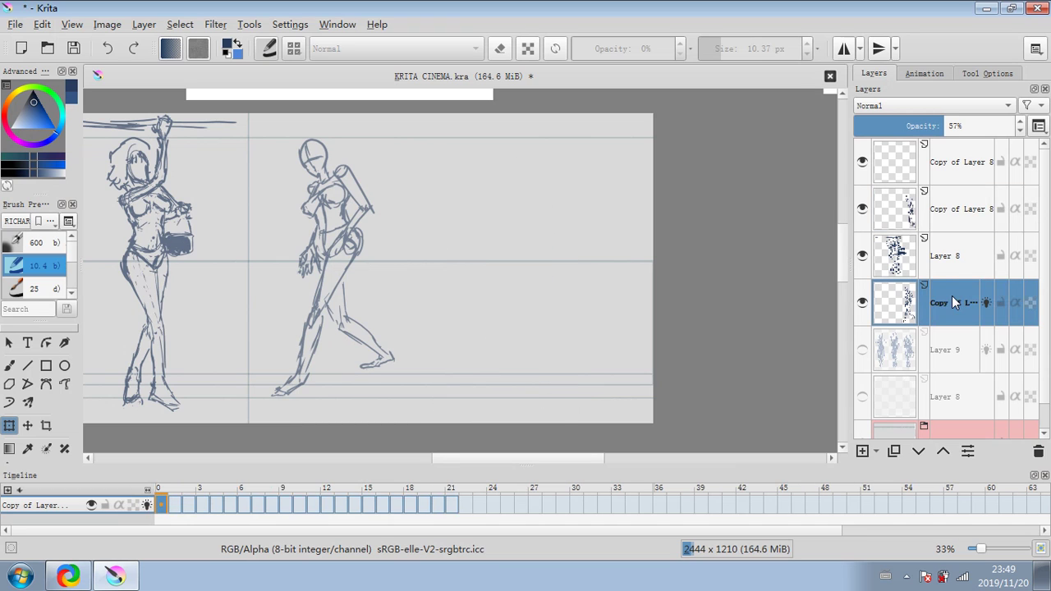
click(861, 263)
click(860, 263)
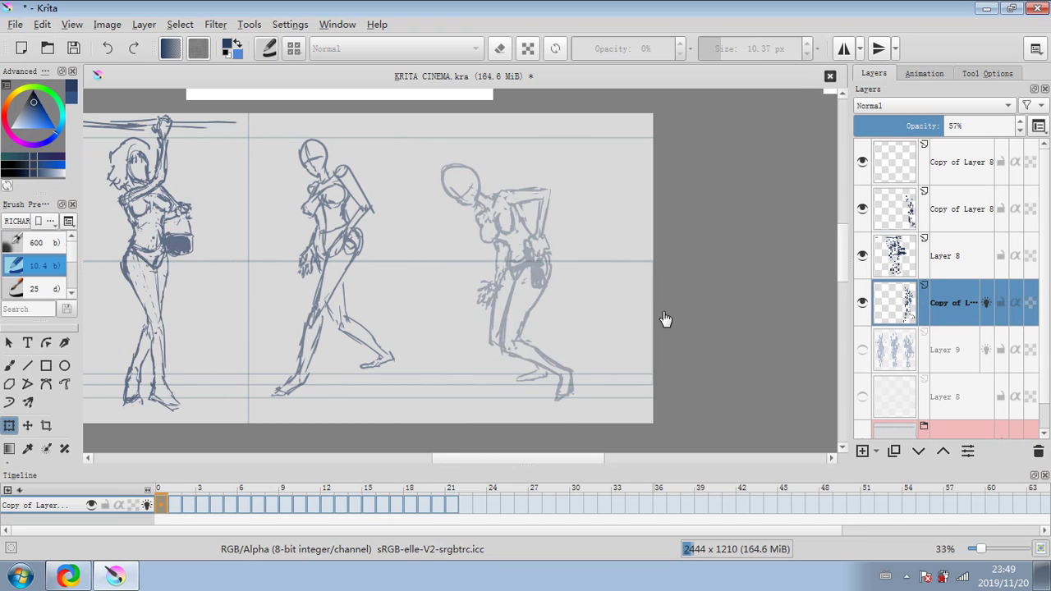
drag(665, 320, 588, 309)
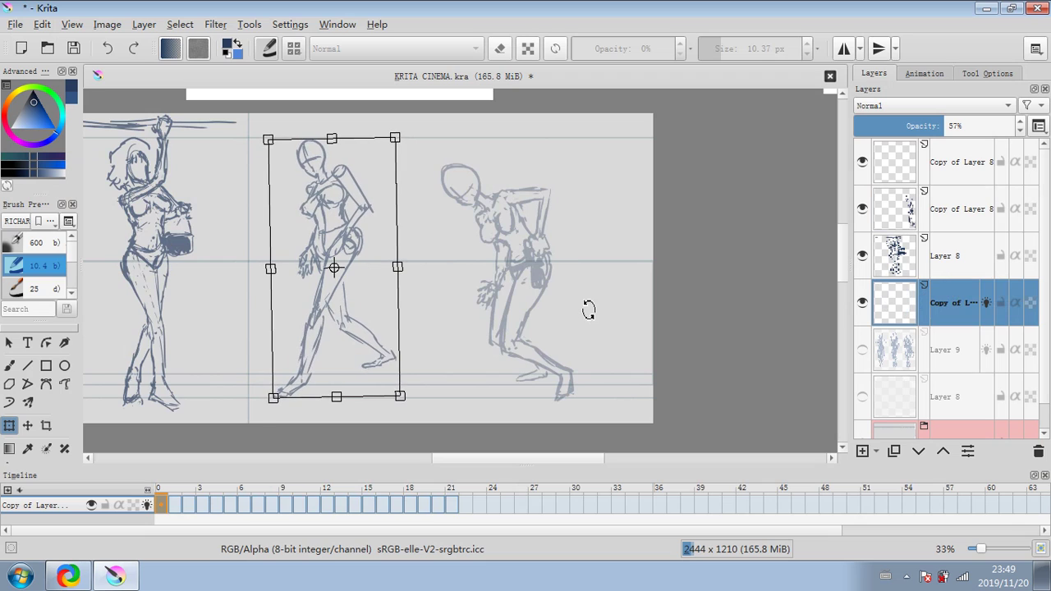
drag(319, 271, 318, 281)
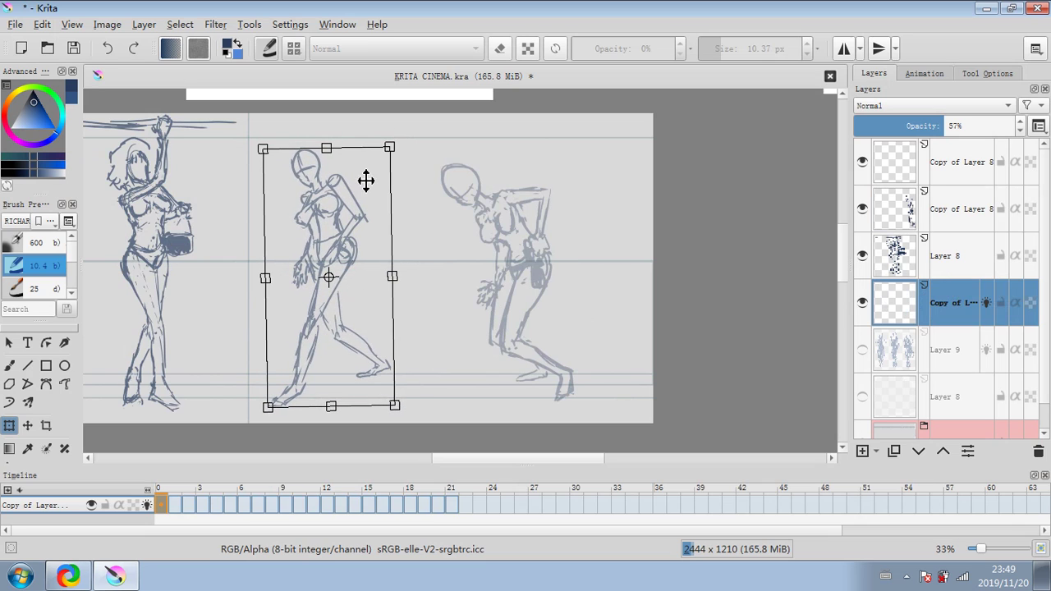
drag(394, 142, 371, 130)
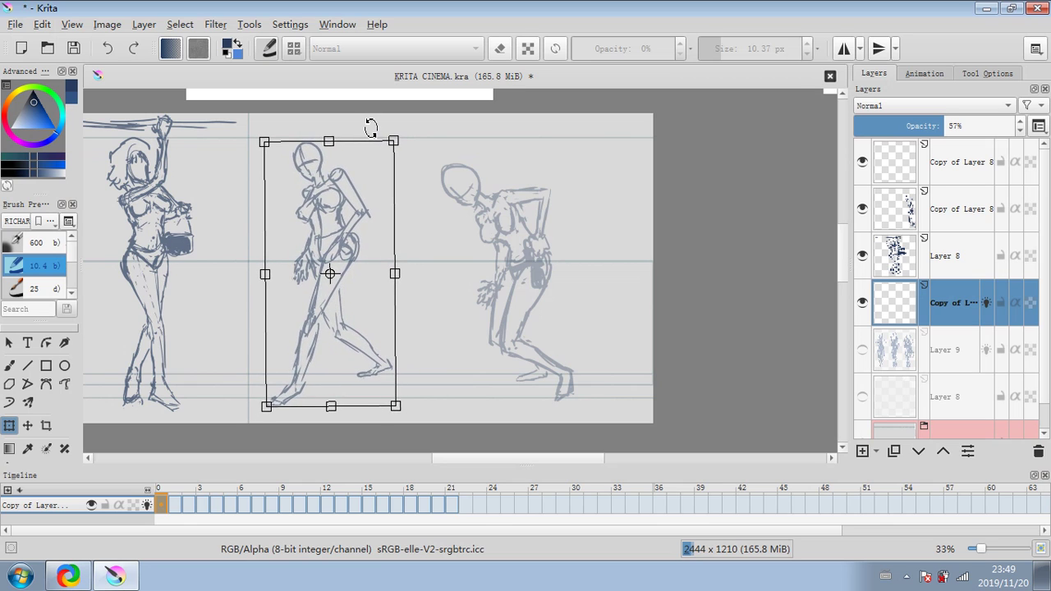
click(975, 351)
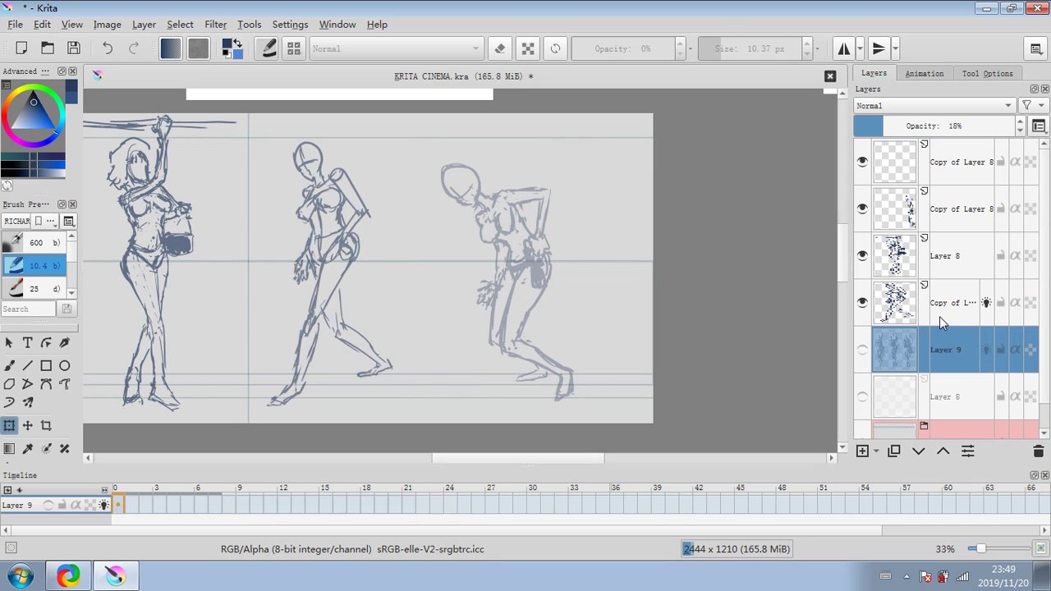
Examine which layer holds each figure by selecting the layers and switching their visibility off and on.
click(960, 261)
click(952, 210)
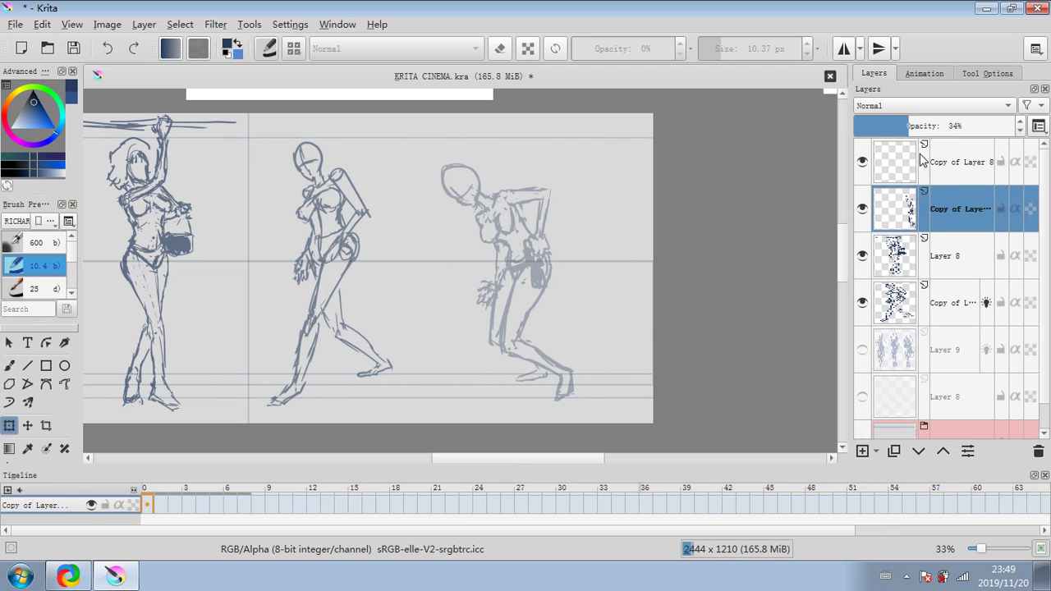
drag(894, 127, 910, 126)
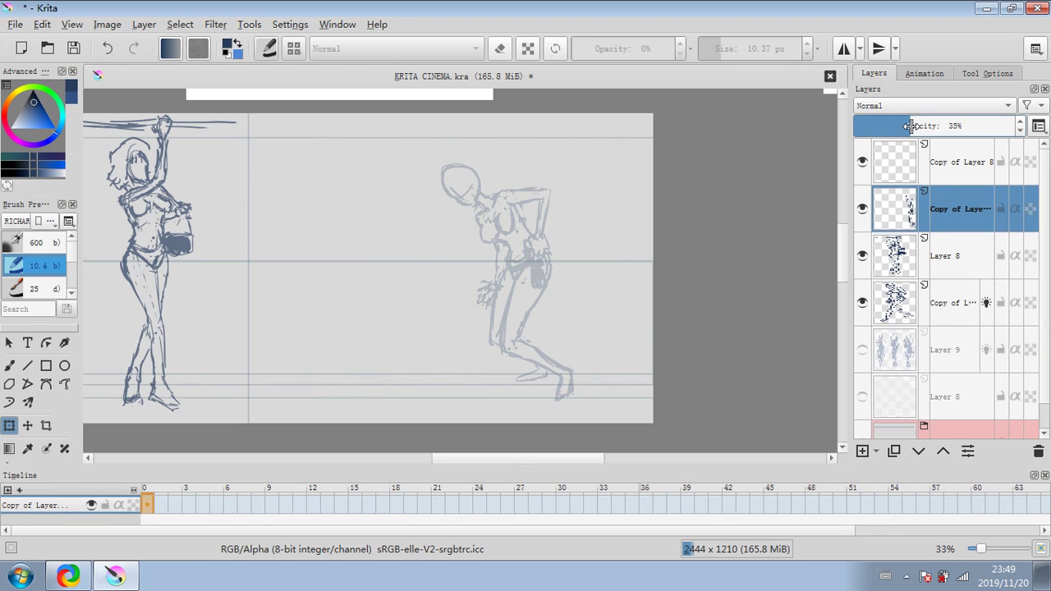
click(864, 209)
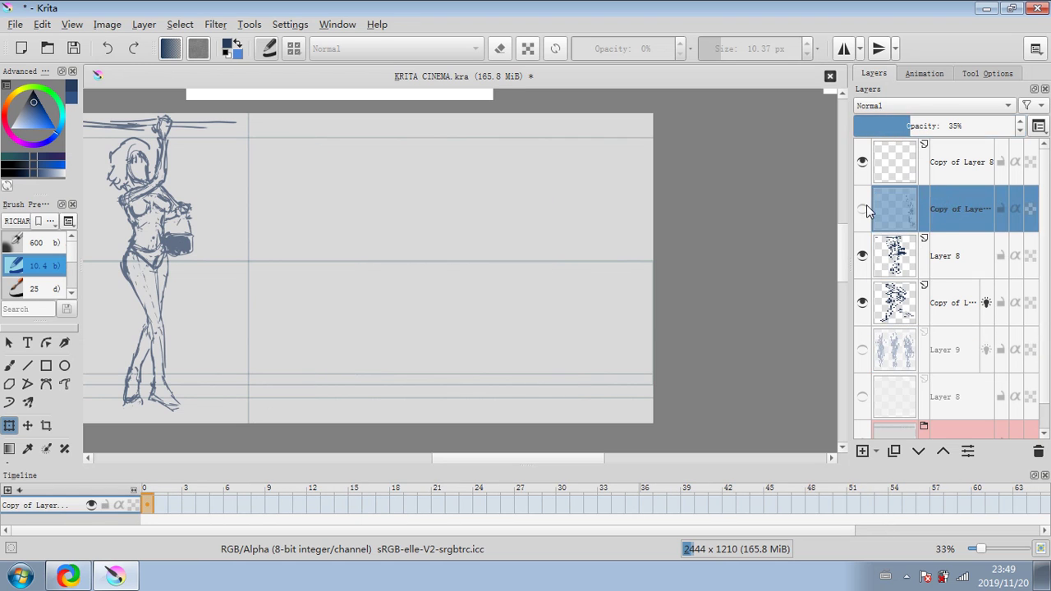
click(864, 209)
click(864, 256)
click(864, 256)
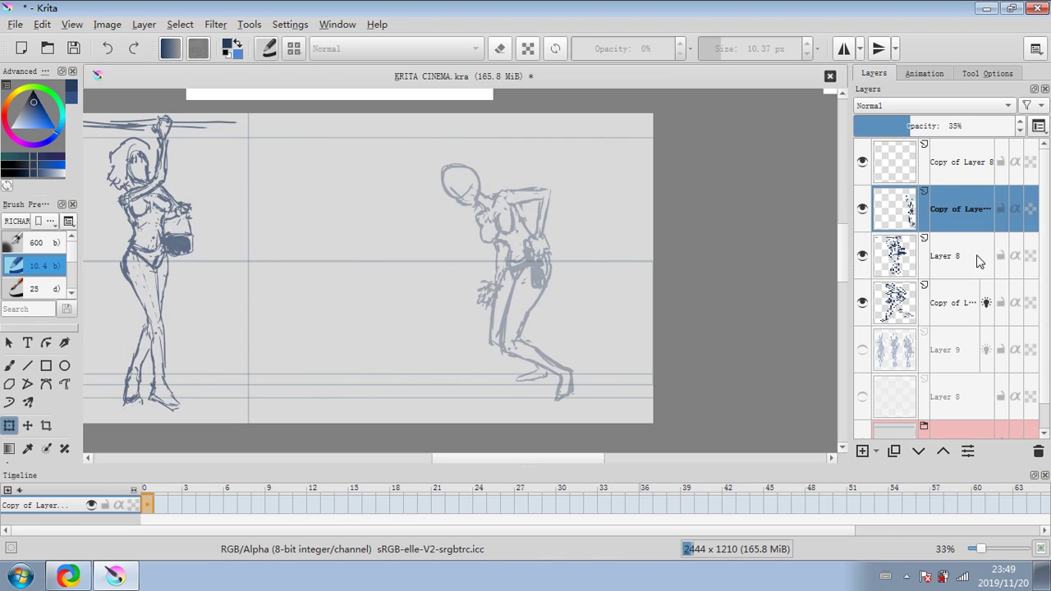
click(978, 261)
click(974, 300)
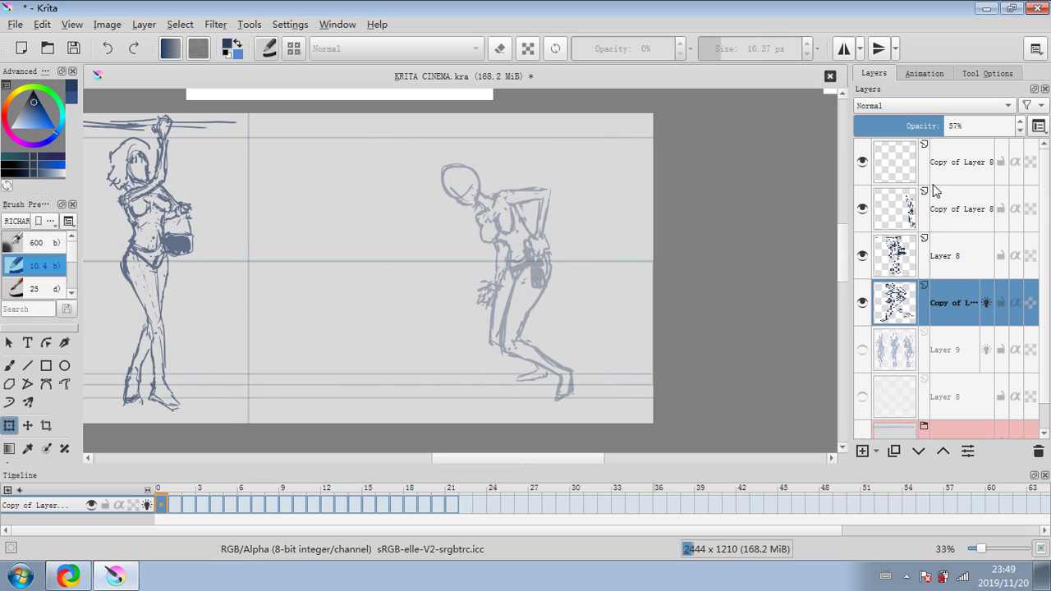
click(863, 301)
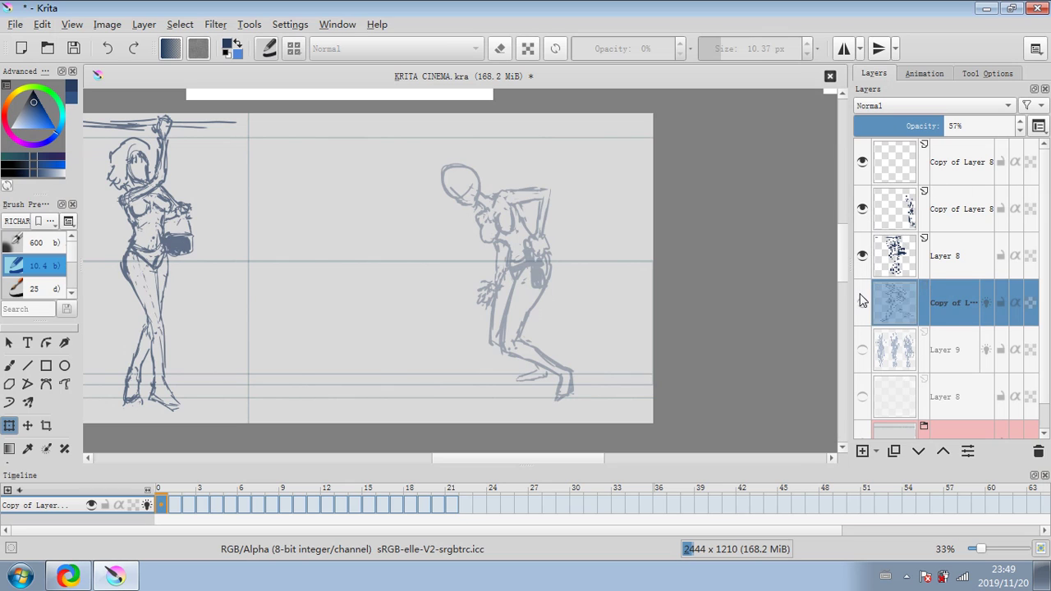
click(863, 301)
Duplicate the empty top layer twice and fade the right figure's layer to 14% opacity.
click(944, 209)
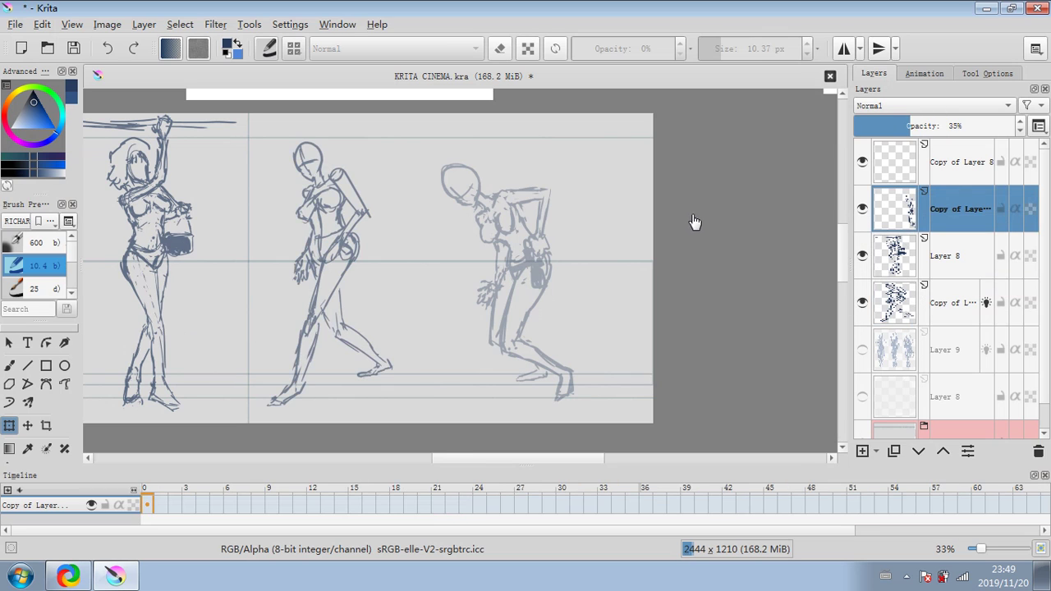
drag(694, 221, 723, 251)
click(899, 129)
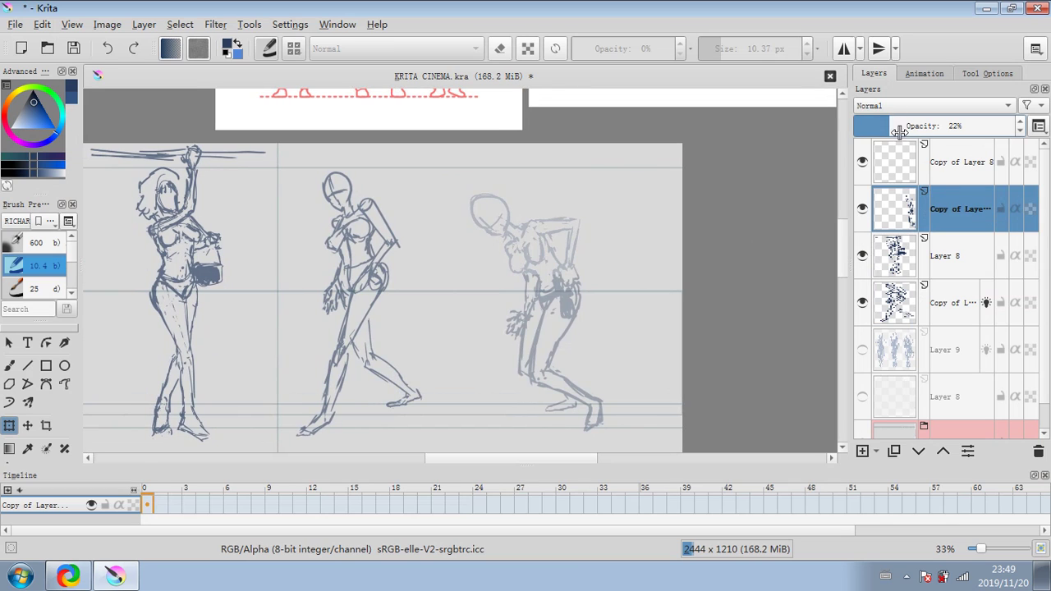
click(950, 167)
double_click(893, 449)
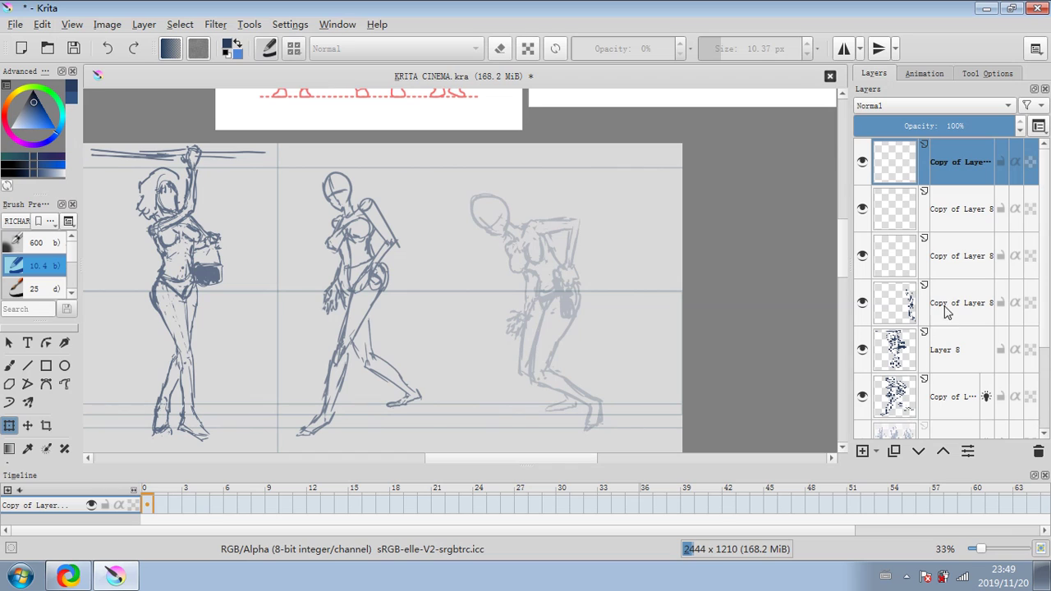
click(954, 277)
click(938, 301)
click(879, 129)
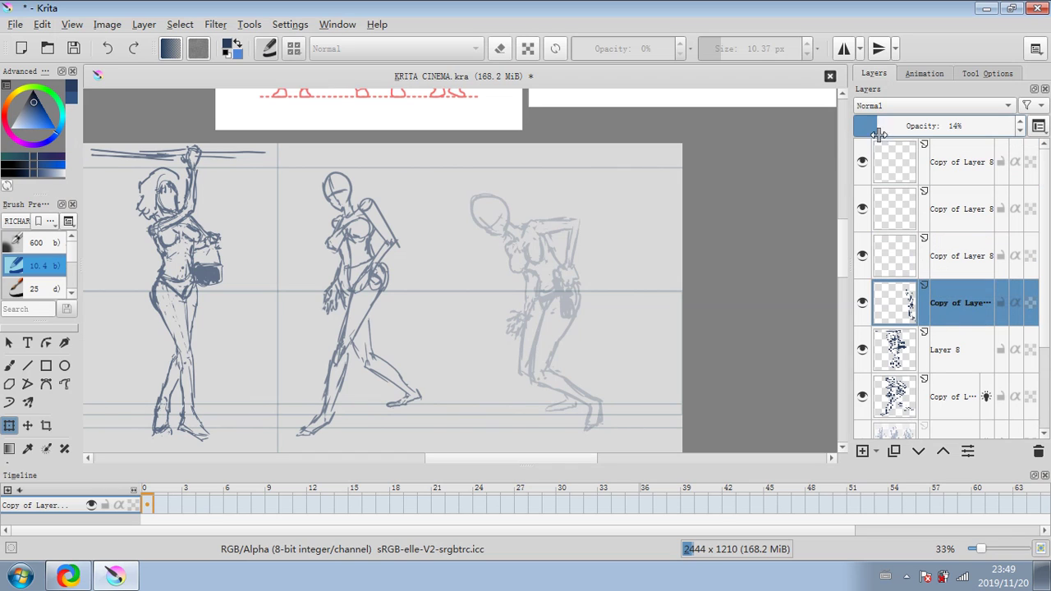
On the empty layer directly above the faded sketch, draw the right figure's face and jagged fringe with a 4.53 px brush.
click(948, 256)
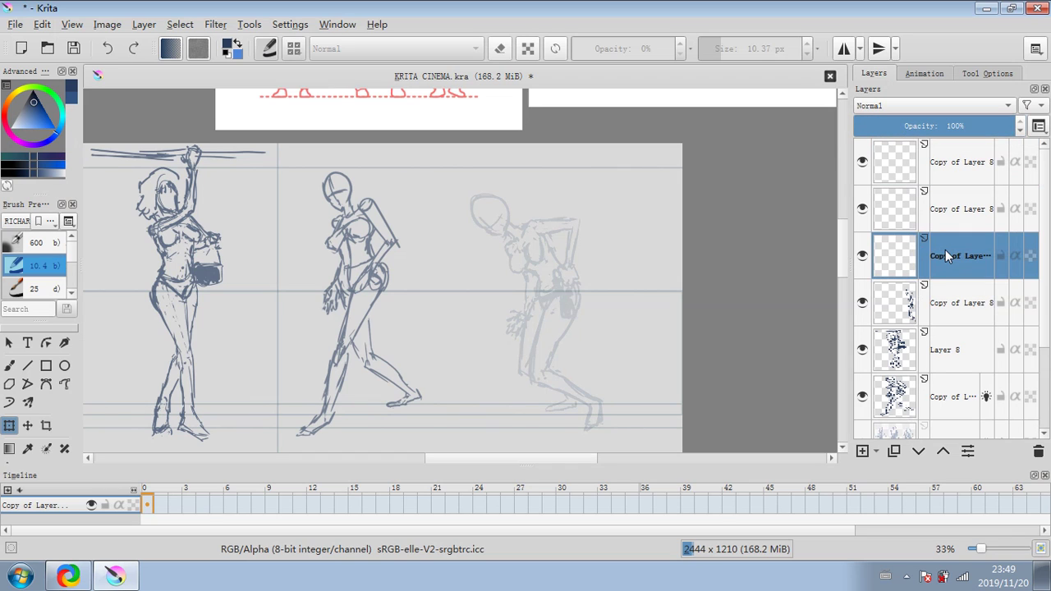
key(b)
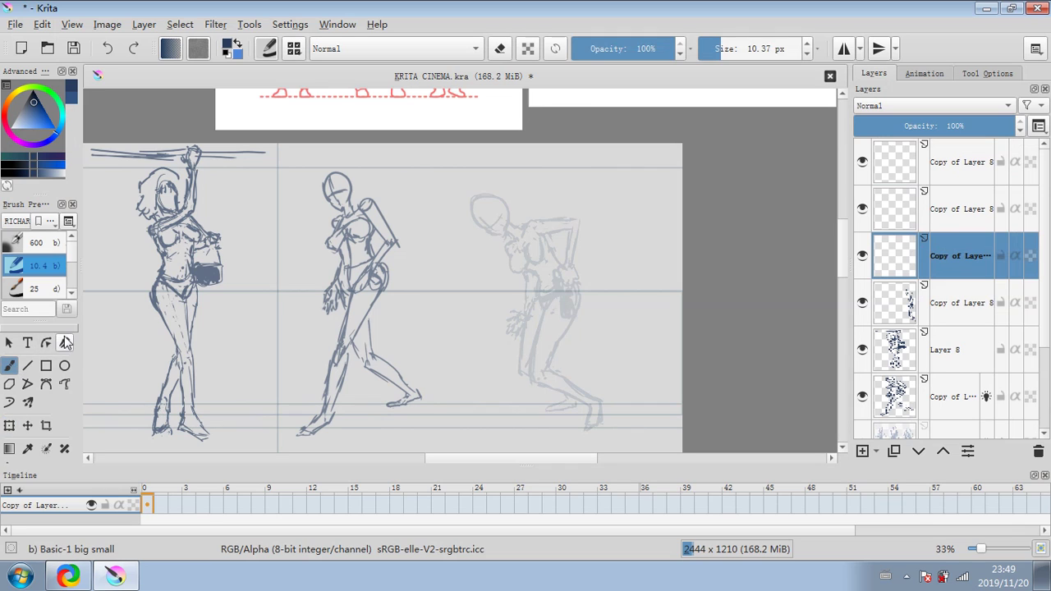
scroll(567, 303, up, 1)
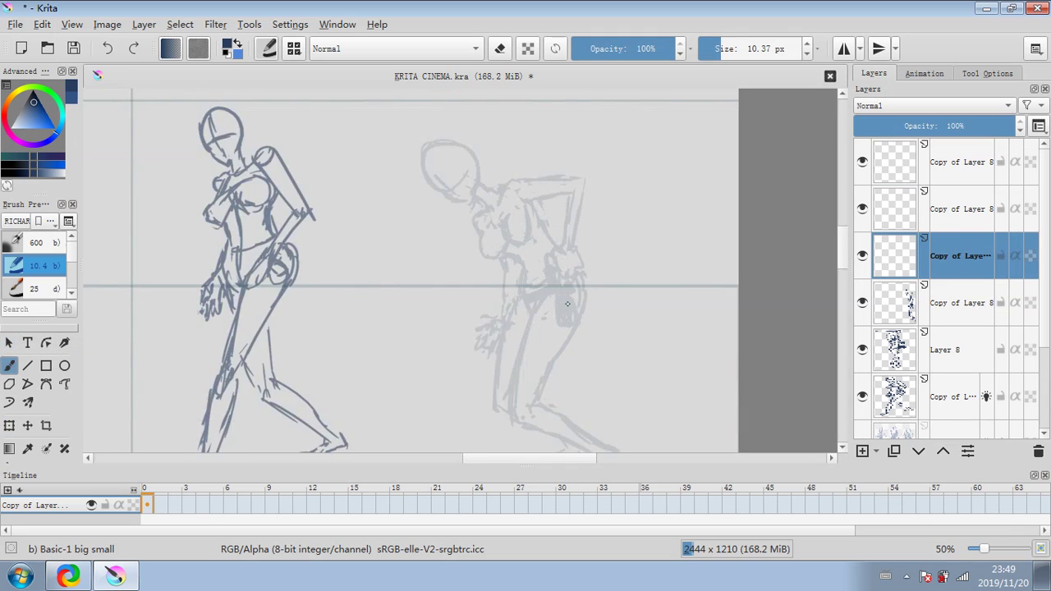
drag(557, 297, 525, 301)
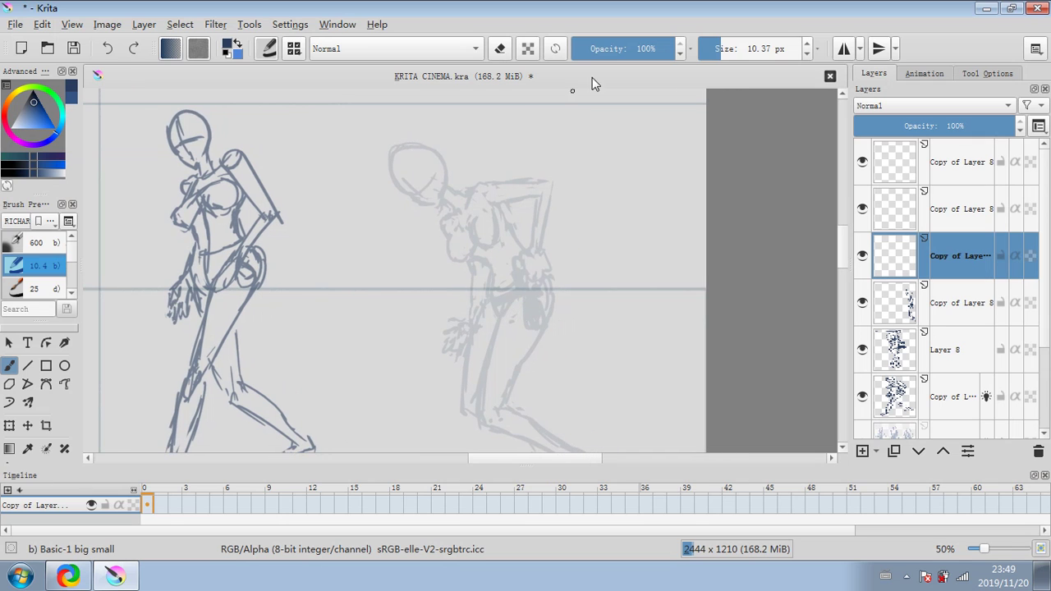
click(710, 49)
drag(423, 188, 426, 182)
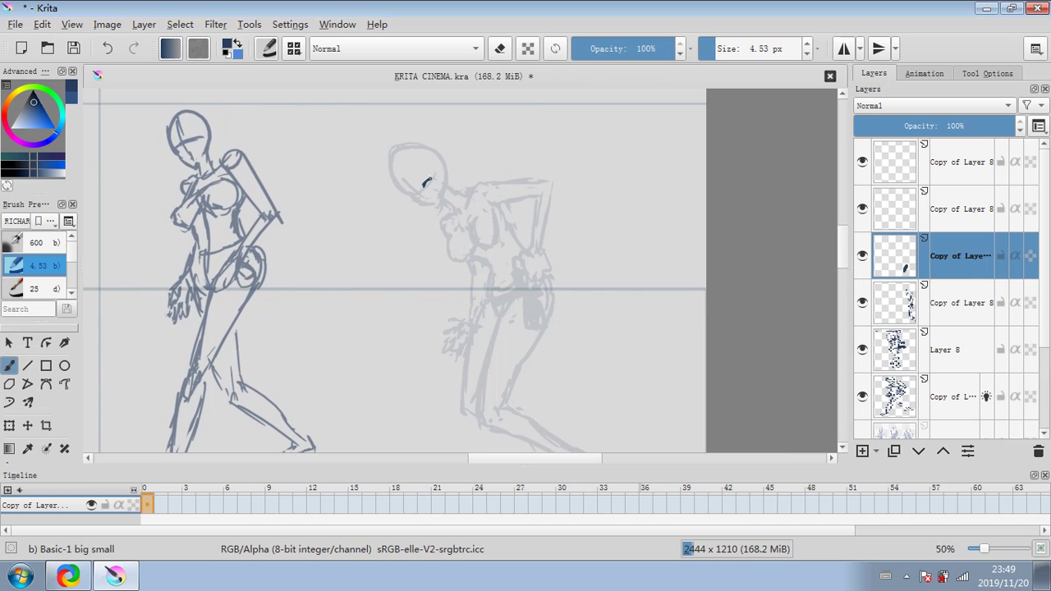
mouse_move(412, 191)
mouse_down()
mouse_move(428, 175)
mouse_move(414, 176)
mouse_move(409, 162)
mouse_move(407, 200)
mouse_up()
drag(417, 159, 430, 180)
mouse_move(431, 167)
mouse_down()
mouse_move(432, 186)
mouse_move(434, 171)
mouse_move(395, 195)
mouse_move(438, 200)
mouse_up()
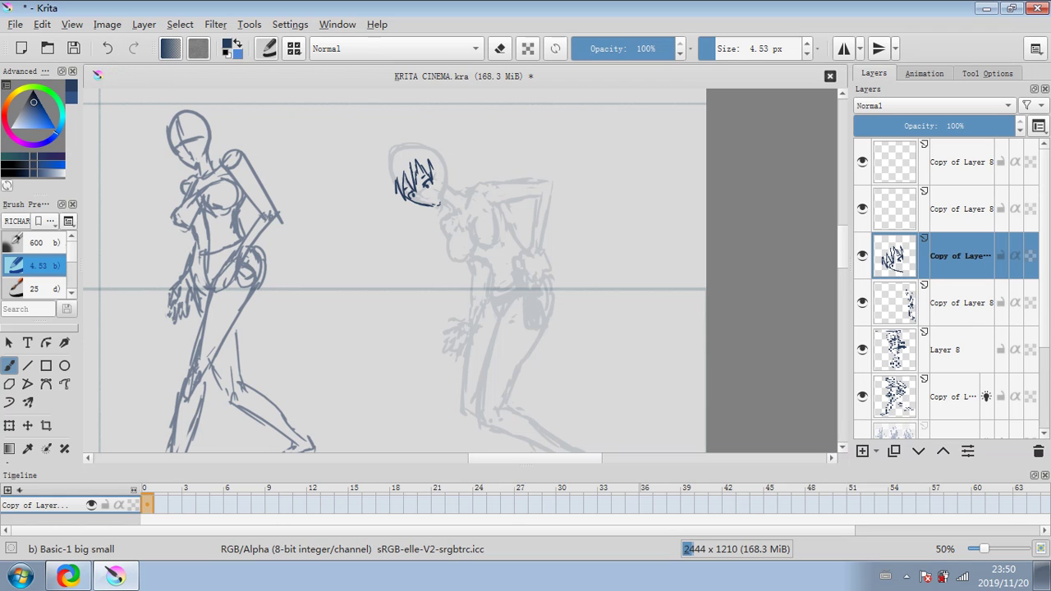
Draw the right figure's ear, jaw and throat line, front hair locks, crown and curved ponytail.
drag(448, 182, 443, 197)
mouse_move(436, 156)
mouse_down()
mouse_move(435, 176)
mouse_move(447, 179)
mouse_up()
drag(441, 199, 454, 210)
mouse_move(394, 185)
mouse_down()
mouse_move(397, 203)
mouse_move(374, 188)
mouse_up()
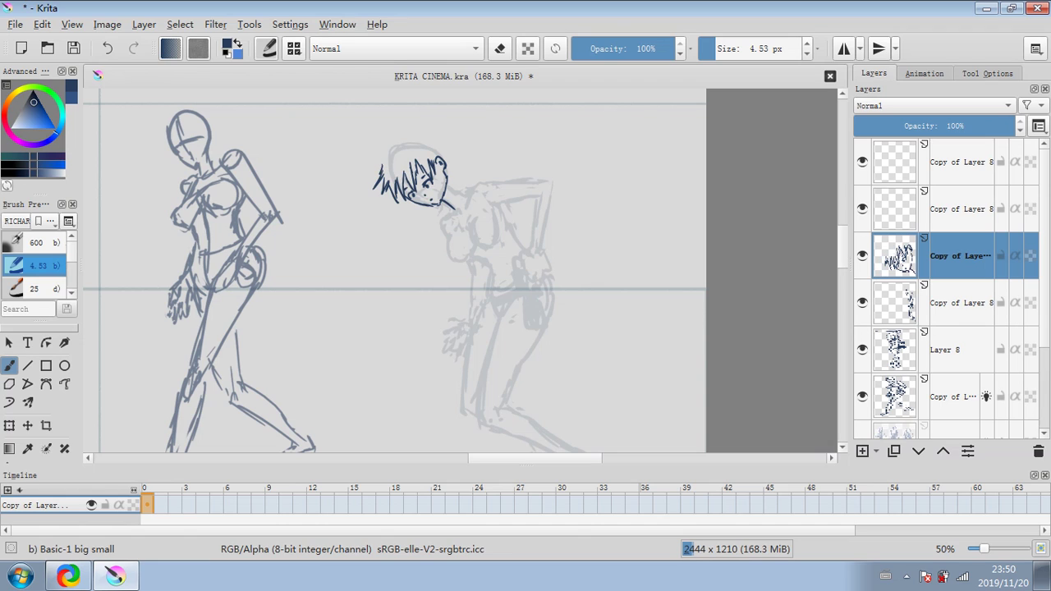
mouse_move(387, 149)
mouse_down()
mouse_move(378, 172)
mouse_move(416, 140)
mouse_move(437, 161)
mouse_move(413, 133)
mouse_up()
drag(410, 138, 420, 134)
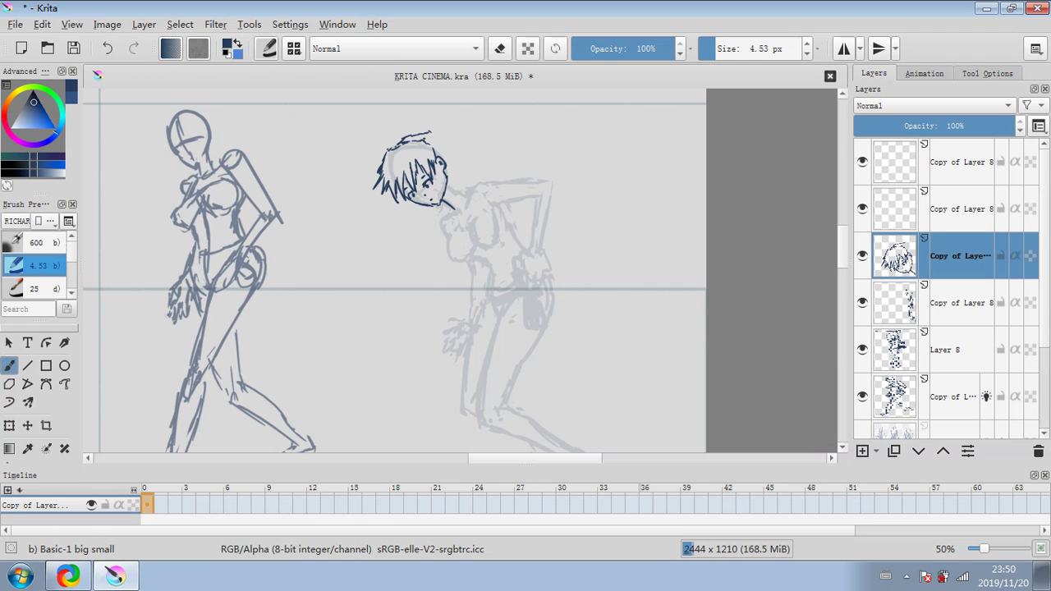
drag(430, 133, 442, 143)
mouse_move(439, 140)
mouse_down()
mouse_move(448, 164)
mouse_move(451, 117)
mouse_move(468, 161)
mouse_move(464, 128)
mouse_move(450, 117)
mouse_up()
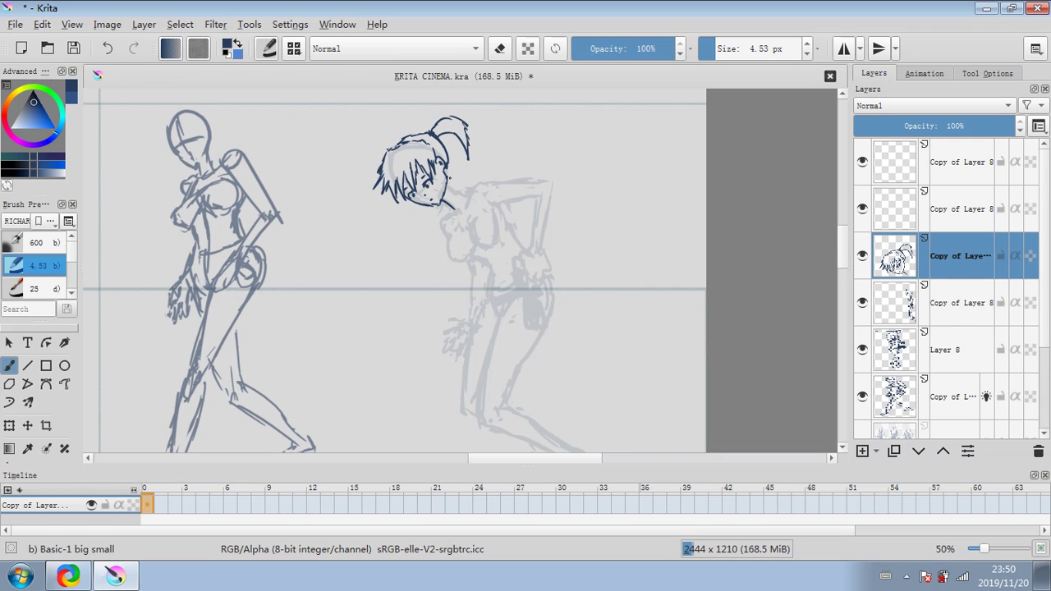
Outline the back of the right figure's neck, the shoulder and the arm bent at the elbow.
drag(448, 169, 462, 189)
mouse_move(480, 179)
mouse_down()
mouse_move(504, 179)
mouse_move(509, 197)
mouse_move(524, 180)
mouse_move(530, 225)
mouse_up()
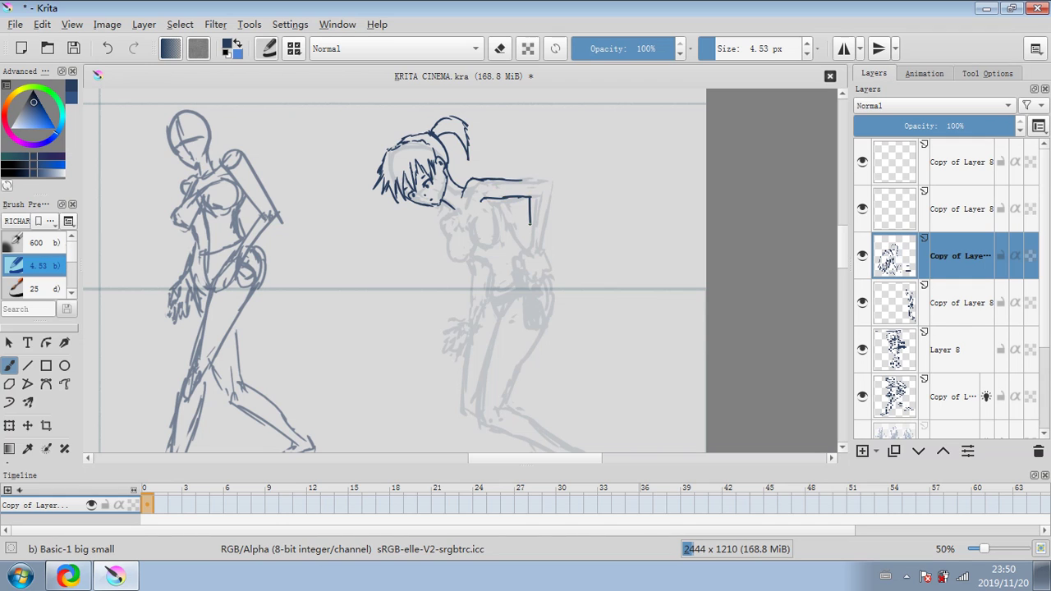
drag(520, 181, 535, 183)
mouse_move(526, 197)
mouse_down()
mouse_move(546, 189)
mouse_move(529, 249)
mouse_move(539, 250)
mouse_up()
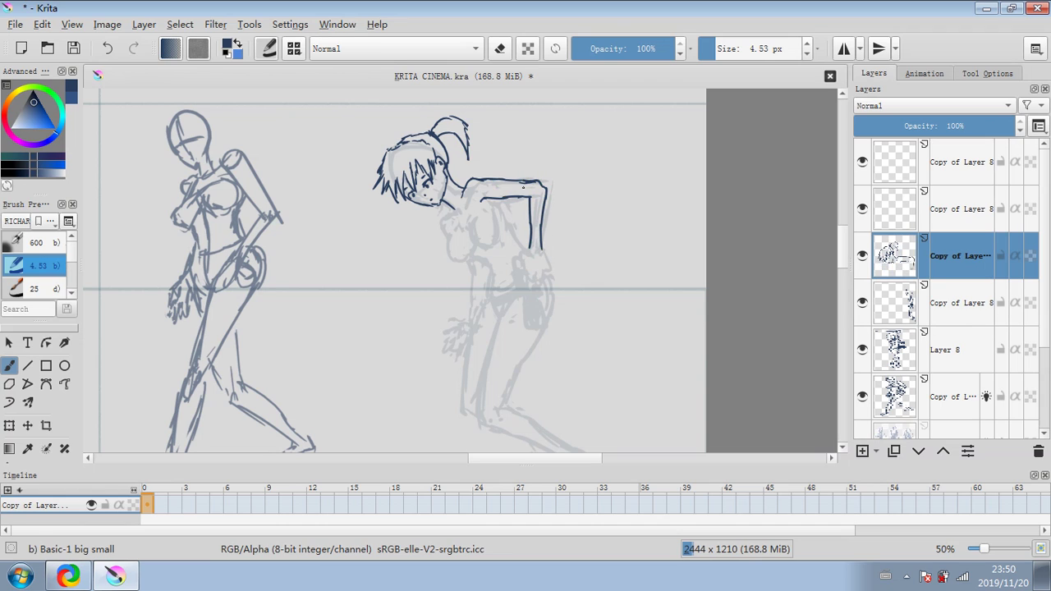
Draw the right figure's chest, its collar and front shoulder lines, and the side of the torso beneath the bent arm.
drag(498, 204, 517, 242)
mouse_move(450, 233)
mouse_down()
mouse_move(453, 261)
mouse_move(471, 233)
mouse_move(491, 243)
mouse_move(497, 224)
mouse_move(500, 245)
mouse_move(486, 211)
mouse_up()
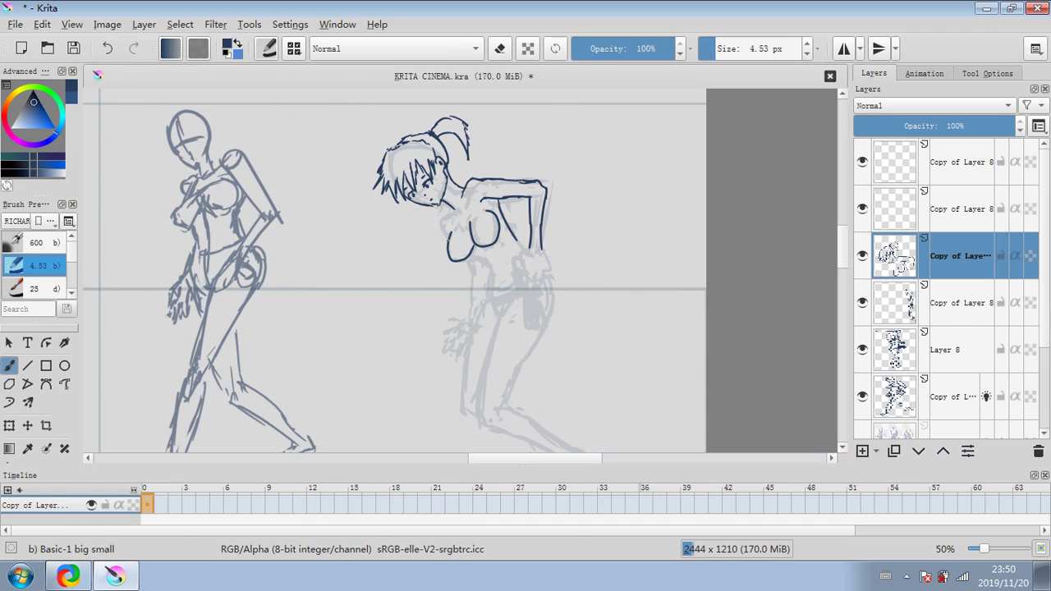
drag(448, 245, 474, 234)
drag(465, 189, 457, 221)
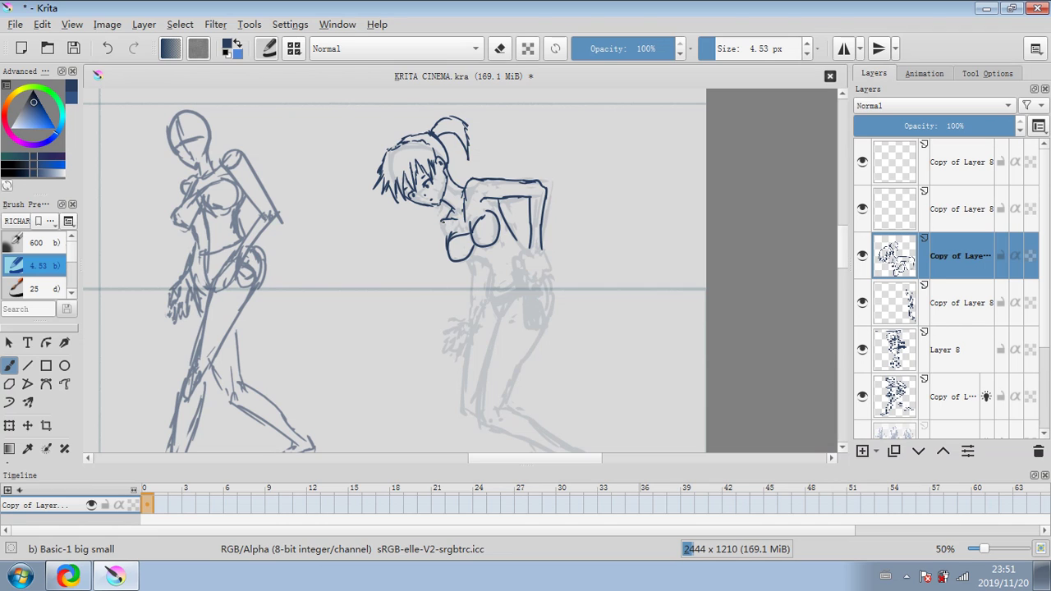
drag(444, 222, 447, 245)
Draw the right figure's belly contour and the hand of the bent arm resting on the hip.
scroll(764, 239, down, 2)
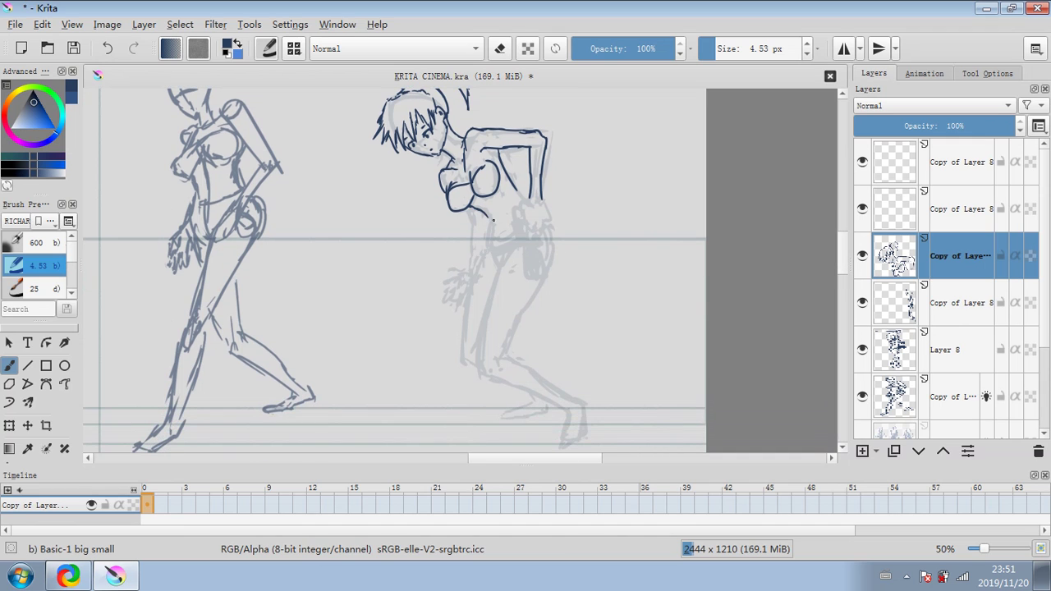
drag(490, 221, 485, 247)
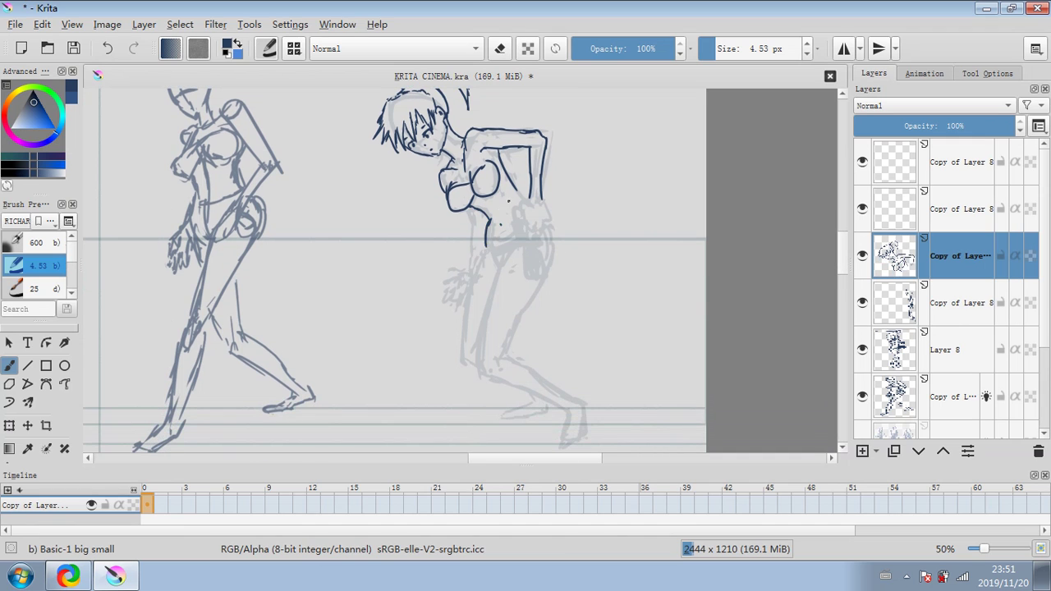
mouse_move(512, 188)
mouse_down()
mouse_move(531, 200)
mouse_move(530, 235)
mouse_up()
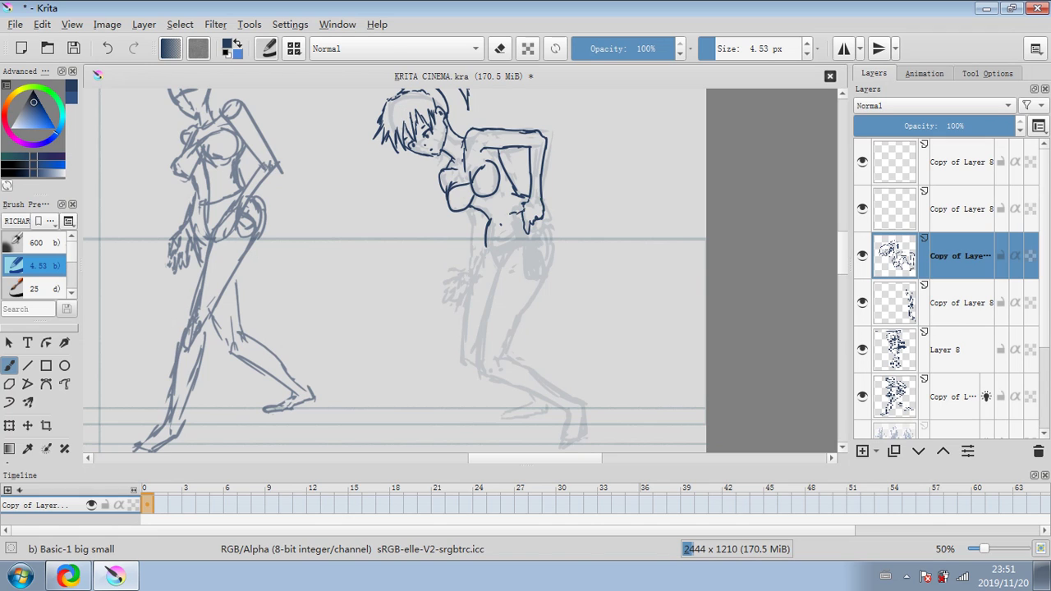
Draw the pouch hanging at the right figure's hip with the hand's fingers over it, and the waistband.
drag(511, 215, 515, 238)
drag(513, 241, 532, 234)
mouse_move(521, 238)
mouse_down()
mouse_move(543, 232)
mouse_move(528, 245)
mouse_move(526, 279)
mouse_move(549, 277)
mouse_up()
mouse_move(546, 276)
mouse_down()
mouse_move(542, 234)
mouse_move(514, 240)
mouse_move(516, 252)
mouse_move(513, 234)
mouse_move(539, 223)
mouse_move(546, 234)
mouse_move(548, 217)
mouse_up()
drag(547, 216, 555, 236)
Outline the right figure's thighs, replacing the first attempt at the front contour with a line set farther forward.
mouse_move(492, 256)
mouse_down()
mouse_move(508, 268)
mouse_move(481, 353)
mouse_up()
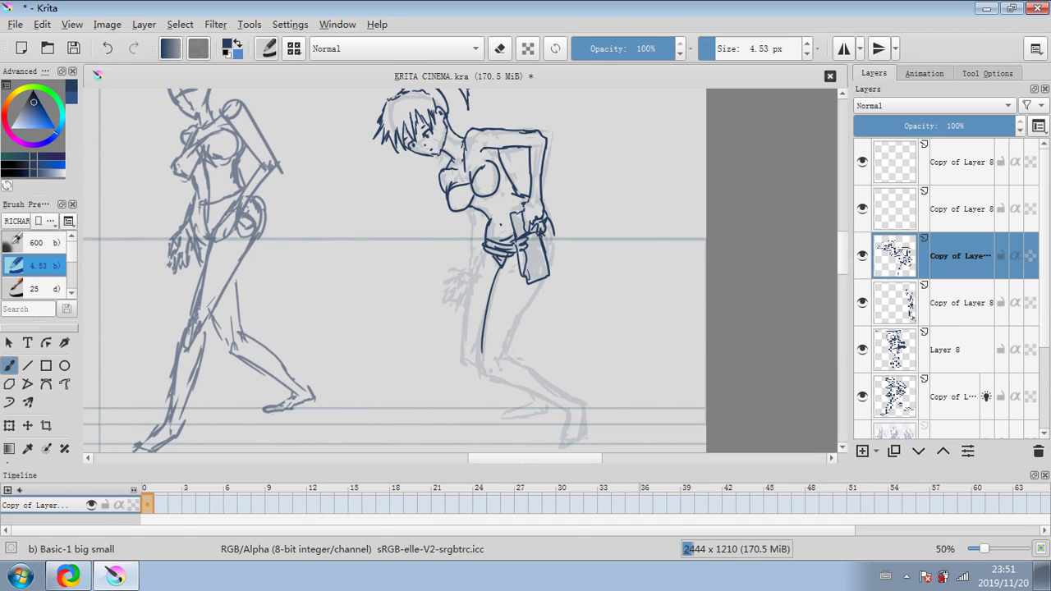
mouse_move(541, 234)
mouse_down()
mouse_move(552, 263)
mouse_move(510, 331)
mouse_up()
mouse_move(489, 250)
mouse_down()
mouse_move(473, 292)
mouse_move(473, 349)
mouse_up()
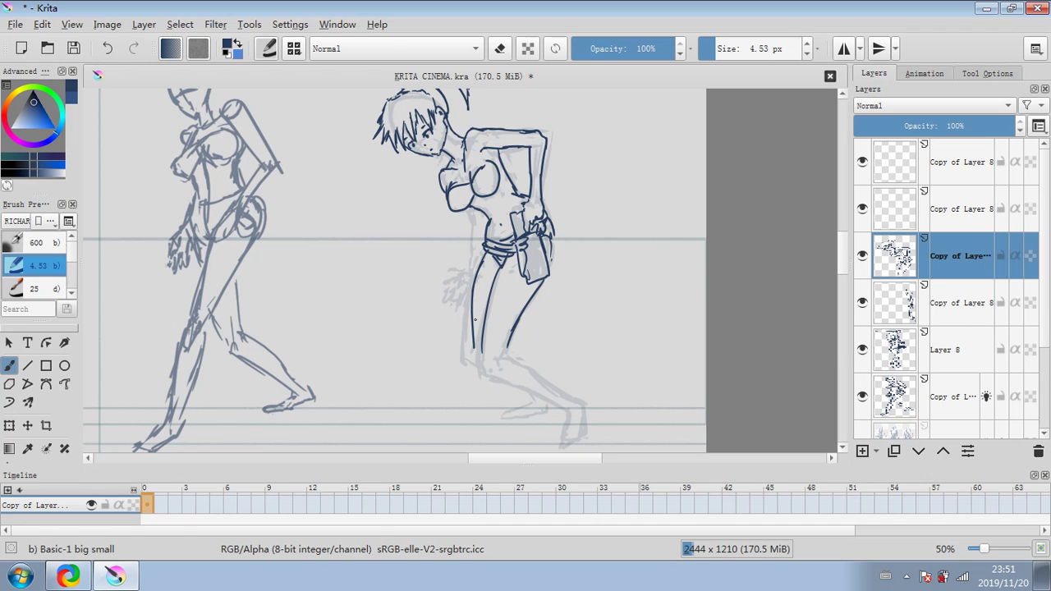
click(114, 51)
drag(485, 253, 468, 365)
Draw the right figure's hanging arm with its open hand, and the near lower leg down to the foot.
mouse_move(469, 210)
mouse_down()
mouse_move(476, 246)
mouse_move(464, 298)
mouse_move(456, 284)
mouse_move(448, 292)
mouse_up()
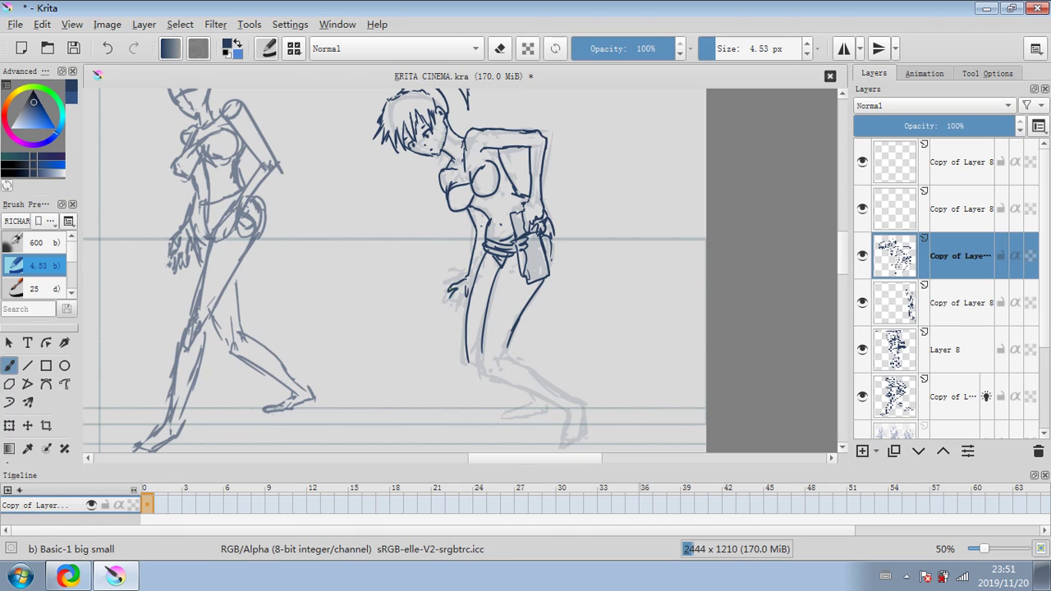
mouse_move(445, 296)
mouse_down()
mouse_move(499, 298)
mouse_move(486, 313)
mouse_move(526, 307)
mouse_move(570, 340)
mouse_up()
scroll(842, 273, down, 2)
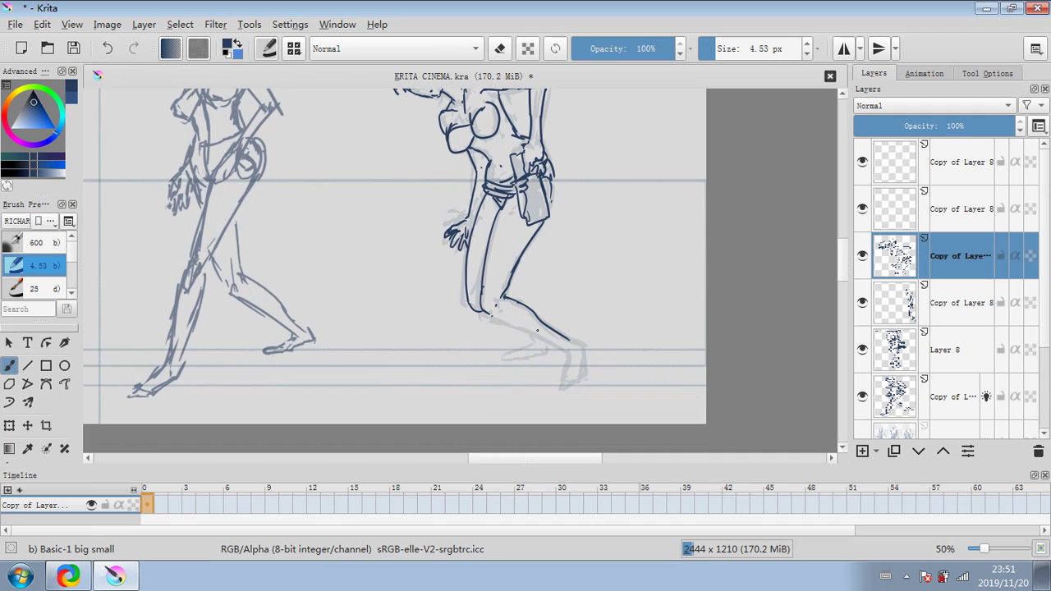
mouse_move(488, 315)
mouse_down()
mouse_move(568, 353)
mouse_move(570, 344)
mouse_move(568, 354)
mouse_move(578, 342)
mouse_move(564, 386)
mouse_move(586, 343)
mouse_up()
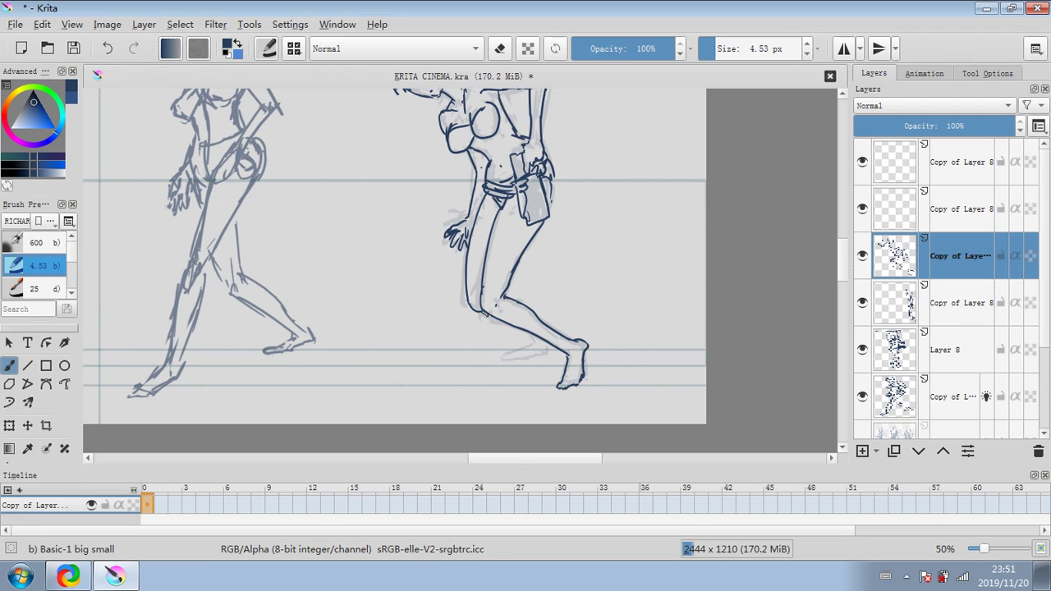
Draw the right figure's rear ankle and foot, erase the toe end and redraw it slightly shorter.
mouse_move(539, 341)
mouse_down()
mouse_move(500, 357)
mouse_move(539, 358)
mouse_up()
mouse_move(531, 338)
mouse_down()
mouse_move(516, 355)
mouse_move(535, 343)
mouse_move(521, 352)
mouse_move(532, 356)
mouse_up()
click(505, 56)
key(e)
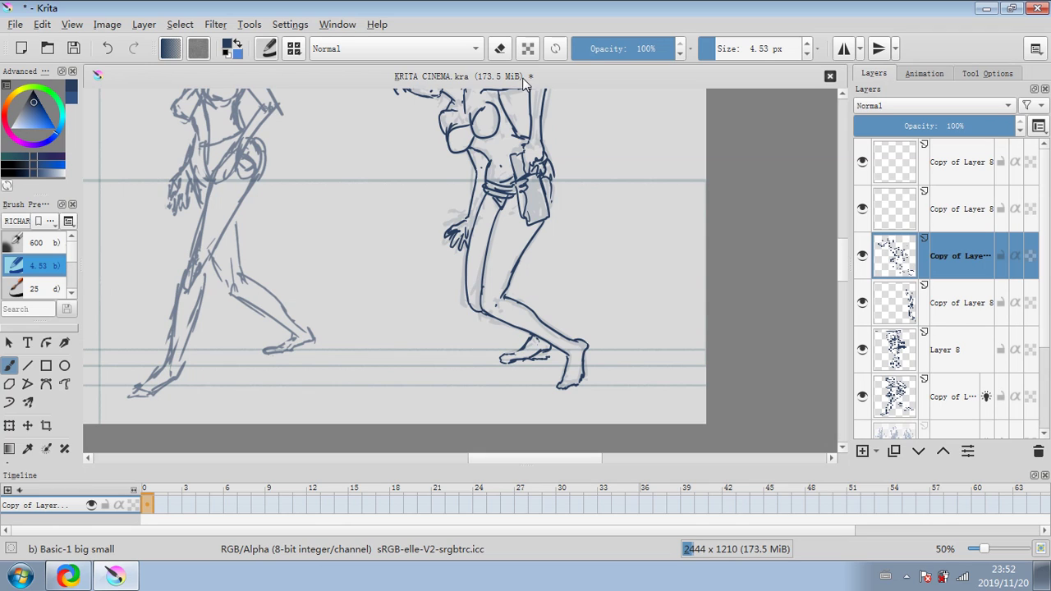
key(e)
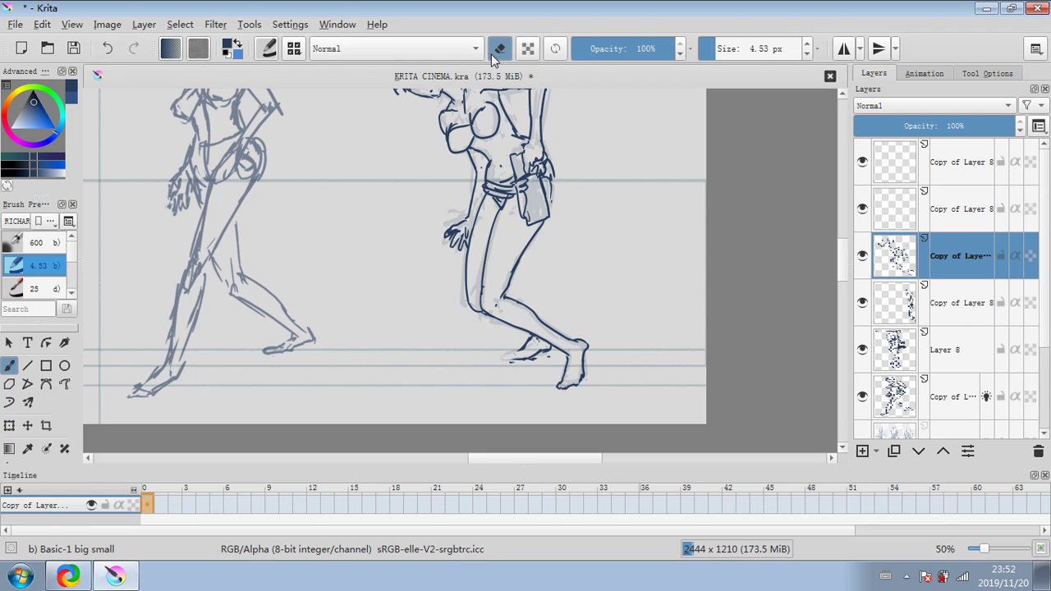
key(e)
drag(514, 353, 506, 359)
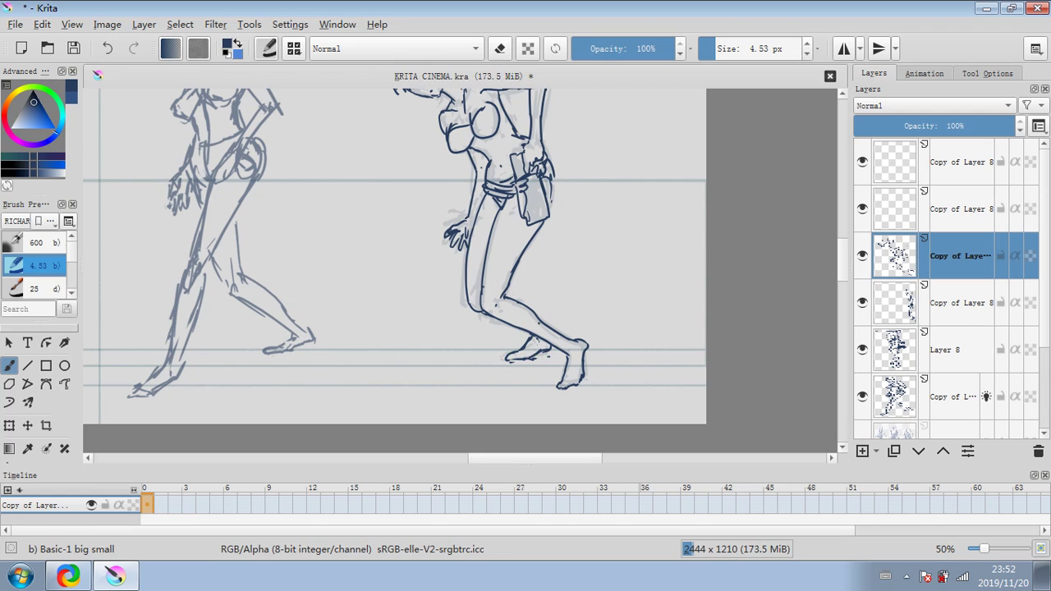
Strengthen the lower edge of the near calf and the rear foot's sole, and erase the excess line between them.
drag(488, 317, 525, 335)
drag(557, 351, 537, 357)
key(e)
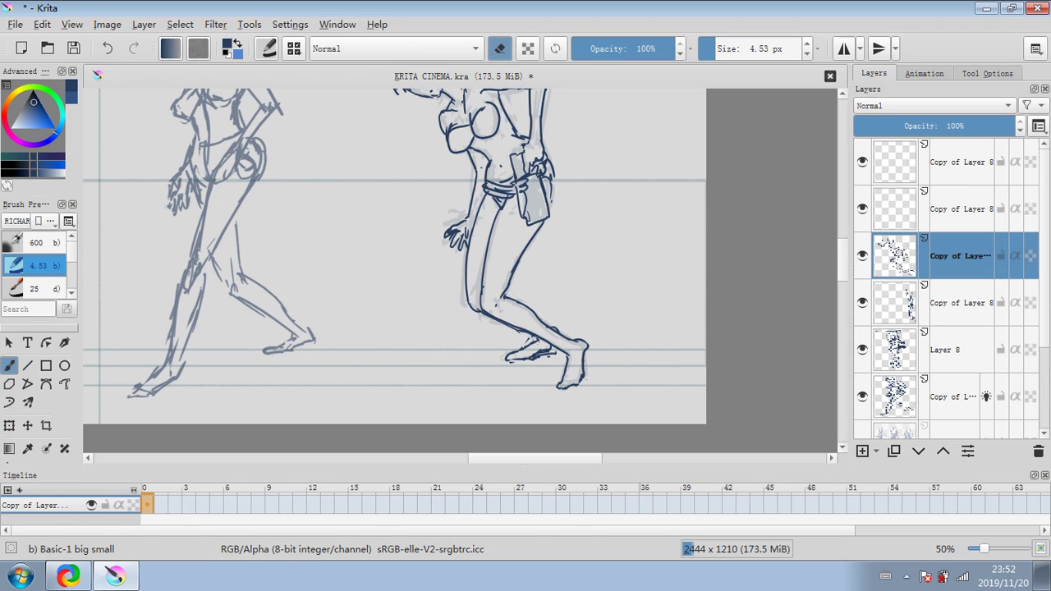
drag(514, 330, 547, 353)
Erase the doubled outline along the front of the right figure's thigh and knee.
scroll(344, 235, down, 1)
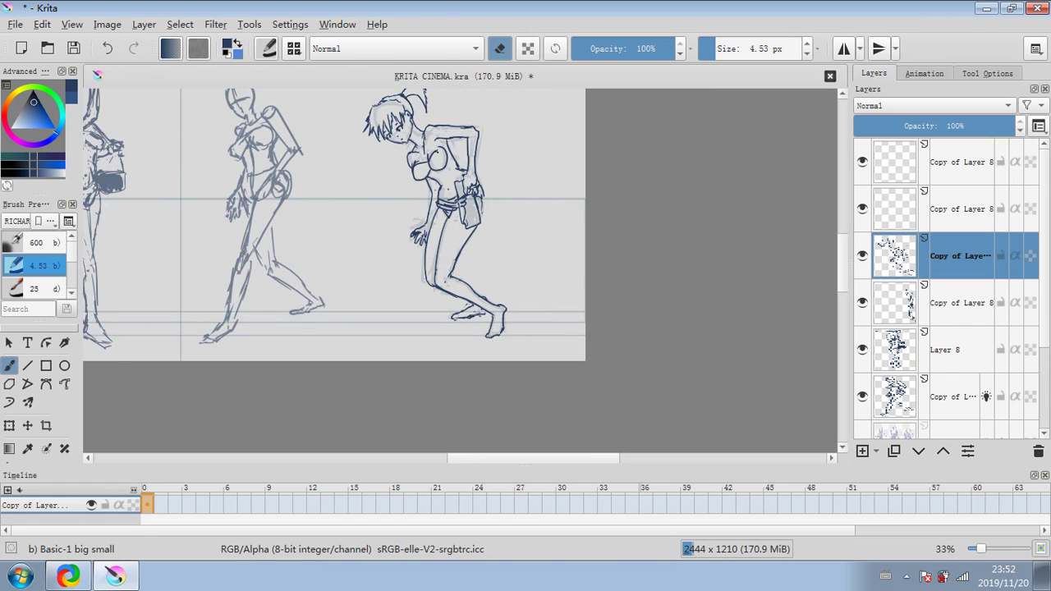
mouse_move(459, 134)
mouse_down()
mouse_move(555, 203)
mouse_move(553, 234)
mouse_up()
key(e)
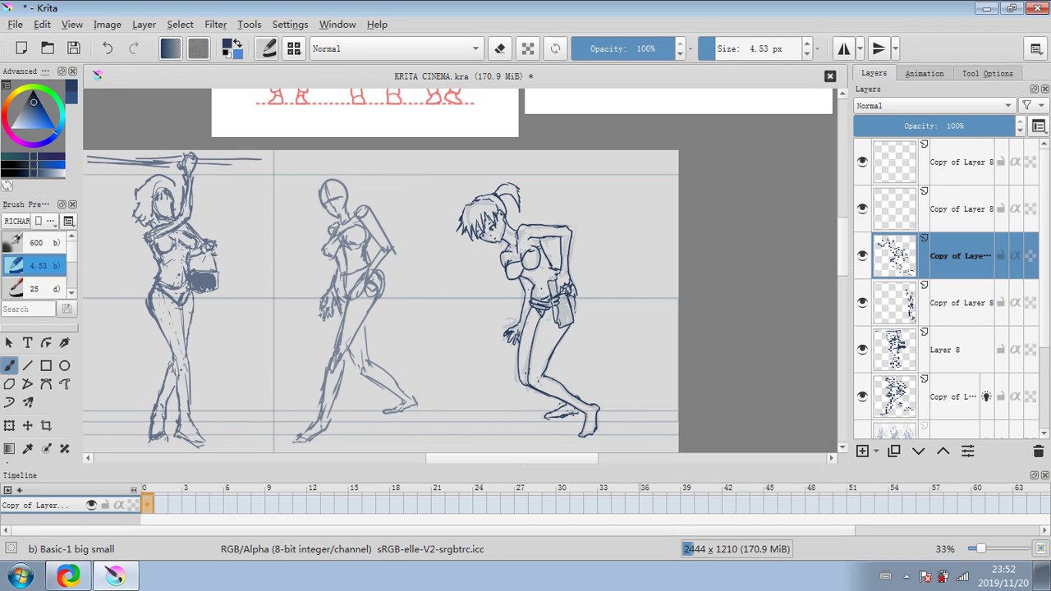
key(e)
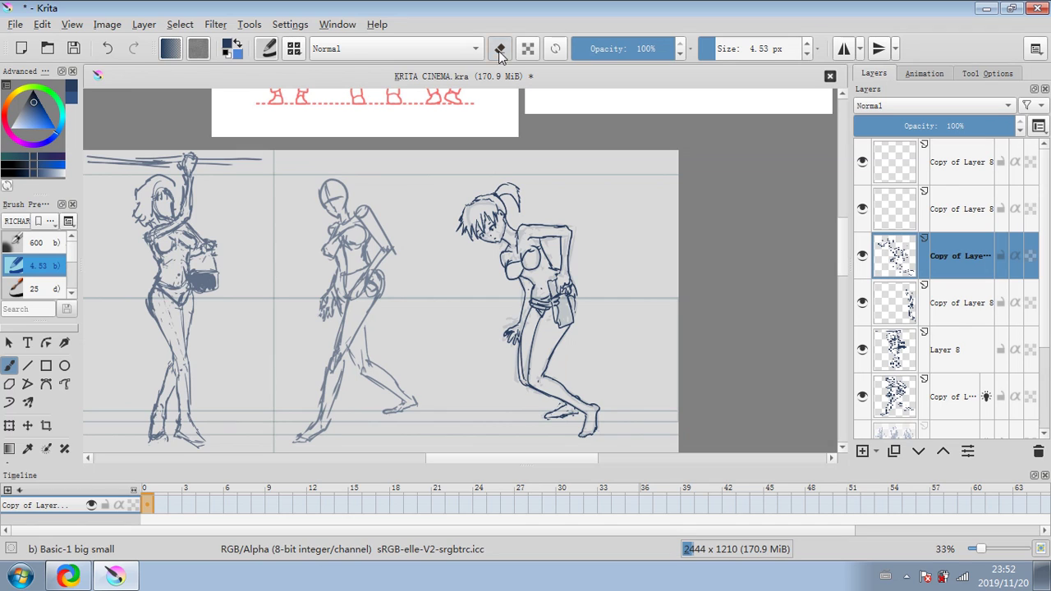
drag(518, 353, 519, 380)
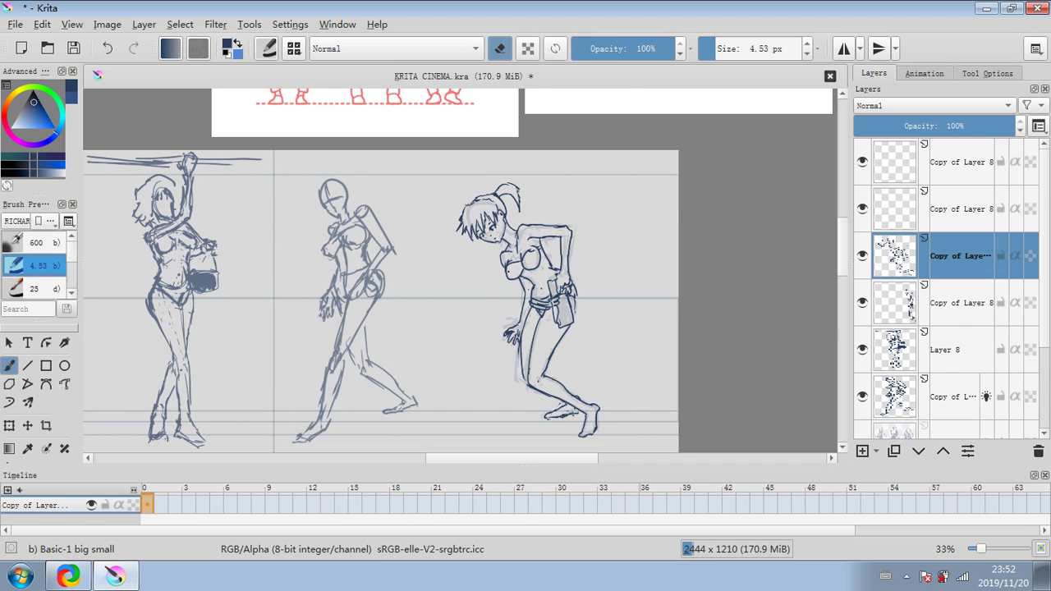
scroll(425, 322, down, 1)
drag(414, 341, 434, 333)
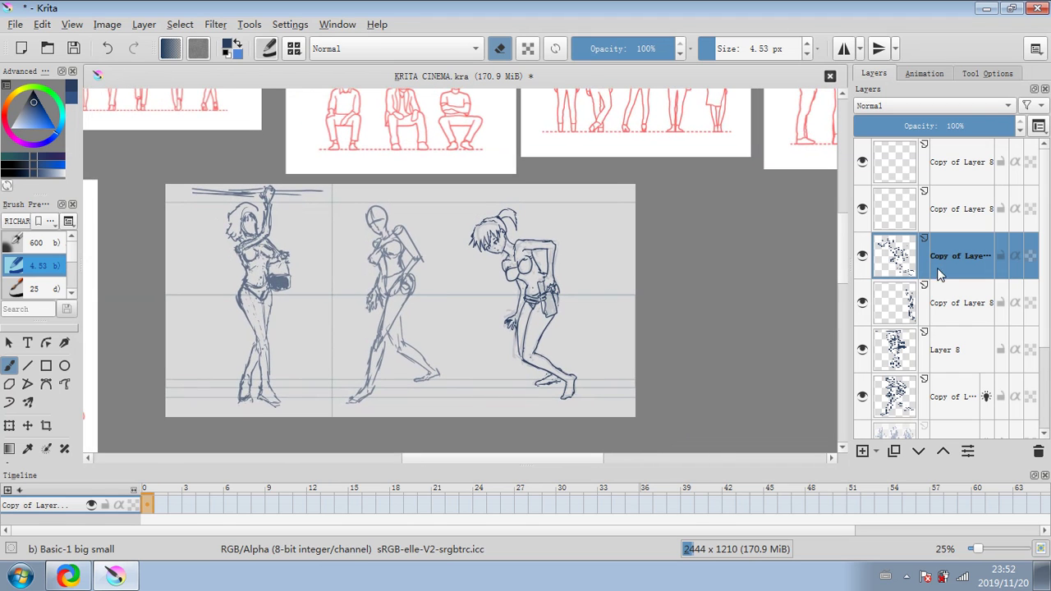
Compare the right figure's rough construction layer at full opacity with its line art, and delete the construction layer.
click(863, 303)
click(862, 303)
click(955, 294)
drag(900, 130, 1030, 132)
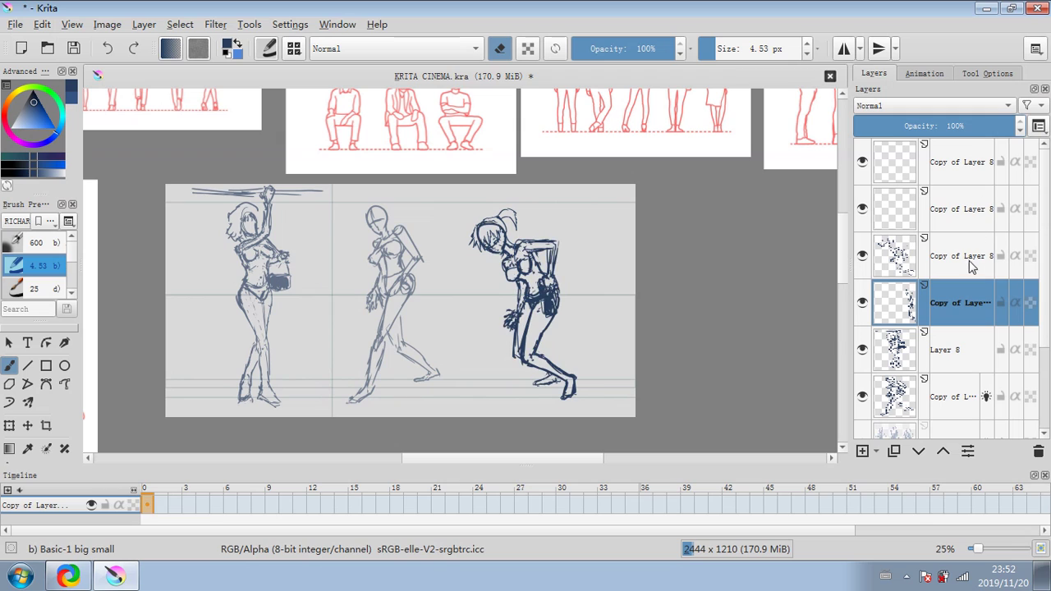
click(862, 256)
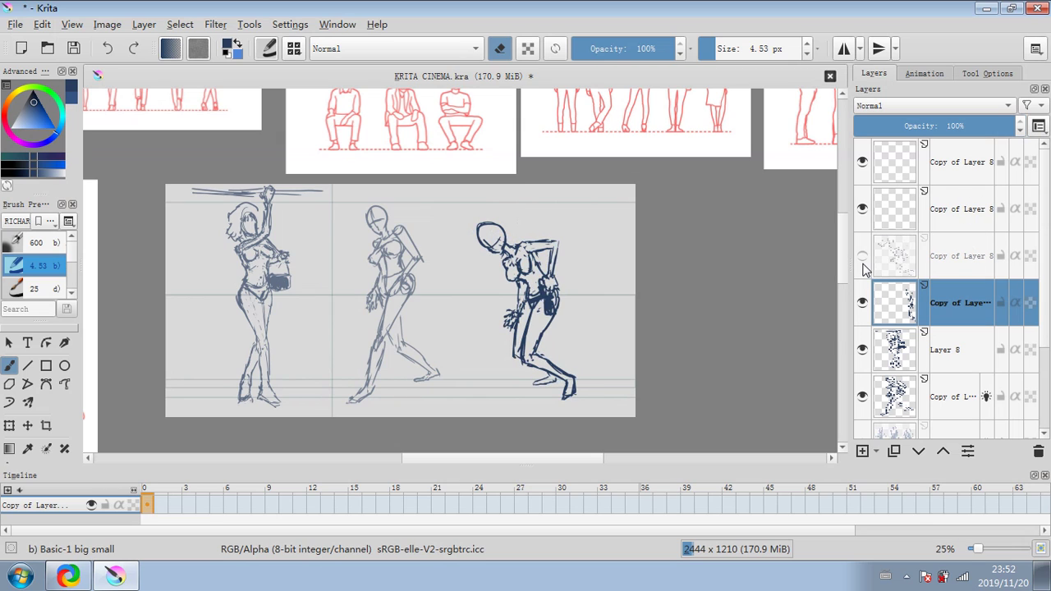
click(863, 256)
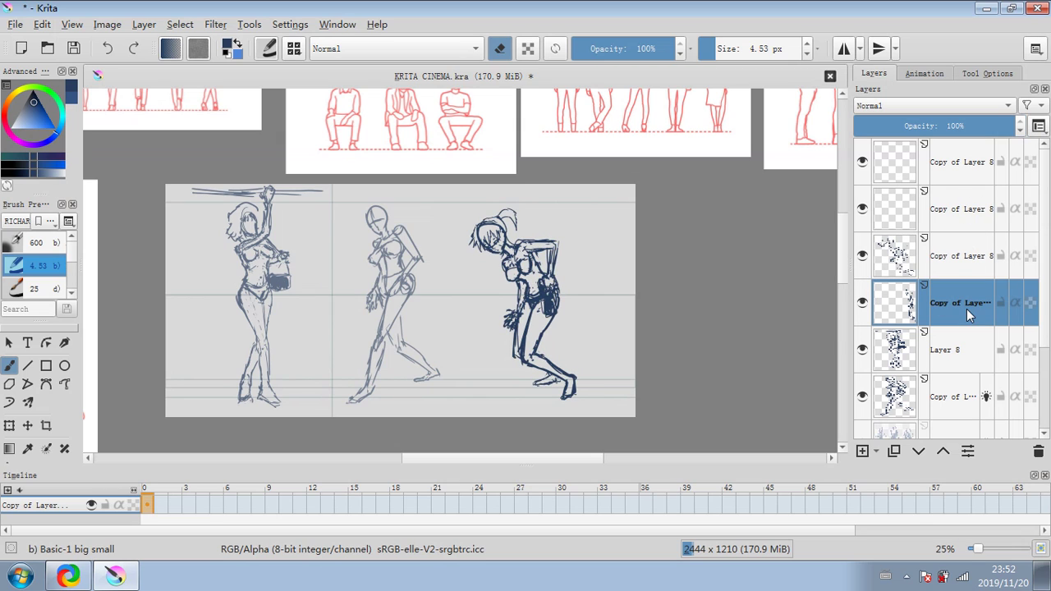
click(1038, 451)
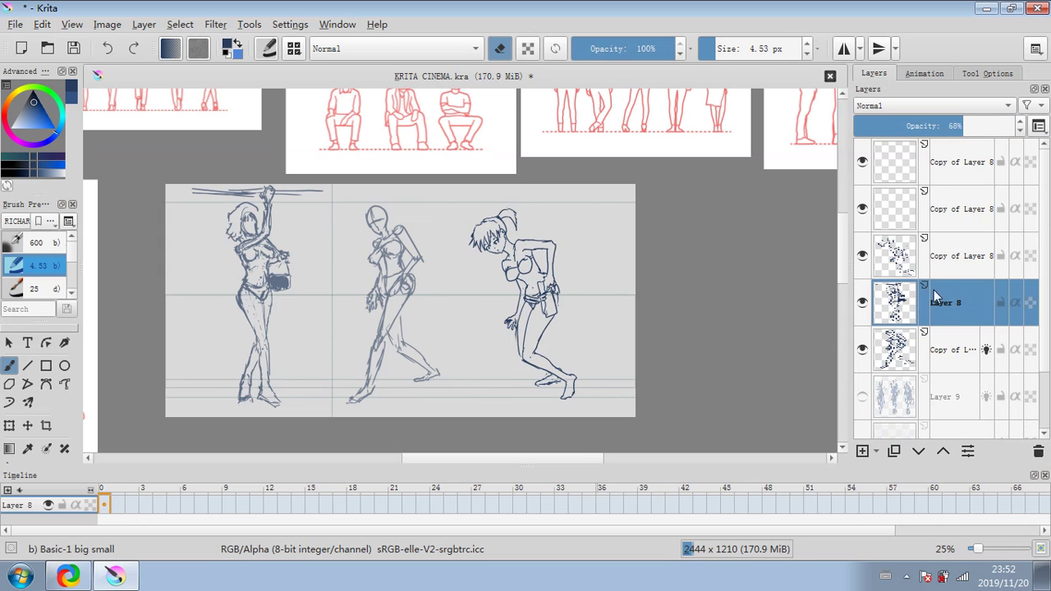
Set the opacity of the right figure's line art layer to 69%.
click(952, 256)
click(961, 126)
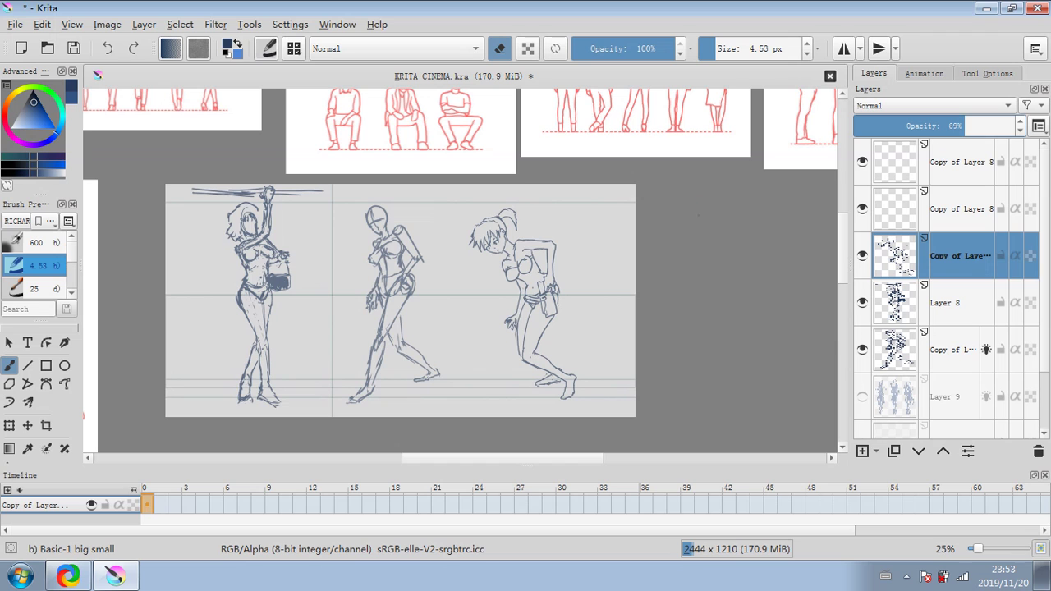
drag(704, 274, 720, 281)
scroll(578, 308, up, 1)
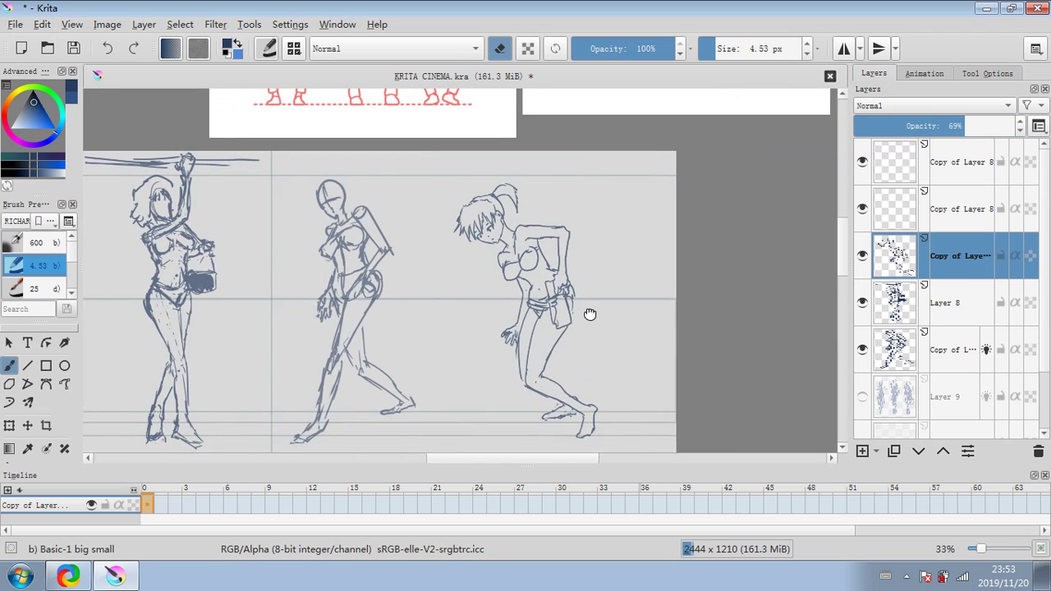
drag(590, 314, 640, 309)
Save the drawing to the desktop as a PNG image named eeyyye, with the default export options.
click(21, 25)
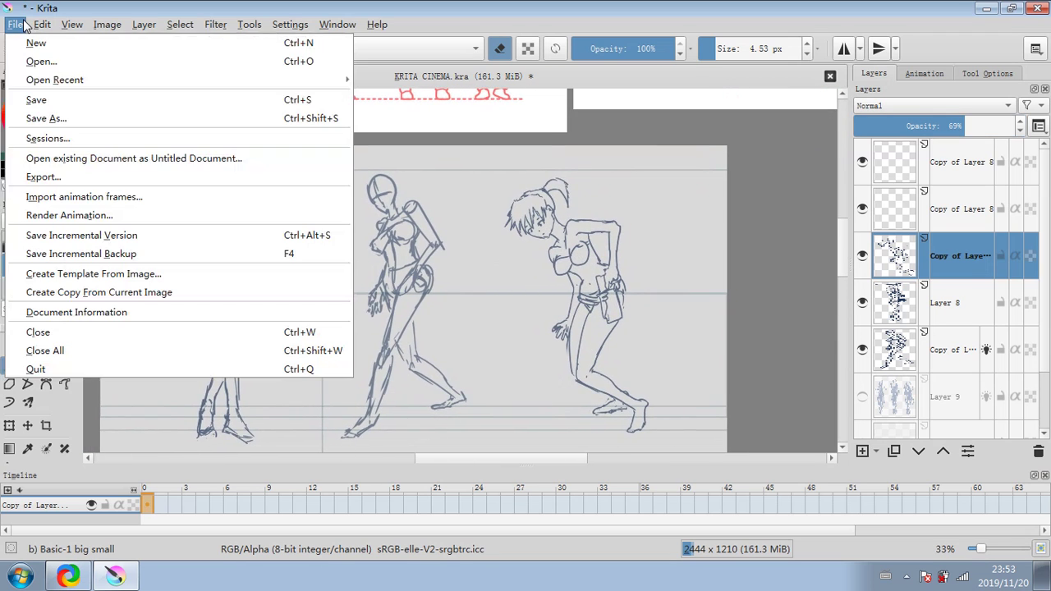
click(24, 118)
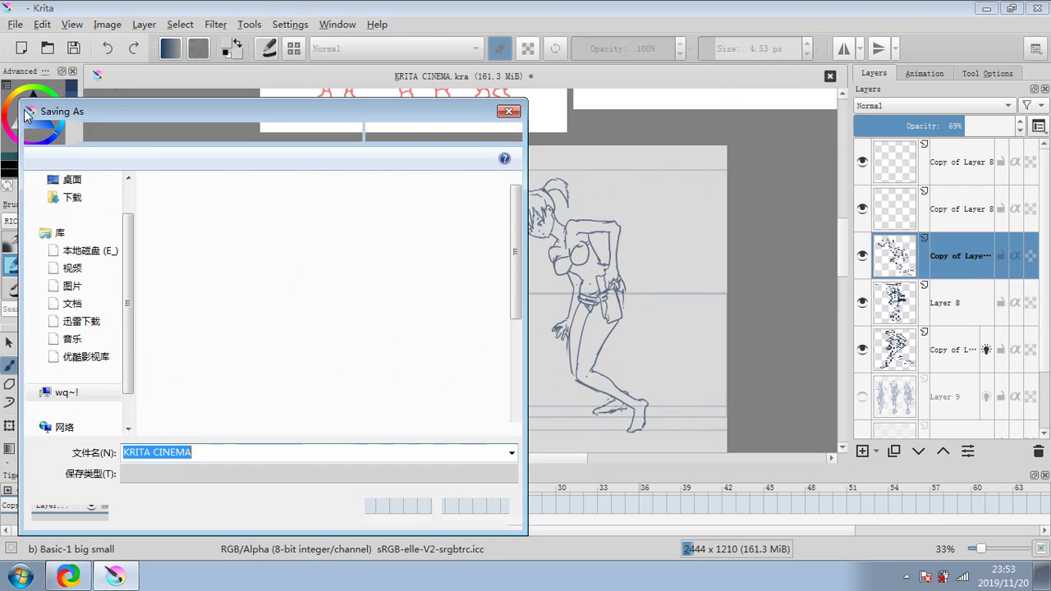
text(eeyyye)
click(98, 188)
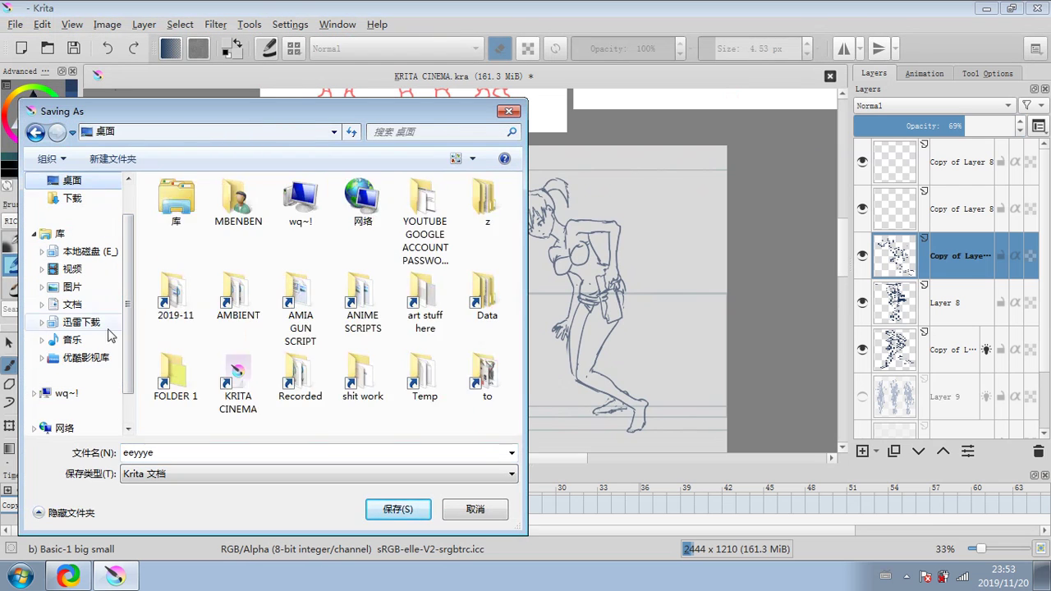
click(186, 475)
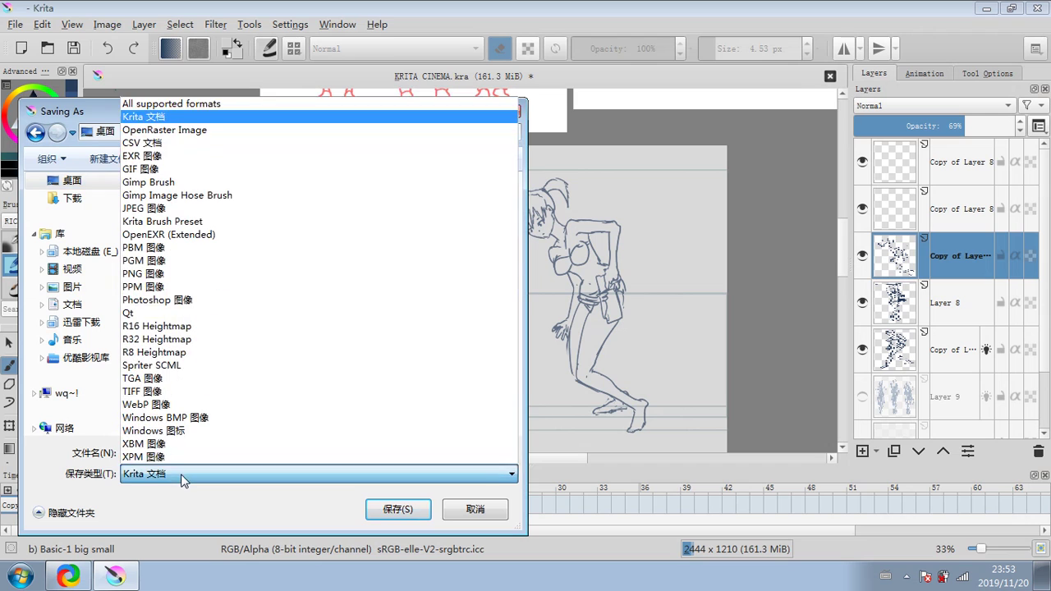
click(192, 274)
click(386, 511)
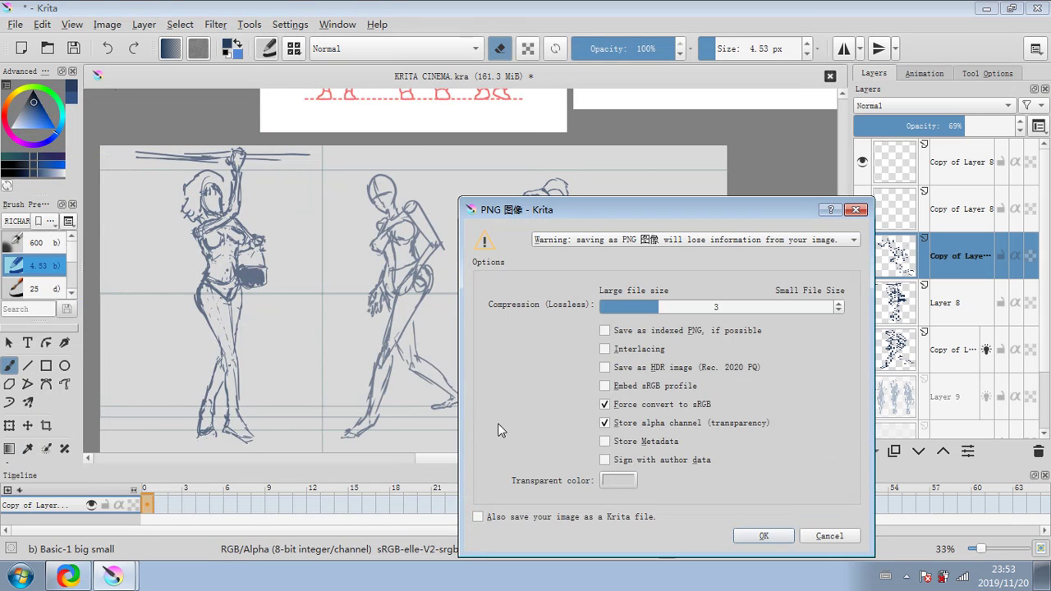
click(768, 529)
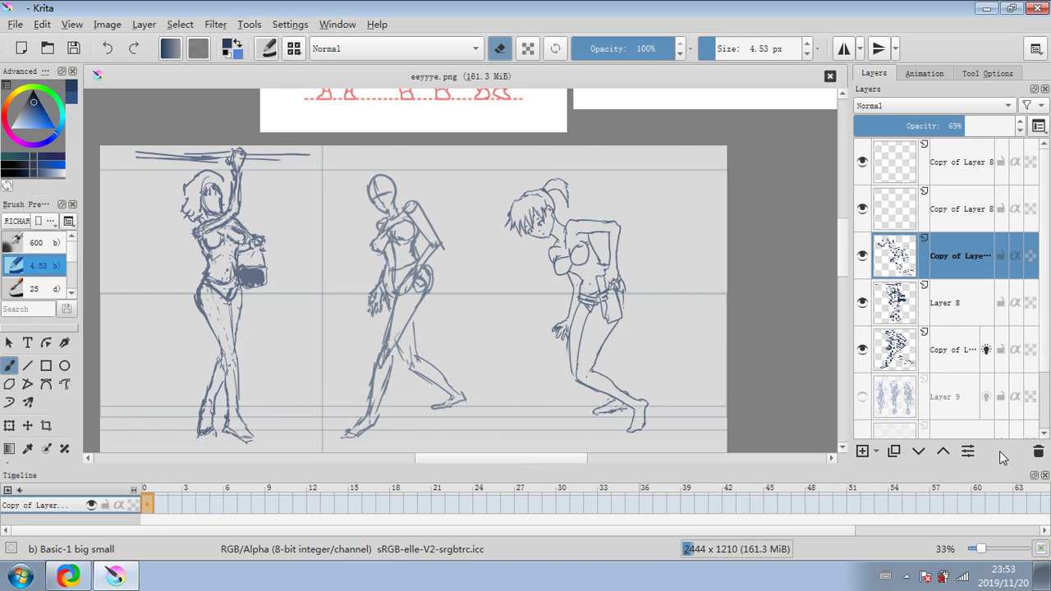
Delete the three layers holding the figure drawings above Layer 9.
click(1038, 451)
click(1038, 451)
click(1038, 451)
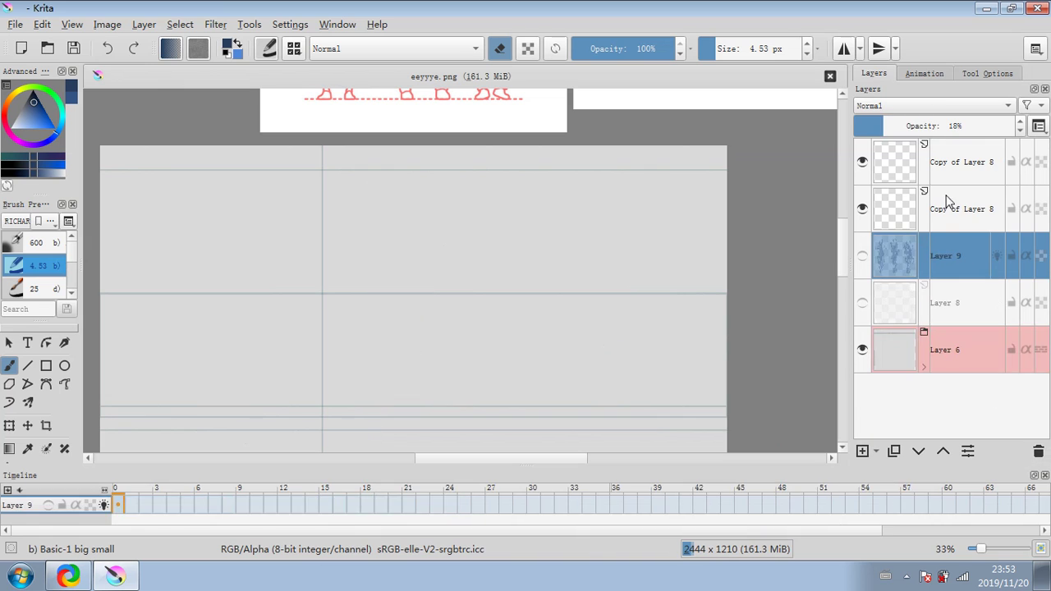
Duplicate the lower empty Copy of Layer 8 twice to get fresh drawing layers.
click(947, 203)
key(ctrl+j)
key(ctrl+j)
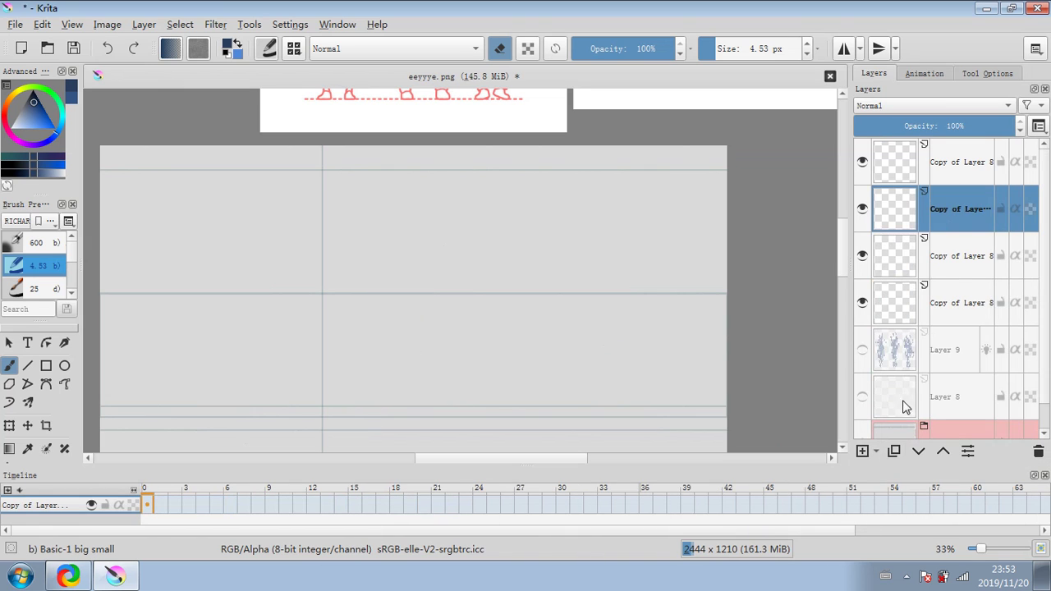
Show the Layer 9 scribbles, turn off eraser mode, and make the empty layer directly above Layer 9 active.
click(862, 350)
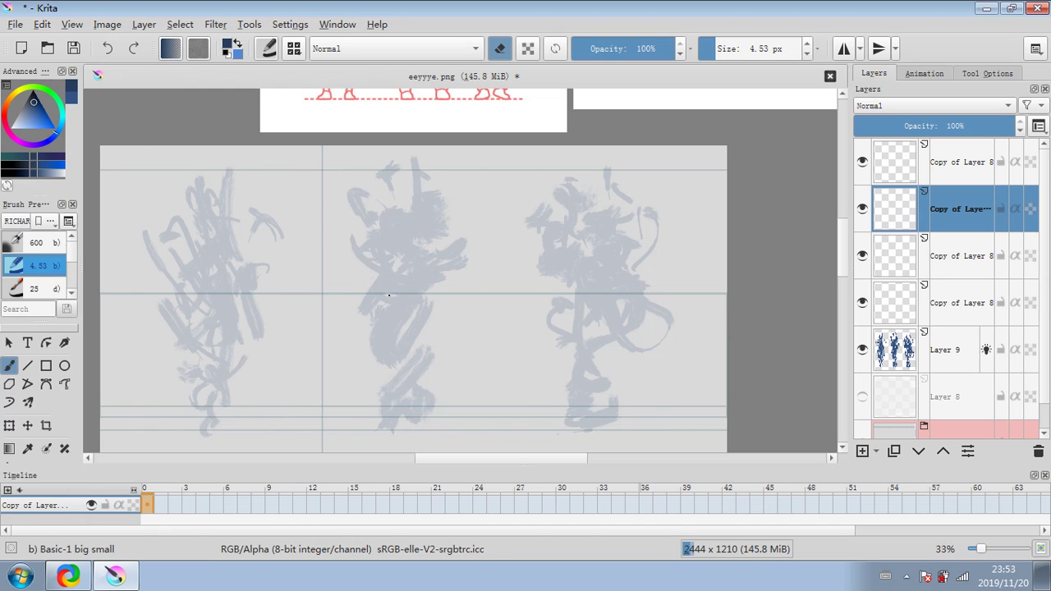
click(501, 50)
click(946, 287)
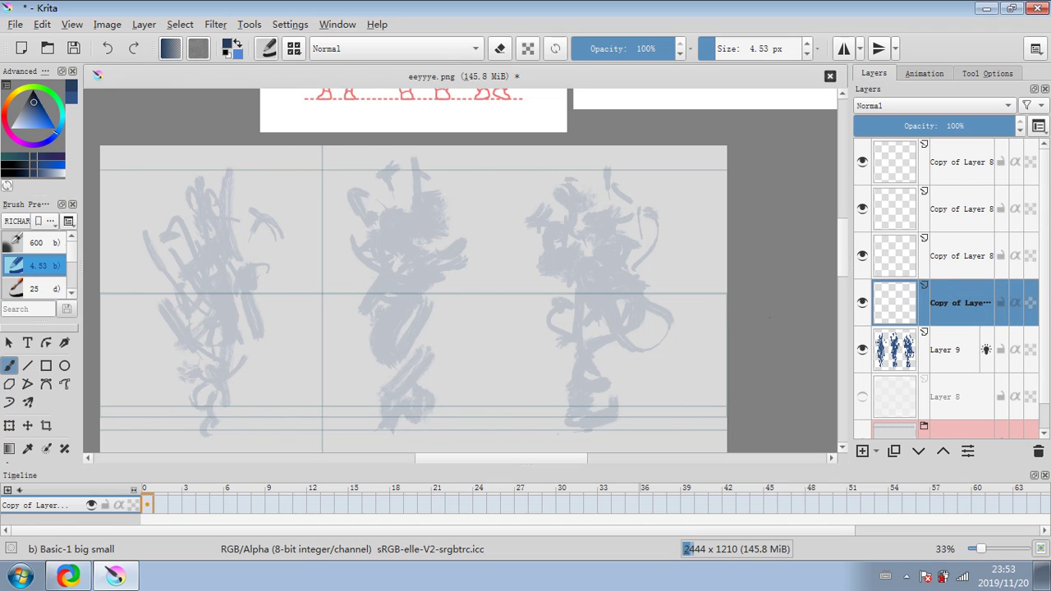
Try a simple figure with an oval head, round body and straight limbs over the middle scribble, and undo it.
drag(391, 238, 388, 236)
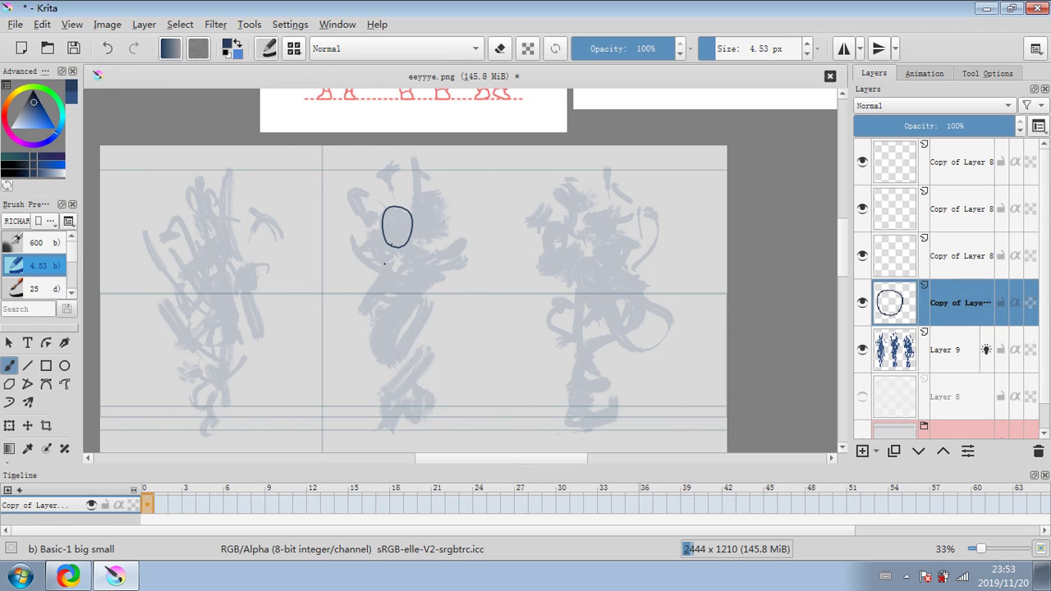
click(107, 49)
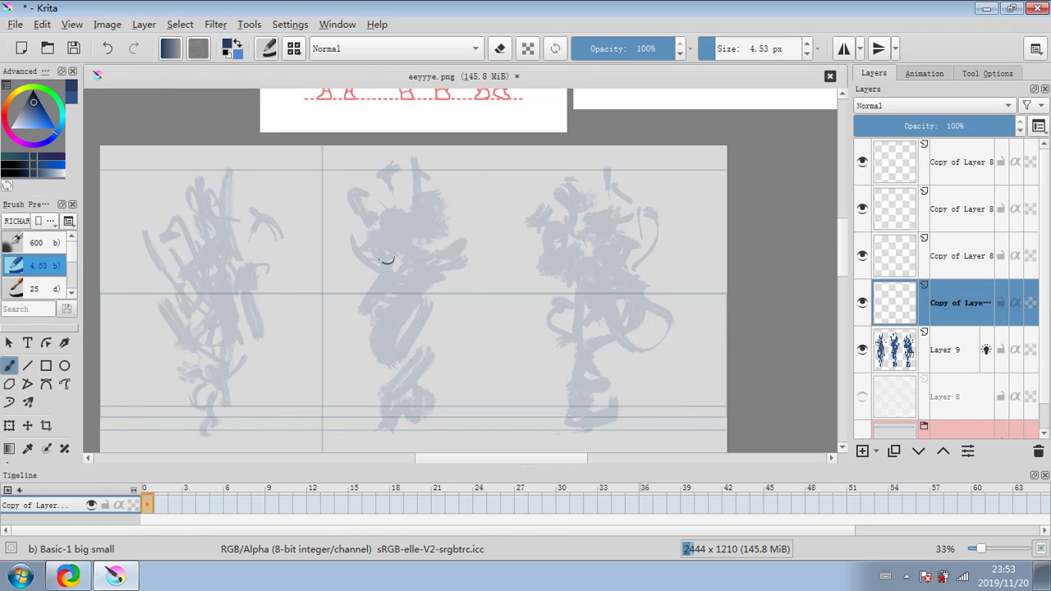
drag(387, 254, 380, 280)
drag(372, 319, 374, 426)
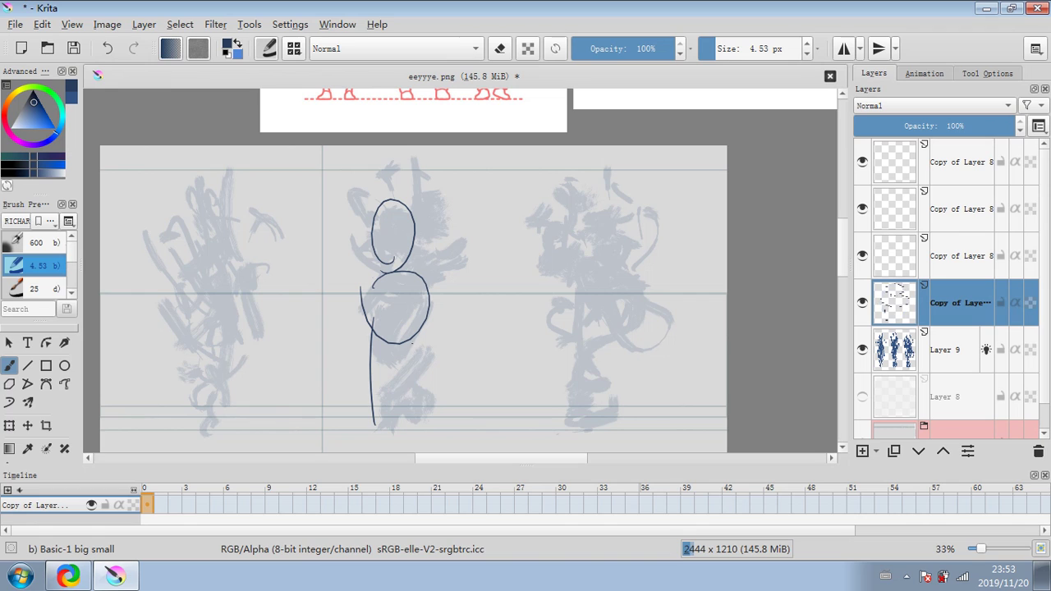
drag(417, 329, 417, 423)
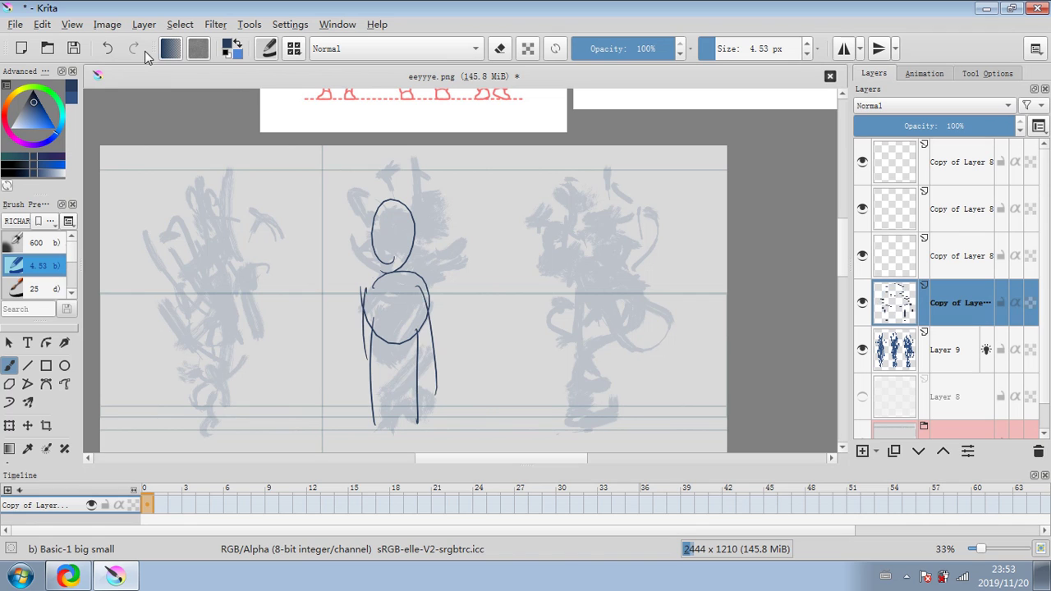
click(108, 47)
click(109, 47)
click(109, 48)
click(110, 47)
click(110, 47)
click(110, 47)
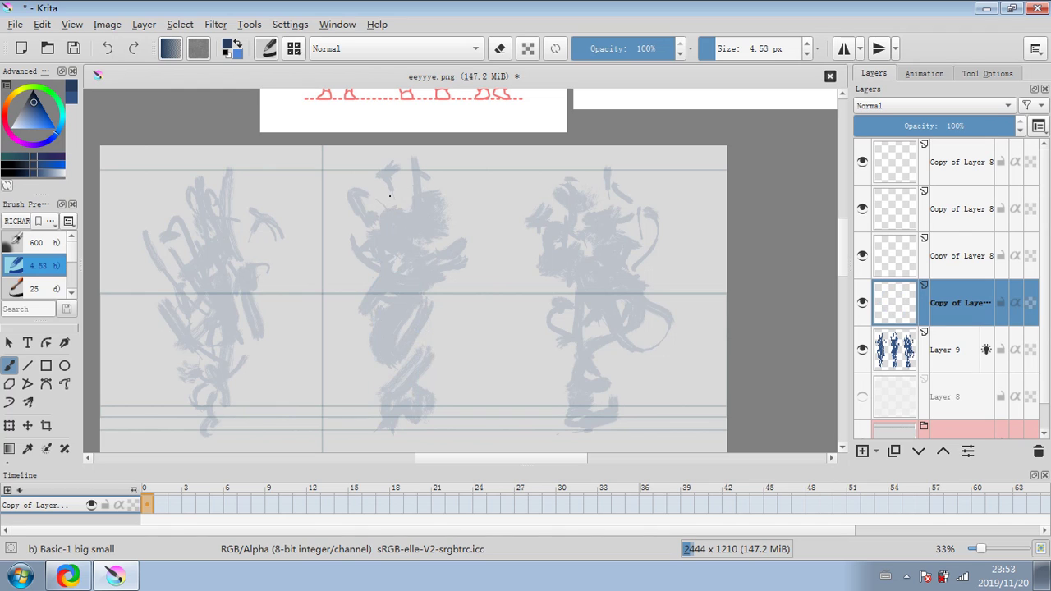
Sketch a standing figure over the middle scribble with head, ribcage and pelvis ovals, a spine line, legs and arms.
mouse_move(390, 195)
mouse_down()
mouse_move(380, 202)
mouse_move(399, 173)
mouse_up()
mouse_move(399, 172)
mouse_down()
mouse_move(387, 213)
mouse_move(399, 235)
mouse_move(379, 242)
mouse_move(392, 273)
mouse_move(396, 255)
mouse_move(397, 296)
mouse_move(381, 294)
mouse_move(415, 294)
mouse_move(400, 301)
mouse_move(419, 313)
mouse_move(397, 335)
mouse_move(387, 429)
mouse_up()
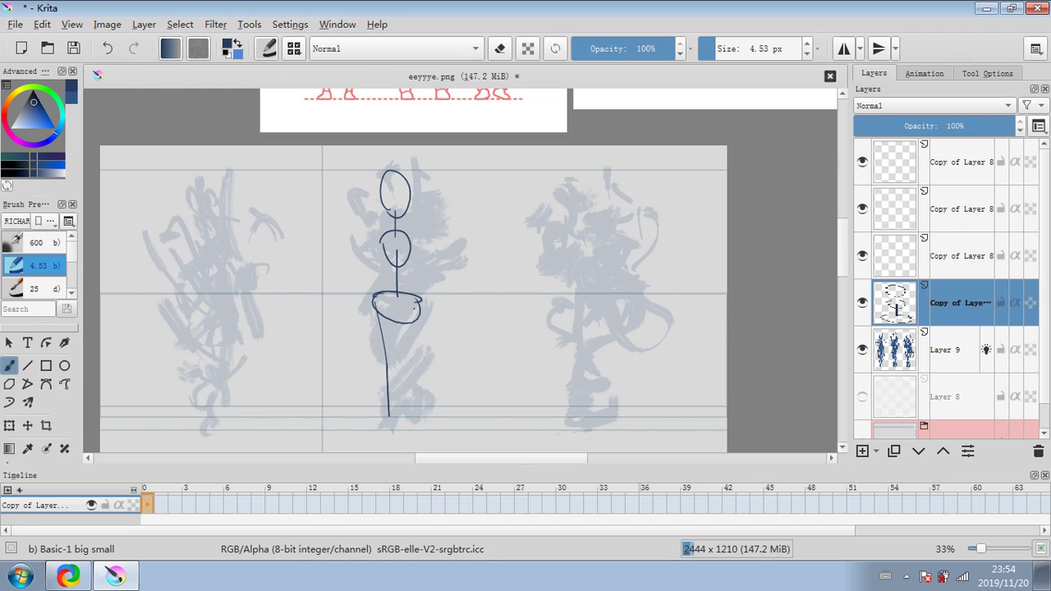
mouse_move(419, 306)
mouse_down()
mouse_move(418, 425)
mouse_move(381, 431)
mouse_move(427, 433)
mouse_up()
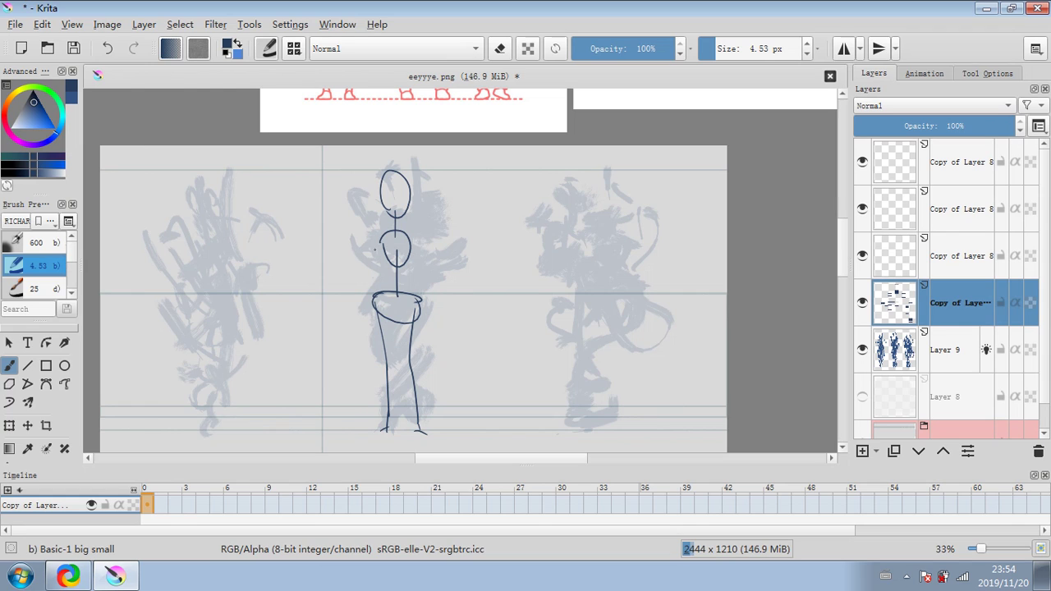
mouse_move(379, 240)
mouse_down()
mouse_move(367, 329)
mouse_move(422, 299)
mouse_move(426, 322)
mouse_up()
Try thick lines across the figure's hips and shoulders with a 44.14 px brush, and undo both strokes.
click(733, 48)
drag(372, 298, 422, 297)
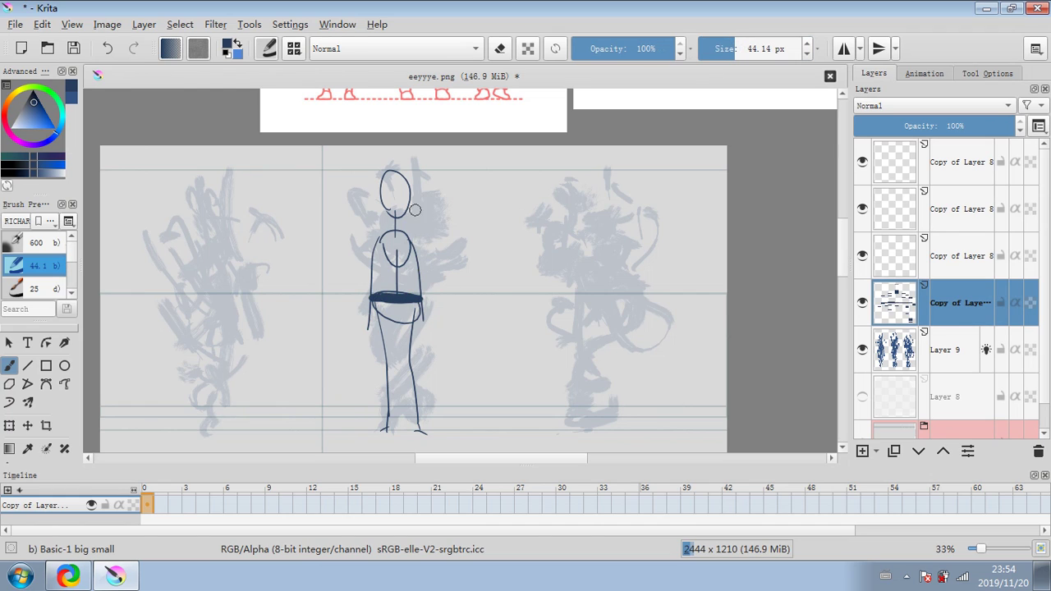
drag(379, 235, 411, 235)
click(107, 48)
click(107, 47)
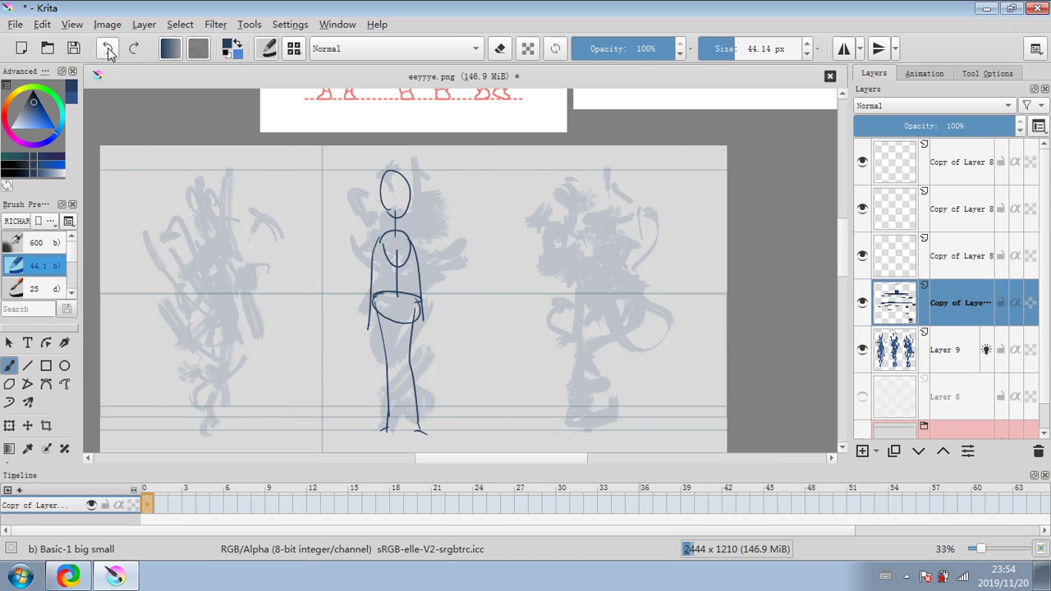
Try marking the hip and shoulder joints with dots using a 66.94 px brush, and undo the dots.
click(721, 49)
click(739, 48)
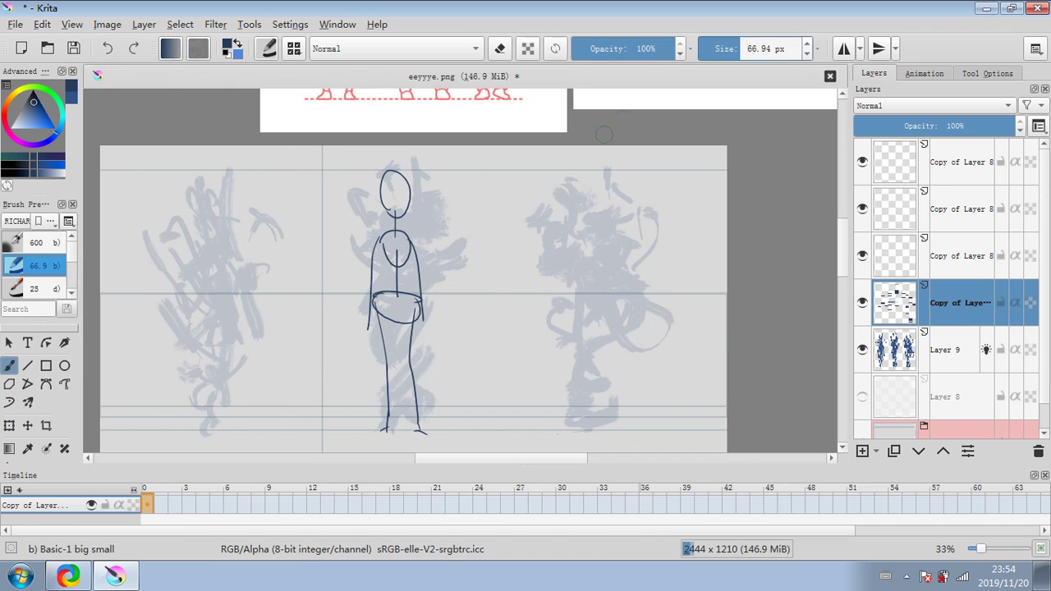
drag(372, 298, 417, 299)
click(417, 299)
click(379, 235)
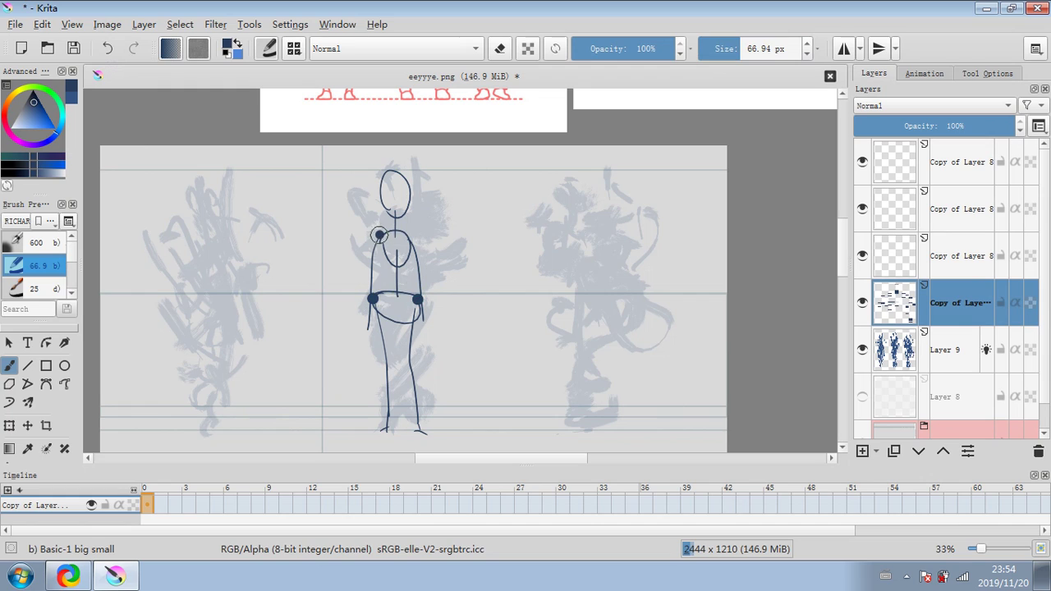
click(412, 233)
click(110, 48)
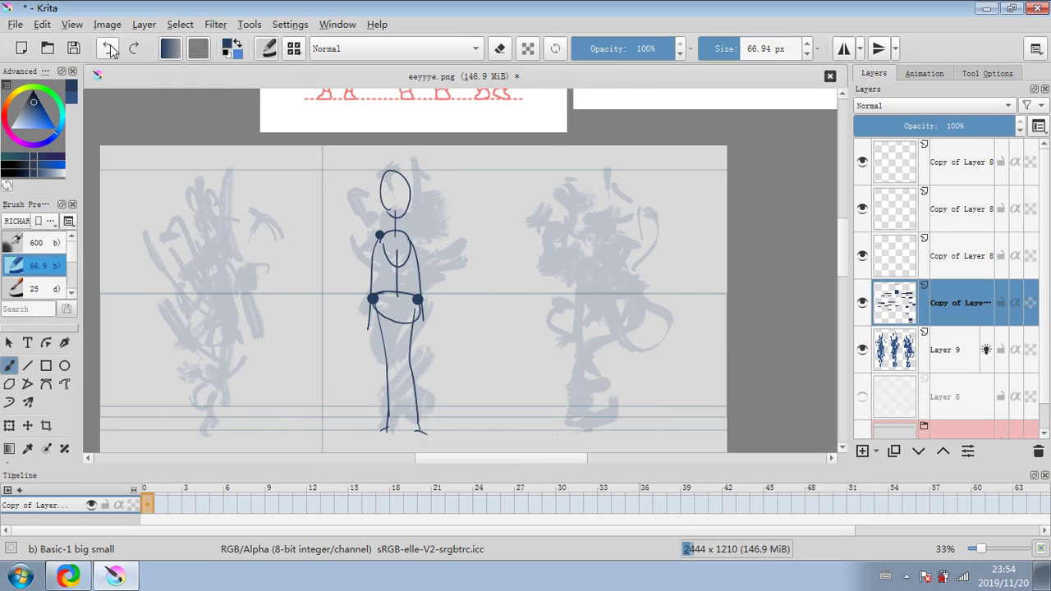
click(109, 47)
click(110, 48)
click(109, 47)
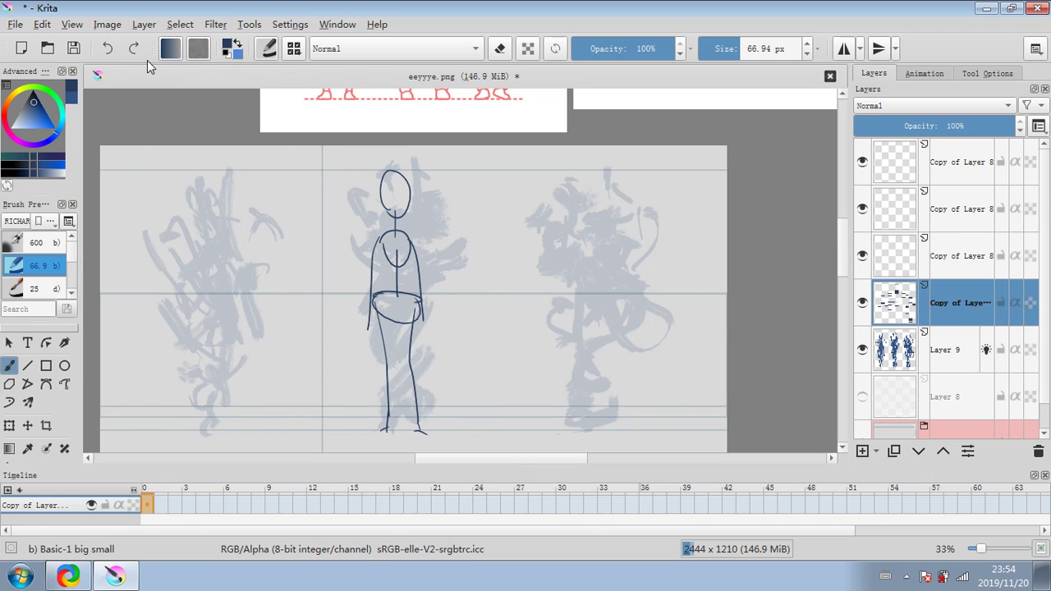
Set the brush size to 8.37 px.
click(723, 45)
drag(720, 51, 717, 50)
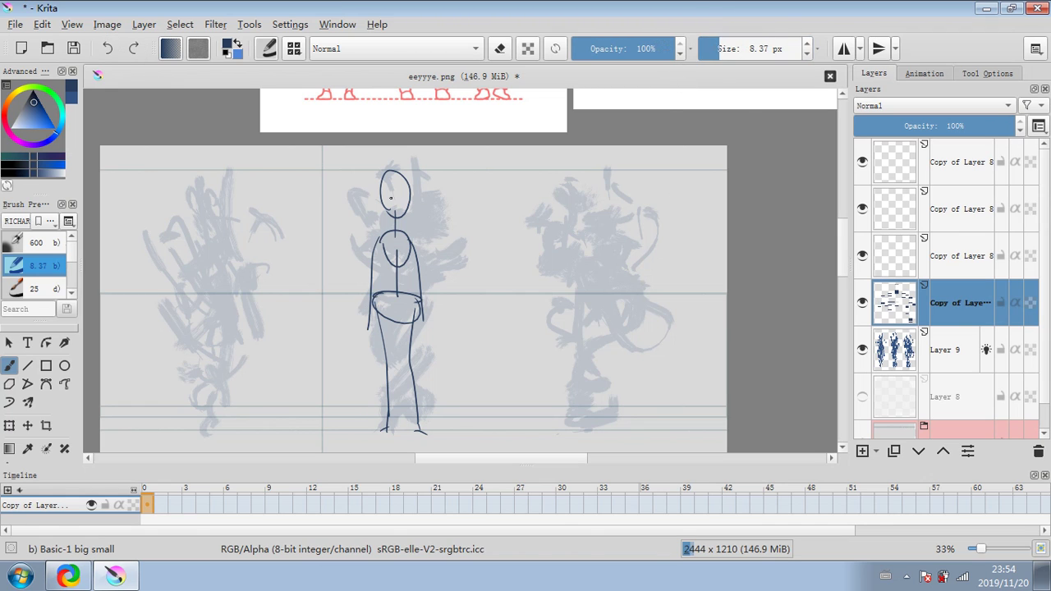
Try crossed centre and eye guidelines with a pointed chin on the figure's head, and undo them.
mouse_move(380, 196)
mouse_down()
mouse_move(413, 196)
mouse_move(398, 174)
mouse_move(399, 222)
mouse_move(411, 200)
mouse_move(396, 177)
mouse_up()
key(ctrl+z)
key(ctrl+z)
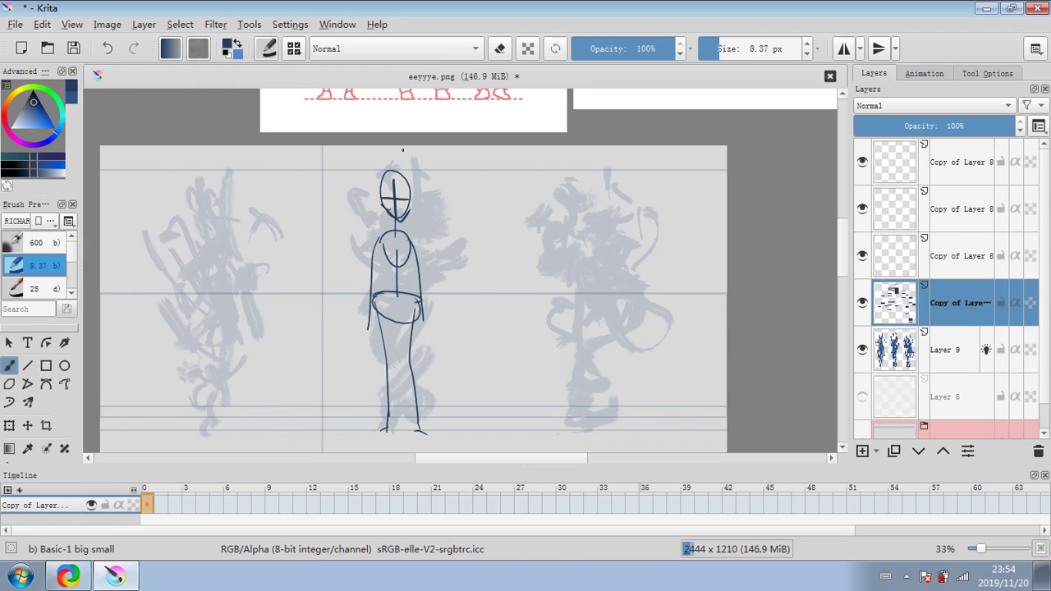
click(110, 49)
click(111, 49)
click(111, 49)
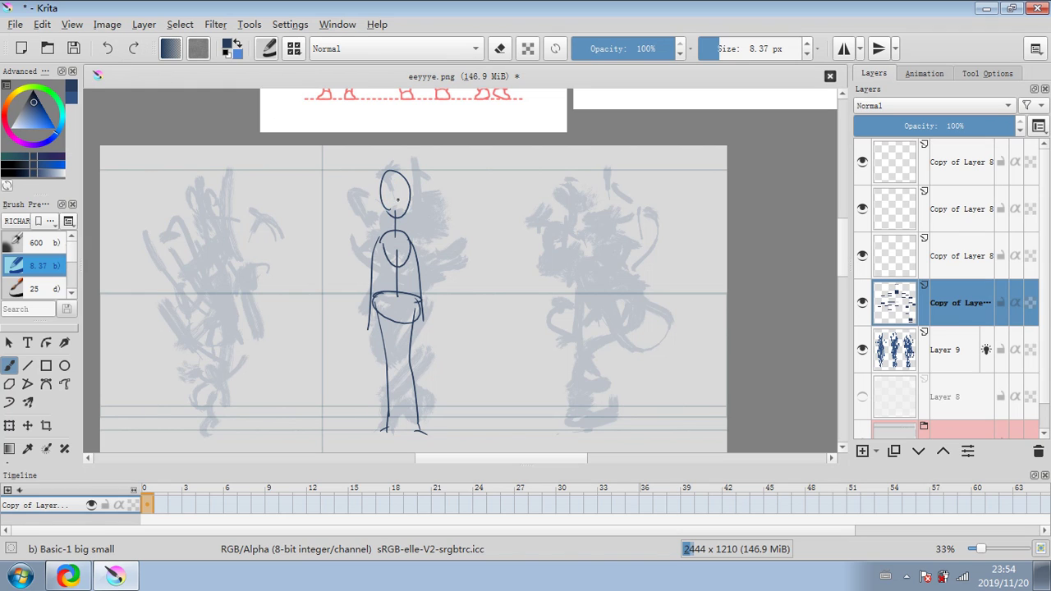
Try side-offset face guidelines on the head with an arrow pointing at it from the right, and undo them.
mouse_move(404, 184)
mouse_down()
mouse_move(404, 200)
mouse_move(387, 207)
mouse_up()
drag(443, 187, 425, 202)
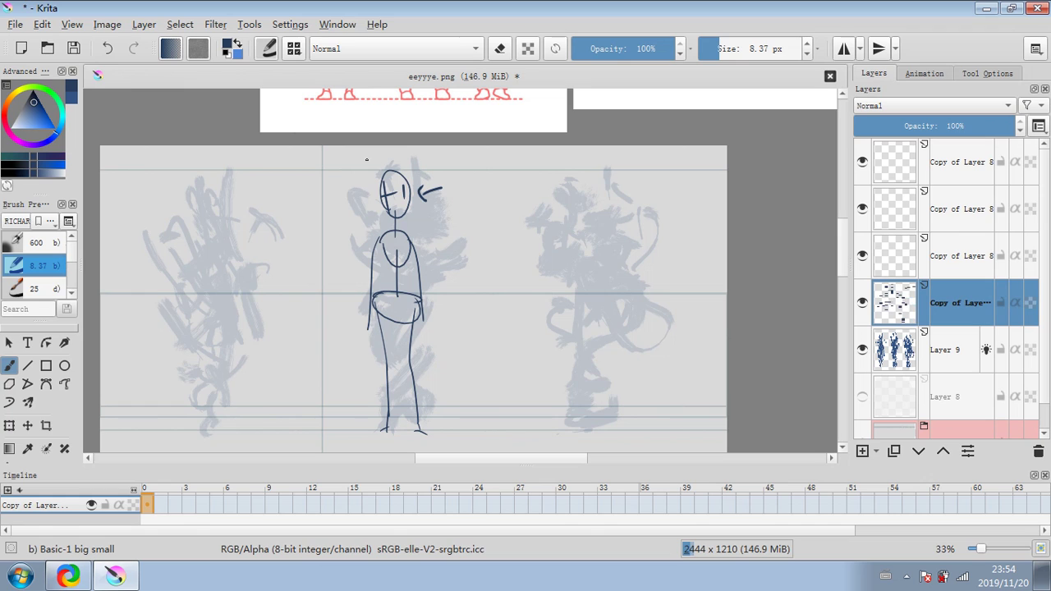
click(111, 51)
click(111, 51)
click(111, 51)
click(111, 49)
click(110, 49)
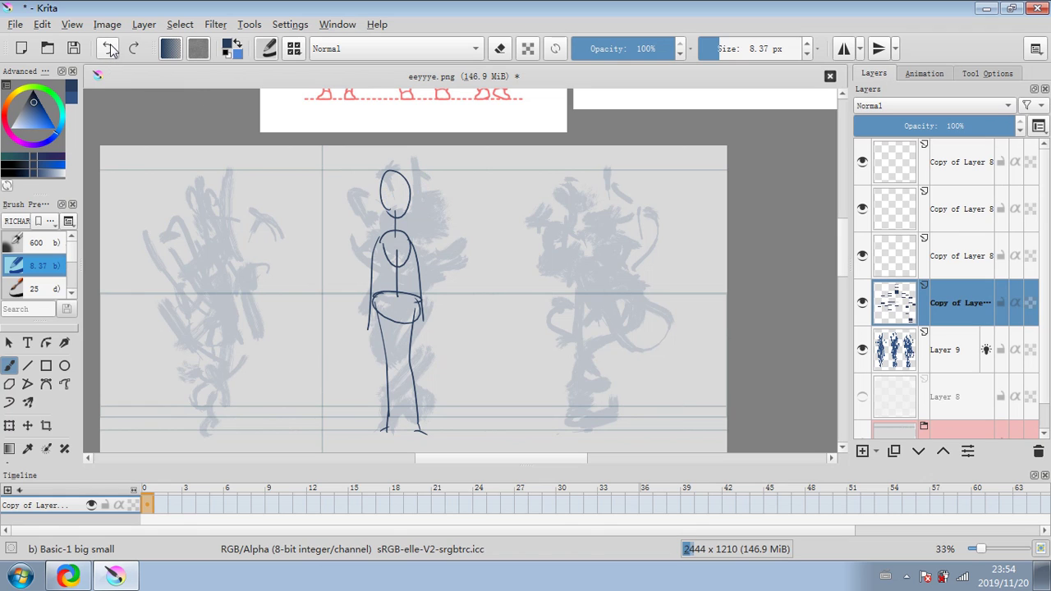
Undo the figure's two shoulder and arm strokes.
click(112, 49)
click(112, 50)
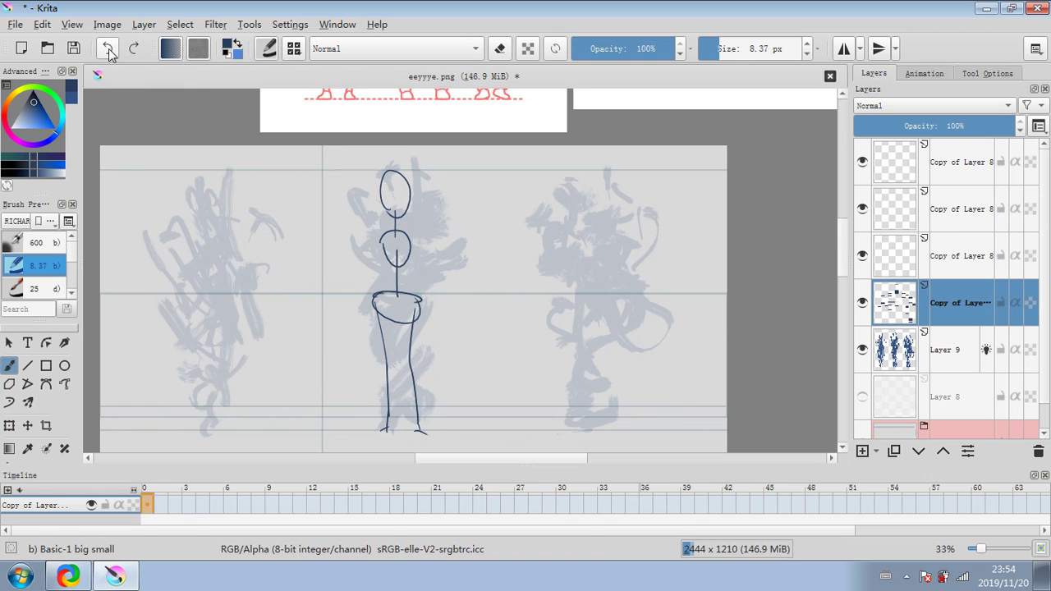
Undo all the remaining strokes of the standing figure, including its legs, pelvis, torso and head.
click(111, 49)
click(111, 50)
click(112, 49)
click(111, 49)
click(111, 49)
click(112, 49)
click(112, 49)
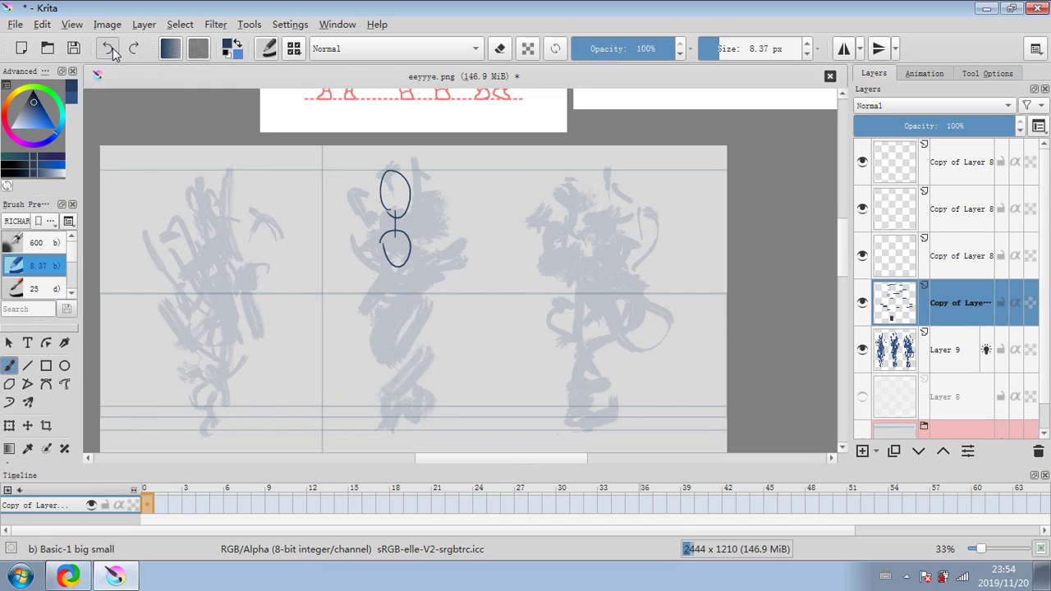
click(111, 49)
click(112, 50)
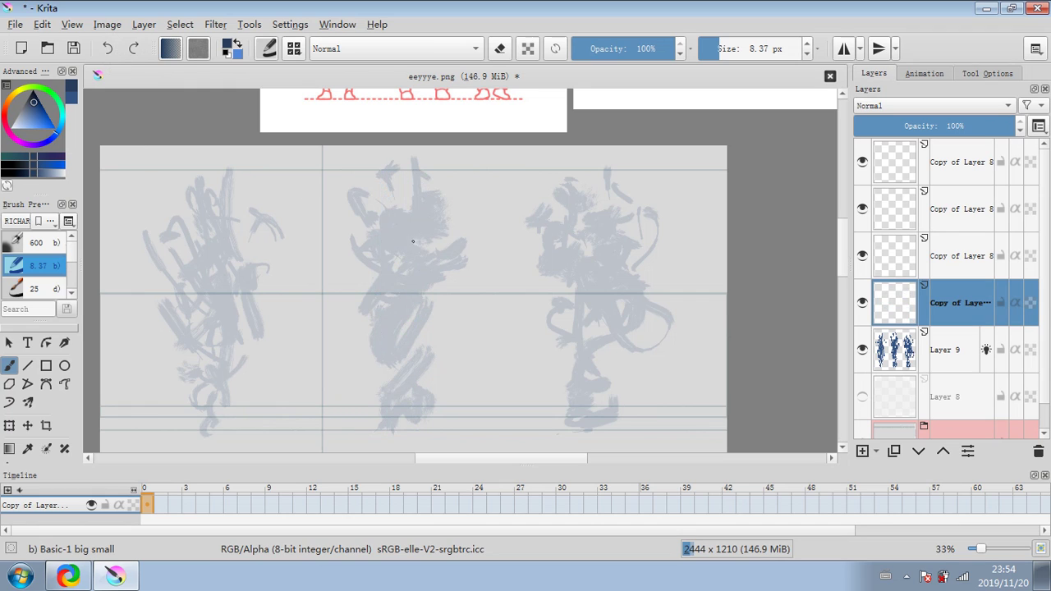
Try a leaning figure from overlapping head, chest and pelvis circles, with two spread legs and a horizontal line across the hips.
mouse_move(417, 252)
mouse_down()
mouse_move(374, 261)
mouse_move(428, 265)
mouse_move(368, 305)
mouse_move(380, 341)
mouse_move(422, 306)
mouse_move(387, 283)
mouse_up()
drag(389, 305, 463, 397)
drag(383, 345, 355, 387)
drag(383, 310, 443, 311)
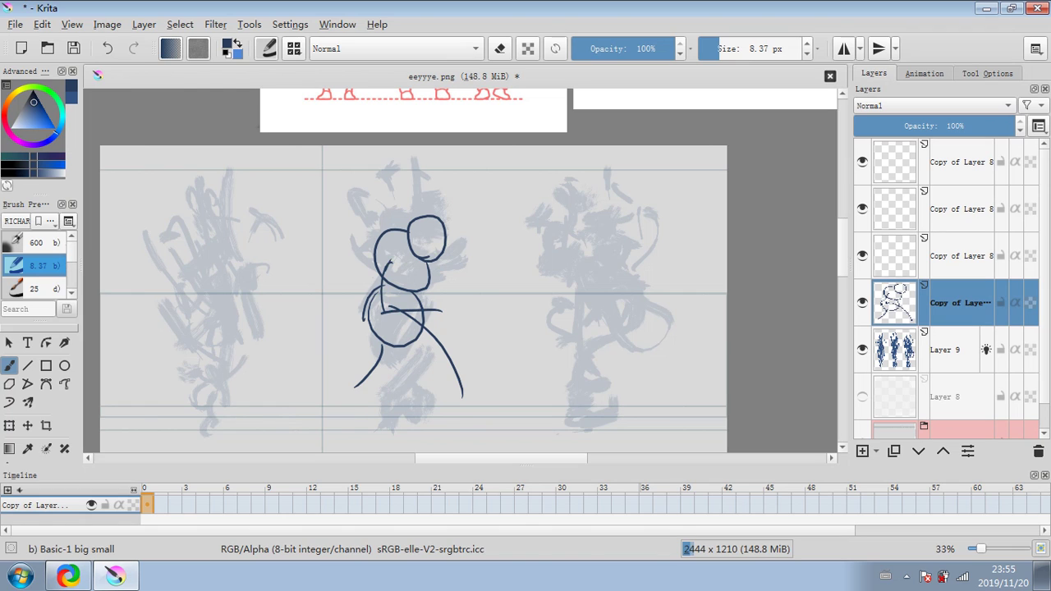
key(ctrl+z)
drag(383, 312, 360, 314)
drag(439, 310, 464, 313)
drag(379, 311, 464, 314)
Try an outstretched arm meeting a long slanted line, with curved guidelines across the head, chest and pelvis.
drag(426, 268, 476, 261)
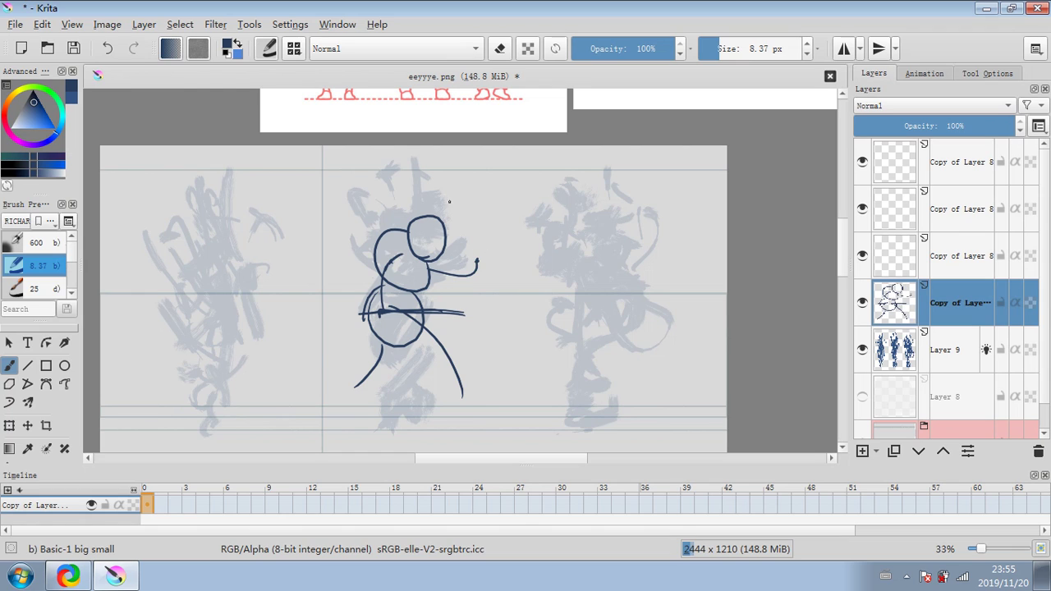
drag(447, 189, 485, 289)
mouse_move(413, 224)
mouse_down()
mouse_move(435, 257)
mouse_move(399, 252)
mouse_move(427, 281)
mouse_move(410, 290)
mouse_move(409, 335)
mouse_move(412, 319)
mouse_up()
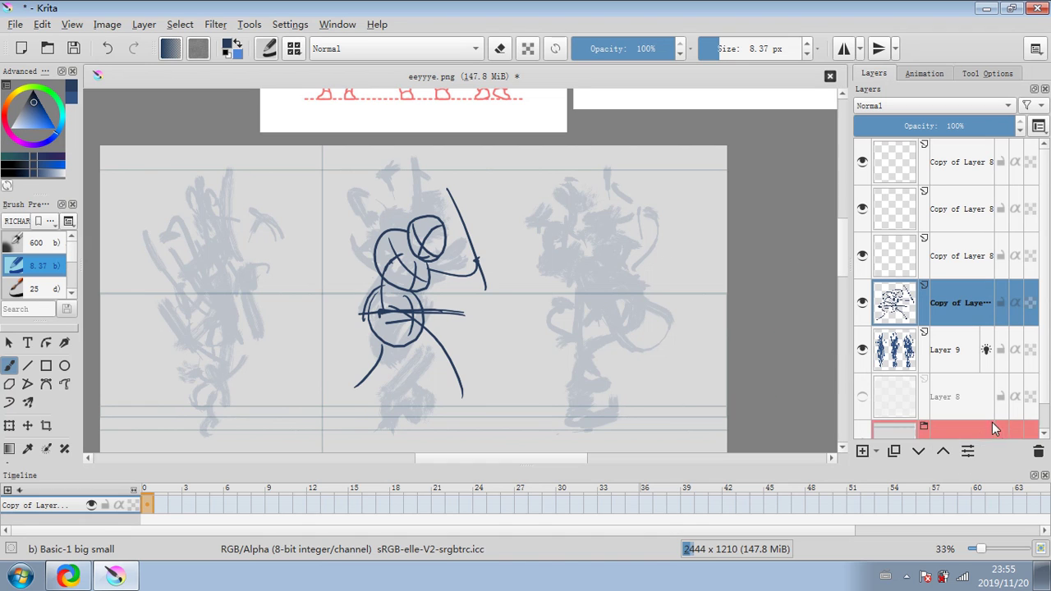
Replace the current sketch layer with a new empty paint layer and reduce the brush size to 4.53 px.
click(1038, 451)
click(862, 451)
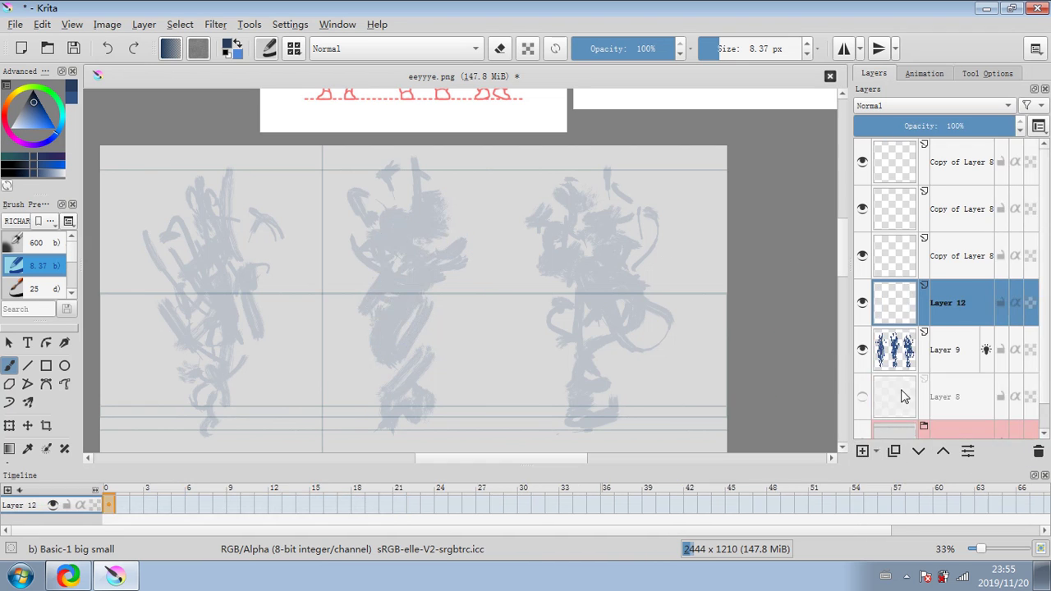
key(bracketleft)
key(bracketleft)
key(bracketleft)
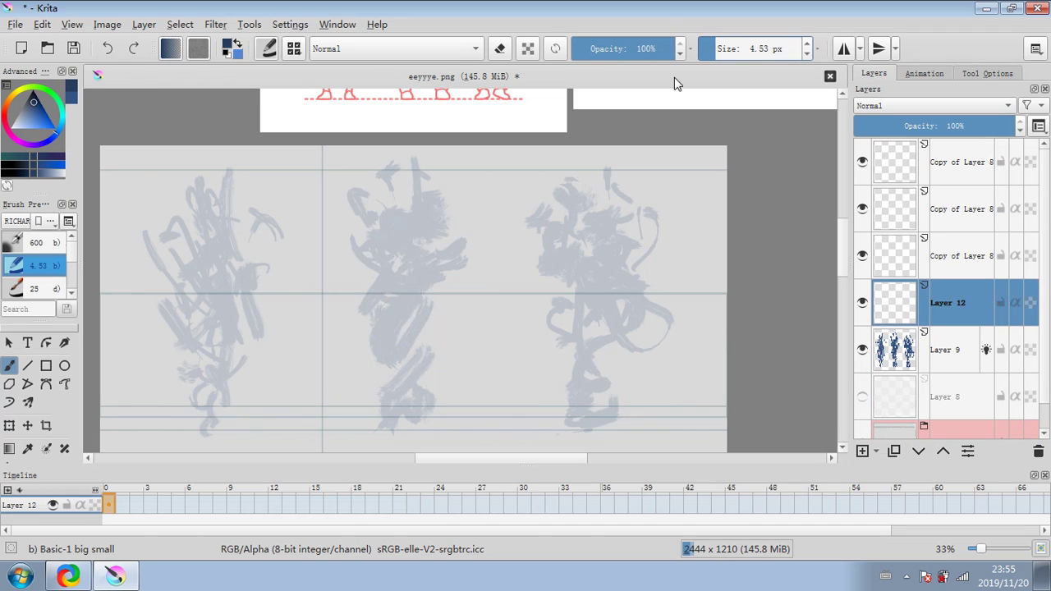
Try an oval head with an S-shaped body line and an elongated torso outline, and delete its layer.
mouse_move(388, 230)
mouse_down()
mouse_move(386, 240)
mouse_move(415, 253)
mouse_move(377, 406)
mouse_up()
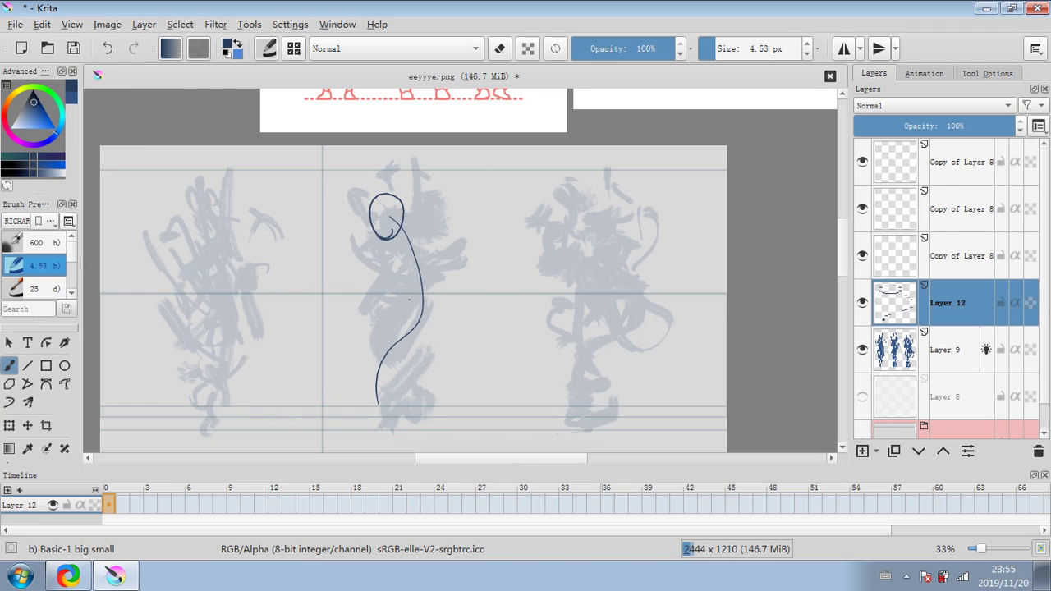
drag(392, 298, 427, 334)
drag(393, 248, 420, 217)
mouse_move(434, 300)
mouse_down()
mouse_move(409, 327)
mouse_move(401, 231)
mouse_move(424, 328)
mouse_move(391, 264)
mouse_move(432, 323)
mouse_up()
click(406, 339)
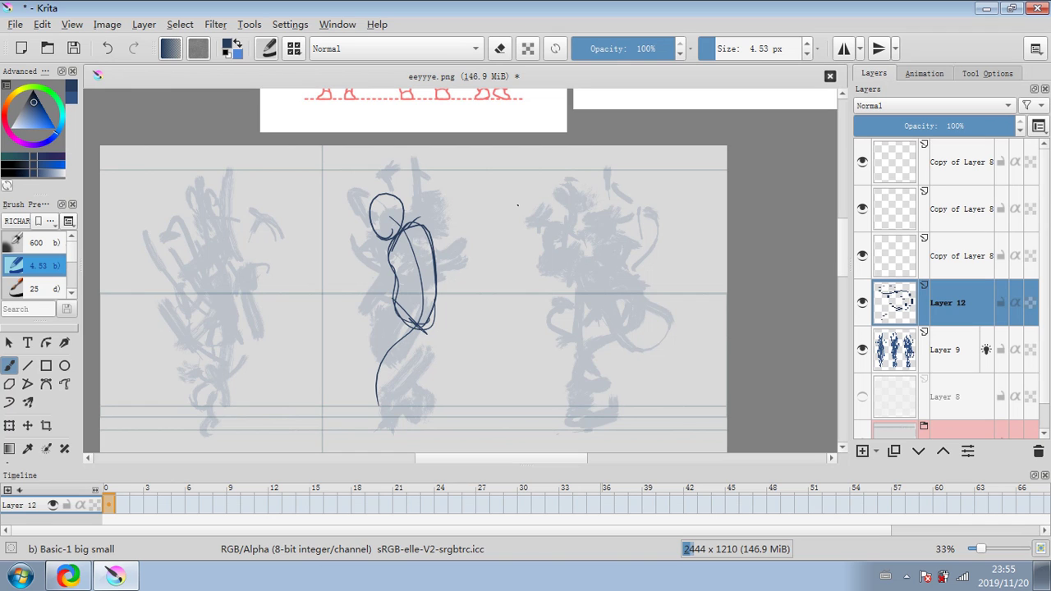
click(1038, 451)
On the empty layer above Layer 9, sketch an oval head, a pear-shaped body, one arm on the hip and one raised.
click(951, 271)
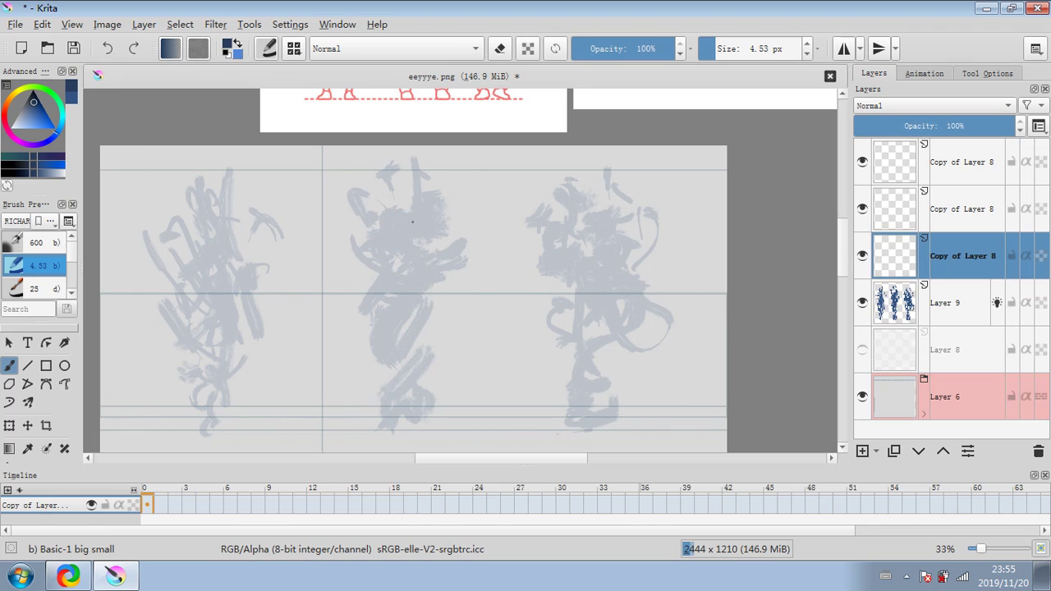
mouse_move(399, 245)
mouse_down()
mouse_move(397, 207)
mouse_move(412, 232)
mouse_move(386, 253)
mouse_move(377, 334)
mouse_move(420, 370)
mouse_move(424, 298)
mouse_move(400, 239)
mouse_up()
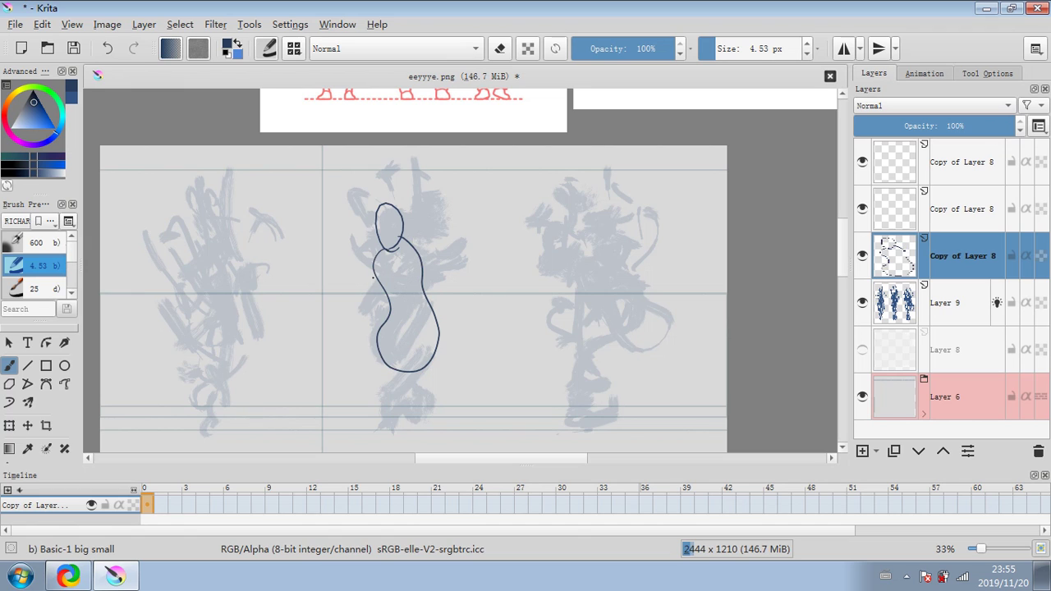
drag(380, 265, 382, 337)
mouse_move(418, 255)
mouse_down()
mouse_move(447, 266)
mouse_move(464, 238)
mouse_up()
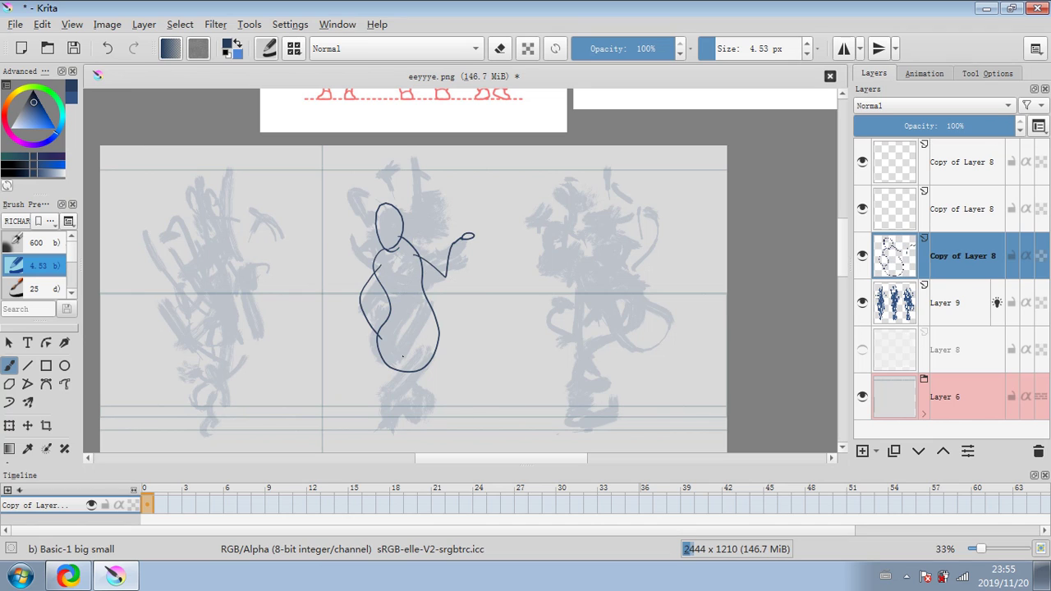
Move the rough figure up to just below the upper guideline and draw its two crossed legs with feet.
click(27, 425)
mouse_move(476, 314)
mouse_down()
mouse_move(462, 307)
mouse_move(465, 286)
mouse_up()
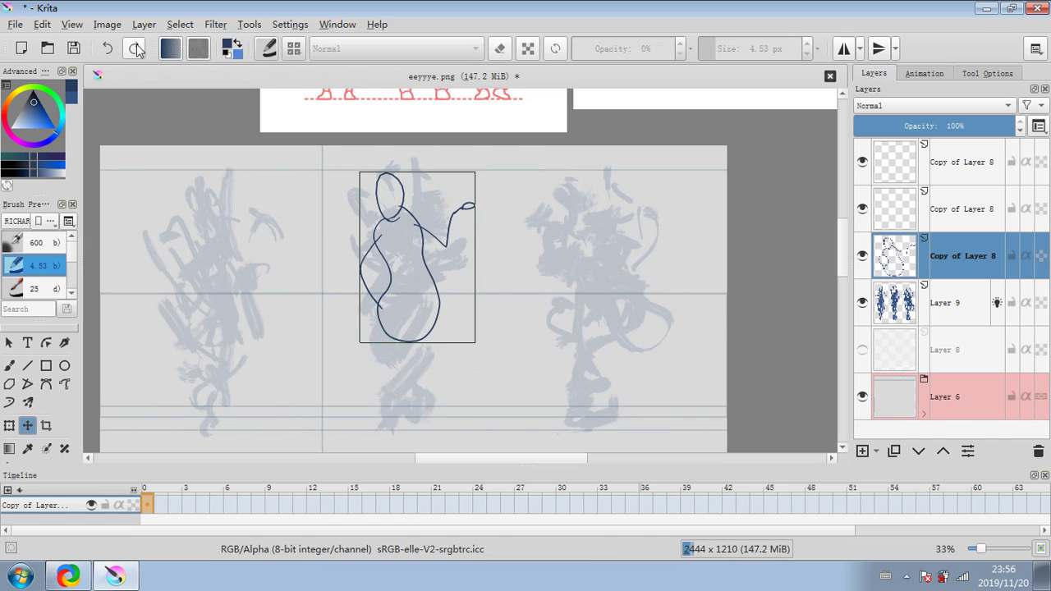
click(180, 27)
click(9, 365)
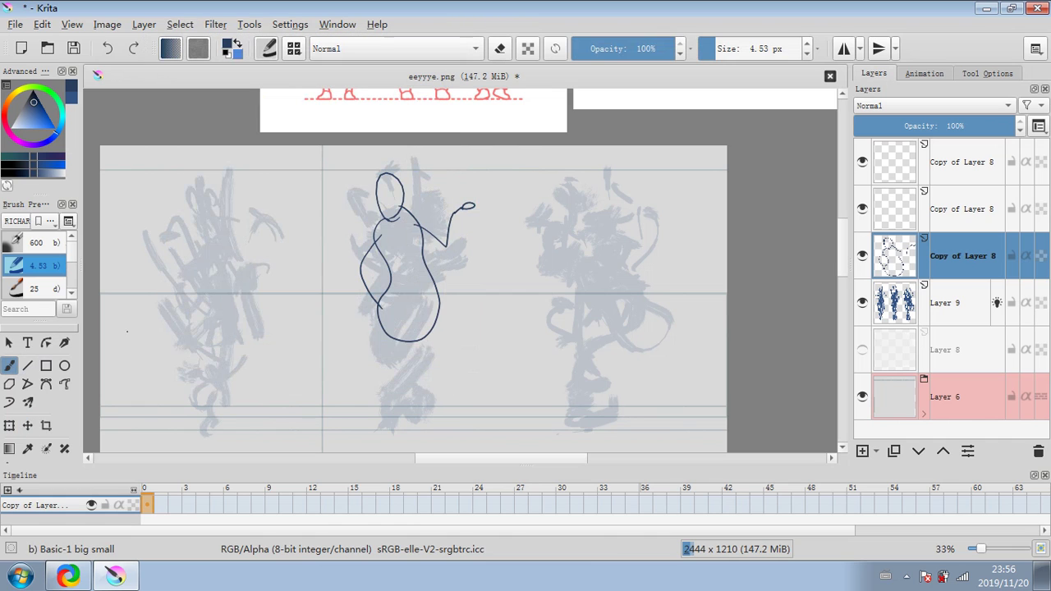
drag(389, 322, 457, 406)
mouse_move(419, 332)
mouse_down()
mouse_move(392, 427)
mouse_move(472, 426)
mouse_up()
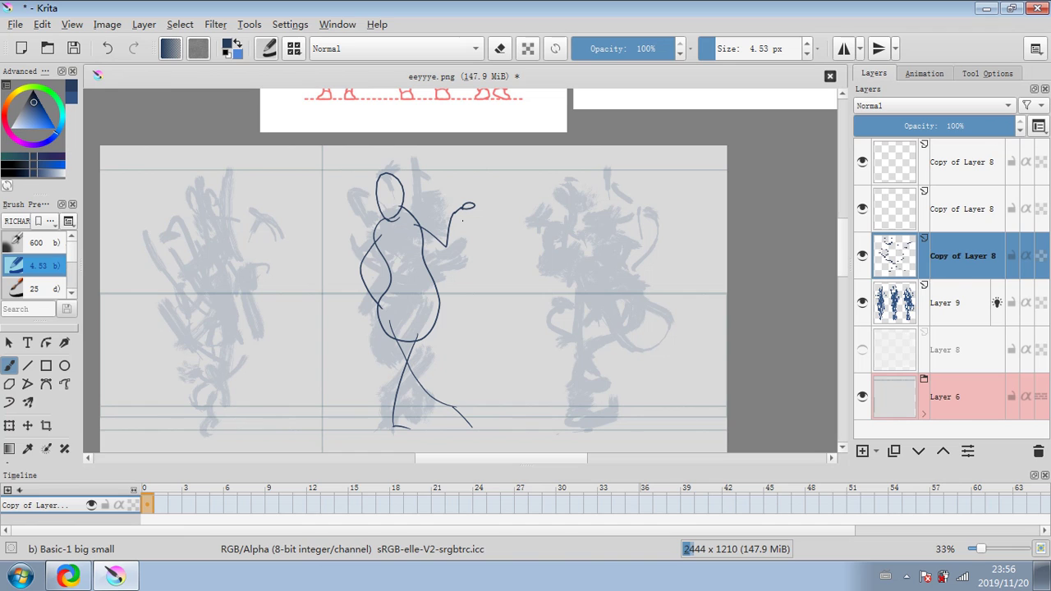
Fade the rough figure's layer to 35% opacity and select the empty layer above it.
click(909, 125)
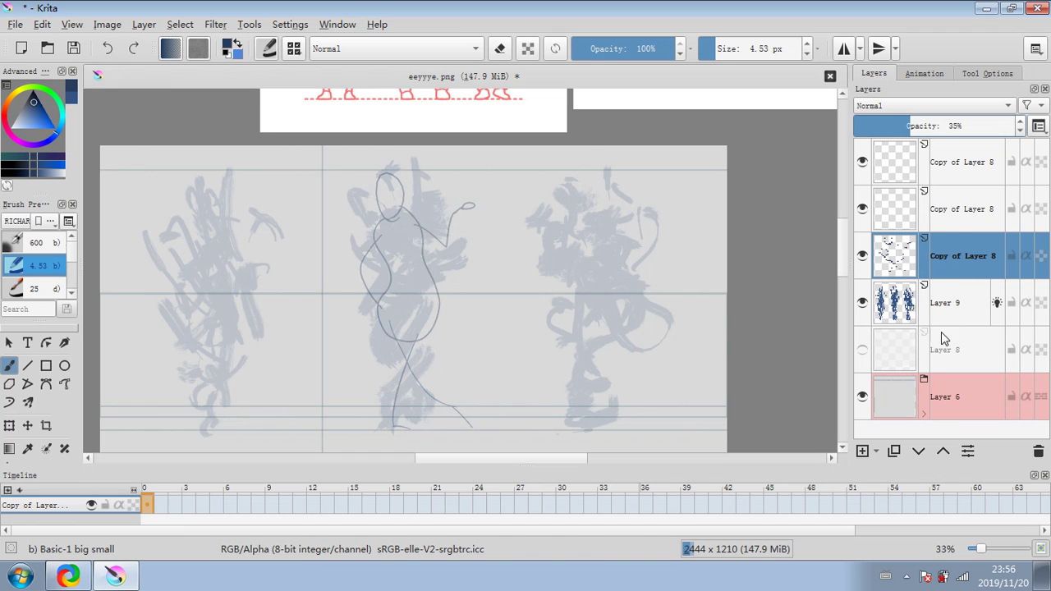
click(957, 212)
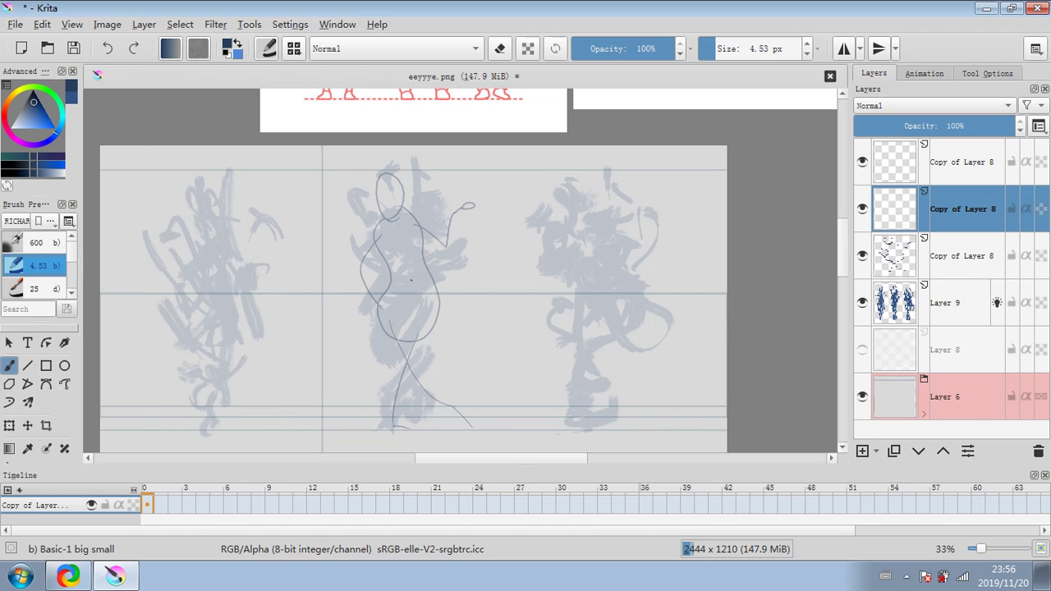
Try a boxed chest, a segmented waist with cross lines, a hip line and leg strokes over the faded figure.
drag(383, 277, 440, 267)
mouse_move(384, 259)
mouse_down()
mouse_move(425, 248)
mouse_move(412, 273)
mouse_up()
drag(400, 255, 418, 260)
mouse_move(404, 267)
mouse_down()
mouse_move(418, 264)
mouse_move(427, 222)
mouse_move(427, 244)
mouse_up()
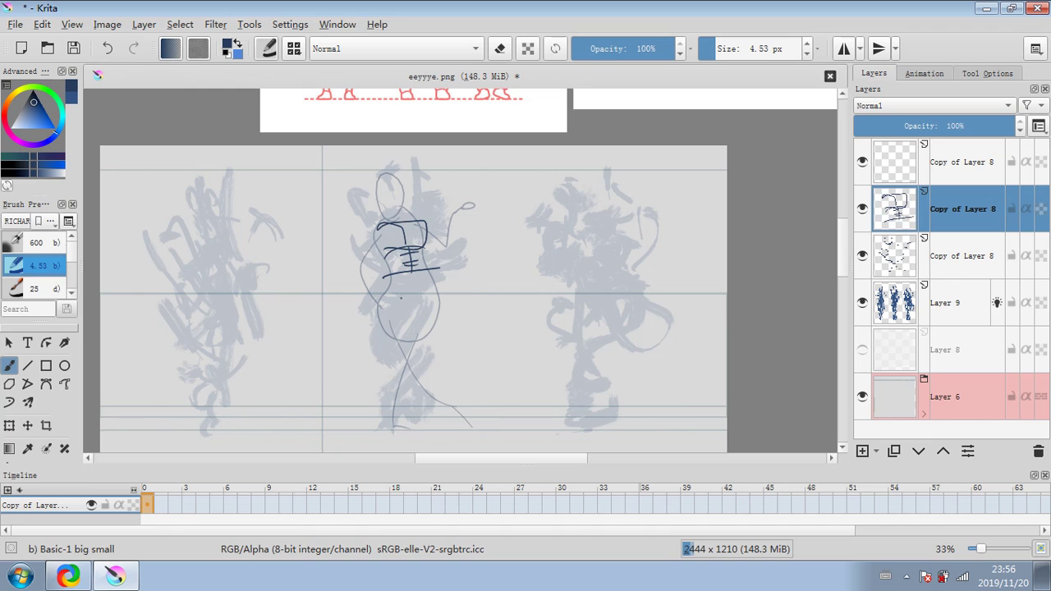
drag(387, 287, 435, 280)
drag(391, 311, 424, 374)
drag(422, 307, 461, 415)
Undo all the trial chest, waist, hip and leg strokes, keeping the rough figure faded.
click(109, 48)
click(109, 47)
click(110, 48)
click(109, 47)
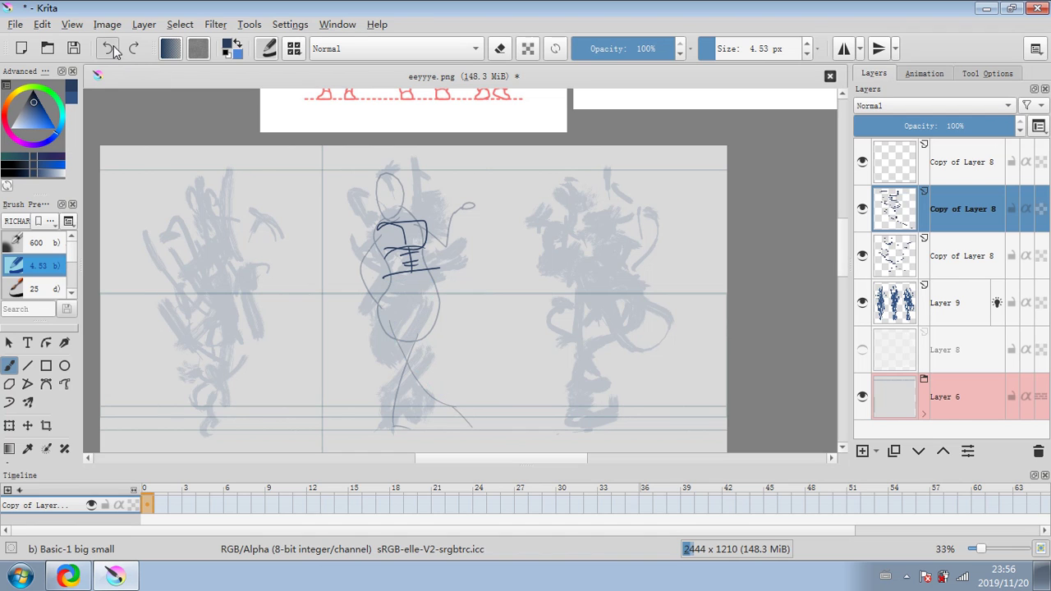
click(111, 48)
click(111, 47)
click(112, 47)
click(111, 48)
click(110, 48)
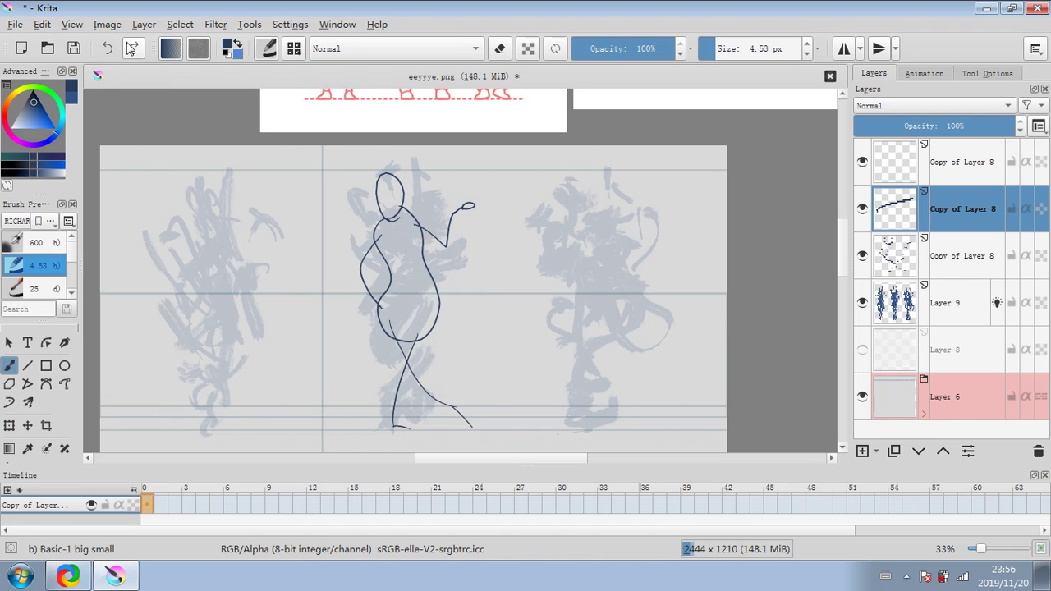
click(111, 48)
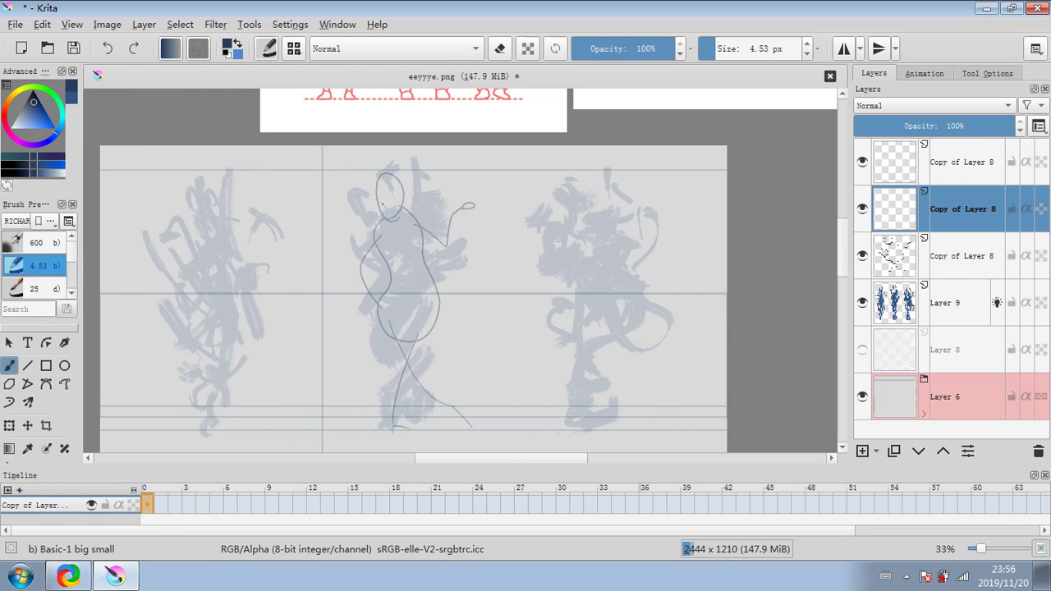
Draw the skull and jaw outline, neck and collar lines over the faded figure's head.
mouse_move(383, 205)
mouse_down()
mouse_move(398, 215)
mouse_move(377, 183)
mouse_up()
mouse_move(378, 183)
mouse_down()
mouse_move(396, 210)
mouse_move(381, 174)
mouse_move(408, 190)
mouse_move(396, 168)
mouse_up()
mouse_move(393, 212)
mouse_down()
mouse_move(384, 227)
mouse_move(411, 213)
mouse_up()
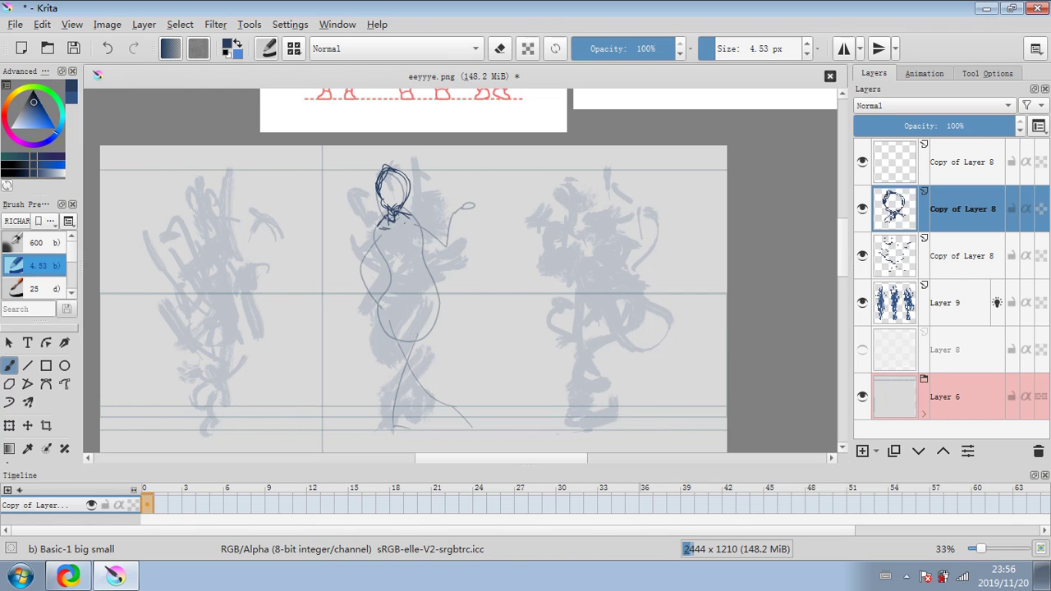
Draw the rib cage, waist with centre line, pelvis and the first thigh contours over the rough body.
mouse_move(384, 228)
mouse_down()
mouse_move(405, 224)
mouse_move(395, 262)
mouse_move(417, 221)
mouse_move(400, 259)
mouse_move(415, 263)
mouse_move(409, 287)
mouse_move(389, 283)
mouse_move(414, 293)
mouse_move(427, 274)
mouse_move(423, 286)
mouse_move(386, 294)
mouse_up()
mouse_move(383, 294)
mouse_down()
mouse_move(417, 319)
mouse_move(394, 348)
mouse_up()
drag(422, 307, 404, 380)
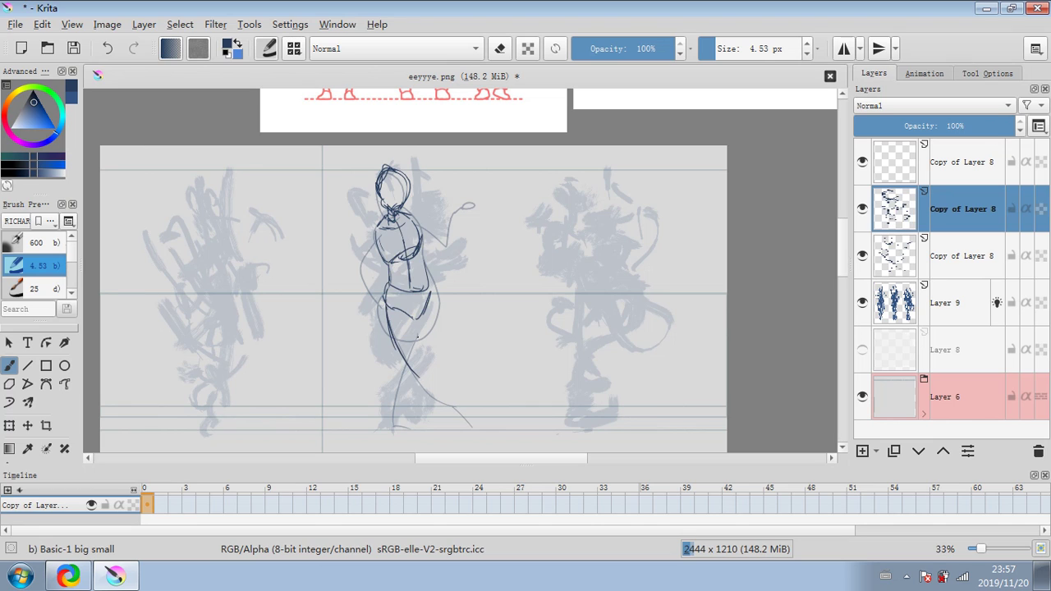
Outline the crossed legs and both feet, and erase the stray marks around the knees.
mouse_move(422, 315)
mouse_down()
mouse_move(421, 374)
mouse_move(435, 374)
mouse_move(425, 383)
mouse_move(456, 391)
mouse_move(476, 416)
mouse_up()
mouse_move(430, 298)
mouse_down()
mouse_move(420, 365)
mouse_move(411, 342)
mouse_move(388, 429)
mouse_move(412, 435)
mouse_up()
mouse_move(417, 377)
mouse_down()
mouse_move(406, 428)
mouse_move(423, 436)
mouse_move(411, 439)
mouse_up()
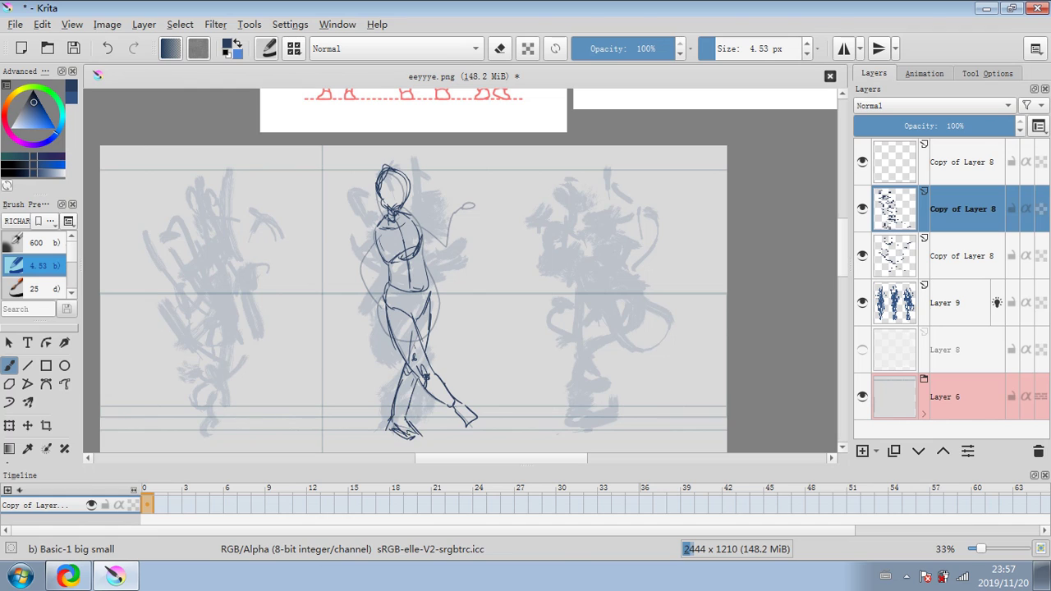
drag(392, 423, 403, 413)
key(e)
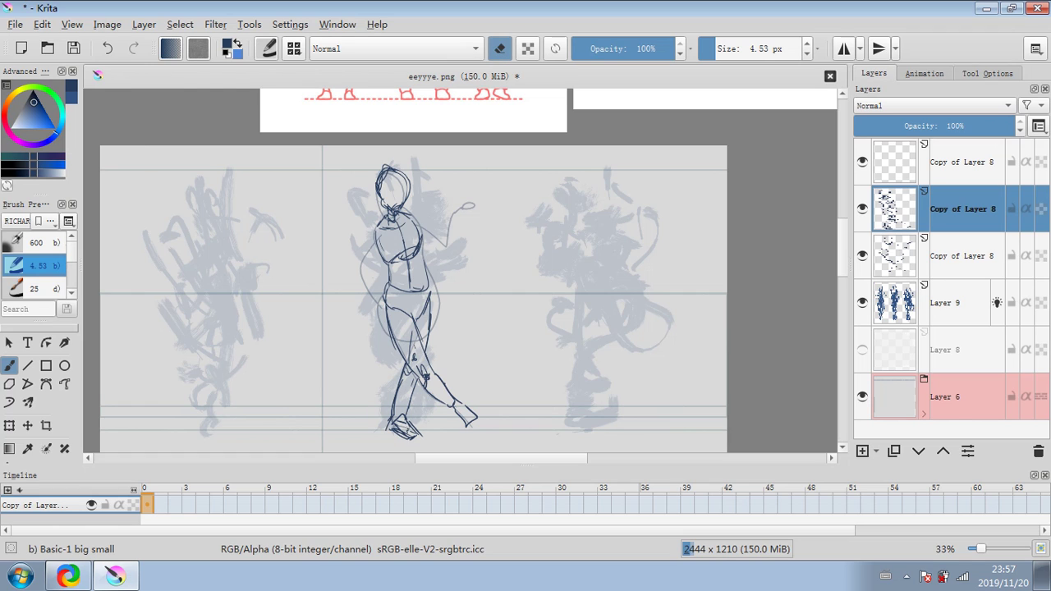
drag(423, 374, 413, 352)
Draw the bent arm with an elbow joint and its hand resting on the hip.
key(e)
mouse_move(381, 231)
mouse_down()
mouse_move(365, 238)
mouse_move(358, 274)
mouse_up()
drag(364, 248, 357, 278)
mouse_move(359, 266)
mouse_down()
mouse_move(368, 296)
mouse_move(400, 322)
mouse_up()
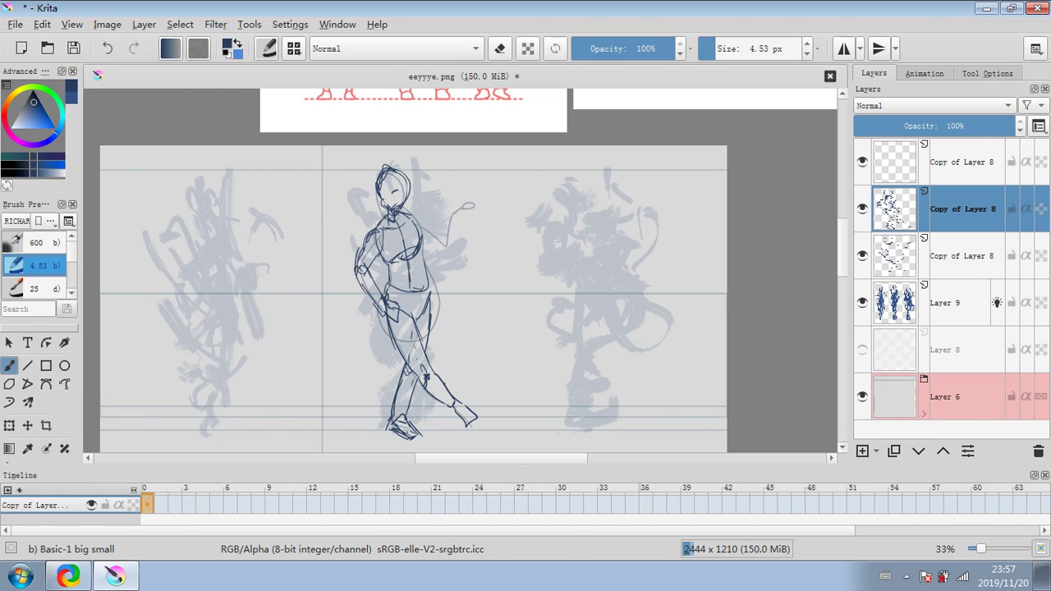
Add the raised arm with its open hand, shoulder joints, face guidelines and short contour marks on the waist.
mouse_move(391, 190)
mouse_down()
mouse_move(410, 189)
mouse_move(403, 204)
mouse_move(421, 230)
mouse_move(375, 240)
mouse_move(438, 252)
mouse_move(448, 223)
mouse_move(443, 253)
mouse_move(448, 213)
mouse_move(480, 203)
mouse_move(468, 219)
mouse_move(460, 206)
mouse_move(481, 201)
mouse_up()
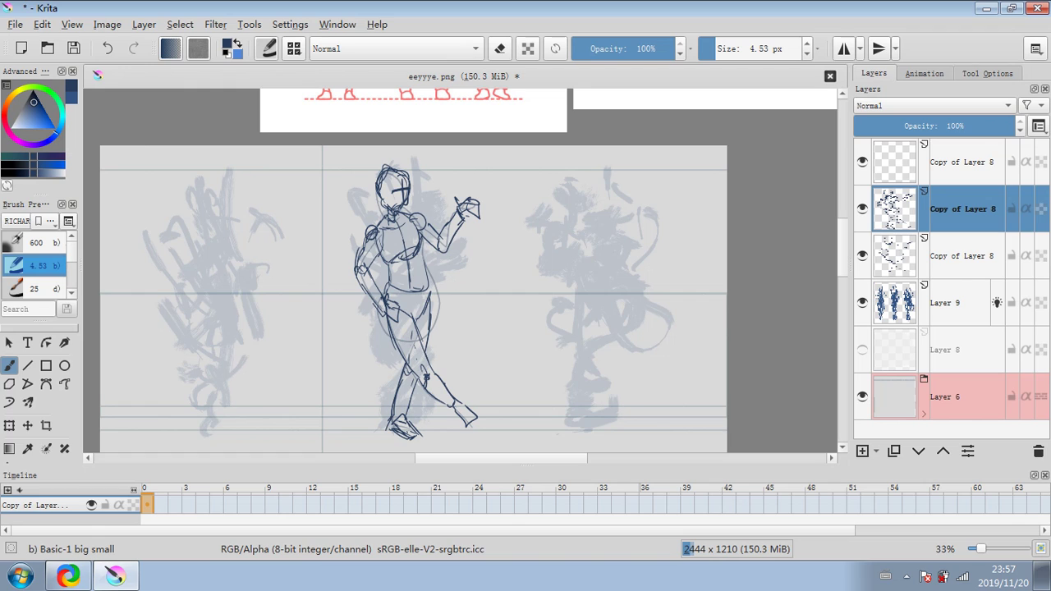
drag(392, 267, 423, 290)
Temporarily hide the detailed figure and delete the layer holding the rough guide figure.
click(862, 210)
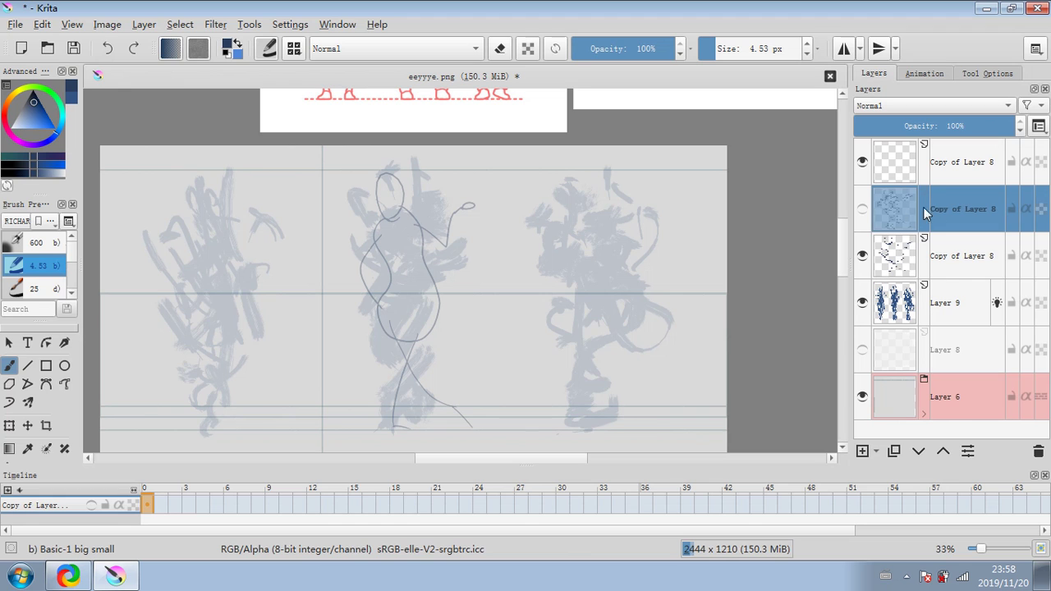
click(949, 250)
drag(920, 128, 977, 144)
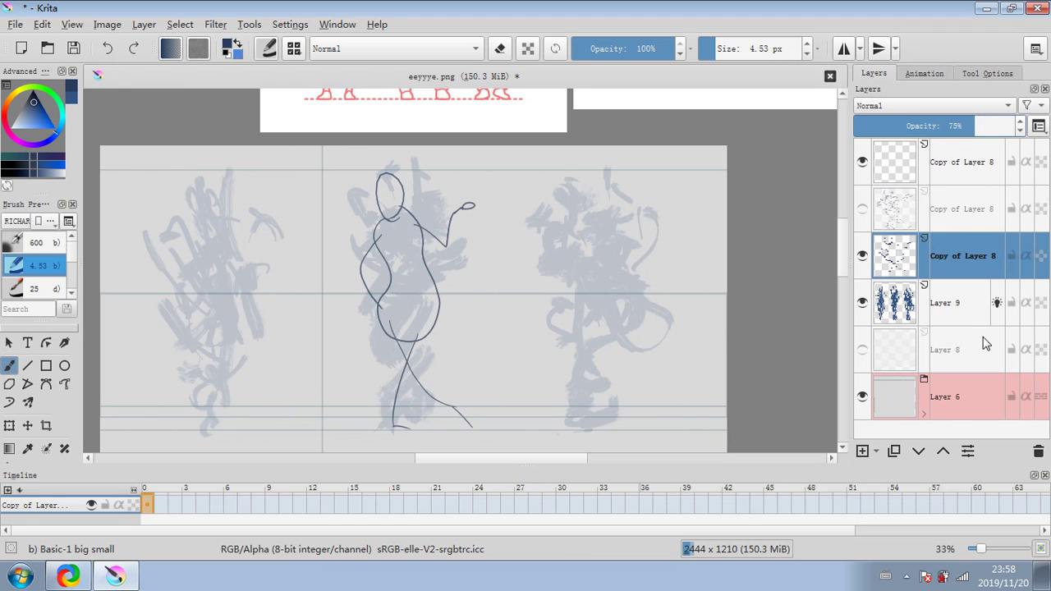
click(1038, 451)
click(862, 209)
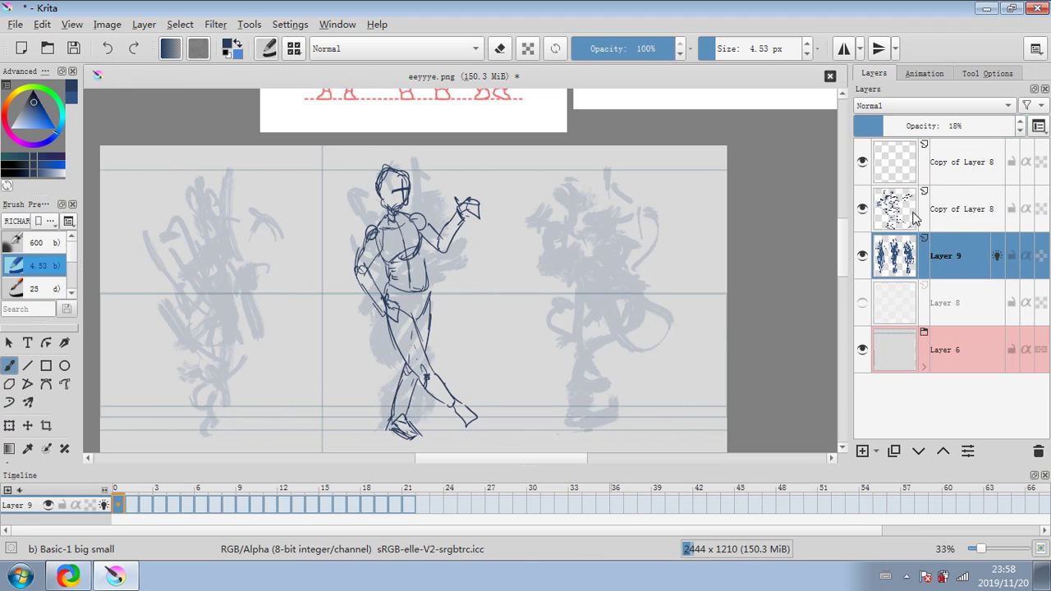
Fade the detailed figure's layer to 31% opacity and hide the gesture scribbles on Layer 9.
click(913, 215)
click(903, 124)
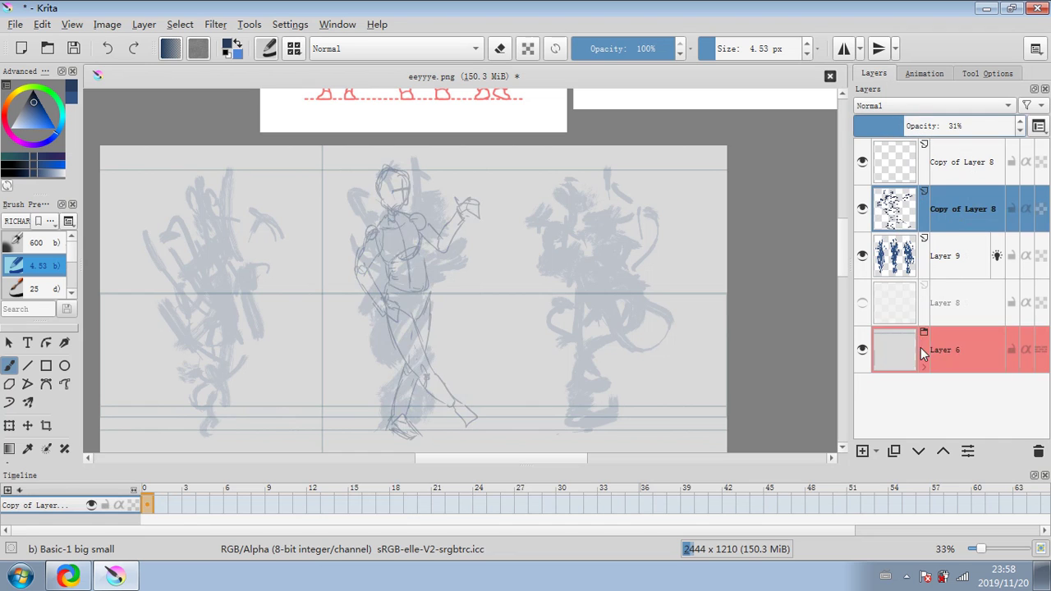
click(862, 255)
Duplicate the empty top layer twice and select the empty copy directly above the figure's layer.
click(957, 162)
click(893, 451)
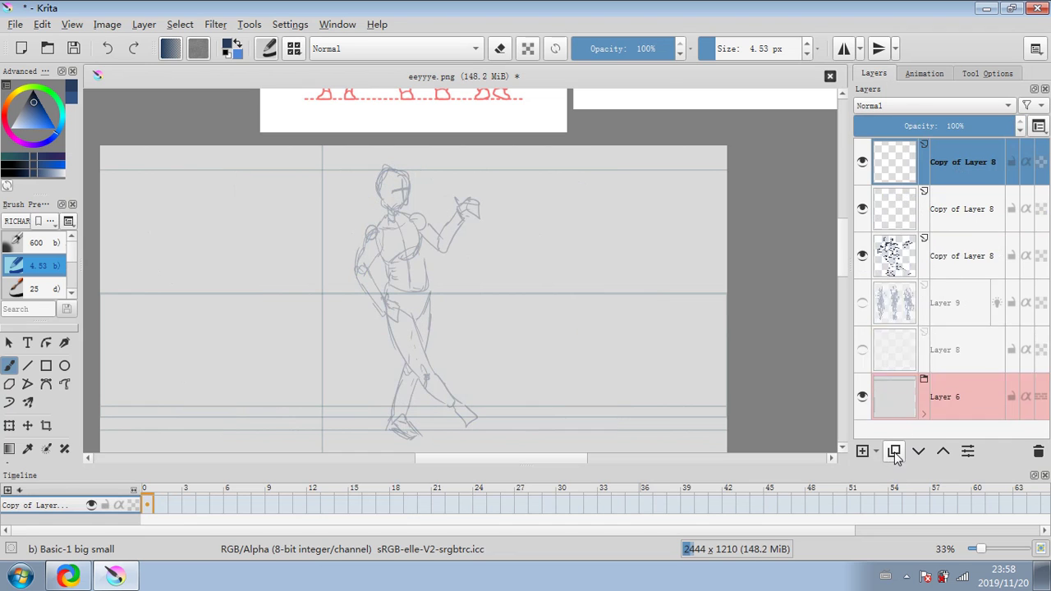
click(893, 451)
click(968, 264)
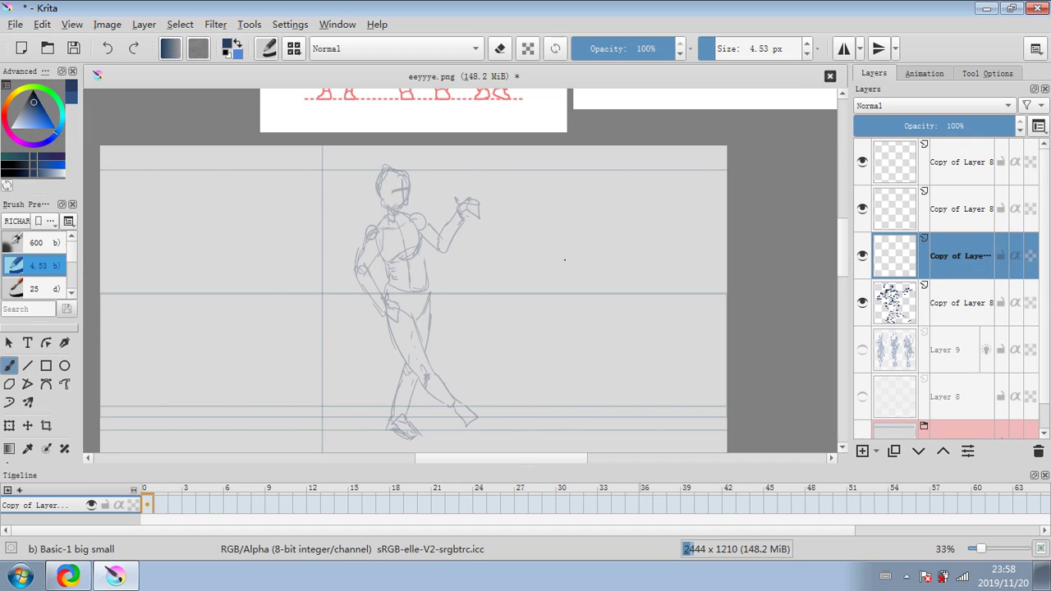
Set the detailed figure's layer opacity to 21%.
scroll(506, 256, up, 1)
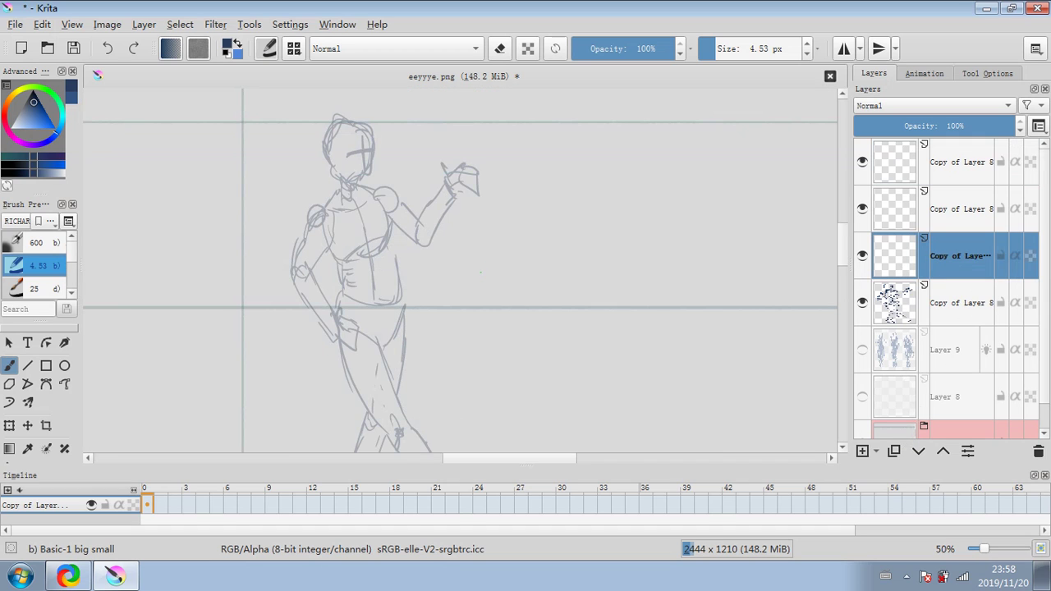
click(939, 299)
click(888, 128)
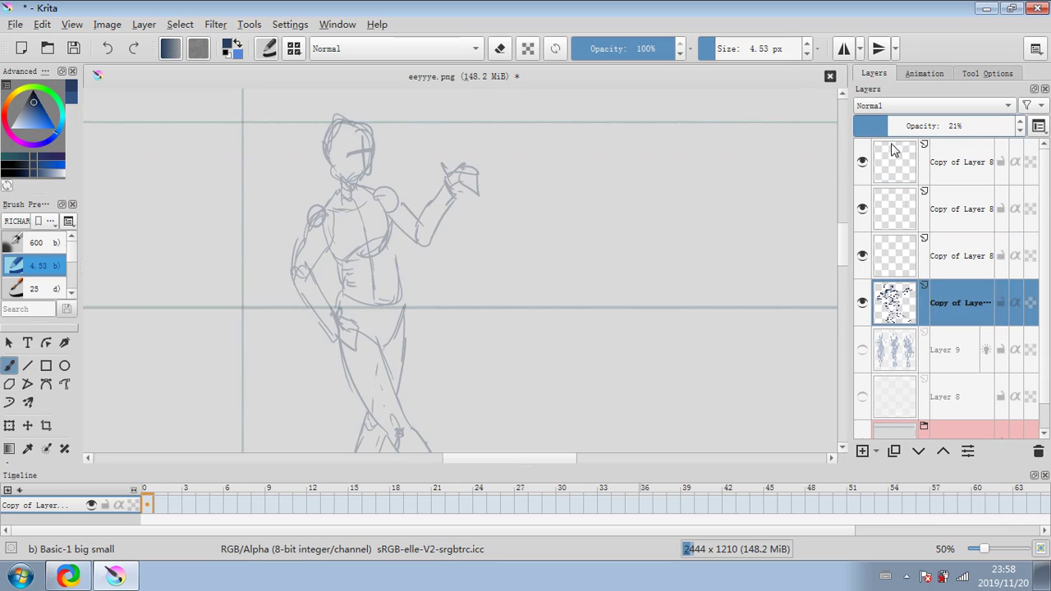
On the empty layer directly above the faded construction figure, sketch the eyes, brow and jaw line of the face.
click(953, 261)
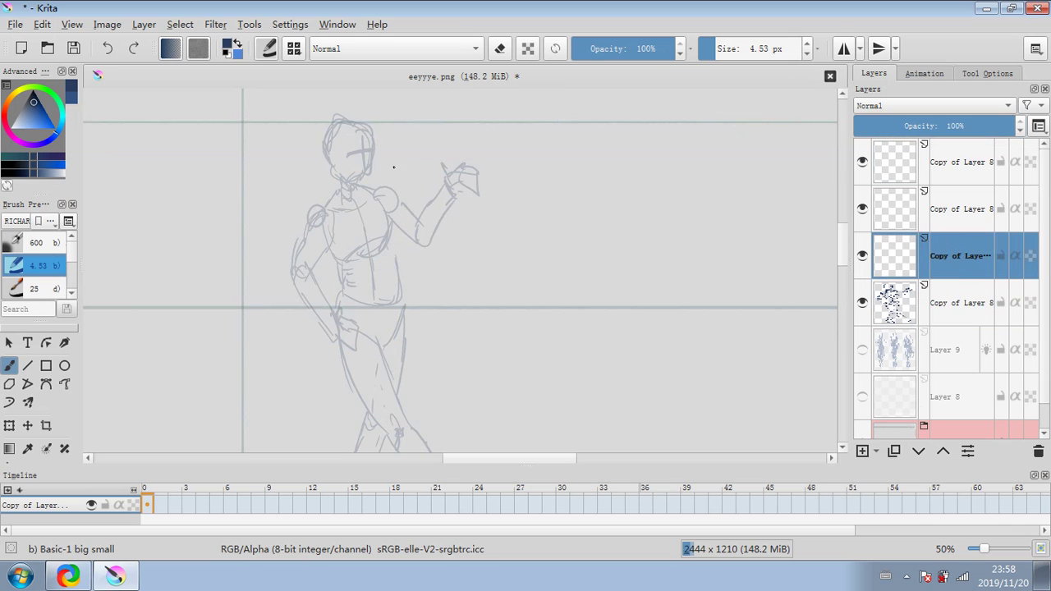
drag(347, 156, 371, 151)
drag(368, 171, 357, 179)
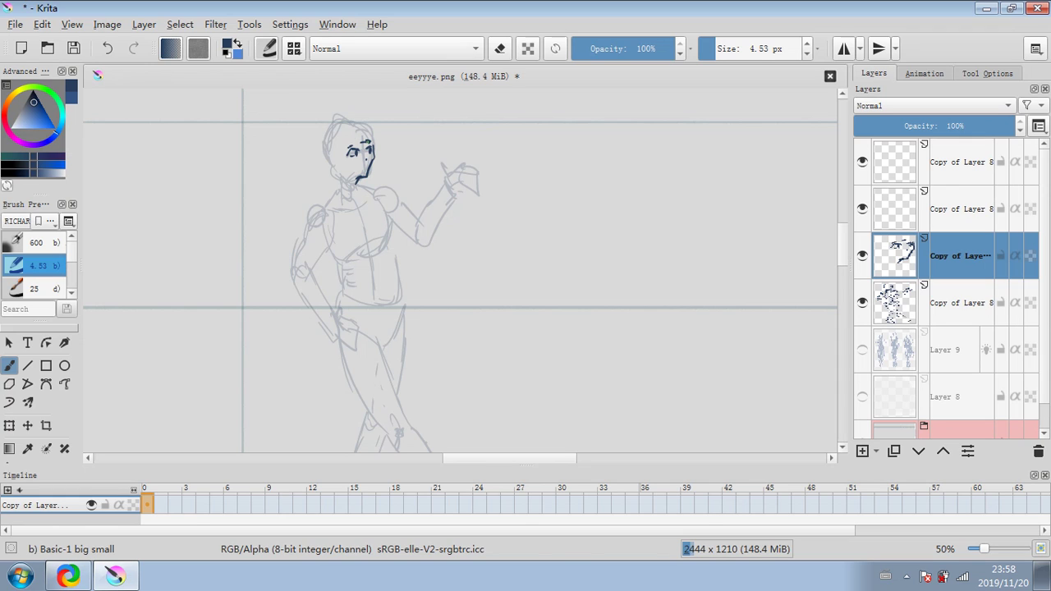
Sketch the hair fringe and rounded cap around the head, and add the open shirt collar below the chin.
mouse_move(350, 135)
mouse_down()
mouse_move(361, 150)
mouse_move(372, 145)
mouse_move(341, 146)
mouse_move(340, 155)
mouse_move(353, 134)
mouse_move(376, 136)
mouse_move(325, 157)
mouse_up()
mouse_move(334, 141)
mouse_down()
mouse_move(321, 161)
mouse_move(365, 129)
mouse_move(321, 130)
mouse_up()
mouse_move(320, 133)
mouse_down()
mouse_move(368, 129)
mouse_move(342, 114)
mouse_move(319, 132)
mouse_up()
mouse_move(320, 146)
mouse_down()
mouse_move(326, 159)
mouse_move(351, 127)
mouse_move(330, 167)
mouse_move(342, 169)
mouse_move(339, 187)
mouse_move(361, 211)
mouse_move(369, 197)
mouse_move(316, 204)
mouse_up()
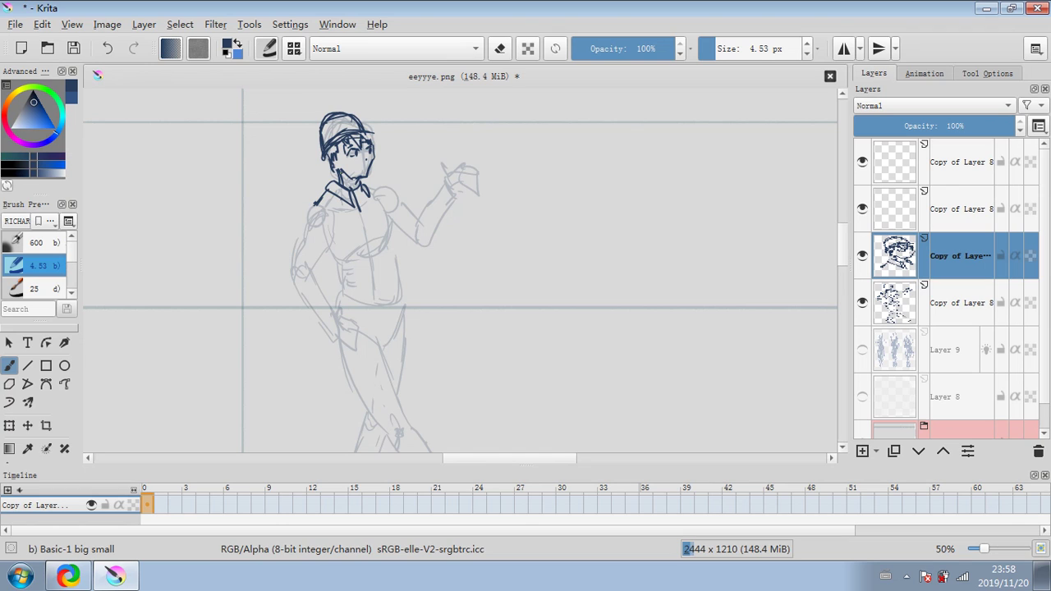
Outline the bent sleeve and the hand resting on the hip, along with the adjacent side of the jacket.
drag(316, 205, 294, 264)
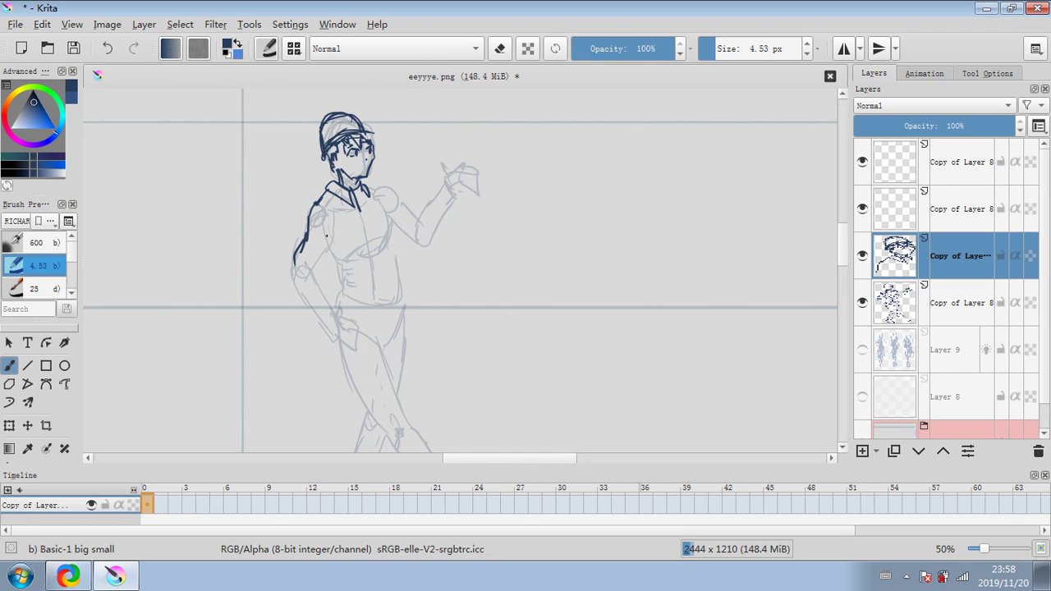
drag(333, 233, 319, 271)
mouse_move(319, 207)
mouse_down()
mouse_move(333, 261)
mouse_move(295, 269)
mouse_move(323, 321)
mouse_up()
mouse_move(320, 270)
mouse_down()
mouse_move(335, 311)
mouse_move(322, 329)
mouse_move(340, 317)
mouse_move(358, 332)
mouse_up()
drag(329, 240, 350, 301)
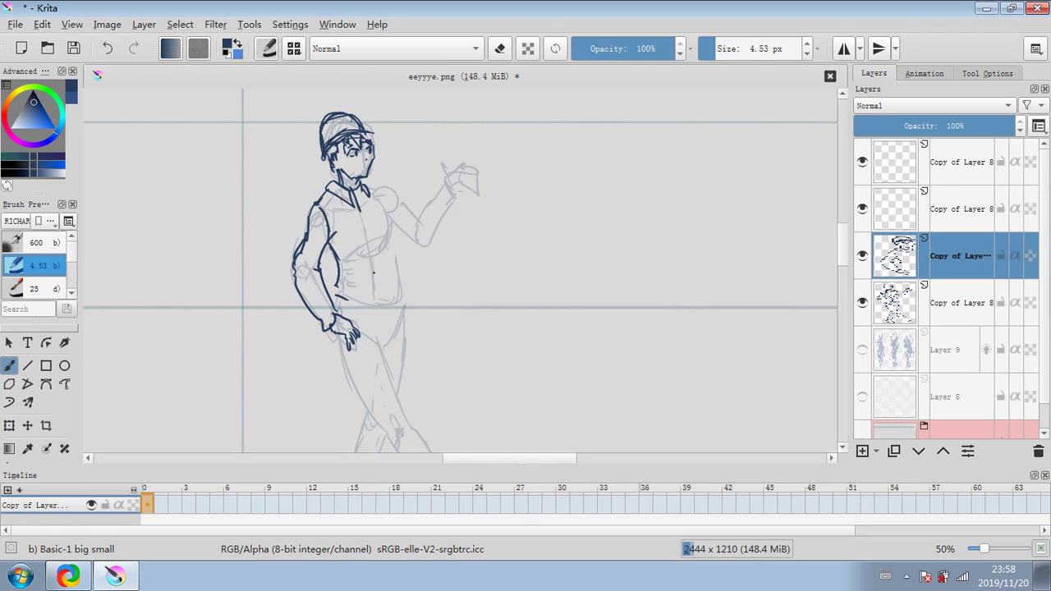
Draw the jacket's center opening, hem and far side, continuing into the shoulder and upper sleeve of the raised arm.
mouse_move(358, 200)
mouse_down()
mouse_move(376, 300)
mouse_move(348, 299)
mouse_up()
drag(374, 293, 368, 300)
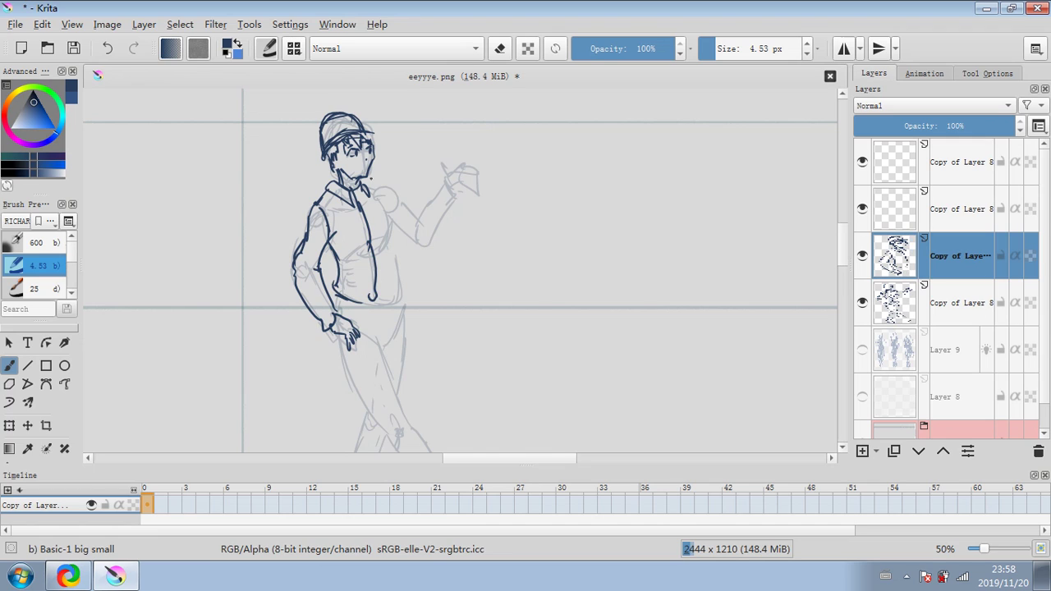
drag(369, 184, 378, 189)
mouse_move(367, 302)
mouse_down()
mouse_move(405, 291)
mouse_move(389, 209)
mouse_move(403, 201)
mouse_move(414, 220)
mouse_up()
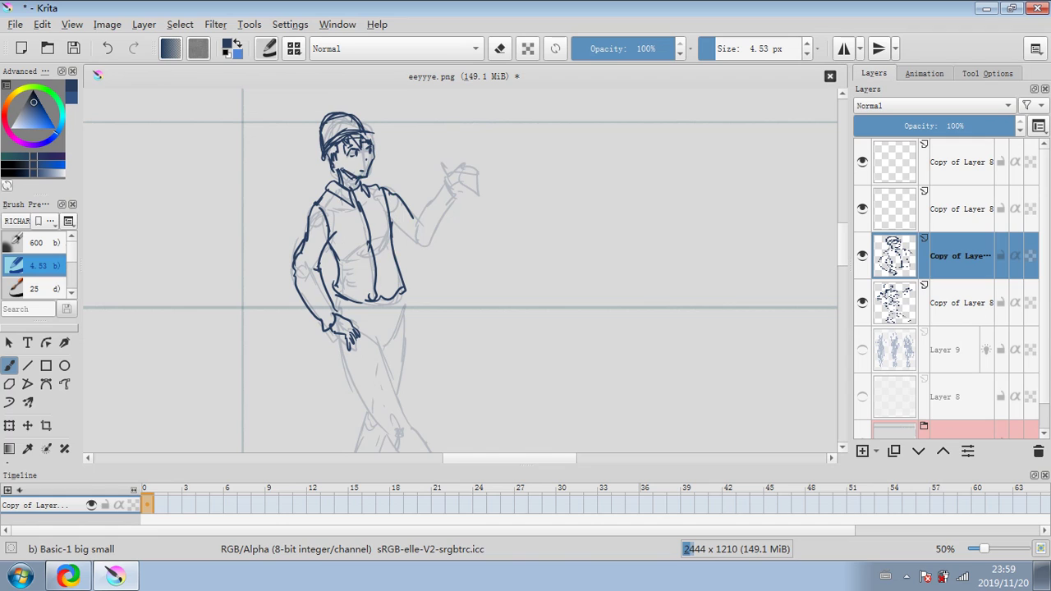
Erase the excess line work around the jaw and return to painting mode.
key(e)
drag(345, 176, 363, 180)
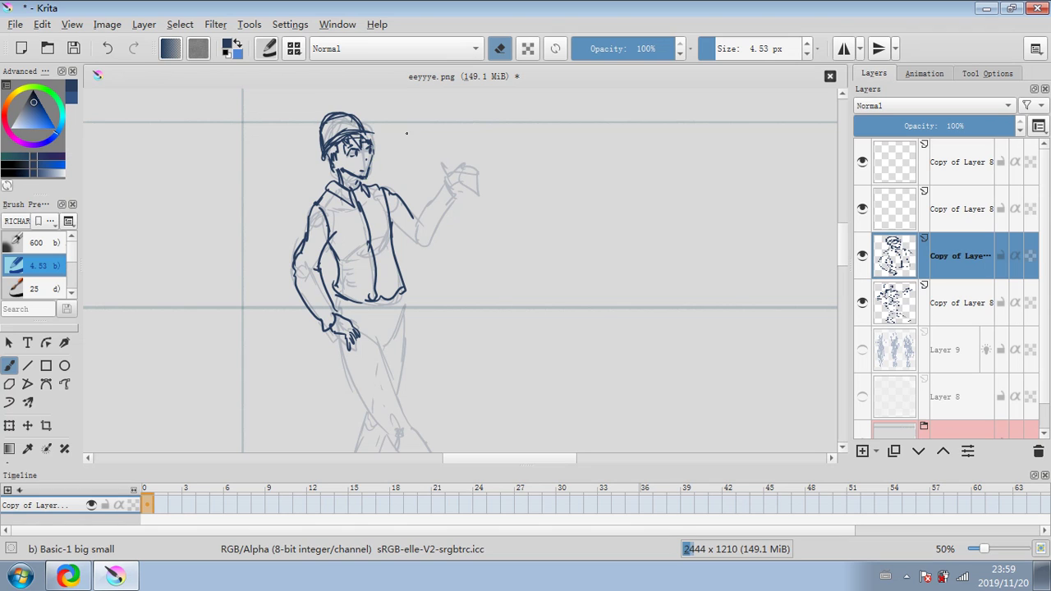
click(499, 48)
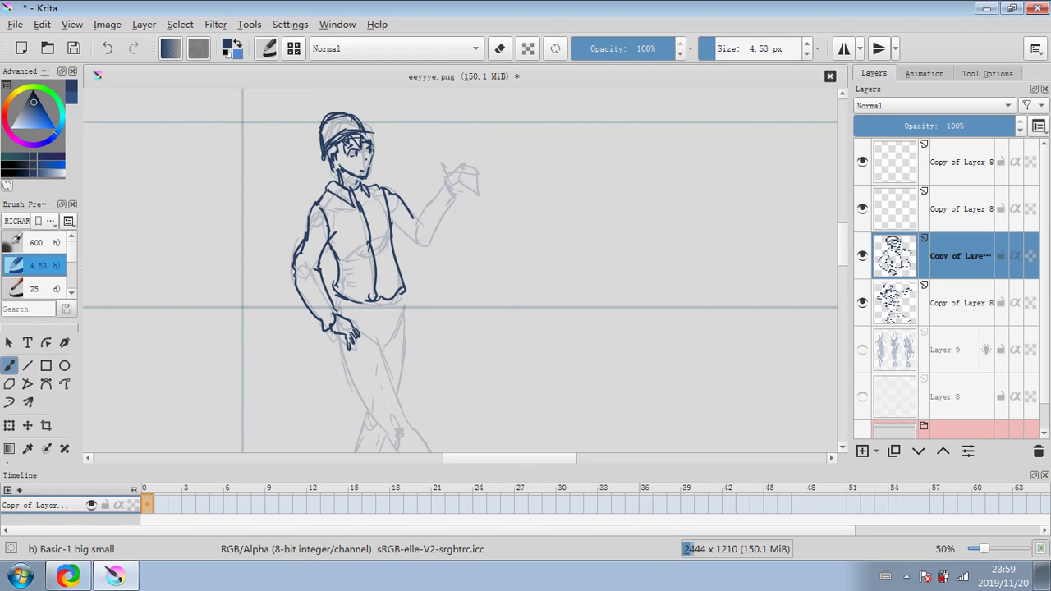
click(499, 49)
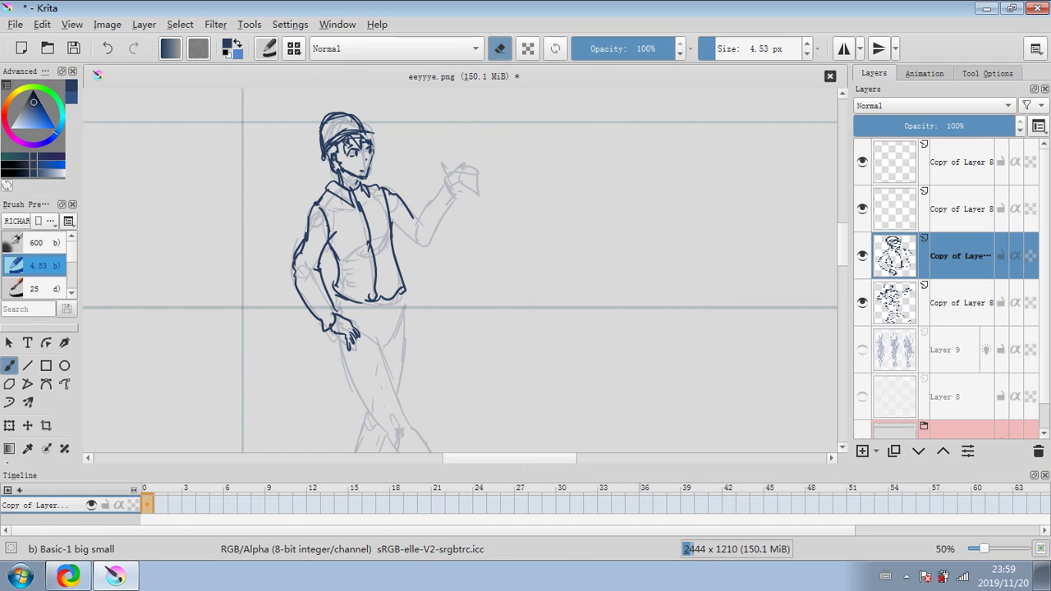
click(503, 51)
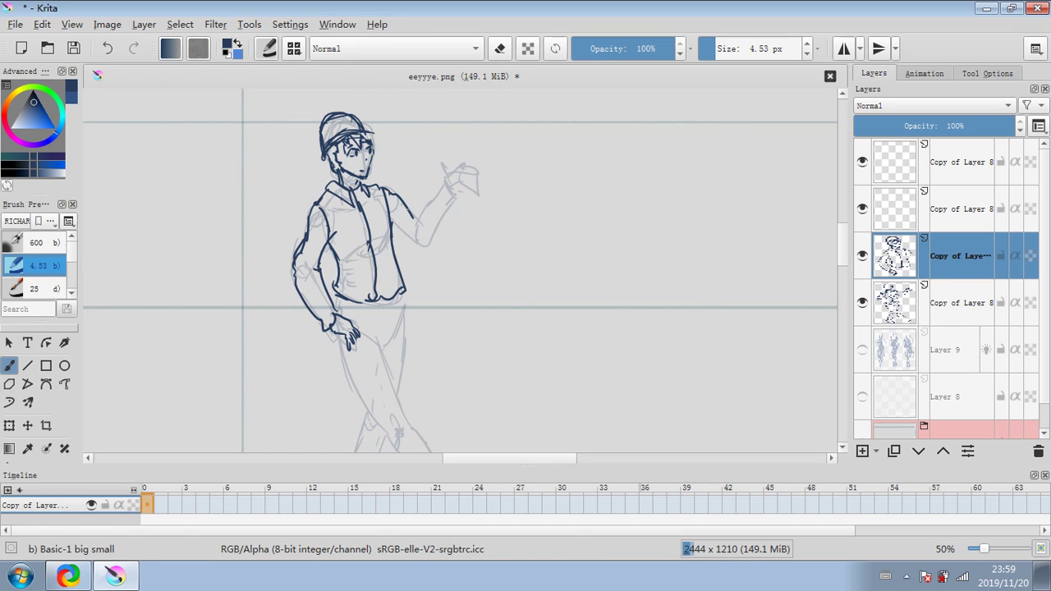
Outline the raised forearm with its cuff and sketch the open hand and fingers at its end.
mouse_move(412, 220)
mouse_down()
mouse_move(421, 214)
mouse_move(415, 241)
mouse_move(428, 238)
mouse_move(440, 185)
mouse_up()
drag(427, 234, 442, 211)
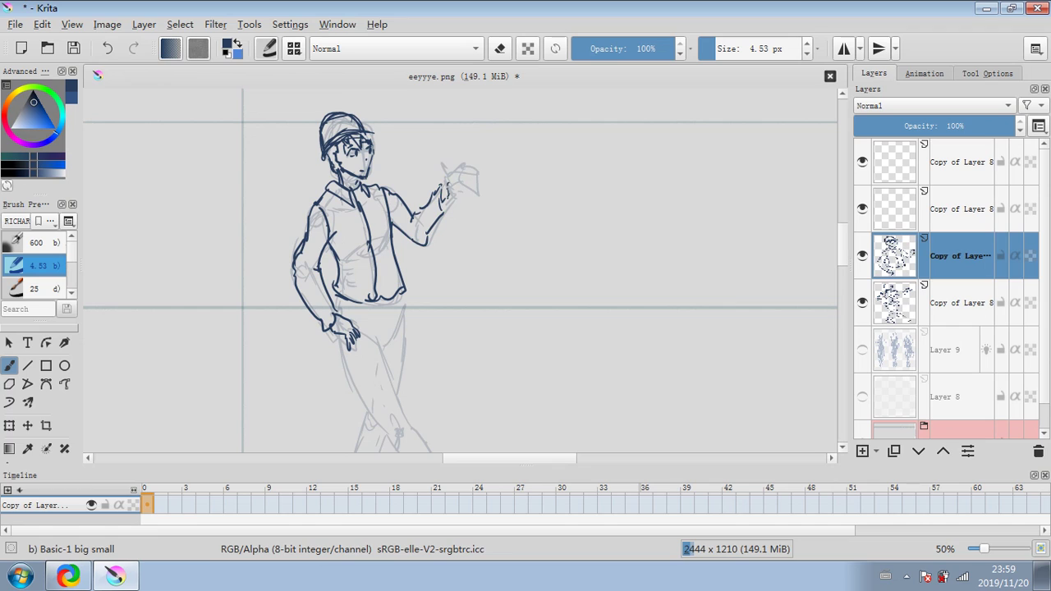
drag(452, 189, 461, 193)
drag(465, 189, 467, 196)
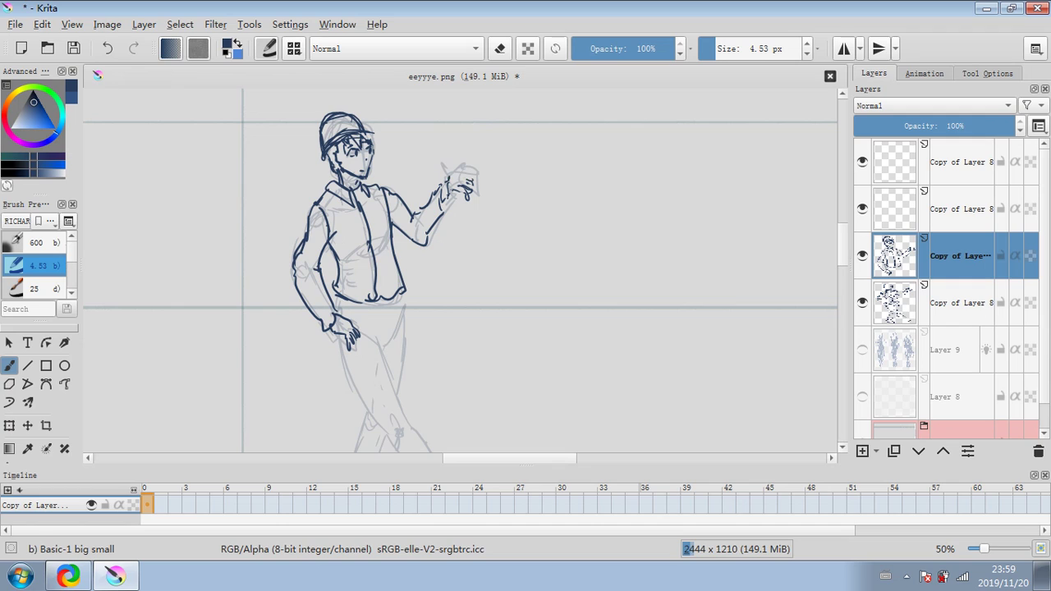
drag(461, 177, 473, 170)
drag(460, 183, 475, 177)
Sketch the outlines of the front trouser leg from the hip down to the ankle hem.
drag(842, 252, 846, 269)
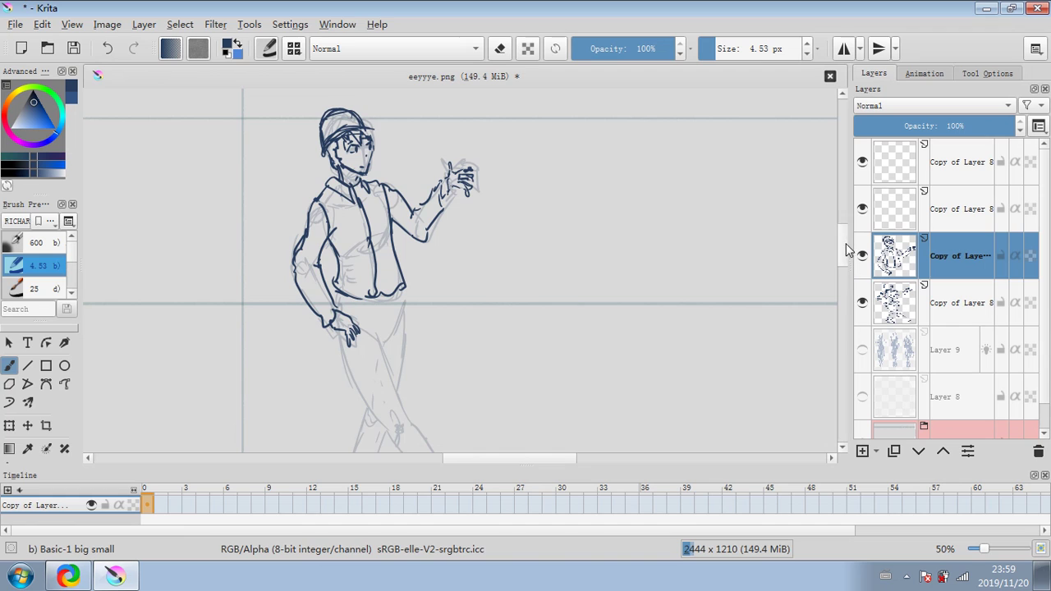
scroll(846, 242, down, 5)
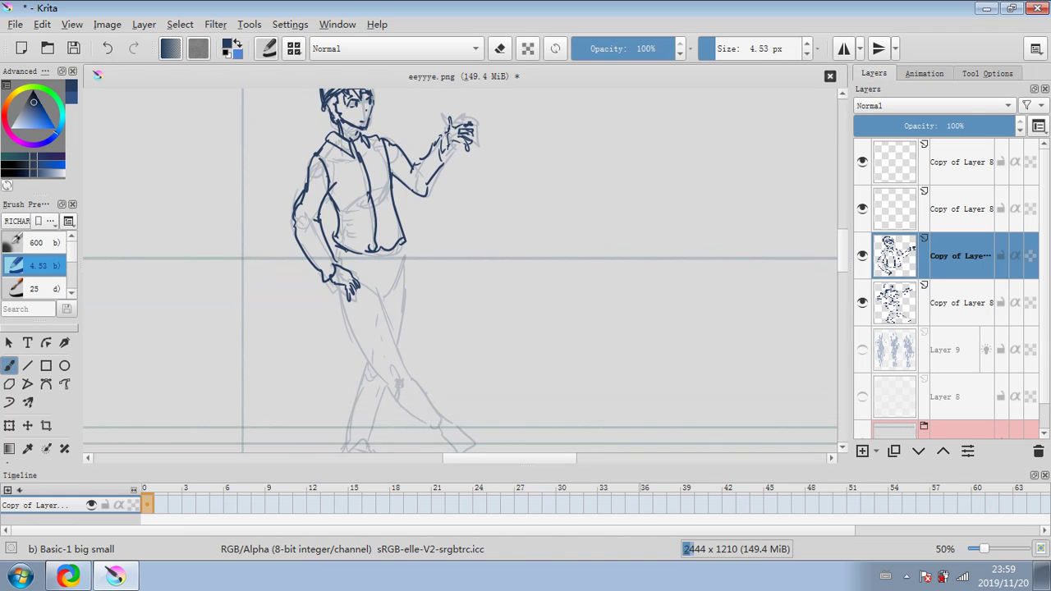
drag(343, 286, 395, 383)
mouse_move(374, 269)
mouse_down()
mouse_move(424, 386)
mouse_move(420, 424)
mouse_move(438, 405)
mouse_up()
Erase the uneven outer line of the front trouser leg with a 59.77 px eraser and return to painting mode.
click(499, 49)
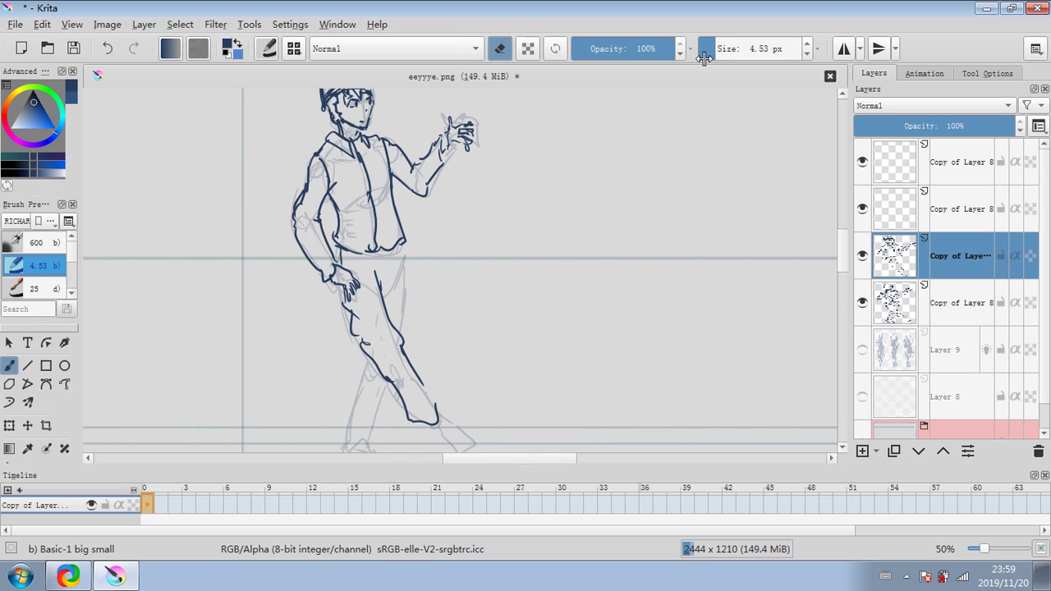
drag(343, 323, 376, 368)
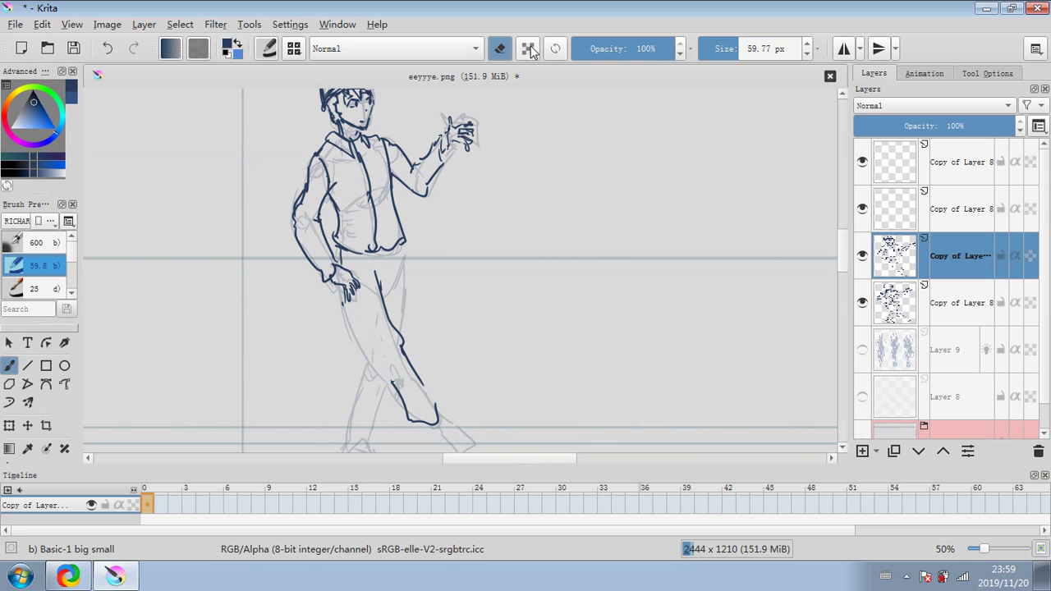
click(500, 48)
click(718, 51)
drag(341, 286, 344, 295)
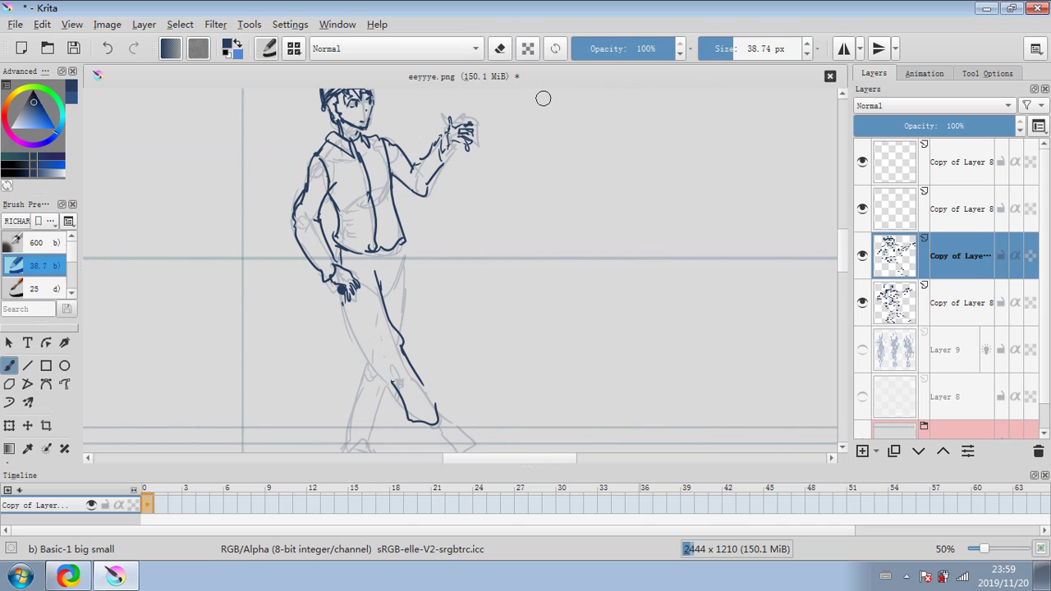
click(109, 49)
With a 5.88 px brush, redraw the front leg's outer line and add the far hip line and the front shoe.
click(716, 50)
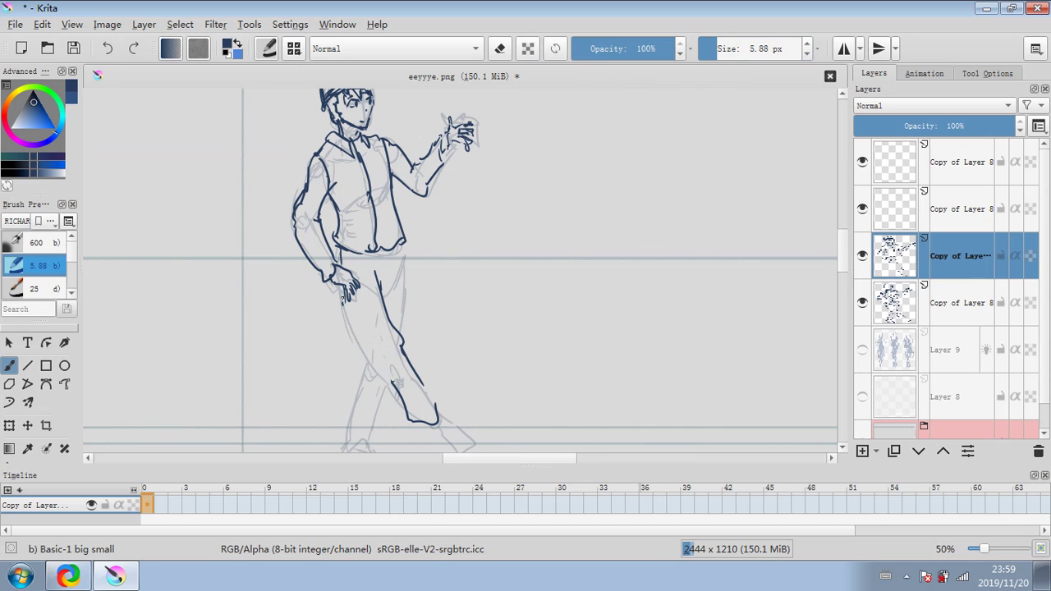
mouse_move(341, 289)
mouse_down()
mouse_move(353, 336)
mouse_move(388, 386)
mouse_up()
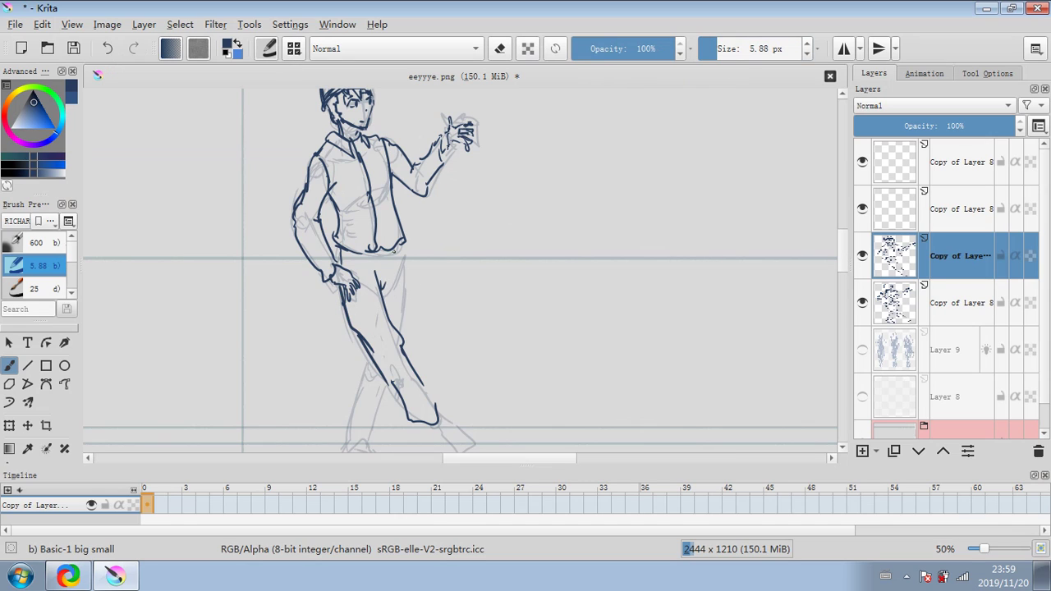
drag(399, 248, 402, 329)
scroll(835, 277, down, 5)
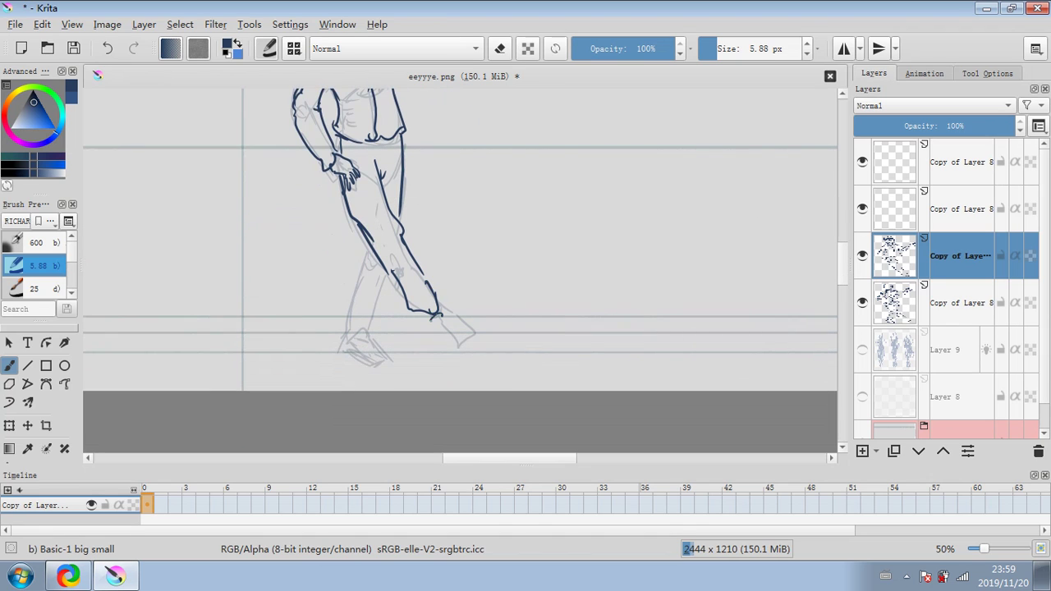
mouse_move(433, 317)
mouse_down()
mouse_move(450, 345)
mouse_move(468, 340)
mouse_move(440, 296)
mouse_up()
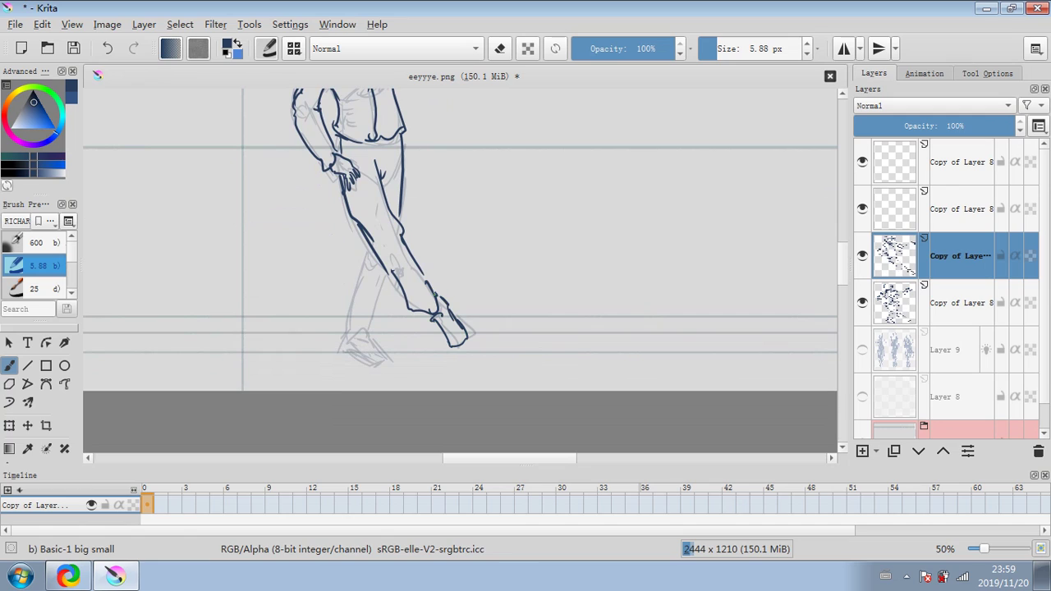
Draw the back trouser leg crossing behind the front one and outline its shoe.
drag(370, 243, 349, 317)
mouse_move(388, 271)
mouse_down()
mouse_move(377, 320)
mouse_move(345, 332)
mouse_move(374, 322)
mouse_move(377, 344)
mouse_move(360, 352)
mouse_move(368, 355)
mouse_up()
mouse_move(374, 330)
mouse_down()
mouse_move(393, 353)
mouse_move(378, 362)
mouse_move(389, 361)
mouse_up()
drag(389, 361, 380, 349)
Erase the rounded headwear's outer lines and redraw it as a baseball cap with a projecting brim.
key(e)
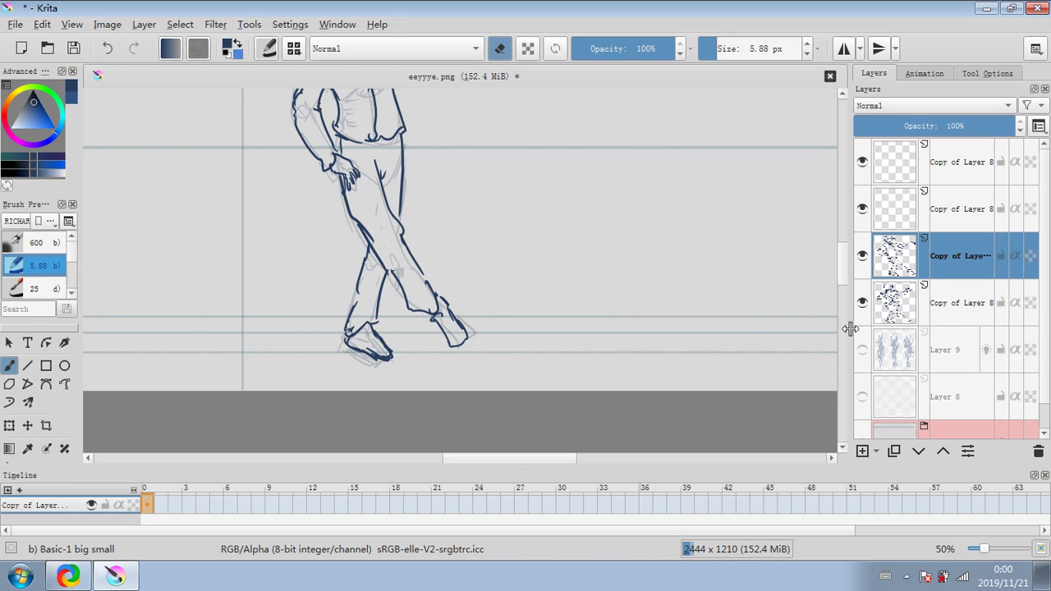
drag(846, 302, 844, 226)
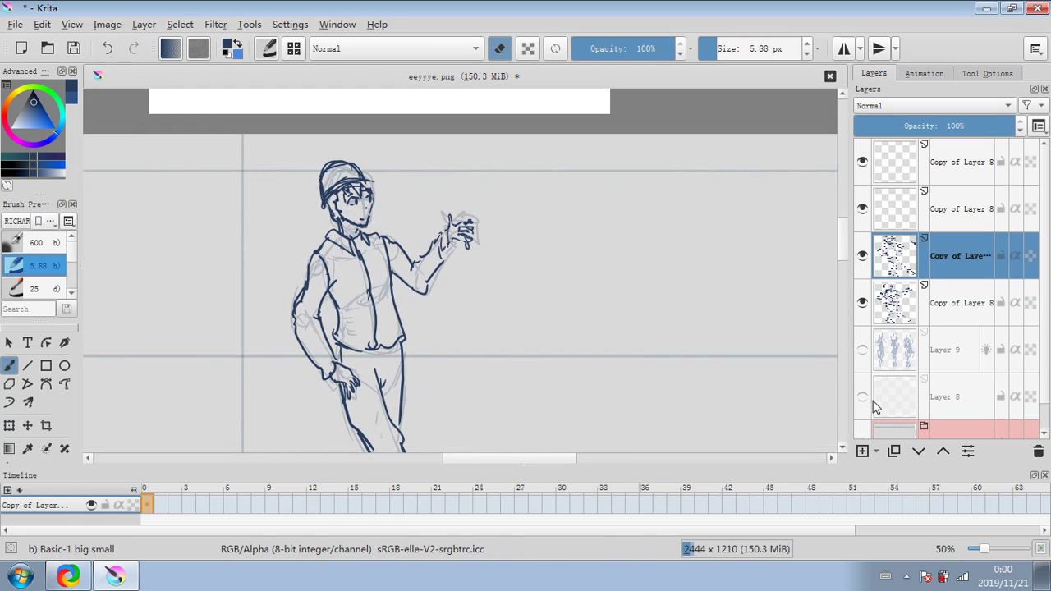
mouse_move(330, 189)
mouse_down()
mouse_move(345, 182)
mouse_move(325, 164)
mouse_move(363, 169)
mouse_up()
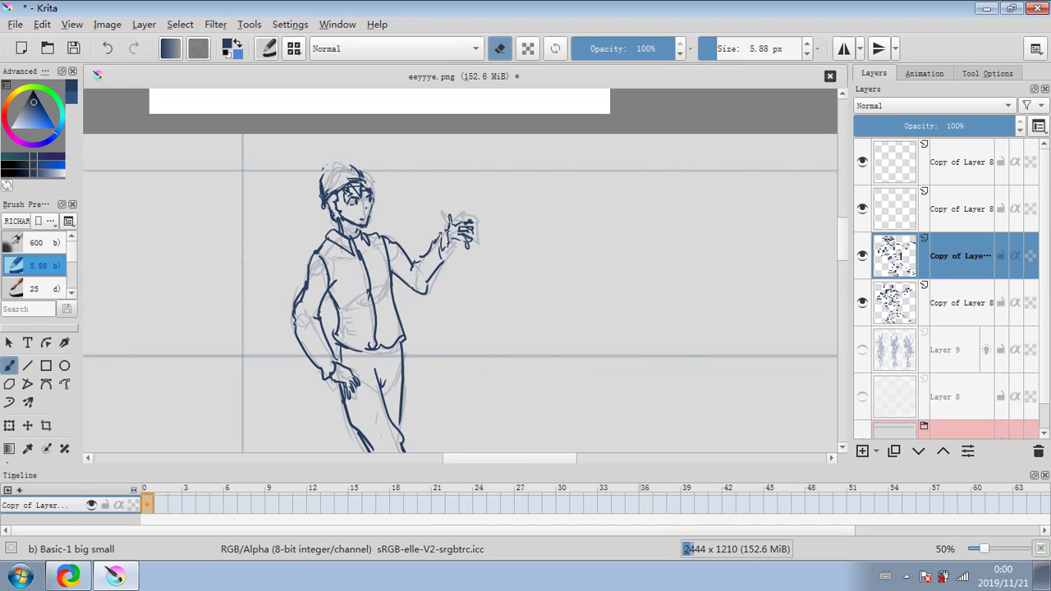
mouse_move(324, 201)
mouse_down()
mouse_move(328, 173)
mouse_move(367, 174)
mouse_move(389, 200)
mouse_move(374, 202)
mouse_up()
key(e)
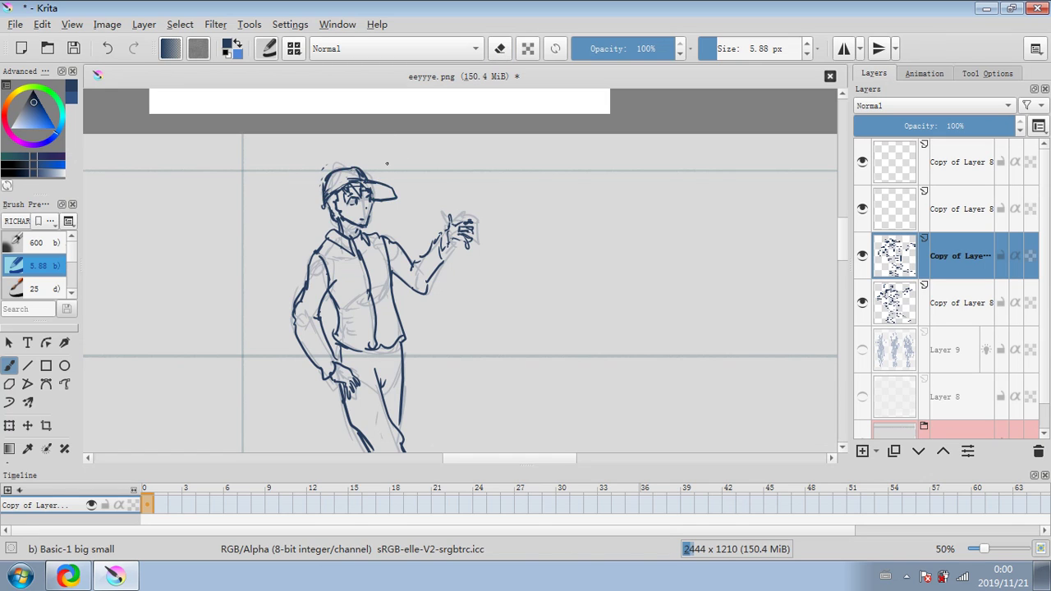
Rework the fingers of the raised hand with further strokes and small erasures.
drag(448, 245, 462, 225)
mouse_move(453, 240)
mouse_down()
mouse_move(478, 222)
mouse_move(452, 211)
mouse_move(475, 247)
mouse_move(471, 234)
mouse_up()
click(499, 48)
click(500, 48)
drag(464, 238, 477, 230)
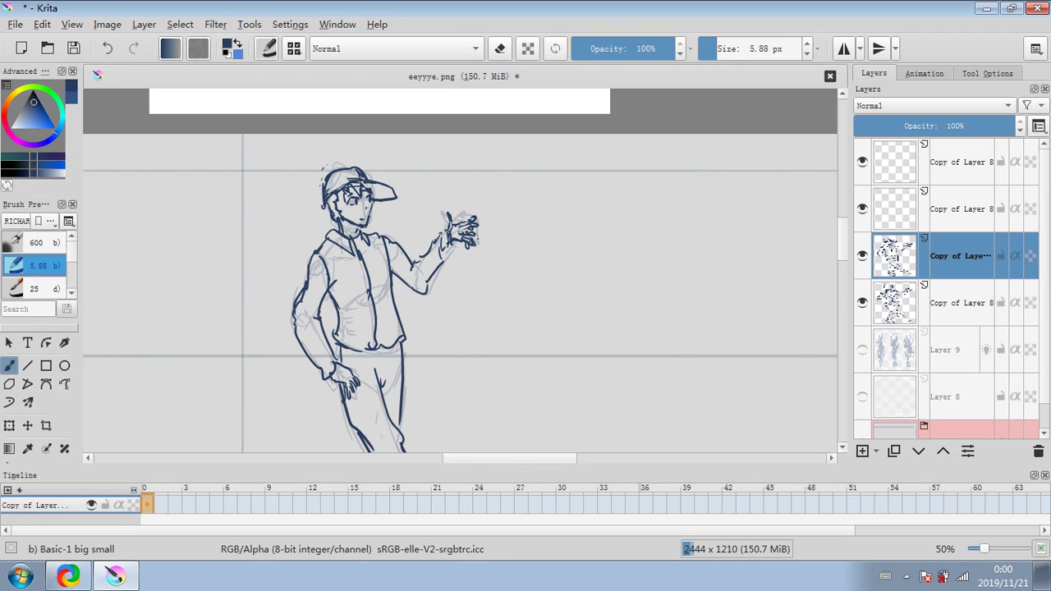
click(499, 48)
key(e)
click(499, 51)
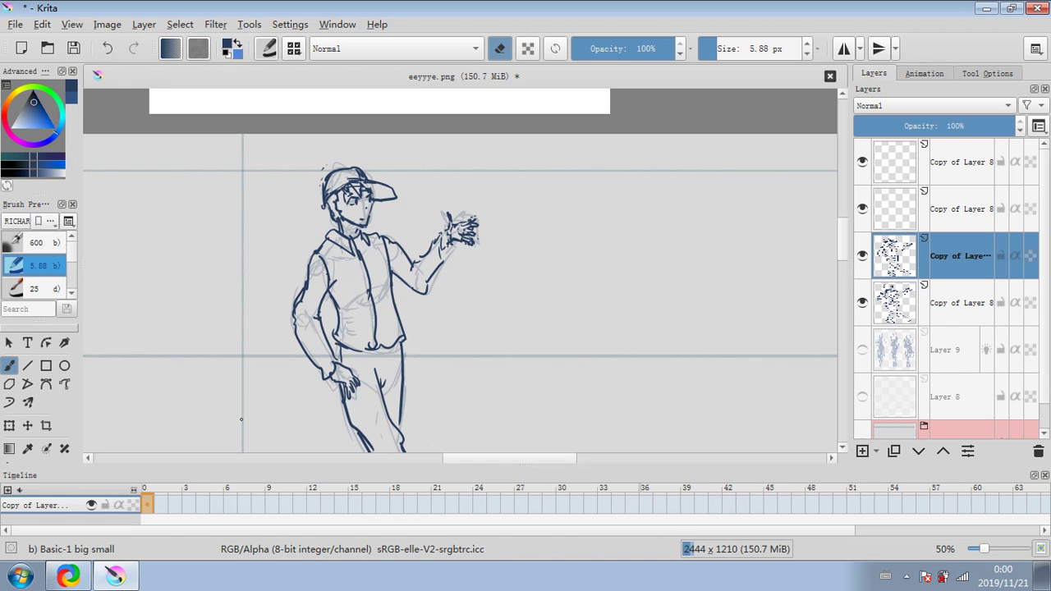
Move the construction figure to the right, beside the clothed character, and raise its layer opacity to 69%.
scroll(440, 301, down, 2)
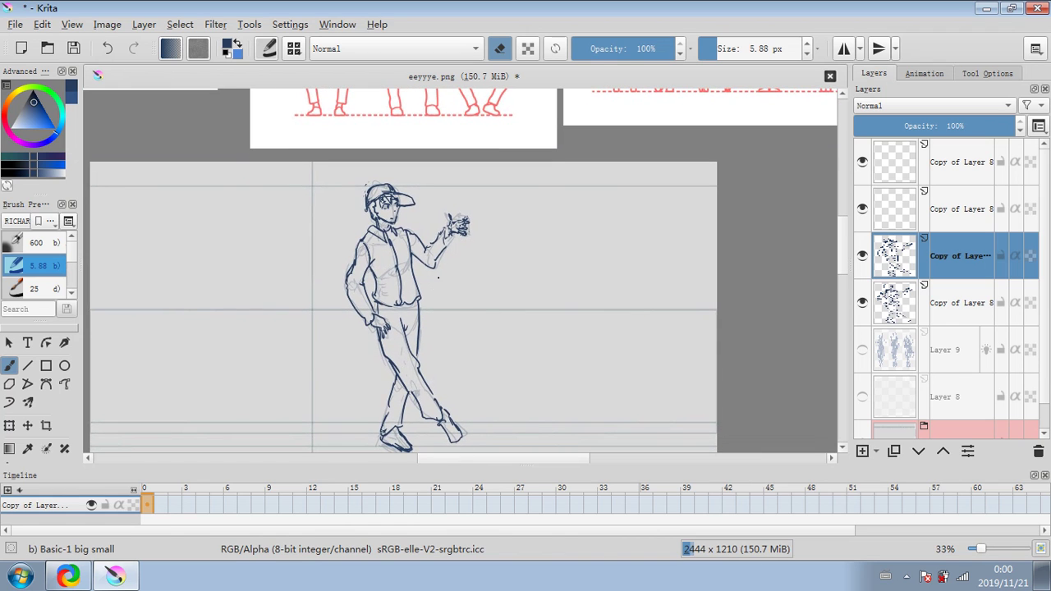
scroll(497, 341, down, 1)
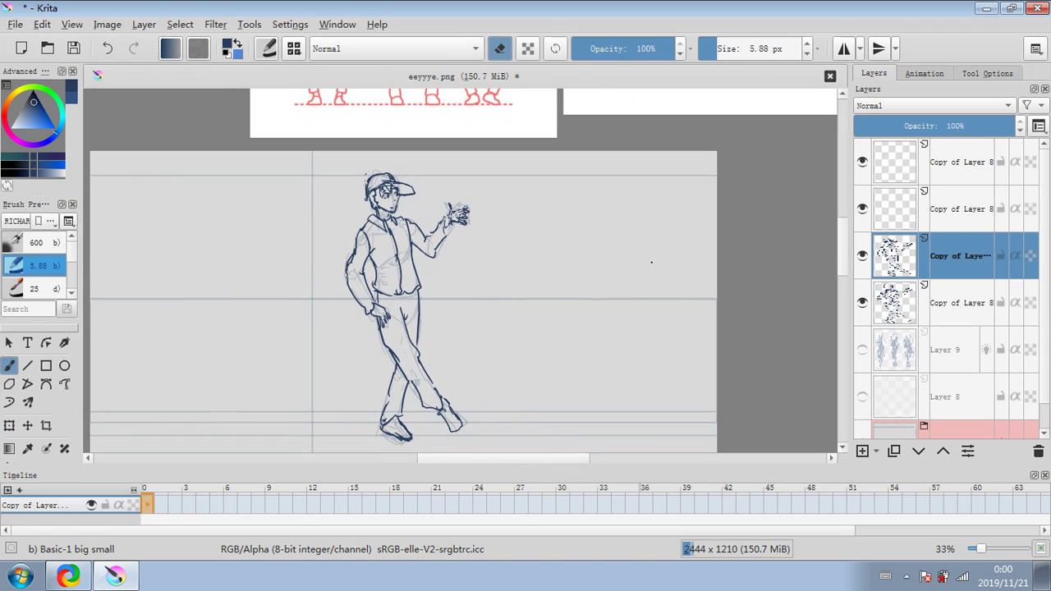
click(965, 302)
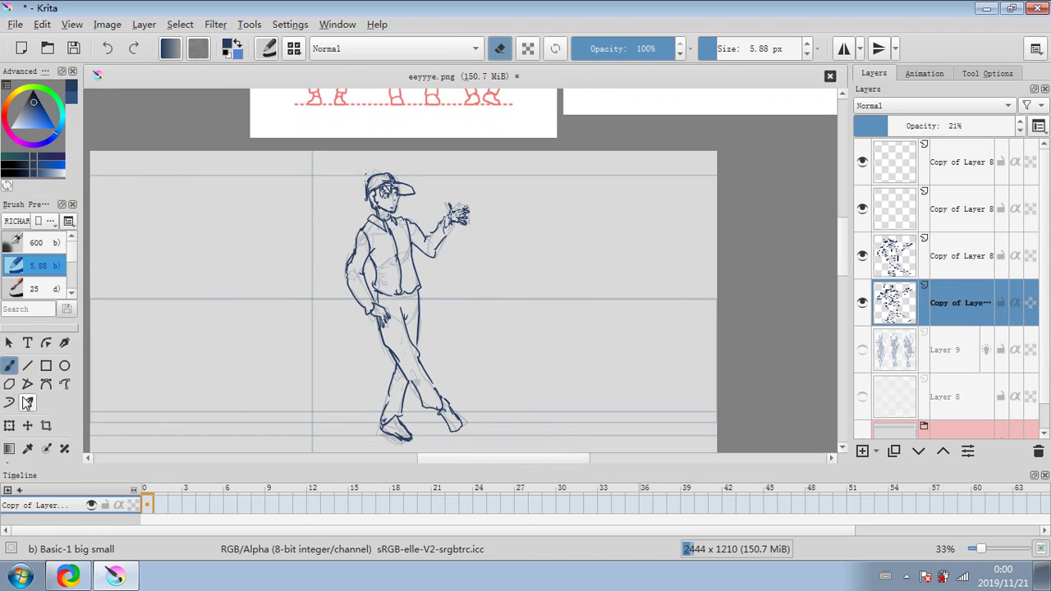
click(27, 425)
drag(116, 397, 396, 356)
drag(890, 126, 967, 127)
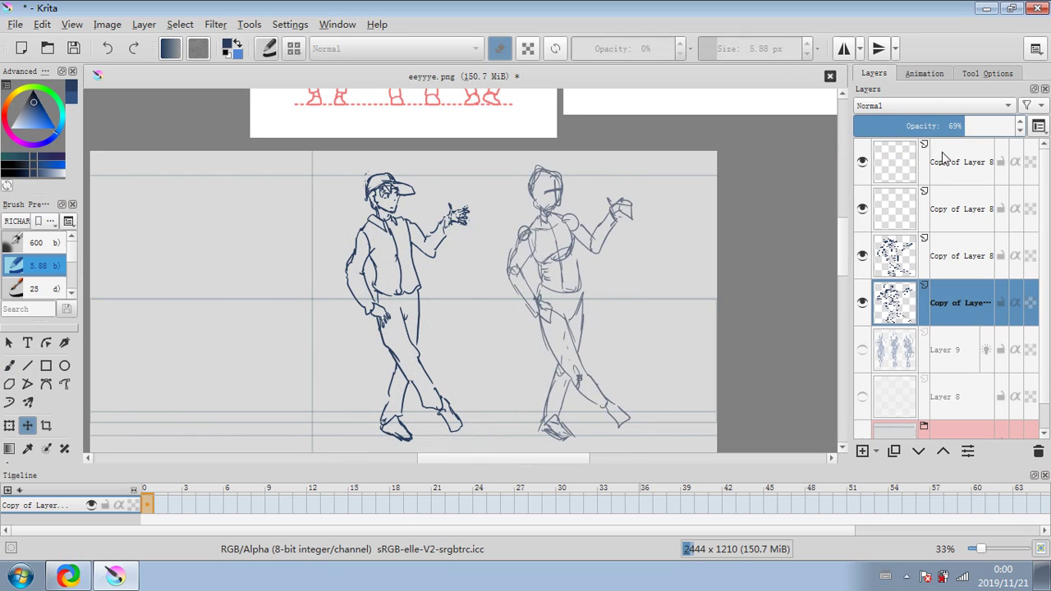
Briefly show the gesture scribbles on Layer 9 to compare them with both figures, and hide them again.
click(862, 349)
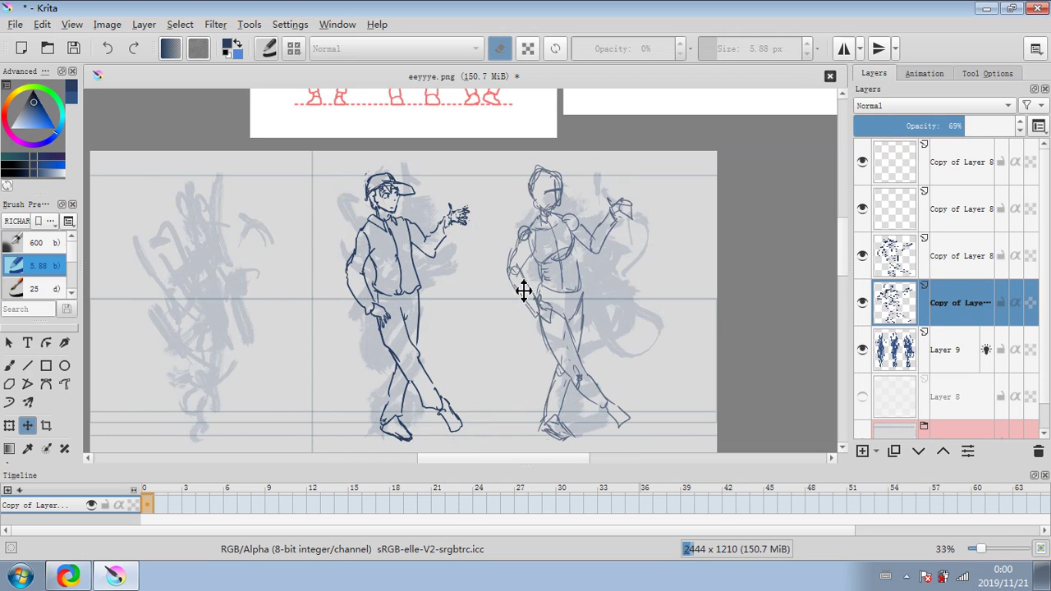
click(863, 350)
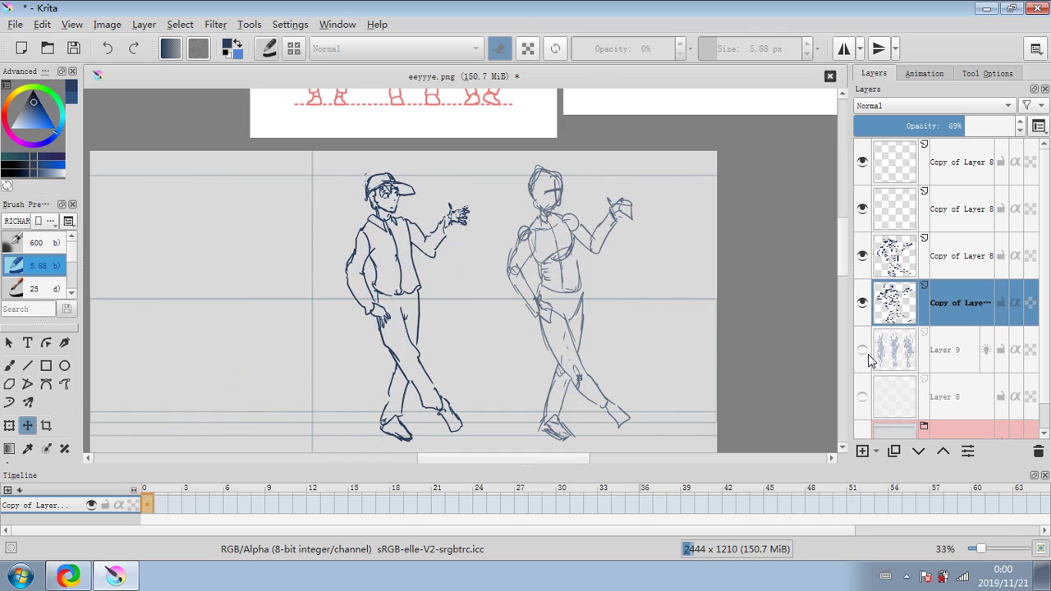
scroll(23, 421, down, 2)
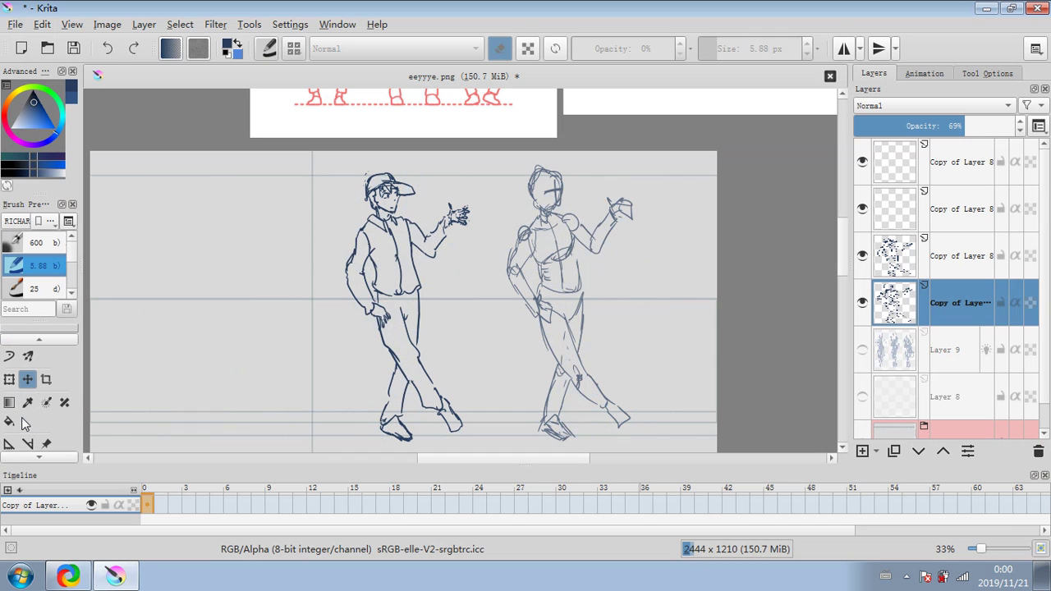
Move the construction figure and the clothed character toward the left side of the panel, keeping them side by side.
mouse_move(426, 293)
mouse_down()
mouse_move(270, 293)
mouse_move(321, 293)
mouse_up()
key(Page_Up)
drag(399, 251, 301, 252)
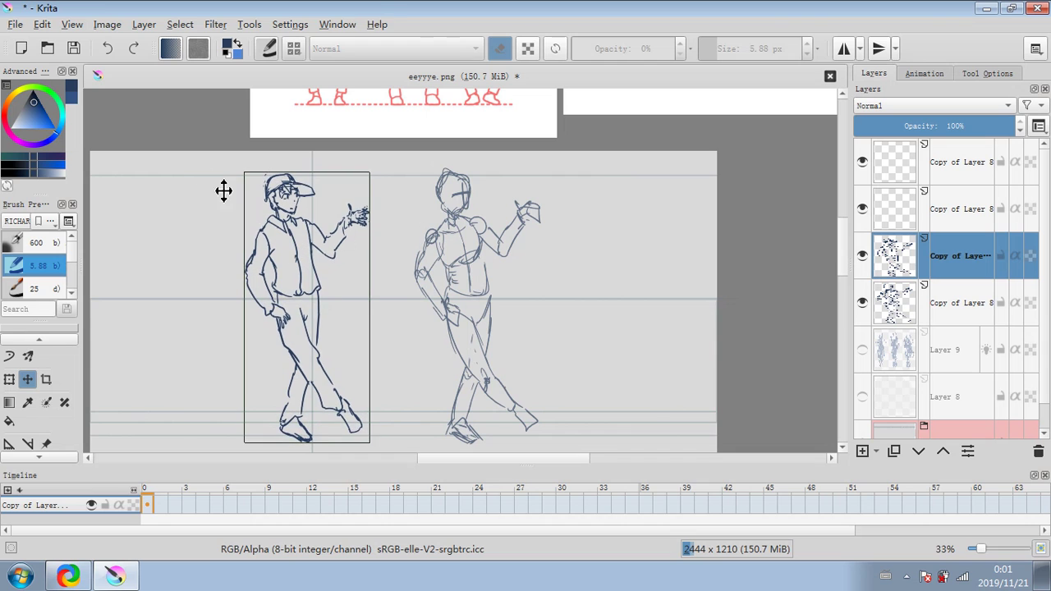
Save the drawing under the new name eqe as a PNG image on the desktop, keeping compression at 3.
click(16, 25)
click(47, 119)
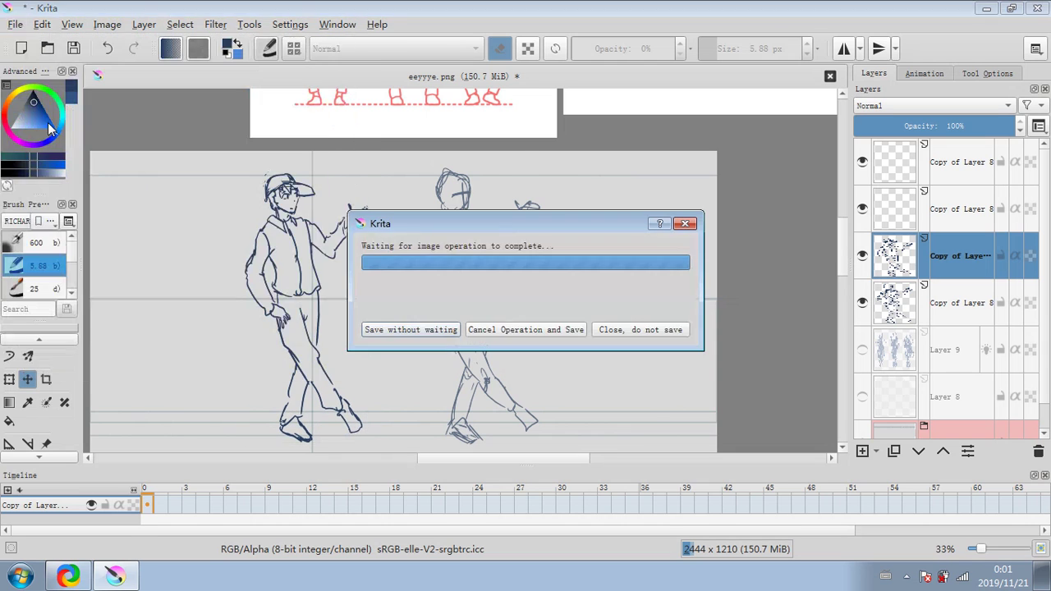
click(372, 507)
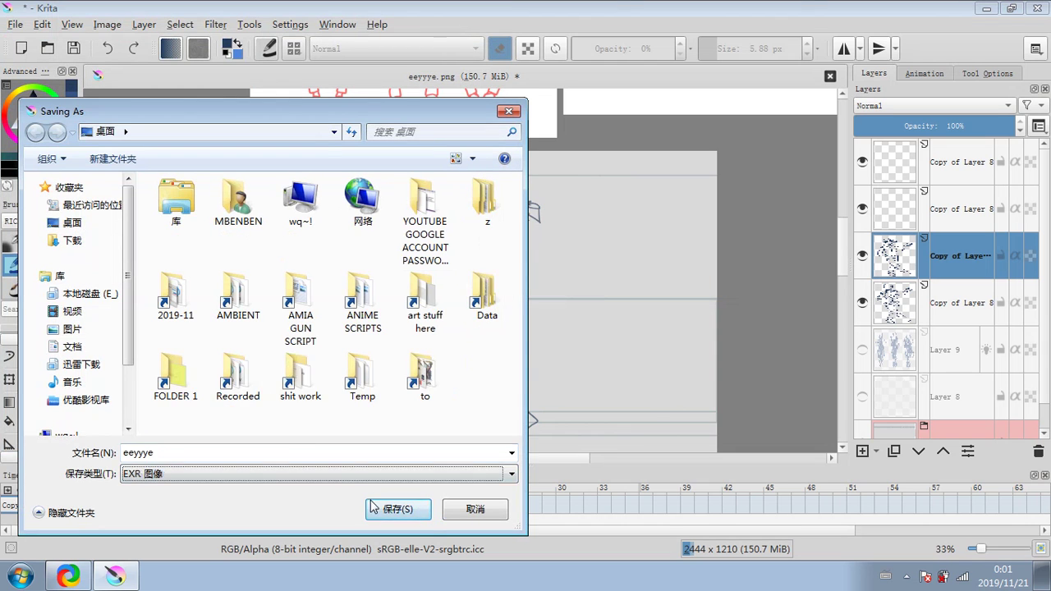
double_click(225, 451)
text(r)
key(r)
key(r)
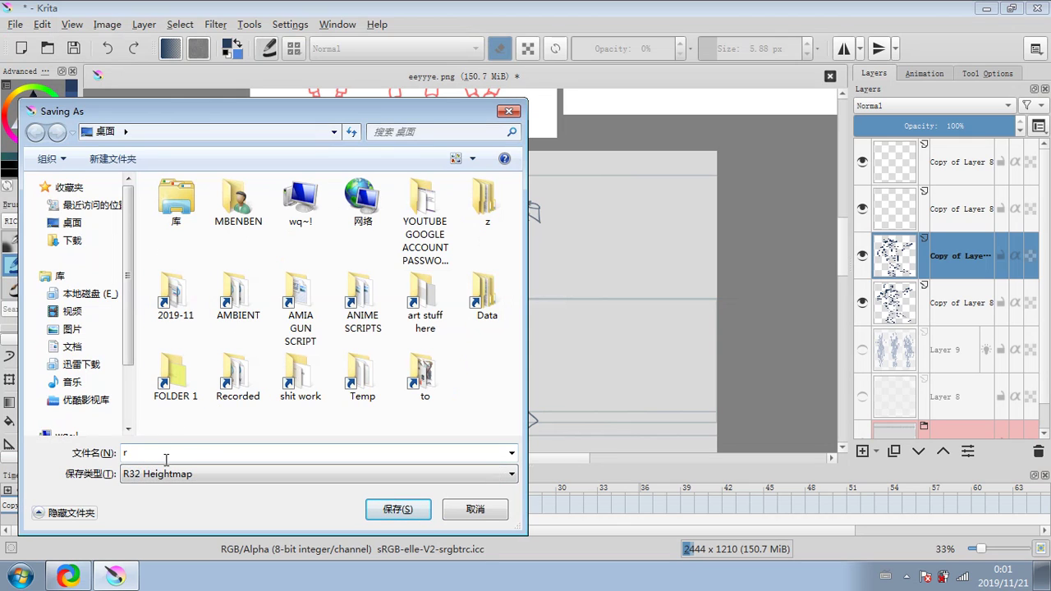
click(166, 472)
click(220, 275)
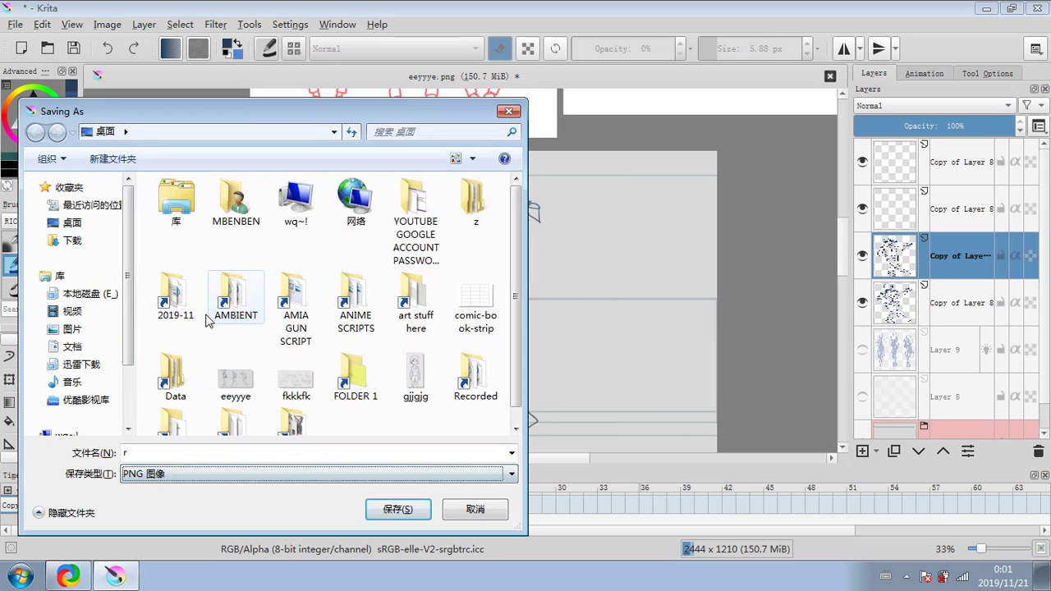
key(e)
click(194, 451)
text(eqe)
click(194, 474)
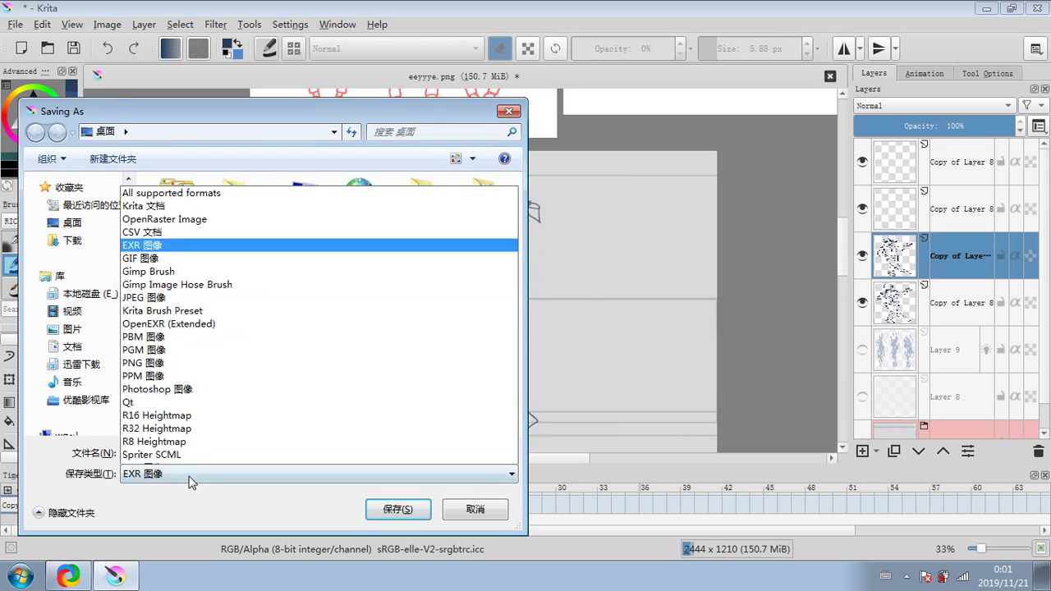
click(212, 275)
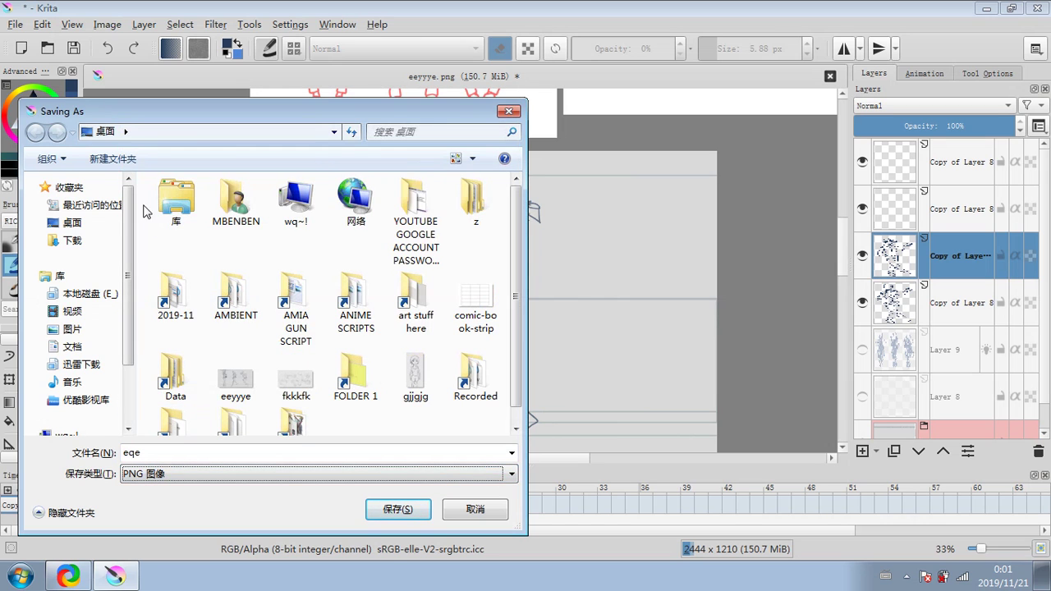
click(82, 223)
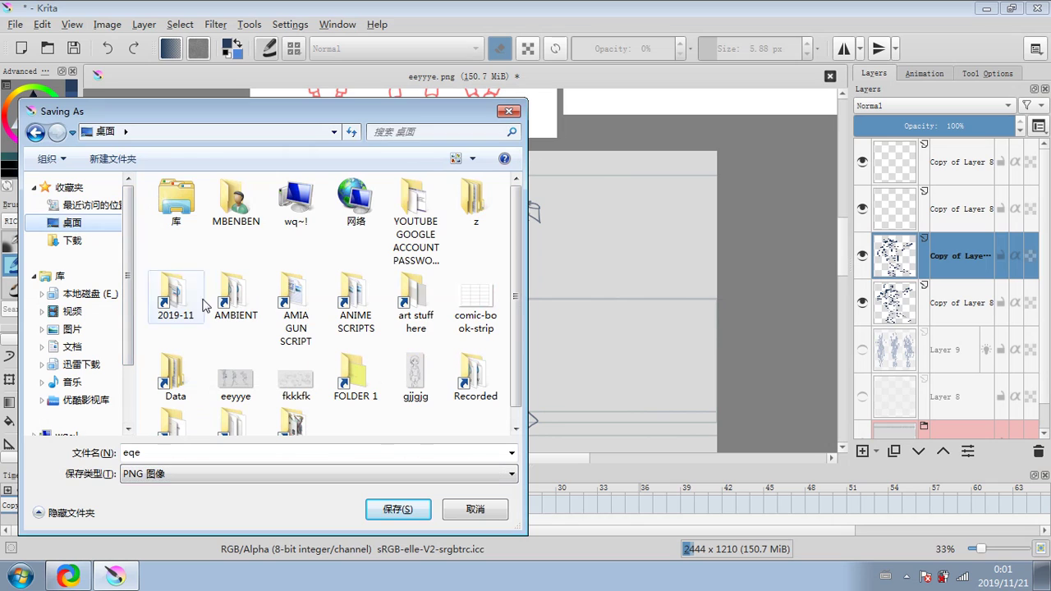
click(388, 508)
click(763, 536)
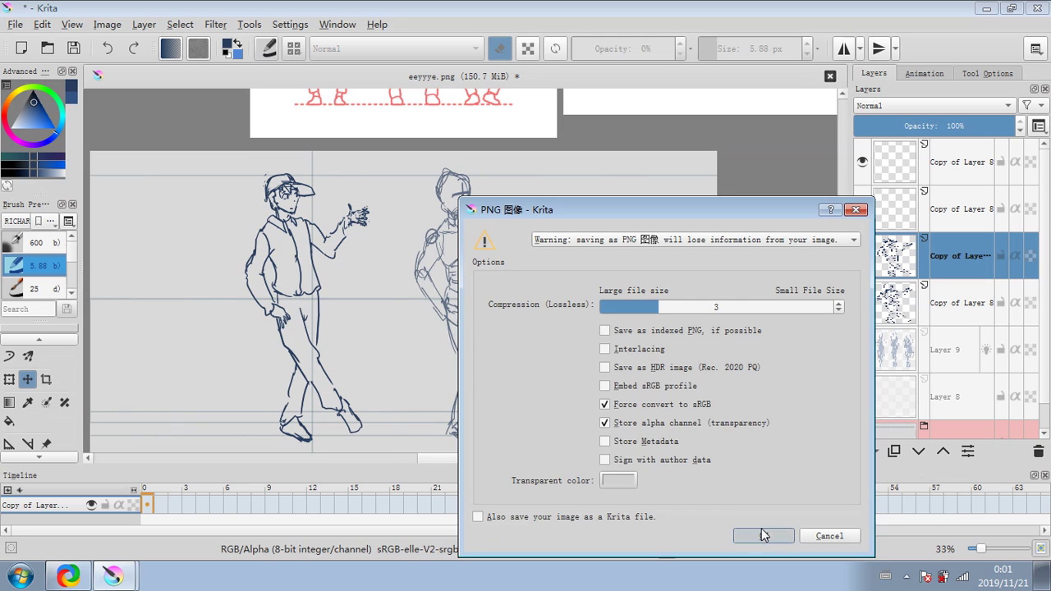
Delete the clothed character's layer and the construction figure's layer.
scroll(550, 370, up, 3)
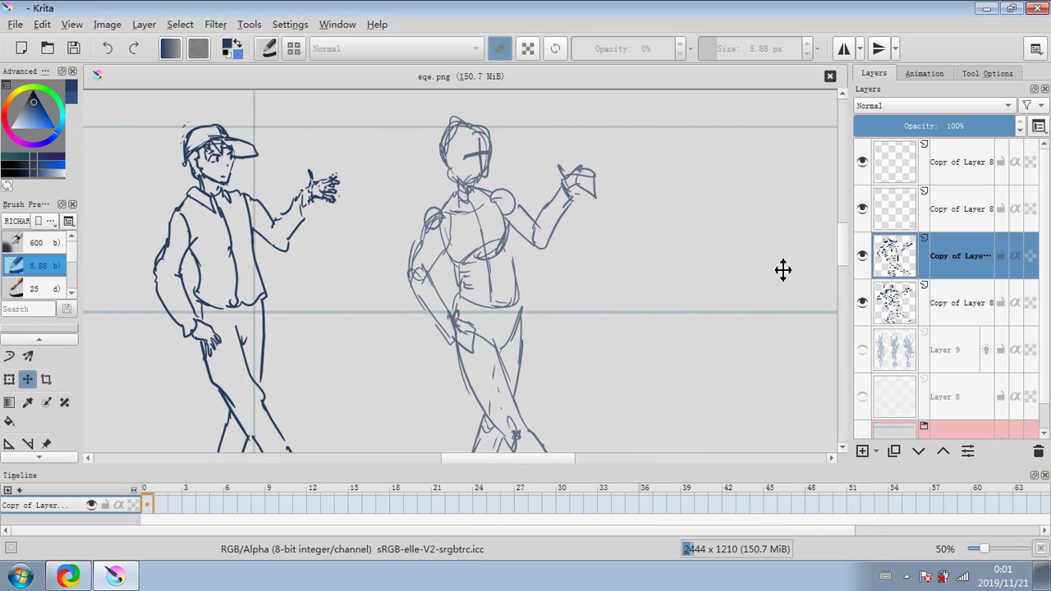
click(1040, 453)
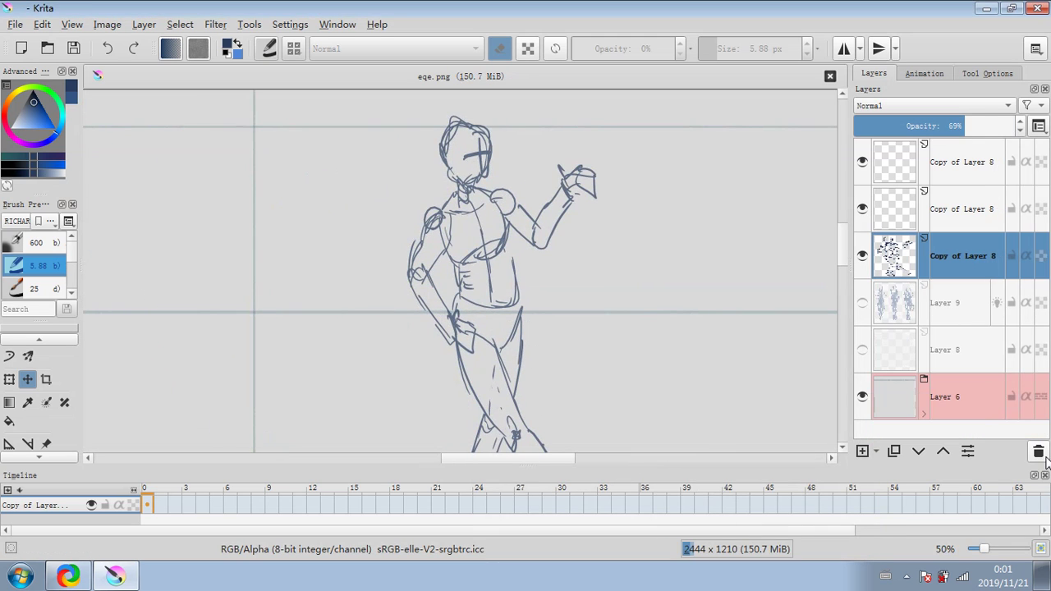
click(1040, 453)
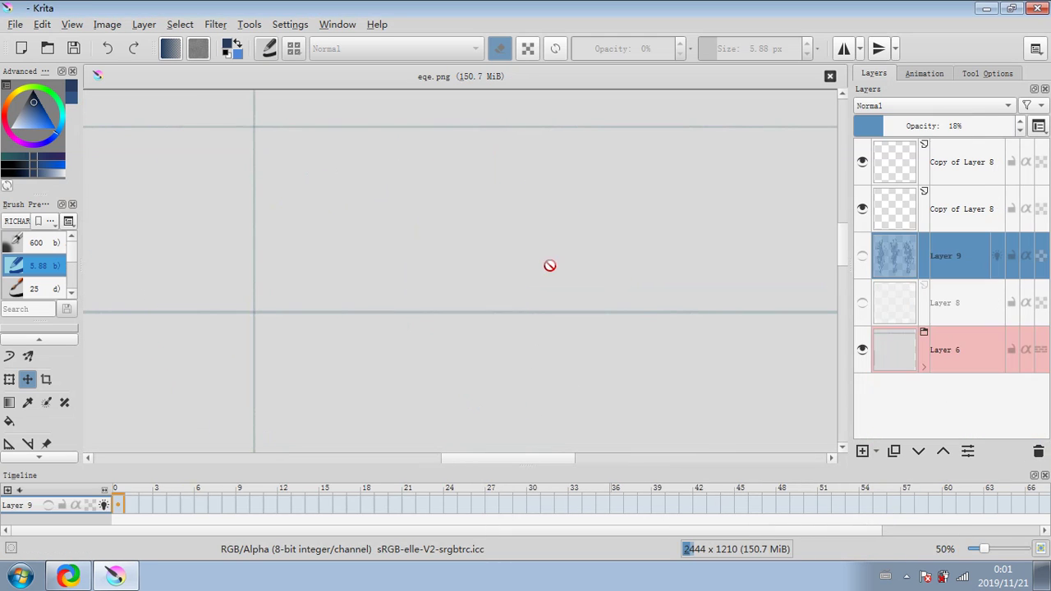
Show the gesture scribbles on Layer 9 and activate the Copy of Layer 8 directly above for freehand painting, with eraser mode off.
click(862, 260)
scroll(463, 261, down, 2)
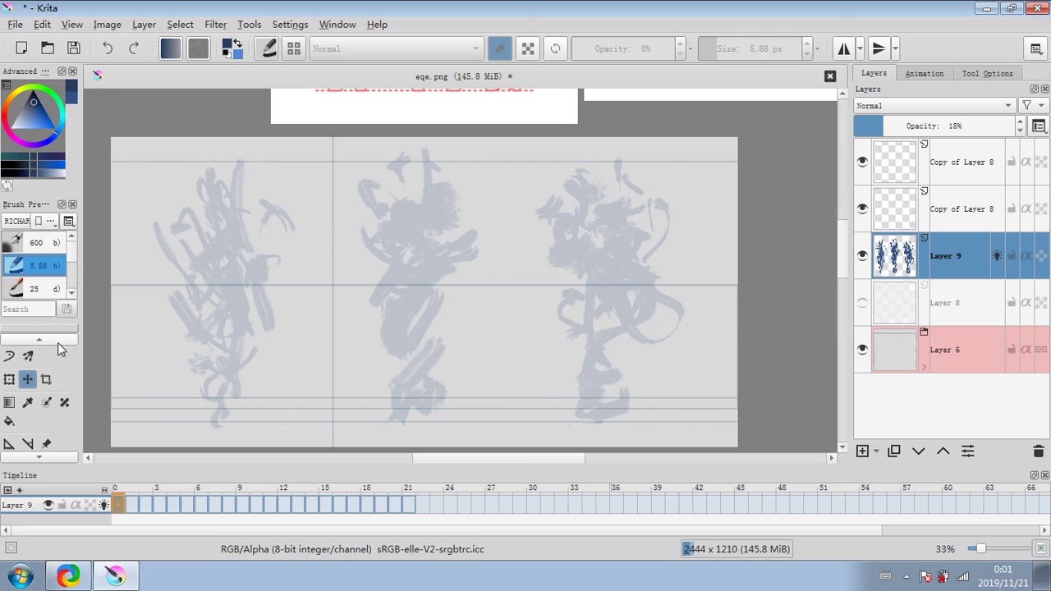
scroll(41, 353, up, 2)
click(9, 366)
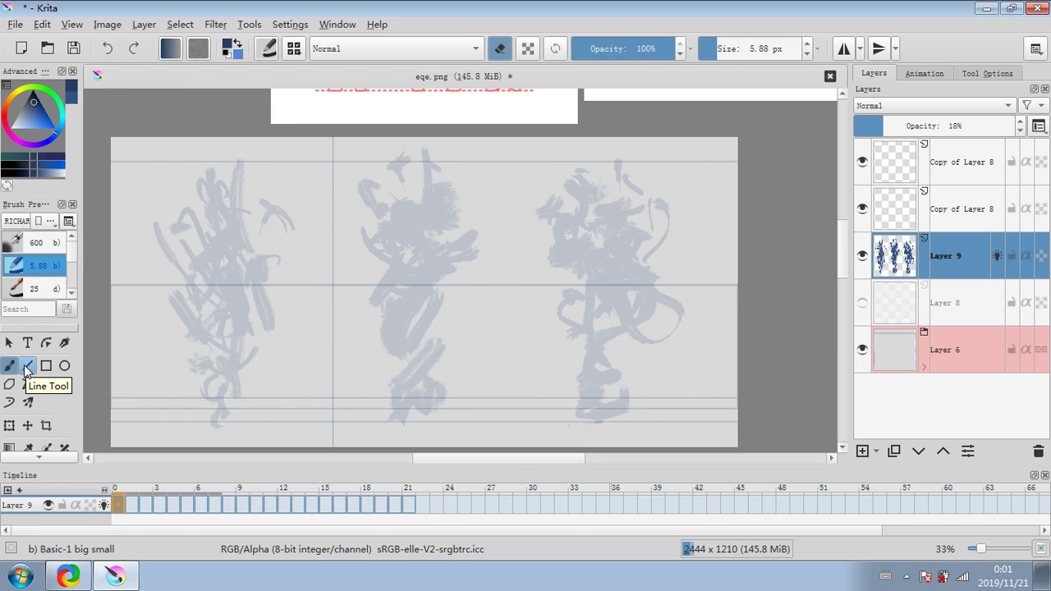
click(969, 222)
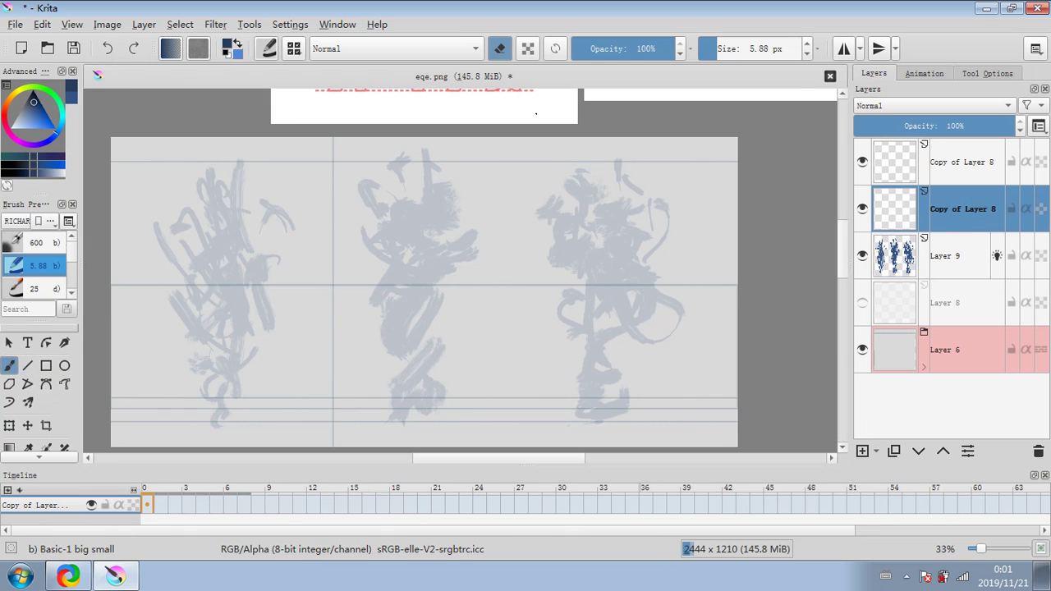
click(501, 49)
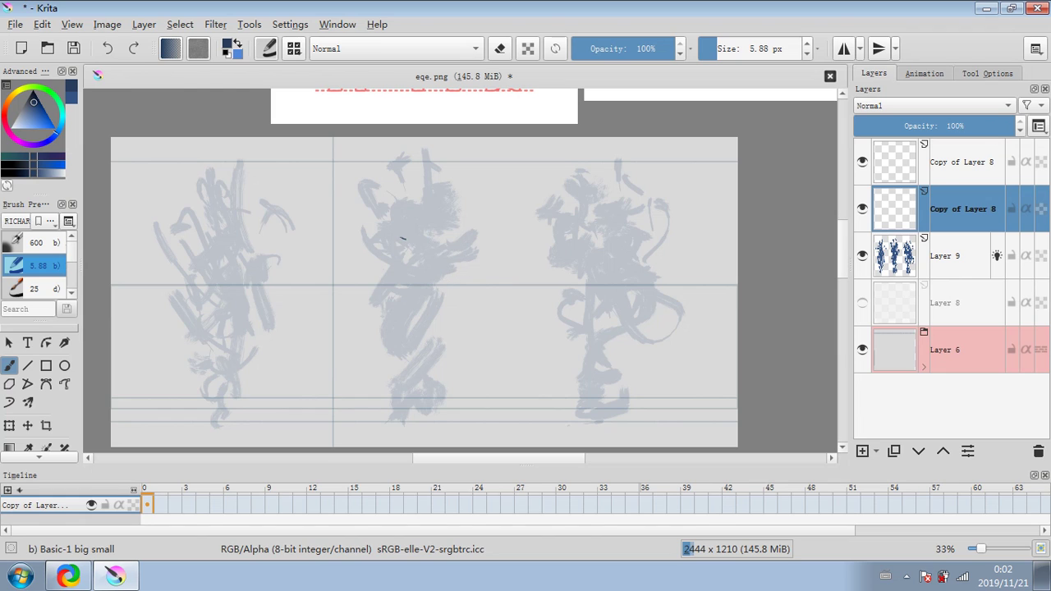
Sketch a twisting figure over the middle scribble, with an oval head, facial guidelines, torso, arms, hips and tapering legs.
mouse_move(403, 237)
mouse_down()
mouse_move(414, 261)
mouse_move(368, 308)
mouse_up()
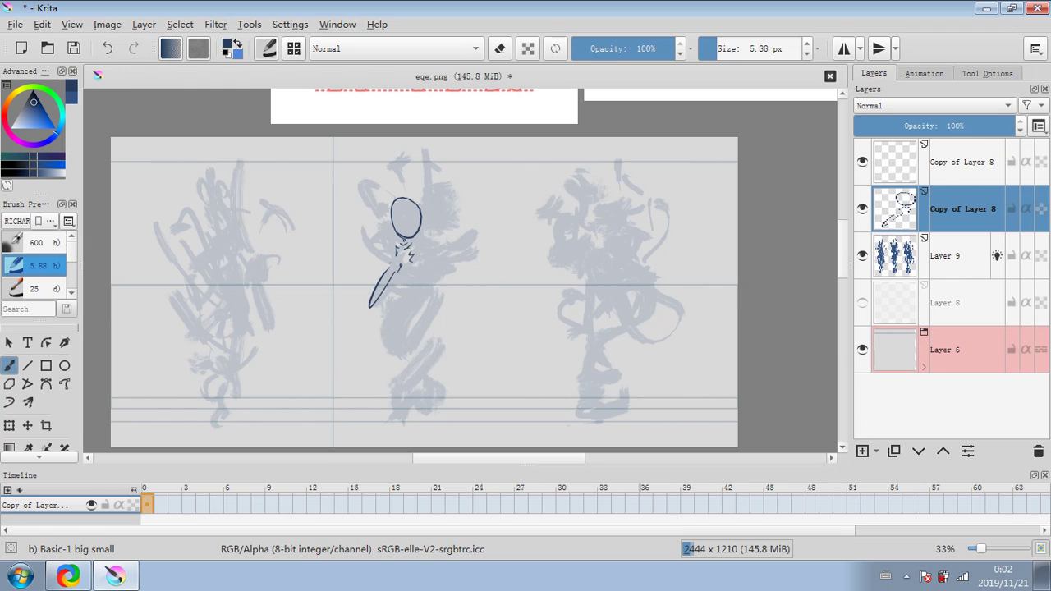
mouse_move(404, 220)
mouse_down()
mouse_move(406, 246)
mouse_move(439, 271)
mouse_move(446, 244)
mouse_move(444, 271)
mouse_move(420, 302)
mouse_up()
drag(407, 265, 392, 312)
mouse_move(395, 314)
mouse_down()
mouse_move(416, 297)
mouse_move(438, 299)
mouse_move(386, 337)
mouse_move(402, 346)
mouse_move(437, 299)
mouse_move(433, 336)
mouse_move(398, 399)
mouse_up()
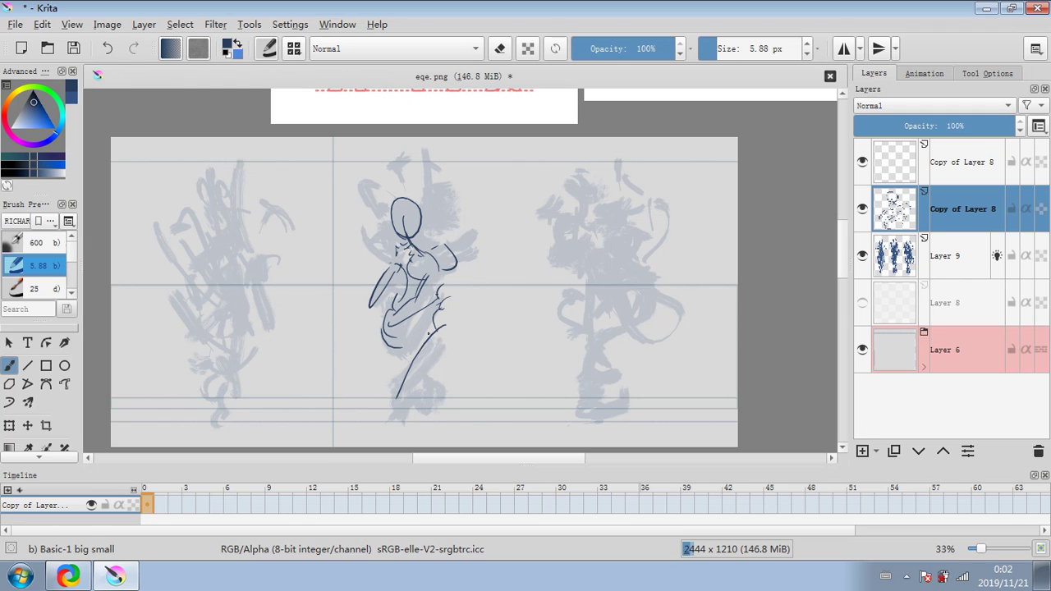
mouse_move(390, 339)
mouse_down()
mouse_move(434, 323)
mouse_move(400, 399)
mouse_up()
drag(447, 315, 405, 397)
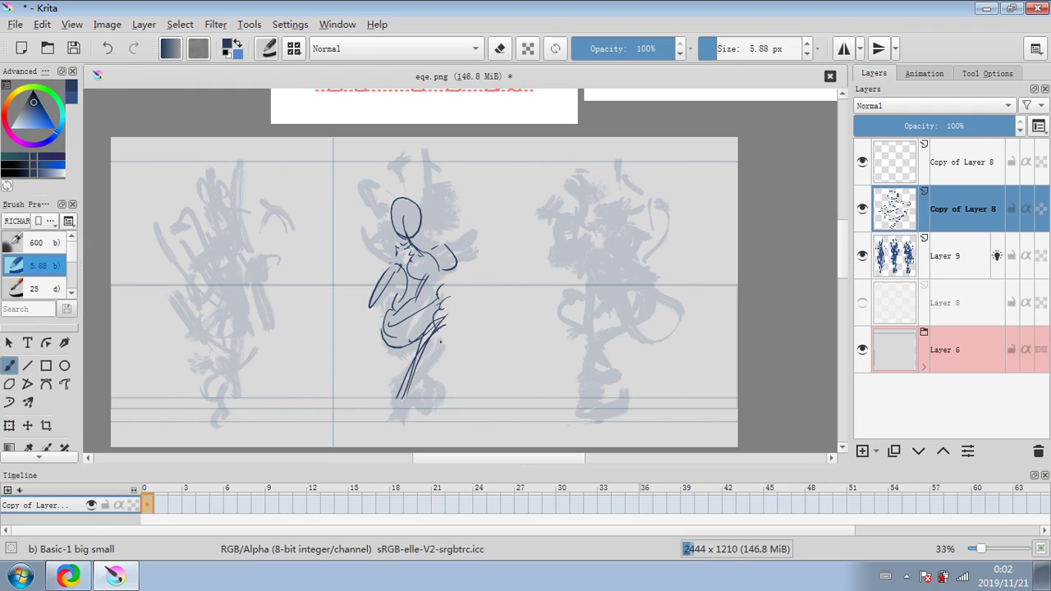
mouse_move(396, 223)
mouse_down()
mouse_move(418, 217)
mouse_move(411, 228)
mouse_up()
Set the brush size to 23.33 px and retrace the middle figure's head, chest, hip and leg curves with thick strokes.
drag(725, 46, 733, 46)
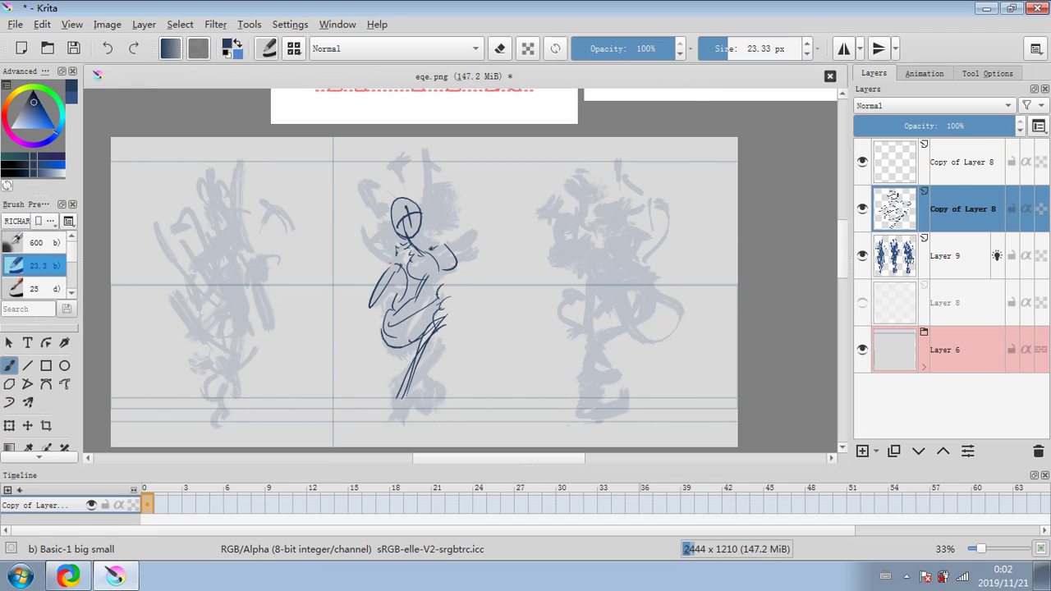
mouse_move(431, 249)
mouse_down()
mouse_move(443, 271)
mouse_move(425, 257)
mouse_move(432, 280)
mouse_move(409, 264)
mouse_up()
drag(408, 195, 419, 331)
mouse_move(442, 281)
mouse_down()
mouse_move(404, 308)
mouse_move(408, 394)
mouse_move(454, 307)
mouse_move(414, 406)
mouse_up()
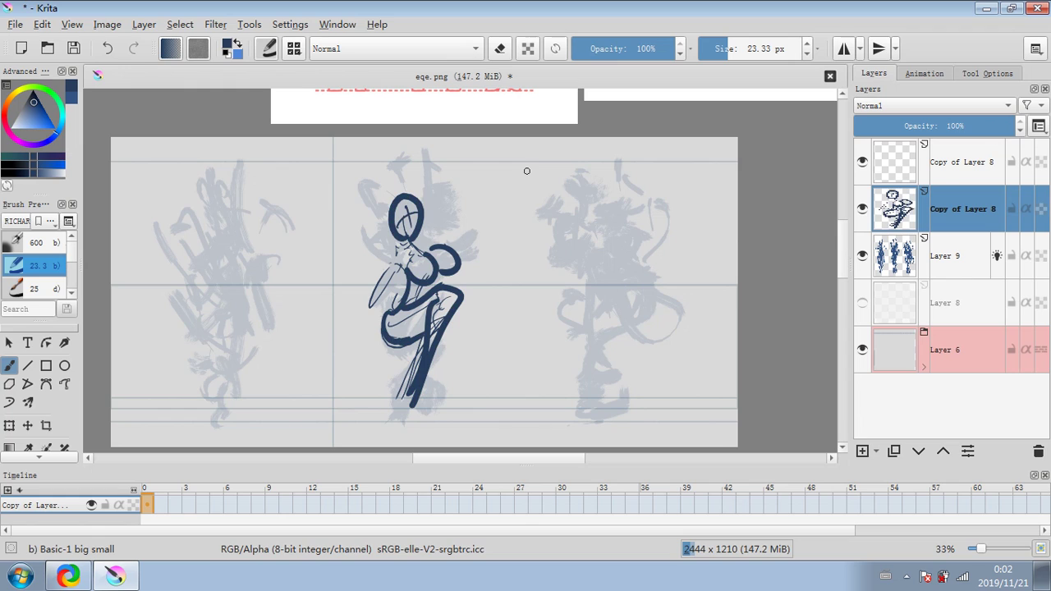
Undo all strokes drawn over the middle scribble, going back to before the two figure layers were deleted.
click(114, 50)
click(114, 49)
click(114, 50)
click(114, 49)
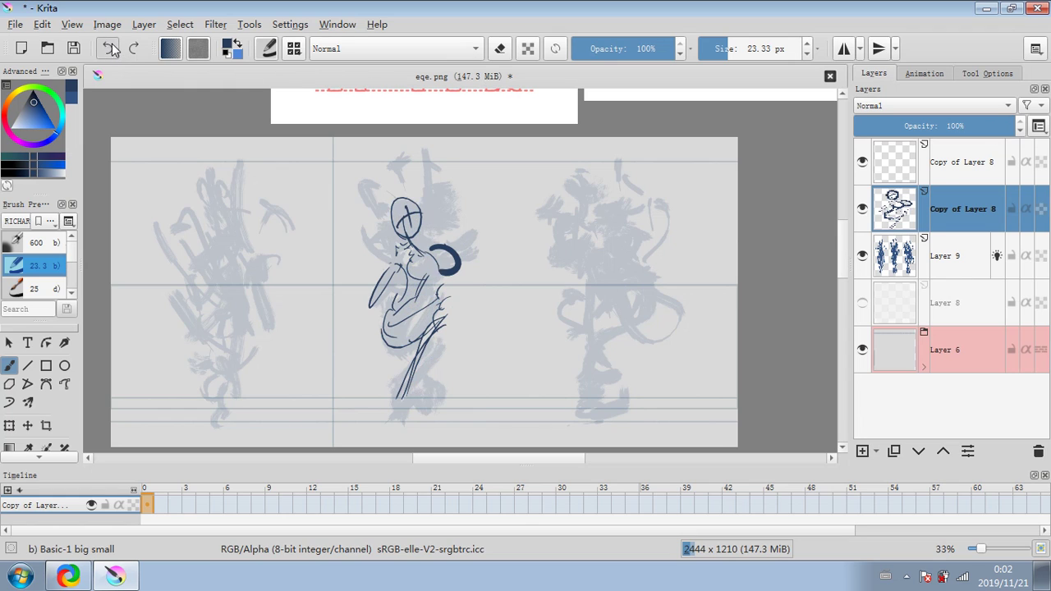
click(114, 49)
click(114, 49)
click(114, 49)
click(114, 50)
click(114, 50)
click(114, 49)
click(114, 49)
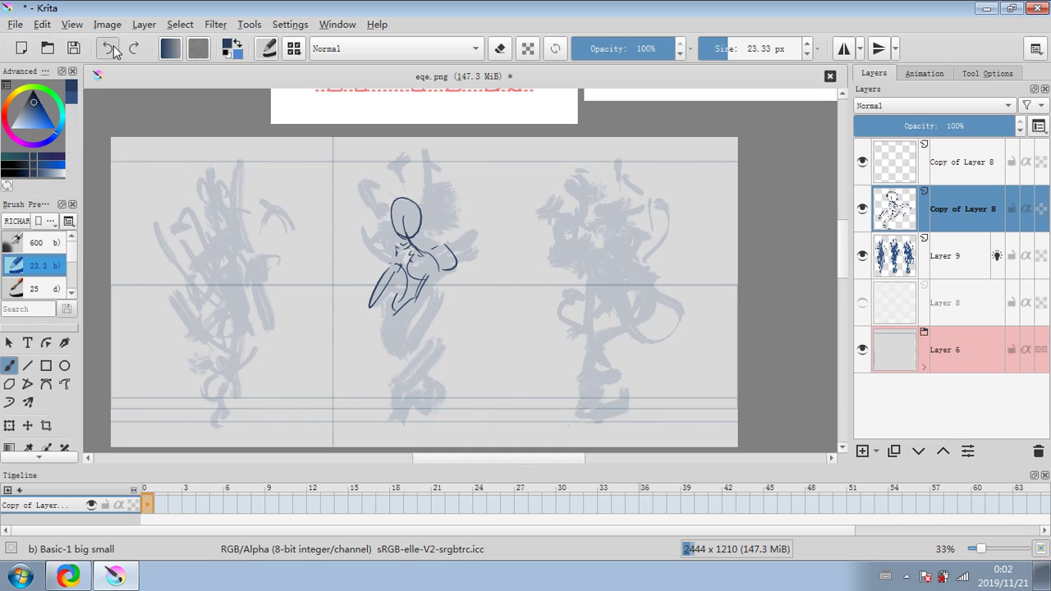
click(114, 49)
click(114, 50)
click(114, 50)
click(114, 49)
click(115, 50)
click(114, 49)
click(114, 49)
click(114, 49)
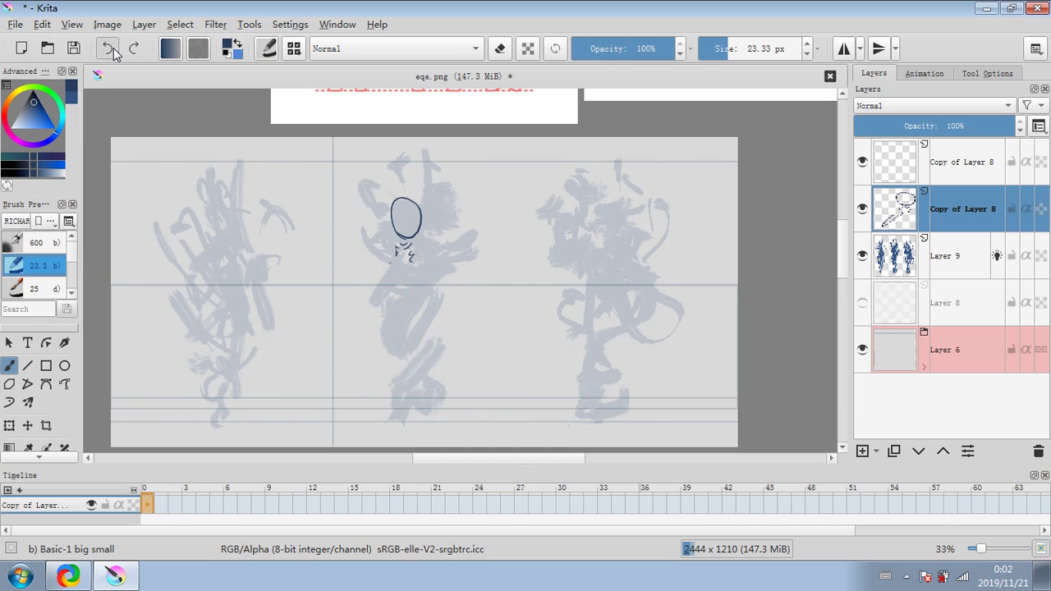
click(114, 49)
click(114, 49)
click(114, 49)
click(114, 49)
click(115, 50)
click(114, 50)
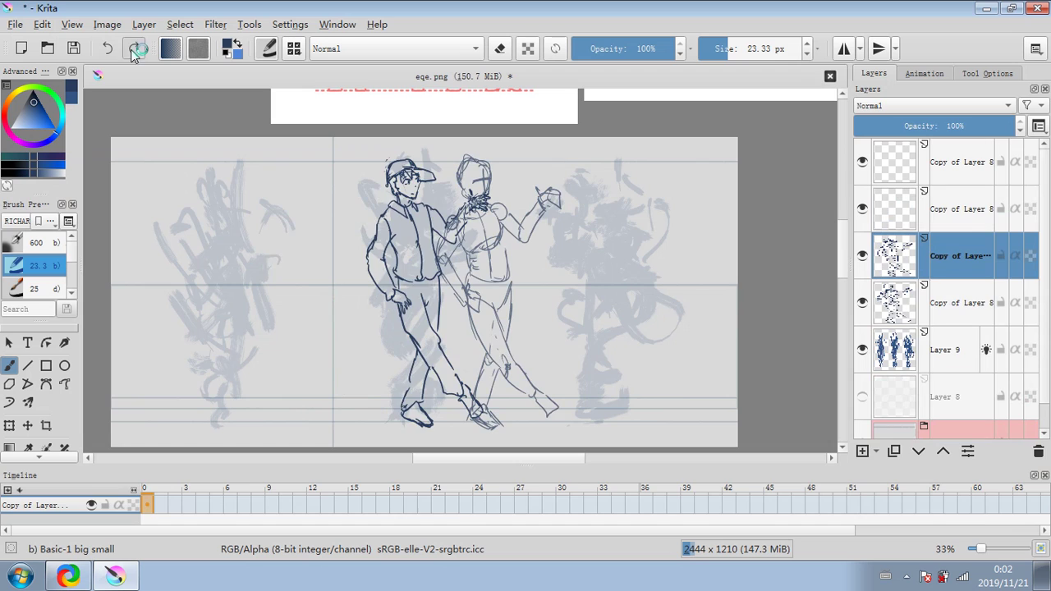
Redo the deletion of the two figure layers, stopping before the middle figure's strokes.
click(133, 51)
click(134, 51)
click(133, 51)
click(134, 49)
click(134, 49)
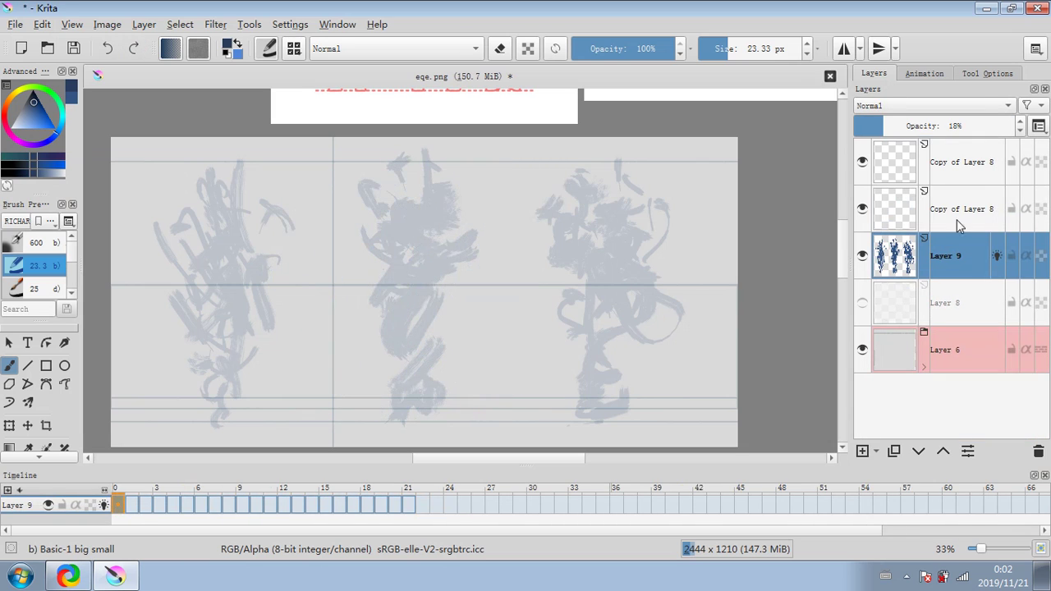
With a 7.48 px brush on the lower Copy of Layer 8, sketch a bent-over figure's head, arm, back, hip circle and leg over the right scribble.
drag(720, 50, 712, 49)
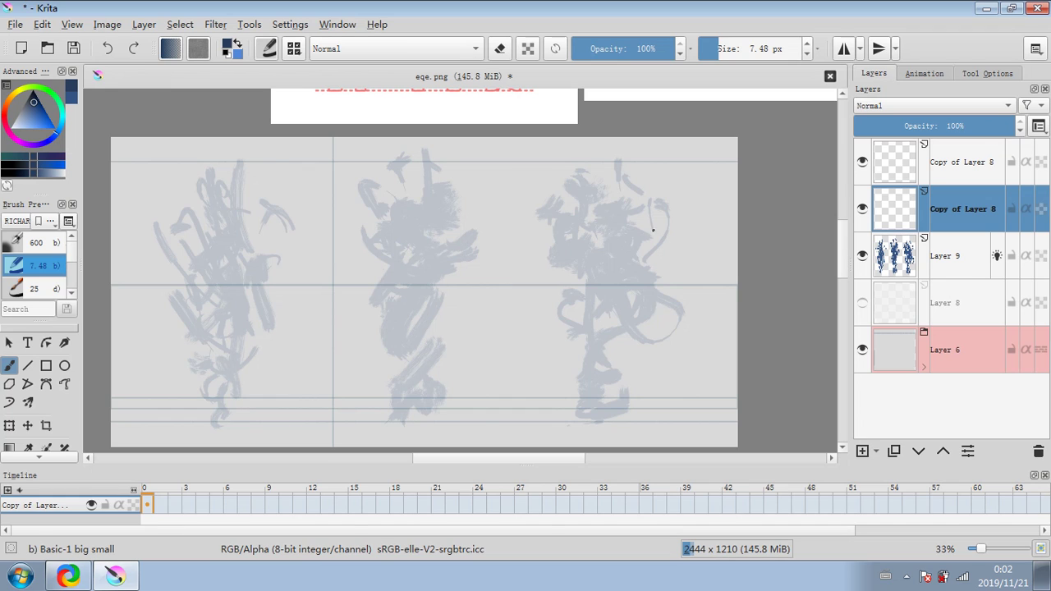
drag(574, 219, 581, 242)
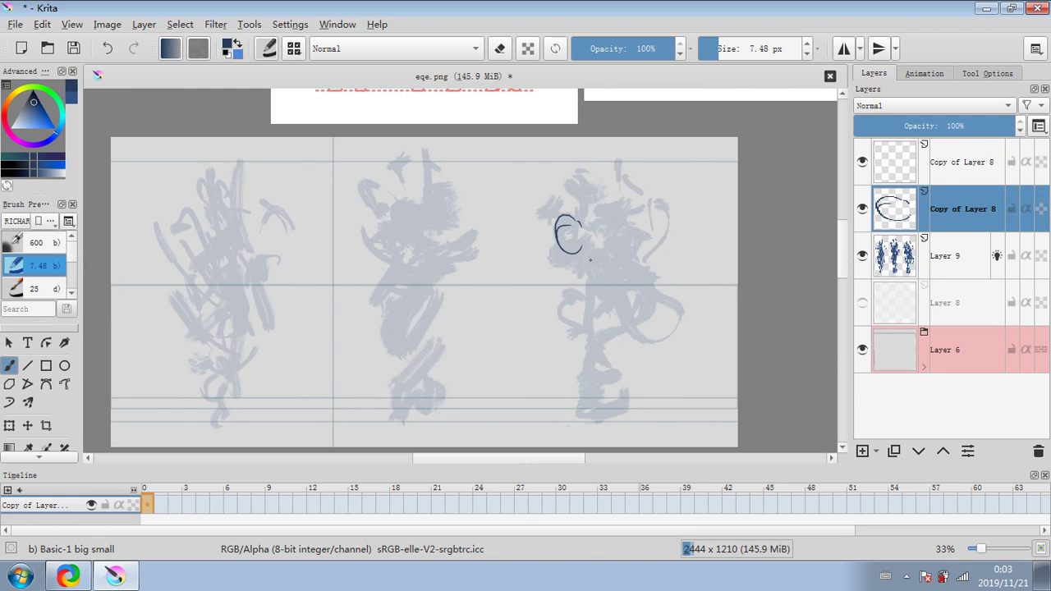
mouse_move(594, 242)
mouse_down()
mouse_move(592, 315)
mouse_move(575, 337)
mouse_move(596, 244)
mouse_move(582, 237)
mouse_move(580, 254)
mouse_move(632, 284)
mouse_up()
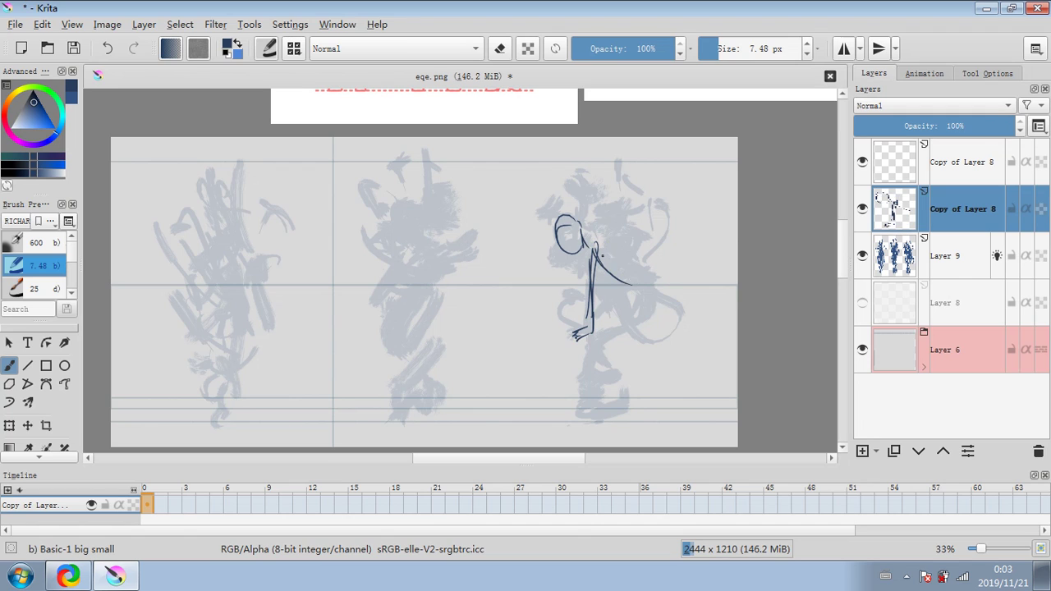
mouse_move(637, 279)
mouse_down()
mouse_move(634, 315)
mouse_move(615, 329)
mouse_move(591, 386)
mouse_move(580, 373)
mouse_move(581, 404)
mouse_move(598, 413)
mouse_move(564, 422)
mouse_up()
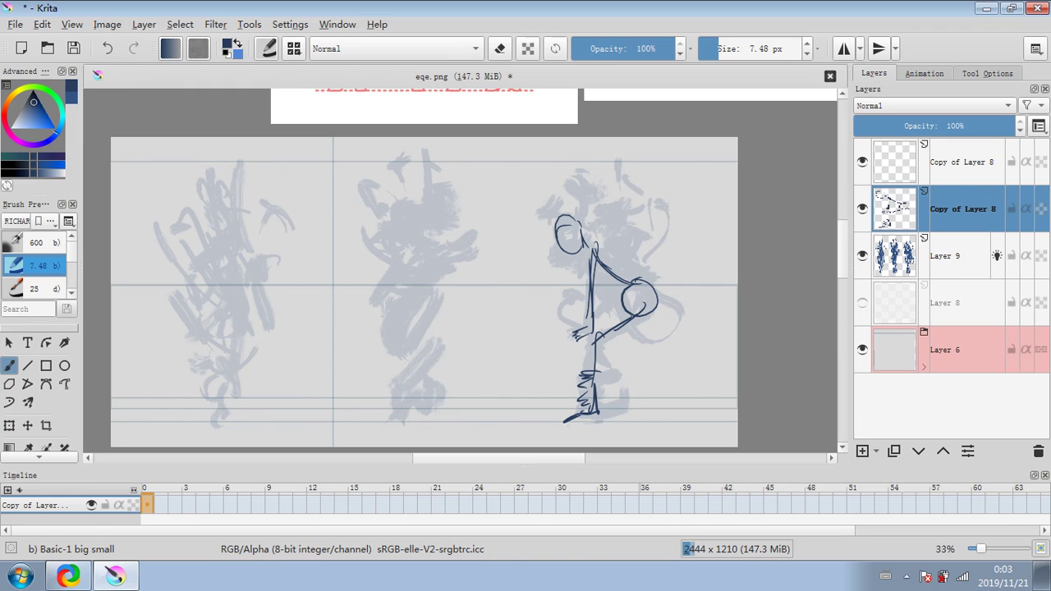
Thicken the bent-over figure's thigh and sketch the second lower leg with its rounded foot.
drag(629, 311, 604, 325)
mouse_move(594, 330)
mouse_down()
mouse_move(613, 397)
mouse_move(612, 382)
mouse_up()
mouse_move(611, 391)
mouse_down()
mouse_move(618, 406)
mouse_move(606, 405)
mouse_up()
mouse_move(616, 379)
mouse_down()
mouse_move(620, 408)
mouse_move(600, 416)
mouse_move(629, 391)
mouse_move(605, 368)
mouse_move(583, 372)
mouse_up()
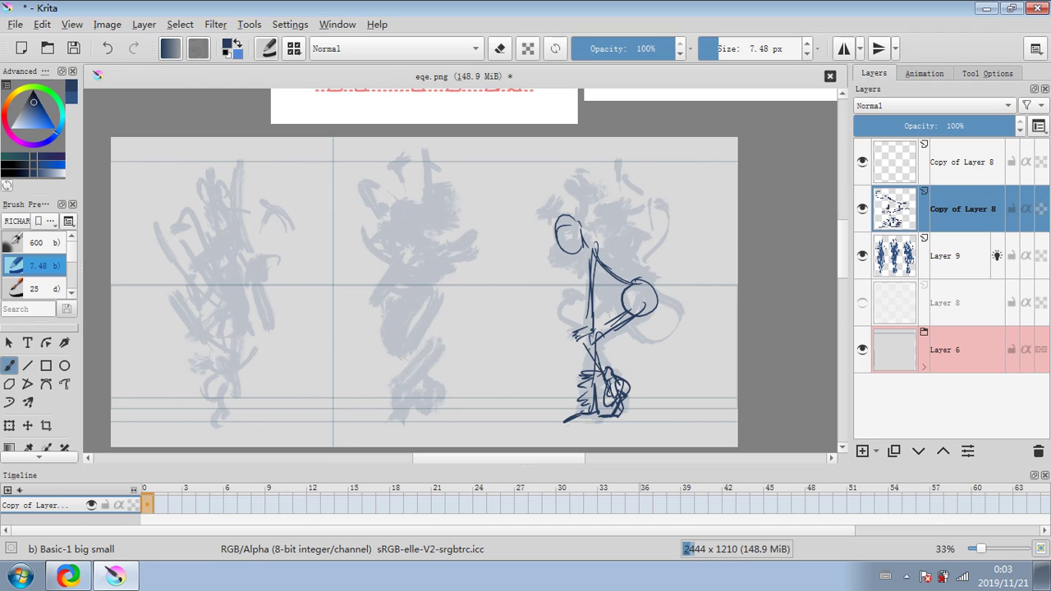
Refine the bent-over figure's knee and add the chest, belly and back contours between shoulder and hip.
mouse_move(594, 336)
mouse_down()
mouse_move(586, 351)
mouse_move(597, 331)
mouse_up()
mouse_move(589, 248)
mouse_down()
mouse_move(591, 290)
mouse_move(621, 288)
mouse_up()
mouse_move(599, 244)
mouse_down()
mouse_move(616, 279)
mouse_move(636, 283)
mouse_move(614, 268)
mouse_up()
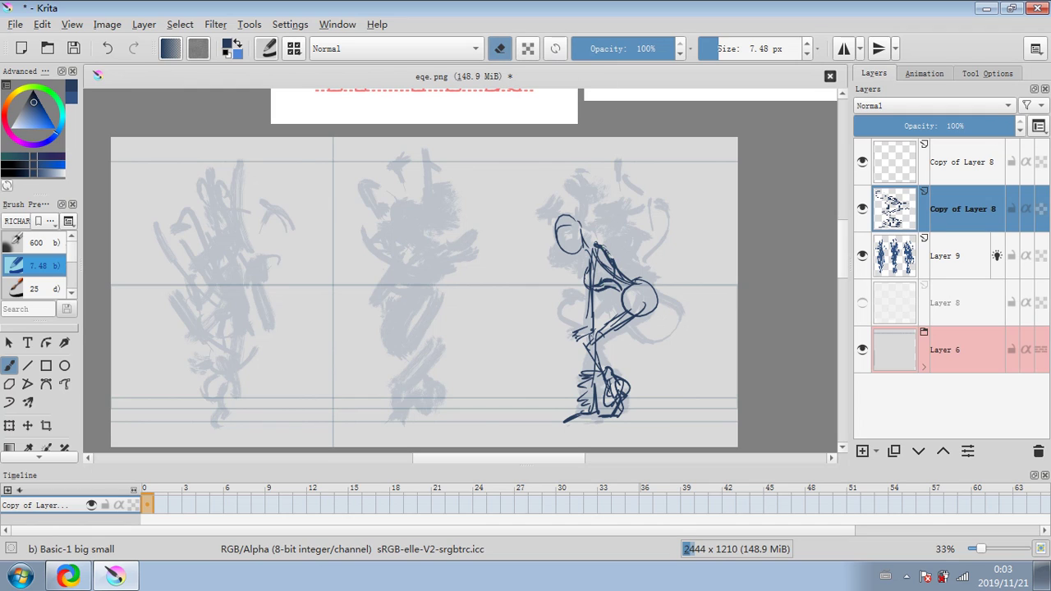
Add long hair flowing back from the bent-over figure's head, further arm lines, and simple facial features.
mouse_move(562, 222)
mouse_down()
mouse_move(638, 259)
mouse_move(649, 251)
mouse_up()
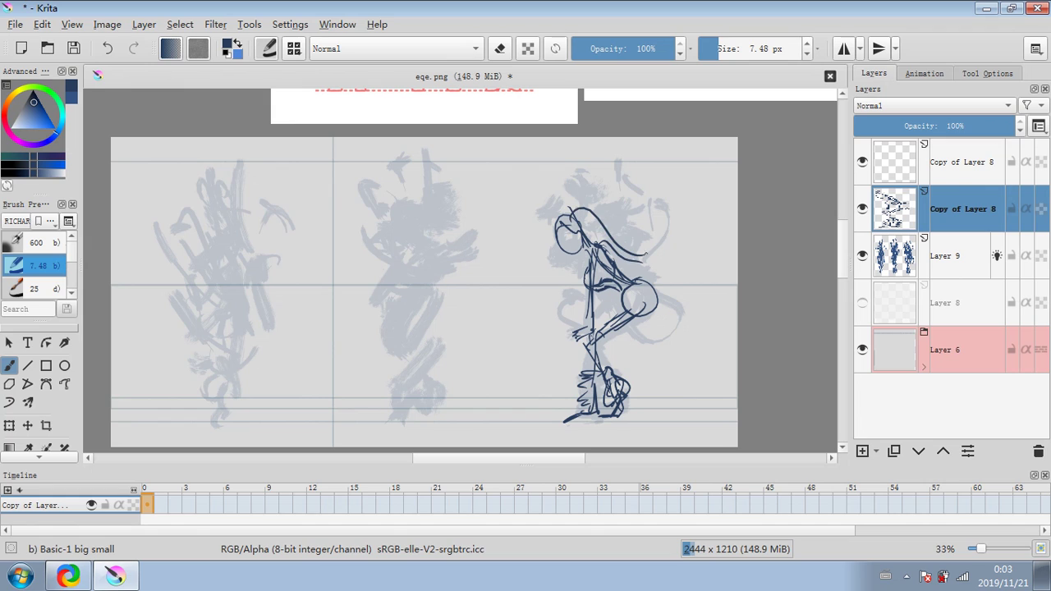
mouse_move(585, 207)
mouse_down()
mouse_move(655, 247)
mouse_move(586, 208)
mouse_up()
drag(556, 208, 568, 222)
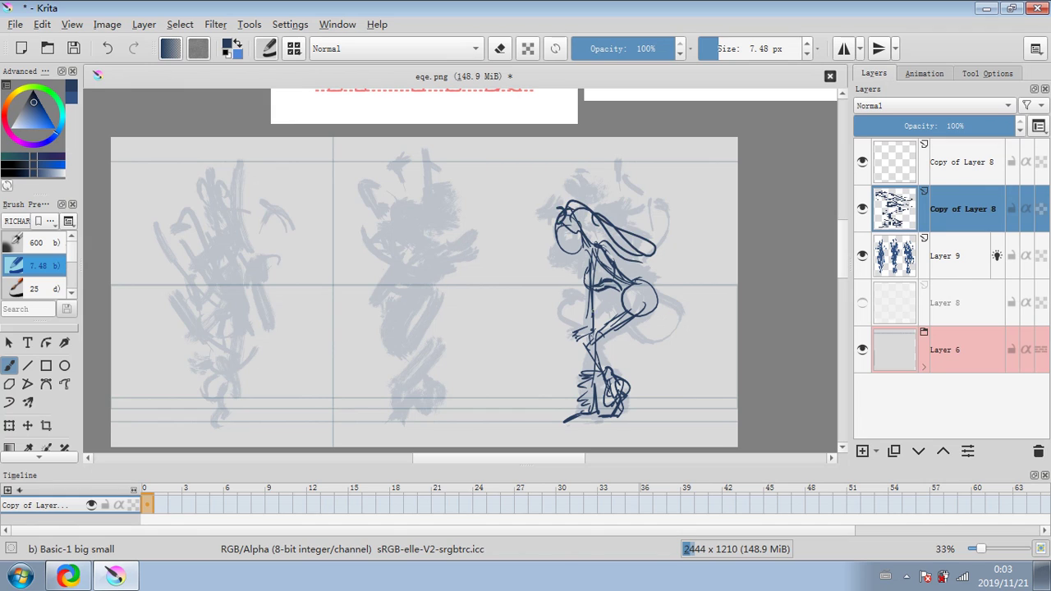
drag(598, 287, 596, 338)
drag(559, 241, 566, 251)
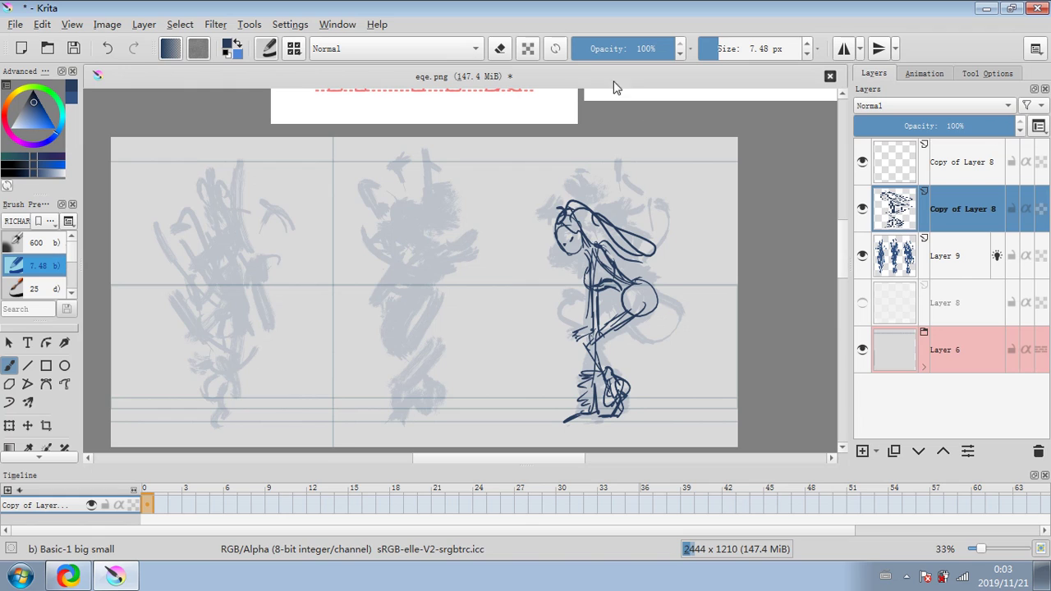
Erase overlapping lines at the bent-over figure's hip, thigh and arm, and draw a further contour down the leg.
click(499, 48)
drag(622, 304, 624, 287)
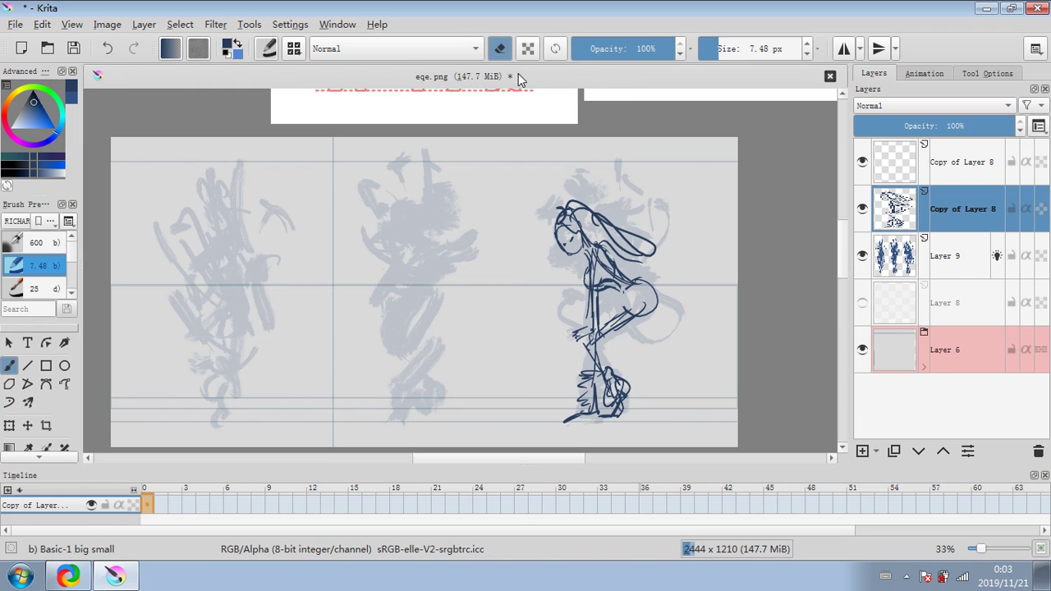
click(499, 47)
mouse_move(602, 322)
mouse_down()
mouse_move(630, 292)
mouse_move(623, 300)
mouse_move(651, 298)
mouse_move(603, 340)
mouse_move(605, 374)
mouse_up()
click(499, 47)
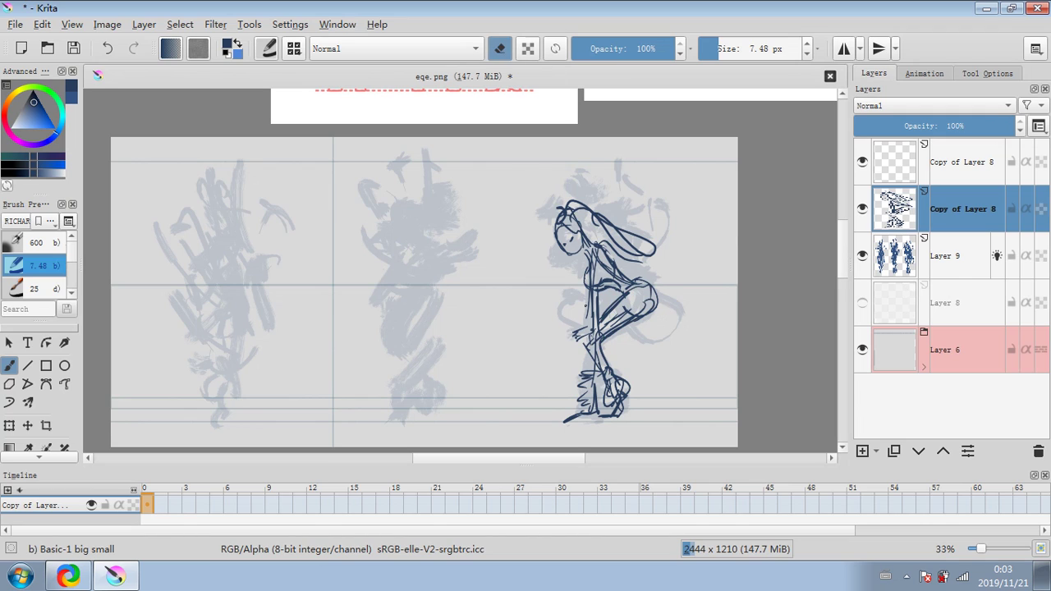
mouse_move(630, 310)
mouse_down()
mouse_move(606, 328)
mouse_move(629, 318)
mouse_up()
mouse_move(601, 281)
mouse_down()
mouse_move(621, 285)
mouse_move(596, 267)
mouse_move(591, 318)
mouse_move(594, 248)
mouse_up()
key(e)
Strengthen the bent-over figure's buttocks and hair strands, and sketch a box-shaped seat beneath the hips.
mouse_move(653, 282)
mouse_down()
mouse_move(620, 317)
mouse_move(629, 298)
mouse_move(611, 288)
mouse_up()
mouse_move(642, 319)
mouse_down()
mouse_move(685, 316)
mouse_move(622, 388)
mouse_move(693, 312)
mouse_move(688, 409)
mouse_move(632, 405)
mouse_up()
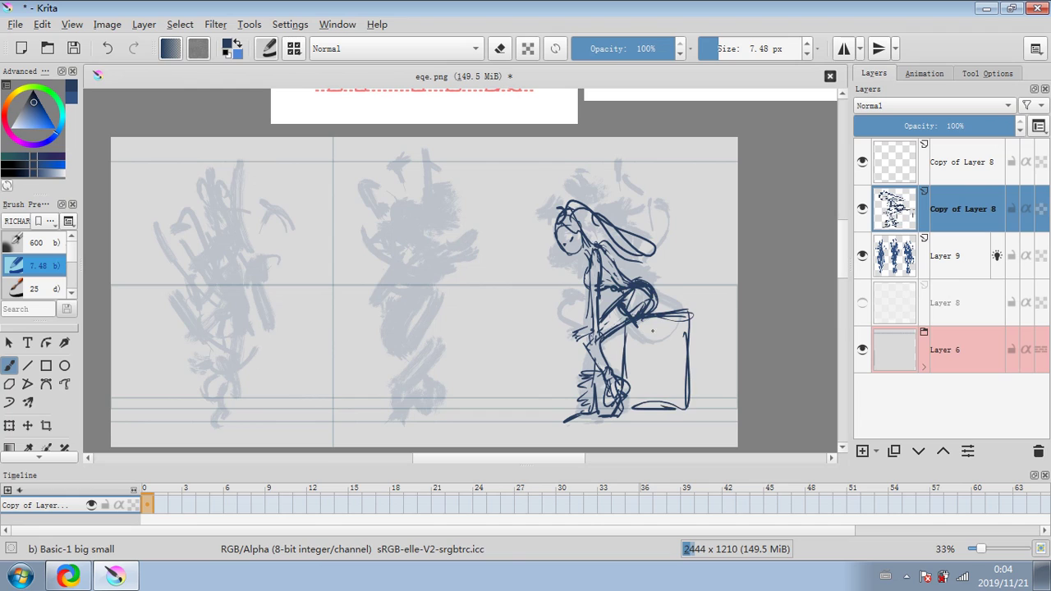
drag(572, 221, 642, 251)
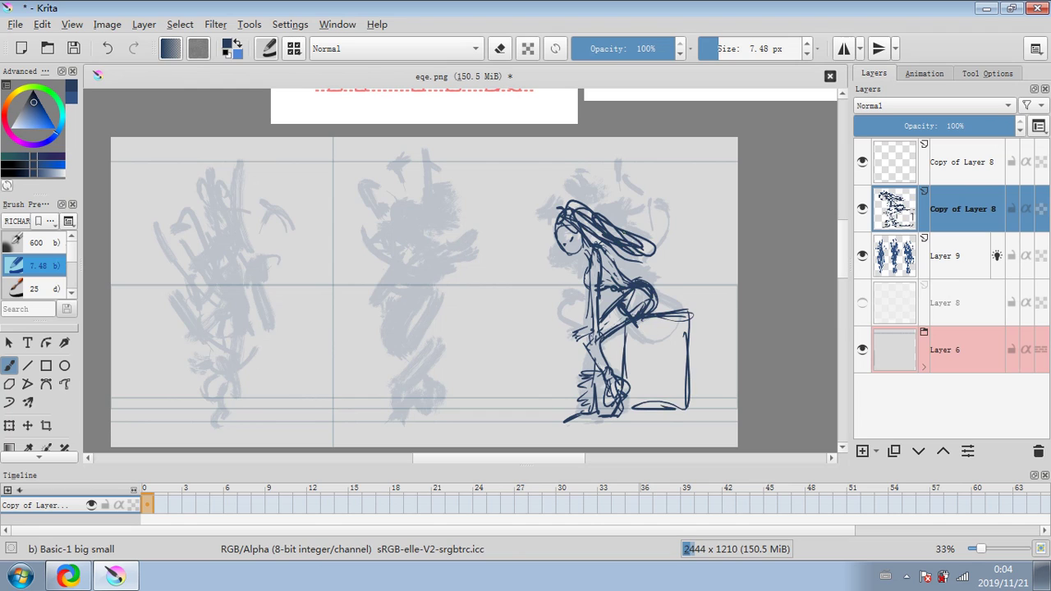
Delete the layer holding the bent-over figure and duplicate the remaining empty Copy of Layer 8 twice.
click(1037, 452)
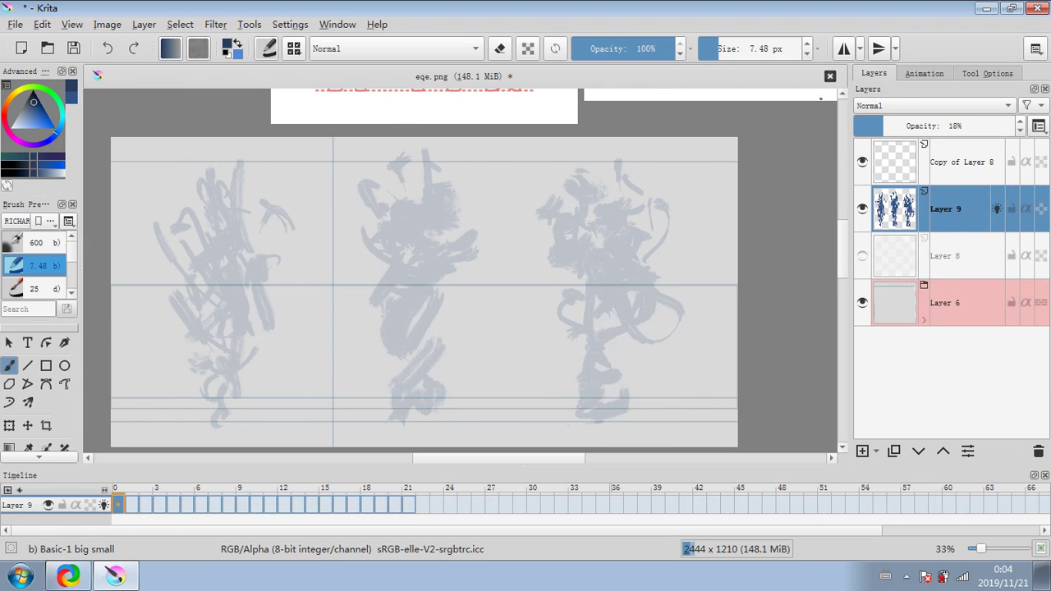
click(950, 163)
click(894, 451)
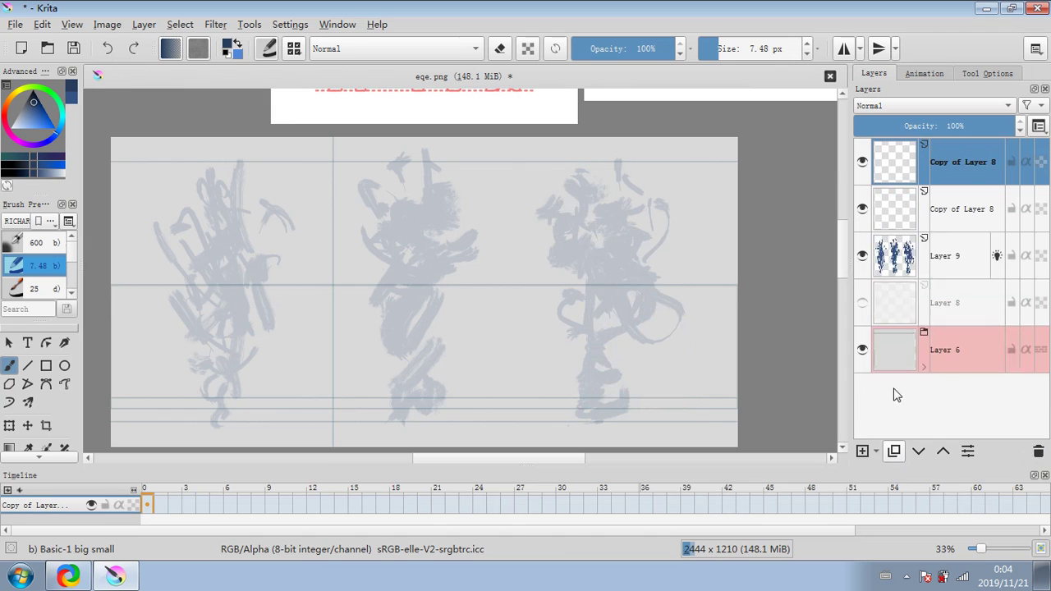
click(894, 451)
On the lowest Copy of Layer 8 at 52% opacity, sketch a head with two hair tufts over the right scribble, finishing with a 12.67 px brush.
click(964, 260)
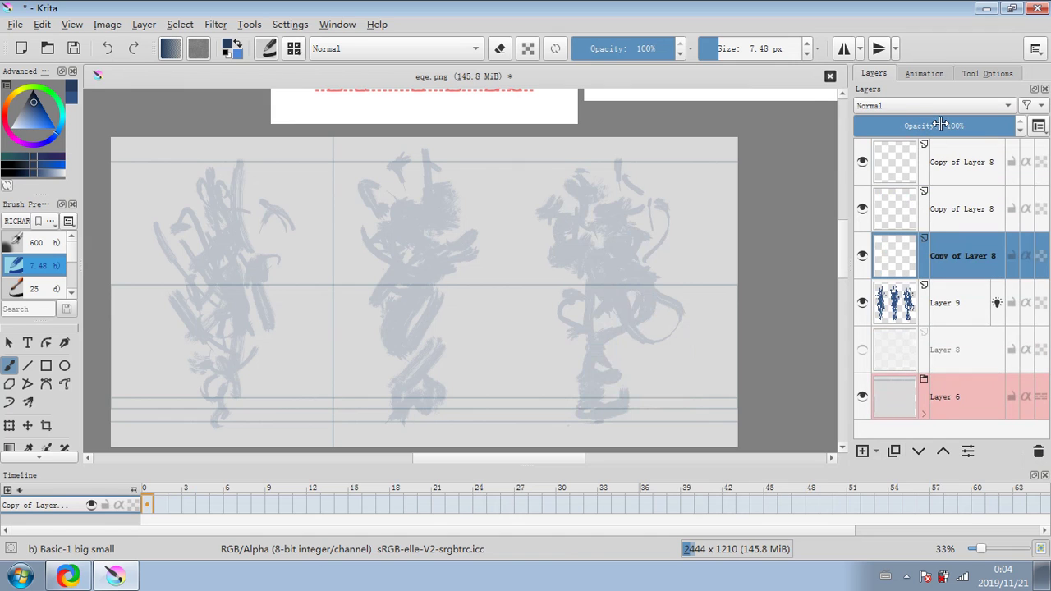
click(941, 127)
click(716, 47)
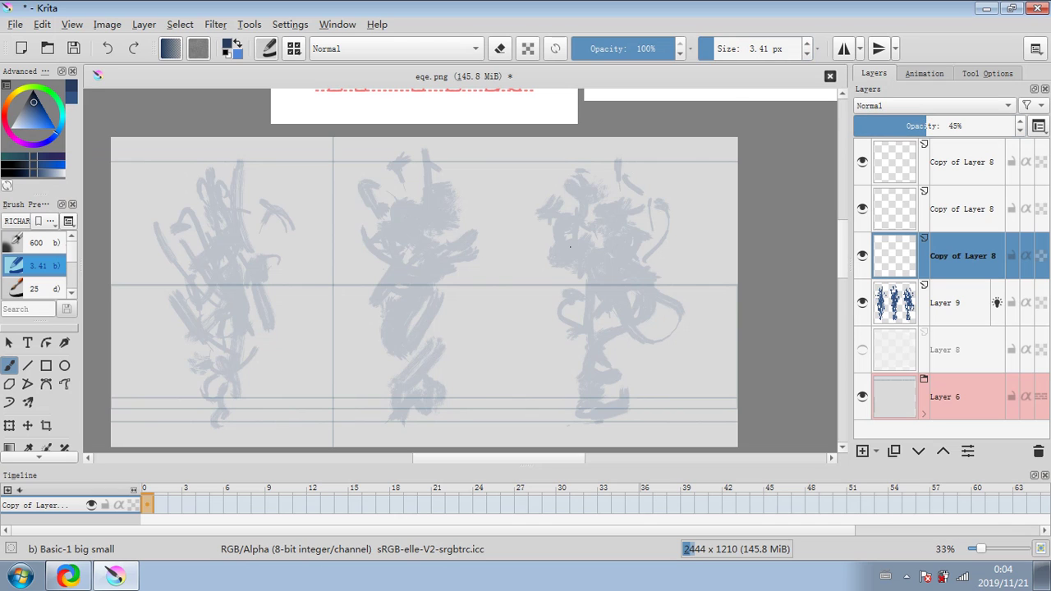
mouse_move(561, 228)
mouse_down()
mouse_move(539, 215)
mouse_move(552, 208)
mouse_up()
click(937, 126)
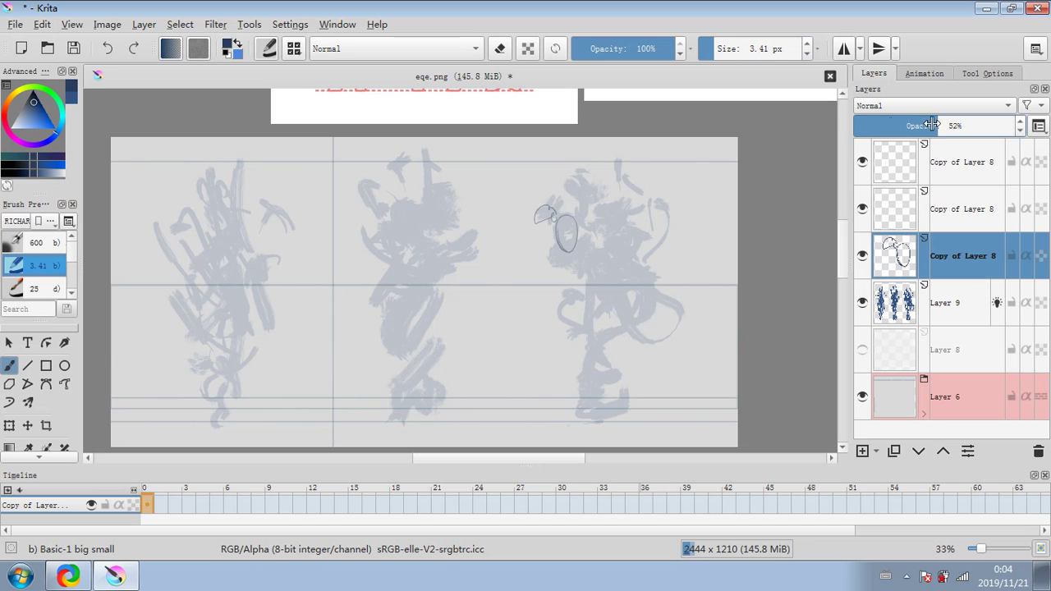
click(722, 49)
mouse_move(535, 214)
mouse_down()
mouse_move(607, 210)
mouse_move(565, 252)
mouse_move(566, 229)
mouse_up()
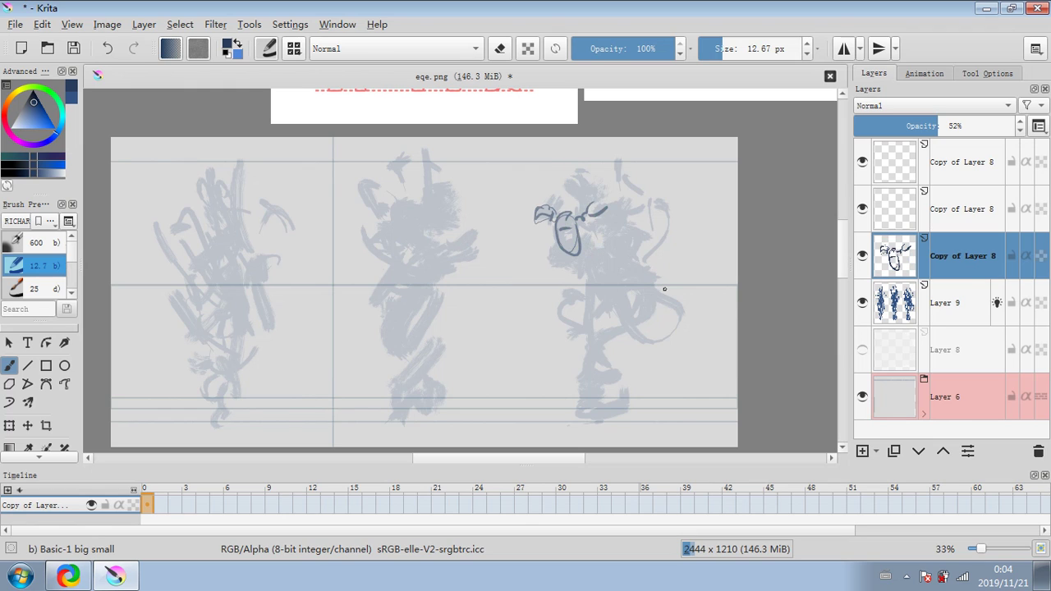
Sketch the leaning figure's long near arm from shoulder to hand and the front contour of the chest.
mouse_move(594, 241)
mouse_down()
mouse_move(591, 255)
mouse_move(592, 245)
mouse_move(618, 300)
mouse_up()
drag(602, 247, 631, 329)
drag(620, 284, 646, 332)
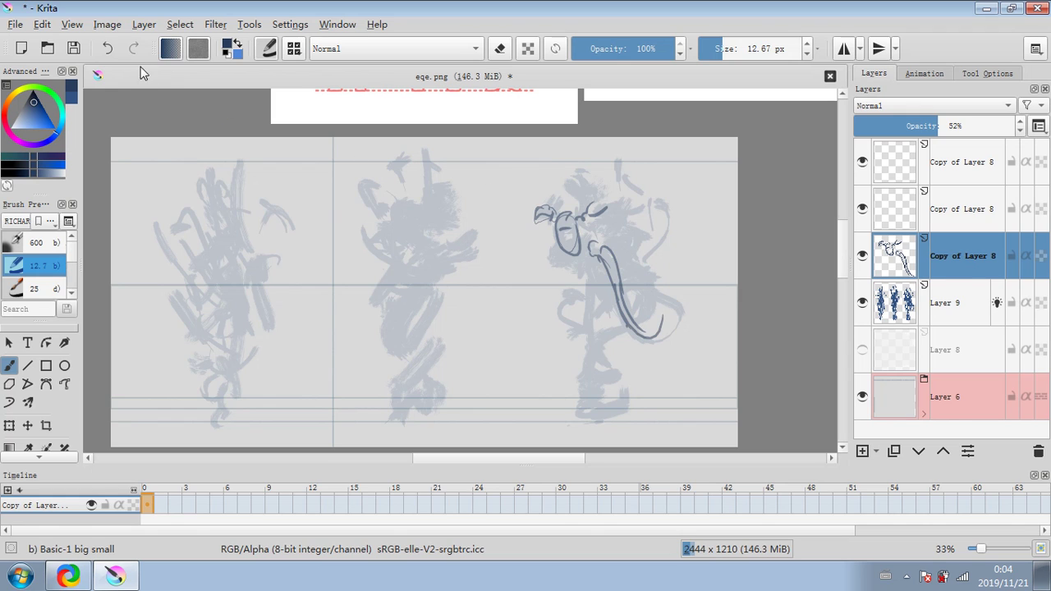
click(108, 48)
drag(622, 327, 645, 326)
drag(576, 259, 595, 283)
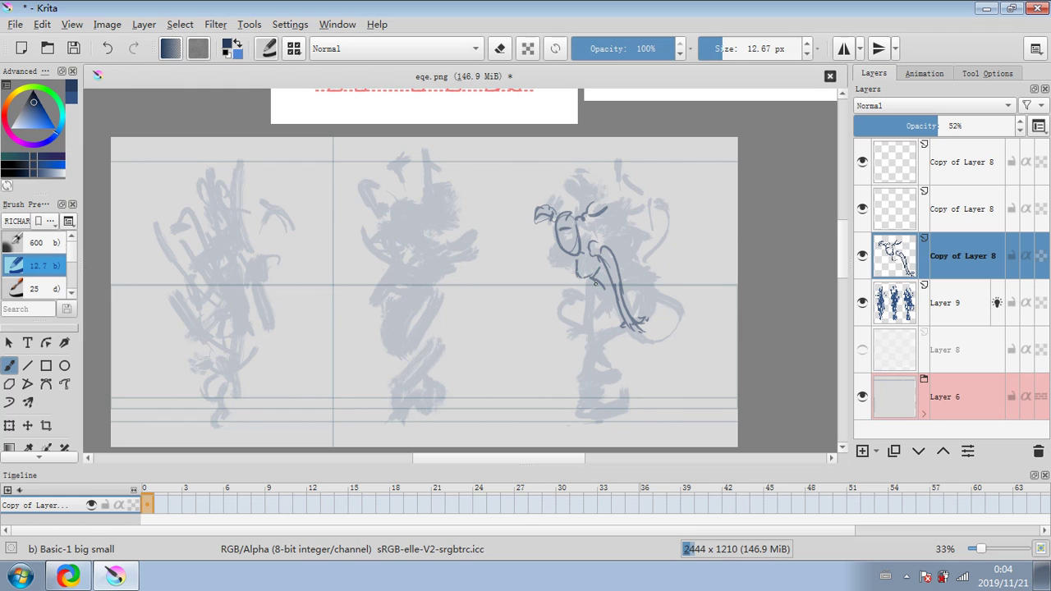
Sketch the leaning figure's waist and hips with a flared skirt edge, and the second arm with its hand.
drag(583, 247, 593, 243)
mouse_move(588, 283)
mouse_down()
mouse_move(587, 320)
mouse_move(573, 329)
mouse_move(585, 333)
mouse_move(616, 297)
mouse_up()
mouse_move(615, 259)
mouse_down()
mouse_move(669, 294)
mouse_move(605, 304)
mouse_move(635, 300)
mouse_up()
drag(648, 301, 664, 289)
drag(664, 286, 641, 314)
drag(626, 302, 638, 311)
drag(615, 311, 599, 308)
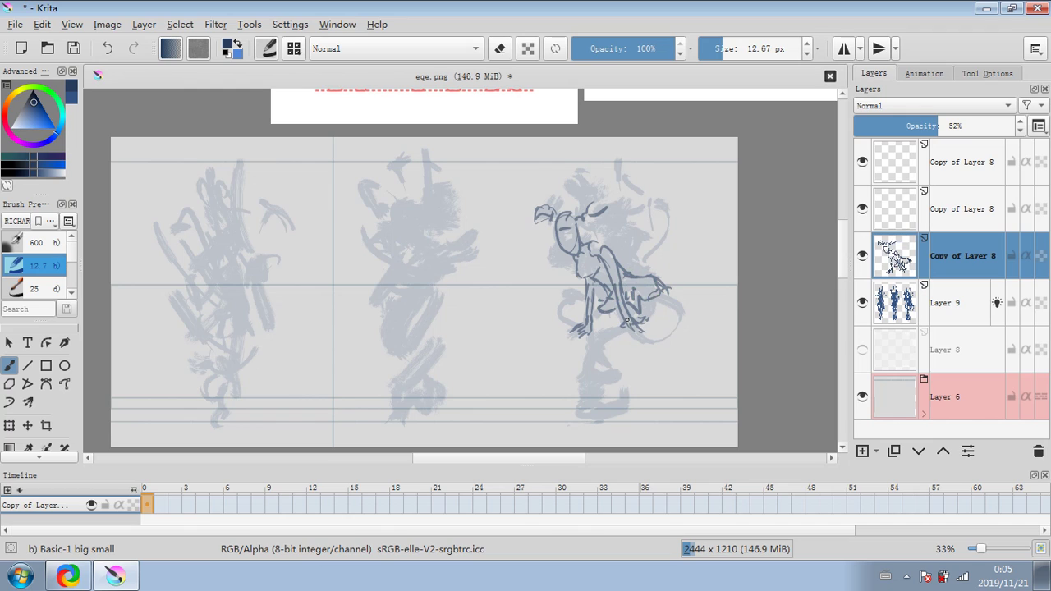
drag(619, 312, 603, 327)
drag(617, 320, 593, 331)
drag(657, 299, 644, 322)
mouse_move(593, 404)
mouse_down()
mouse_move(629, 403)
mouse_move(617, 422)
mouse_up()
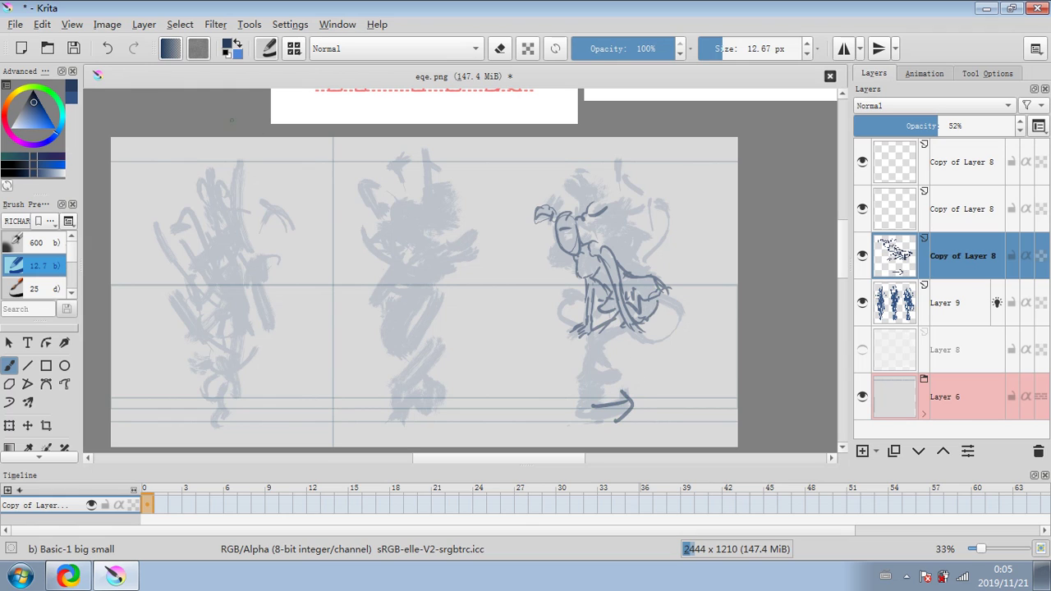
click(107, 48)
click(108, 48)
Sketch the leaning figure's supporting leg down to the foot and the other leg bent out backwards.
mouse_move(609, 323)
mouse_down()
mouse_move(588, 351)
mouse_move(599, 350)
mouse_move(604, 413)
mouse_up()
mouse_move(601, 378)
mouse_down()
mouse_move(606, 419)
mouse_move(597, 421)
mouse_up()
drag(606, 316, 603, 320)
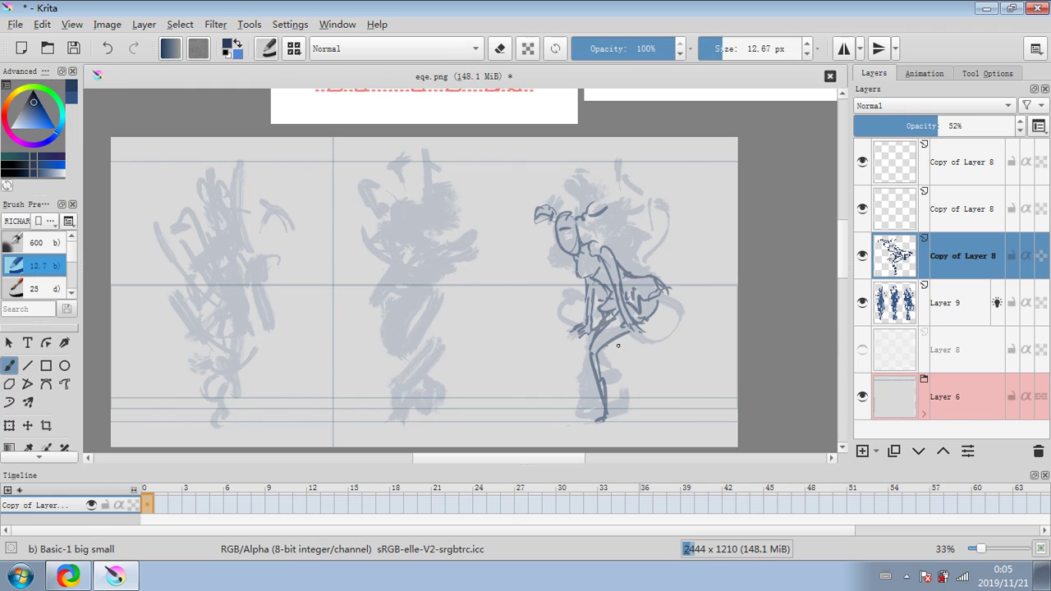
mouse_move(605, 345)
mouse_down()
mouse_move(619, 374)
mouse_move(671, 401)
mouse_up()
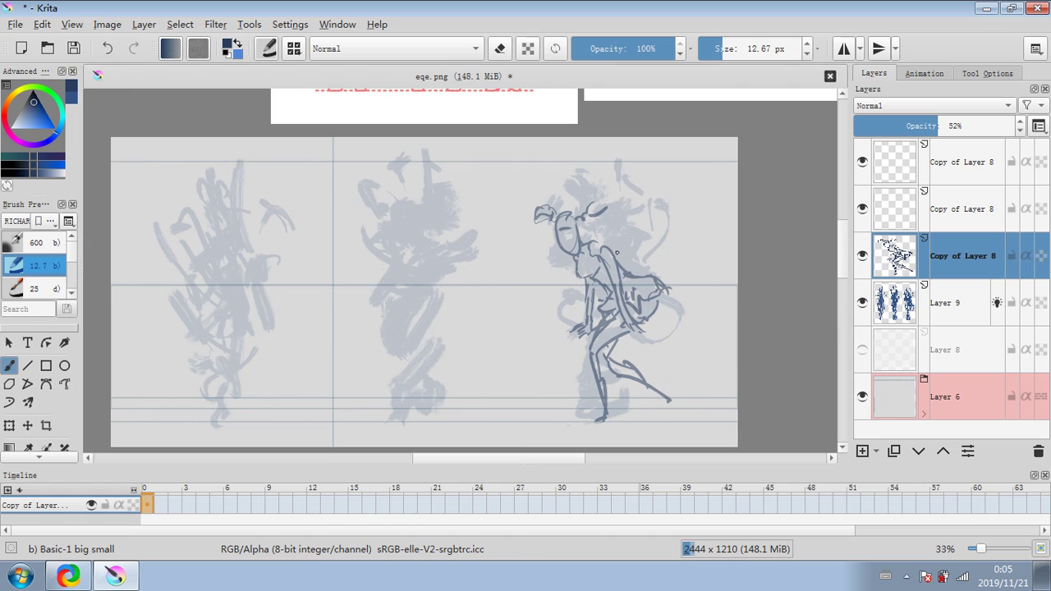
Delete the layer holding the leaning figure and add a new empty layer directly above Layer 9.
drag(945, 125, 1000, 126)
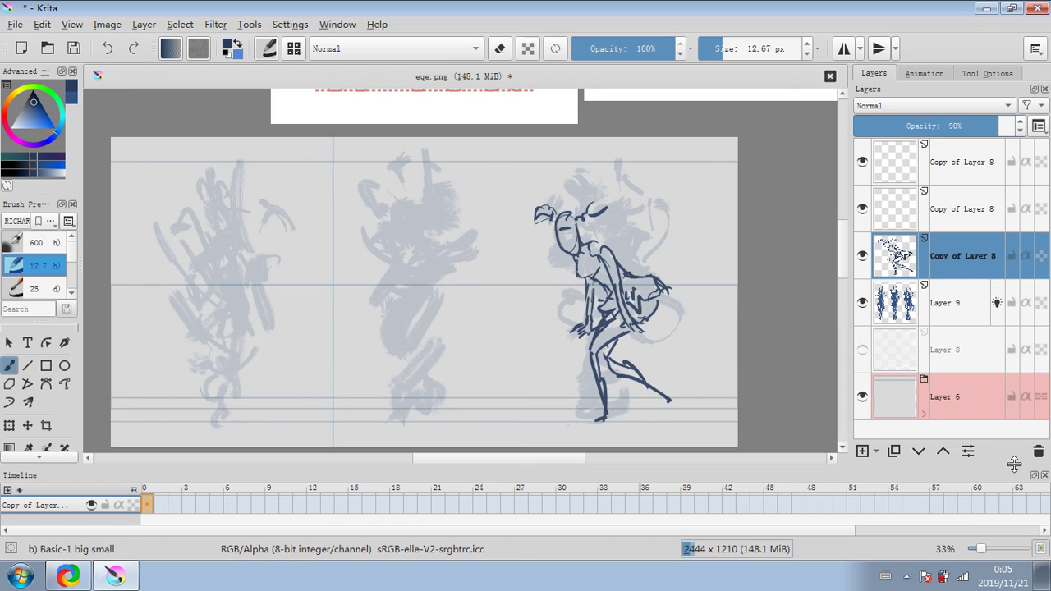
click(1038, 451)
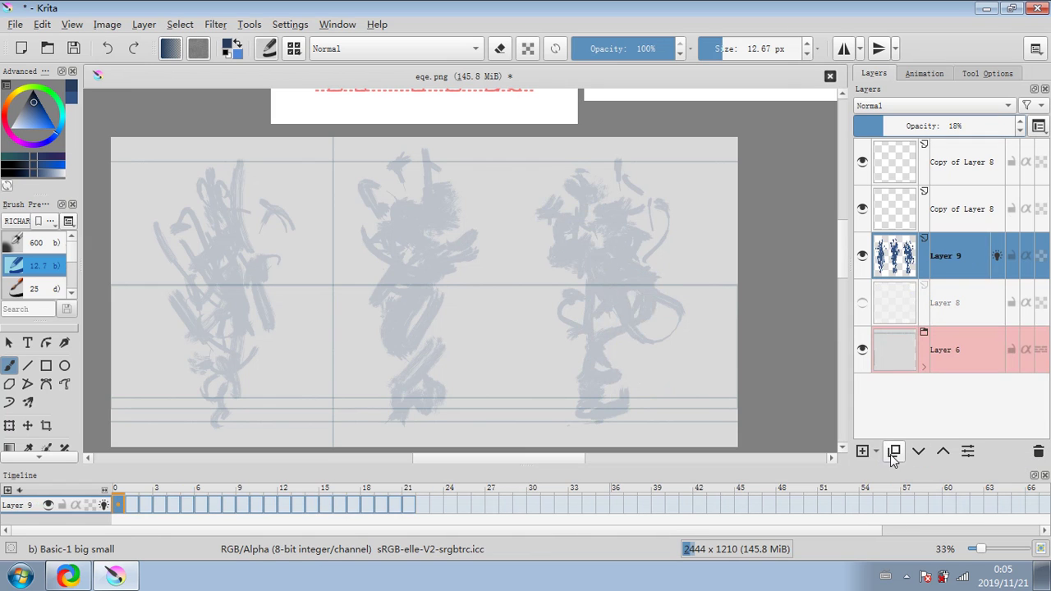
click(892, 456)
click(1038, 452)
click(862, 451)
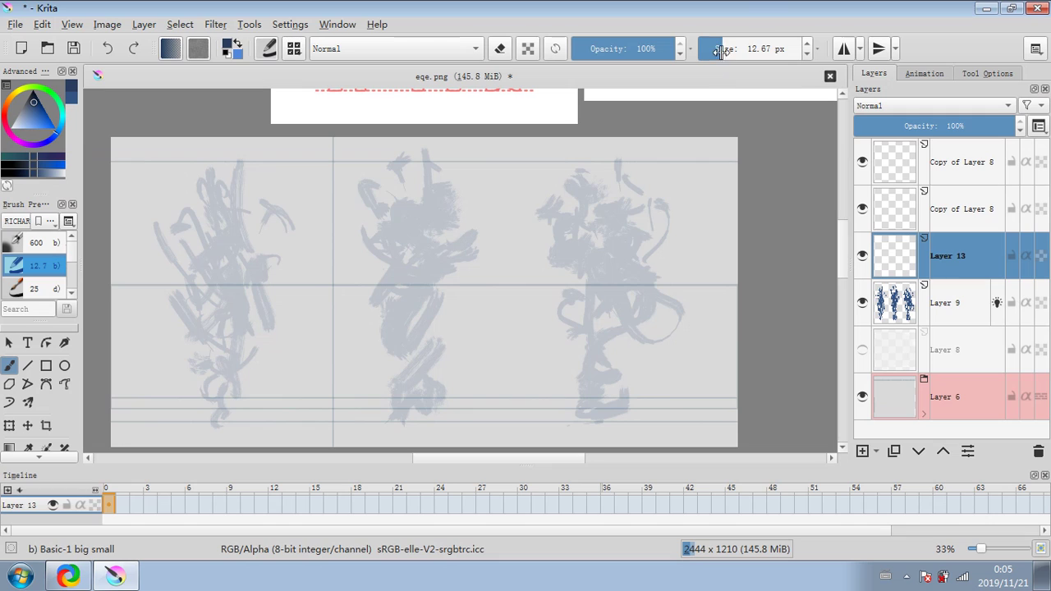
With a 6.65 px brush, sketch an oval head, a bean-shaped bent torso and two single-line legs over the right scribble.
drag(719, 51, 716, 51)
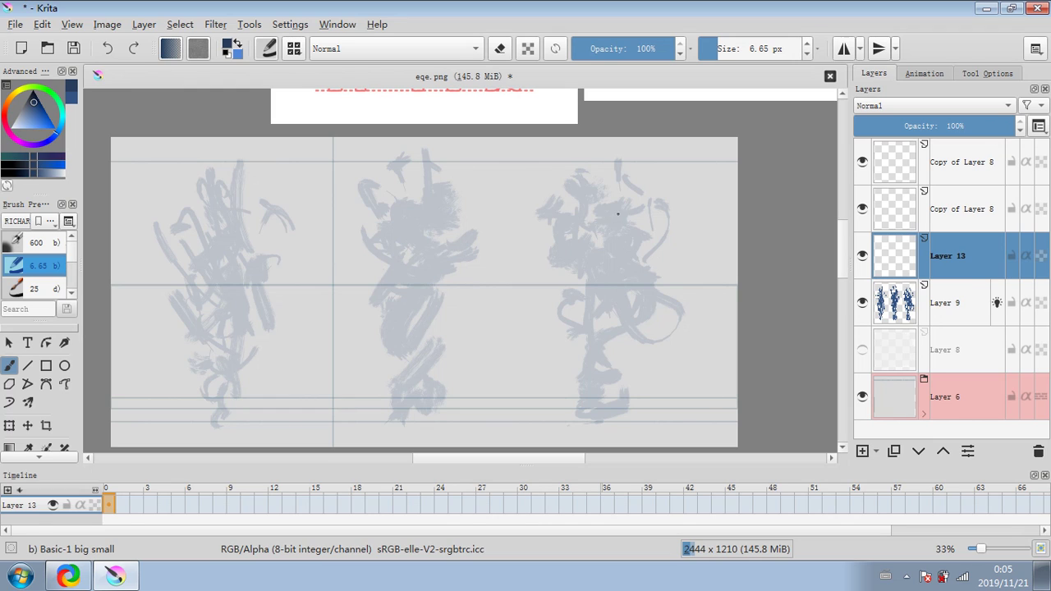
mouse_move(569, 240)
mouse_down()
mouse_move(568, 210)
mouse_move(580, 248)
mouse_move(572, 245)
mouse_move(588, 234)
mouse_move(641, 273)
mouse_up()
mouse_move(570, 251)
mouse_down()
mouse_move(637, 319)
mouse_move(657, 288)
mouse_move(602, 335)
mouse_move(594, 405)
mouse_move(574, 424)
mouse_up()
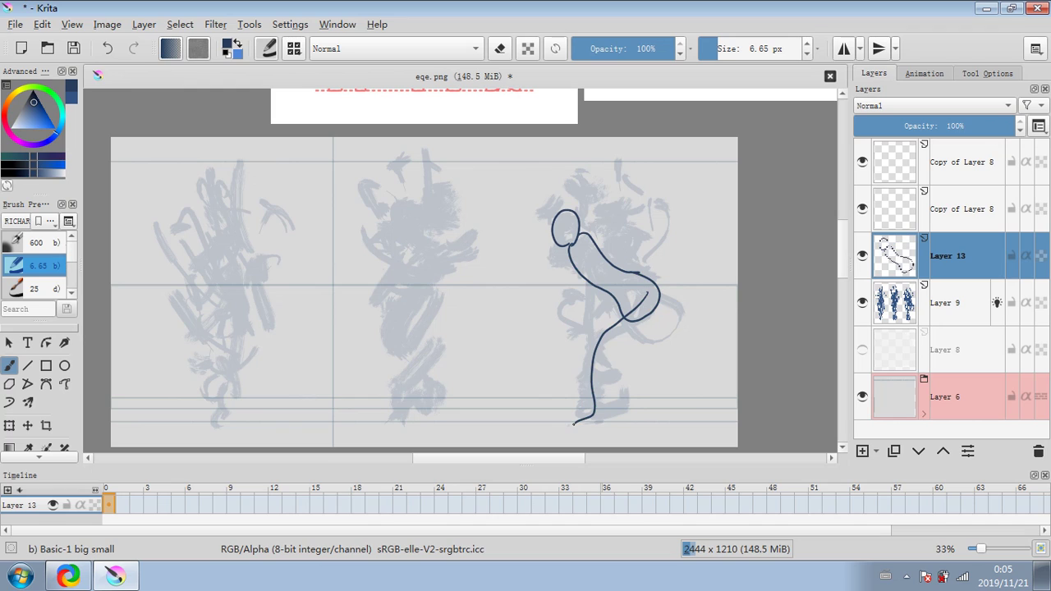
key(ctrl+z)
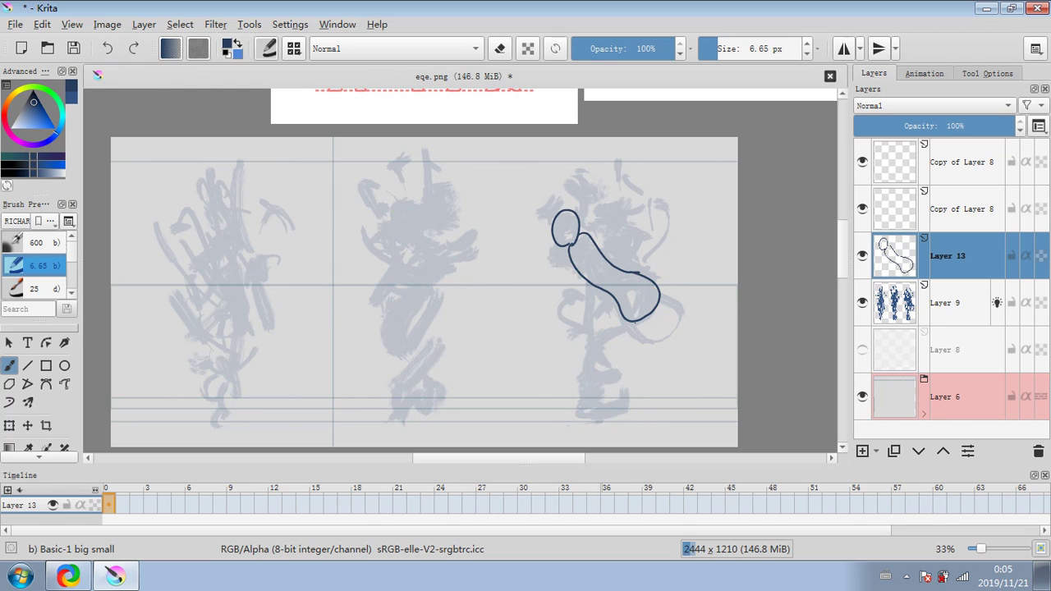
mouse_move(643, 307)
mouse_down()
mouse_move(621, 323)
mouse_move(596, 399)
mouse_move(577, 422)
mouse_up()
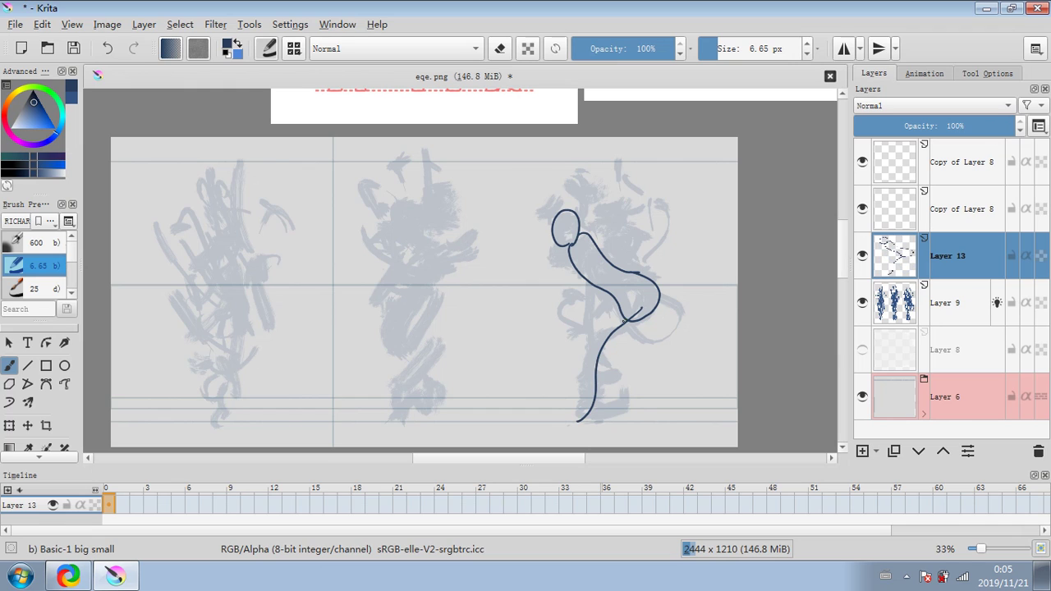
mouse_move(641, 310)
mouse_down()
mouse_move(627, 321)
mouse_move(606, 381)
mouse_up()
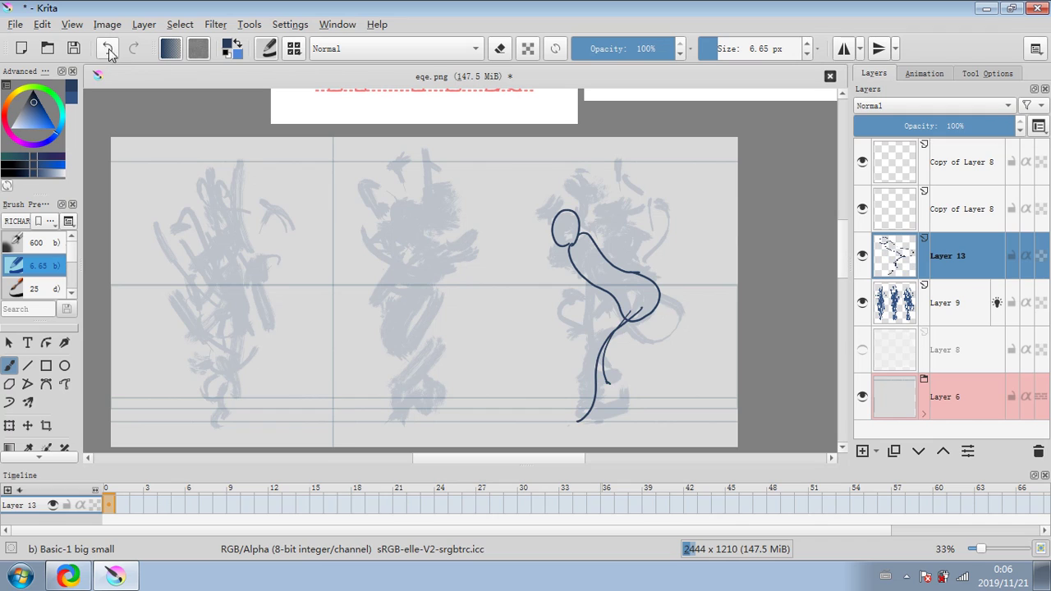
key(ctrl+z)
mouse_move(634, 310)
mouse_down()
mouse_move(610, 363)
mouse_move(639, 382)
mouse_move(640, 410)
mouse_up()
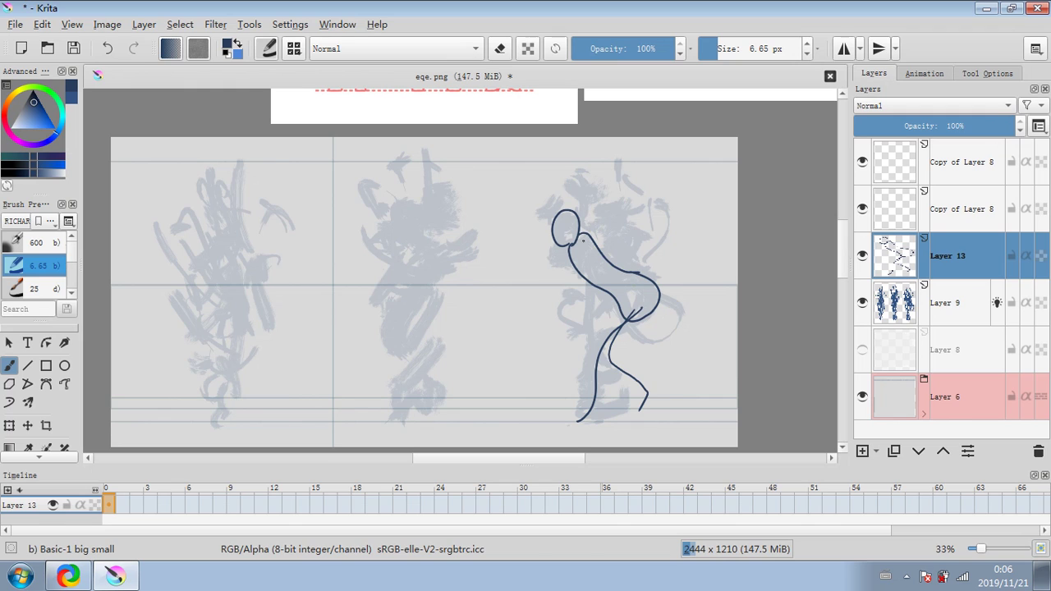
Add two single-line arms to the stick figure, and a face cross and two curved hair lines on its head.
mouse_move(585, 240)
mouse_down()
mouse_move(641, 317)
mouse_move(675, 330)
mouse_move(572, 347)
mouse_up()
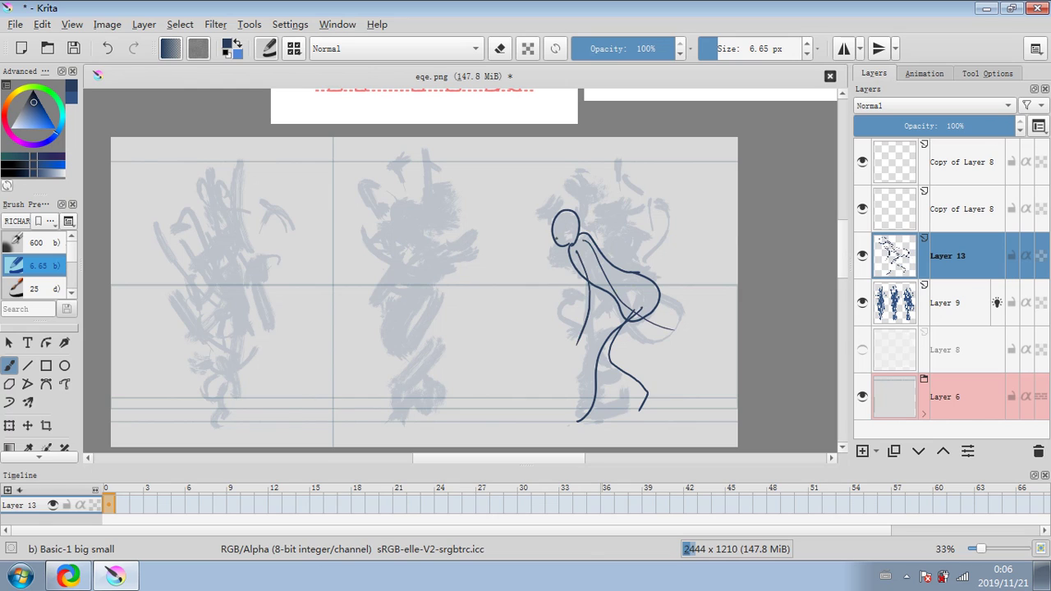
mouse_move(555, 240)
mouse_down()
mouse_move(577, 229)
mouse_move(572, 246)
mouse_move(525, 245)
mouse_up()
drag(575, 214, 594, 202)
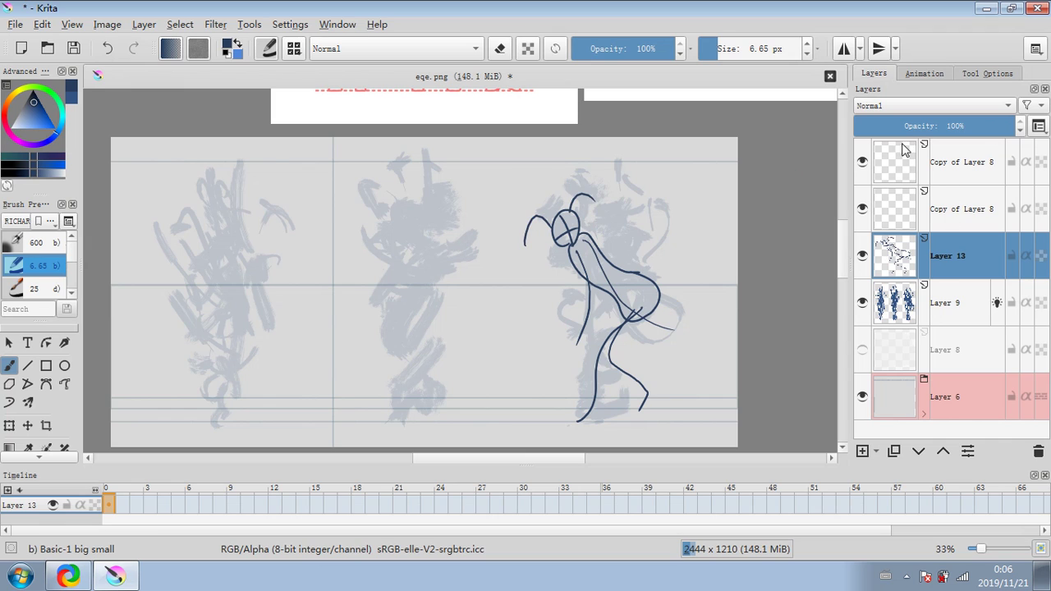
Hide Layer 9 and fade Layer 13 to a faint guide beneath the active lower Copy of Layer 8.
click(861, 304)
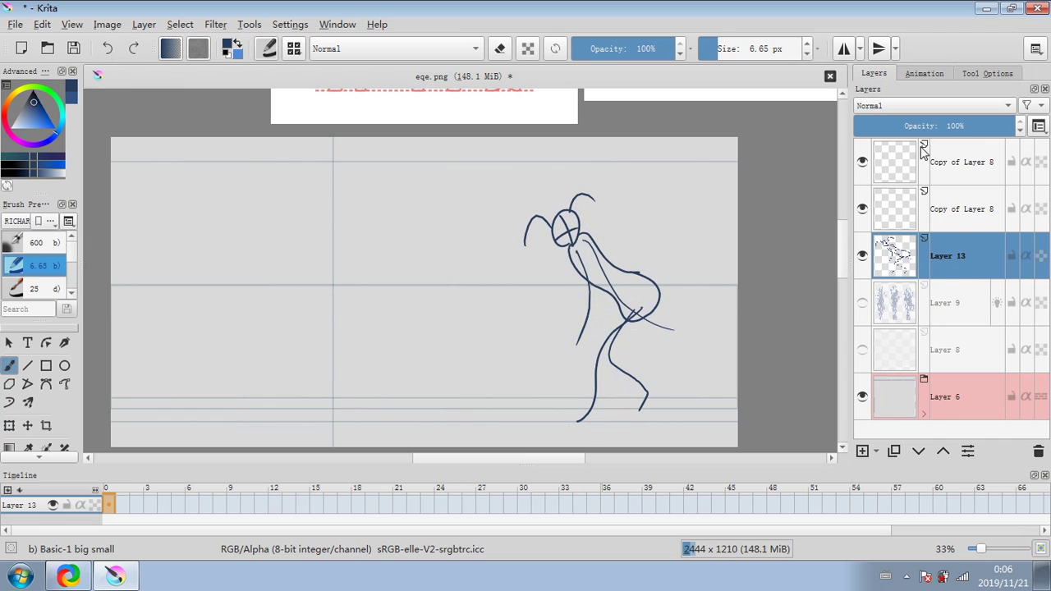
click(887, 125)
click(901, 216)
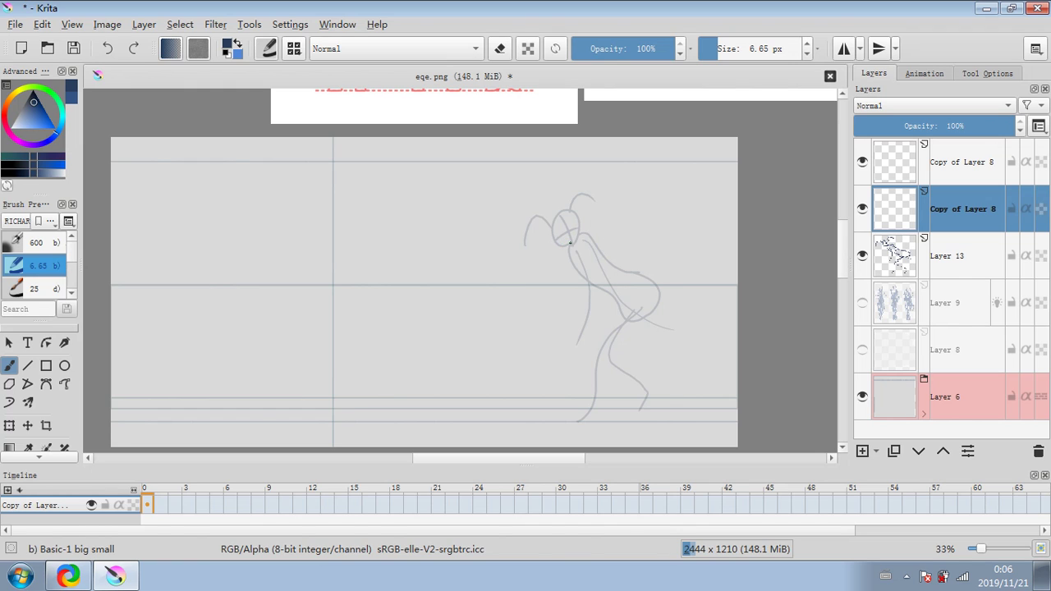
Draw the construction head with its face cross over the faint guide, and add the upper chest with both arm lines.
mouse_move(569, 245)
mouse_down()
mouse_move(550, 224)
mouse_move(574, 220)
mouse_move(571, 246)
mouse_up()
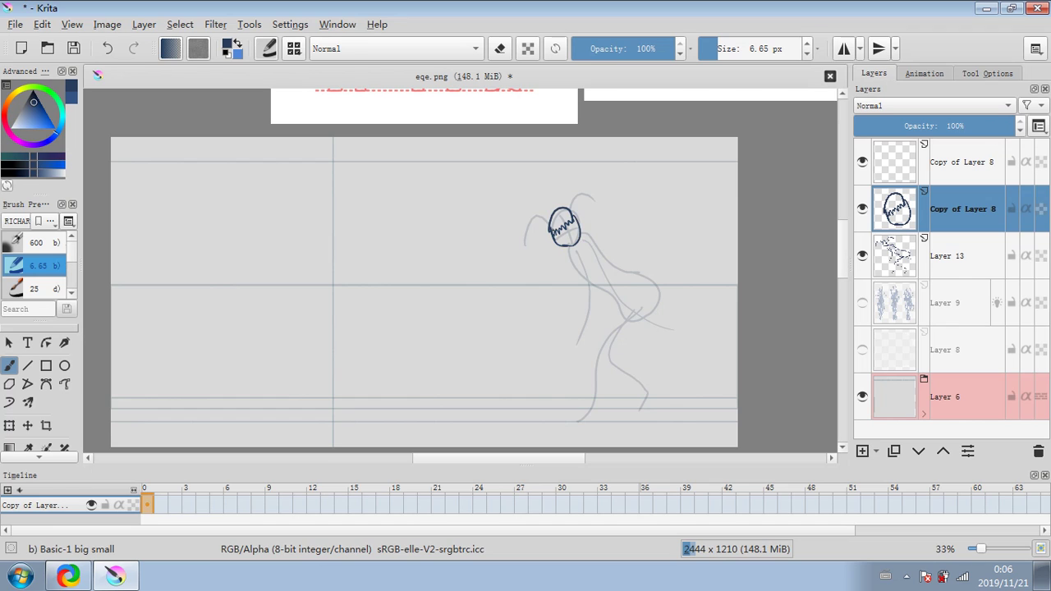
click(116, 46)
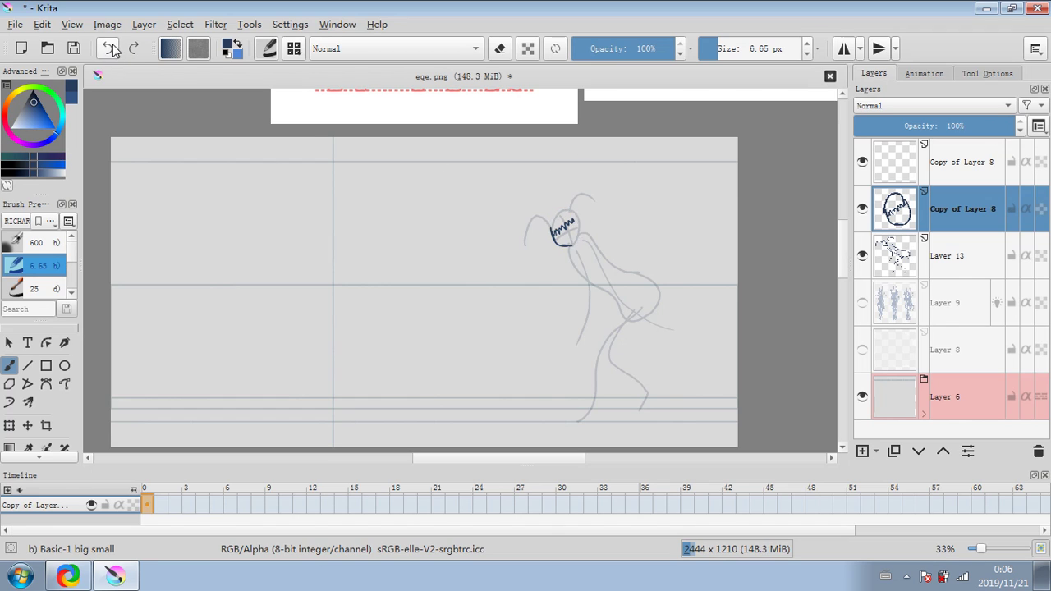
click(116, 47)
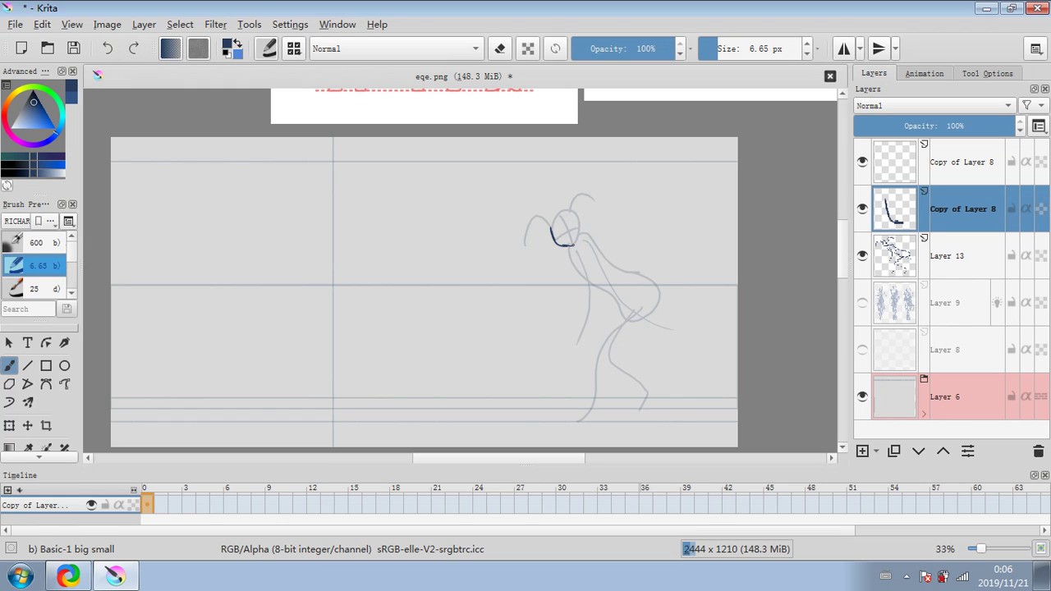
mouse_move(579, 226)
mouse_down()
mouse_move(575, 247)
mouse_move(555, 214)
mouse_move(579, 223)
mouse_move(560, 208)
mouse_move(576, 218)
mouse_move(577, 241)
mouse_move(559, 239)
mouse_move(573, 268)
mouse_move(591, 269)
mouse_move(598, 243)
mouse_move(581, 248)
mouse_move(577, 271)
mouse_move(614, 281)
mouse_move(663, 319)
mouse_up()
drag(587, 261, 582, 343)
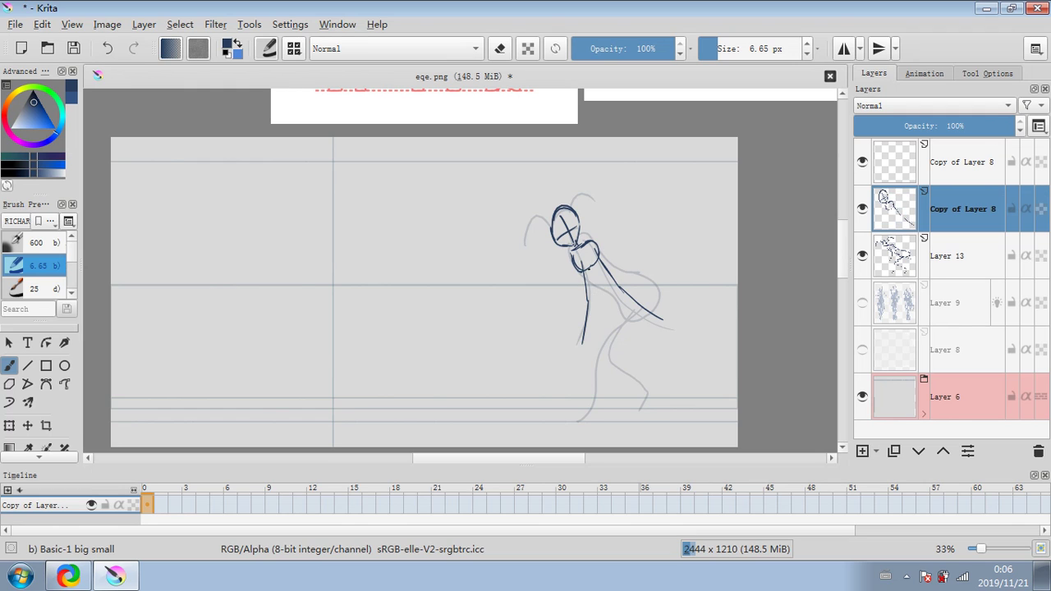
Sketch the inner chest contours and the torso lines running from the shoulder towards the hip.
mouse_move(578, 264)
mouse_down()
mouse_move(597, 250)
mouse_move(578, 261)
mouse_up()
mouse_move(598, 244)
mouse_down()
mouse_move(601, 279)
mouse_move(632, 316)
mouse_up()
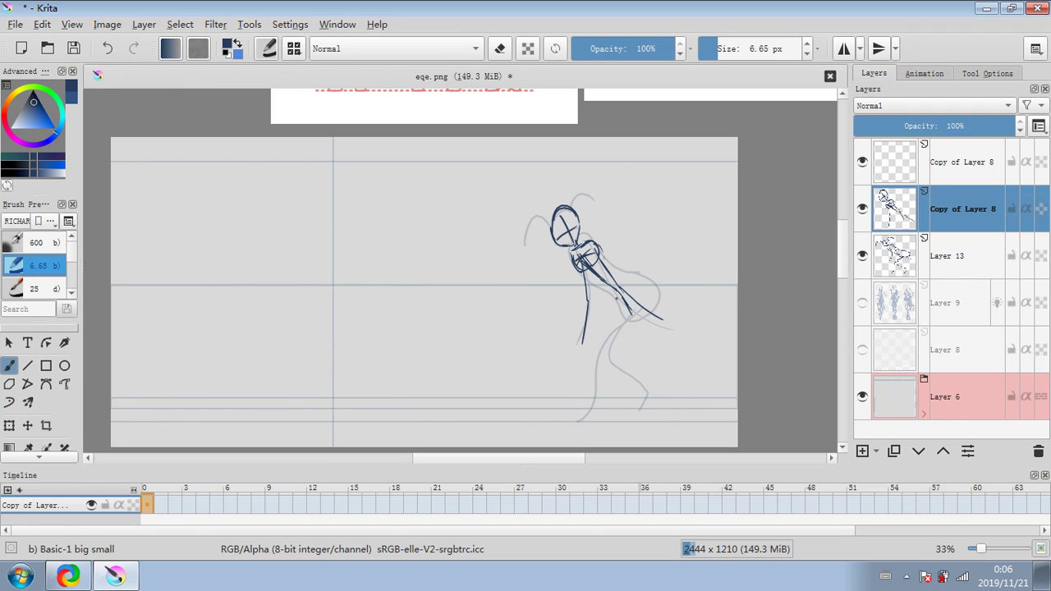
mouse_move(629, 276)
mouse_down()
mouse_move(621, 303)
mouse_move(626, 286)
mouse_move(616, 284)
mouse_up()
mouse_move(599, 245)
mouse_down()
mouse_move(626, 275)
mouse_move(578, 271)
mouse_move(575, 281)
mouse_move(602, 274)
mouse_move(577, 277)
mouse_move(581, 246)
mouse_up()
Erase overlapping strokes around the shoulder, torso and arm, and redraw the contour from the shoulder down the near arm.
key(e)
drag(593, 242, 579, 247)
key(e)
mouse_move(584, 240)
mouse_down()
mouse_move(574, 258)
mouse_move(623, 273)
mouse_move(620, 307)
mouse_move(620, 293)
mouse_up()
click(499, 49)
drag(651, 305, 638, 316)
drag(606, 276, 657, 319)
key(e)
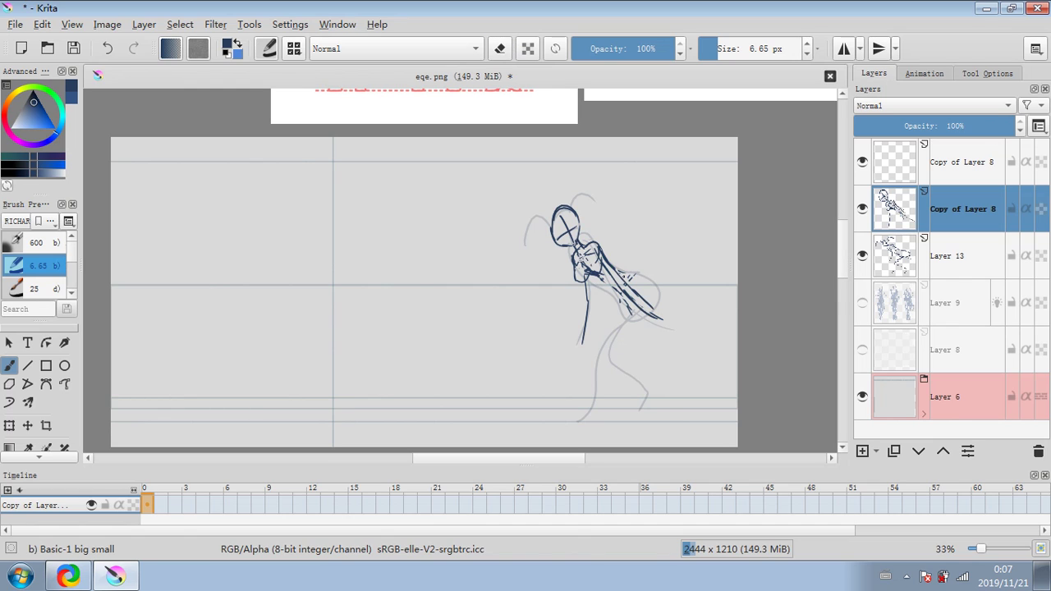
Sketch the skirt around the hips and draw the rear leg bending at the knee down to the foot.
mouse_move(589, 278)
mouse_down()
mouse_move(619, 299)
mouse_move(619, 325)
mouse_move(632, 319)
mouse_move(617, 317)
mouse_up()
mouse_move(637, 309)
mouse_down()
mouse_move(638, 321)
mouse_move(652, 275)
mouse_move(670, 291)
mouse_move(624, 357)
mouse_move(646, 365)
mouse_move(612, 363)
mouse_move(652, 411)
mouse_move(650, 401)
mouse_up()
mouse_move(649, 399)
mouse_down()
mouse_move(642, 420)
mouse_move(652, 419)
mouse_up()
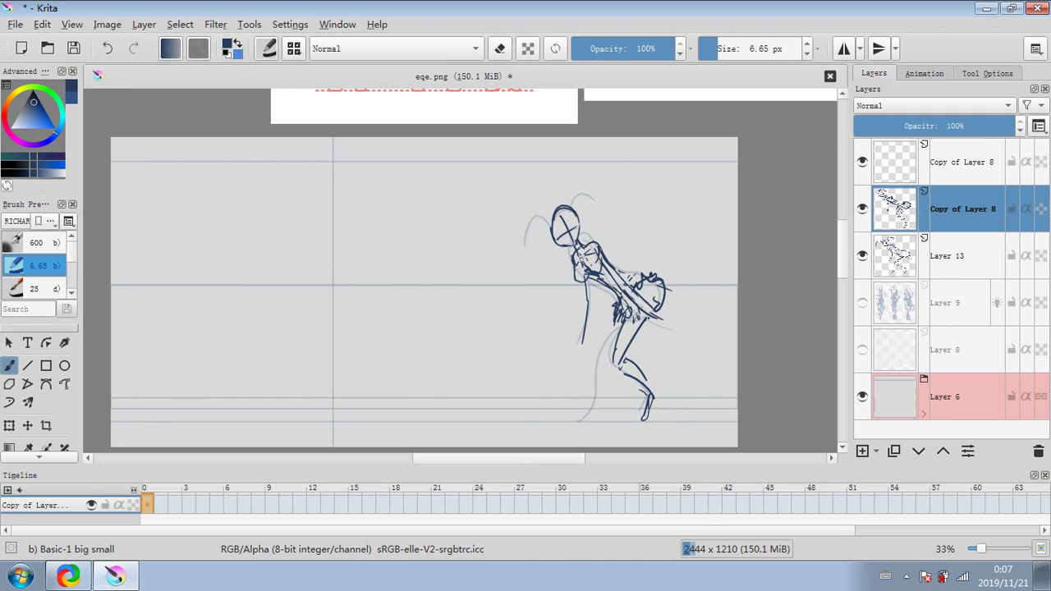
Draw the front leg from the hip to the floor along the guide, and erase stray strokes on its upper thigh.
drag(657, 312, 603, 363)
mouse_move(627, 315)
mouse_down()
mouse_move(596, 365)
mouse_move(590, 430)
mouse_up()
drag(599, 361, 575, 428)
click(499, 48)
drag(621, 328, 618, 347)
click(498, 51)
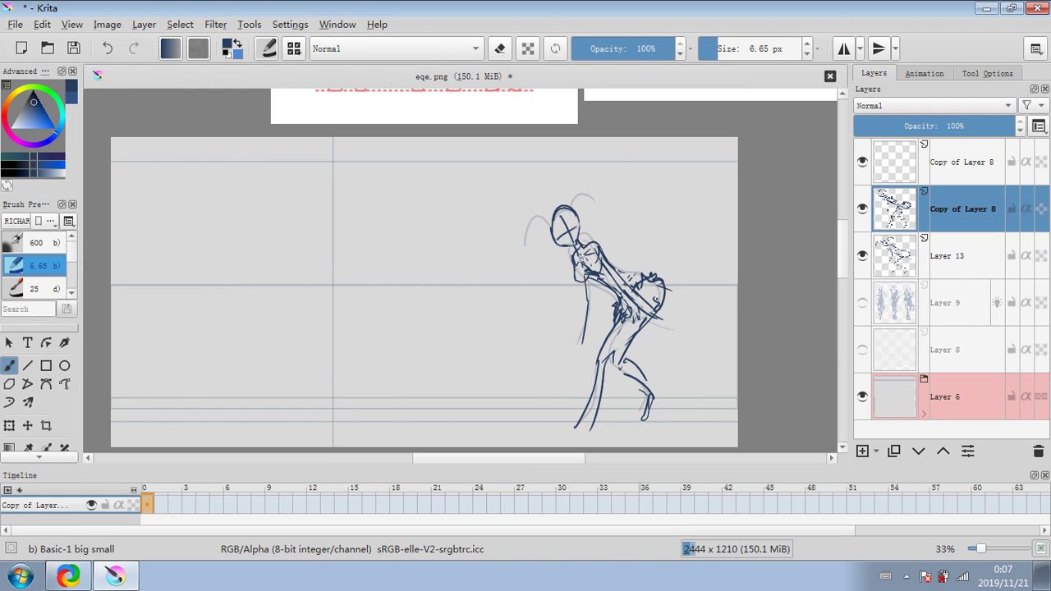
Shade the back of the skirt dark, and draw the fringe and two curved hair tails on the head.
mouse_move(652, 289)
mouse_down()
mouse_move(640, 306)
mouse_move(669, 306)
mouse_move(674, 297)
mouse_move(616, 315)
mouse_up()
mouse_move(553, 232)
mouse_down()
mouse_move(575, 212)
mouse_move(578, 222)
mouse_move(524, 238)
mouse_up()
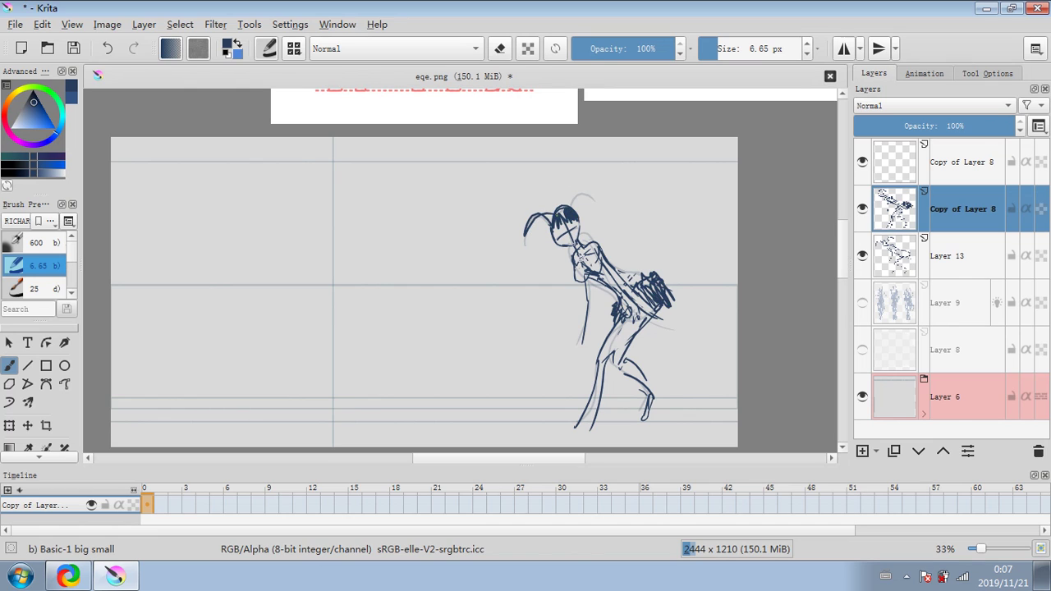
mouse_move(575, 208)
mouse_down()
mouse_move(588, 194)
mouse_move(599, 203)
mouse_up()
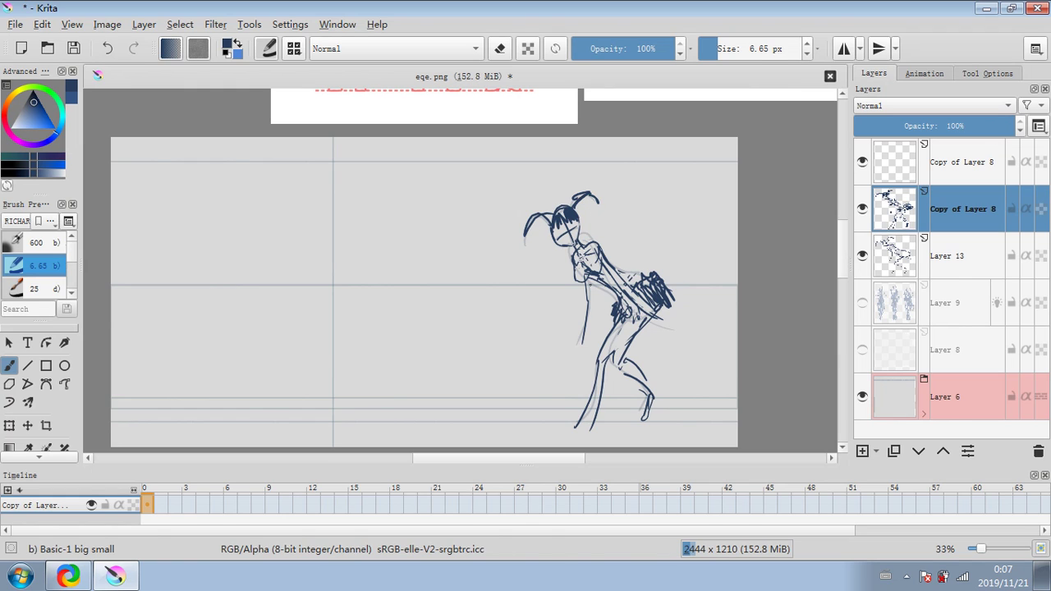
Complete the hanging arm with a hand, and outline both feet of the bent-over figure.
drag(591, 281, 579, 345)
mouse_move(622, 283)
mouse_down()
mouse_move(659, 315)
mouse_move(613, 357)
mouse_move(645, 395)
mouse_move(635, 430)
mouse_up()
mouse_move(594, 391)
mouse_down()
mouse_move(575, 438)
mouse_move(590, 431)
mouse_up()
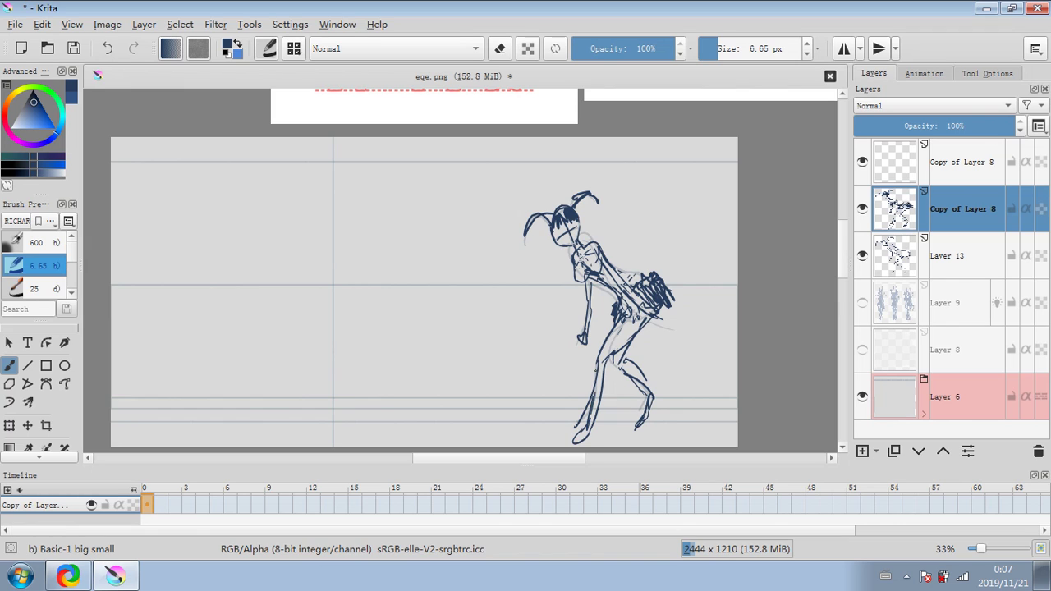
Delete the lower Copy of Layer 8 with the figure, and duplicate the remaining empty Copy of Layer 8 twice.
click(1038, 451)
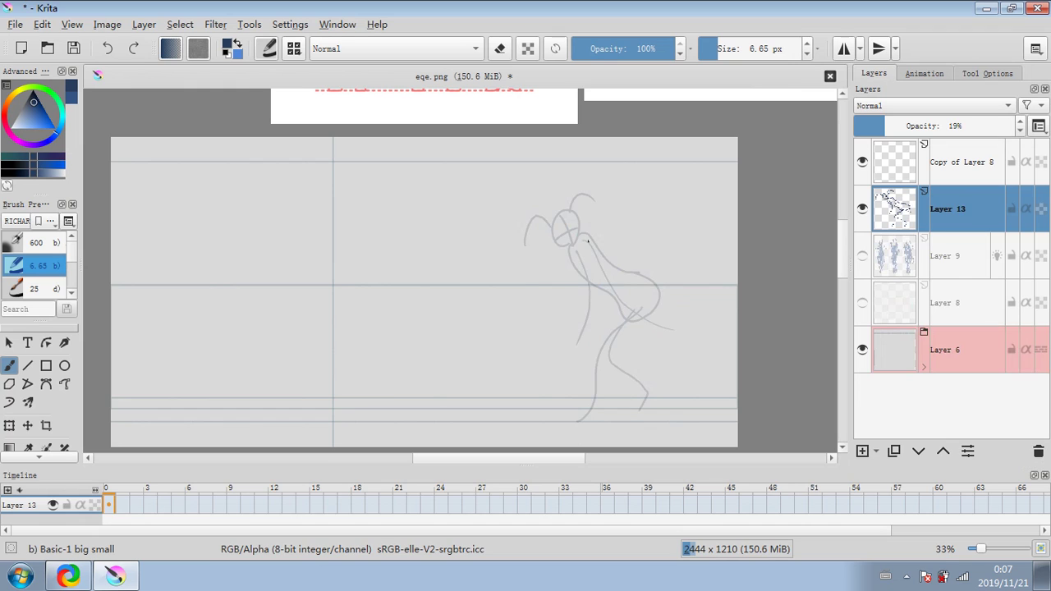
click(963, 161)
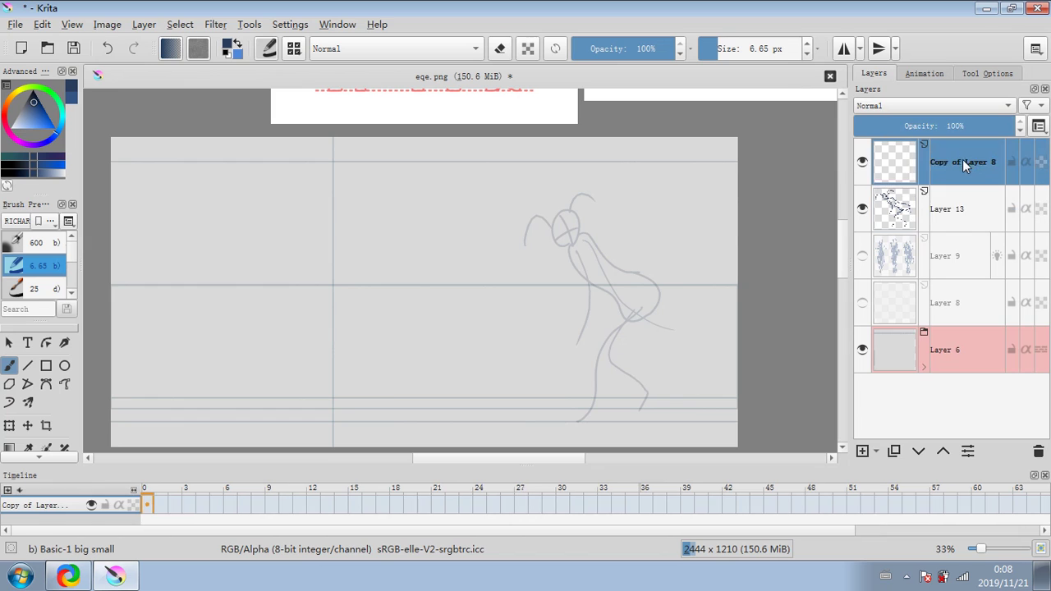
click(895, 450)
click(895, 451)
click(928, 247)
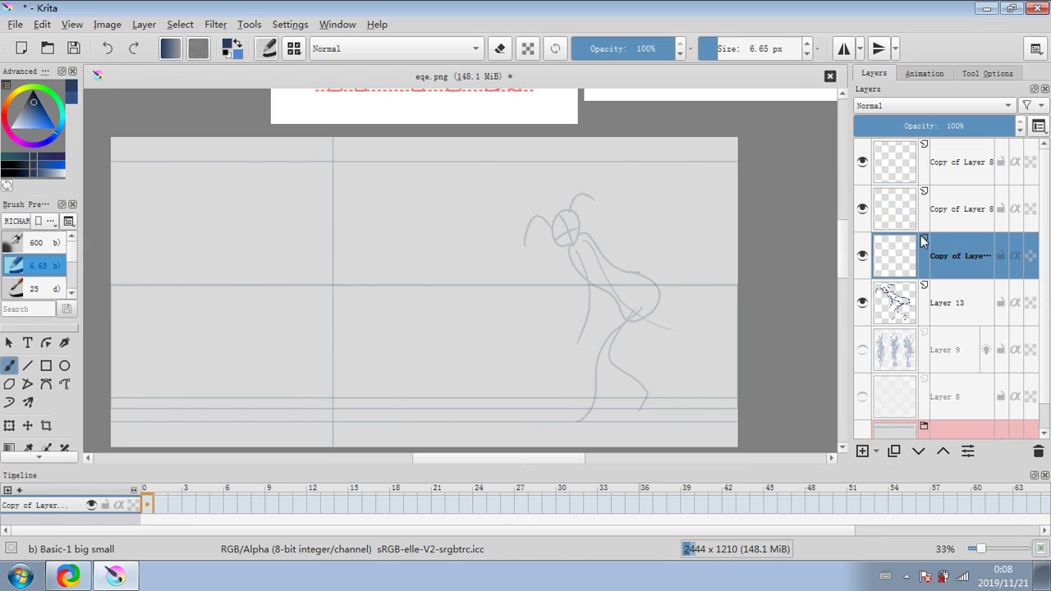
Sketch a new head and upper body with the near arm reaching to the hip, and add a flared pleated skirt.
mouse_move(561, 244)
mouse_down()
mouse_move(555, 213)
mouse_move(577, 231)
mouse_move(568, 258)
mouse_move(592, 241)
mouse_move(580, 277)
mouse_move(594, 246)
mouse_up()
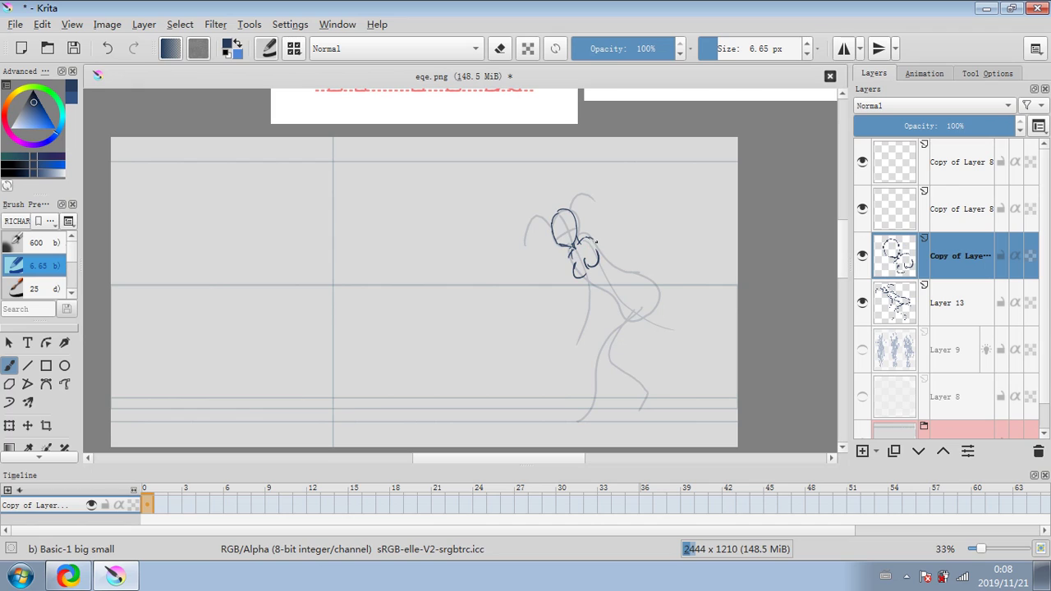
mouse_move(591, 245)
mouse_down()
mouse_move(614, 293)
mouse_move(607, 269)
mouse_move(639, 312)
mouse_move(639, 332)
mouse_move(650, 331)
mouse_up()
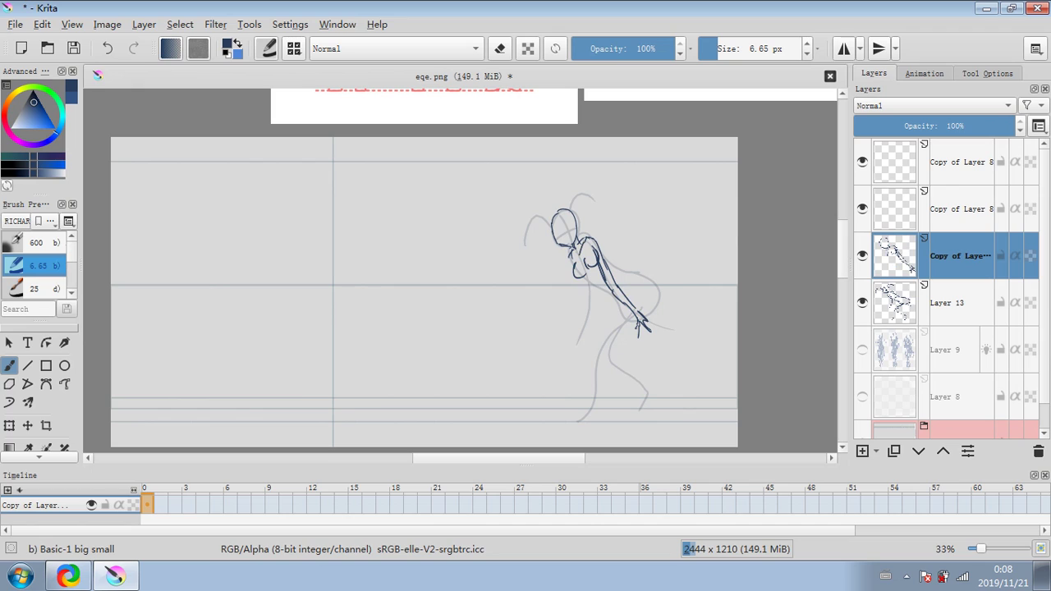
click(502, 49)
key(e)
drag(569, 254, 573, 267)
mouse_move(590, 275)
mouse_down()
mouse_move(603, 285)
mouse_move(611, 266)
mouse_move(619, 271)
mouse_move(626, 286)
mouse_move(611, 323)
mouse_move(648, 292)
mouse_move(659, 268)
mouse_up()
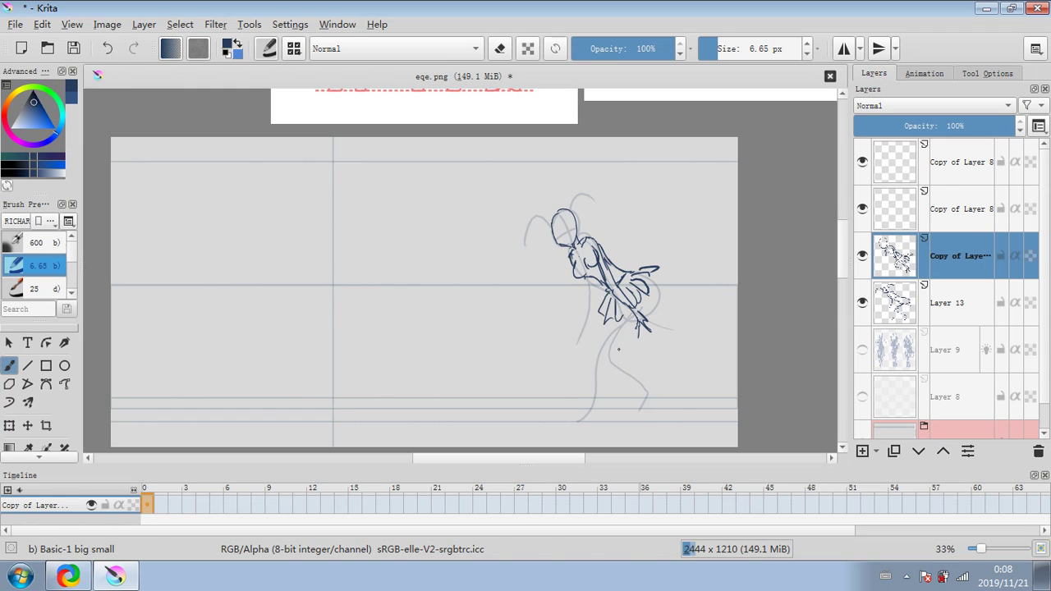
Draw the near leg straight down from the skirt, with the lower leg angled back to a pointed foot.
drag(615, 317, 611, 371)
mouse_move(649, 293)
mouse_down()
mouse_move(612, 386)
mouse_move(637, 392)
mouse_move(646, 411)
mouse_up()
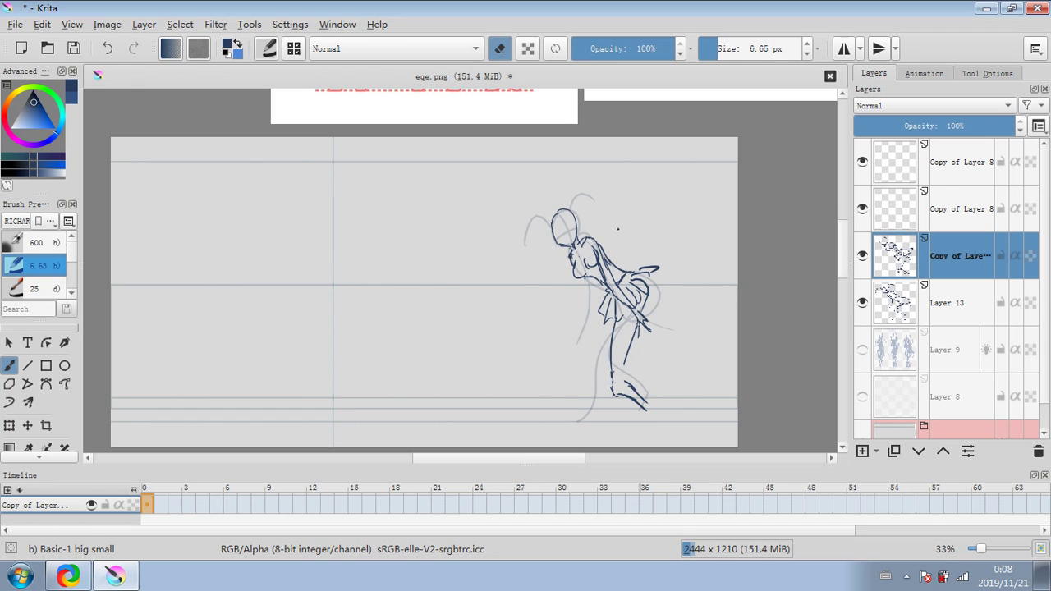
mouse_move(627, 358)
mouse_down()
mouse_move(612, 395)
mouse_move(661, 421)
mouse_move(660, 442)
mouse_up()
mouse_move(608, 313)
mouse_down()
mouse_move(609, 347)
mouse_move(645, 396)
mouse_up()
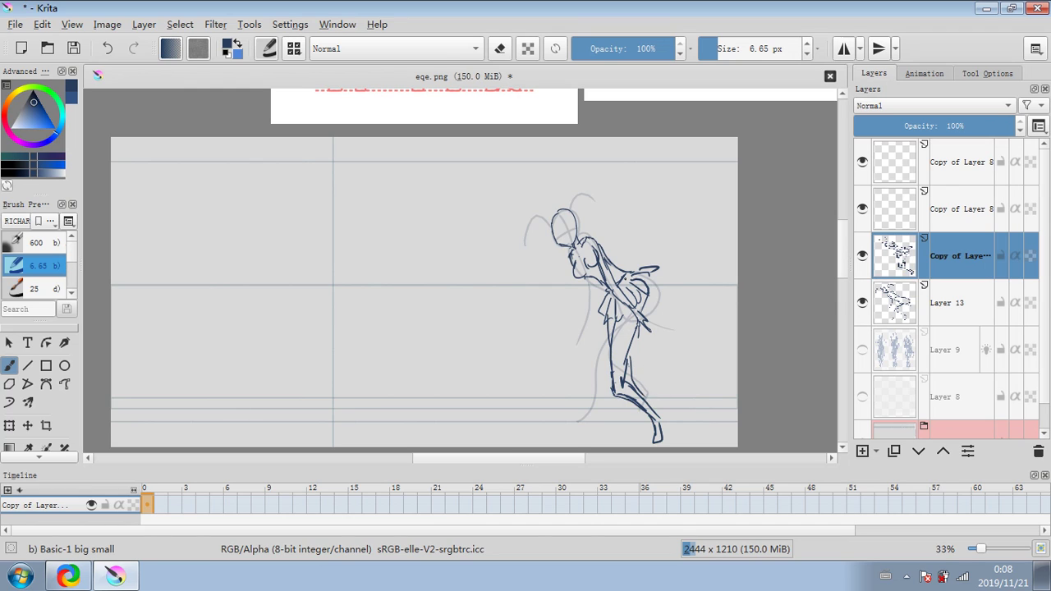
Add the face, fringe and long hanging twin tails to the head, and refine the chest contours.
mouse_move(556, 241)
mouse_down()
mouse_move(577, 221)
mouse_move(565, 271)
mouse_up()
mouse_move(575, 207)
mouse_down()
mouse_move(593, 251)
mouse_move(575, 267)
mouse_up()
drag(589, 249, 595, 257)
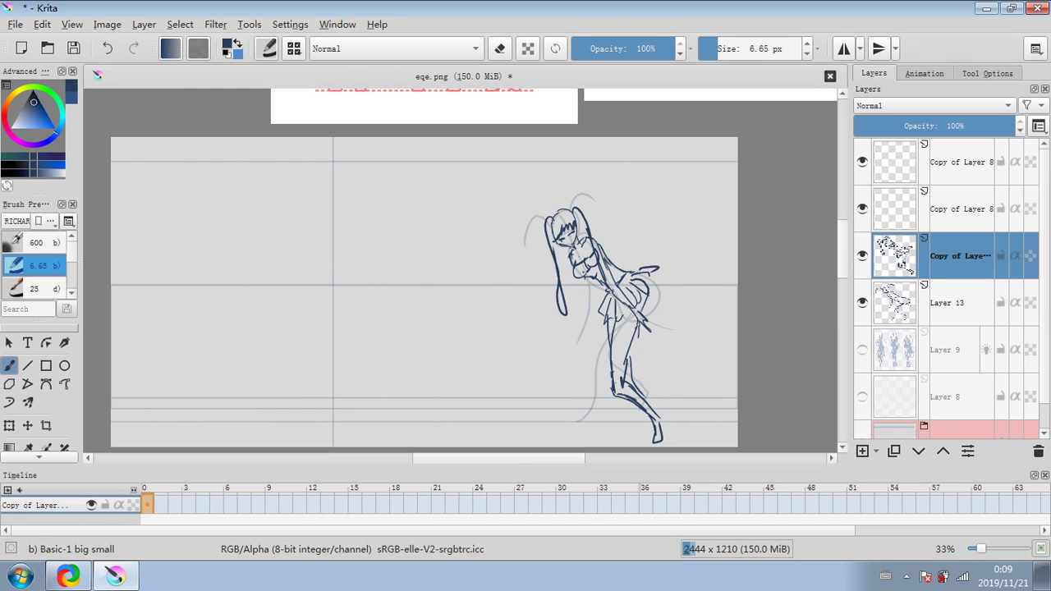
Draw the far arm hanging from the chest with an open hand, and erase overlapping strokes around the shoulder.
mouse_move(583, 279)
mouse_down()
mouse_move(570, 330)
mouse_move(582, 335)
mouse_up()
drag(582, 335, 589, 275)
click(501, 51)
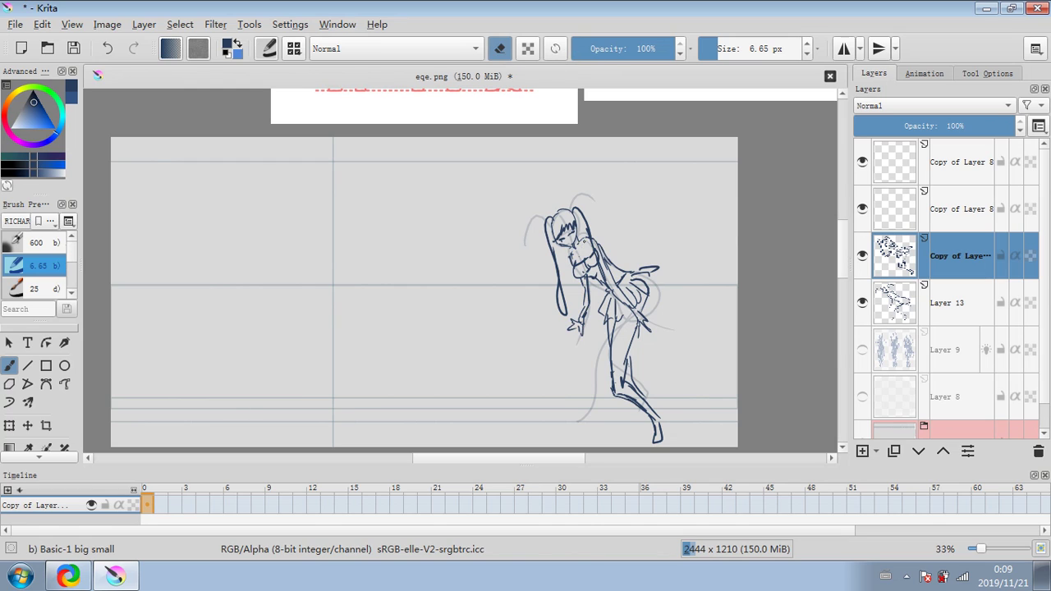
click(501, 49)
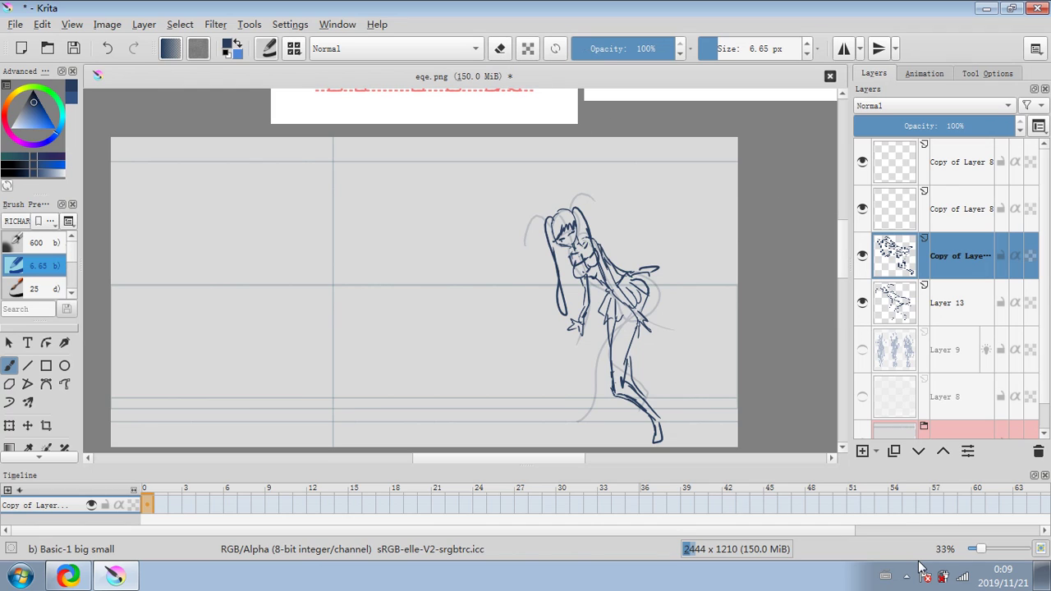
Add the second leg's lines behind the near leg, and erase strokes around the knee, lower leg and foot.
mouse_move(621, 323)
mouse_down()
mouse_move(619, 388)
mouse_move(649, 420)
mouse_up()
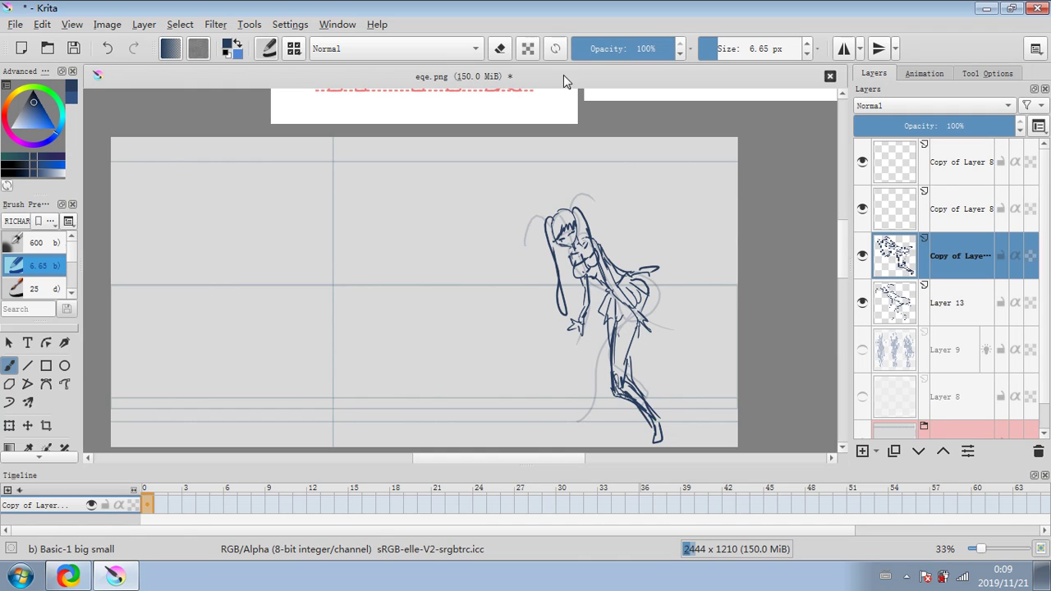
click(500, 50)
mouse_move(612, 387)
mouse_down()
mouse_move(644, 414)
mouse_move(631, 378)
mouse_move(656, 420)
mouse_up()
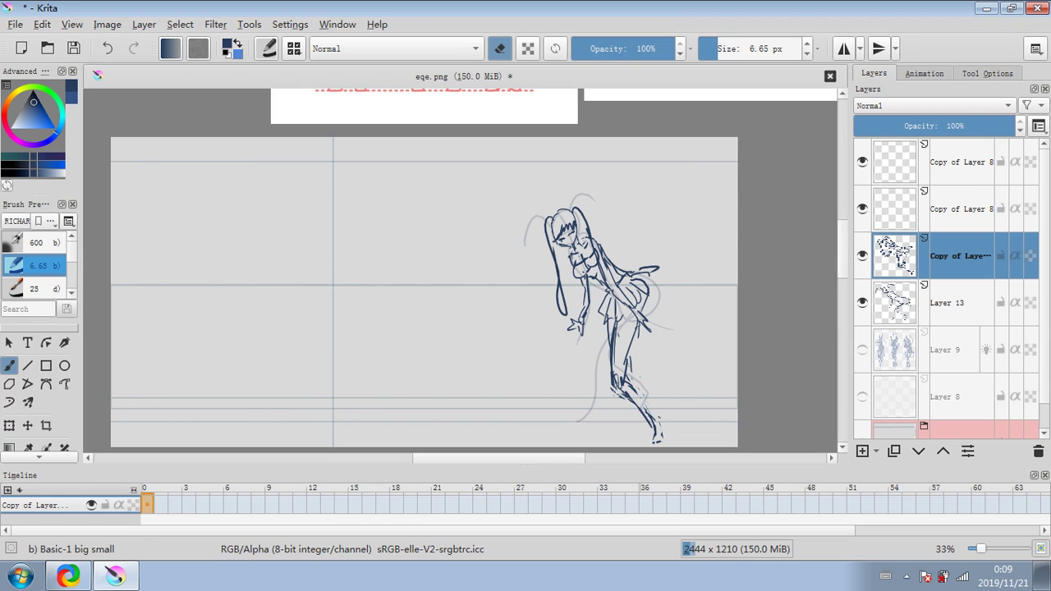
scroll(622, 354, up, 2)
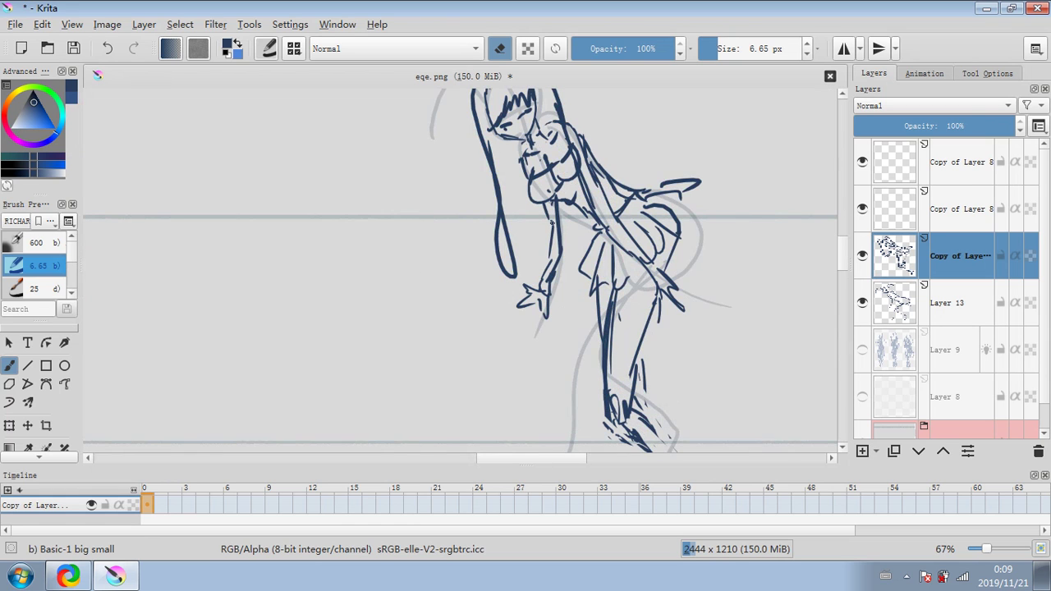
scroll(551, 223, down, 3)
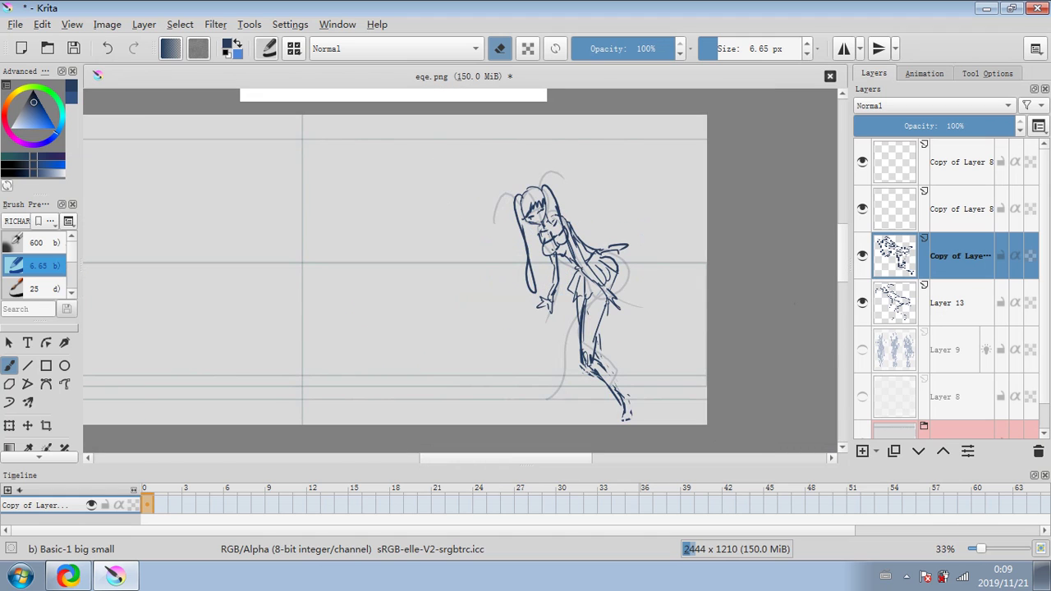
Delete the figure layer and Layer 13, show Layer 9 again, and make the lower Copy of Layer 8 active.
click(1039, 451)
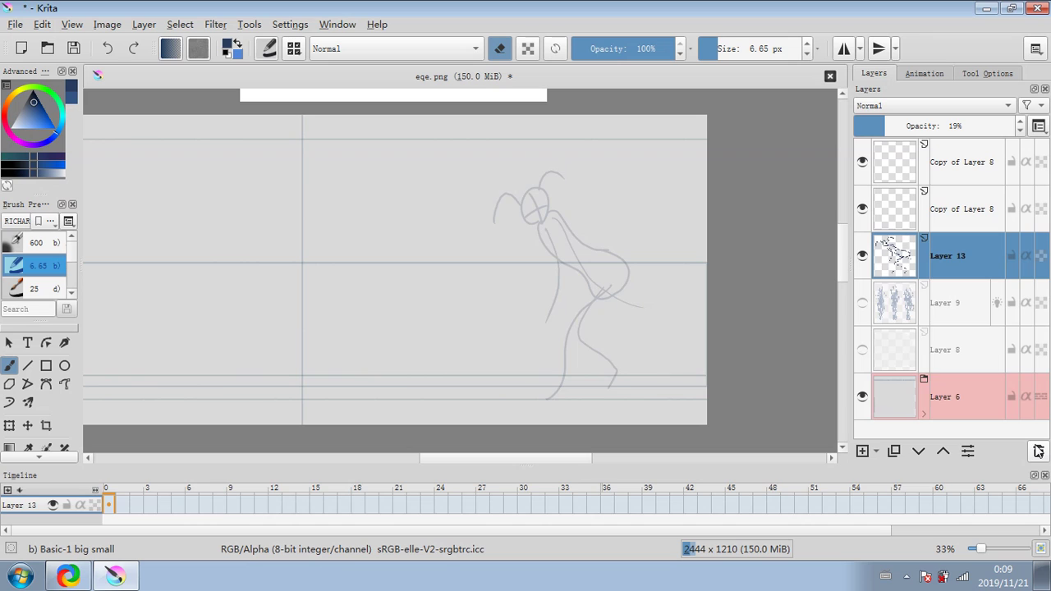
click(1039, 451)
click(862, 256)
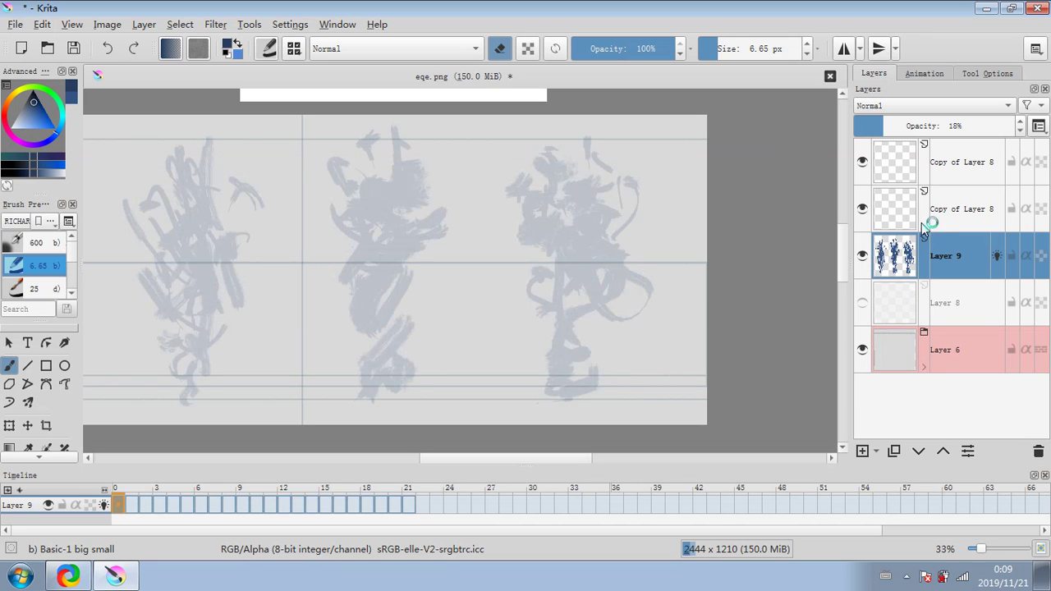
click(965, 214)
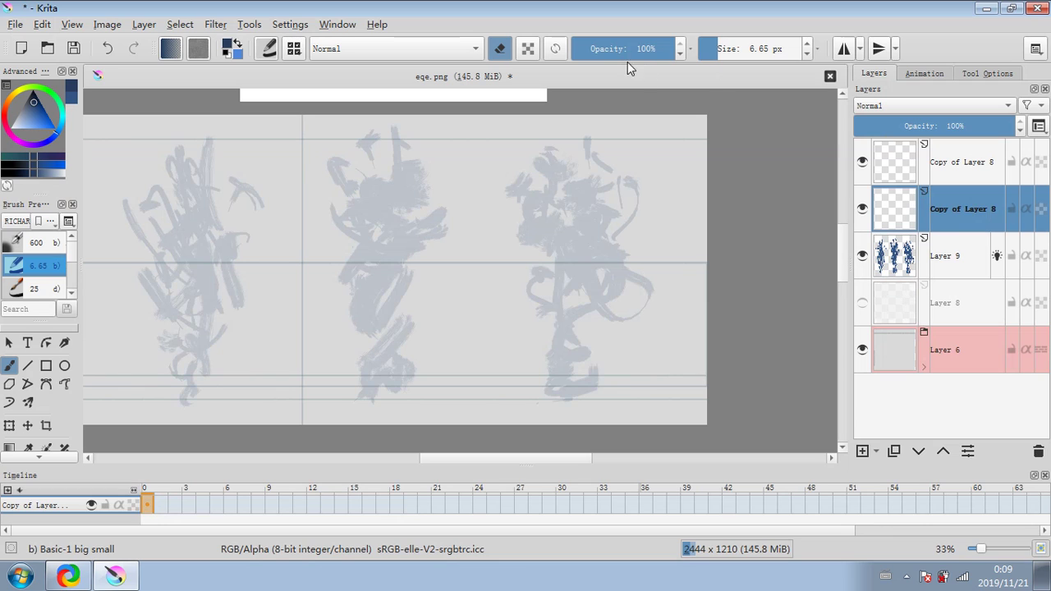
Draw an oval head and a curved torso-and-hip contour over the middle scribble.
click(503, 49)
mouse_move(373, 217)
mouse_down()
mouse_move(391, 207)
mouse_move(364, 225)
mouse_move(366, 264)
mouse_move(408, 312)
mouse_up()
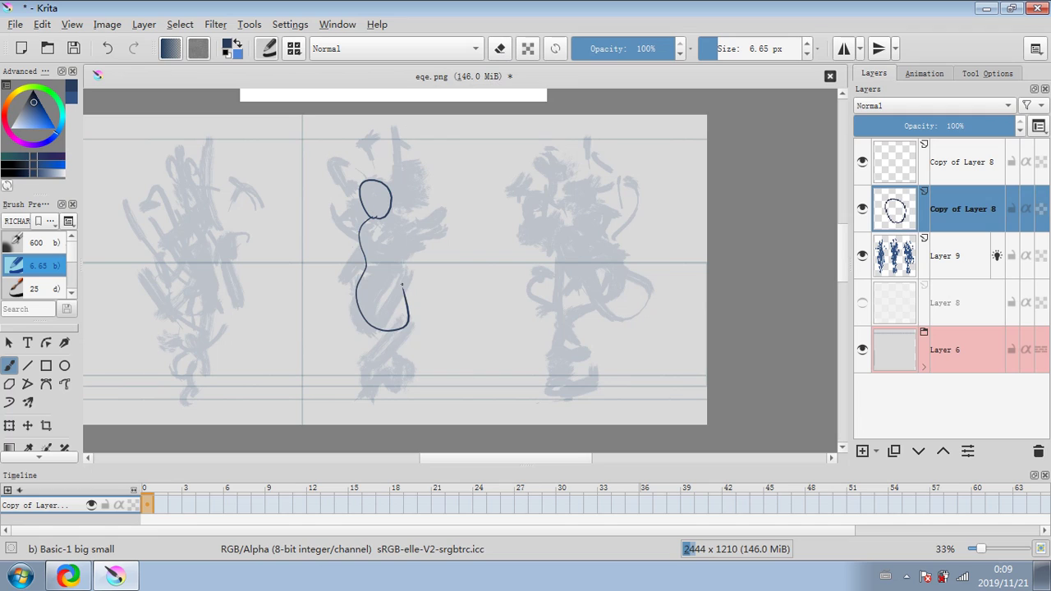
drag(393, 211, 400, 296)
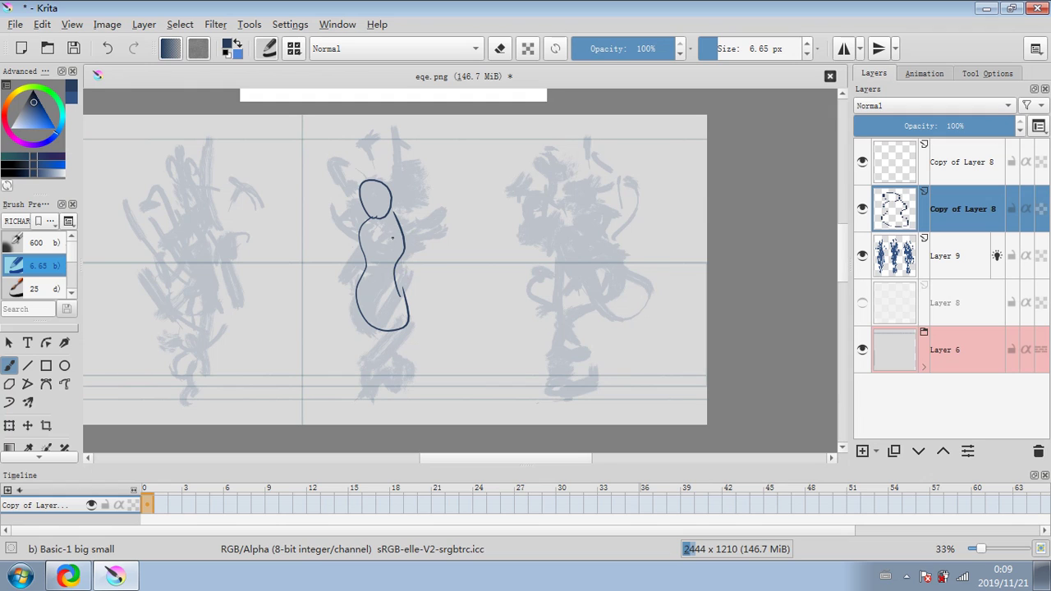
Add the raised thigh lines across the hips and the slanting lower legs of the seated pose.
mouse_move(404, 276)
mouse_down()
mouse_move(371, 379)
mouse_move(352, 296)
mouse_move(404, 262)
mouse_up()
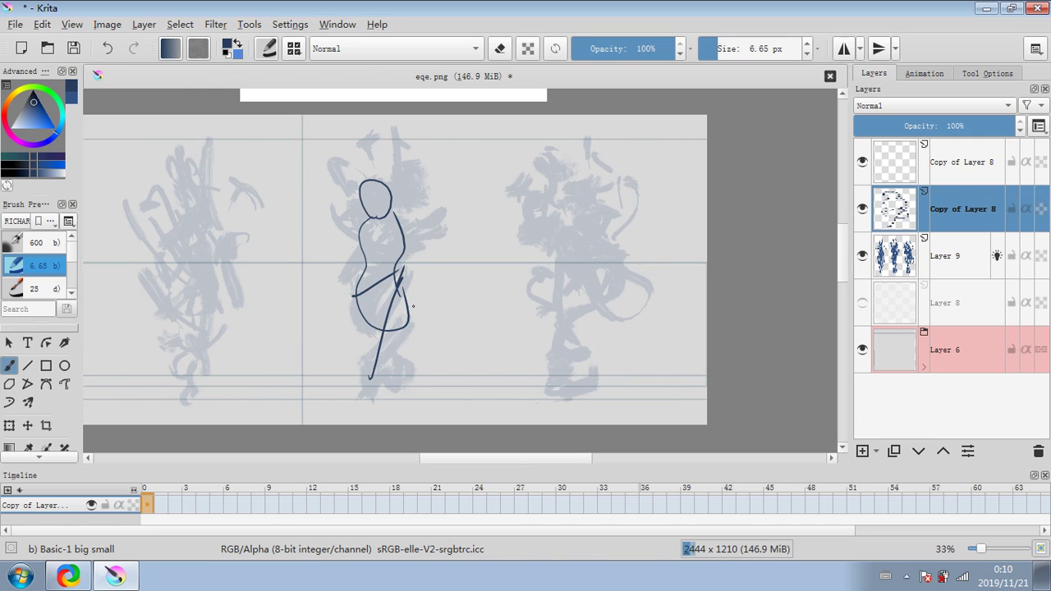
drag(411, 306, 379, 375)
mouse_move(420, 292)
mouse_down()
mouse_move(395, 314)
mouse_move(407, 318)
mouse_up()
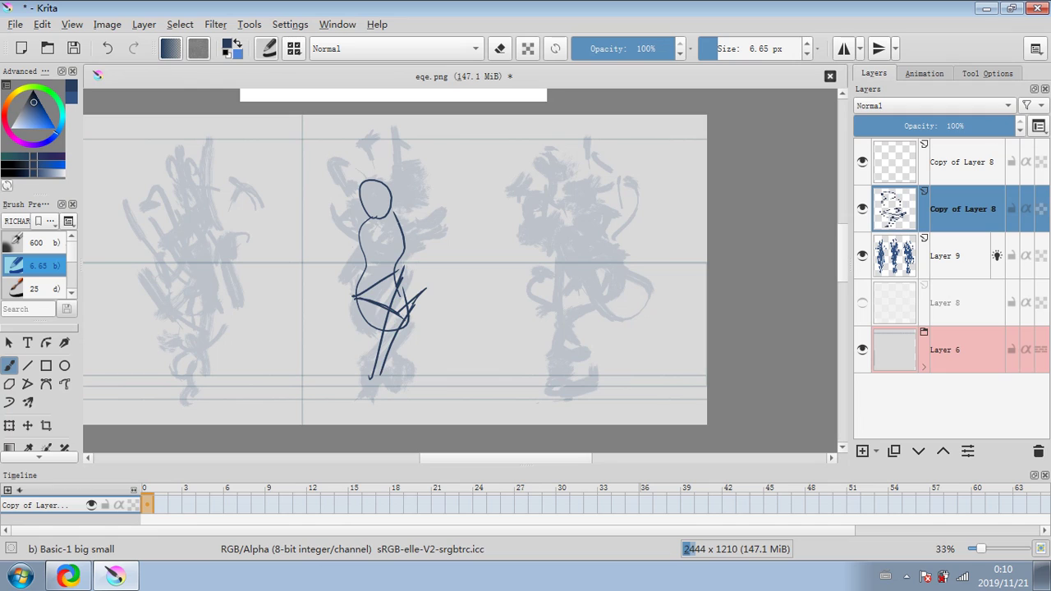
Sketch both bent arms holding an open rectangular book in front of the chest.
mouse_move(366, 233)
mouse_down()
mouse_move(393, 226)
mouse_move(344, 286)
mouse_move(345, 277)
mouse_up()
mouse_move(413, 239)
mouse_down()
mouse_move(427, 244)
mouse_move(397, 222)
mouse_move(377, 261)
mouse_up()
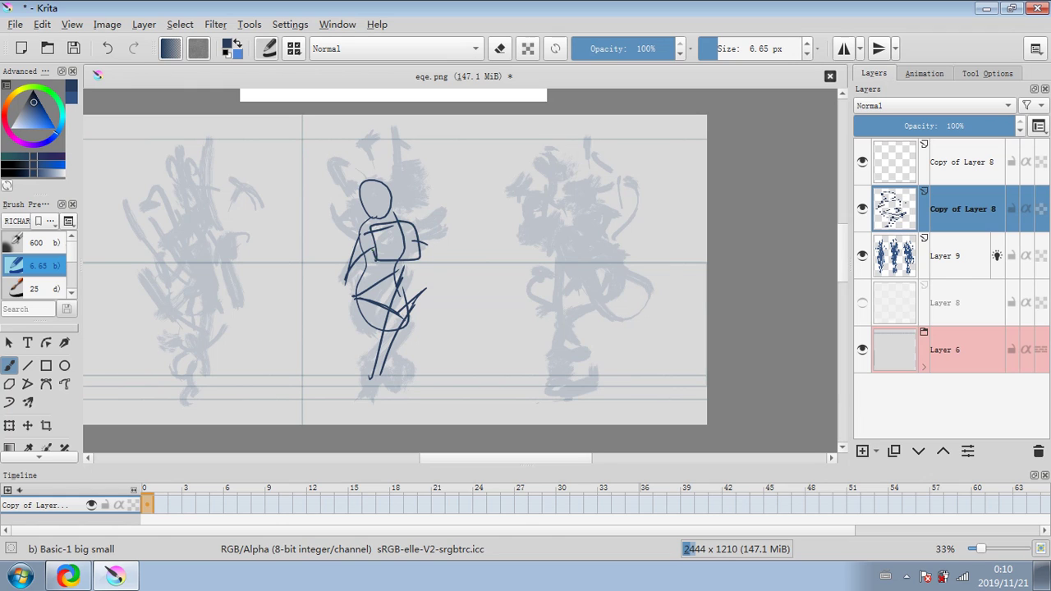
mouse_move(372, 224)
mouse_down()
mouse_move(395, 260)
mouse_move(406, 220)
mouse_move(419, 256)
mouse_up()
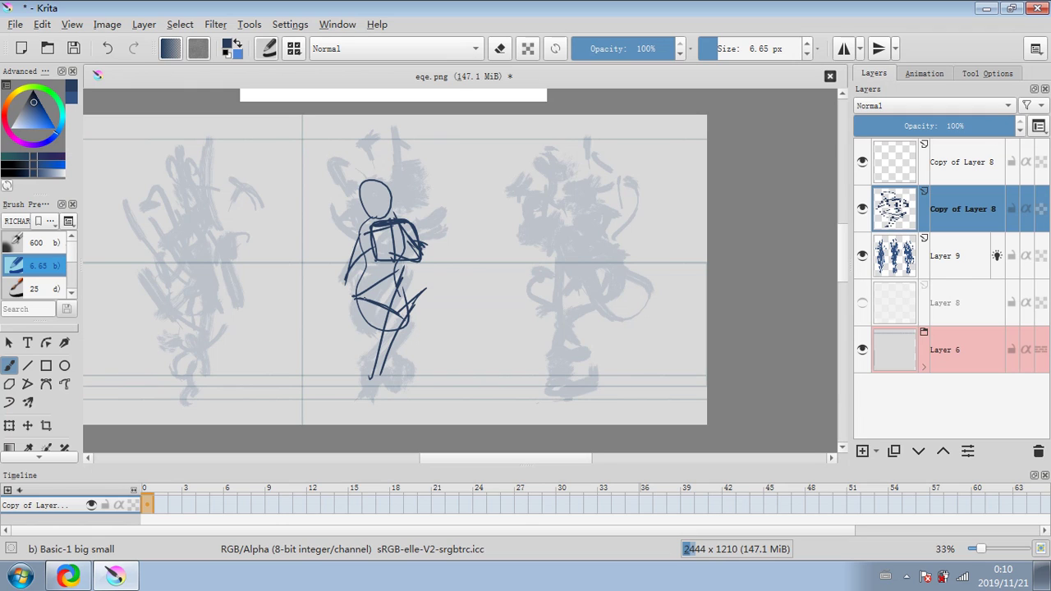
Reinforce the hips, waist, head and thigh contours of the seated figure with additional rough strokes.
drag(350, 292, 366, 325)
drag(372, 268, 358, 289)
drag(360, 254, 398, 297)
mouse_move(360, 235)
mouse_down()
mouse_move(368, 269)
mouse_move(361, 253)
mouse_move(387, 228)
mouse_move(364, 216)
mouse_move(365, 187)
mouse_move(393, 215)
mouse_up()
mouse_move(356, 285)
mouse_down()
mouse_move(348, 317)
mouse_move(384, 315)
mouse_move(360, 313)
mouse_move(387, 294)
mouse_move(366, 354)
mouse_move(364, 290)
mouse_up()
mouse_move(393, 270)
mouse_down()
mouse_move(409, 265)
mouse_move(375, 352)
mouse_move(386, 343)
mouse_up()
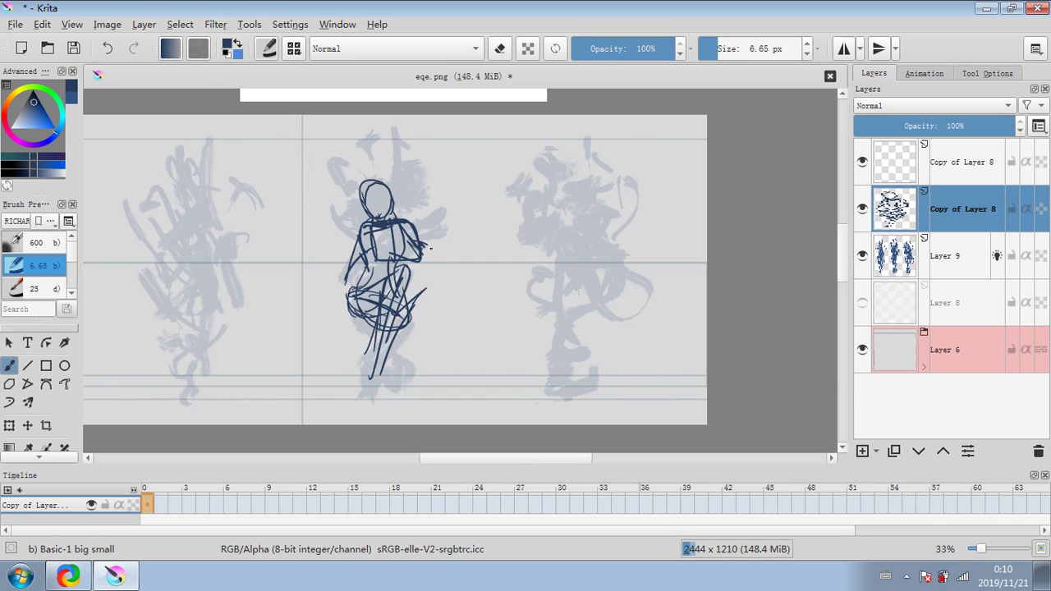
Hide Layer 9, fade the rough figure layer to 28% opacity, and make the top Copy of Layer 8 active.
click(863, 255)
click(902, 123)
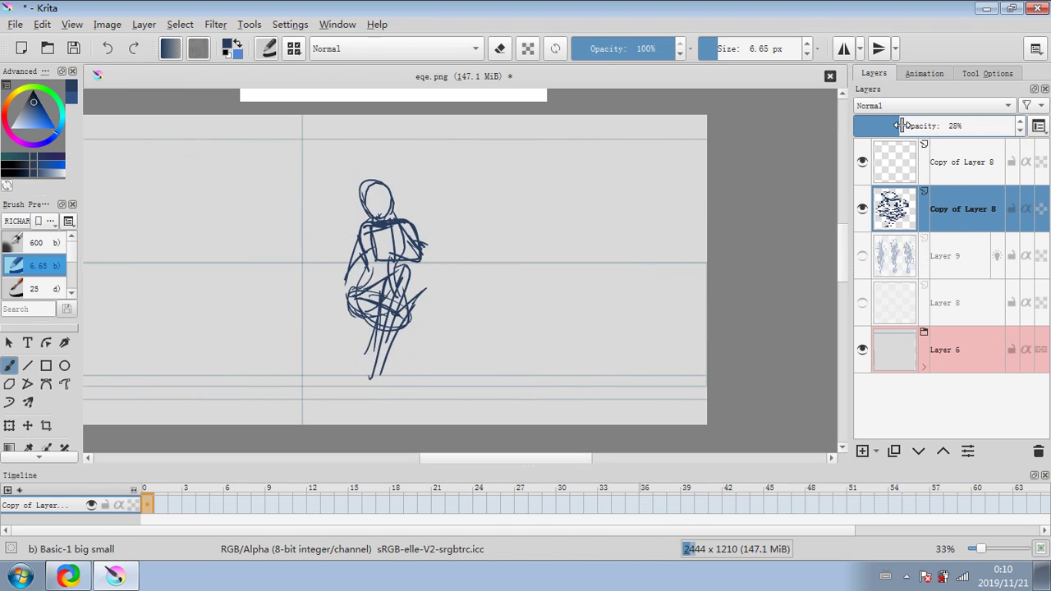
click(926, 179)
Draw the raised thigh and both slanting lower legs in clean lines over the faded rough figure.
mouse_move(354, 293)
mouse_down()
mouse_move(404, 266)
mouse_move(374, 348)
mouse_up()
drag(406, 269, 377, 359)
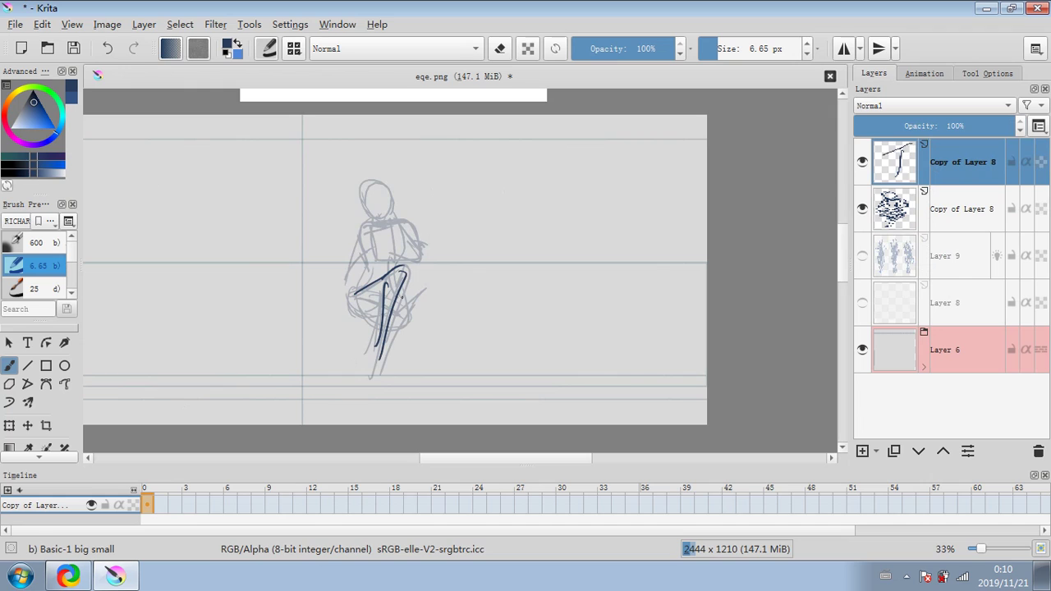
mouse_move(408, 289)
mouse_down()
mouse_move(423, 304)
mouse_move(384, 355)
mouse_up()
drag(423, 306, 387, 361)
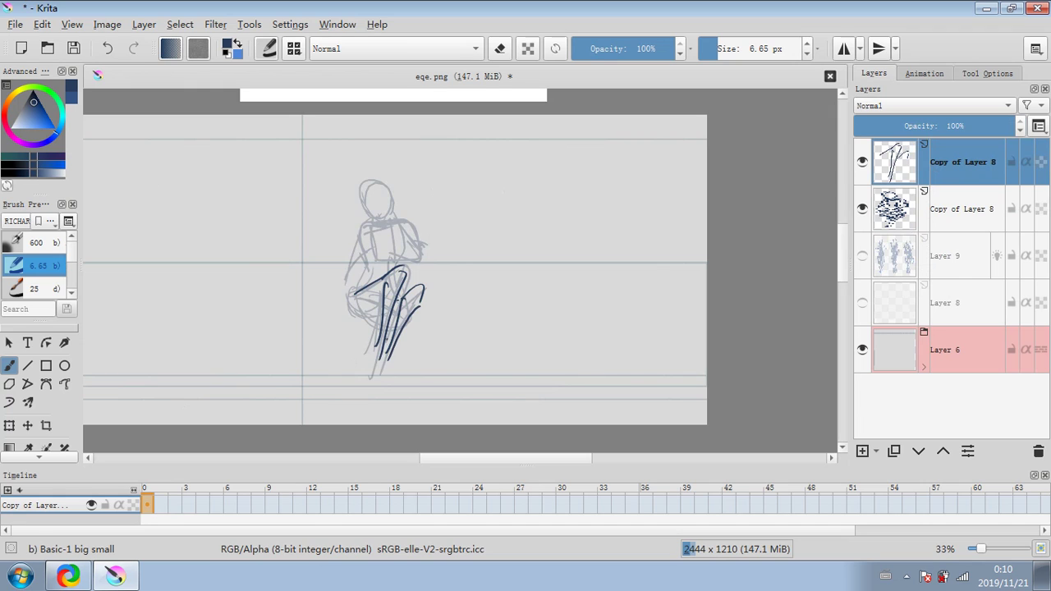
Draw the hip curve, the torso and the arms with hands holding the open book.
mouse_move(355, 294)
mouse_down()
mouse_move(366, 322)
mouse_move(380, 319)
mouse_move(403, 299)
mouse_move(358, 288)
mouse_move(375, 249)
mouse_move(411, 239)
mouse_move(394, 264)
mouse_up()
mouse_move(396, 263)
mouse_down()
mouse_move(375, 262)
mouse_move(414, 253)
mouse_move(360, 262)
mouse_move(348, 277)
mouse_move(348, 260)
mouse_move(343, 273)
mouse_up()
mouse_move(361, 238)
mouse_down()
mouse_move(352, 256)
mouse_move(362, 227)
mouse_move(361, 289)
mouse_up()
drag(363, 222, 360, 235)
Draw the face with its features, the fringe and the long hair framing the head.
mouse_move(371, 192)
mouse_down()
mouse_move(374, 233)
mouse_move(373, 220)
mouse_up()
drag(370, 187, 359, 230)
mouse_move(348, 197)
mouse_down()
mouse_move(361, 224)
mouse_move(346, 212)
mouse_move(392, 220)
mouse_up()
mouse_move(372, 183)
mouse_down()
mouse_move(371, 195)
mouse_move(387, 195)
mouse_up()
mouse_move(355, 182)
mouse_down()
mouse_move(350, 194)
mouse_move(405, 223)
mouse_move(383, 219)
mouse_up()
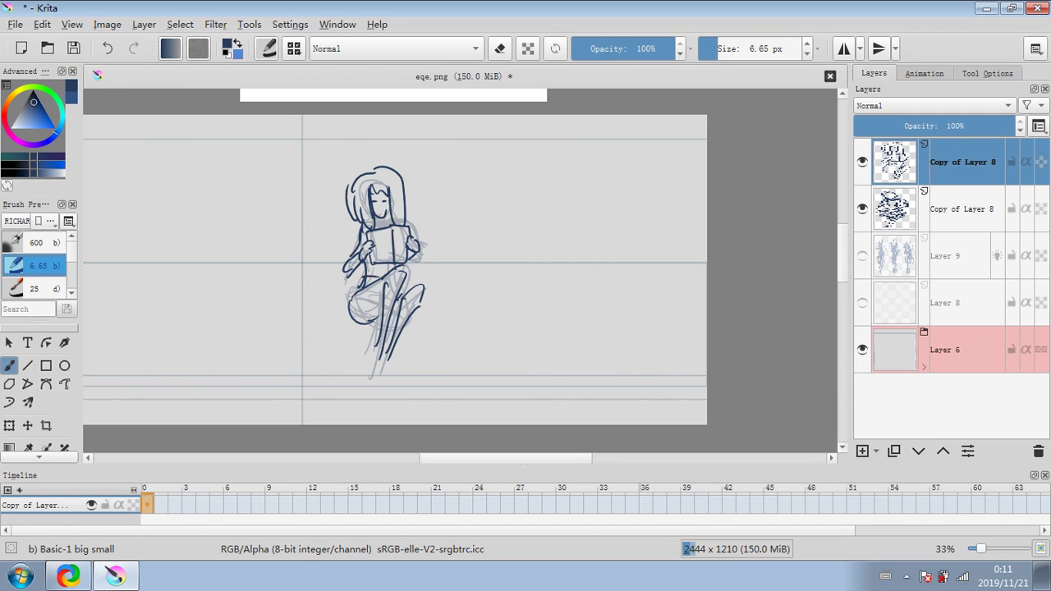
Shade the skirt around the seated figure's hip and beneath the thigh with dark strokes.
mouse_move(363, 281)
mouse_down()
mouse_move(345, 307)
mouse_move(366, 282)
mouse_up()
drag(365, 286, 377, 280)
drag(370, 321, 382, 316)
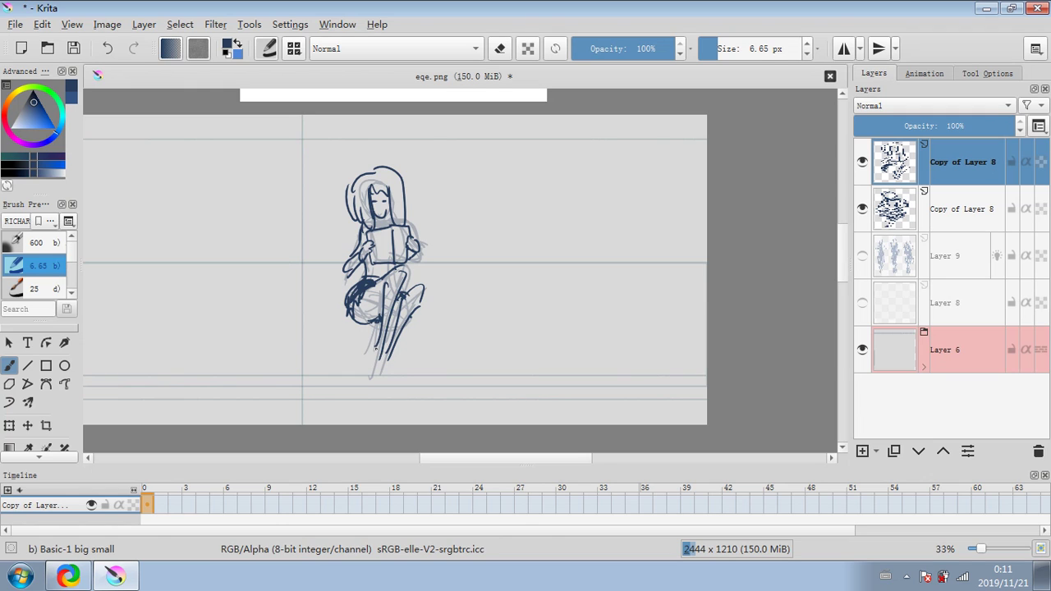
Add both feet to the seated figure and outline the bench it sits on.
mouse_move(375, 343)
mouse_down()
mouse_move(368, 363)
mouse_move(379, 384)
mouse_move(400, 353)
mouse_move(396, 386)
mouse_up()
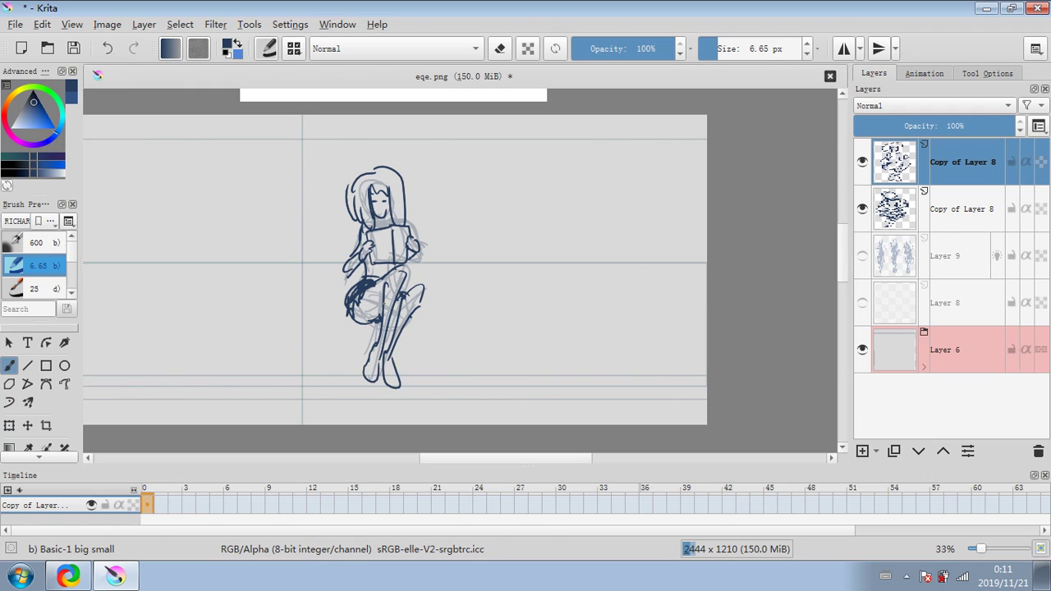
mouse_move(305, 315)
mouse_down()
mouse_move(471, 332)
mouse_move(466, 383)
mouse_move(299, 349)
mouse_up()
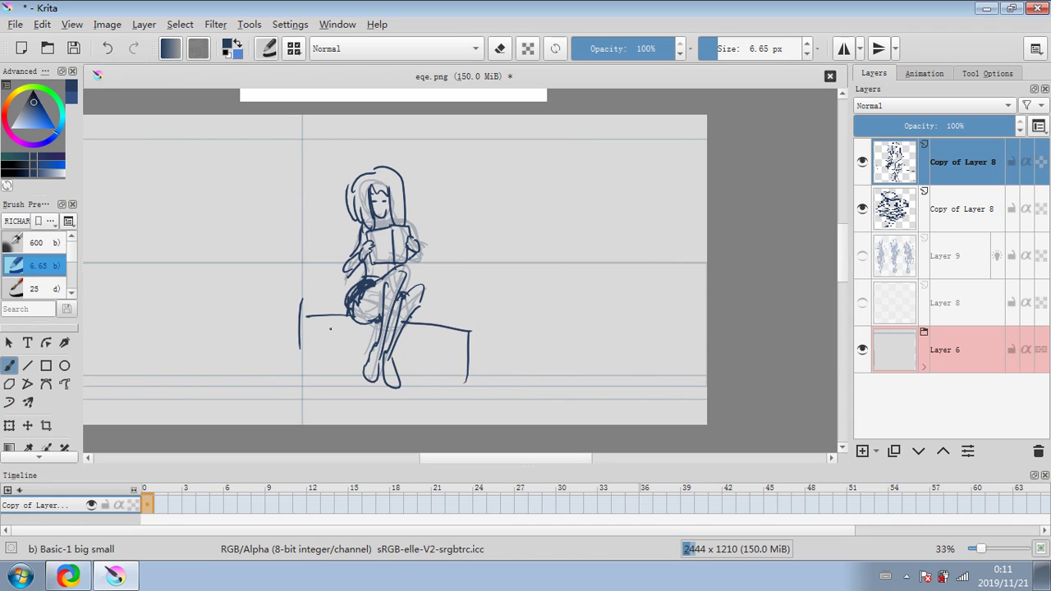
click(961, 207)
click(1037, 452)
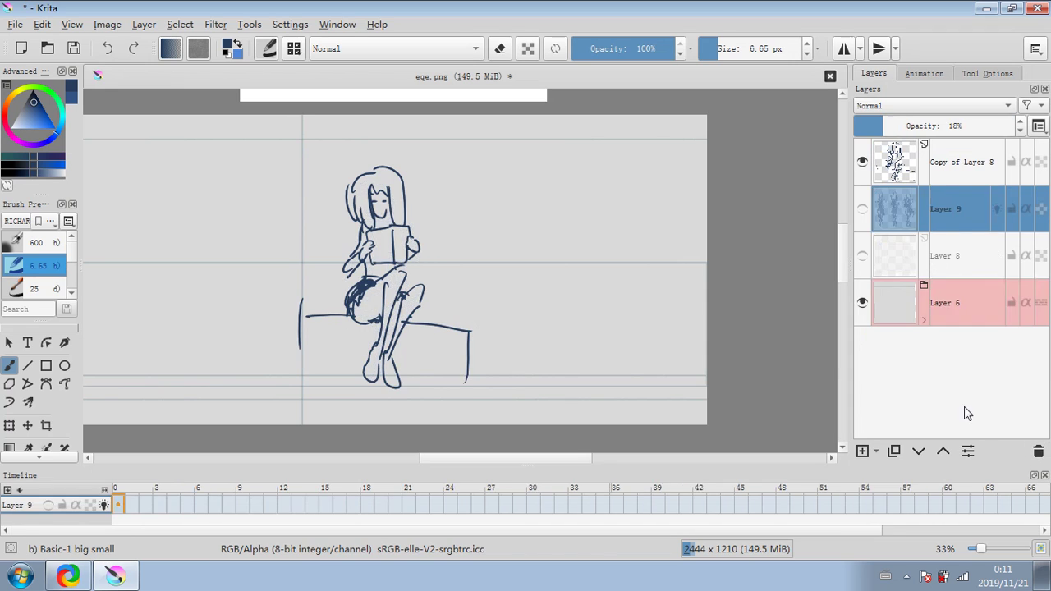
click(1036, 452)
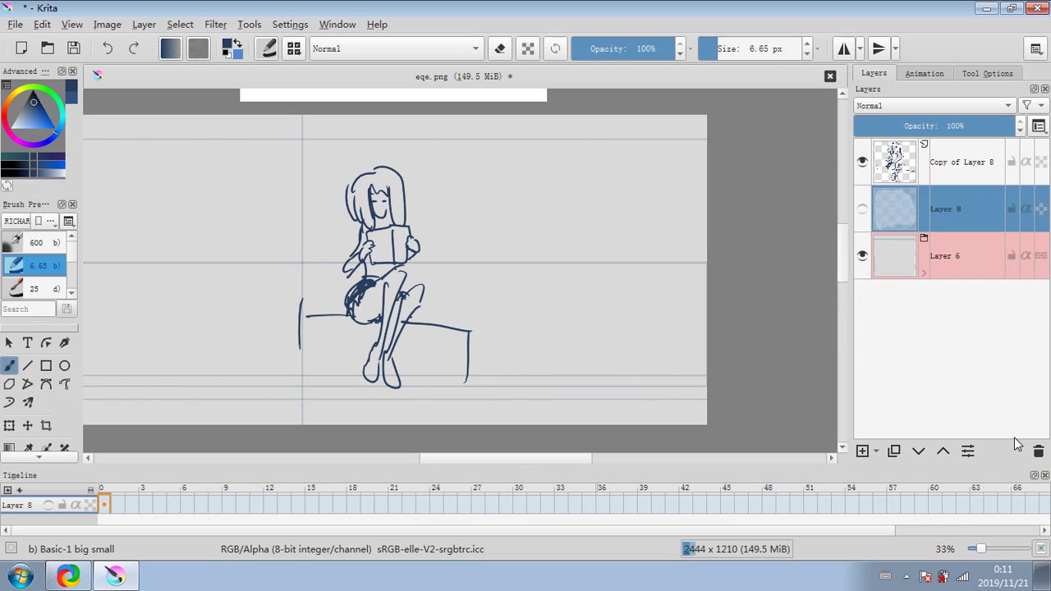
key(ctrl+z)
key(ctrl+z)
Delete both Copy of Layer 8 sketch layers and make the scribbles on Layer 9 visible.
click(979, 182)
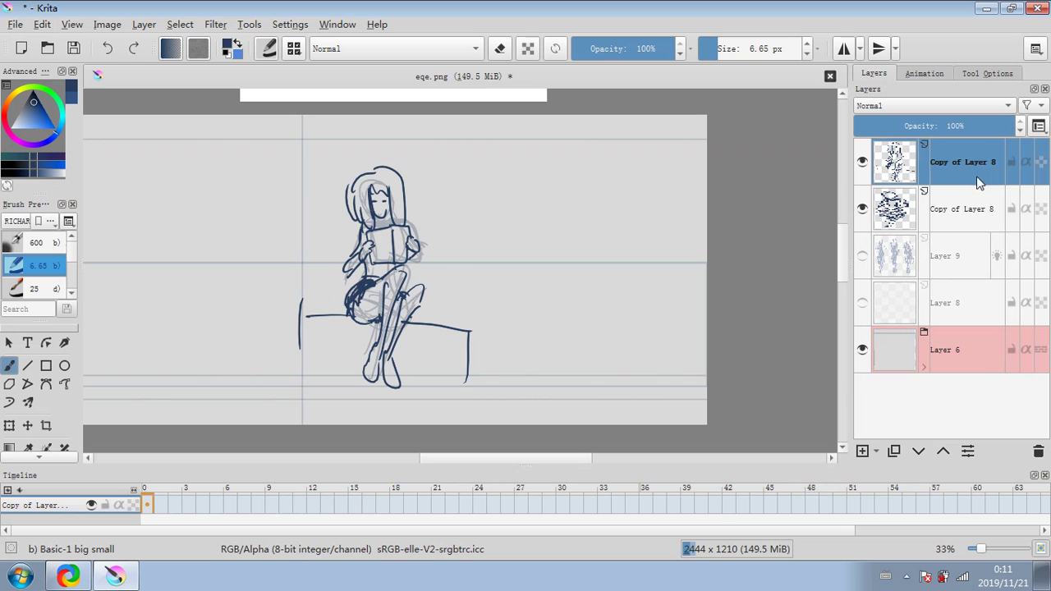
click(1037, 452)
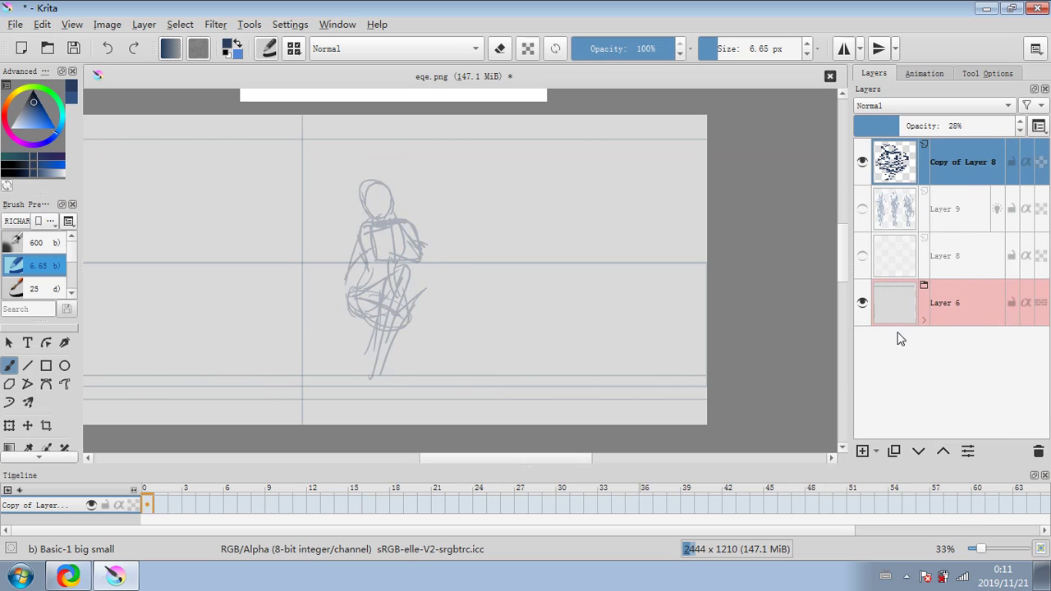
click(1037, 451)
click(862, 161)
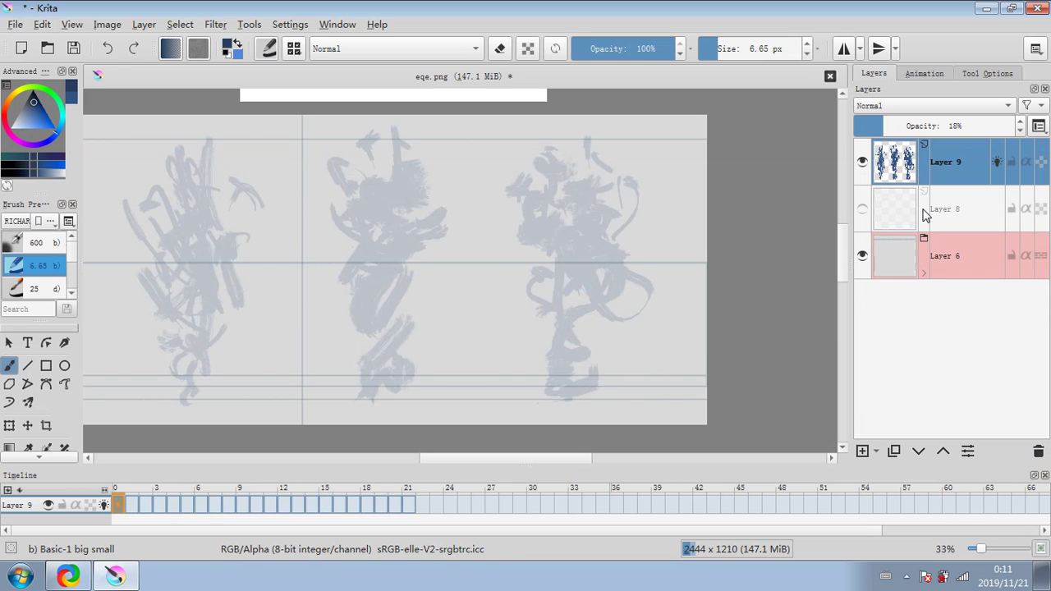
Add two blank paint layers above Layer 9 and make the lower one, Layer 14, active for drawing.
click(862, 450)
click(863, 451)
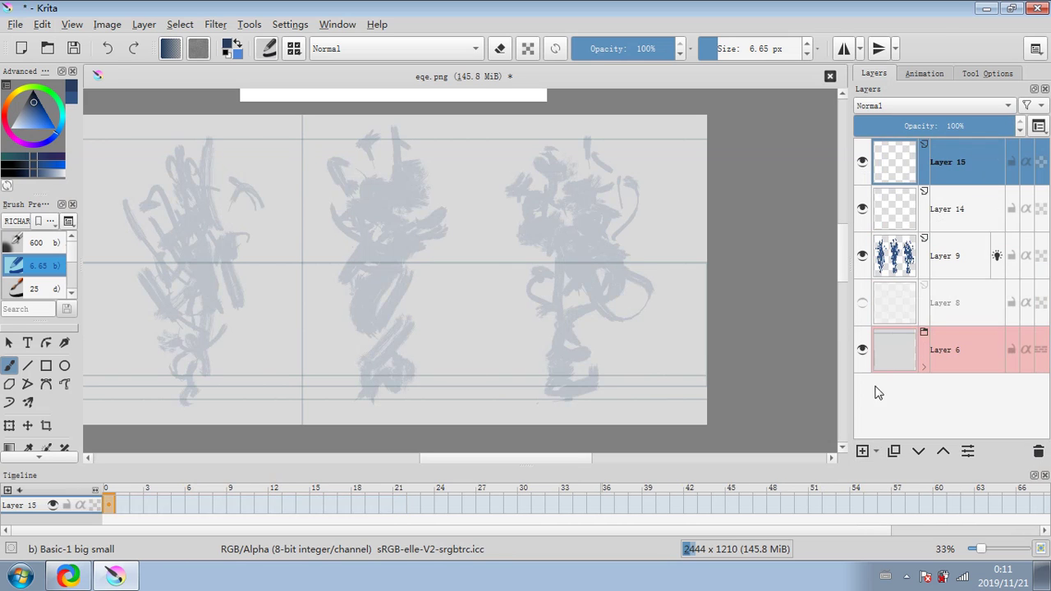
click(953, 212)
drag(530, 202, 601, 219)
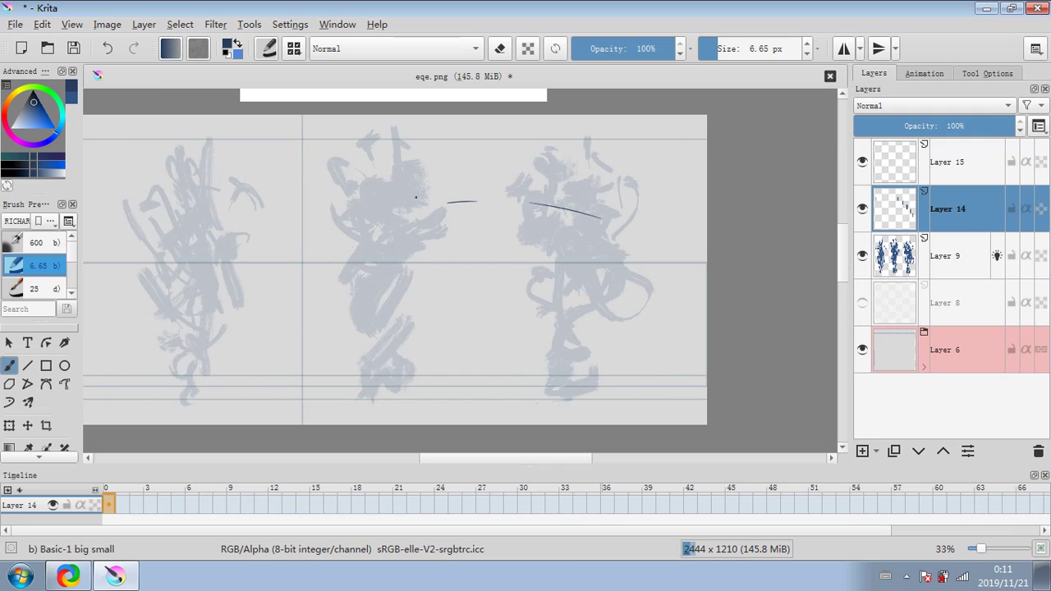
click(108, 48)
Draw an oval head with a pointed chin over the upper part of the middle scribble.
mouse_move(364, 217)
mouse_down()
mouse_move(371, 180)
mouse_move(356, 321)
mouse_move(415, 370)
mouse_up()
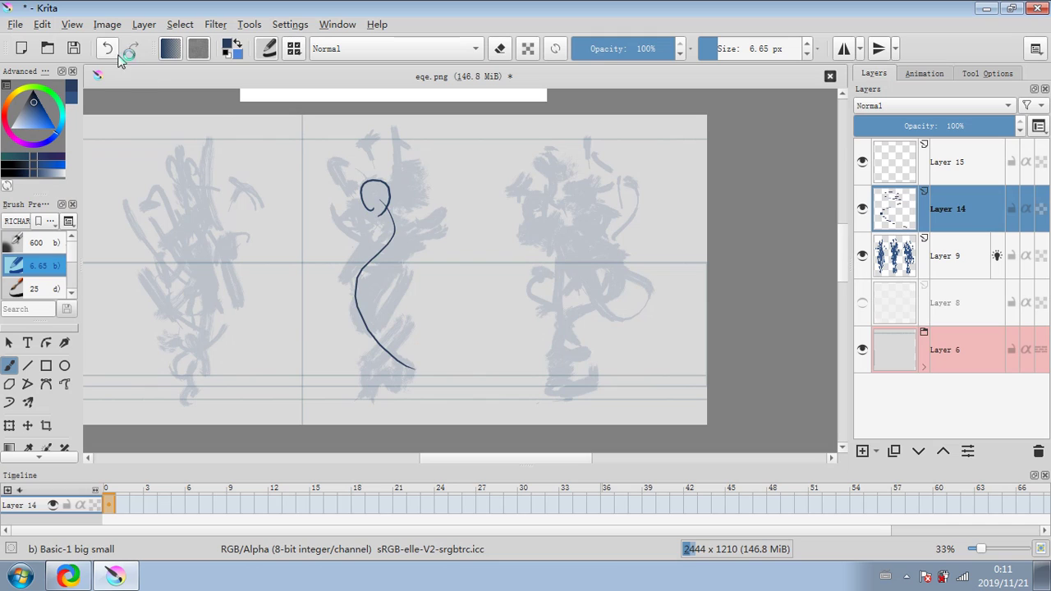
key(ctrl+z)
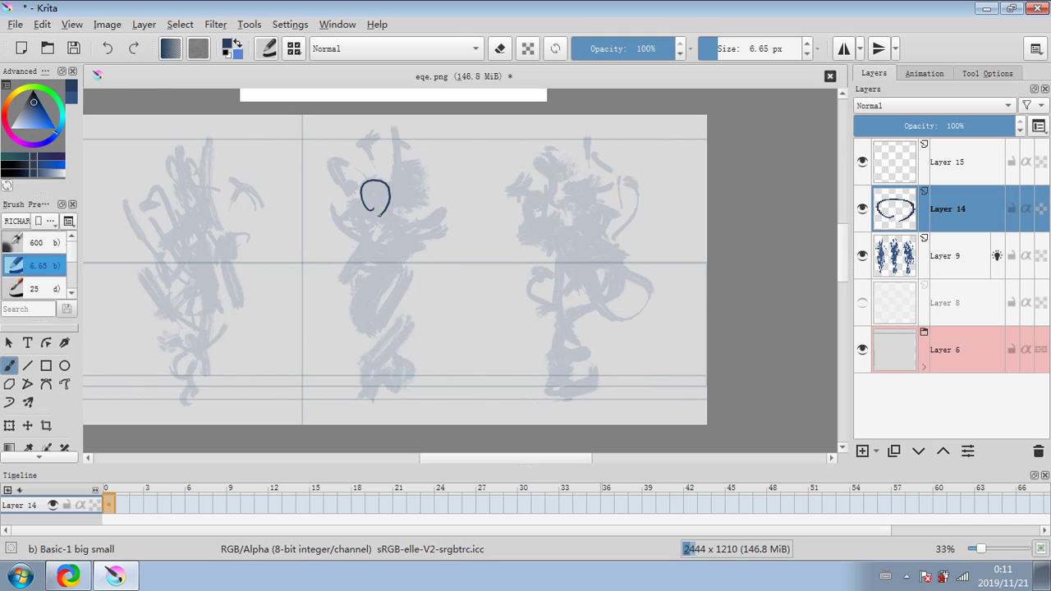
drag(368, 206, 375, 216)
mouse_move(382, 207)
mouse_down()
mouse_move(405, 241)
mouse_move(381, 272)
mouse_move(386, 335)
mouse_move(400, 347)
mouse_move(362, 355)
mouse_move(373, 207)
mouse_up()
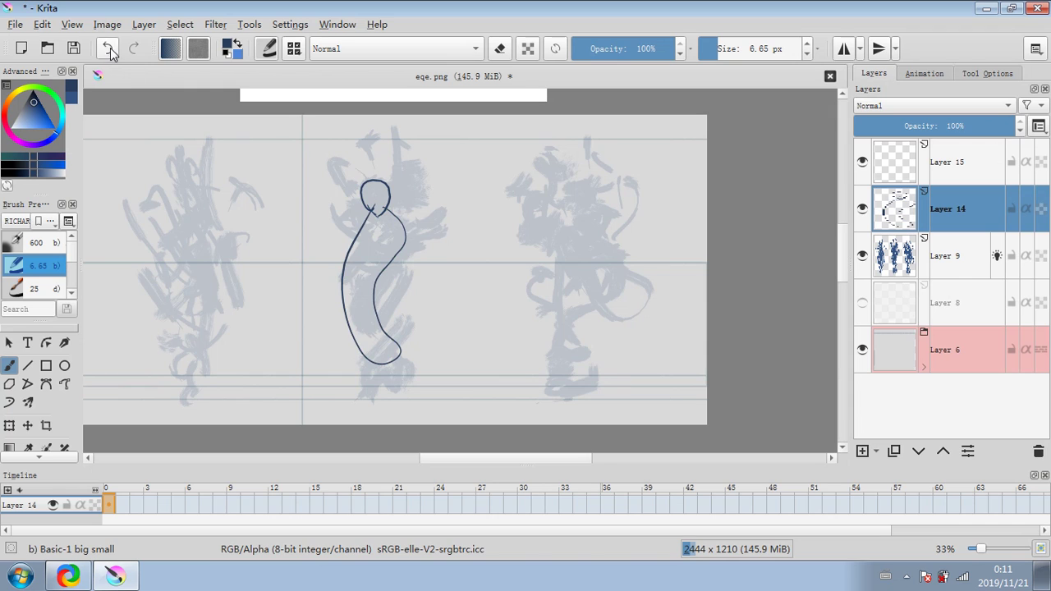
key(ctrl+z)
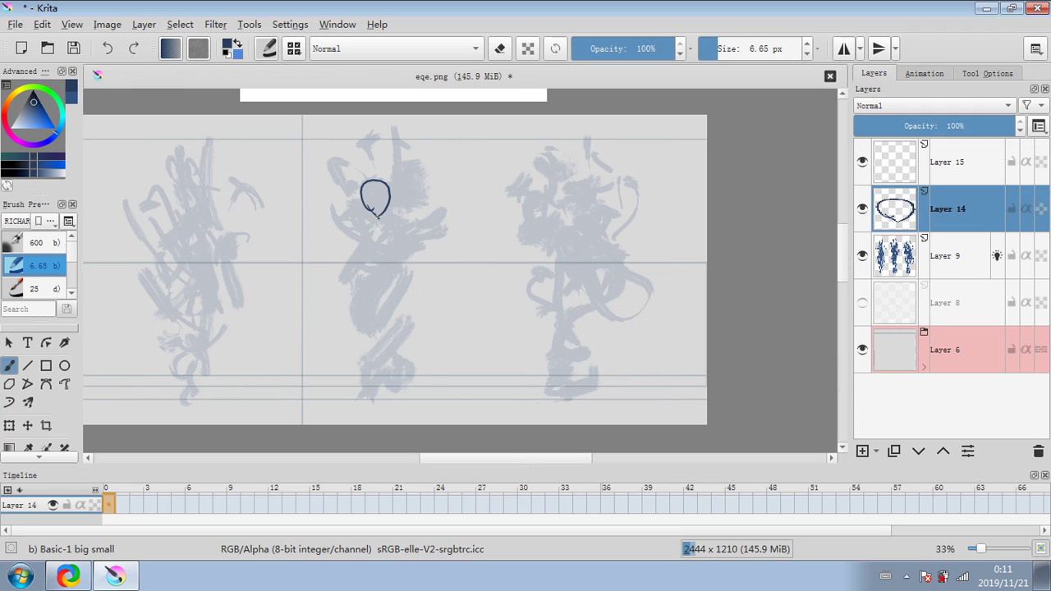
mouse_move(374, 215)
mouse_down()
mouse_move(384, 273)
mouse_move(383, 215)
mouse_up()
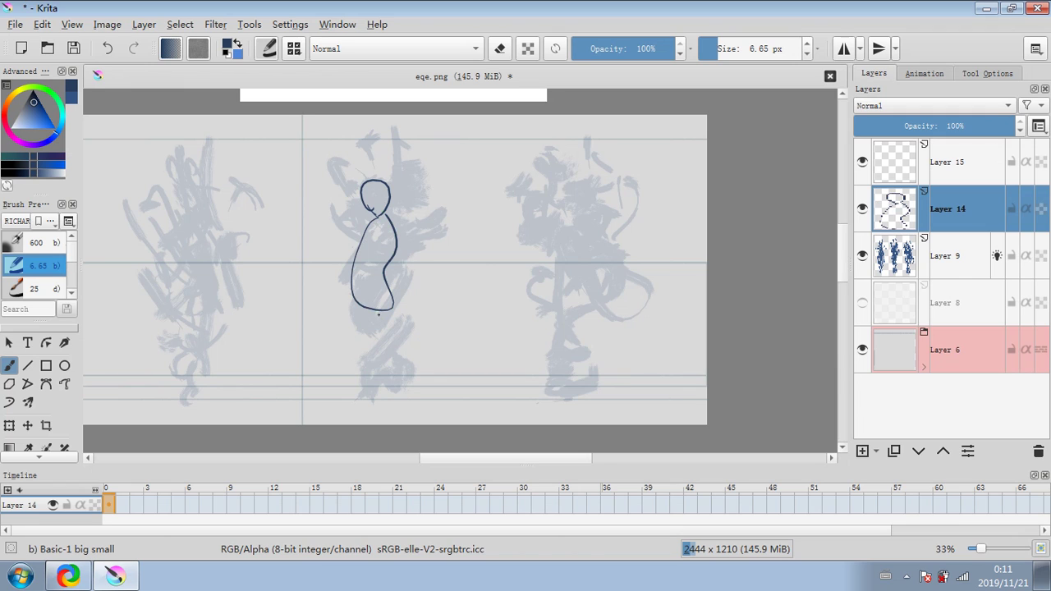
key(ctrl+z)
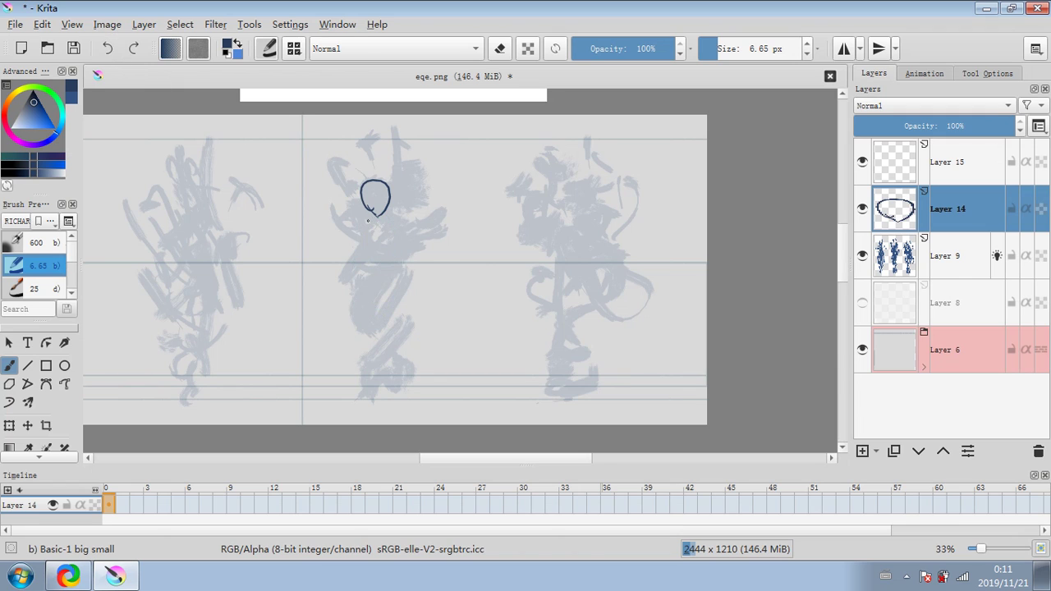
Draw the middle figure's curved torso and hip with two bent leg lines beneath it.
mouse_move(375, 212)
mouse_down()
mouse_move(359, 232)
mouse_move(367, 295)
mouse_move(400, 319)
mouse_move(391, 245)
mouse_up()
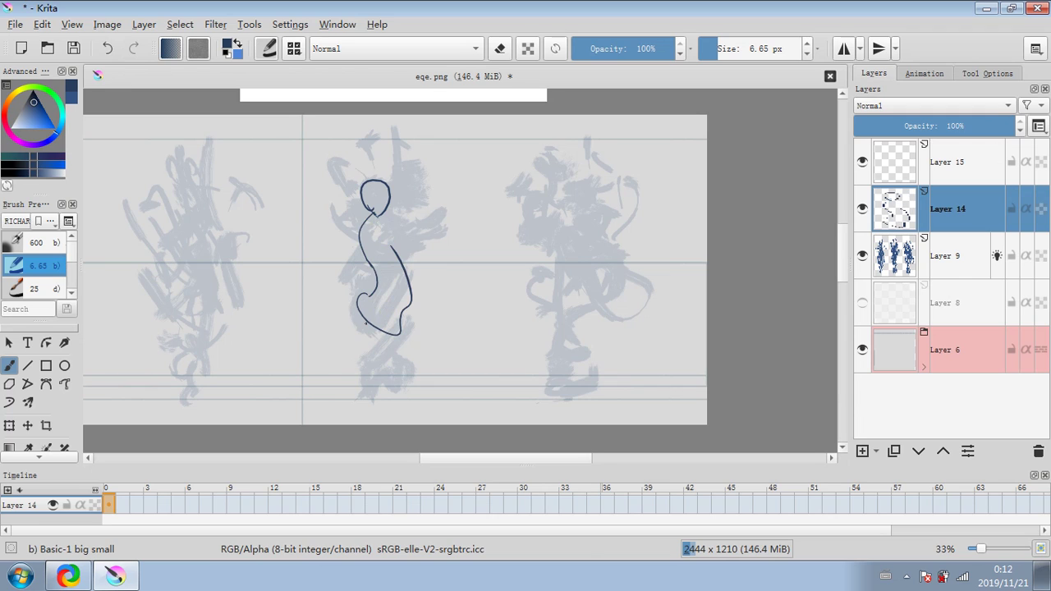
mouse_move(387, 307)
mouse_down()
mouse_move(354, 351)
mouse_move(404, 394)
mouse_up()
drag(383, 314, 439, 392)
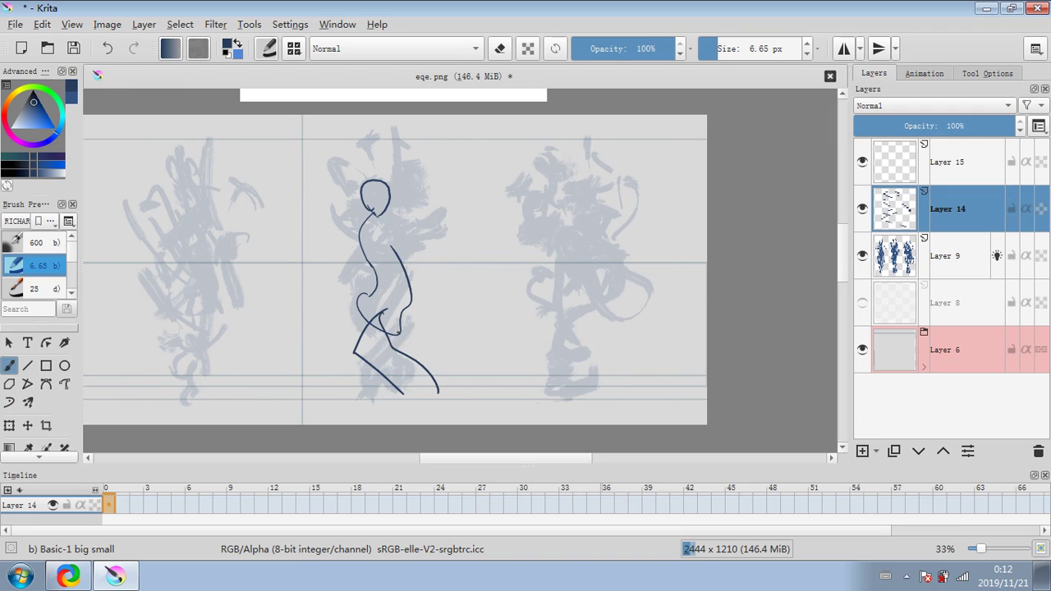
drag(277, 259, 544, 273)
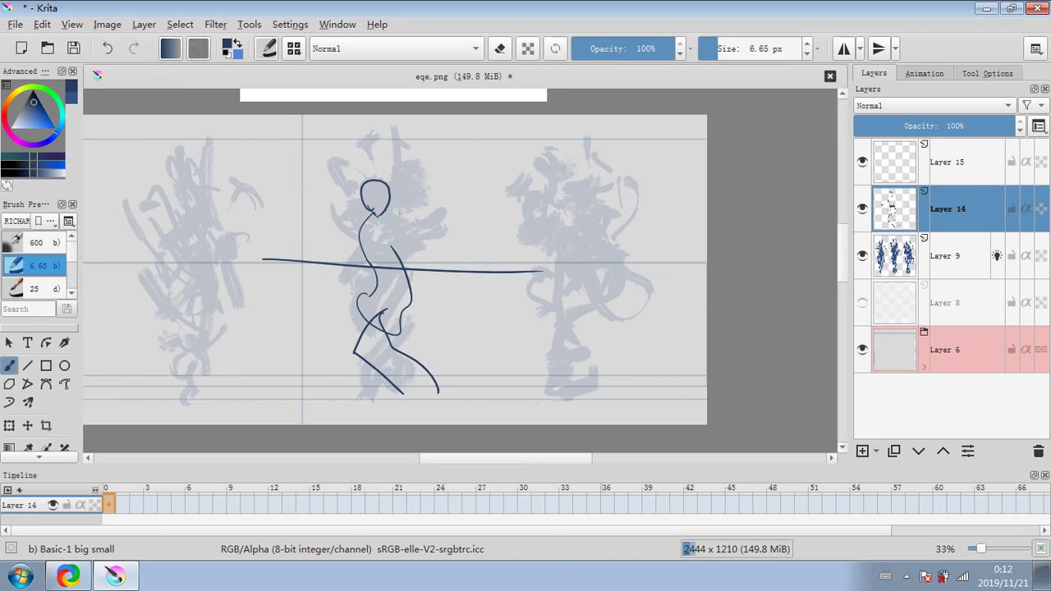
click(108, 48)
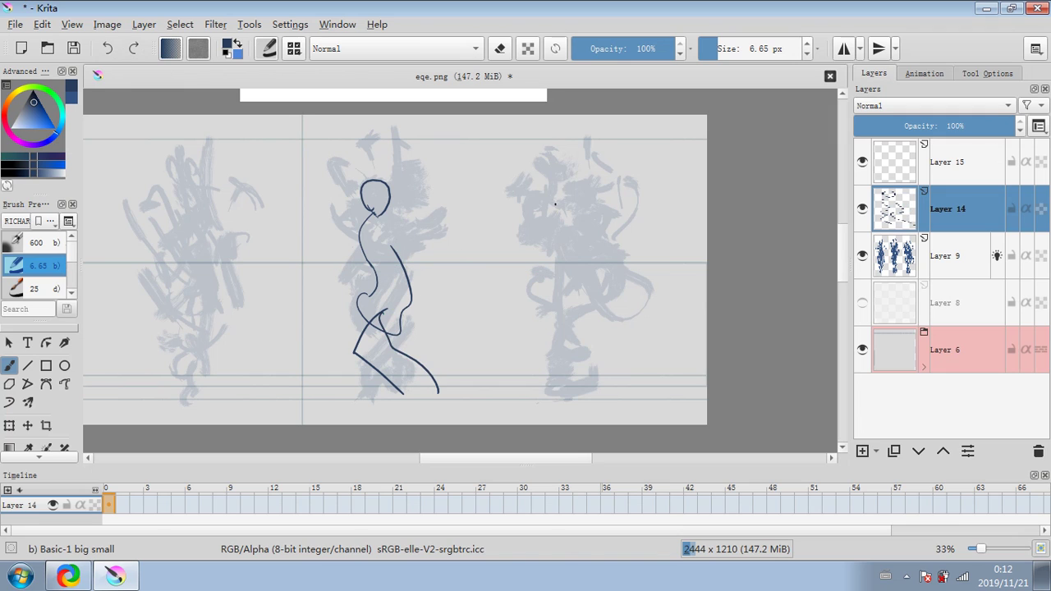
mouse_move(575, 199)
mouse_down()
mouse_move(555, 203)
mouse_move(552, 283)
mouse_move(585, 205)
mouse_move(575, 198)
mouse_up()
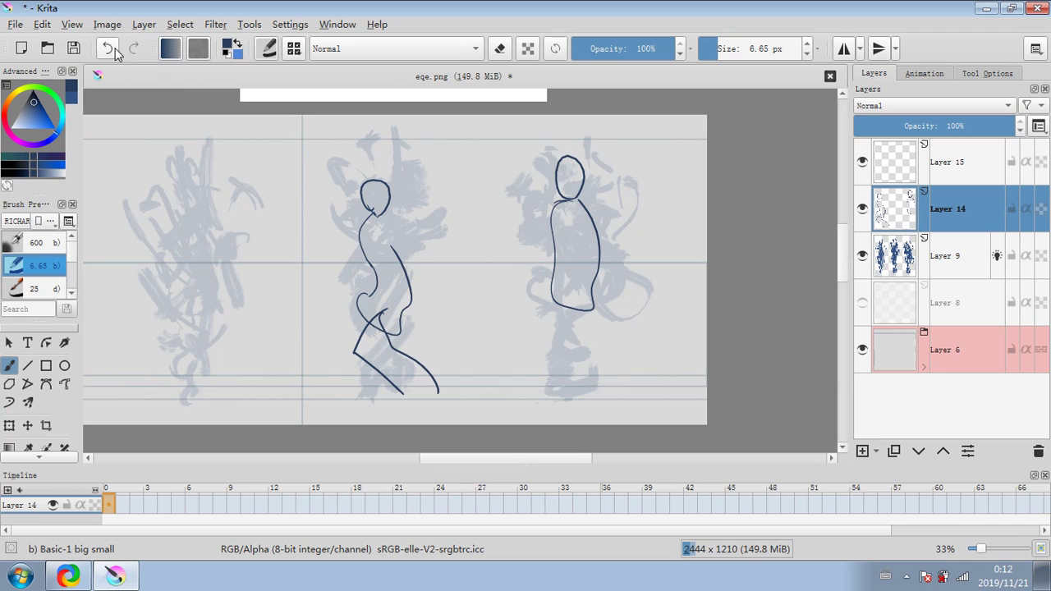
key(ctrl+z)
key(ctrl+z)
mouse_move(563, 197)
mouse_down()
mouse_move(582, 168)
mouse_move(559, 205)
mouse_move(556, 263)
mouse_move(590, 215)
mouse_up()
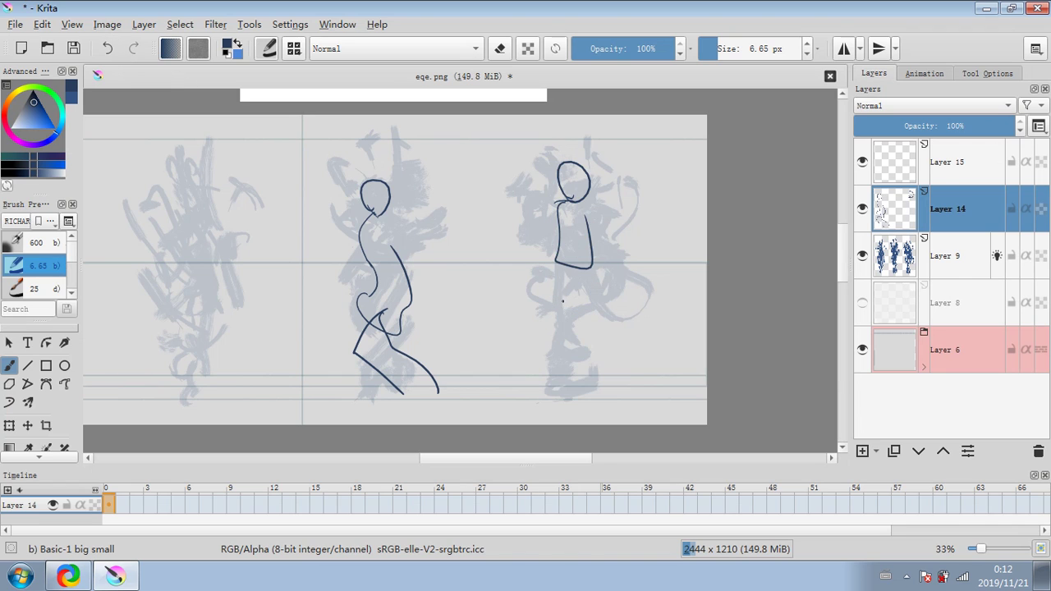
drag(560, 263, 559, 383)
drag(580, 276, 586, 379)
drag(555, 204, 551, 300)
mouse_move(589, 205)
mouse_down()
mouse_move(596, 306)
mouse_move(608, 290)
mouse_move(567, 286)
mouse_up()
click(107, 49)
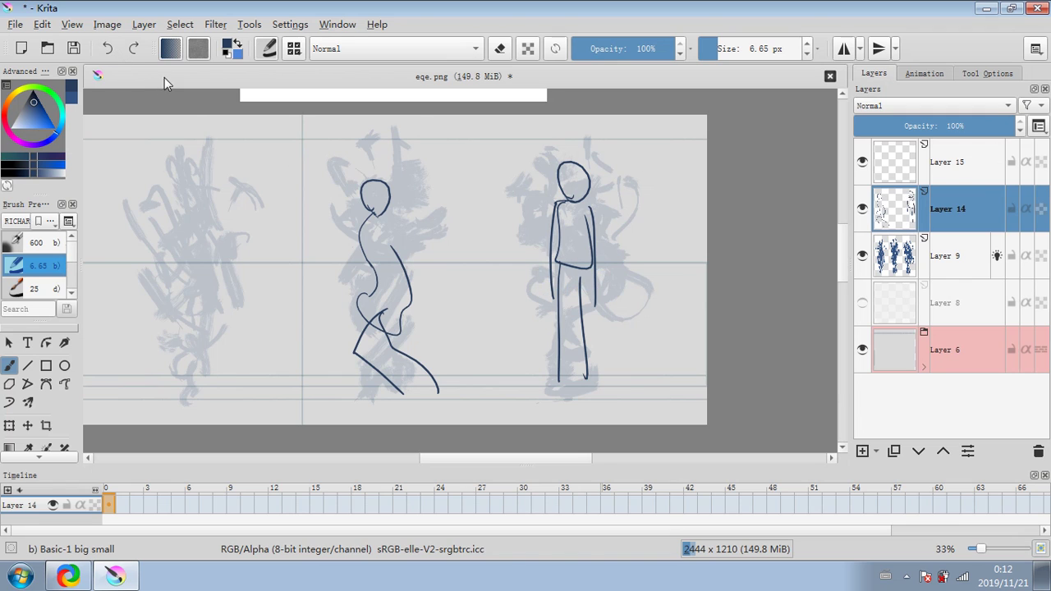
click(109, 49)
click(110, 51)
click(111, 50)
click(111, 50)
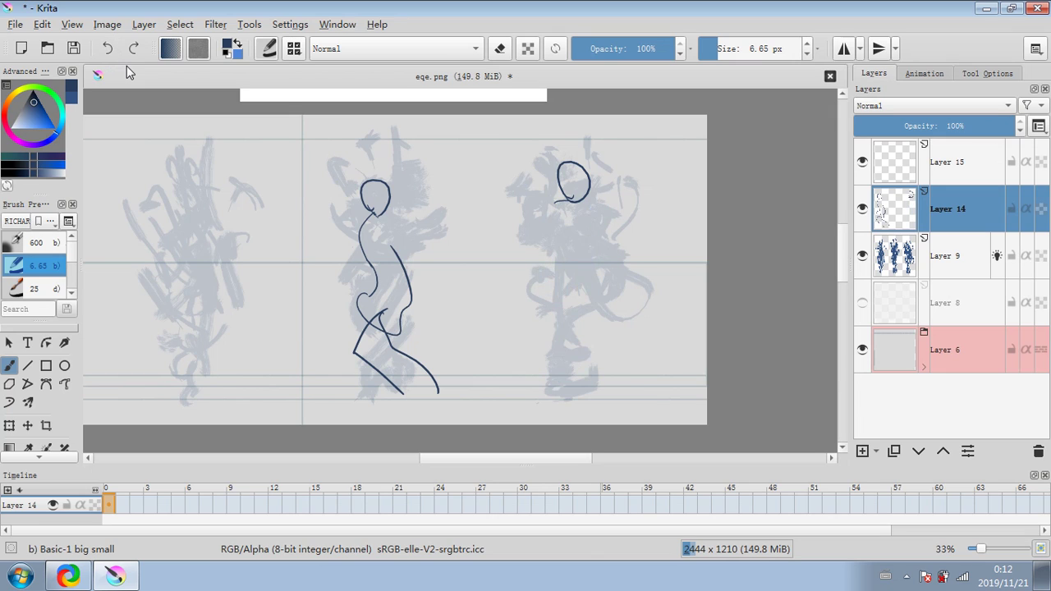
click(110, 50)
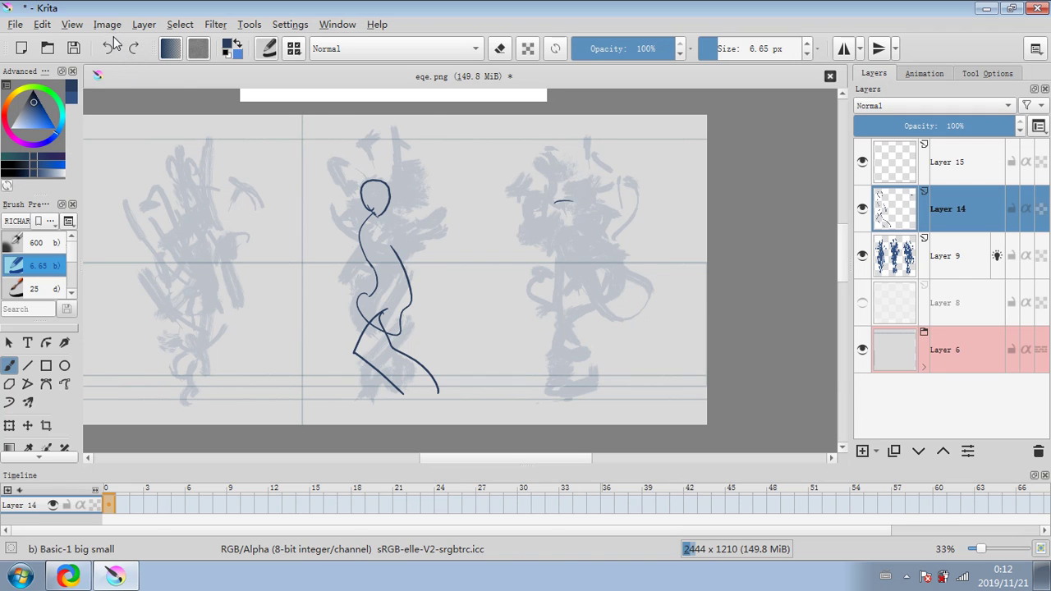
click(109, 50)
Sketch a forward-leaning torso with a rounded hip and a round head over the upper part of the third scribble.
drag(573, 220, 609, 243)
drag(558, 160, 543, 184)
mouse_move(574, 220)
mouse_down()
mouse_move(596, 199)
mouse_move(585, 206)
mouse_move(634, 215)
mouse_move(603, 236)
mouse_up()
drag(564, 181, 562, 182)
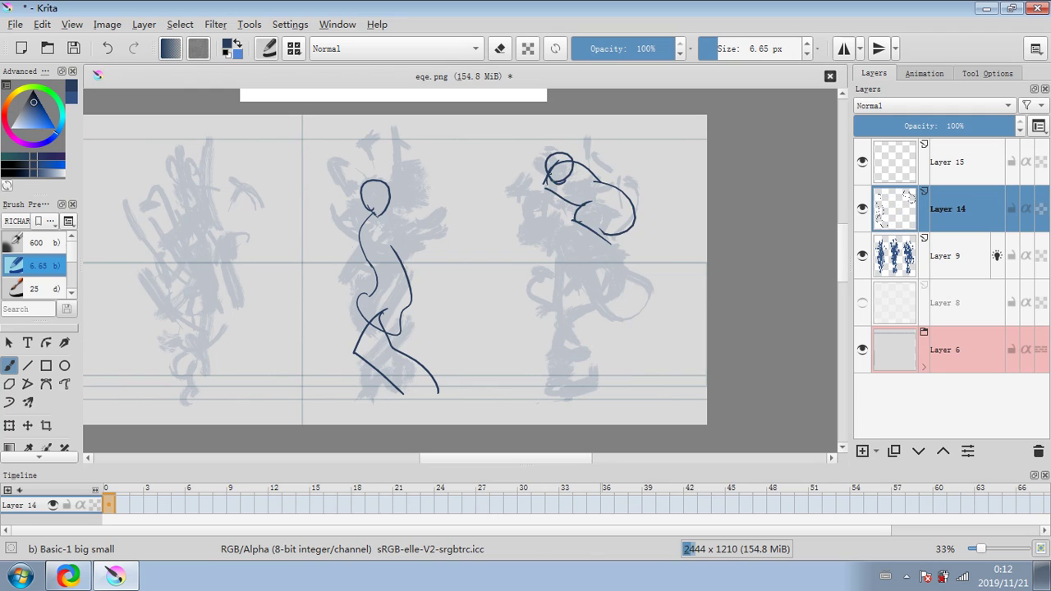
Erase the stray marks inside the leaning figure's head and draw one hanging arm and one arched arm behind the back.
key(e)
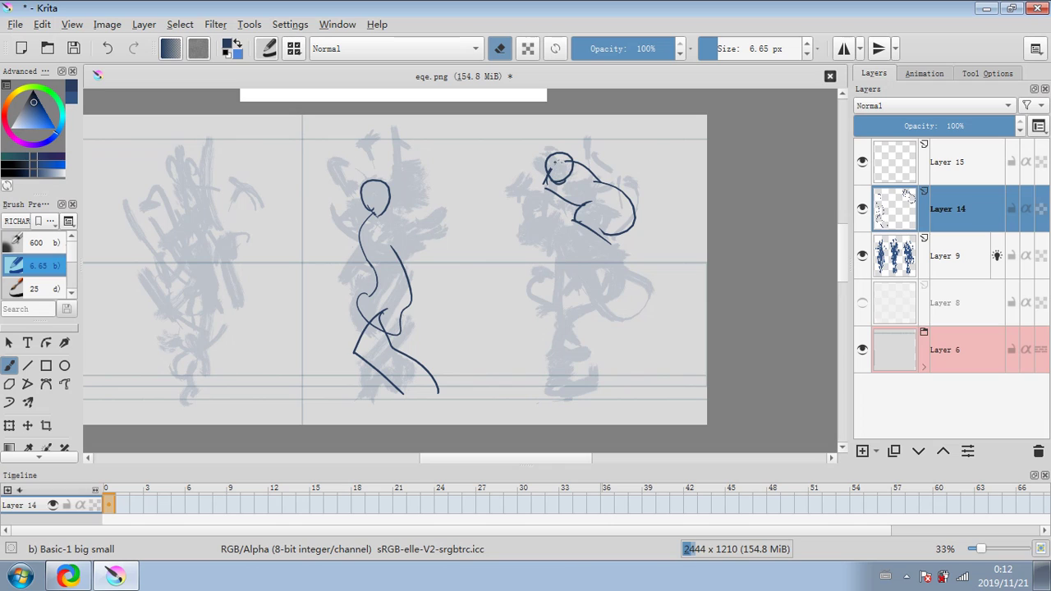
click(500, 48)
drag(546, 174, 529, 238)
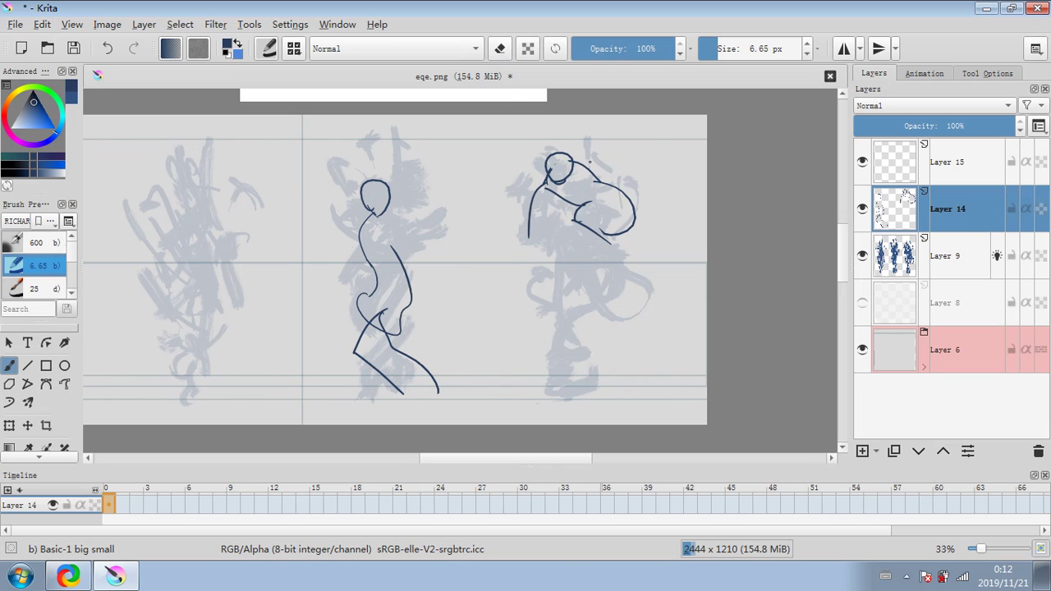
drag(584, 168, 631, 178)
Draw the leaning figure's long supporting leg and its raised, bent other leg.
drag(614, 206, 615, 340)
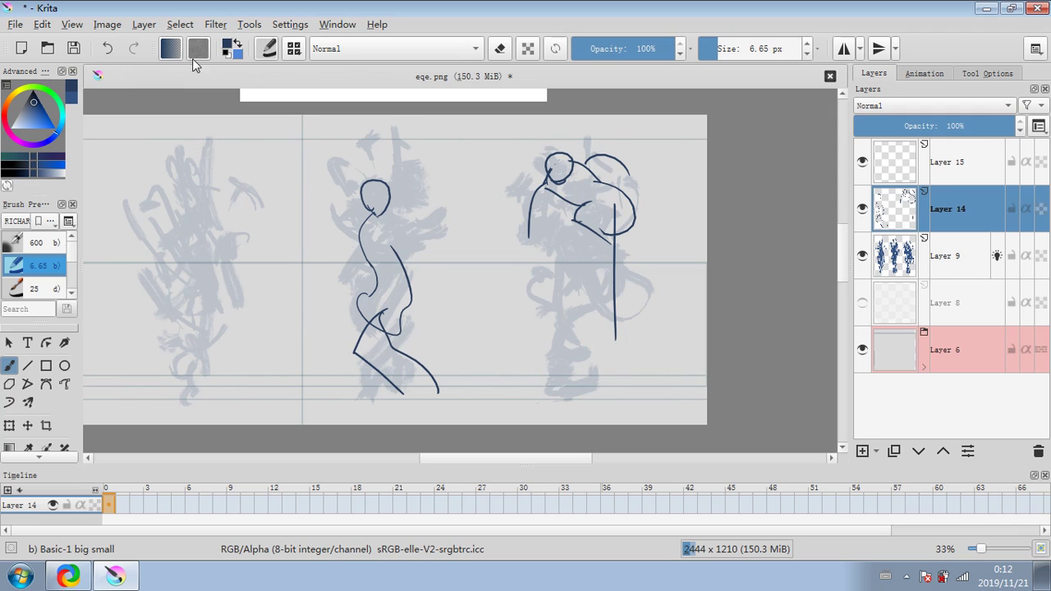
click(107, 49)
mouse_move(609, 205)
mouse_down()
mouse_move(608, 288)
mouse_move(623, 329)
mouse_up()
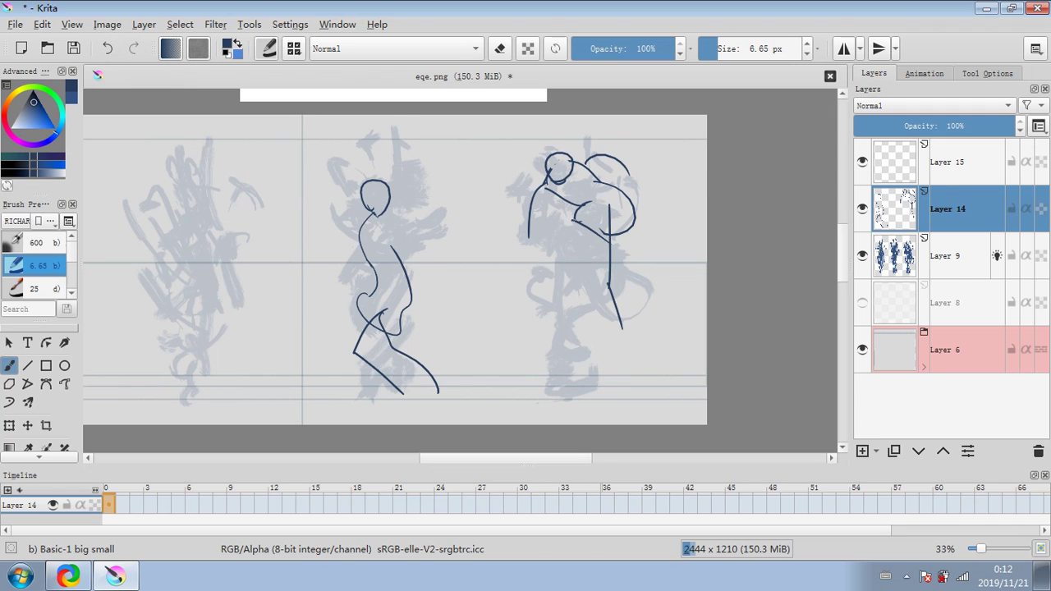
mouse_move(584, 213)
mouse_down()
mouse_move(558, 267)
mouse_move(573, 293)
mouse_up()
mouse_move(607, 203)
mouse_down()
mouse_move(607, 253)
mouse_move(620, 212)
mouse_move(620, 329)
mouse_up()
drag(615, 283, 625, 332)
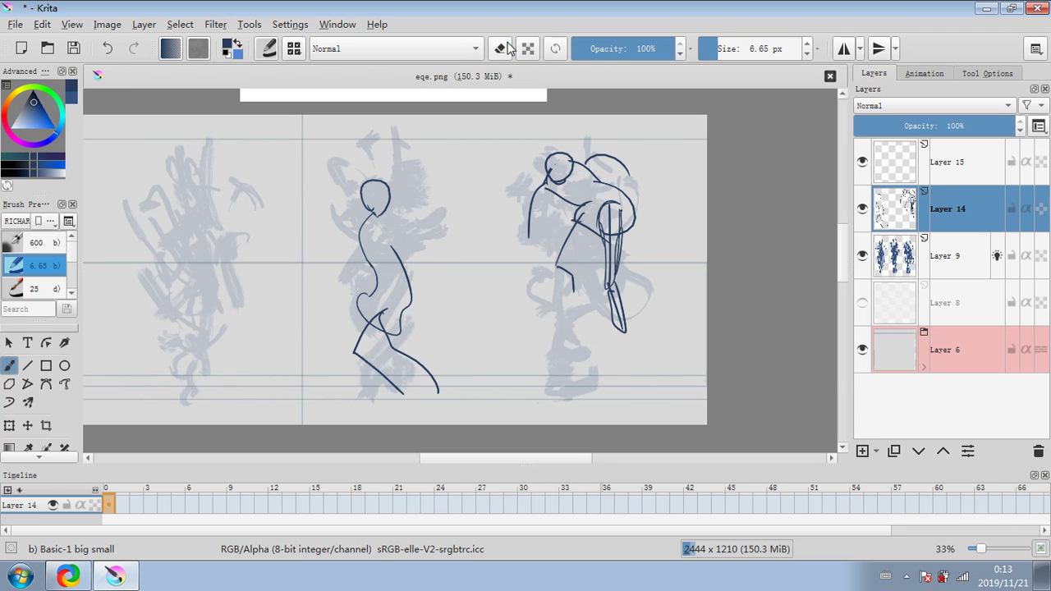
Erase overlapping construction lines on the leaning figure's legs and redraw the bent leg's thigh and calf.
click(504, 46)
drag(616, 239, 616, 266)
mouse_move(607, 276)
mouse_down()
mouse_move(608, 202)
mouse_move(629, 228)
mouse_move(557, 267)
mouse_up()
click(506, 49)
mouse_move(592, 233)
mouse_down()
mouse_move(568, 266)
mouse_move(577, 314)
mouse_up()
Reinforce the outlines of the leaning figure's hip, back, chest and both arms.
mouse_move(603, 202)
mouse_down()
mouse_move(620, 197)
mouse_move(626, 225)
mouse_up()
mouse_move(614, 186)
mouse_down()
mouse_move(625, 202)
mouse_move(590, 191)
mouse_move(613, 185)
mouse_up()
mouse_move(588, 168)
mouse_down()
mouse_move(609, 188)
mouse_move(562, 182)
mouse_up()
drag(546, 187, 572, 203)
drag(578, 157, 640, 177)
drag(547, 189, 528, 234)
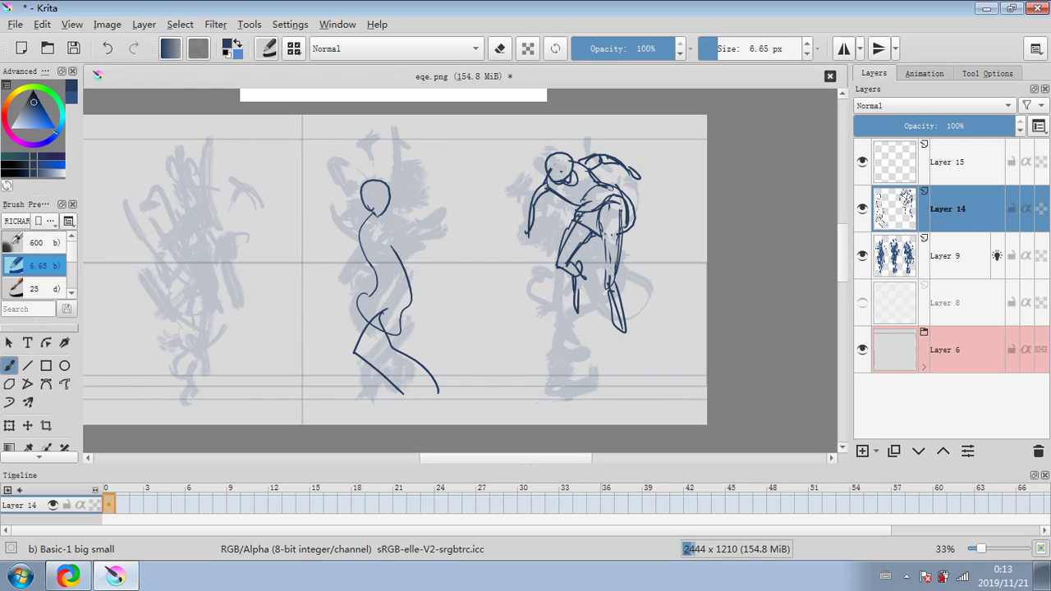
Draw a brimmed hat and dark face shading on the leaning figure and darken the waistband.
mouse_move(574, 157)
mouse_down()
mouse_move(538, 174)
mouse_move(557, 145)
mouse_move(565, 161)
mouse_move(562, 151)
mouse_up()
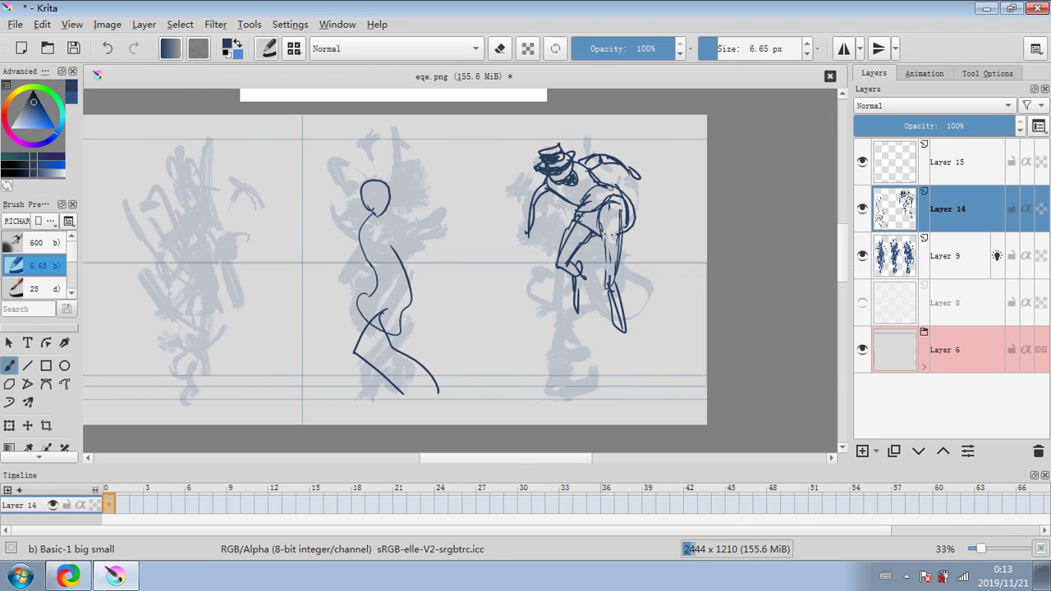
mouse_move(578, 184)
mouse_down()
mouse_move(592, 216)
mouse_move(582, 202)
mouse_up()
mouse_move(588, 187)
mouse_down()
mouse_move(598, 192)
mouse_move(584, 203)
mouse_up()
Erase excess lines inside the leaning figure's legs and fill both lower legs solid dark with a 19.84 px brush.
click(506, 49)
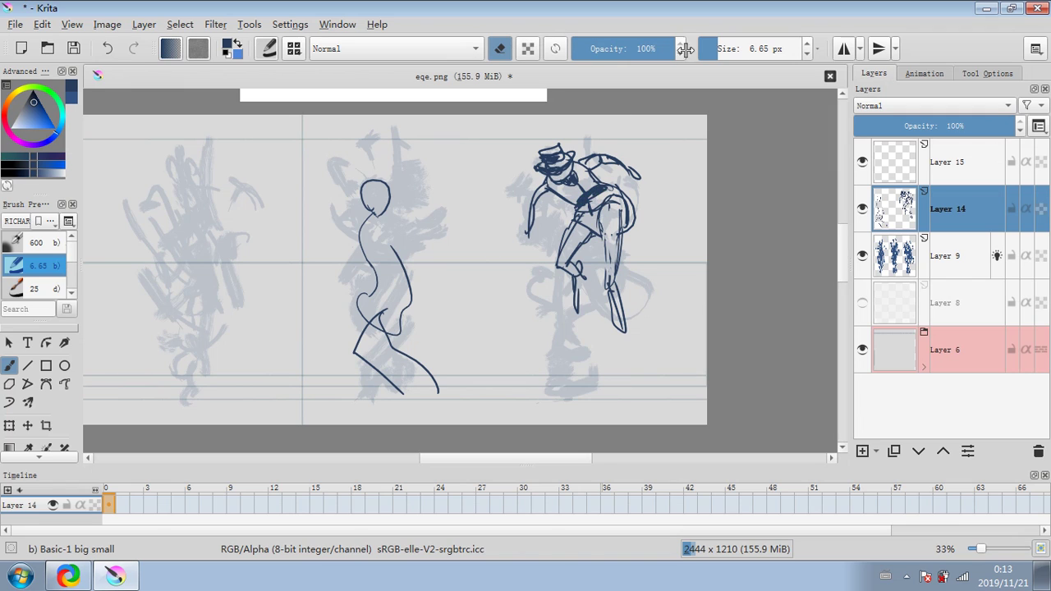
click(732, 53)
mouse_move(572, 239)
mouse_down()
mouse_move(590, 223)
mouse_move(609, 260)
mouse_move(618, 205)
mouse_move(631, 228)
mouse_move(632, 204)
mouse_move(624, 199)
mouse_move(605, 278)
mouse_move(616, 278)
mouse_move(609, 322)
mouse_move(615, 294)
mouse_move(576, 309)
mouse_move(578, 262)
mouse_up()
click(500, 49)
click(728, 50)
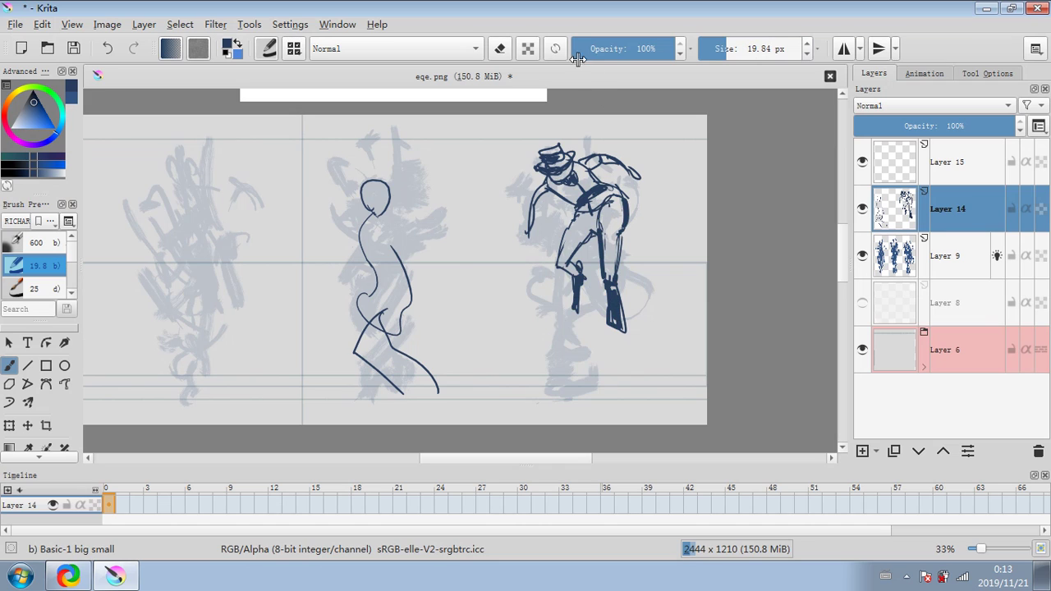
Shade the leaning figure's torso and trousers using a 78.72 px brush at 31% opacity.
click(604, 48)
click(741, 49)
mouse_move(569, 240)
mouse_down()
mouse_move(563, 273)
mouse_move(608, 216)
mouse_move(613, 288)
mouse_move(581, 200)
mouse_move(634, 133)
mouse_up()
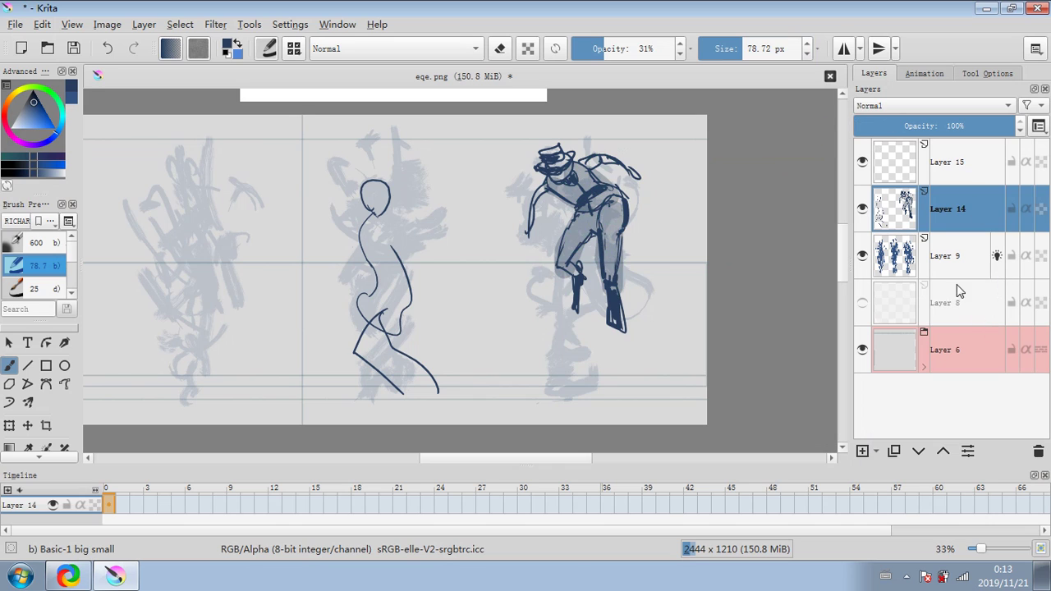
Delete the leaning figure's Layer 14 and duplicate the empty Layer 15.
click(1037, 450)
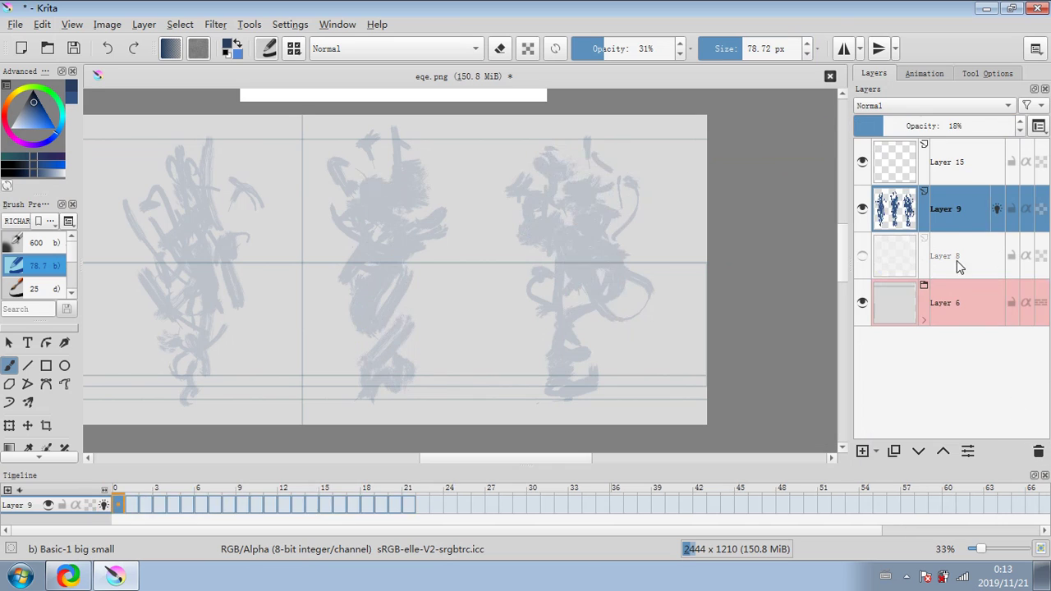
click(951, 179)
click(895, 451)
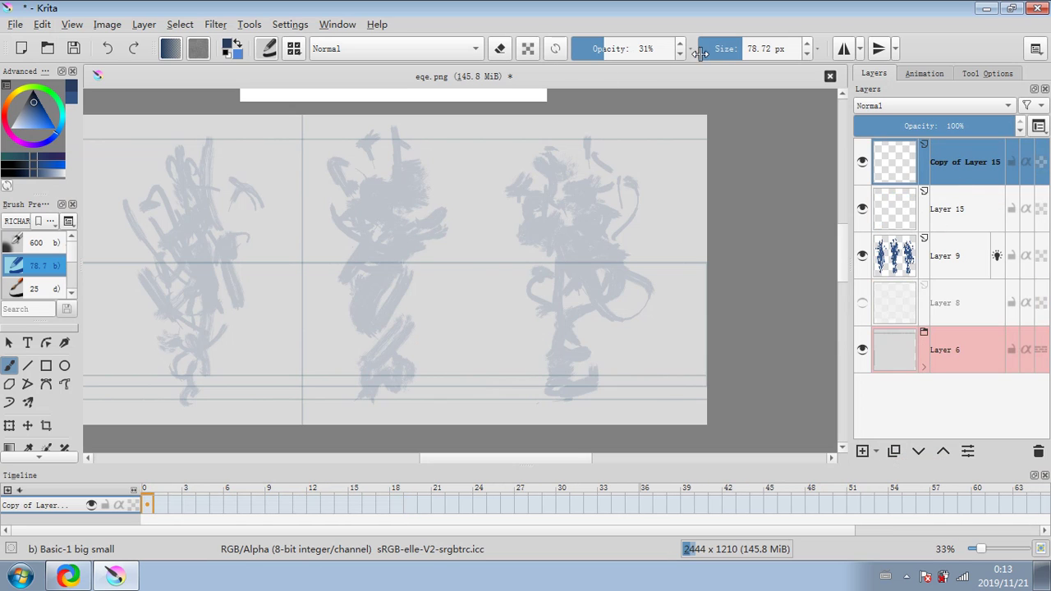
On Layer 15, sketch a bent stick figure with outstretched limbs over the leftmost scribble using a 9.34 px brush at 100% opacity.
click(730, 50)
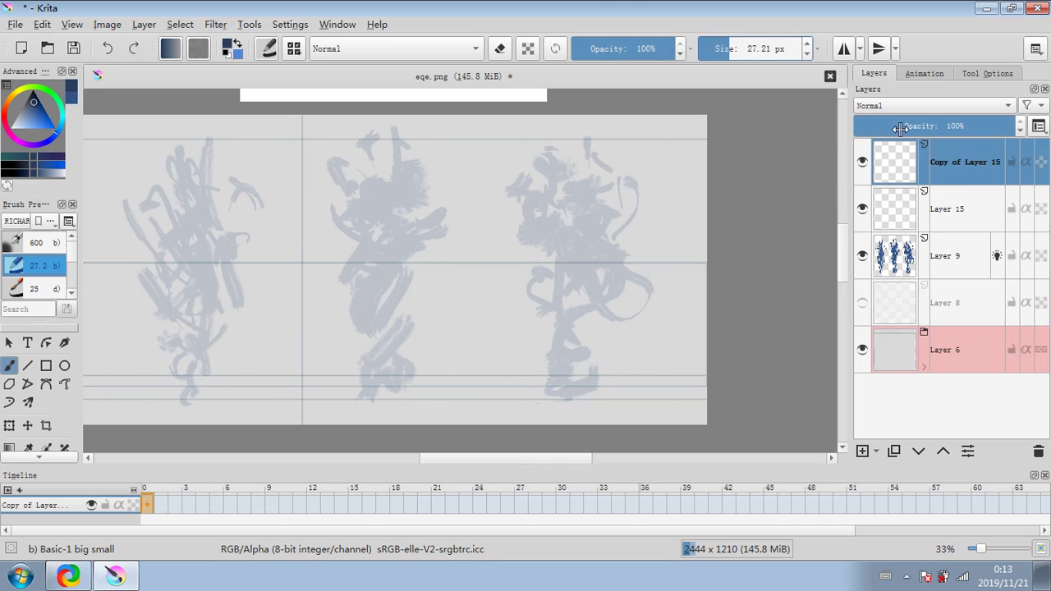
click(946, 212)
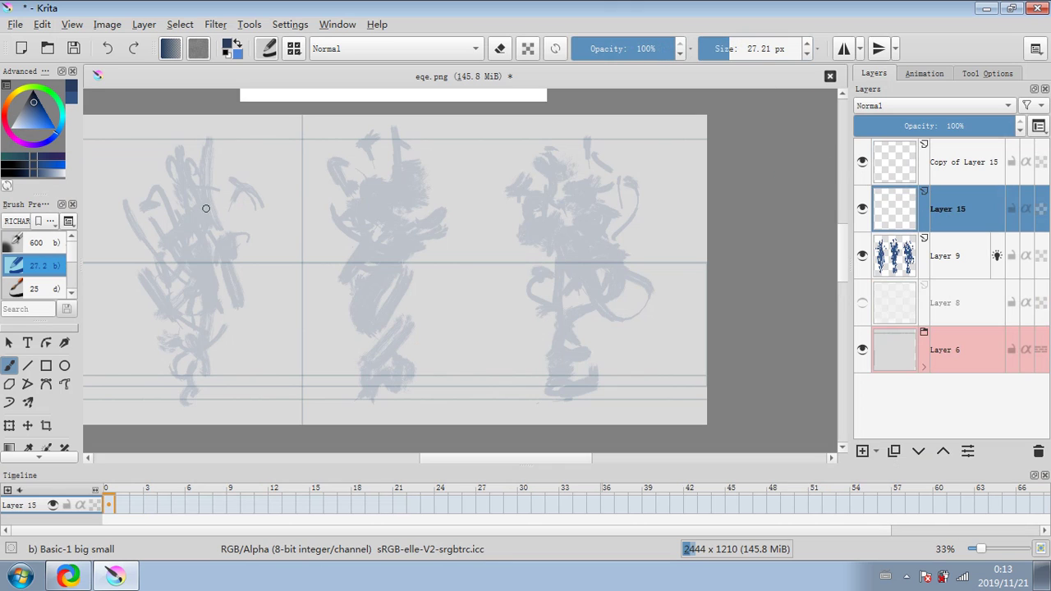
click(723, 48)
click(720, 48)
mouse_move(219, 246)
mouse_down()
mouse_move(237, 240)
mouse_move(218, 245)
mouse_up()
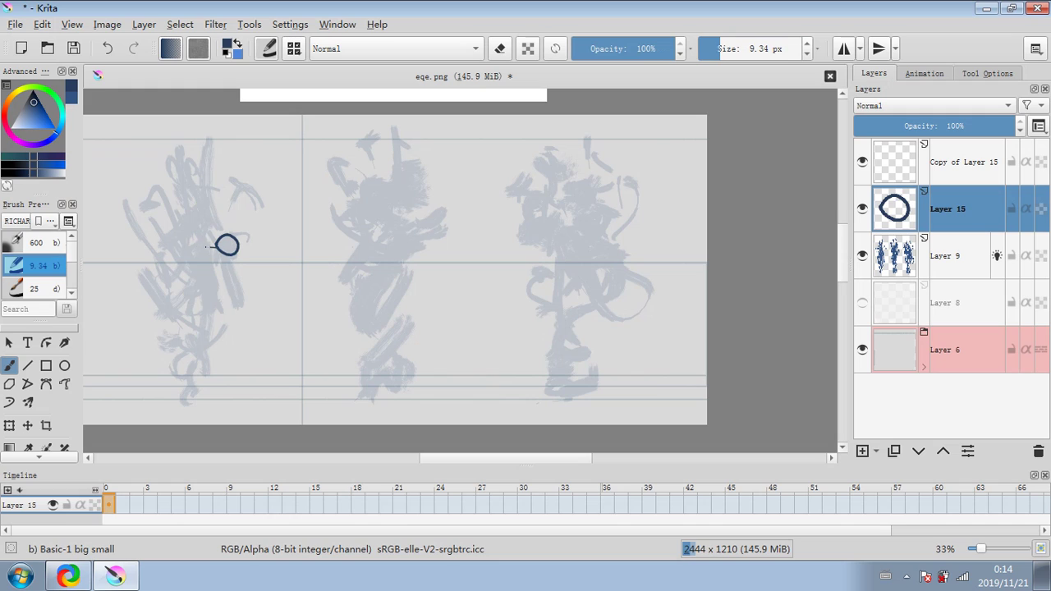
mouse_move(206, 246)
mouse_down()
mouse_move(174, 276)
mouse_move(218, 251)
mouse_move(231, 258)
mouse_move(246, 310)
mouse_up()
drag(212, 246, 182, 188)
mouse_move(175, 271)
mouse_down()
mouse_move(141, 246)
mouse_move(115, 200)
mouse_up()
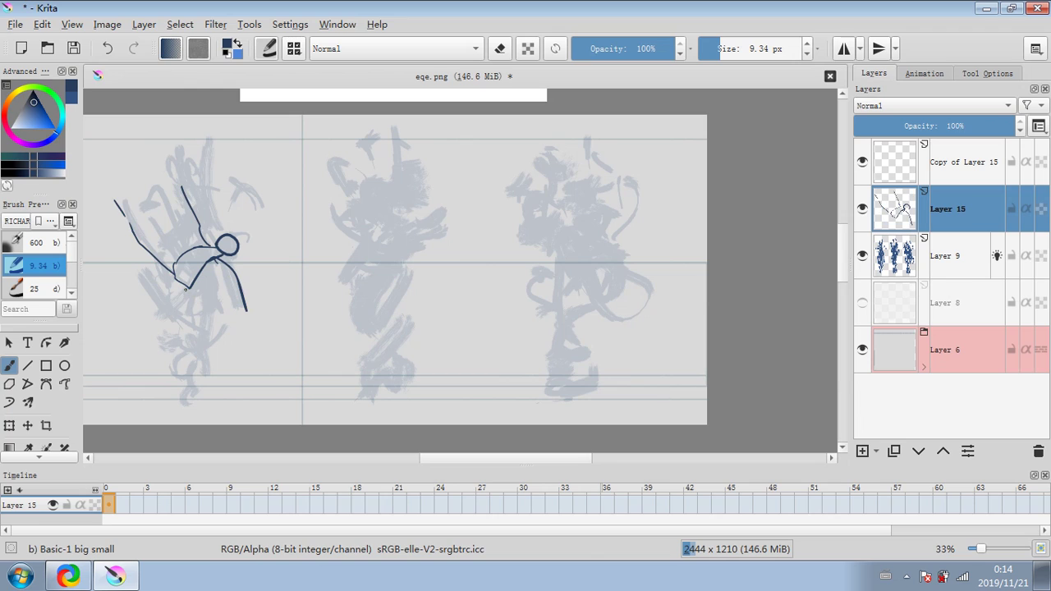
mouse_move(186, 288)
mouse_down()
mouse_move(183, 309)
mouse_move(221, 382)
mouse_up()
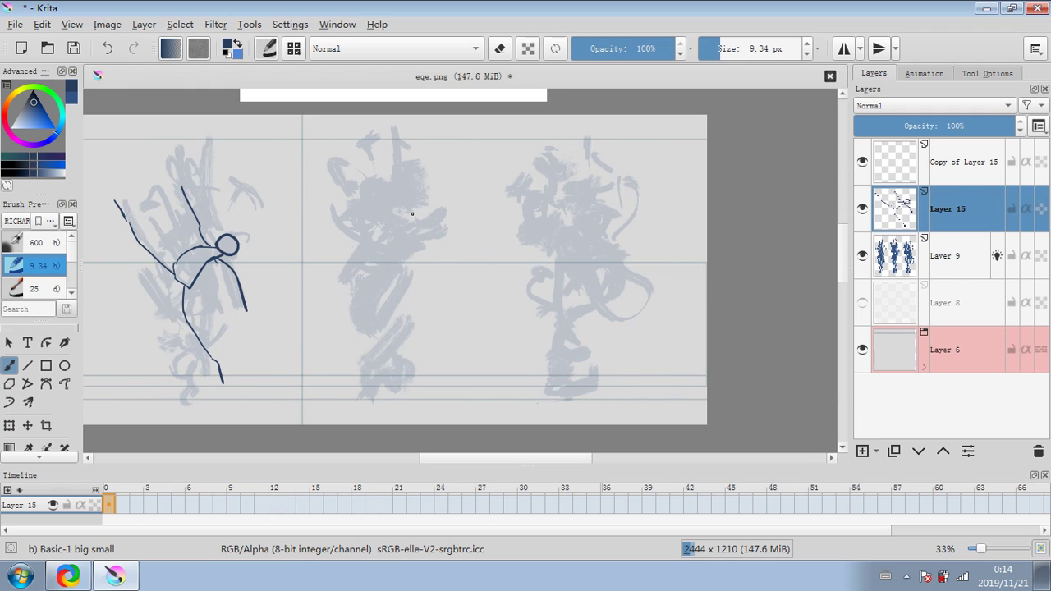
Try a bent-over figure on the middle scribble with motion lines, a dark ball and a thick 53.14 px arrow.
mouse_move(424, 219)
mouse_down()
mouse_move(390, 295)
mouse_move(388, 251)
mouse_move(425, 224)
mouse_up()
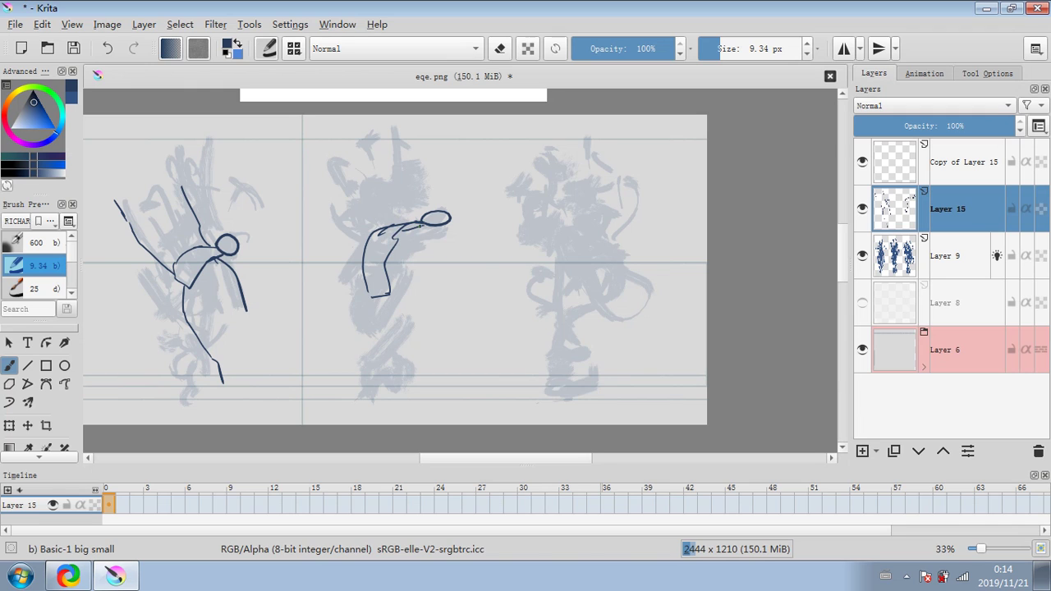
drag(434, 229, 486, 253)
drag(422, 226, 457, 259)
drag(373, 297, 384, 381)
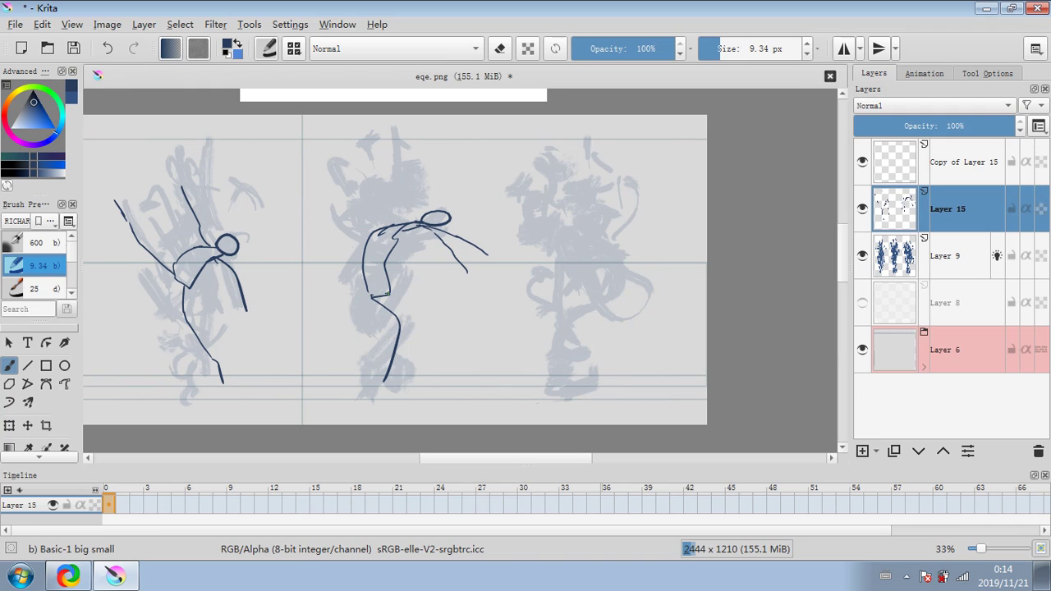
mouse_move(382, 294)
mouse_down()
mouse_move(385, 327)
mouse_move(371, 352)
mouse_move(340, 363)
mouse_up()
drag(351, 154, 434, 201)
mouse_move(370, 152)
mouse_down()
mouse_move(460, 204)
mouse_move(501, 247)
mouse_move(487, 233)
mouse_move(493, 224)
mouse_up()
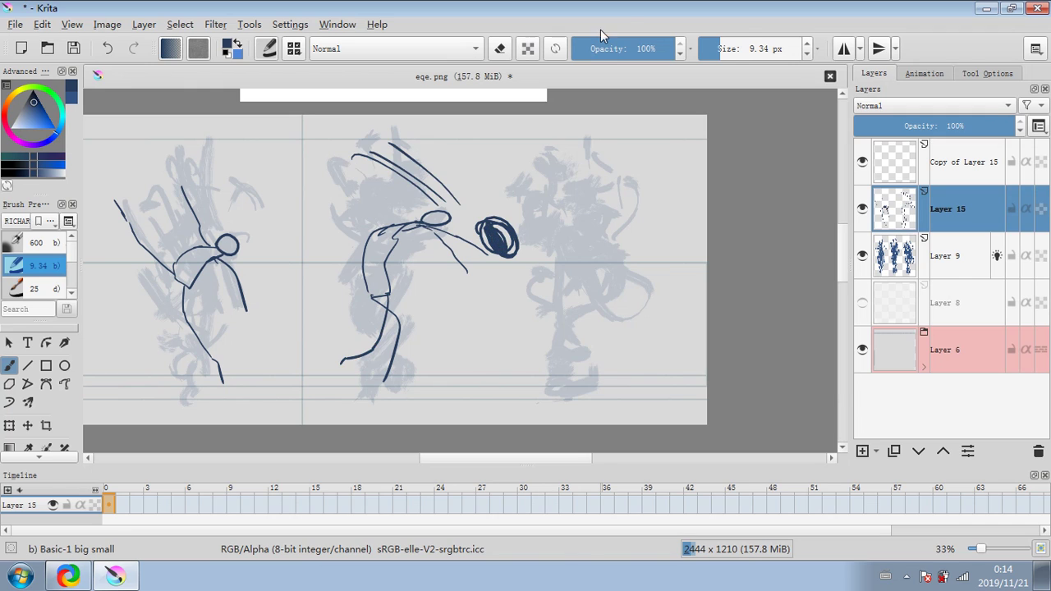
click(737, 44)
mouse_move(382, 141)
mouse_down()
mouse_move(460, 196)
mouse_move(450, 145)
mouse_up()
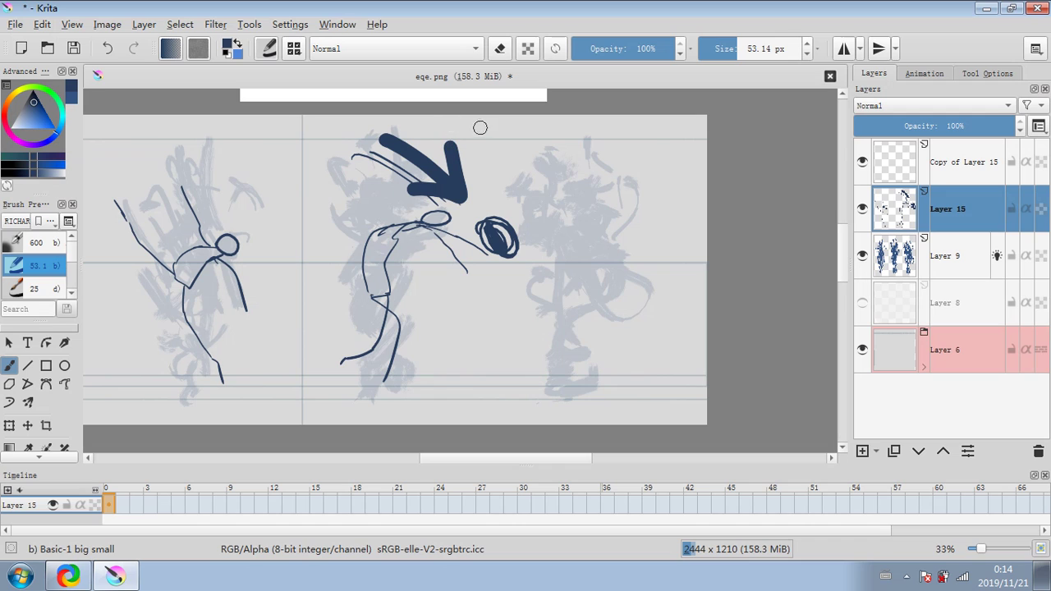
Undo all strokes of the bent-over figure on the middle scribble.
click(109, 48)
click(109, 48)
click(109, 48)
click(110, 48)
click(109, 48)
click(110, 47)
click(109, 47)
click(109, 48)
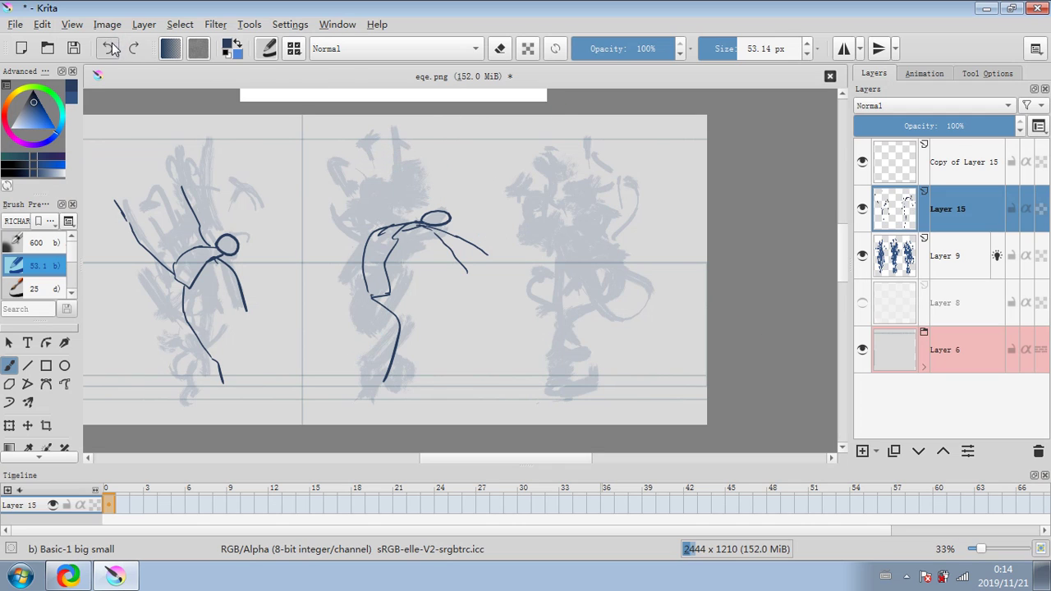
click(109, 47)
click(111, 48)
click(111, 48)
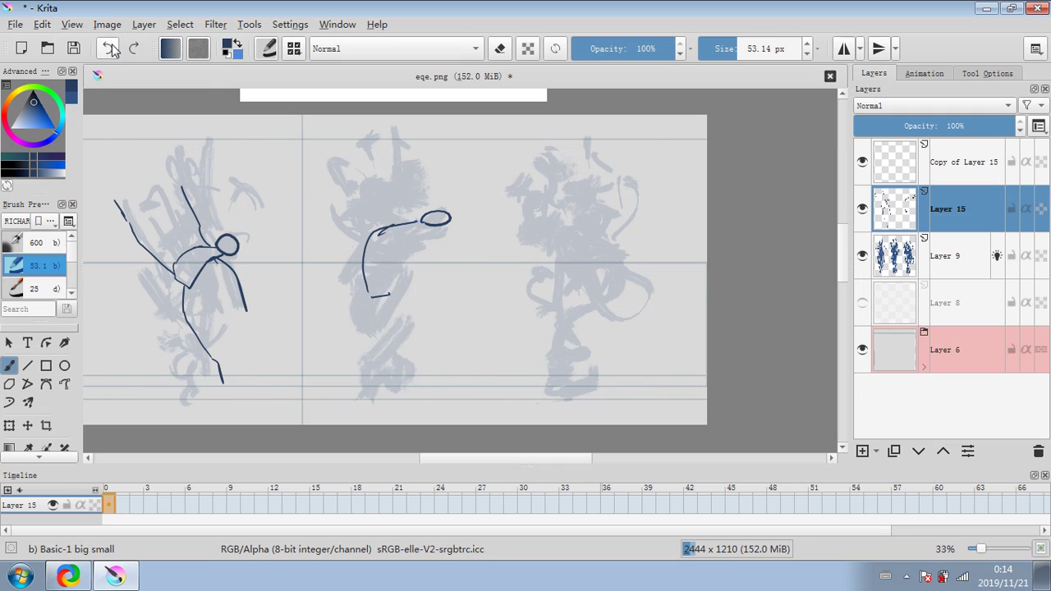
click(111, 47)
click(110, 48)
click(110, 48)
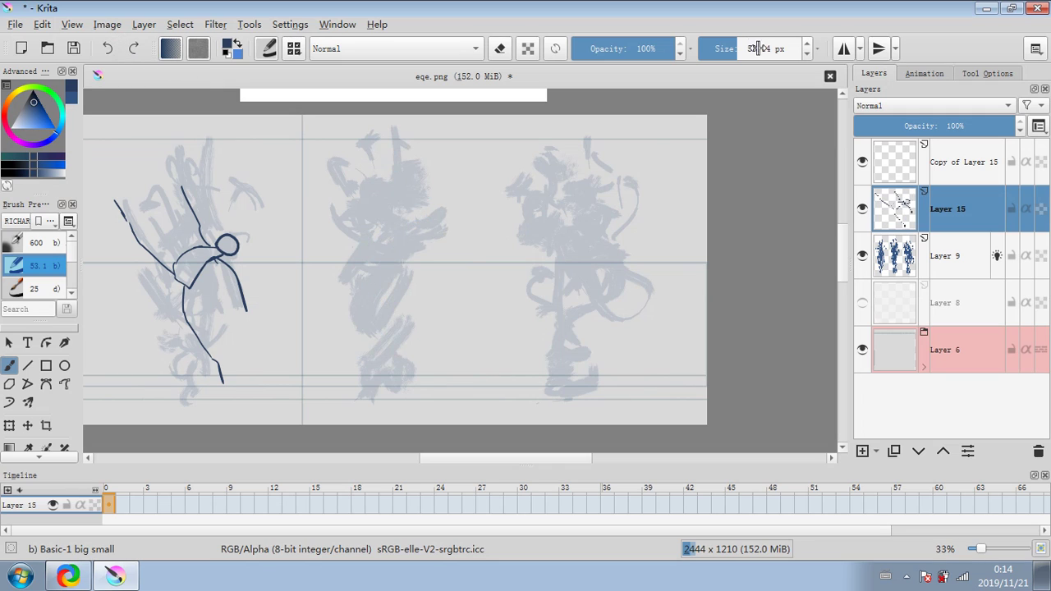
Sketch a crossed-leg figure with arms outstretched over the rightmost scribble using a 6.65 px brush.
click(726, 50)
click(718, 51)
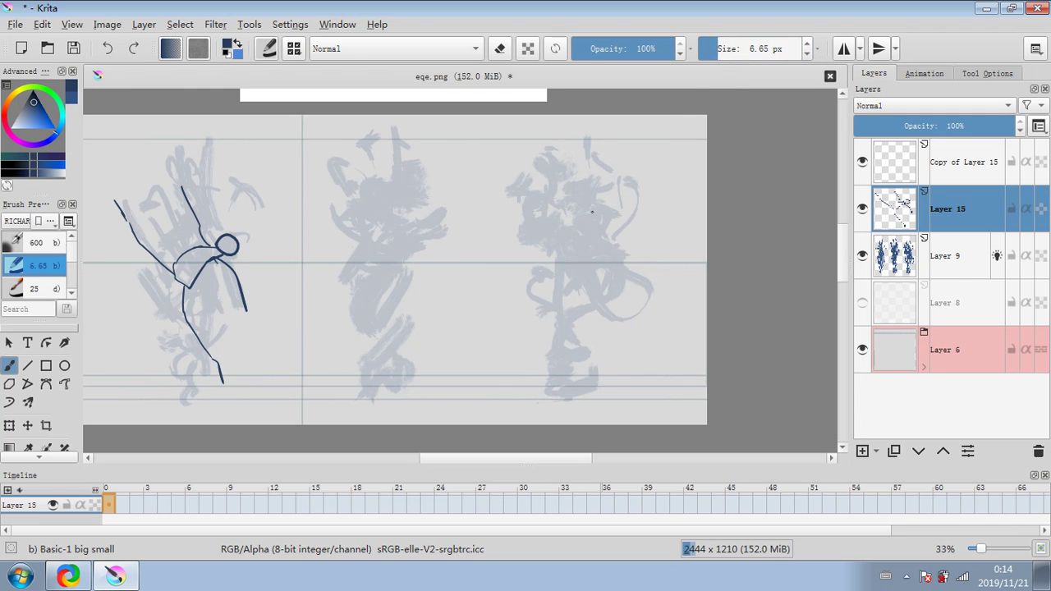
drag(593, 200, 515, 182)
drag(608, 250, 659, 261)
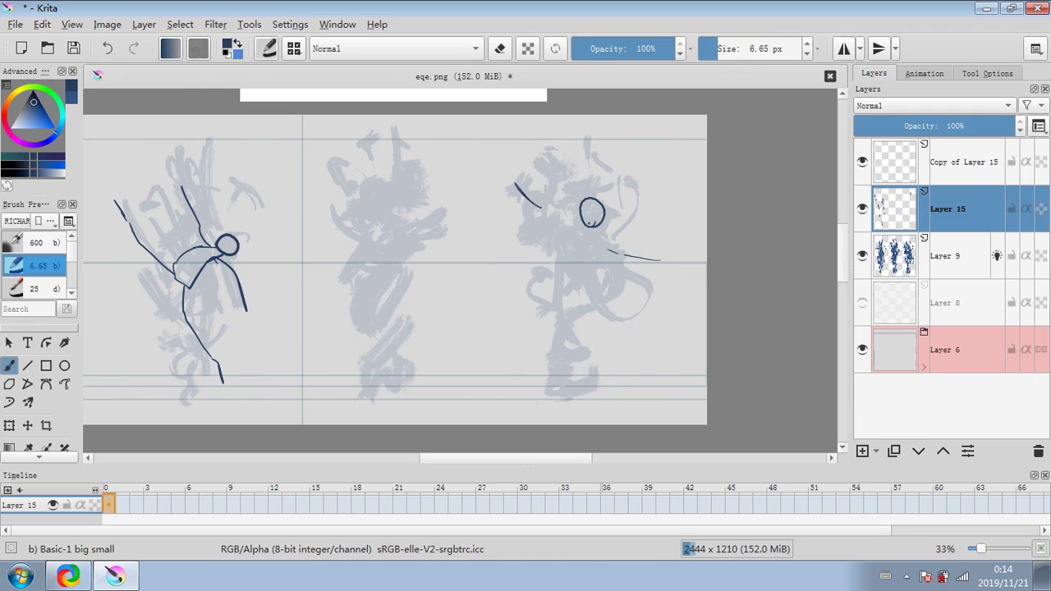
mouse_move(574, 215)
mouse_down()
mouse_move(565, 248)
mouse_move(593, 304)
mouse_move(597, 227)
mouse_up()
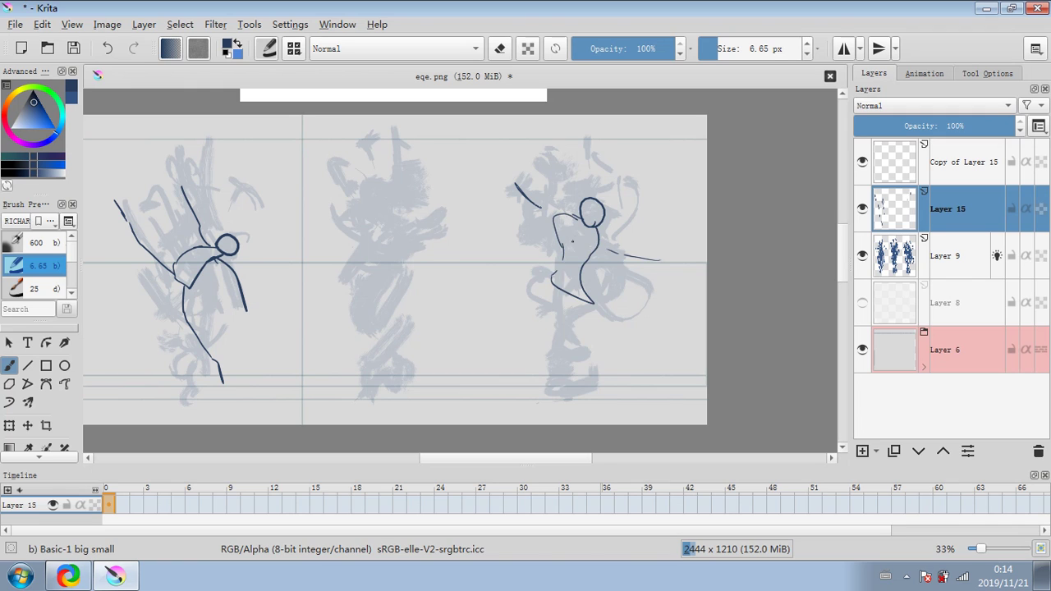
drag(583, 301, 555, 364)
drag(581, 300, 519, 389)
mouse_move(557, 283)
mouse_down()
mouse_move(569, 383)
mouse_move(584, 394)
mouse_up()
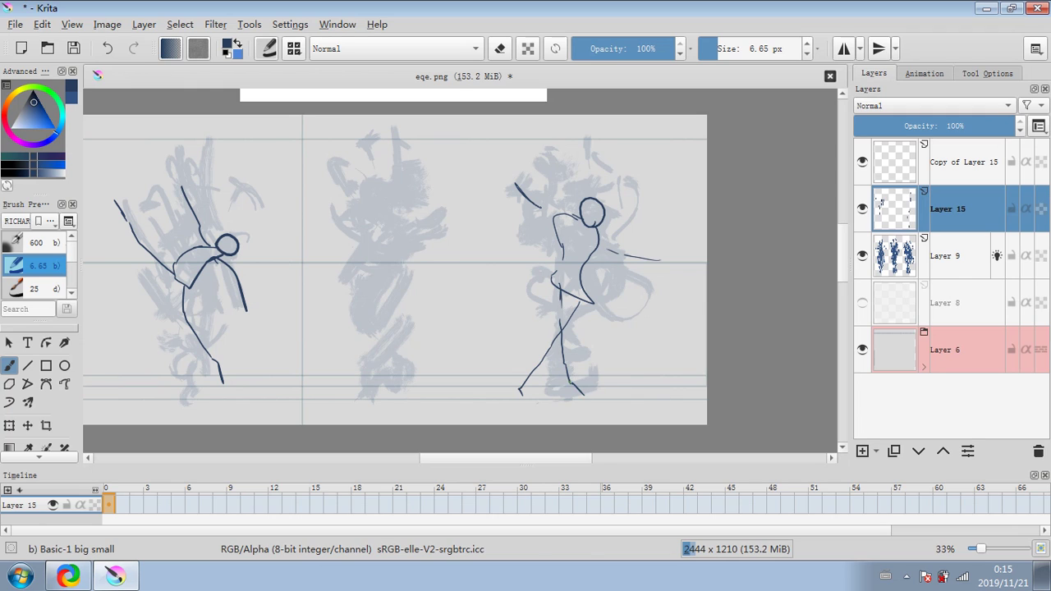
Undo the standing leg's foot, redraw it facing the other way, and rework the crossed leg with a bent knee.
click(107, 48)
drag(569, 382, 560, 392)
mouse_move(578, 302)
mouse_down()
mouse_move(523, 373)
mouse_move(542, 360)
mouse_up()
click(500, 49)
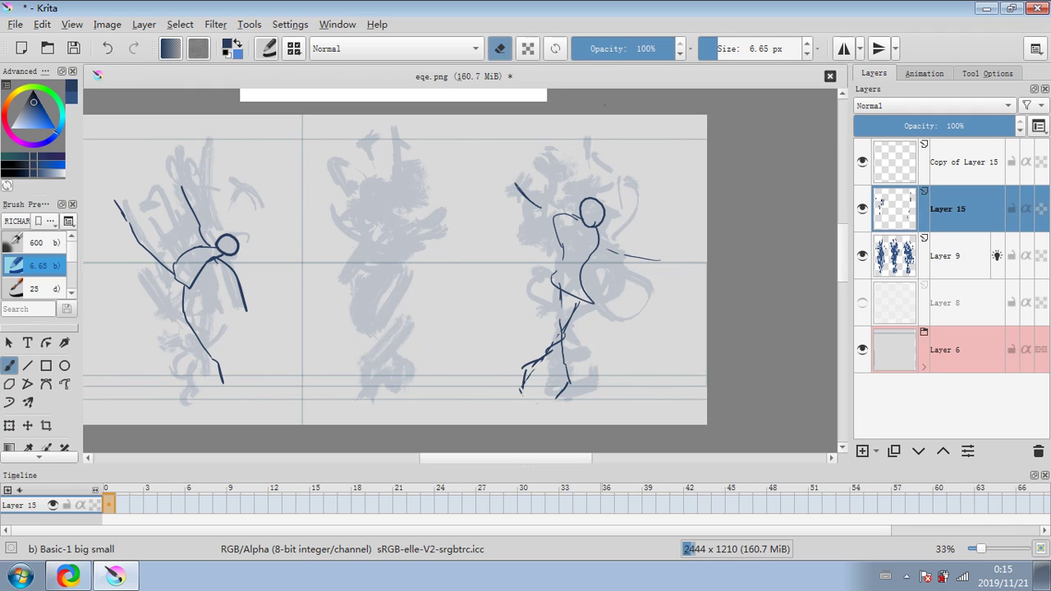
click(500, 50)
Add both hands, join the raised arm to the shoulder, and sketch a small flying shape beyond each hand.
drag(516, 189, 503, 181)
drag(504, 179, 516, 180)
drag(645, 265, 662, 263)
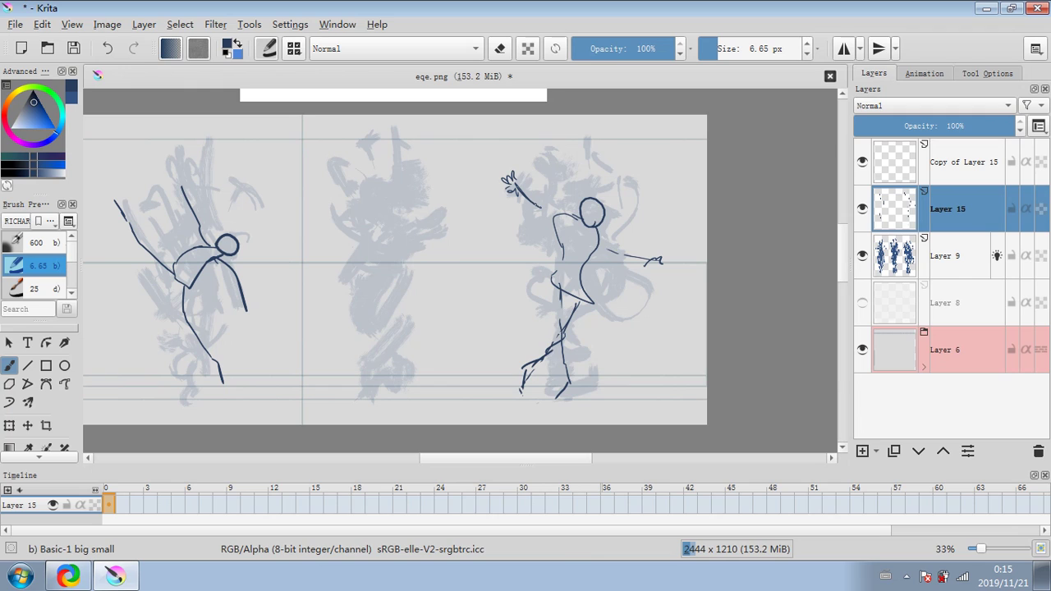
drag(530, 200, 563, 217)
drag(457, 165, 468, 171)
drag(456, 136, 472, 169)
drag(678, 292, 705, 287)
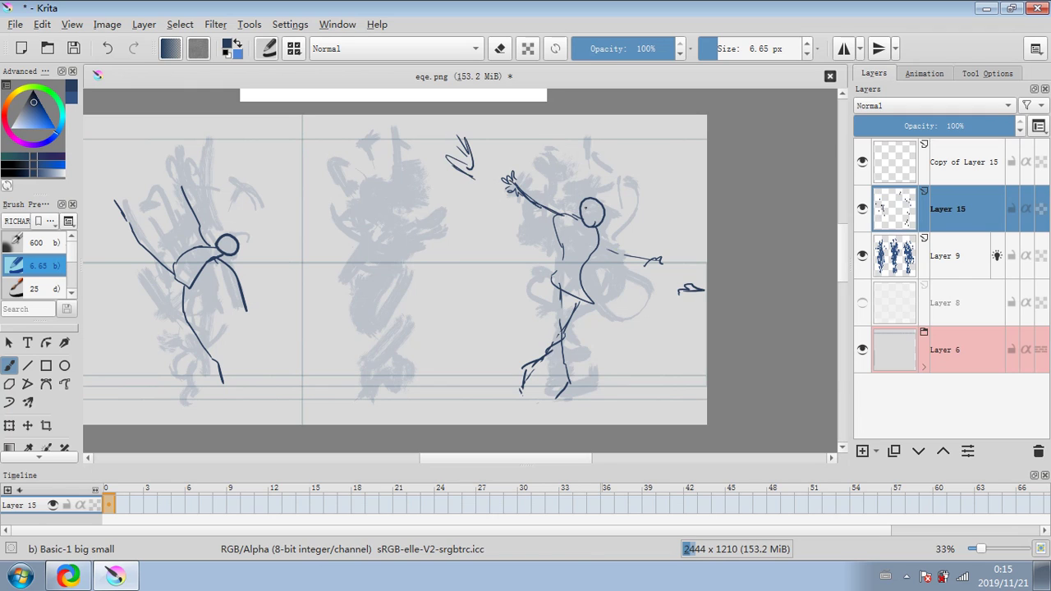
Refine the rightmost figure's head and chest lines and touch up its hip corner.
drag(603, 197, 563, 263)
drag(577, 214, 562, 234)
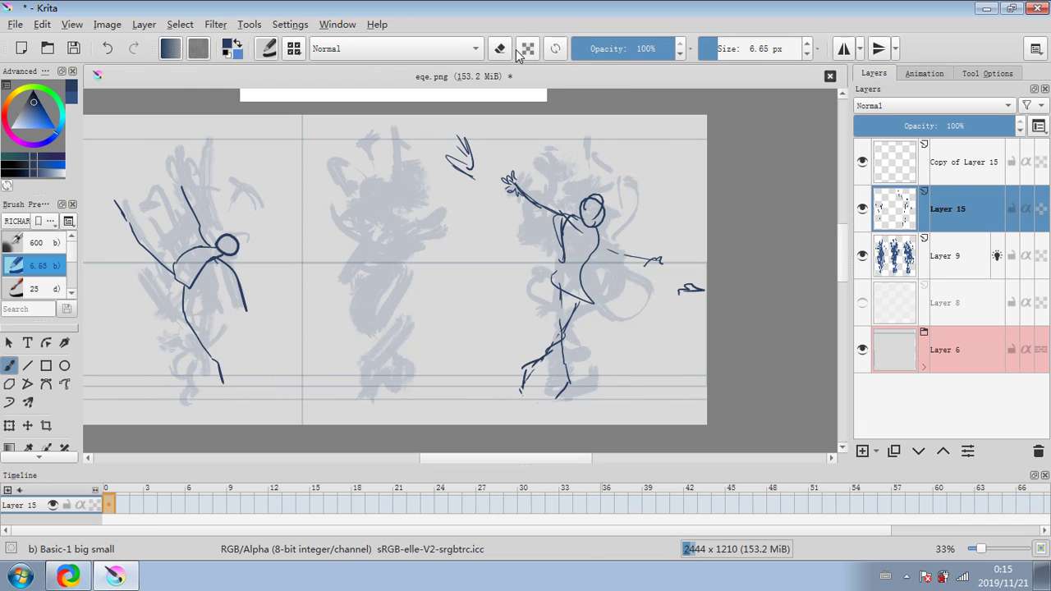
key(e)
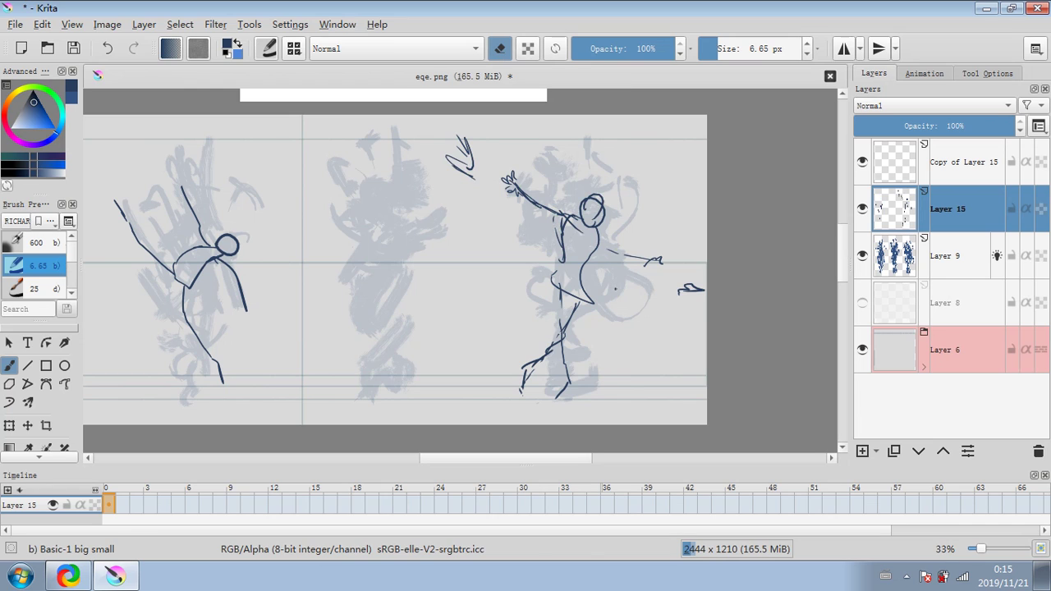
click(500, 49)
mouse_move(596, 313)
mouse_down()
mouse_move(586, 277)
mouse_move(591, 304)
mouse_up()
click(501, 48)
Fade Layer 15 to 29% opacity, hide Layer 9, and make Copy of Layer 15 the active layer.
click(902, 126)
click(863, 256)
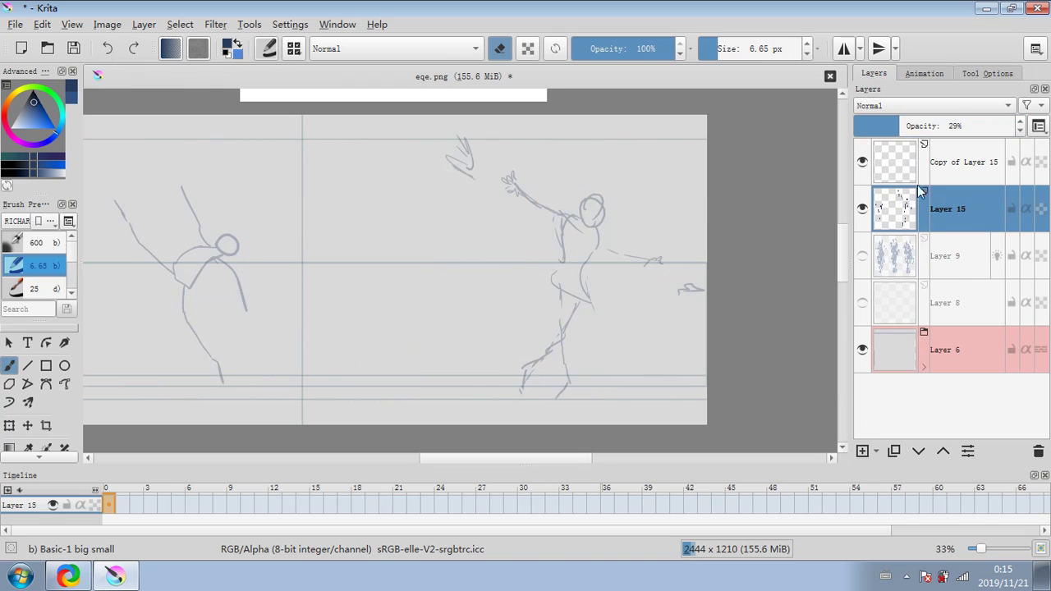
click(969, 163)
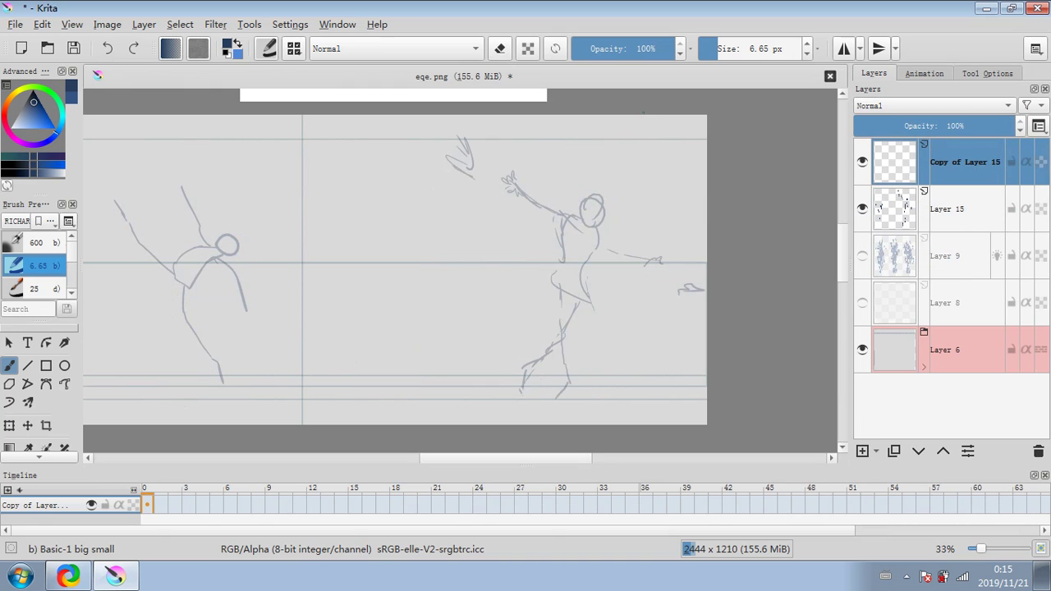
Draw the rightmost figure's clean outline over the faded sketch: head, torso, waistband, crossed trouser legs and both shoes.
mouse_move(593, 223)
mouse_down()
mouse_move(581, 216)
mouse_move(588, 195)
mouse_move(596, 218)
mouse_move(585, 232)
mouse_move(567, 219)
mouse_move(596, 236)
mouse_move(563, 244)
mouse_move(563, 258)
mouse_move(580, 271)
mouse_move(587, 262)
mouse_up()
mouse_move(598, 238)
mouse_down()
mouse_move(588, 262)
mouse_move(556, 286)
mouse_up()
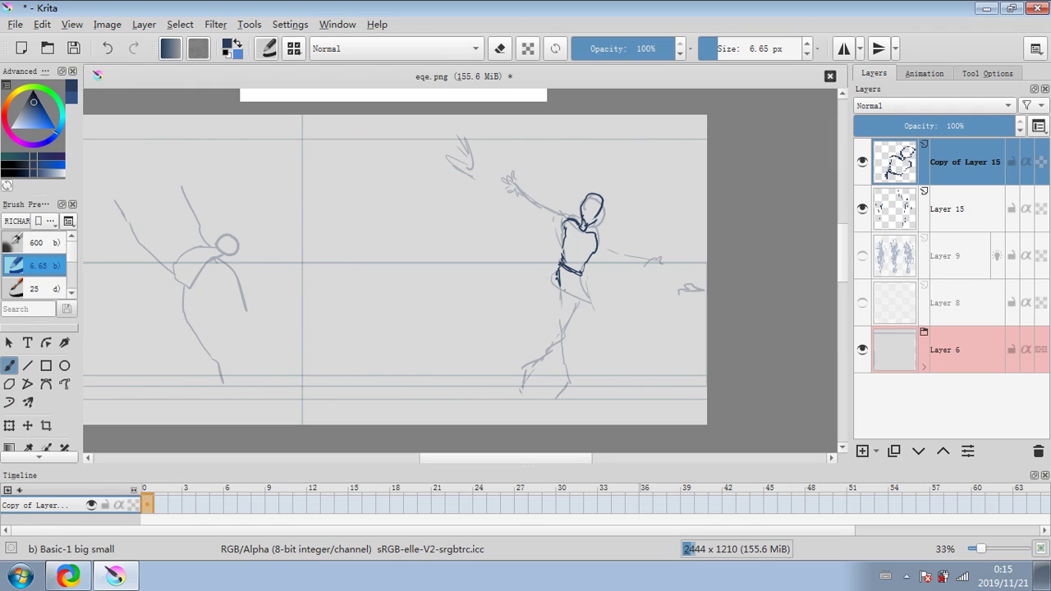
mouse_move(572, 286)
mouse_down()
mouse_move(537, 341)
mouse_move(580, 322)
mouse_up()
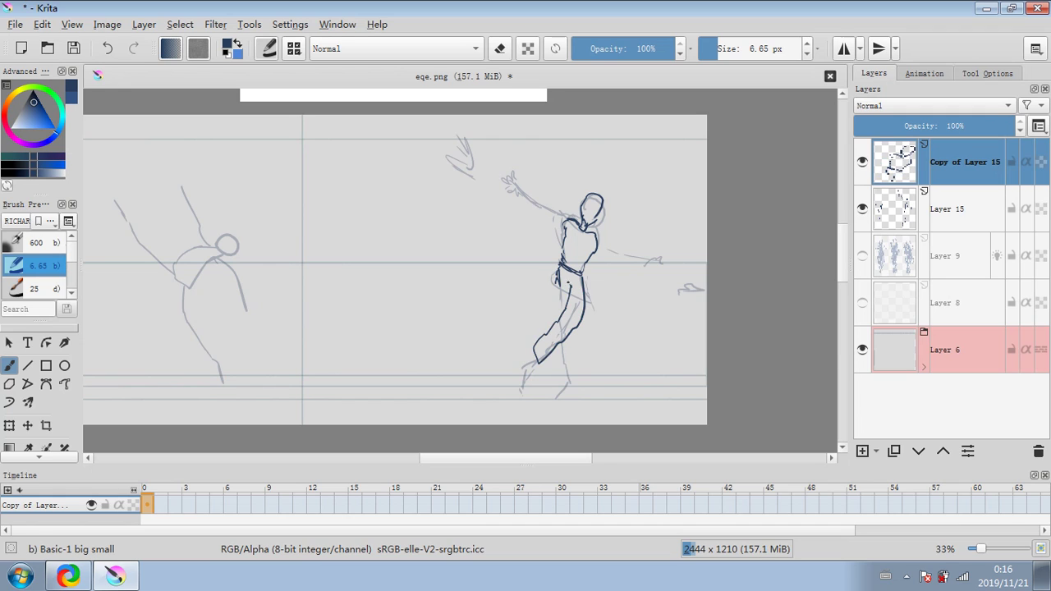
mouse_move(560, 285)
mouse_down()
mouse_move(570, 350)
mouse_move(559, 375)
mouse_move(572, 342)
mouse_up()
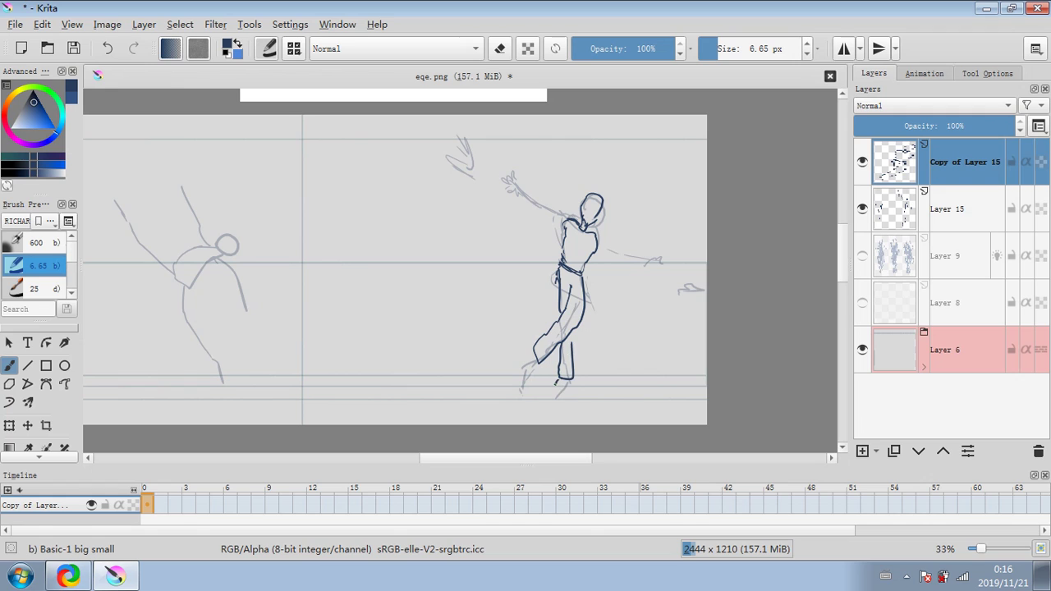
drag(559, 380, 564, 387)
mouse_move(570, 330)
mouse_down()
mouse_move(571, 349)
mouse_move(534, 377)
mouse_up()
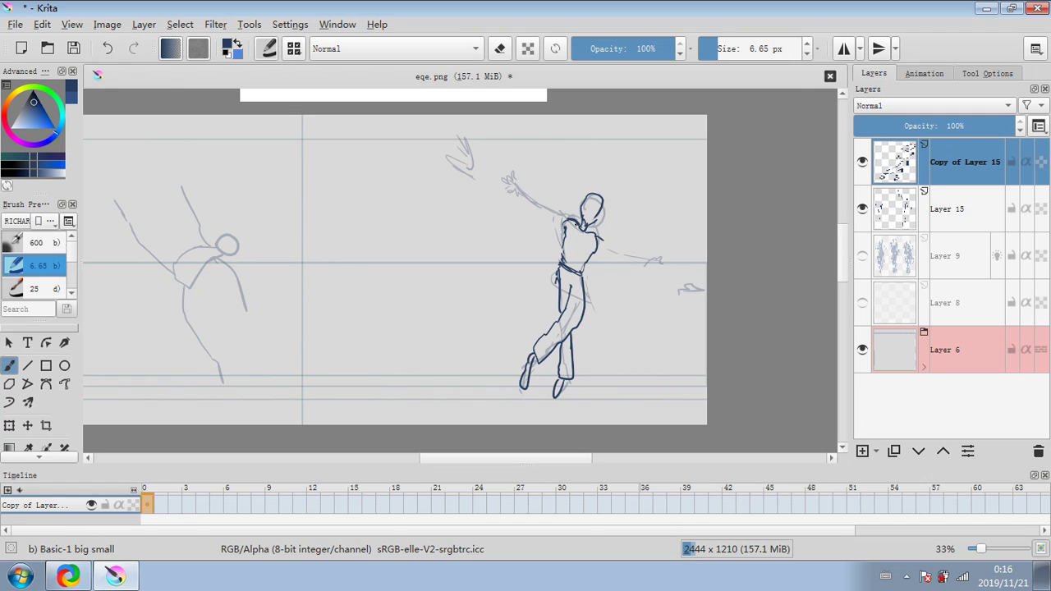
Outline both outstretched arms and hands of the rightmost figure.
drag(601, 238, 627, 253)
mouse_move(613, 253)
mouse_down()
mouse_move(659, 261)
mouse_move(659, 274)
mouse_move(672, 264)
mouse_up()
mouse_move(554, 208)
mouse_down()
mouse_move(561, 224)
mouse_move(503, 178)
mouse_move(523, 196)
mouse_up()
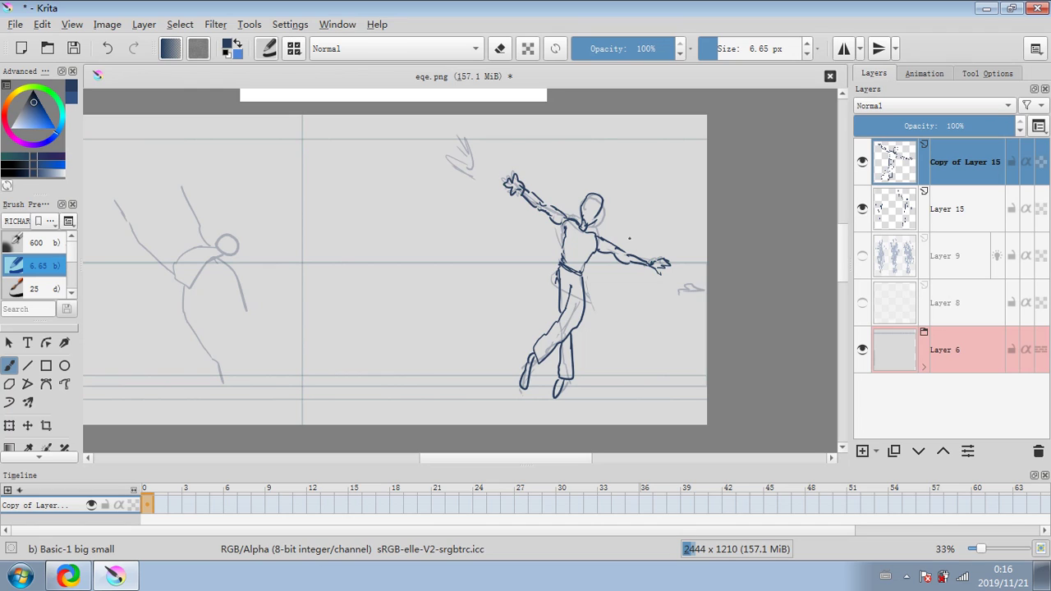
Draw a peaked cap on the figure and outline the jagged flying shapes beyond both hands.
drag(583, 205, 612, 220)
mouse_move(467, 169)
mouse_down()
mouse_move(478, 192)
mouse_move(448, 153)
mouse_up()
mouse_move(448, 154)
mouse_down()
mouse_move(477, 151)
mouse_move(469, 176)
mouse_up()
drag(685, 293, 698, 290)
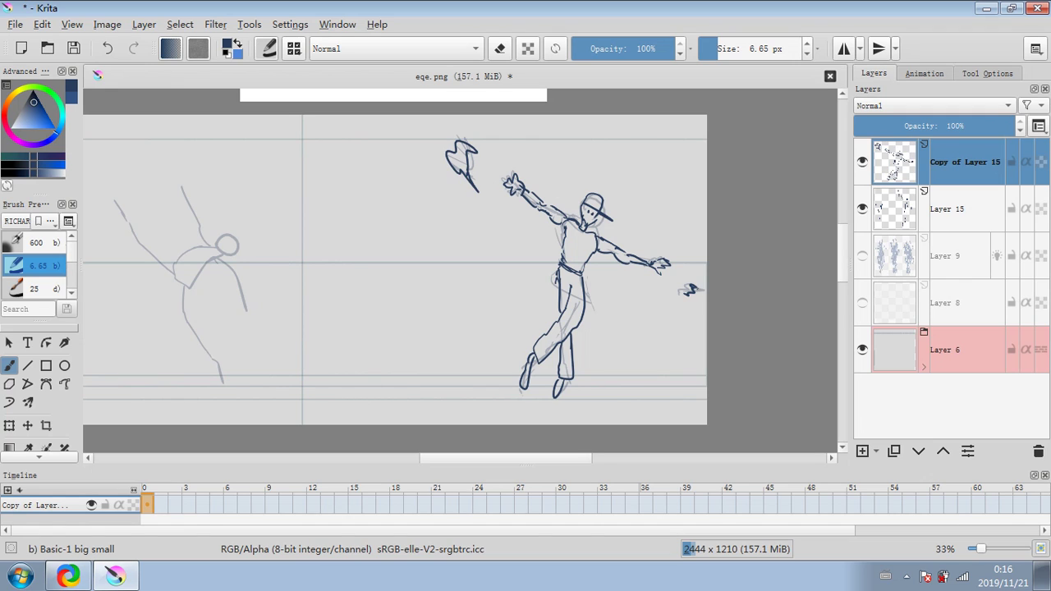
key(e)
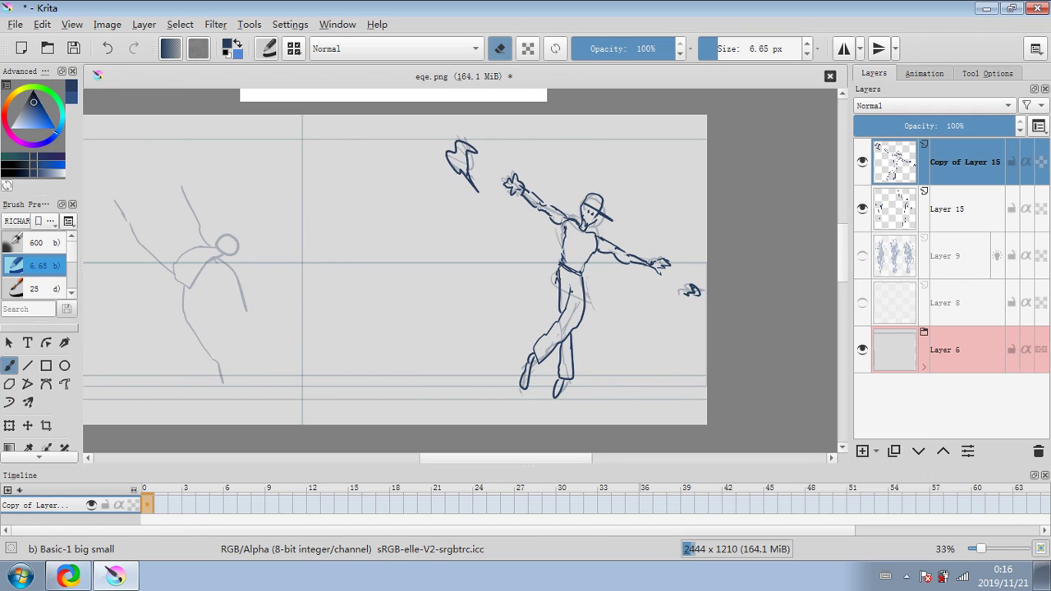
key(e)
Add short motion lines around the figure's raised and lowered arms.
drag(492, 204, 526, 245)
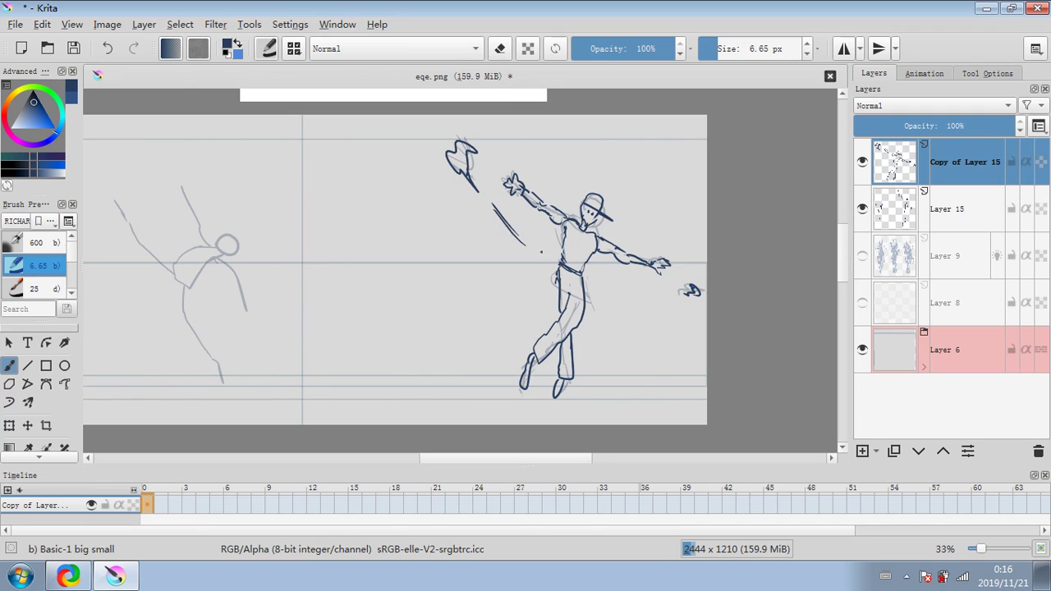
drag(519, 151, 549, 162)
drag(649, 311, 673, 314)
drag(648, 206, 665, 220)
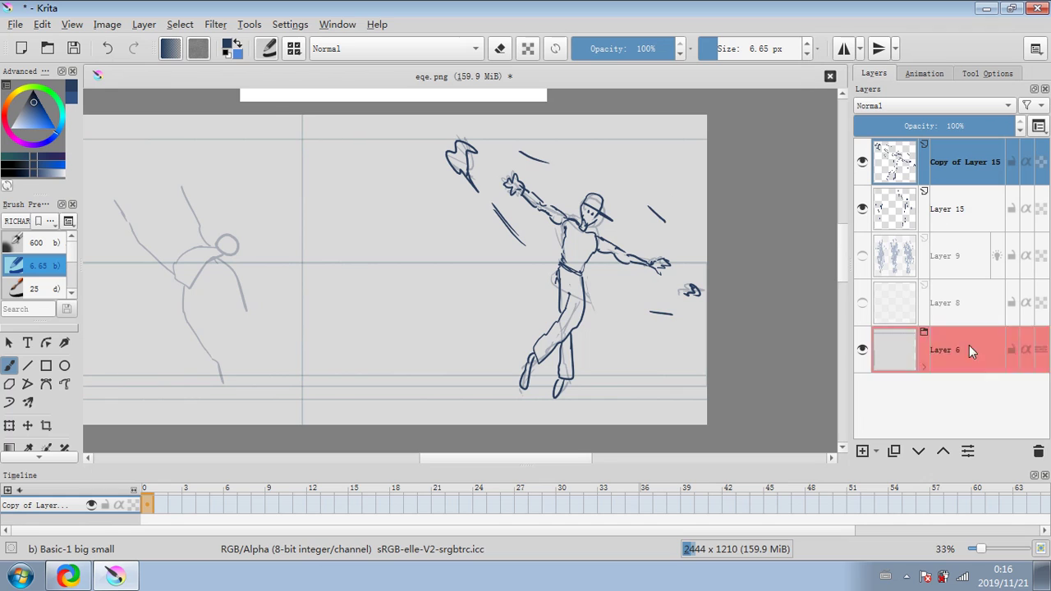
Delete Copy of Layer 15 and Layer 15 to clear the figure sketches.
click(1036, 453)
click(1036, 454)
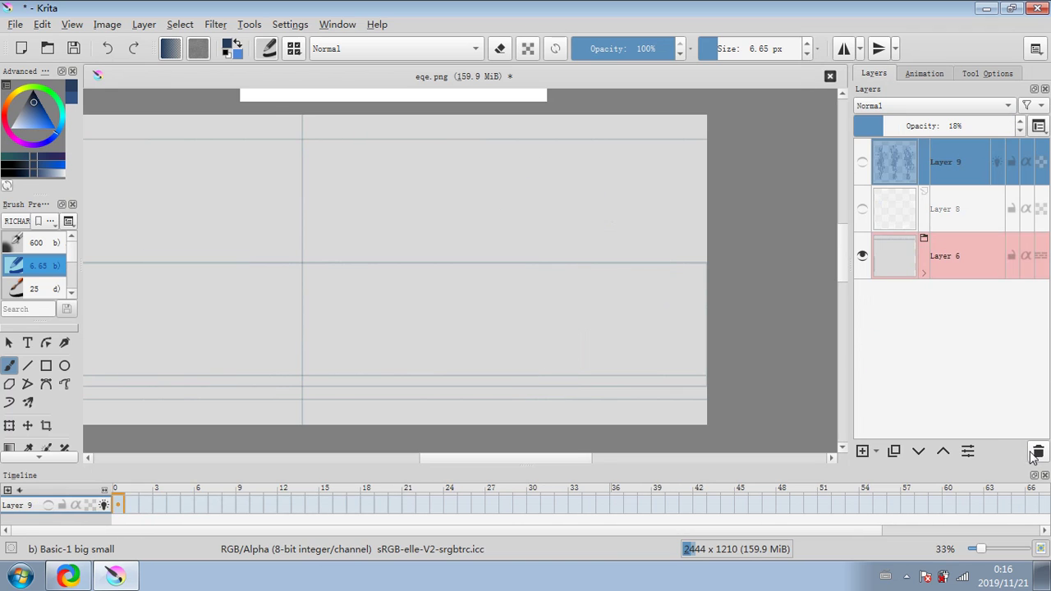
Show Layer 9 again and add two empty layers above it, with the lower new layer active.
click(863, 162)
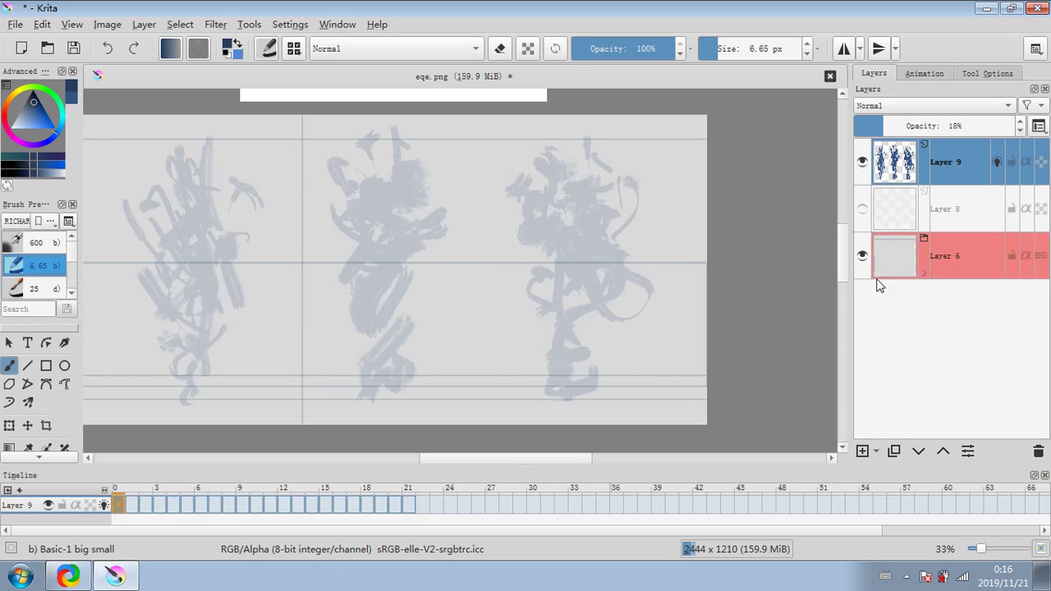
click(863, 450)
click(863, 450)
click(953, 213)
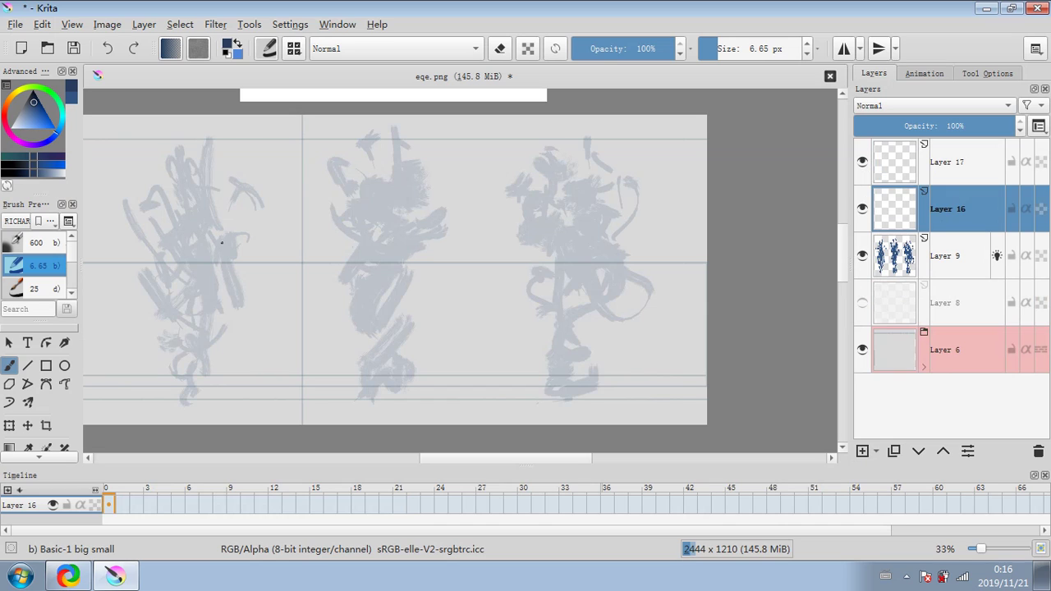
Sketch a striding stick figure with spiky hair over the leftmost scribble, aiming a long gun with a jagged muzzle flash.
mouse_move(221, 242)
mouse_down()
mouse_move(160, 244)
mouse_move(204, 220)
mouse_up()
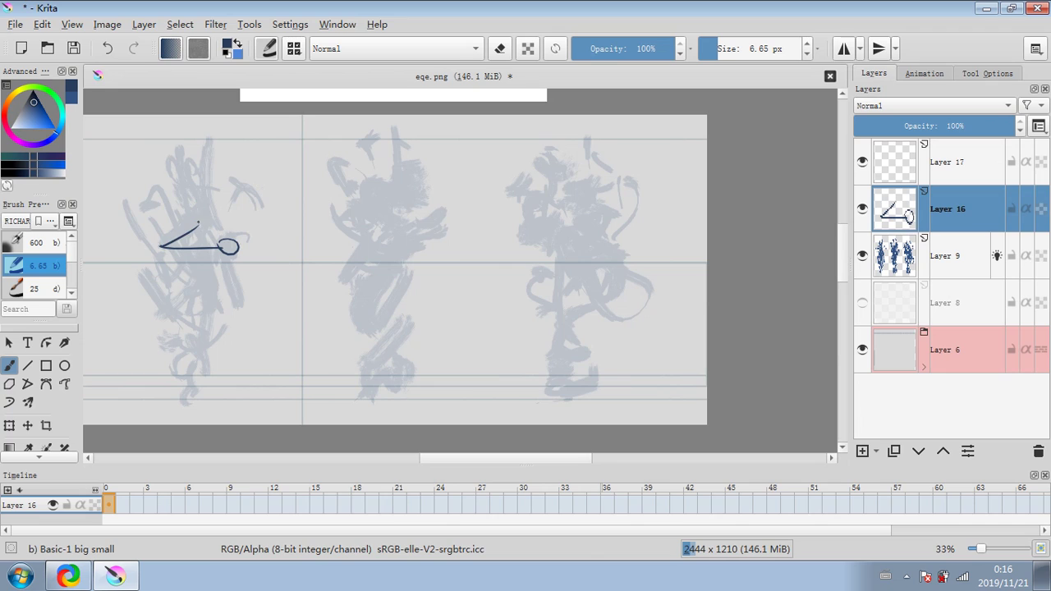
drag(177, 235, 202, 214)
mouse_move(215, 227)
mouse_down()
mouse_move(219, 285)
mouse_move(182, 215)
mouse_move(210, 223)
mouse_move(215, 194)
mouse_move(210, 225)
mouse_move(232, 219)
mouse_move(207, 184)
mouse_move(221, 173)
mouse_up()
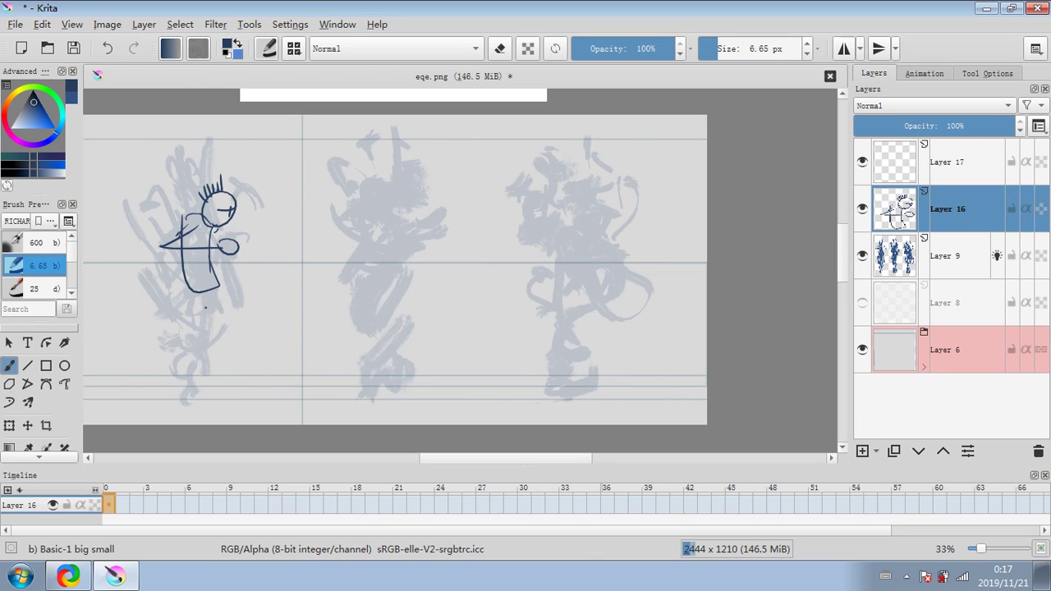
mouse_move(194, 287)
mouse_down()
mouse_move(255, 398)
mouse_move(203, 327)
mouse_move(196, 350)
mouse_move(159, 381)
mouse_up()
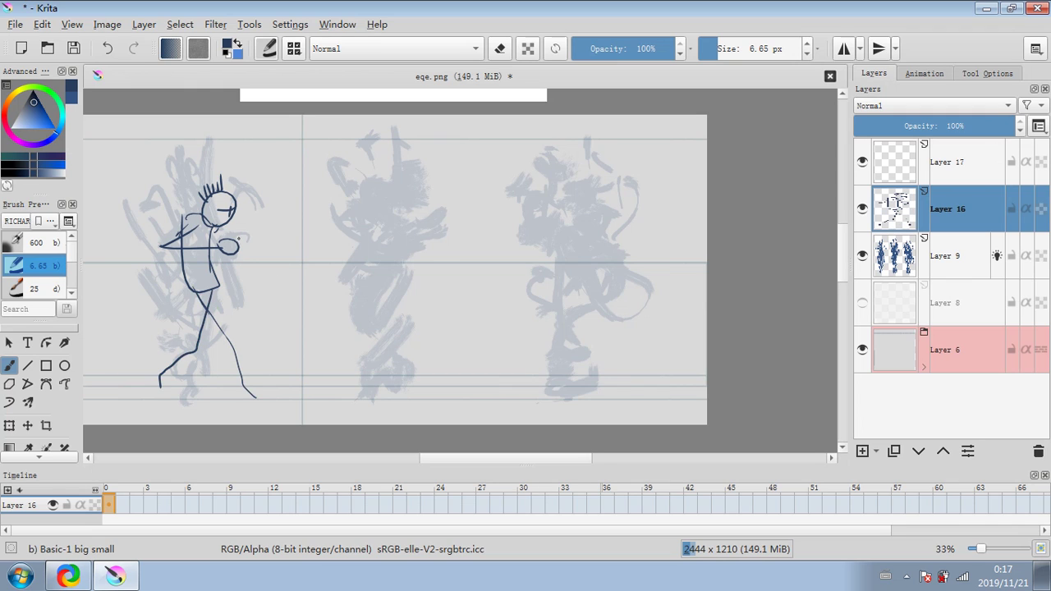
mouse_move(256, 233)
mouse_down()
mouse_move(258, 249)
mouse_move(262, 236)
mouse_move(225, 261)
mouse_move(286, 234)
mouse_up()
drag(215, 230, 287, 228)
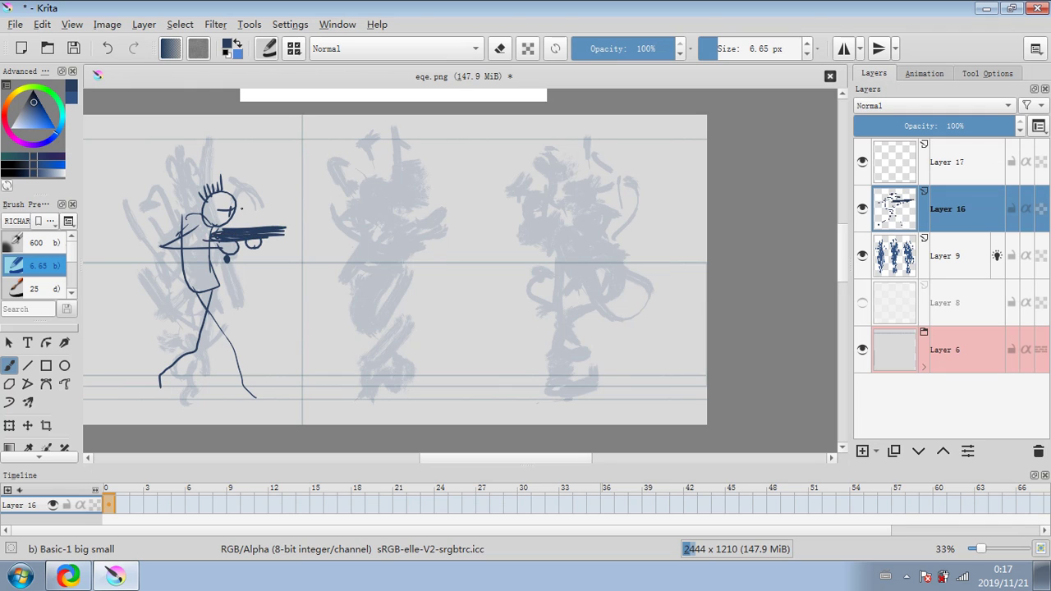
mouse_move(279, 201)
mouse_down()
mouse_move(294, 205)
mouse_move(312, 245)
mouse_up()
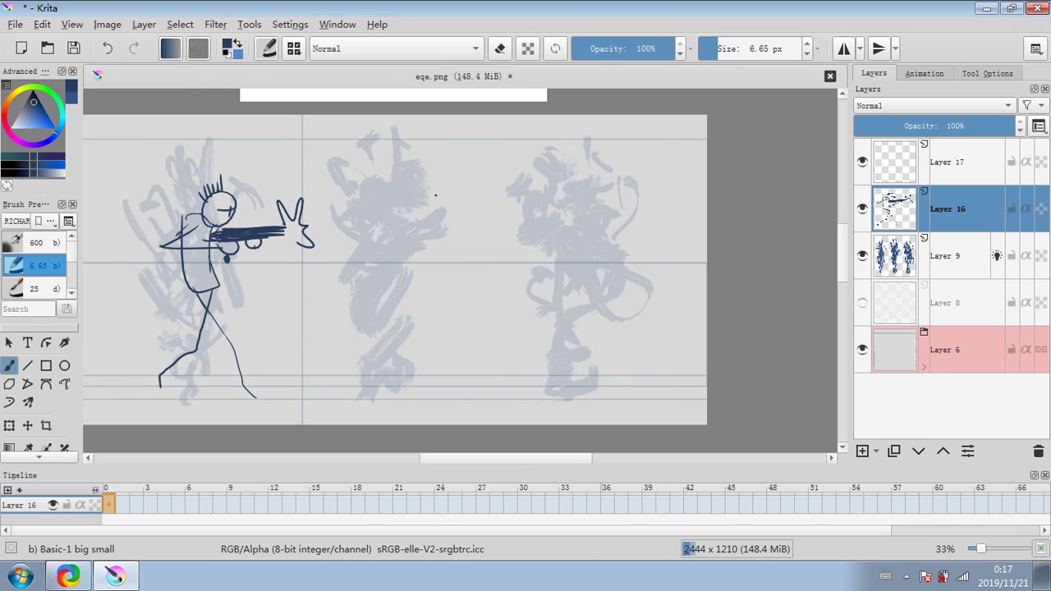
Sketch a second figure over the middle scribble, thrown backwards with raised arms, one kicked-out leg and a jagged hit mark on its torso.
mouse_move(438, 197)
mouse_down()
mouse_move(409, 192)
mouse_move(369, 271)
mouse_move(410, 288)
mouse_move(408, 233)
mouse_move(450, 205)
mouse_up()
mouse_move(390, 283)
mouse_down()
mouse_move(354, 322)
mouse_move(326, 389)
mouse_up()
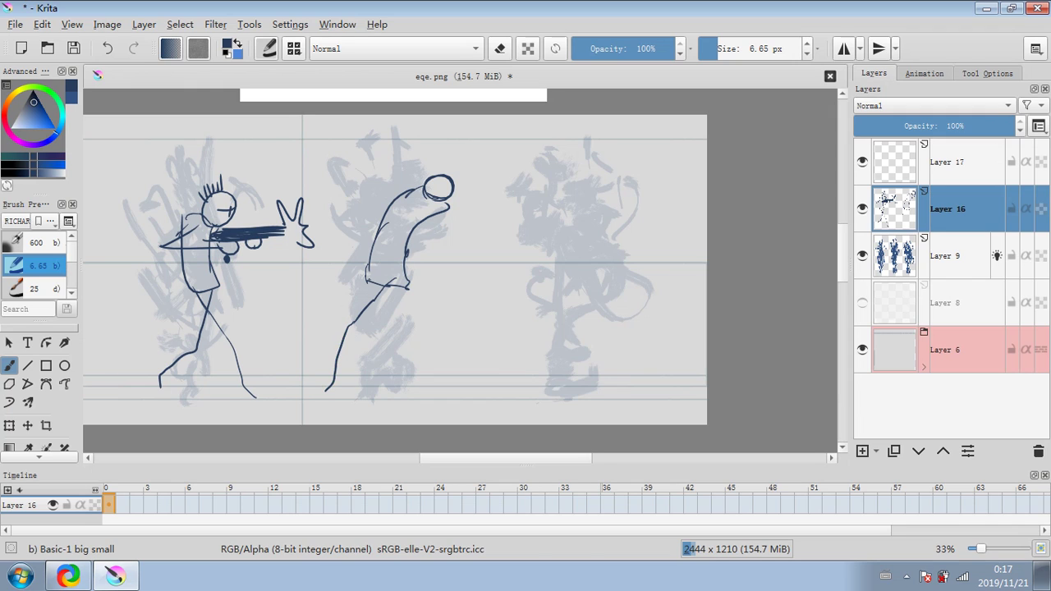
drag(378, 283, 284, 317)
drag(443, 221, 384, 144)
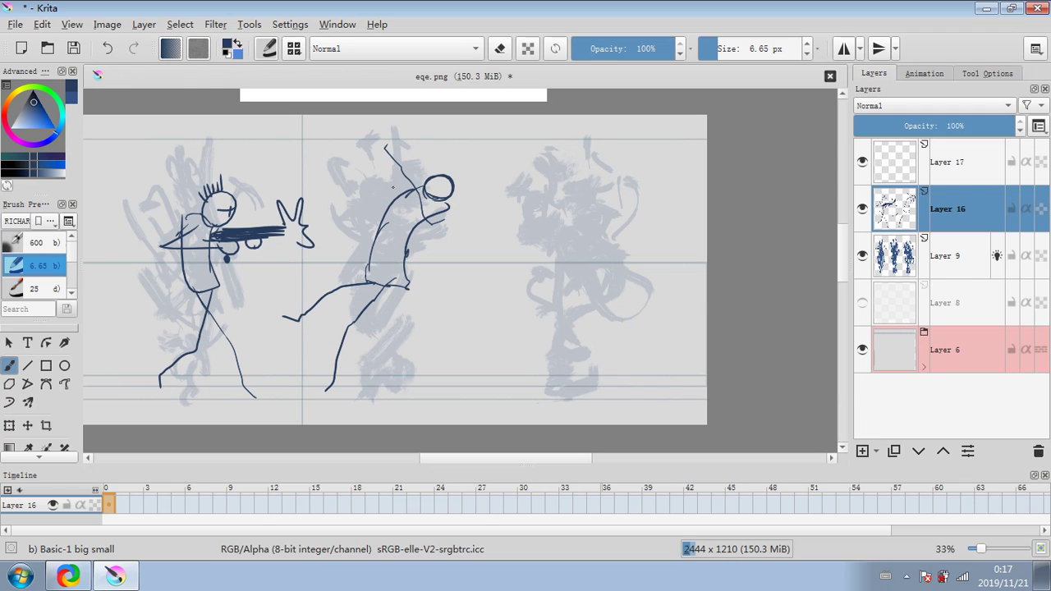
mouse_move(400, 201)
mouse_down()
mouse_move(359, 192)
mouse_move(349, 162)
mouse_up()
mouse_move(433, 174)
mouse_down()
mouse_move(431, 197)
mouse_move(456, 183)
mouse_move(429, 202)
mouse_move(435, 222)
mouse_move(437, 204)
mouse_move(362, 238)
mouse_up()
mouse_move(362, 239)
mouse_down()
mouse_move(357, 228)
mouse_move(373, 214)
mouse_up()
drag(389, 223, 397, 245)
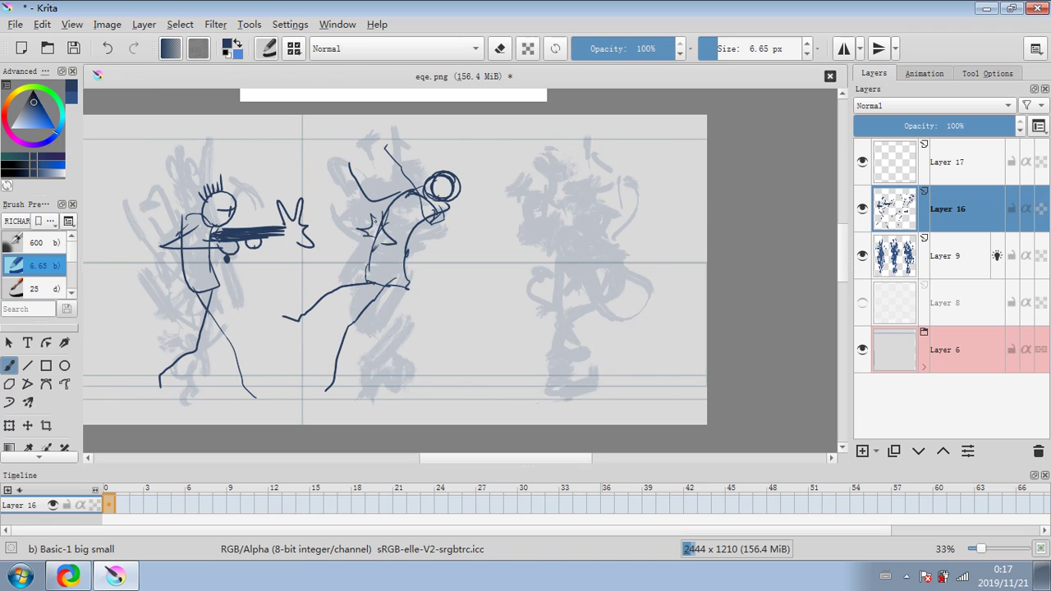
Hide Layer 9, reduce Layer 16's opacity to below 45%, and make Layer 17 active for outlining.
click(928, 126)
click(862, 256)
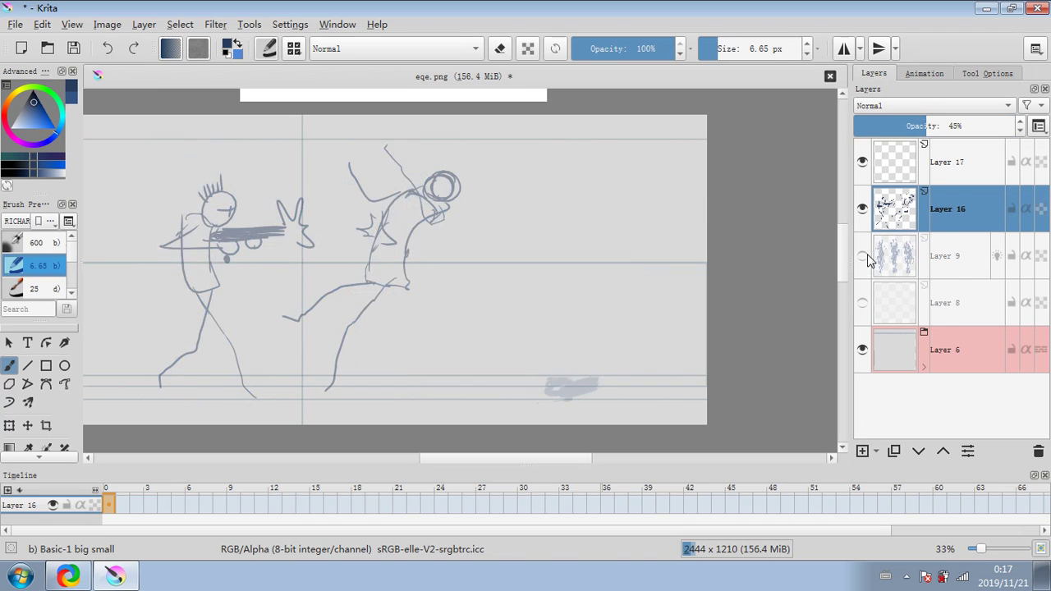
click(979, 157)
click(962, 220)
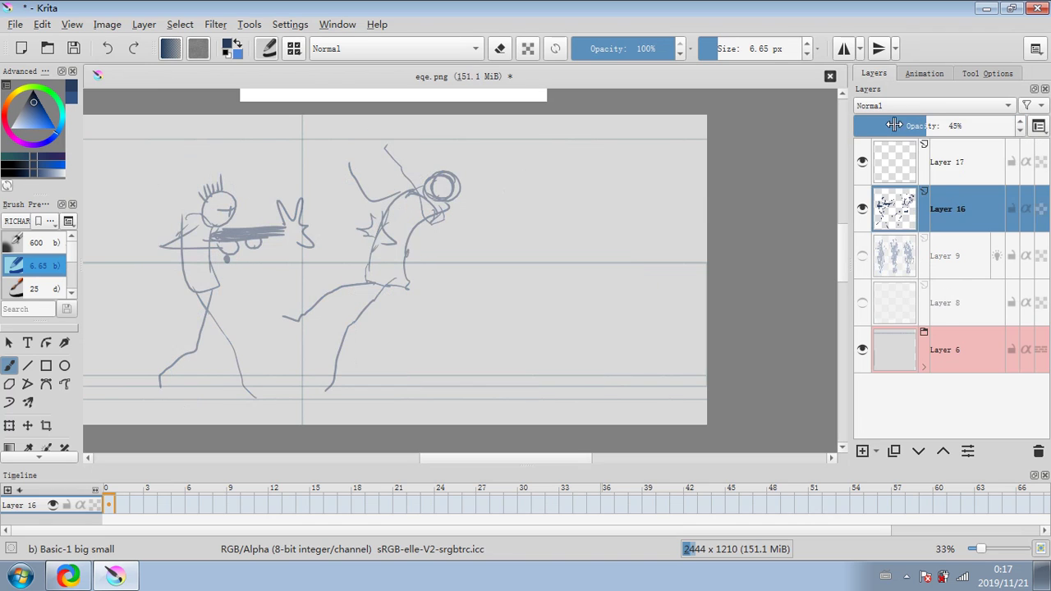
click(891, 125)
click(958, 165)
Outline the falling figure's head, raised arms and hands, and torso on Layer 17.
mouse_move(430, 195)
mouse_down()
mouse_move(428, 179)
mouse_move(447, 172)
mouse_move(454, 197)
mouse_move(415, 204)
mouse_move(390, 168)
mouse_move(402, 156)
mouse_move(440, 202)
mouse_up()
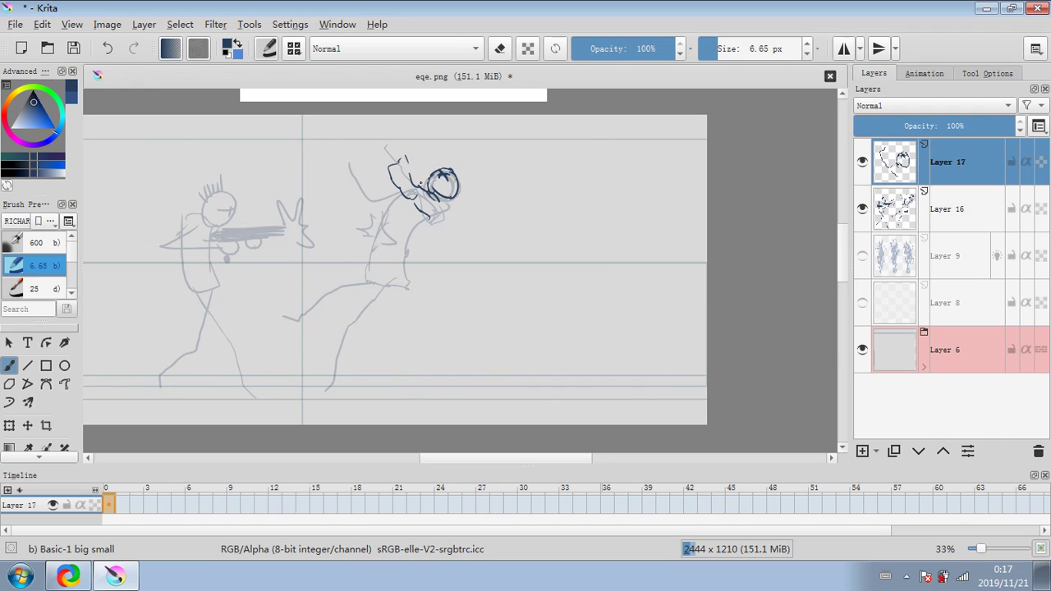
mouse_move(404, 164)
mouse_down()
mouse_move(384, 154)
mouse_move(388, 136)
mouse_move(403, 158)
mouse_move(371, 201)
mouse_up()
drag(372, 195, 363, 178)
mouse_move(373, 200)
mouse_down()
mouse_move(353, 176)
mouse_move(363, 178)
mouse_up()
drag(354, 175, 360, 173)
mouse_move(390, 202)
mouse_down()
mouse_move(397, 190)
mouse_move(435, 204)
mouse_move(404, 233)
mouse_move(381, 220)
mouse_move(407, 261)
mouse_move(370, 242)
mouse_move(351, 304)
mouse_up()
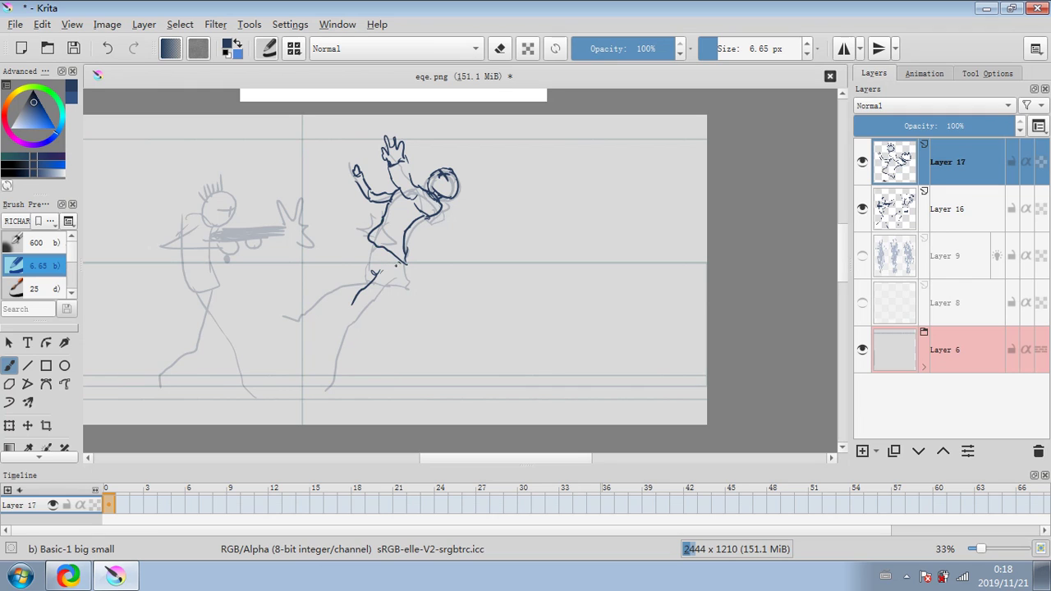
Outline the falling figure's supporting leg, with a loose trouser cuff at the knee and a foot on the ground.
drag(396, 269, 400, 263)
mouse_move(355, 299)
mouse_down()
mouse_move(344, 337)
mouse_move(404, 276)
mouse_up()
mouse_move(376, 315)
mouse_down()
mouse_move(349, 337)
mouse_move(343, 360)
mouse_move(362, 350)
mouse_move(357, 362)
mouse_up()
drag(346, 352, 333, 378)
drag(334, 380, 343, 396)
drag(355, 362, 347, 386)
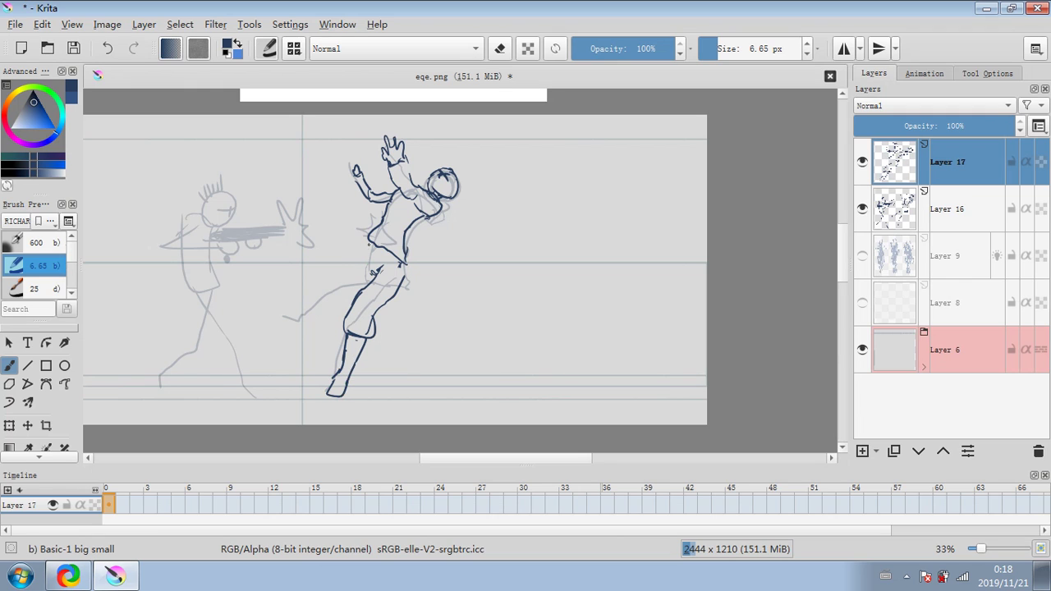
Outline the falling figure's kicked-out leg from the hip to the upturned foot.
drag(369, 245, 346, 265)
mouse_move(345, 264)
mouse_down()
mouse_move(377, 242)
mouse_move(313, 289)
mouse_move(325, 297)
mouse_up()
mouse_move(314, 287)
mouse_down()
mouse_move(328, 300)
mouse_move(299, 304)
mouse_move(298, 321)
mouse_up()
drag(301, 303, 277, 318)
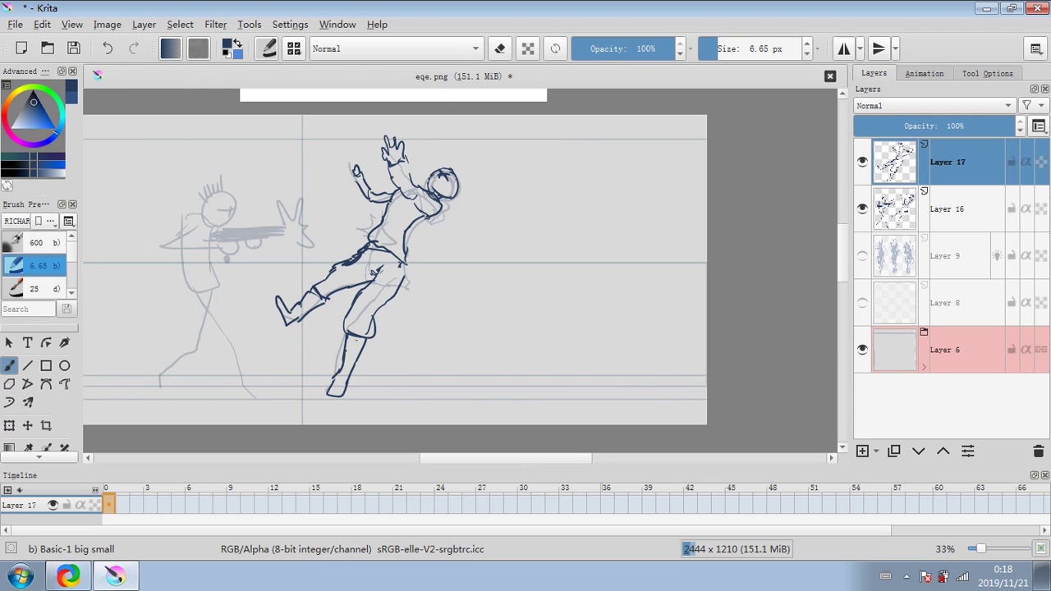
Add spiky hair, a jagged impact burst on the back and small flying marks to the falling figure.
key(e)
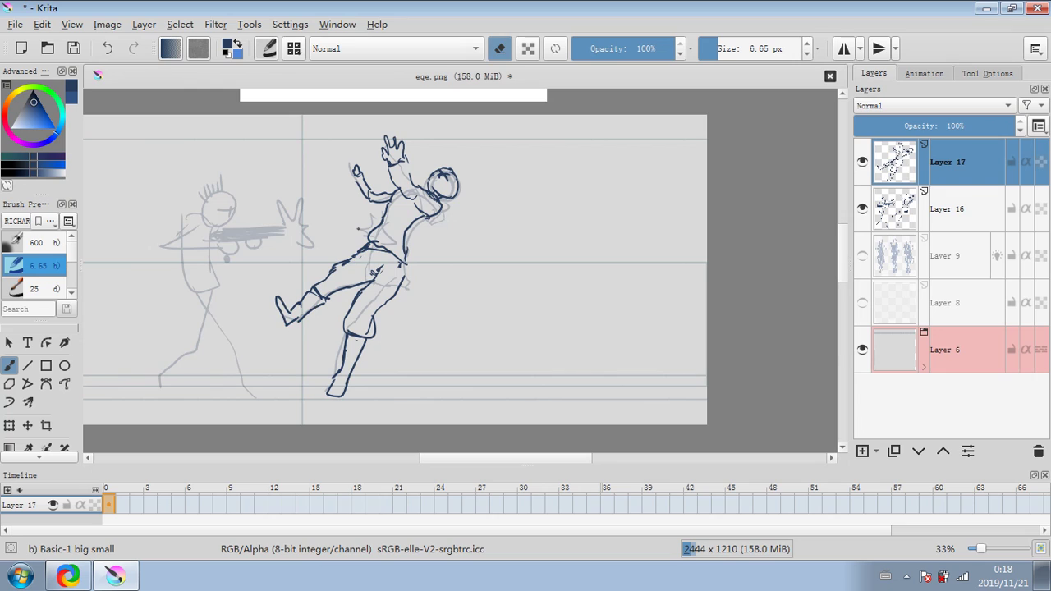
key(e)
mouse_move(439, 167)
mouse_down()
mouse_move(463, 169)
mouse_move(456, 195)
mouse_up()
drag(405, 158, 410, 180)
mouse_move(369, 240)
mouse_down()
mouse_move(354, 225)
mouse_move(379, 212)
mouse_move(374, 233)
mouse_up()
click(334, 158)
drag(350, 194, 338, 225)
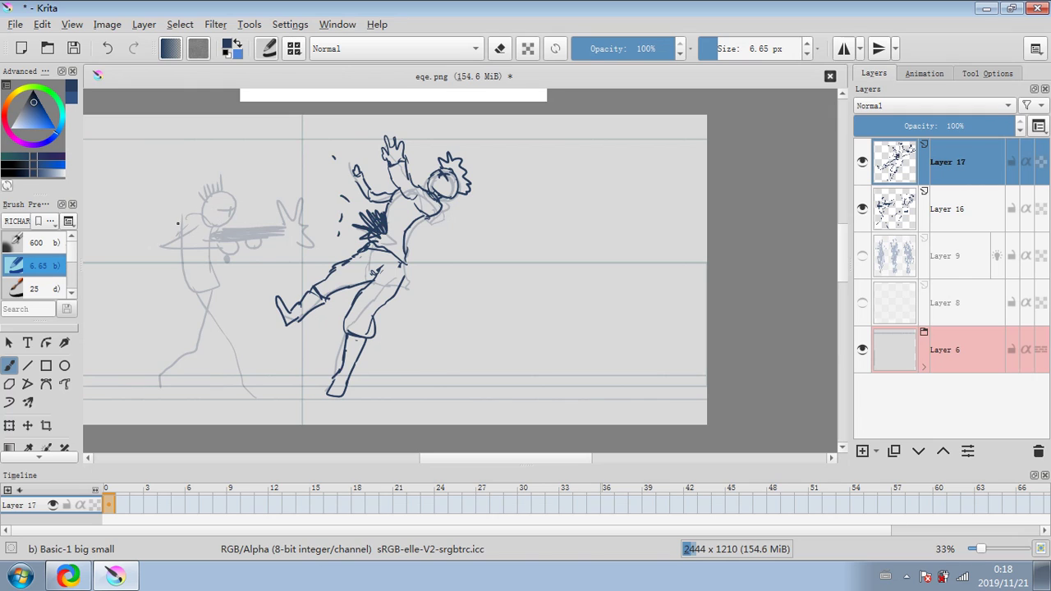
Outline the shooter's shoulder, arms and torso together with the long gun.
mouse_move(177, 223)
mouse_down()
mouse_move(203, 223)
mouse_move(174, 228)
mouse_up()
mouse_move(174, 227)
mouse_down()
mouse_move(163, 243)
mouse_move(203, 235)
mouse_up()
mouse_move(182, 235)
mouse_down()
mouse_move(212, 241)
mouse_move(209, 258)
mouse_move(239, 245)
mouse_up()
mouse_move(230, 245)
mouse_down()
mouse_move(240, 253)
mouse_move(290, 224)
mouse_up()
mouse_move(290, 225)
mouse_down()
mouse_move(253, 237)
mouse_move(296, 237)
mouse_up()
mouse_move(296, 239)
mouse_down()
mouse_move(224, 244)
mouse_move(253, 238)
mouse_move(274, 249)
mouse_up()
mouse_move(177, 255)
mouse_down()
mouse_move(169, 289)
mouse_move(223, 284)
mouse_move(217, 260)
mouse_up()
Outline the shooter's striding legs in loose trousers and both feet.
drag(179, 292, 230, 348)
drag(210, 298, 238, 333)
drag(223, 340, 235, 379)
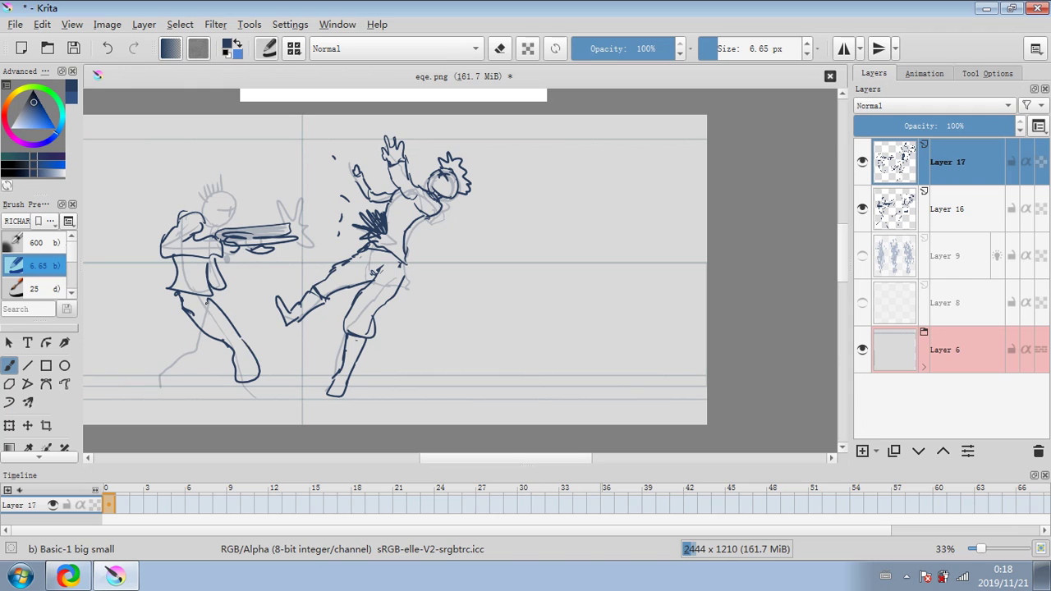
drag(189, 323, 175, 358)
drag(167, 359, 205, 376)
drag(209, 339, 167, 389)
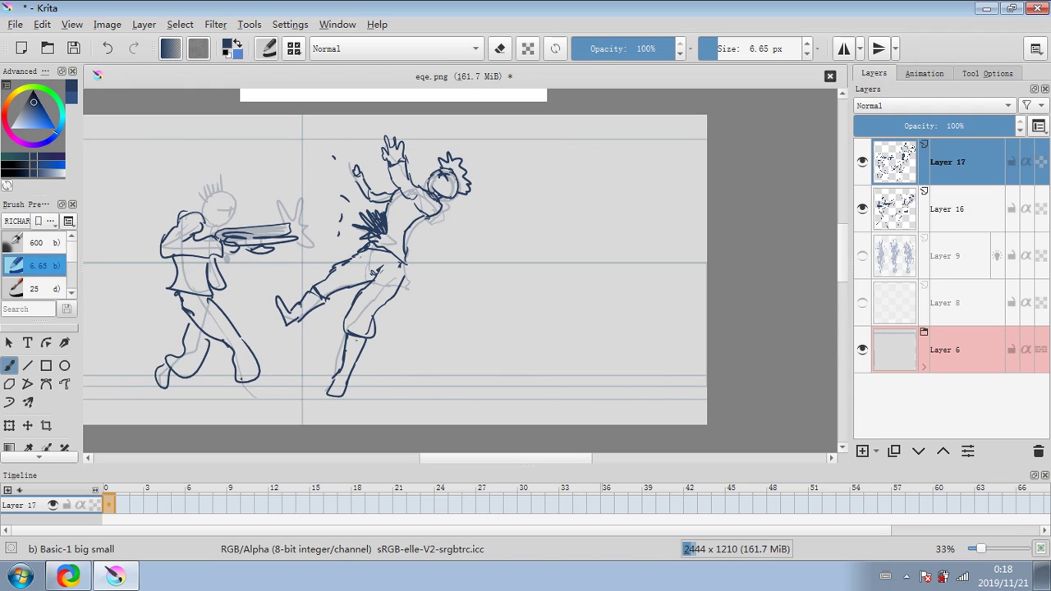
drag(240, 385, 261, 393)
Draw the shooter's shouting face and striped cap, and outline the jagged muzzle flash at the gun's end.
mouse_move(213, 218)
mouse_down()
mouse_move(219, 236)
mouse_move(231, 220)
mouse_move(219, 205)
mouse_move(230, 205)
mouse_move(231, 223)
mouse_move(216, 207)
mouse_up()
drag(220, 194, 197, 187)
mouse_move(197, 186)
mouse_down()
mouse_move(226, 188)
mouse_move(215, 171)
mouse_up()
mouse_move(210, 174)
mouse_down()
mouse_move(224, 182)
mouse_move(220, 174)
mouse_up()
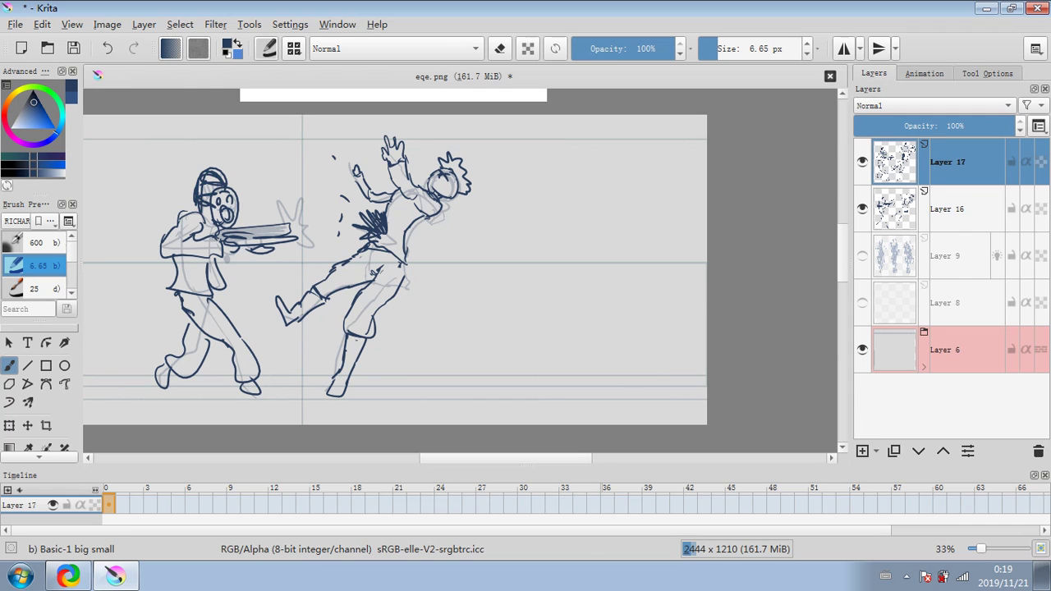
mouse_move(286, 219)
mouse_down()
mouse_move(301, 201)
mouse_move(317, 247)
mouse_move(297, 251)
mouse_up()
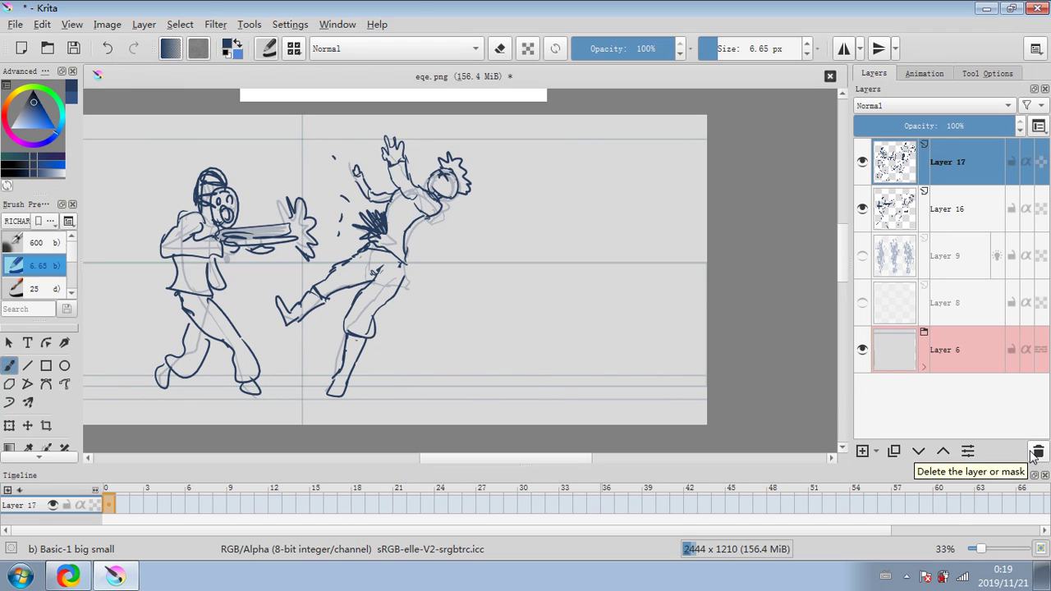
Delete Layer 17 and Layer 16, show Layer 9 again, and add two new empty layers above it.
click(1036, 453)
click(1037, 453)
click(863, 162)
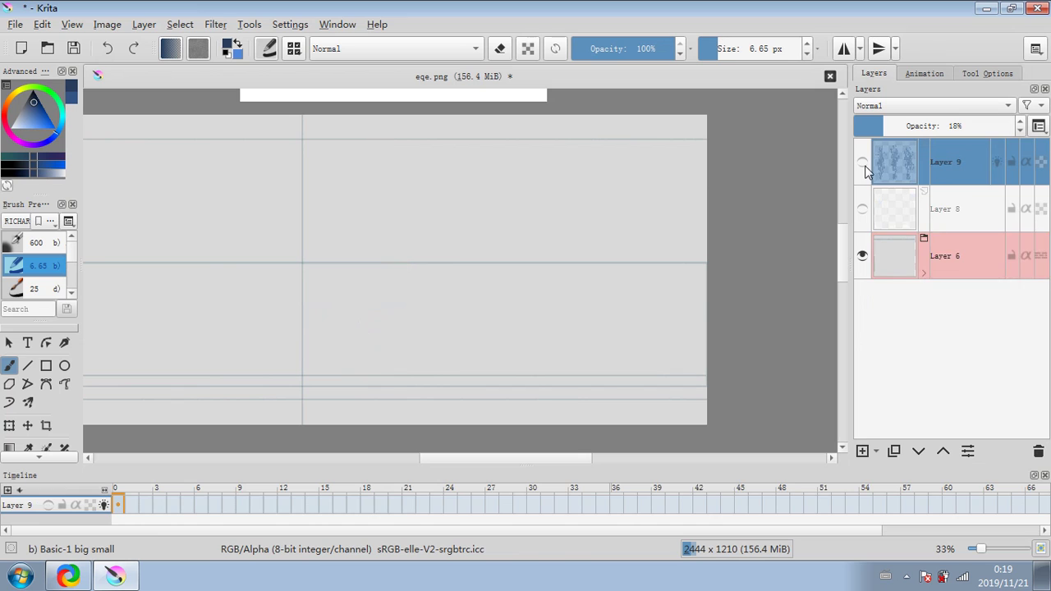
click(862, 450)
click(862, 451)
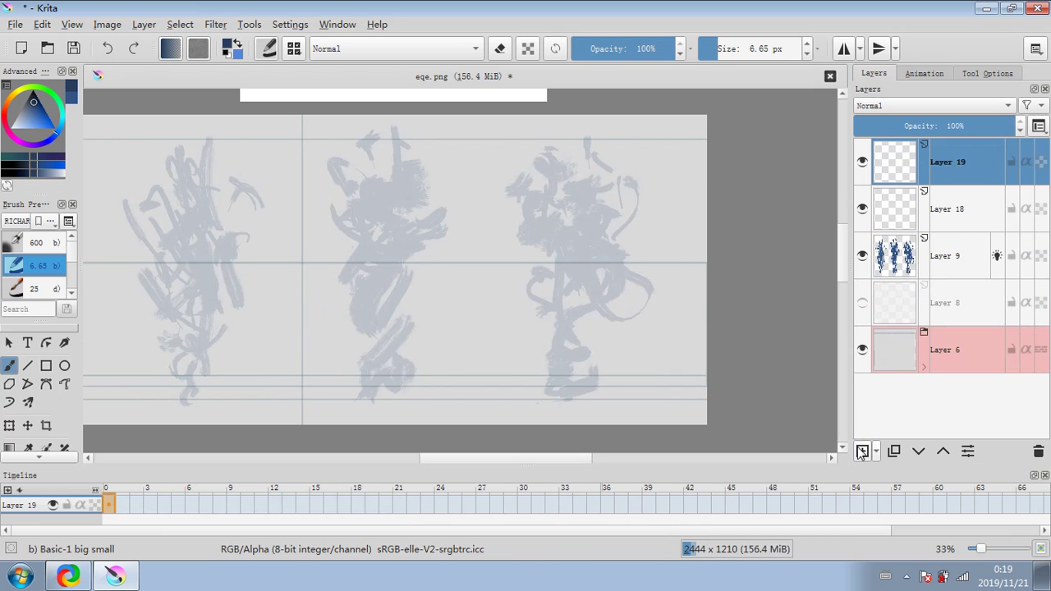
Set the brush size to 1.75 px and draw a girl's head with two puffy pigtails over the middle scribble.
click(709, 49)
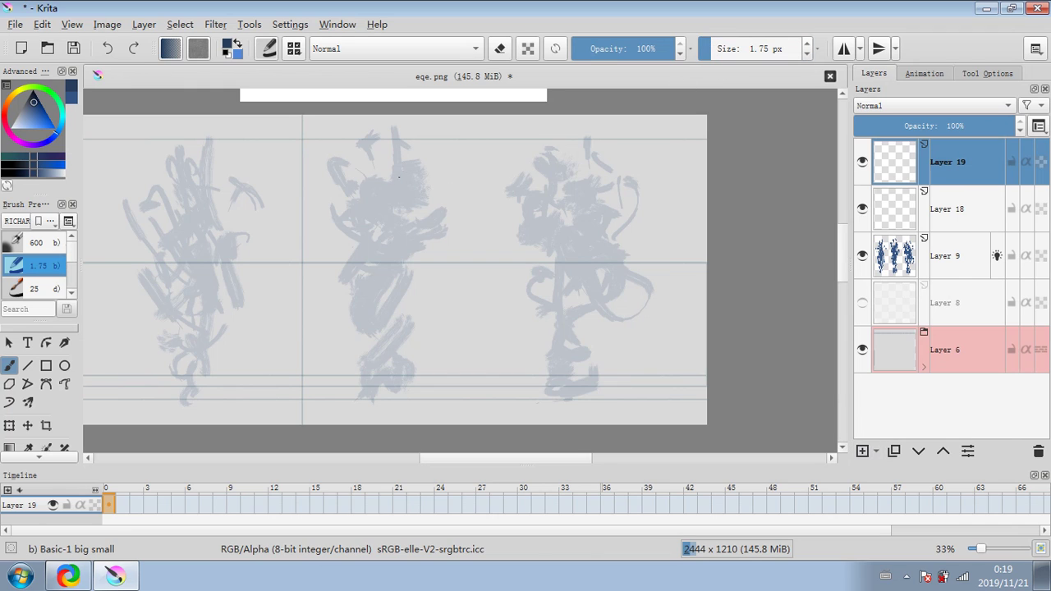
mouse_move(366, 212)
mouse_down()
mouse_move(376, 222)
mouse_move(362, 215)
mouse_up()
mouse_move(361, 178)
mouse_down()
mouse_move(366, 176)
mouse_move(390, 197)
mouse_move(376, 197)
mouse_move(373, 215)
mouse_move(386, 220)
mouse_move(388, 183)
mouse_move(413, 168)
mouse_move(417, 197)
mouse_move(338, 203)
mouse_move(356, 228)
mouse_up()
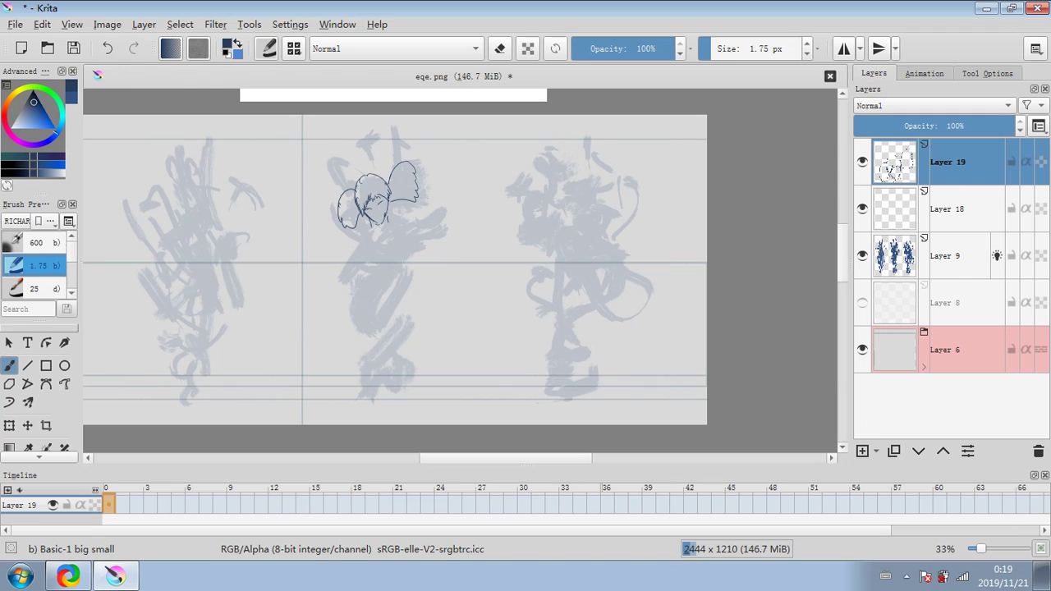
Set the brush size to 5.88 px and refine the girl's facial features.
click(716, 49)
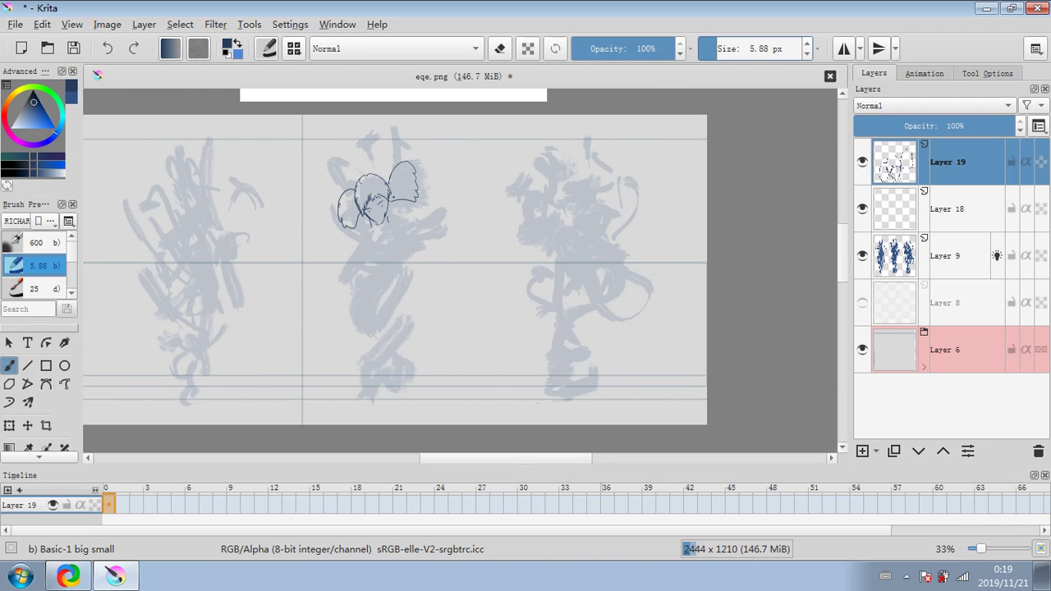
drag(377, 203, 382, 204)
click(500, 48)
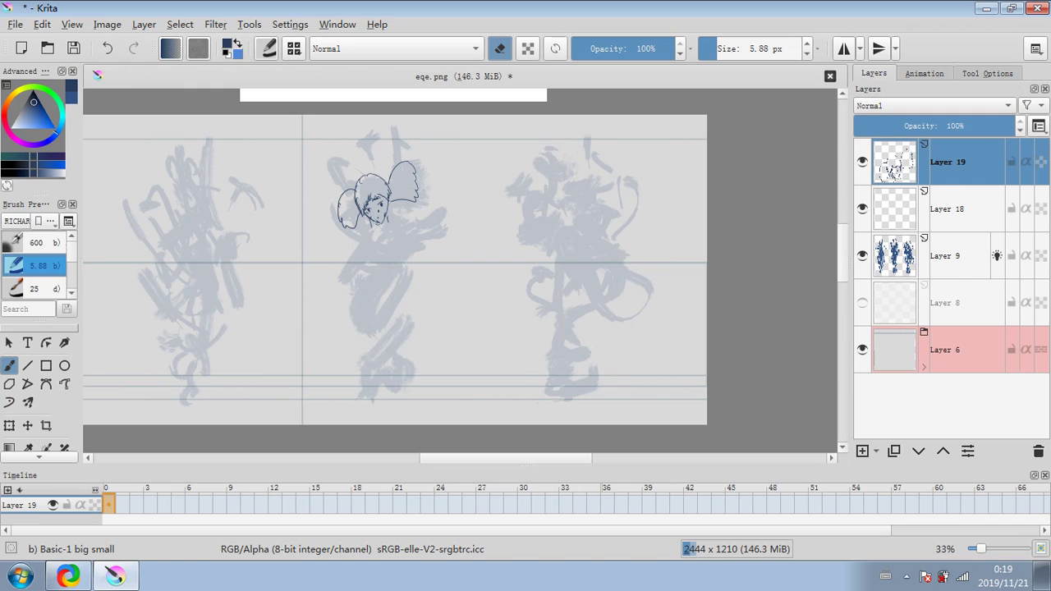
click(500, 49)
Draw the girl's neckline, both sides of her torso and the flared skirt outline.
mouse_move(380, 219)
mouse_down()
mouse_move(386, 237)
mouse_move(367, 262)
mouse_move(378, 287)
mouse_up()
drag(392, 216, 395, 227)
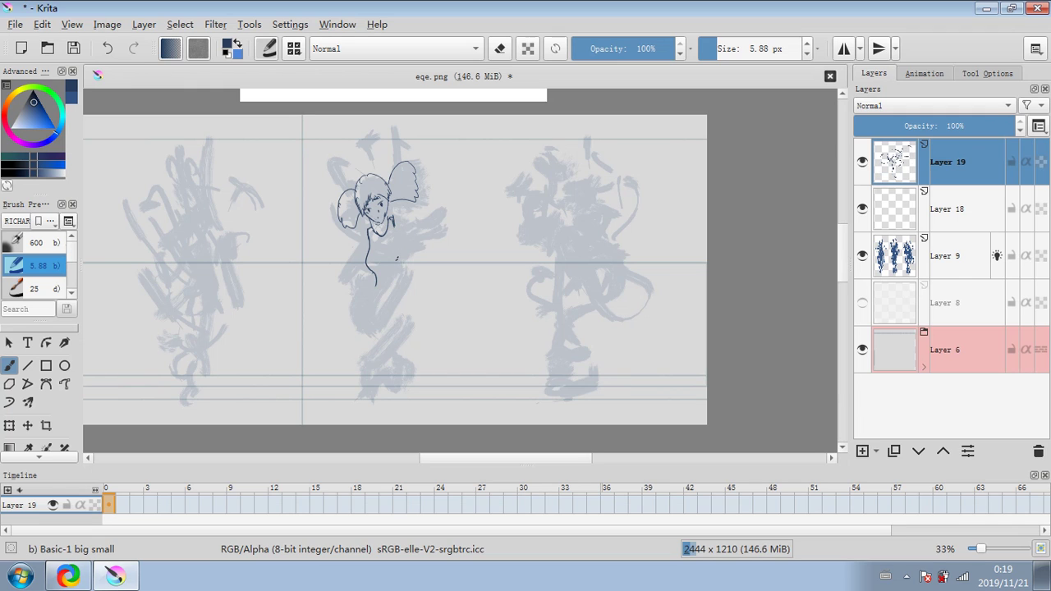
mouse_move(396, 228)
mouse_down()
mouse_move(402, 291)
mouse_move(363, 302)
mouse_move(396, 320)
mouse_move(404, 293)
mouse_move(399, 317)
mouse_up()
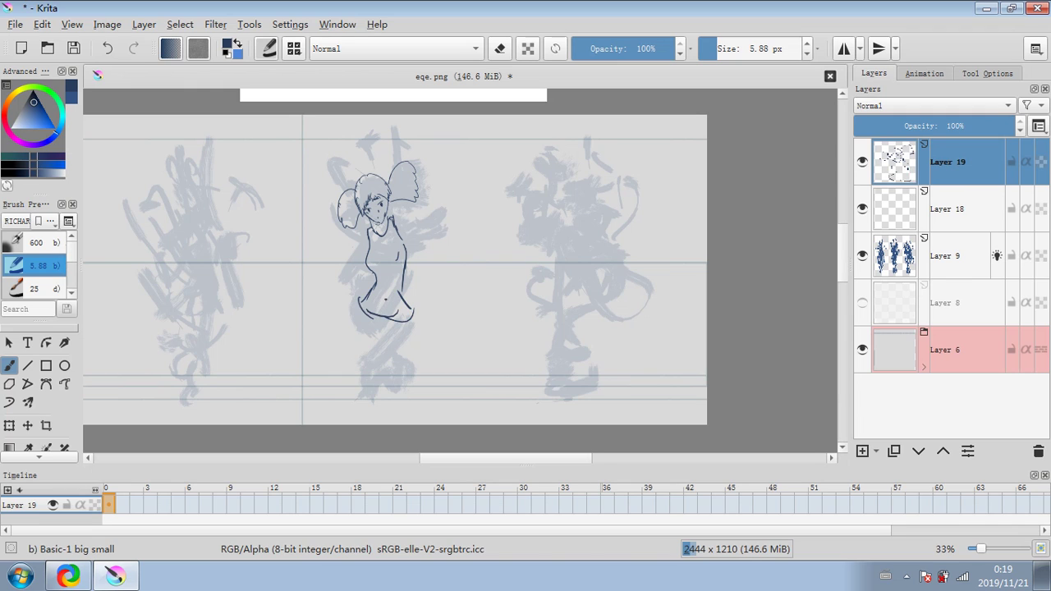
Add pleats to the girl's skirt and draw the chest and waist lines of her top.
mouse_move(375, 281)
mouse_down()
mouse_move(402, 281)
mouse_move(368, 309)
mouse_up()
mouse_move(386, 287)
mouse_down()
mouse_move(383, 315)
mouse_move(396, 317)
mouse_up()
drag(403, 296, 407, 309)
drag(367, 255, 385, 268)
click(383, 265)
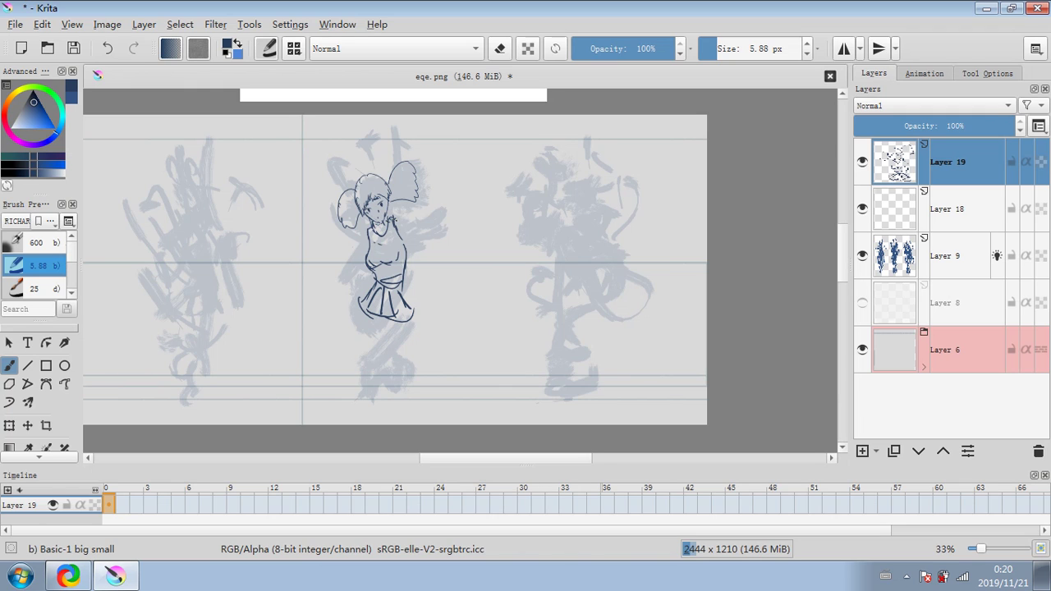
Draw both of the girl's arms hanging away from her body down to the wrists.
mouse_move(402, 233)
mouse_down()
mouse_move(410, 243)
mouse_move(415, 233)
mouse_move(432, 274)
mouse_up()
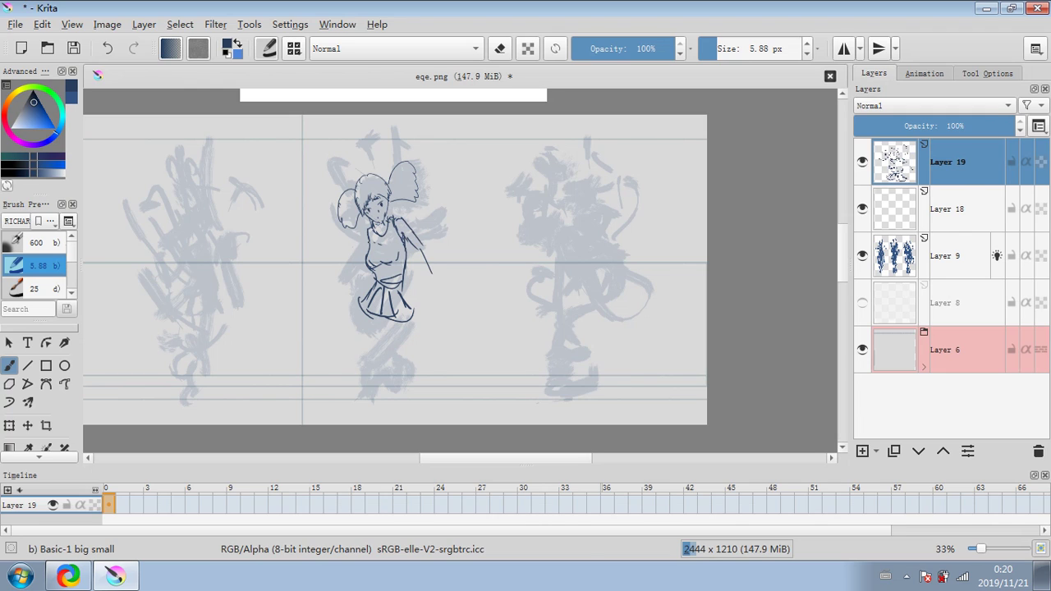
drag(368, 229, 359, 289)
drag(420, 246, 434, 277)
Draw the girl's legs tapering down to a shoe, and add the hands to both arms.
mouse_move(381, 316)
mouse_down()
mouse_move(384, 367)
mouse_move(402, 371)
mouse_move(367, 348)
mouse_move(393, 376)
mouse_up()
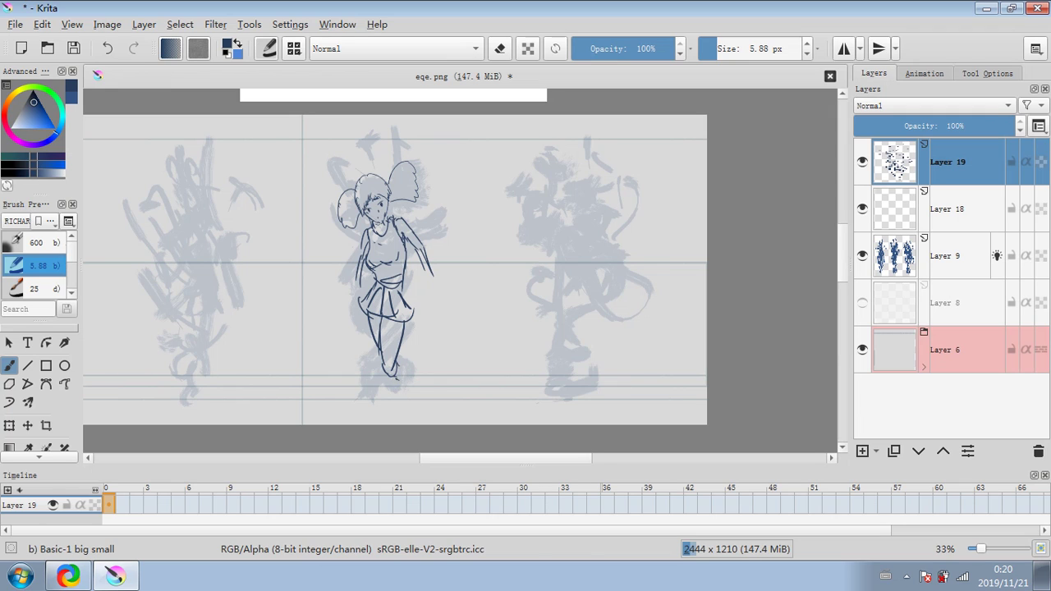
drag(400, 391, 410, 398)
mouse_move(405, 381)
mouse_down()
mouse_move(404, 391)
mouse_move(405, 378)
mouse_up()
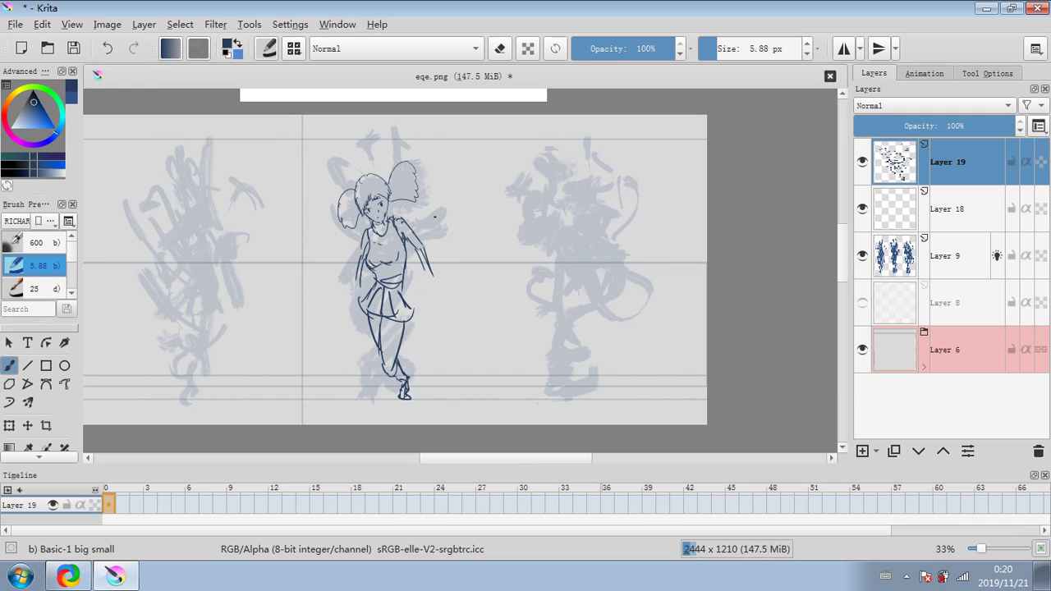
mouse_move(426, 268)
mouse_down()
mouse_move(422, 291)
mouse_move(442, 293)
mouse_up()
mouse_move(361, 284)
mouse_down()
mouse_move(355, 298)
mouse_move(357, 279)
mouse_up()
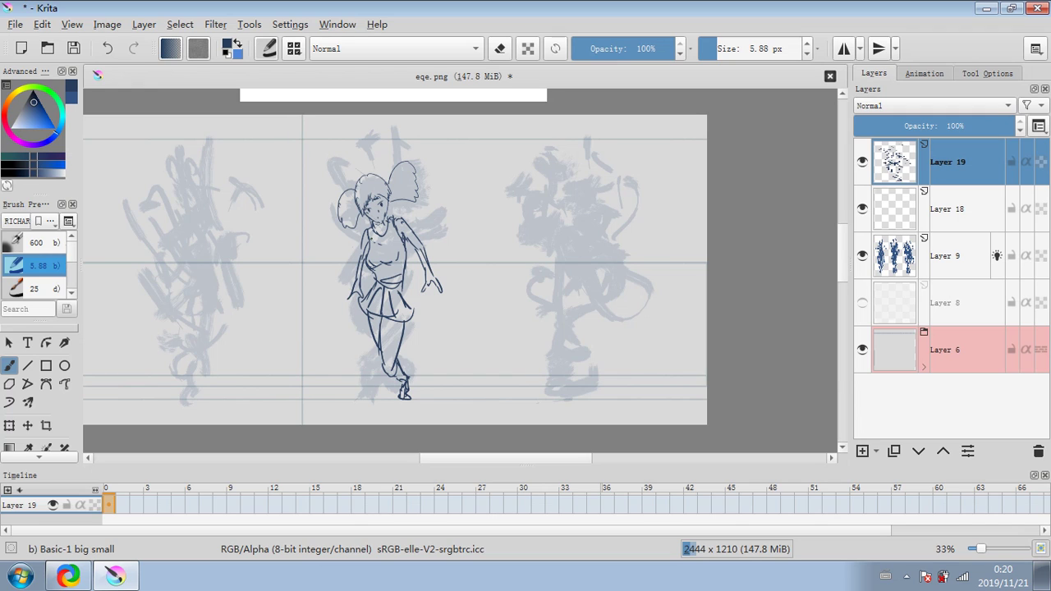
Darken the girl's head outline, bangs and both pigtails, and clean up the stray strokes beside her face.
drag(362, 183, 359, 213)
drag(365, 179, 345, 230)
mouse_move(344, 198)
mouse_down()
mouse_move(340, 226)
mouse_move(372, 175)
mouse_move(394, 196)
mouse_move(379, 202)
mouse_up()
drag(380, 197, 364, 212)
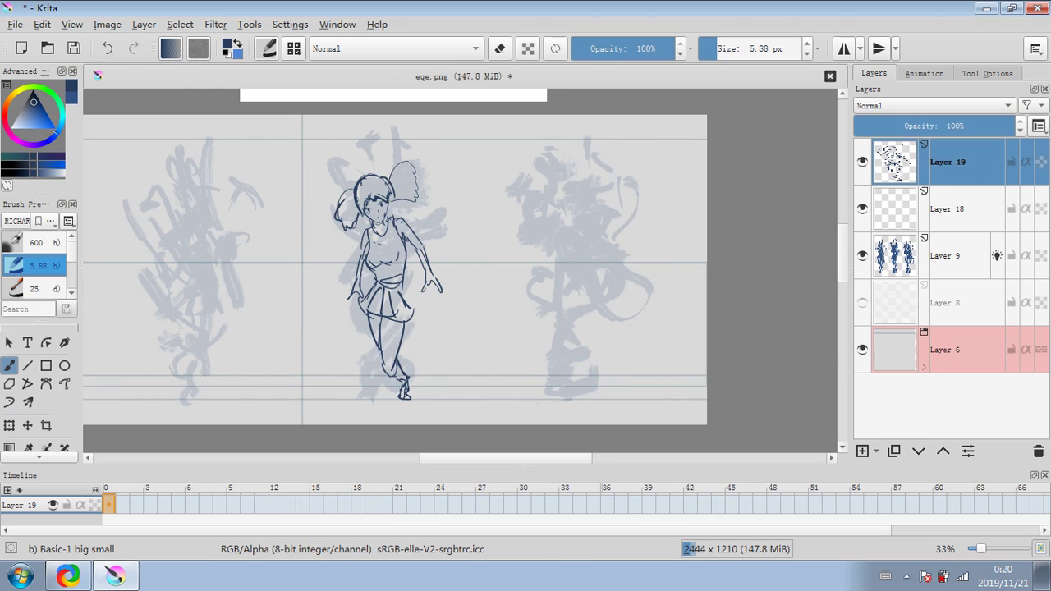
drag(391, 178, 404, 167)
drag(385, 201, 381, 222)
key(e)
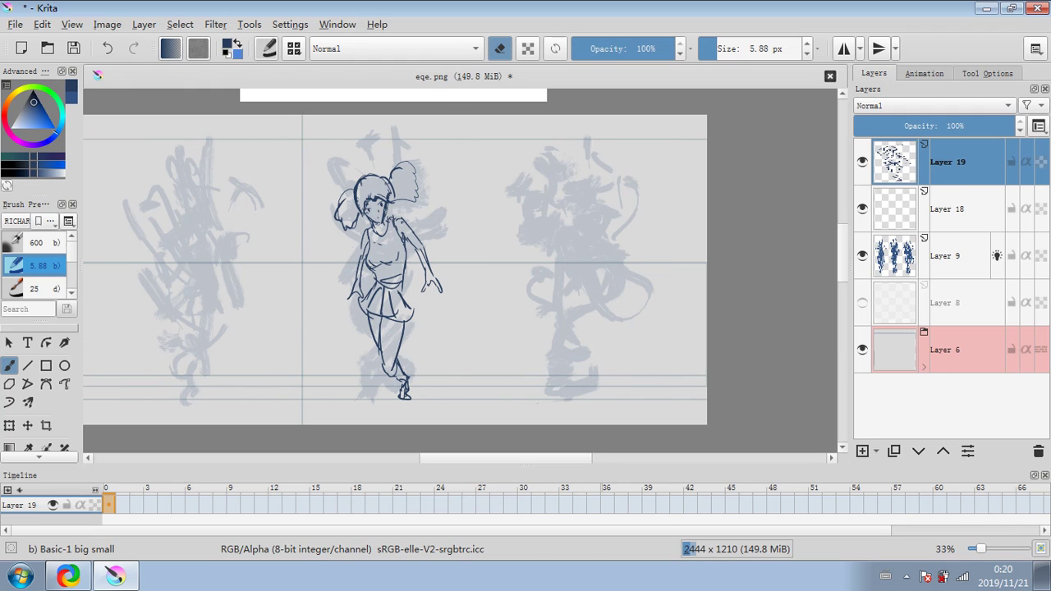
drag(384, 207, 383, 217)
click(501, 50)
mouse_move(394, 171)
mouse_down()
mouse_move(415, 162)
mouse_move(389, 199)
mouse_up()
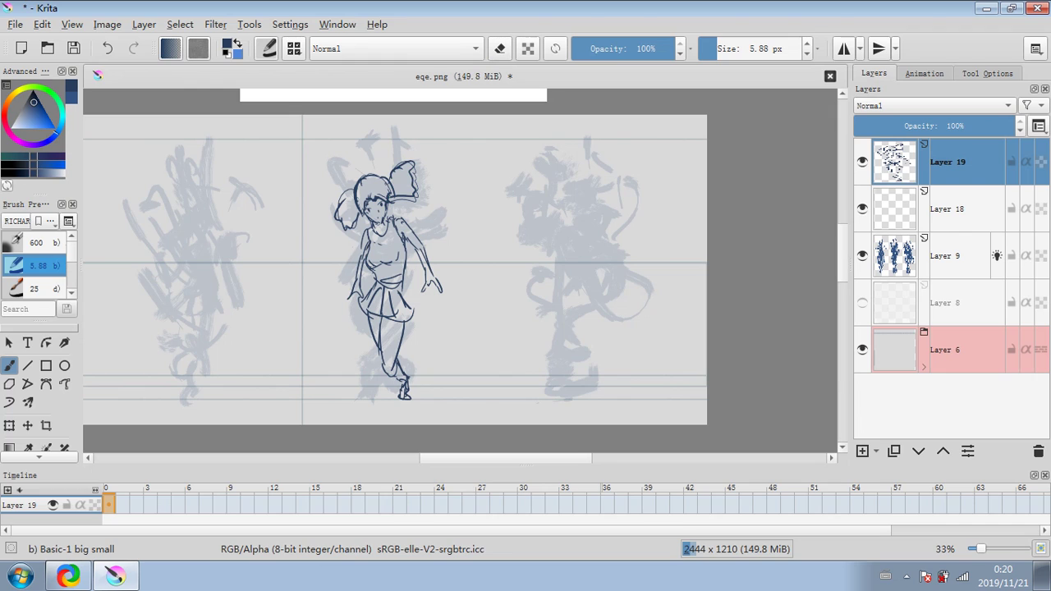
Strengthen the bust lines and the side of the girl's top, erasing stray marks around the torso.
mouse_move(366, 245)
mouse_down()
mouse_move(375, 264)
mouse_move(396, 256)
mouse_move(378, 264)
mouse_move(404, 274)
mouse_move(378, 280)
mouse_move(400, 266)
mouse_move(403, 242)
mouse_move(368, 264)
mouse_up()
key(e)
click(499, 50)
key(e)
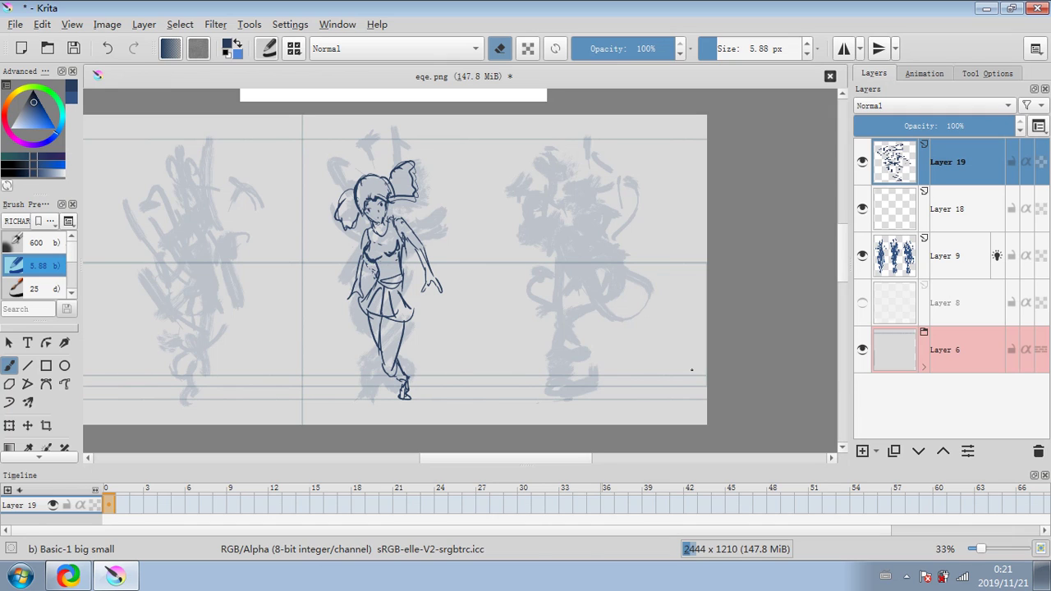
click(501, 53)
Thicken the girl's skirt hem and inner thigh lines, and erase the excess strokes around the hem.
mouse_move(400, 284)
mouse_down()
mouse_move(419, 306)
mouse_move(362, 302)
mouse_move(420, 307)
mouse_move(396, 315)
mouse_move(375, 344)
mouse_move(396, 358)
mouse_up()
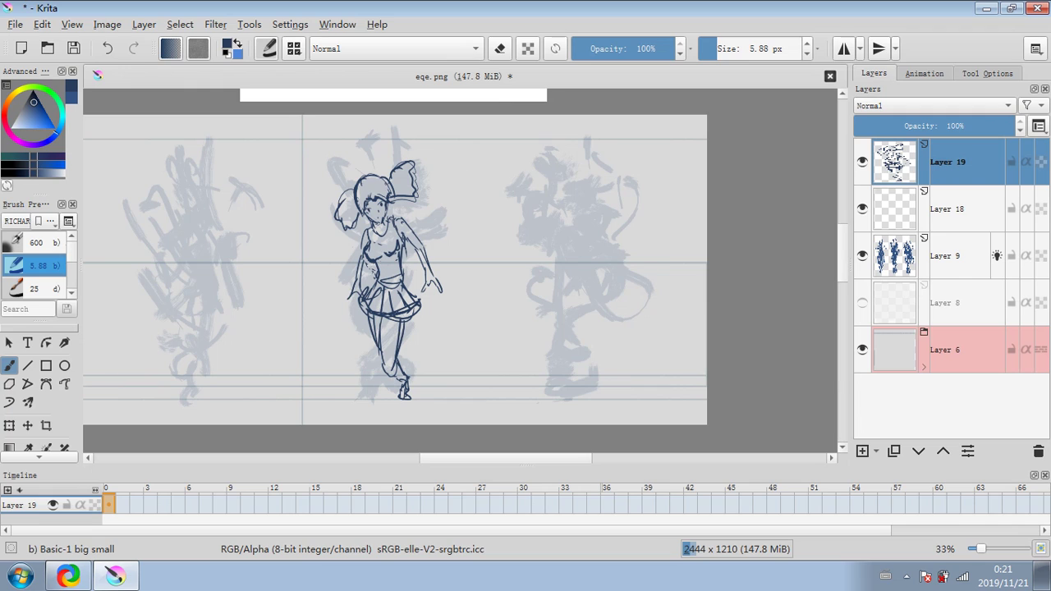
key(e)
mouse_move(369, 314)
mouse_down()
mouse_move(373, 340)
mouse_move(403, 343)
mouse_up()
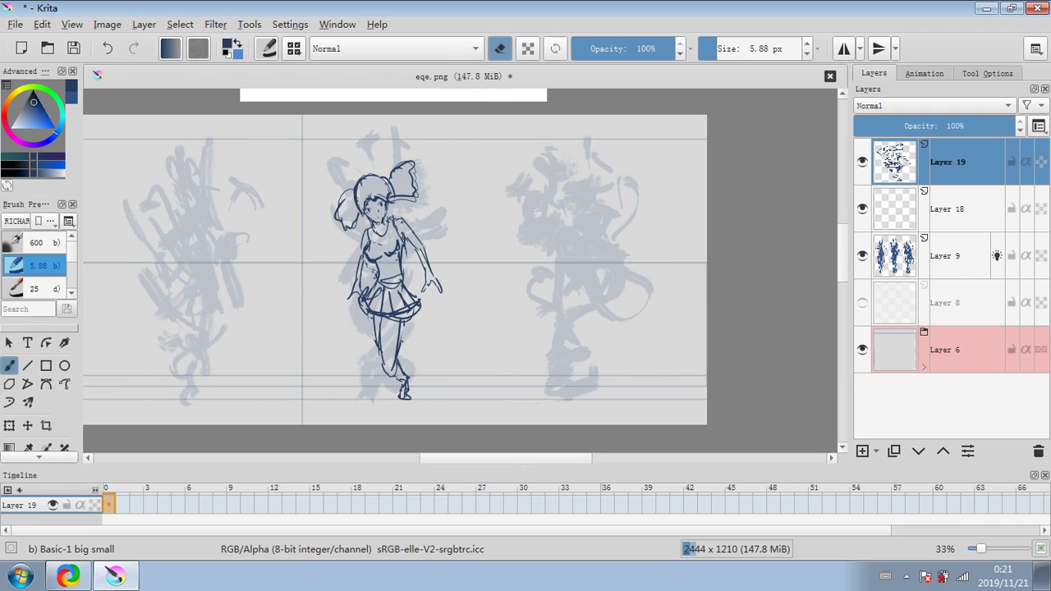
mouse_move(411, 305)
mouse_down()
mouse_move(386, 316)
mouse_move(429, 304)
mouse_up()
Draw a bag hanging from each of the girl's hands.
key(e)
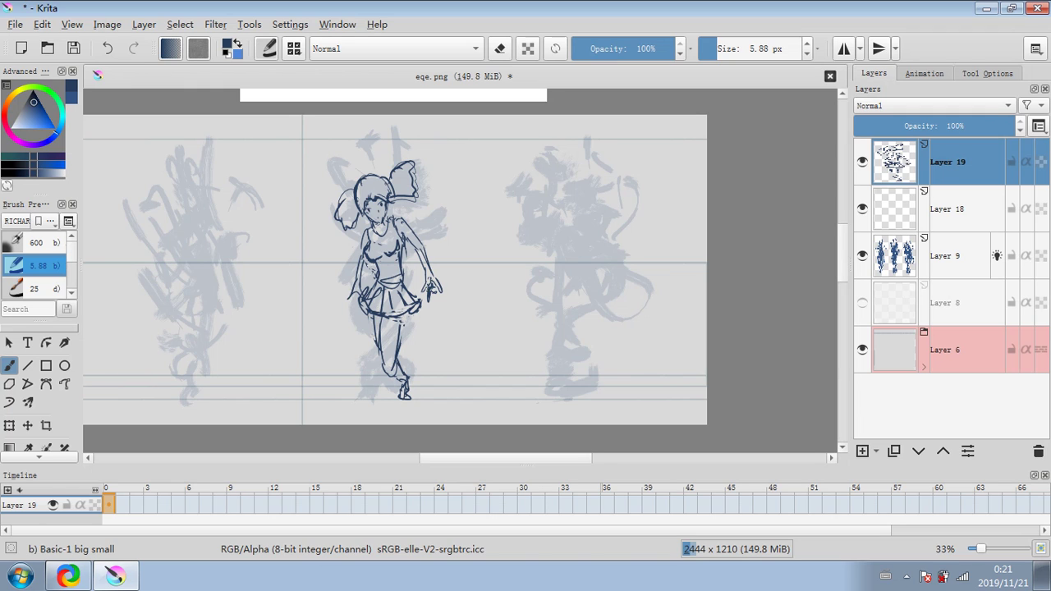
mouse_move(432, 291)
mouse_down()
mouse_move(449, 332)
mouse_move(427, 305)
mouse_up()
mouse_move(356, 296)
mouse_down()
mouse_move(348, 344)
mouse_move(354, 301)
mouse_up()
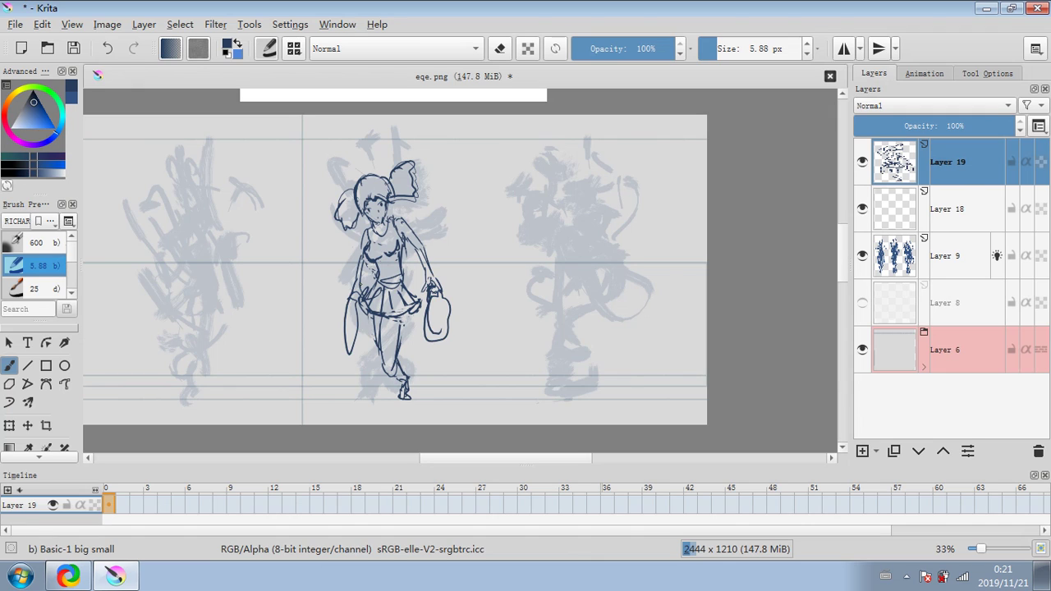
Shade the girl's front leg, ankle and shoe with dense strokes, and trim the shoe's outline.
mouse_move(399, 336)
mouse_down()
mouse_move(391, 375)
mouse_move(403, 399)
mouse_move(406, 379)
mouse_up()
key(e)
key(e)
drag(400, 337, 408, 313)
drag(398, 356, 406, 394)
drag(409, 396, 414, 367)
click(499, 49)
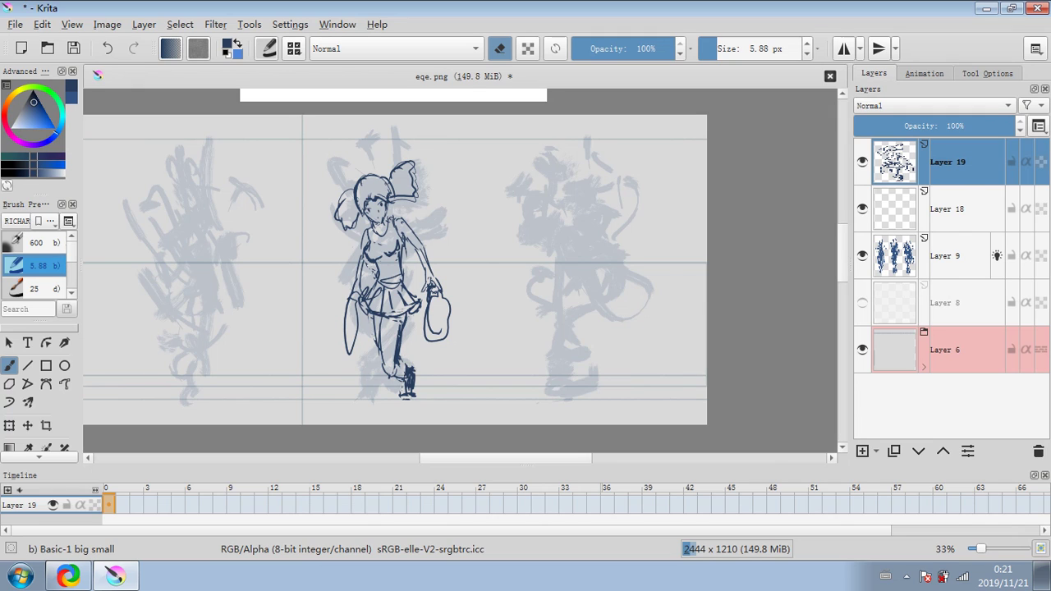
click(499, 48)
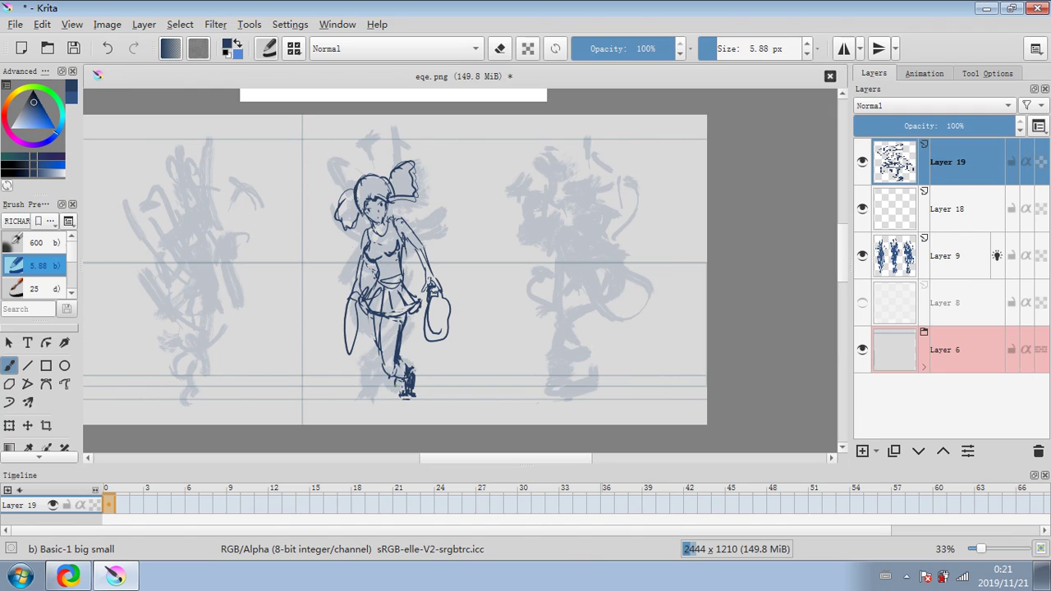
drag(395, 380, 399, 388)
click(499, 48)
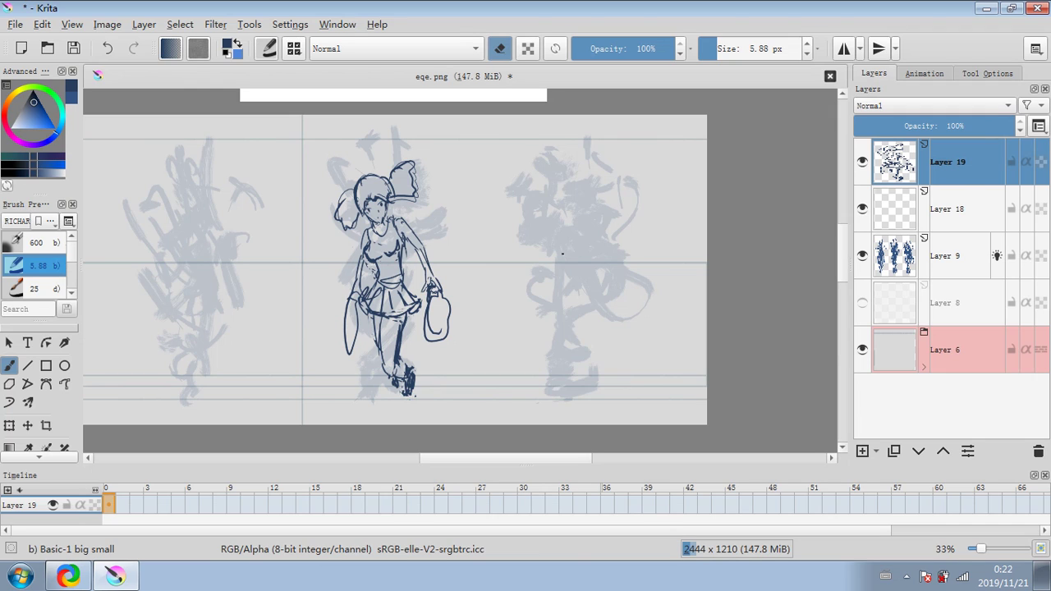
Darken the girl's rear leg from the skirt down to the ankle, and erase the overshoot at its lower end.
key(e)
drag(380, 317, 390, 376)
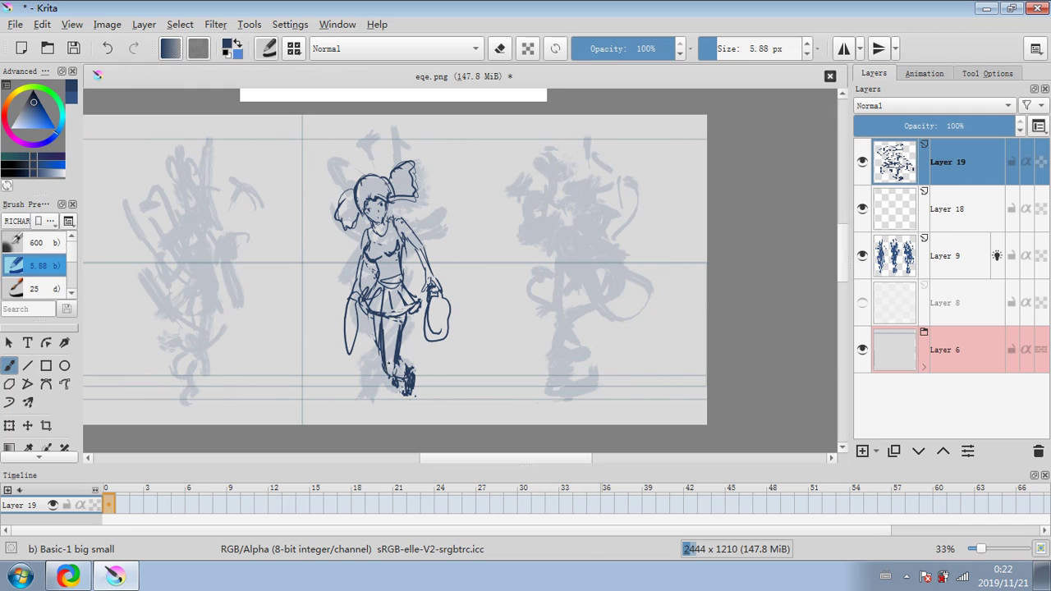
click(499, 49)
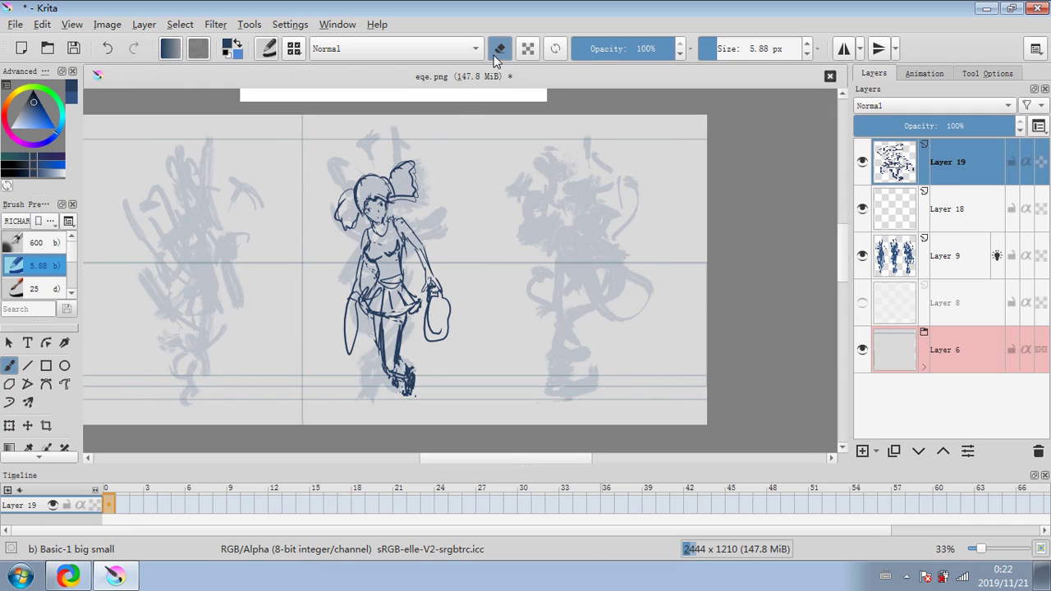
drag(394, 375, 383, 364)
key(e)
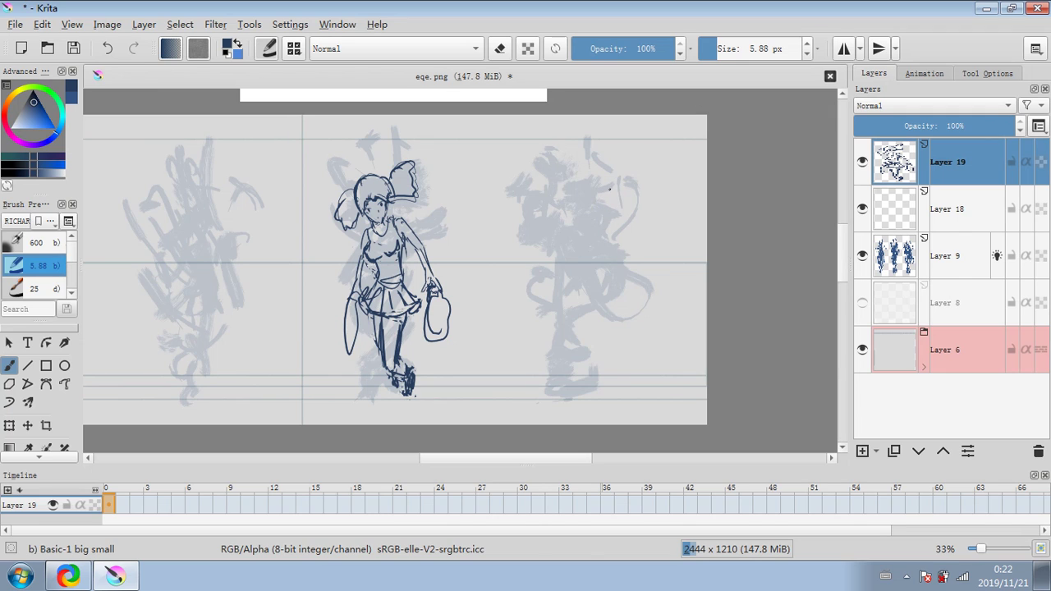
Sketch a side-view figure over the rightmost scribble with an oval head, arched torso, bent arms and a straight leg.
mouse_move(579, 207)
mouse_down()
mouse_move(615, 213)
mouse_move(587, 195)
mouse_move(602, 236)
mouse_move(617, 222)
mouse_move(586, 239)
mouse_move(589, 266)
mouse_move(601, 235)
mouse_up()
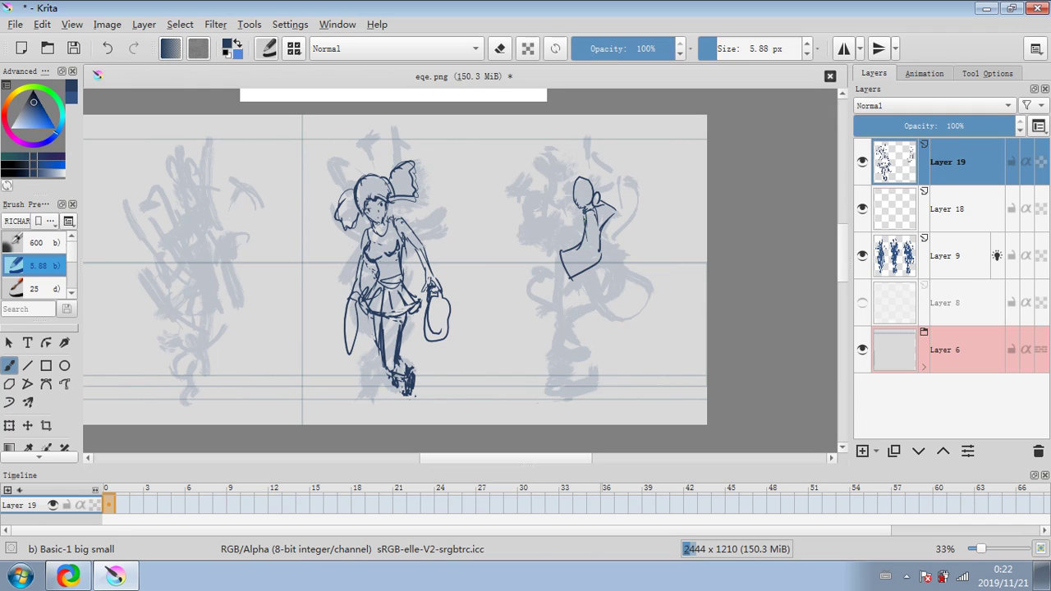
mouse_move(583, 212)
mouse_down()
mouse_move(579, 242)
mouse_move(550, 255)
mouse_move(557, 350)
mouse_up()
drag(562, 271, 558, 393)
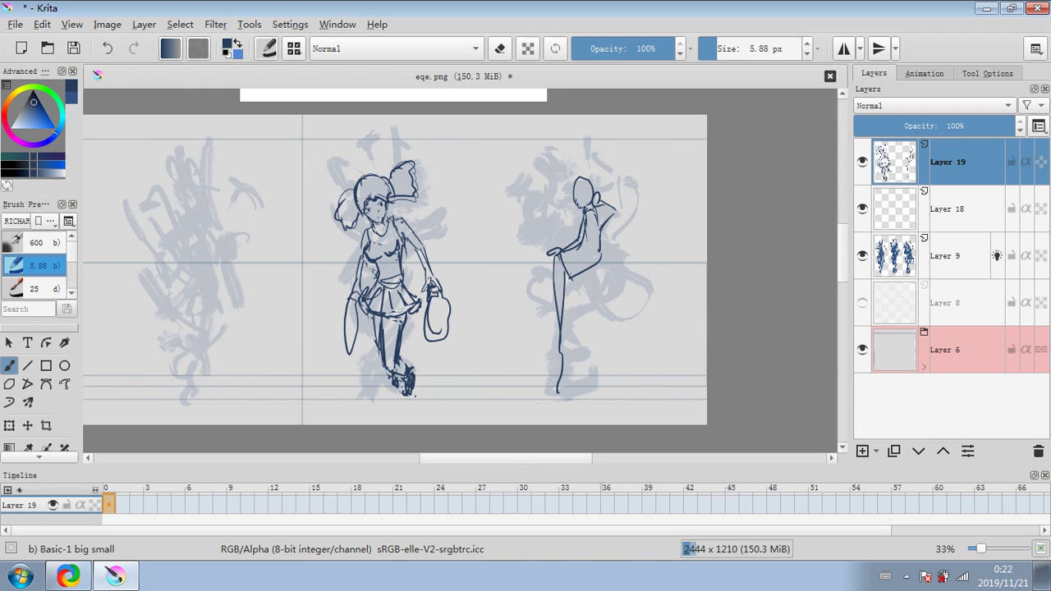
Complete the side-view figure's legs, shade the lower legs and add both feet.
drag(570, 273, 567, 377)
drag(561, 350, 551, 396)
mouse_move(567, 355)
mouse_down()
mouse_move(562, 378)
mouse_move(582, 392)
mouse_up()
mouse_move(561, 396)
mouse_down()
mouse_move(585, 393)
mouse_move(558, 390)
mouse_up()
drag(559, 393, 548, 398)
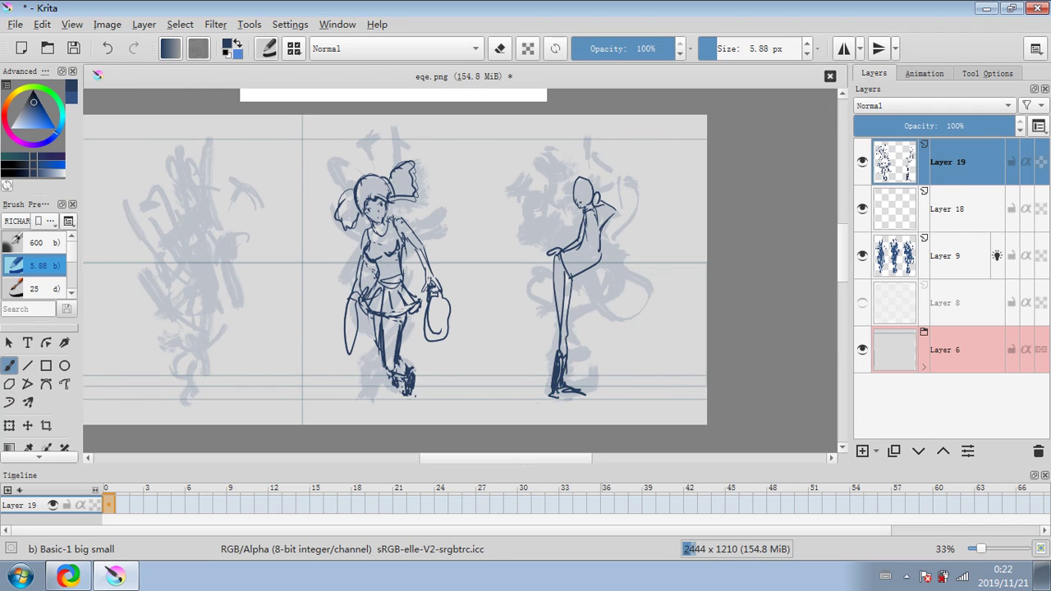
Fill the side-view figure's head with dark hair strokes and draw long strands falling in front of the torso.
mouse_move(588, 182)
mouse_down()
mouse_move(576, 228)
mouse_move(581, 209)
mouse_up()
drag(576, 177, 566, 239)
drag(570, 212, 560, 240)
drag(571, 186, 566, 225)
mouse_move(571, 184)
mouse_down()
mouse_move(570, 215)
mouse_move(555, 229)
mouse_up()
drag(574, 205, 554, 269)
Shade the side-view figure's back and hips with dense strokes, and refine the raised arm and waist outline.
drag(606, 219, 602, 231)
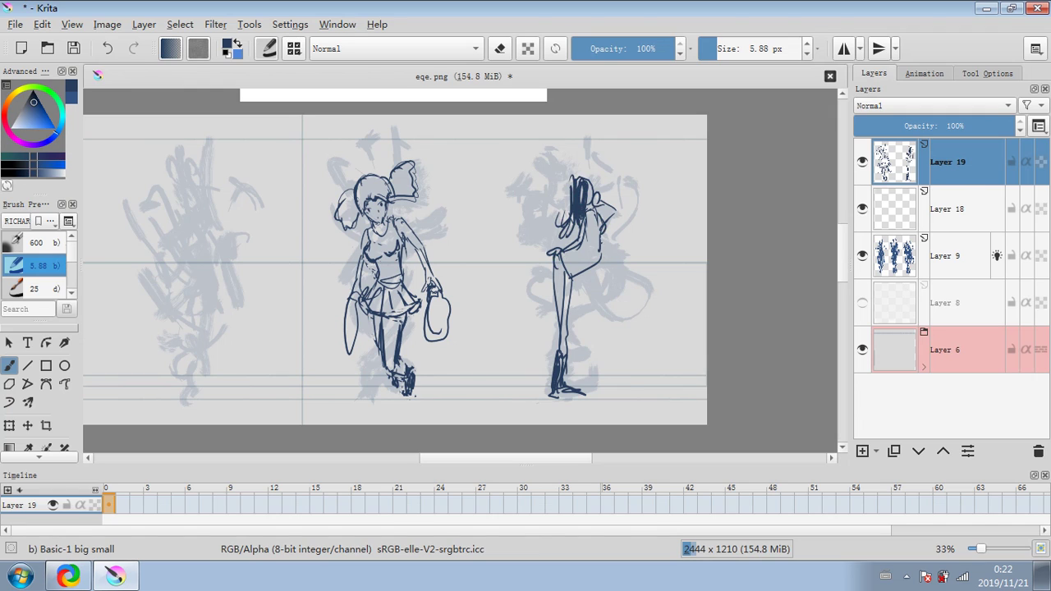
mouse_move(569, 272)
mouse_down()
mouse_move(602, 233)
mouse_move(597, 259)
mouse_move(560, 268)
mouse_move(575, 275)
mouse_move(591, 255)
mouse_move(598, 240)
mouse_move(570, 256)
mouse_move(600, 224)
mouse_move(581, 230)
mouse_move(586, 245)
mouse_move(573, 257)
mouse_move(624, 209)
mouse_move(578, 180)
mouse_move(563, 231)
mouse_up()
key(e)
click(501, 49)
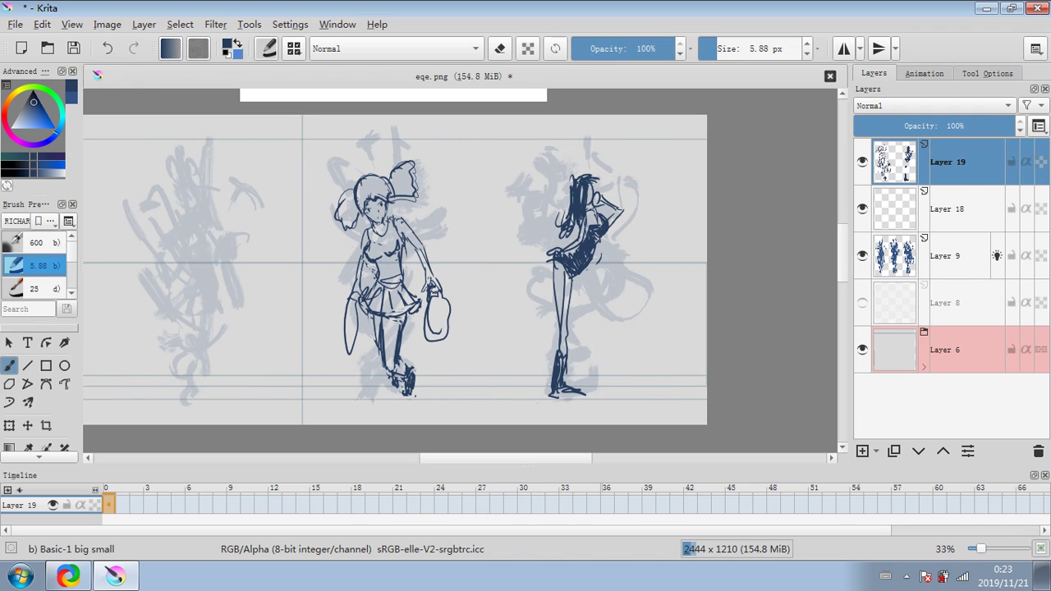
Extend the dark shading over the side-view figure's front hip and erase extra lines on the legs.
mouse_move(555, 268)
mouse_down()
mouse_move(556, 288)
mouse_move(556, 271)
mouse_up()
click(500, 48)
drag(562, 321, 562, 345)
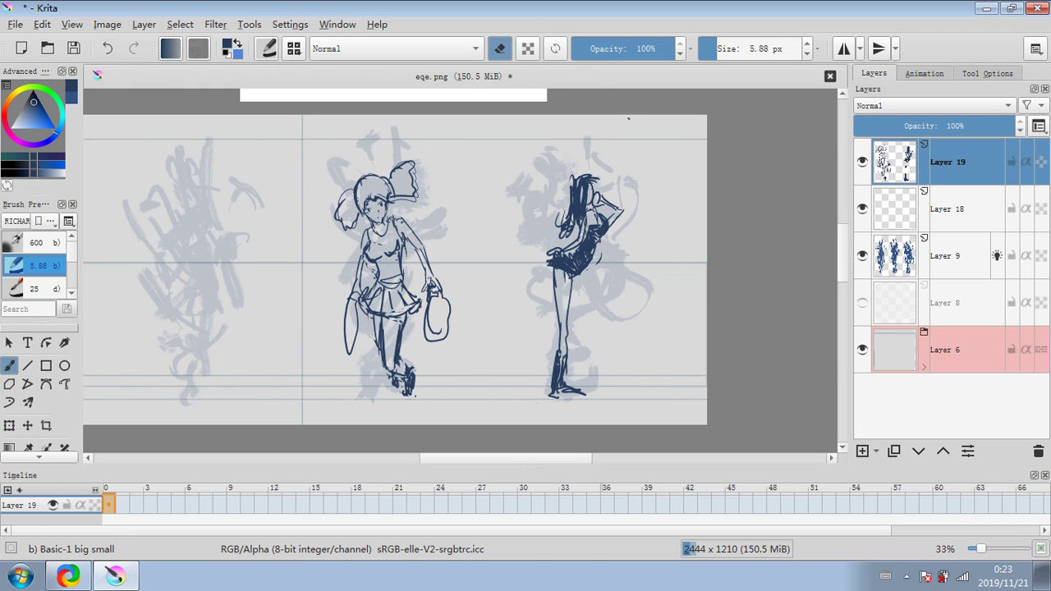
key(e)
Delete Layer 19 with the finished girl and side-view figure drawings.
scroll(621, 287, up, 2)
drag(622, 287, 578, 295)
scroll(578, 295, down, 2)
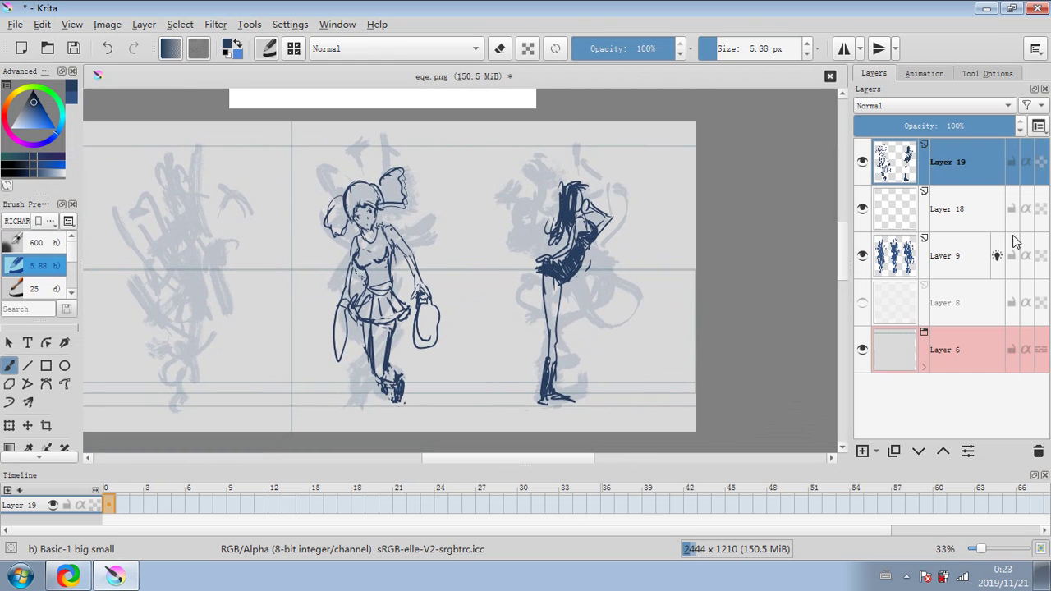
click(1038, 451)
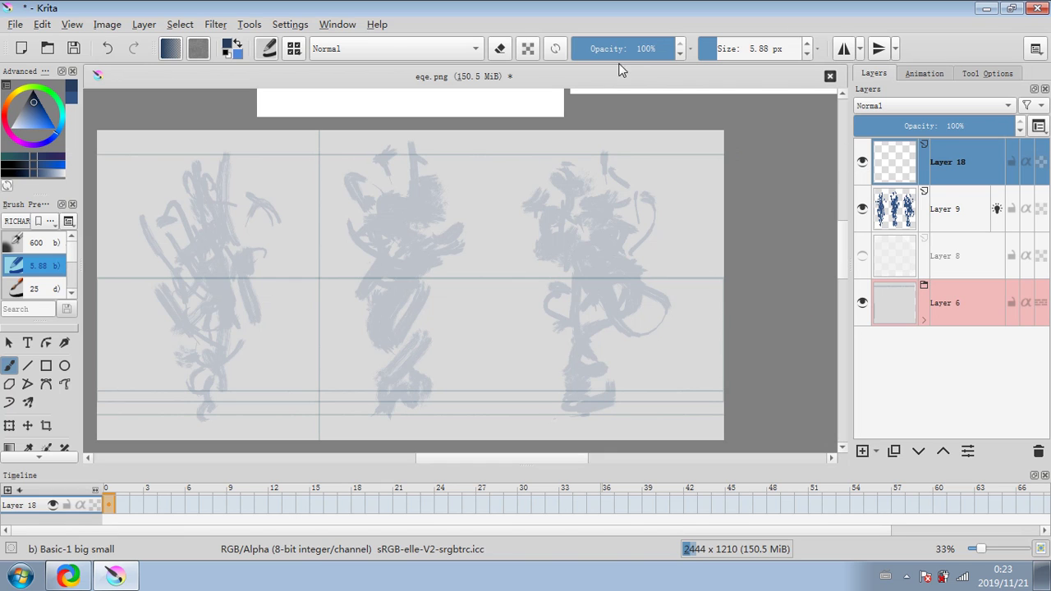
Try sketching a standing figure with a round head, rounded torso, legs and arms over the rightmost scribble, using a 4.53 px brush.
scroll(772, 136, up, 2)
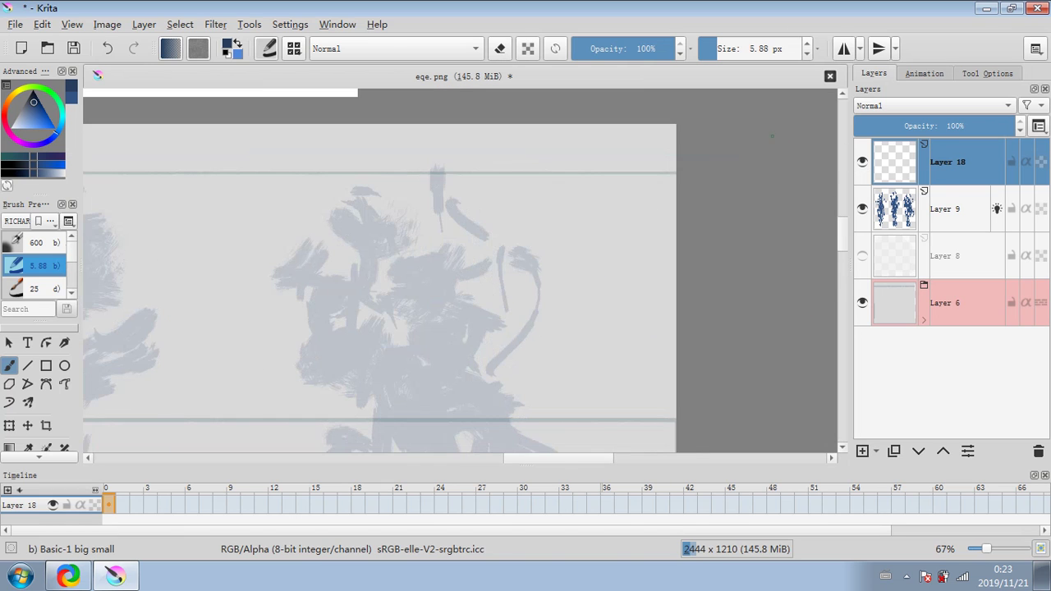
drag(841, 231, 840, 245)
click(714, 48)
mouse_move(418, 210)
mouse_down()
mouse_move(441, 212)
mouse_move(420, 212)
mouse_move(450, 256)
mouse_move(450, 215)
mouse_up()
drag(379, 273, 403, 429)
drag(427, 286, 443, 452)
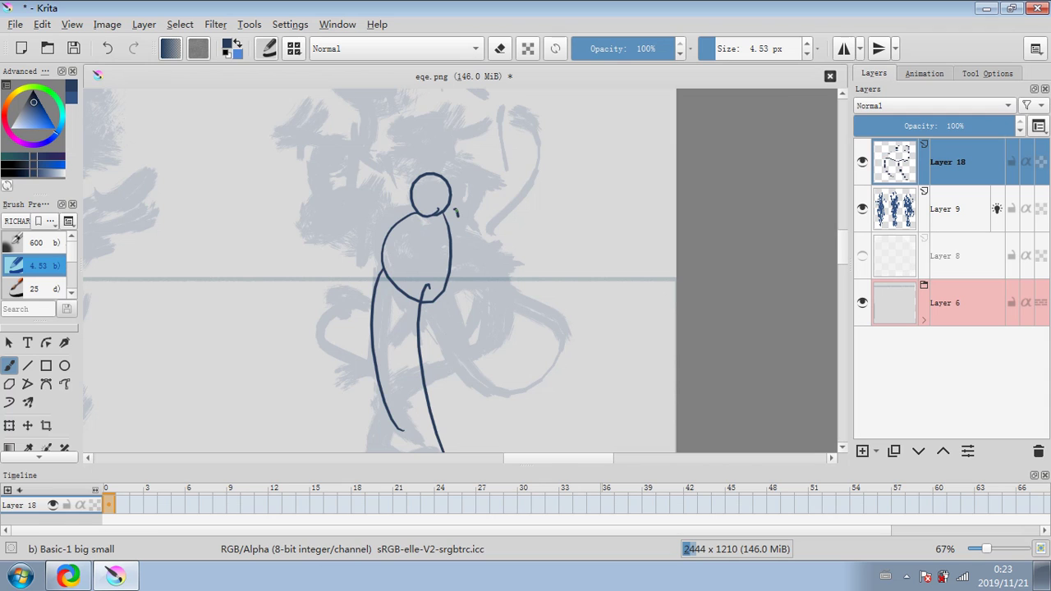
drag(458, 216, 461, 239)
drag(393, 215, 369, 245)
Undo all strokes of the standing figure sketch on Layer 18.
click(108, 48)
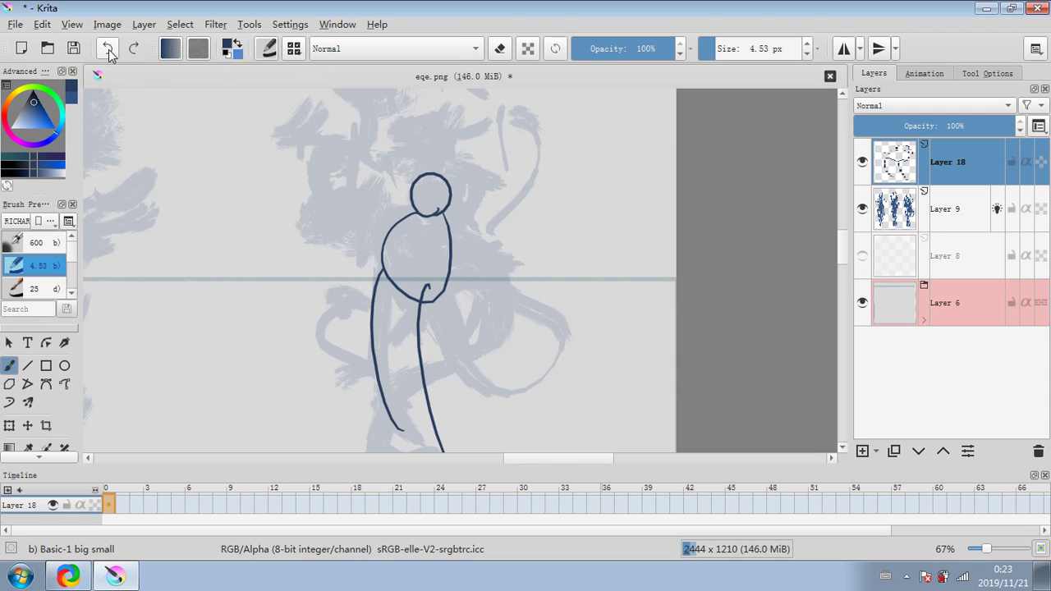
click(108, 47)
click(108, 48)
click(108, 47)
click(108, 48)
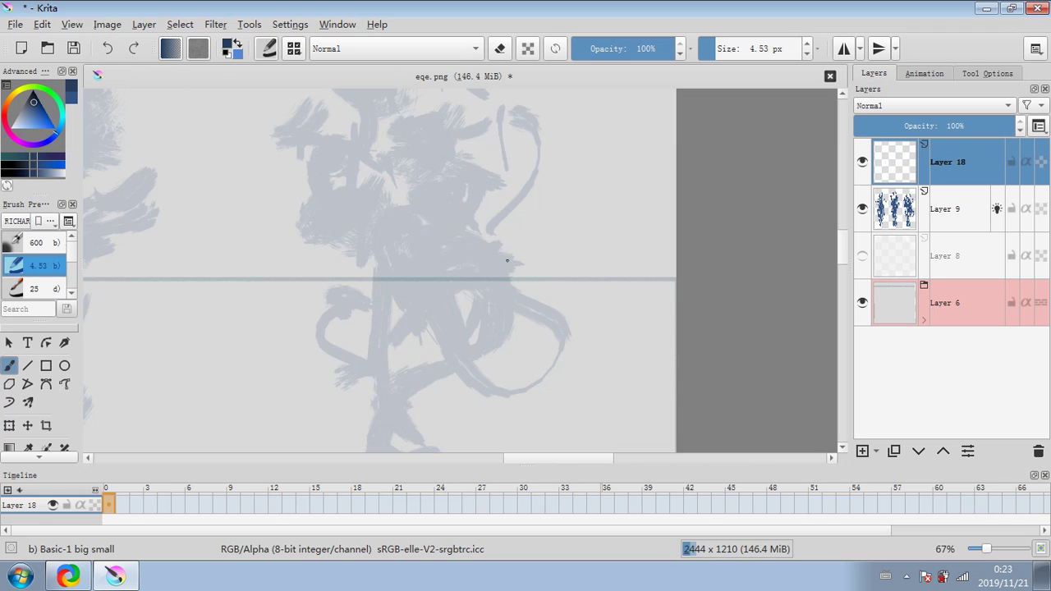
Set the brush size to 2.48 px and Layer 18's opacity to 62%.
scroll(793, 266, down, 3)
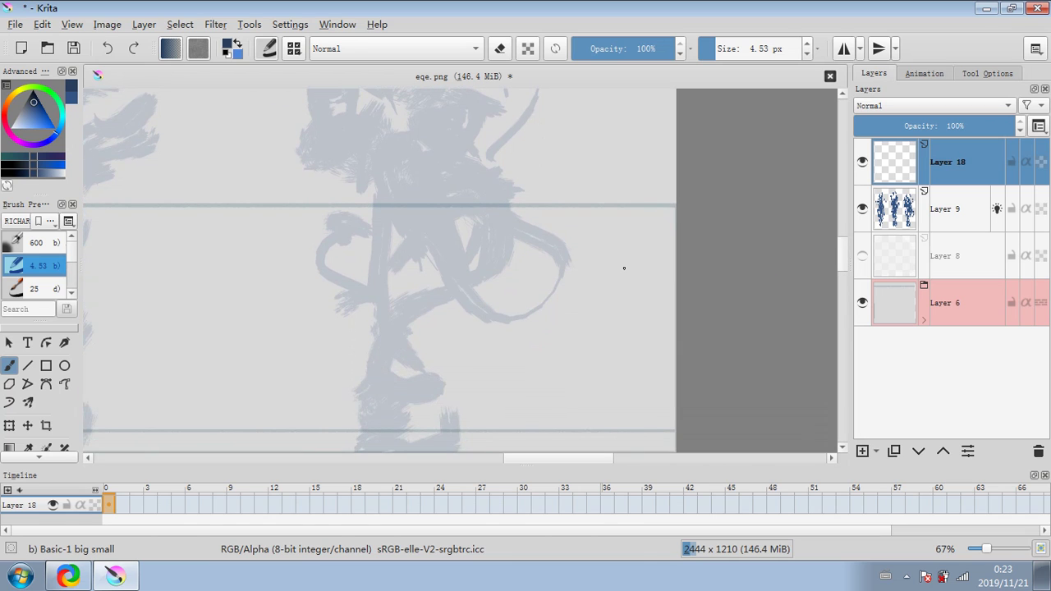
scroll(410, 263, down, 1)
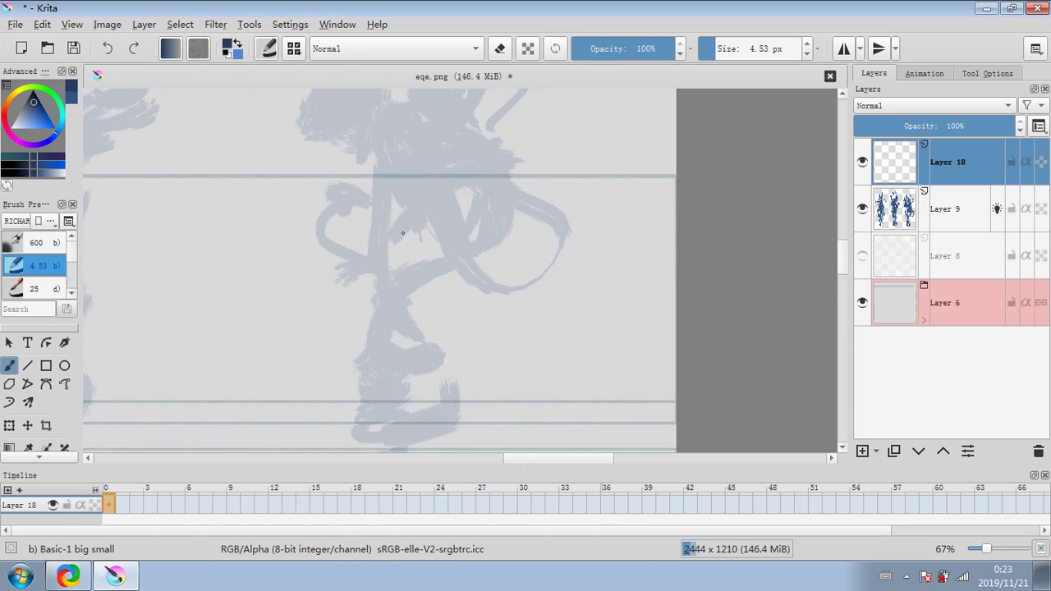
drag(715, 48, 709, 48)
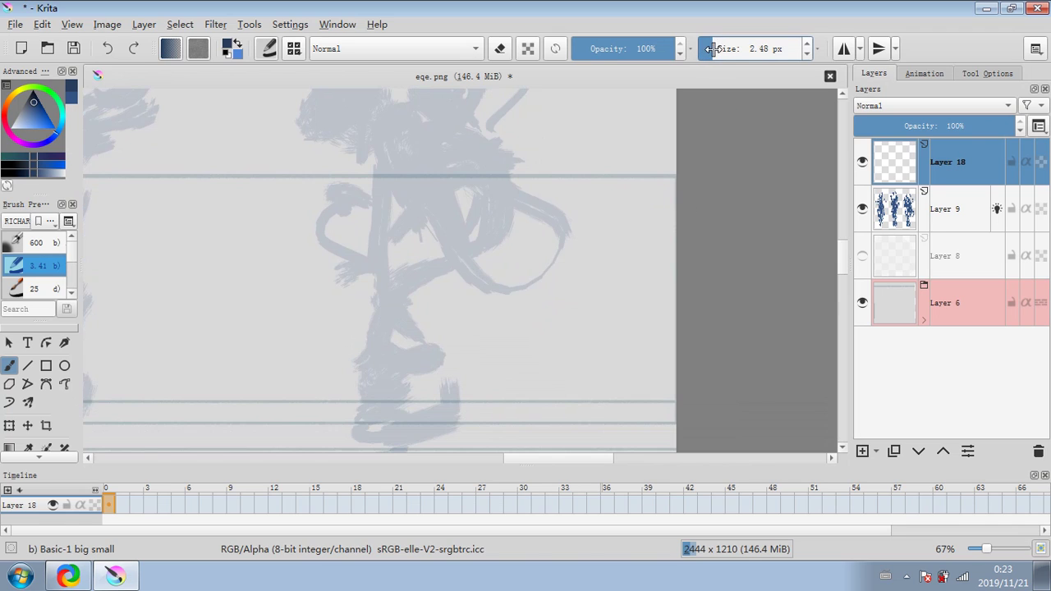
click(955, 126)
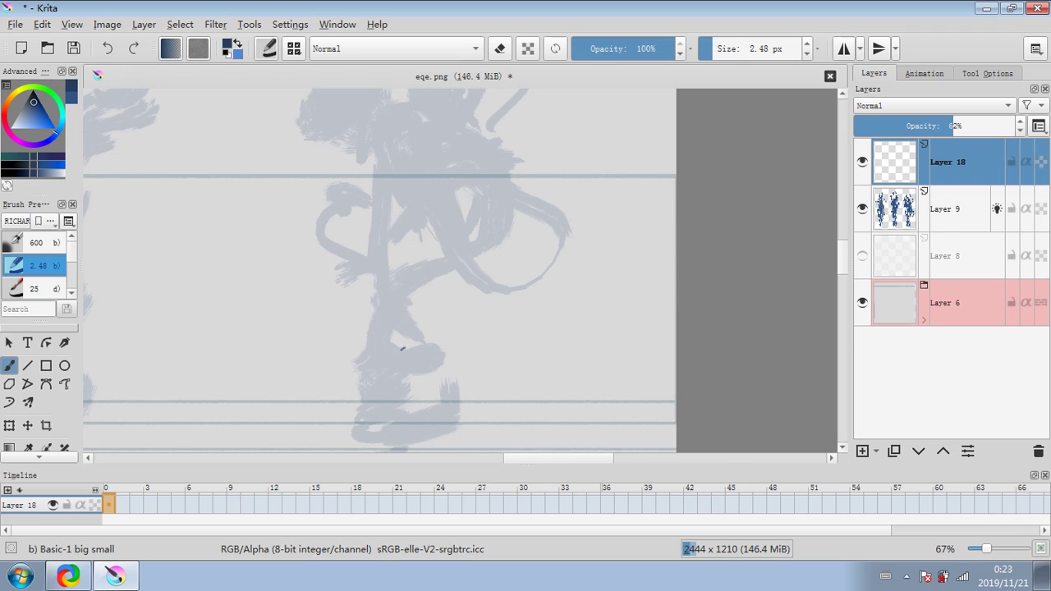
Sketch an oval head and a raised, bent arm ending in a fist over the lower part of the rightmost scribble.
mouse_move(402, 348)
mouse_down()
mouse_move(368, 345)
mouse_move(382, 289)
mouse_up()
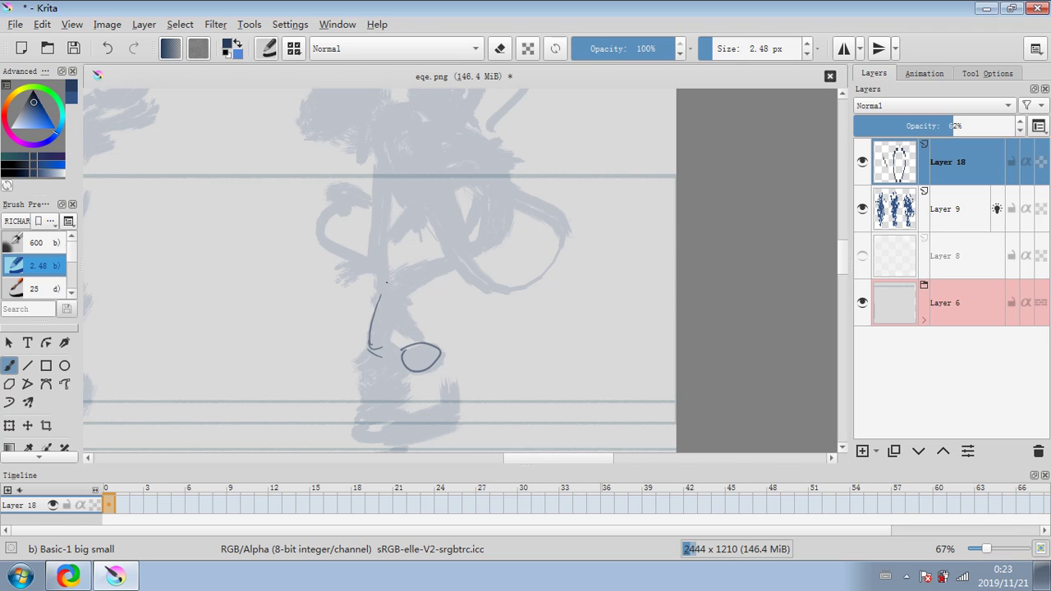
mouse_move(384, 349)
mouse_down()
mouse_move(389, 284)
mouse_move(414, 259)
mouse_move(443, 259)
mouse_up()
drag(406, 292, 440, 279)
mouse_move(437, 261)
mouse_down()
mouse_move(486, 234)
mouse_move(491, 253)
mouse_move(475, 262)
mouse_up()
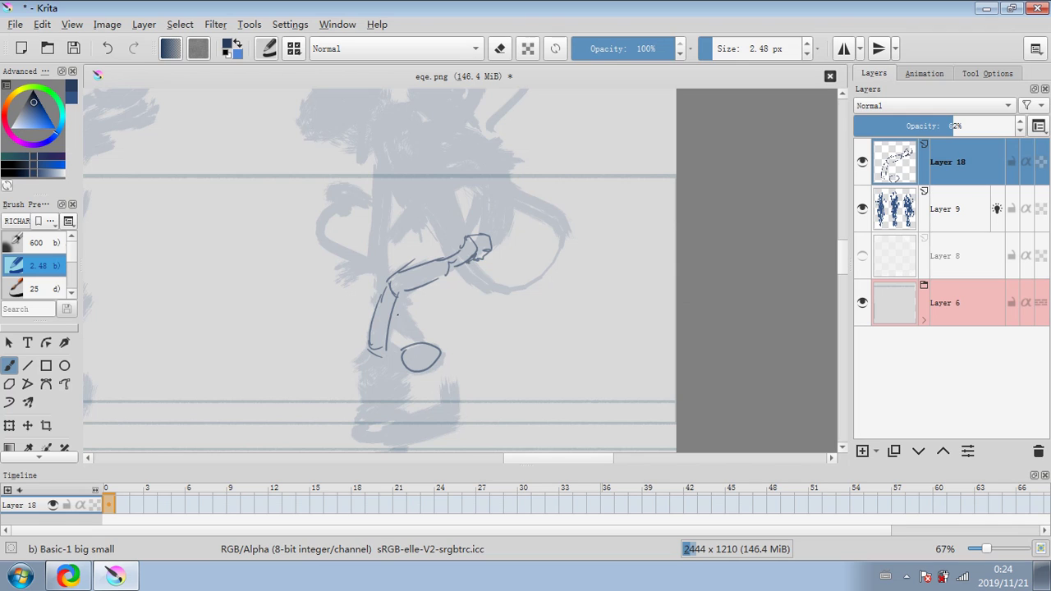
Draw the crouching figure's torso, waistline and folded leg beneath the head.
mouse_move(389, 337)
mouse_down()
mouse_move(407, 349)
mouse_move(361, 399)
mouse_up()
mouse_move(415, 374)
mouse_down()
mouse_move(411, 390)
mouse_move(384, 399)
mouse_up()
mouse_move(381, 386)
mouse_down()
mouse_move(365, 428)
mouse_move(417, 422)
mouse_up()
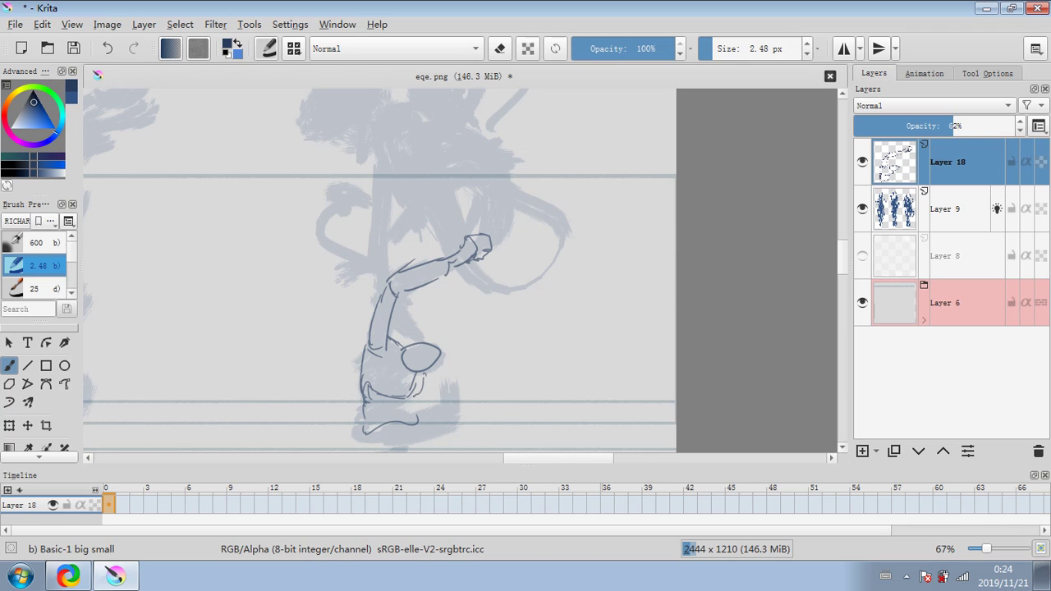
Add the rounded end of the lower limb, extend the crouching figure's head upward and rework the lines around the face.
mouse_move(440, 398)
mouse_down()
mouse_move(441, 412)
mouse_move(465, 404)
mouse_move(427, 426)
mouse_up()
mouse_move(408, 369)
mouse_down()
mouse_move(433, 318)
mouse_move(448, 361)
mouse_move(443, 345)
mouse_move(447, 365)
mouse_move(424, 372)
mouse_move(444, 328)
mouse_move(448, 349)
mouse_move(403, 368)
mouse_move(435, 361)
mouse_move(438, 351)
mouse_move(414, 344)
mouse_up()
key(e)
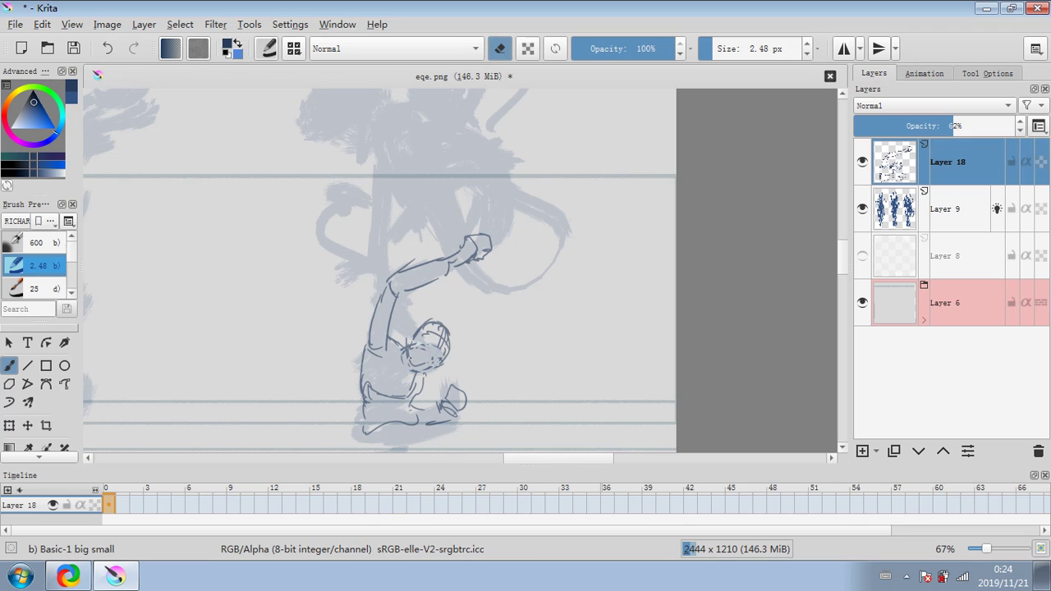
key(e)
mouse_move(415, 345)
mouse_down()
mouse_move(430, 351)
mouse_move(428, 365)
mouse_move(399, 376)
mouse_up()
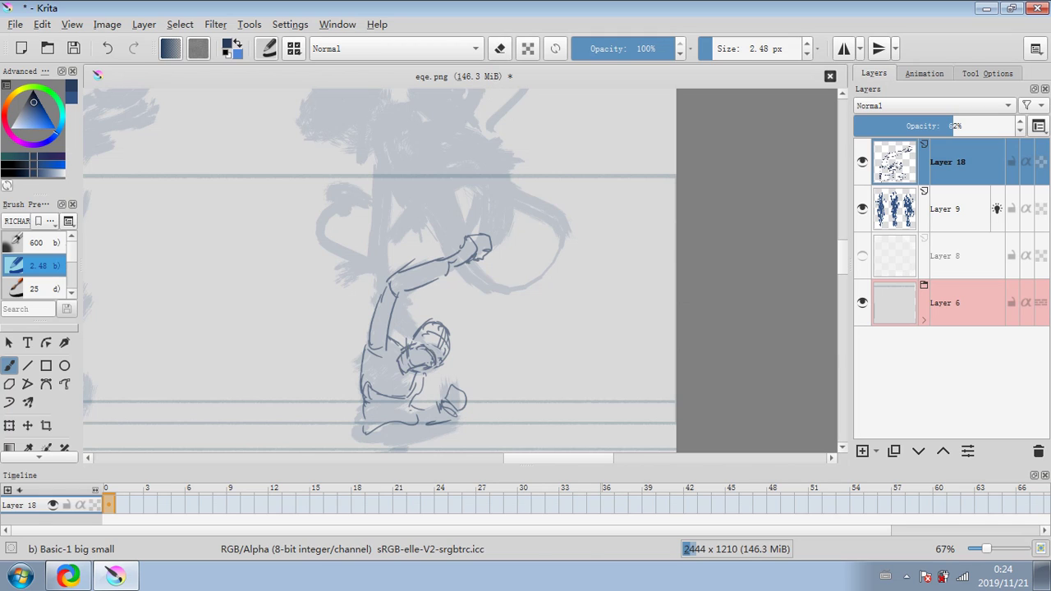
Add curly hair around the bent figure's head and draw two standing legs below the waist.
mouse_move(412, 327)
mouse_down()
mouse_move(420, 340)
mouse_move(462, 322)
mouse_move(450, 352)
mouse_up()
scroll(846, 298, down, 2)
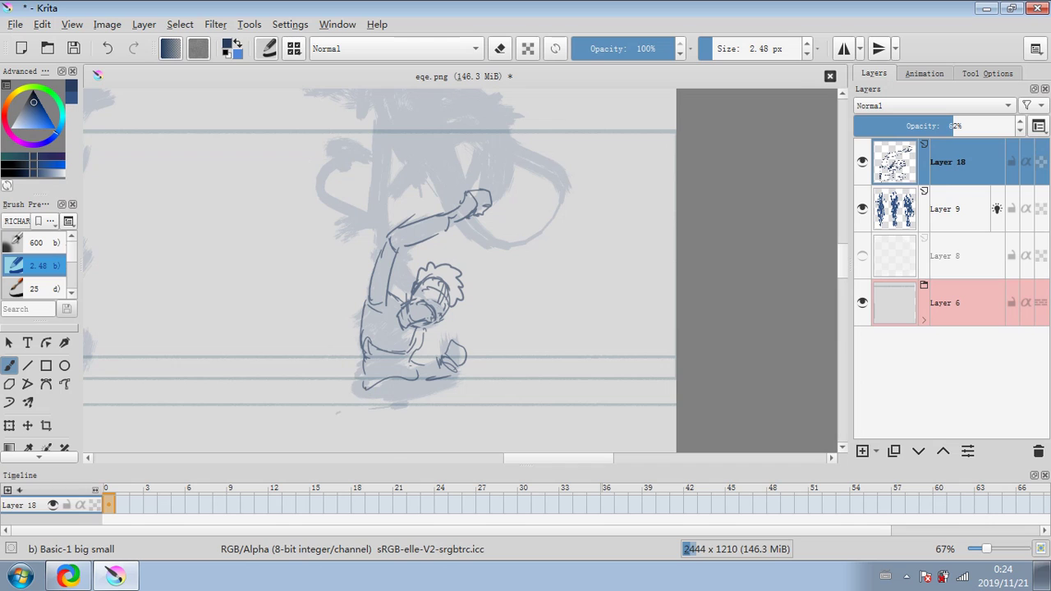
drag(364, 387, 380, 451)
mouse_move(402, 406)
mouse_down()
mouse_move(409, 451)
mouse_move(408, 381)
mouse_move(415, 451)
mouse_up()
drag(840, 269, 839, 263)
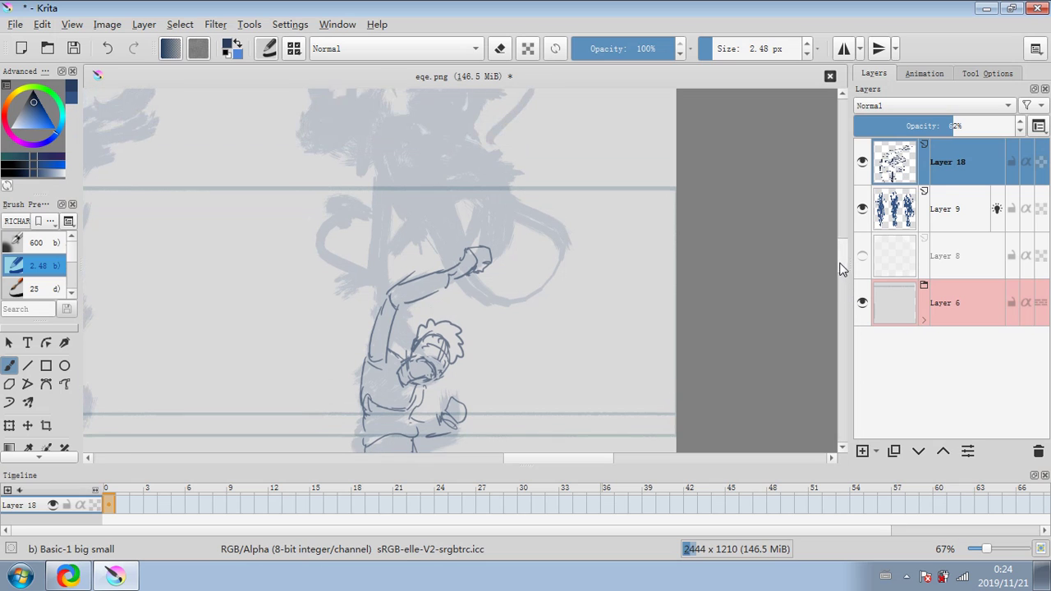
Hide the Layer 9 scribbles and tone the figure's arms, head, torso and legs with a 53.14 px brush at 36% opacity.
click(862, 209)
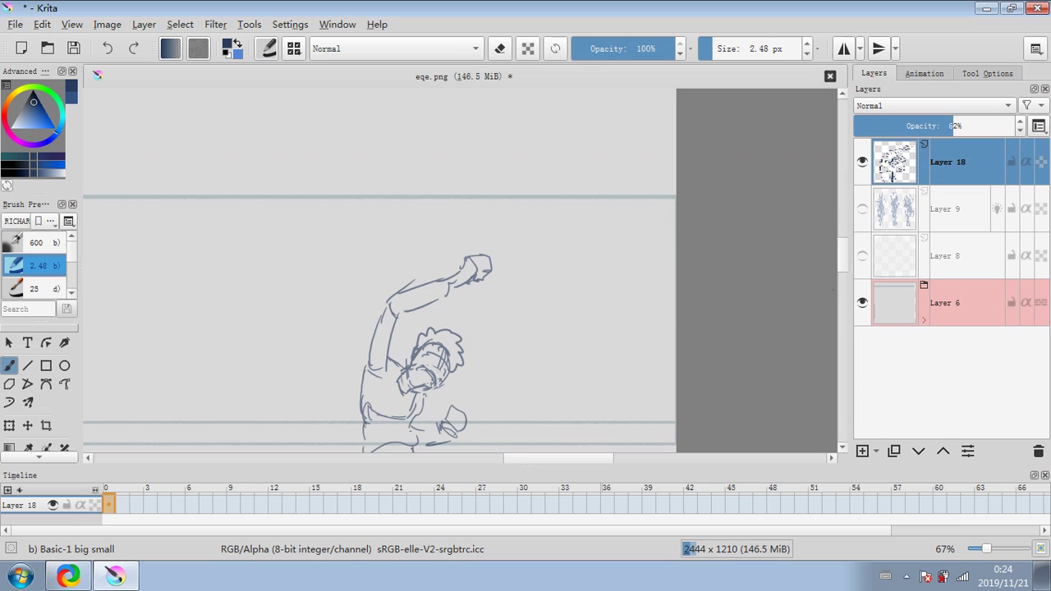
scroll(843, 261, down, 5)
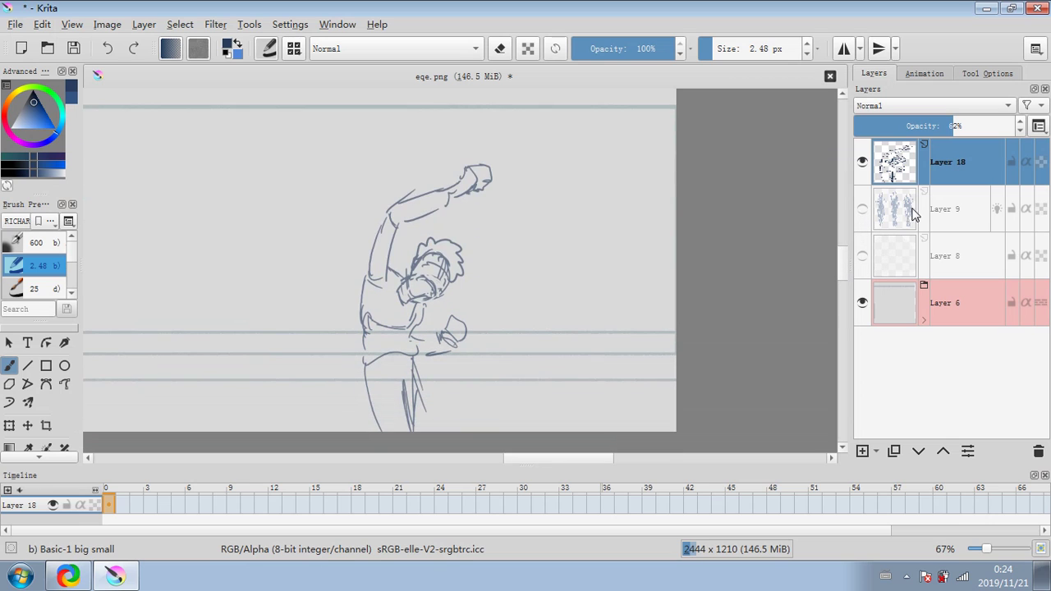
click(611, 54)
click(735, 51)
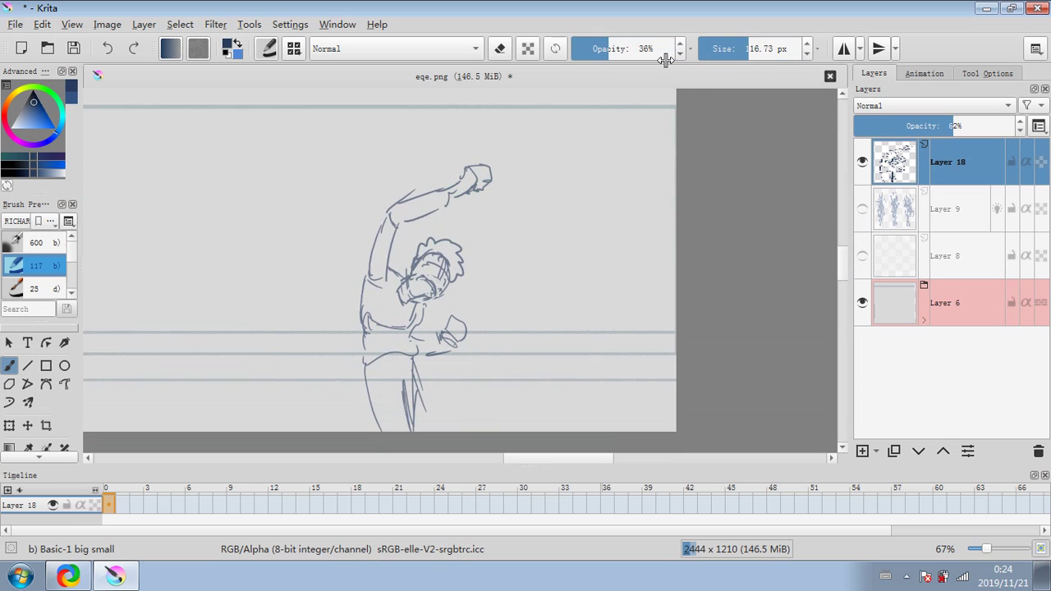
click(731, 50)
mouse_move(478, 176)
mouse_down()
mouse_move(402, 215)
mouse_move(376, 286)
mouse_move(386, 336)
mouse_move(423, 279)
mouse_move(391, 345)
mouse_move(431, 349)
mouse_move(462, 307)
mouse_up()
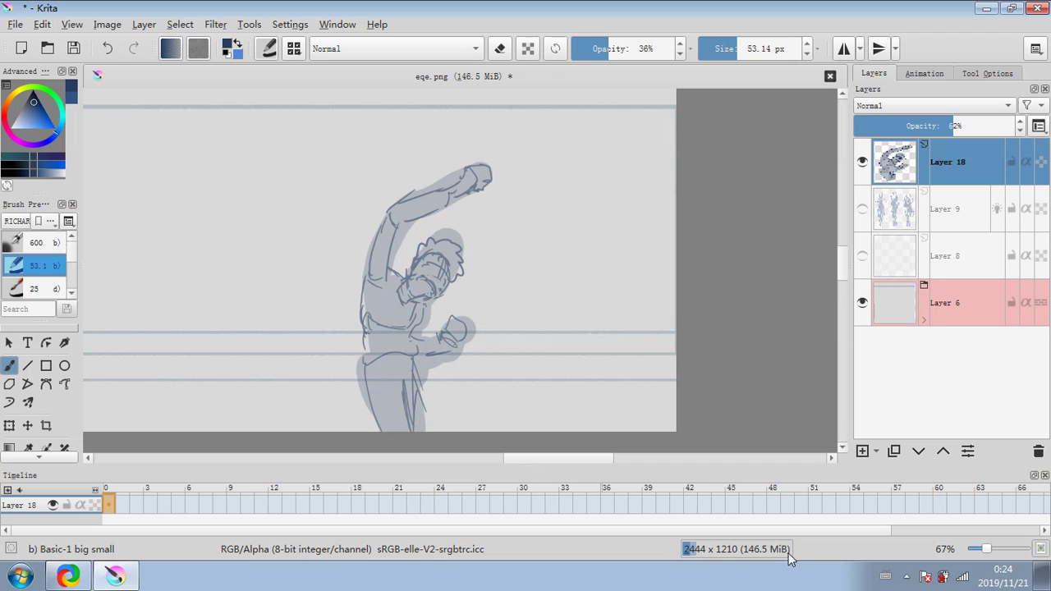
Delete the finished figure's Layer 18 and the scribbles on Layer 9 to clear the canvas.
scroll(528, 385, down, 3)
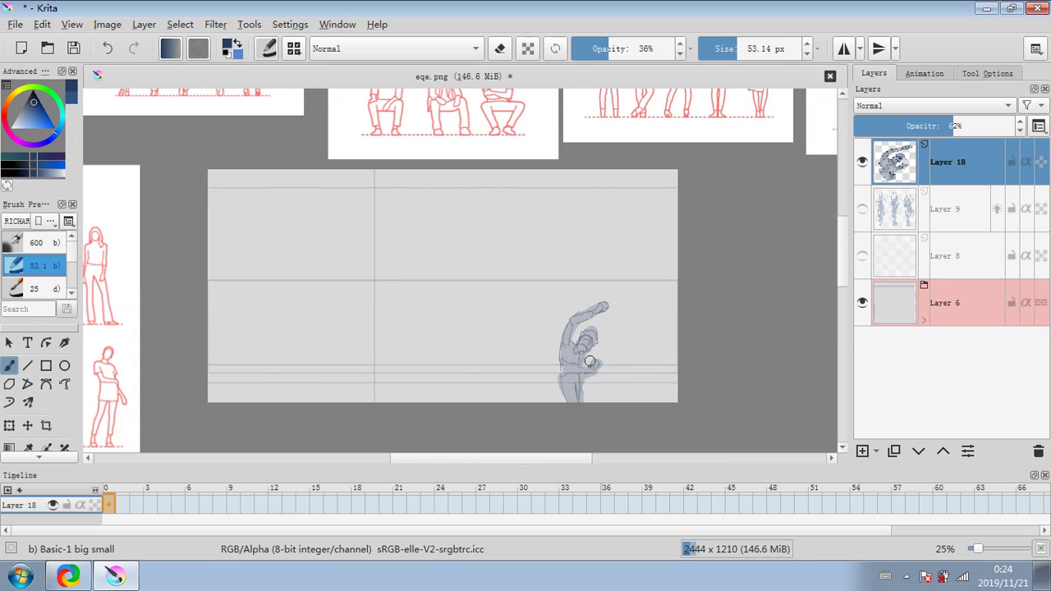
click(1036, 451)
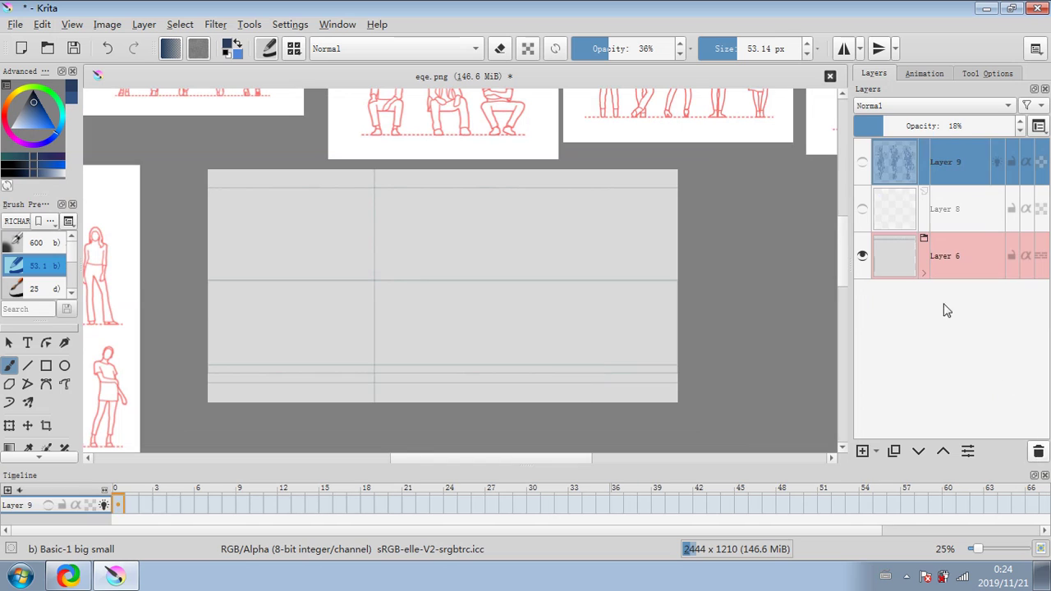
click(863, 209)
click(862, 209)
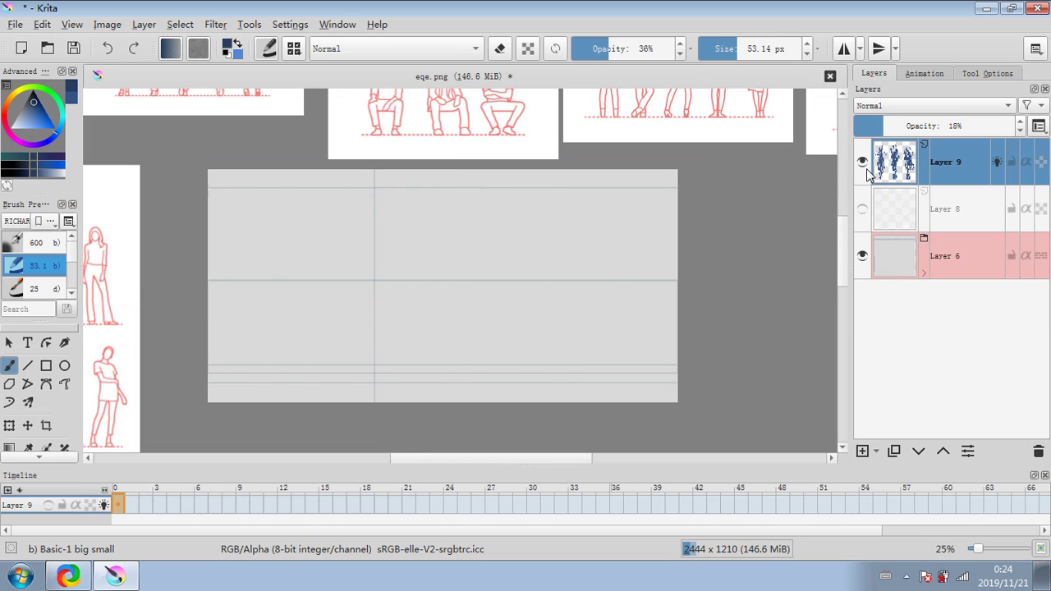
click(863, 162)
scroll(641, 225, up, 1)
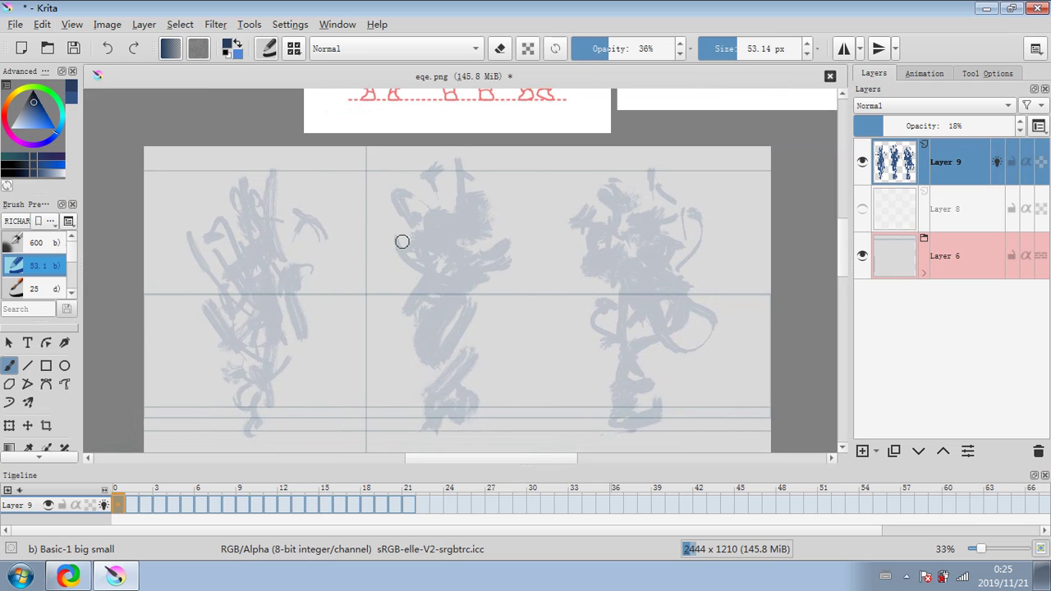
click(1038, 451)
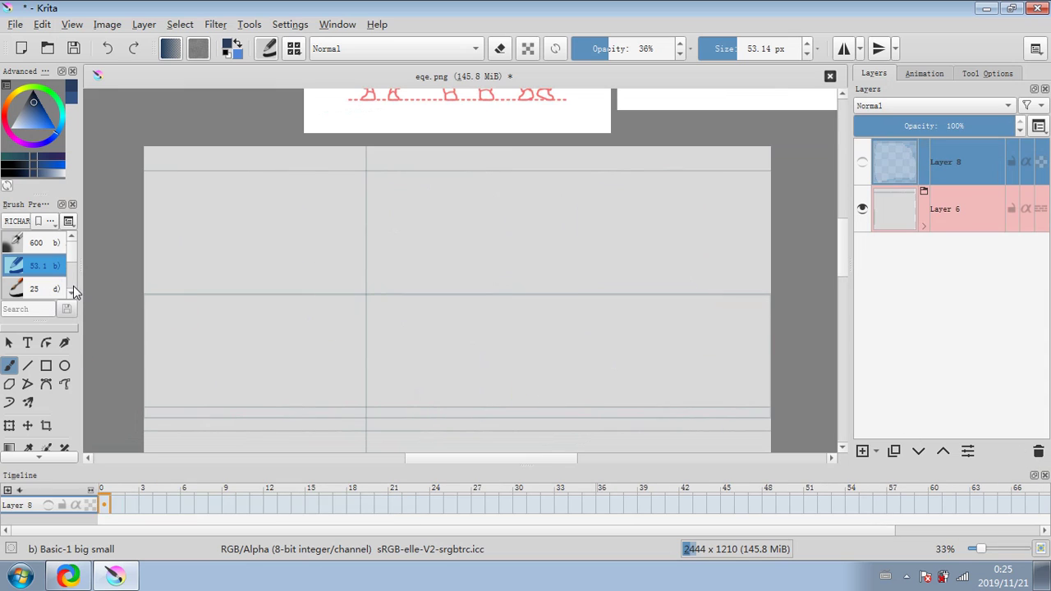
Choose the Ink-8 Sumi-e brush at 101.31 px and add a new paint layer at 38% opacity.
scroll(72, 289, down, 1)
scroll(71, 244, up, 2)
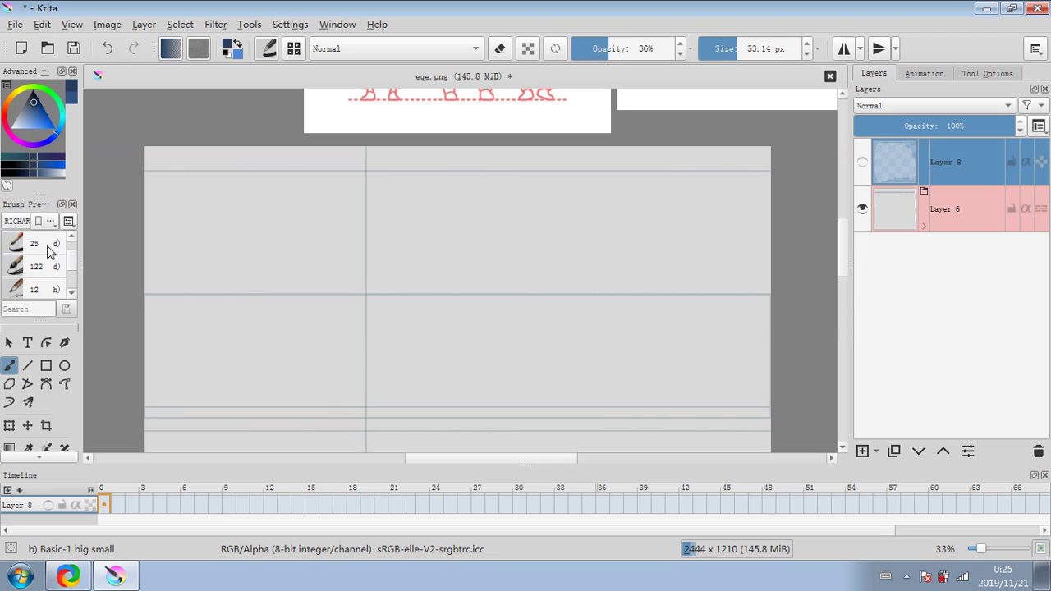
click(45, 267)
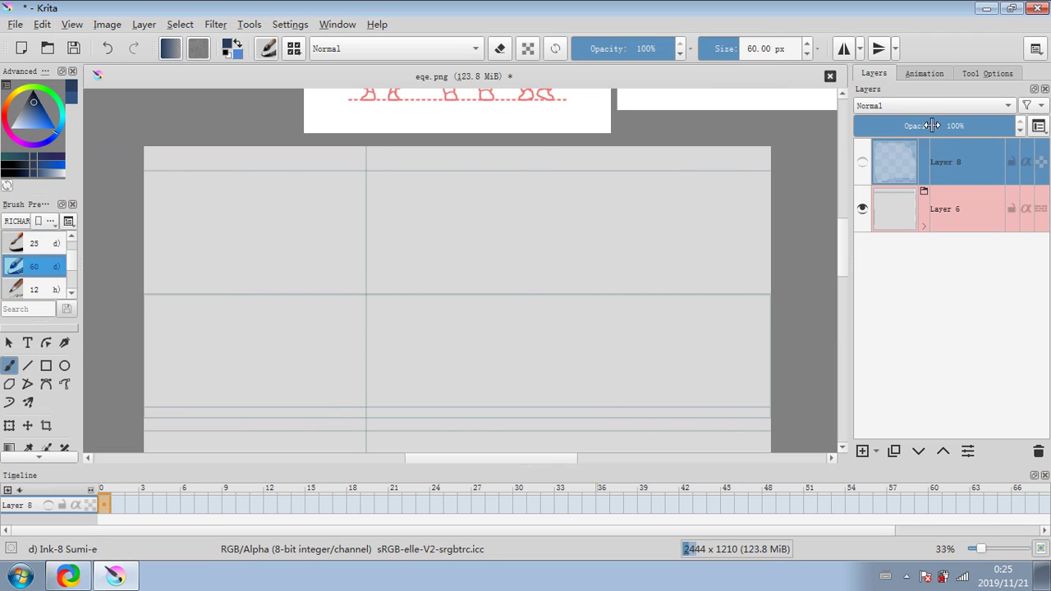
click(863, 451)
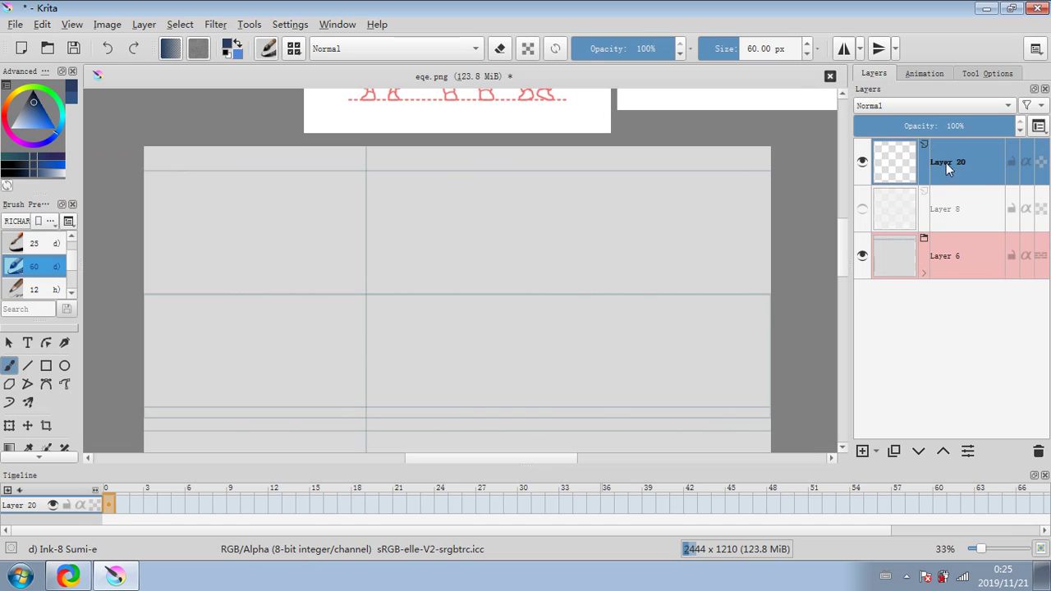
click(917, 125)
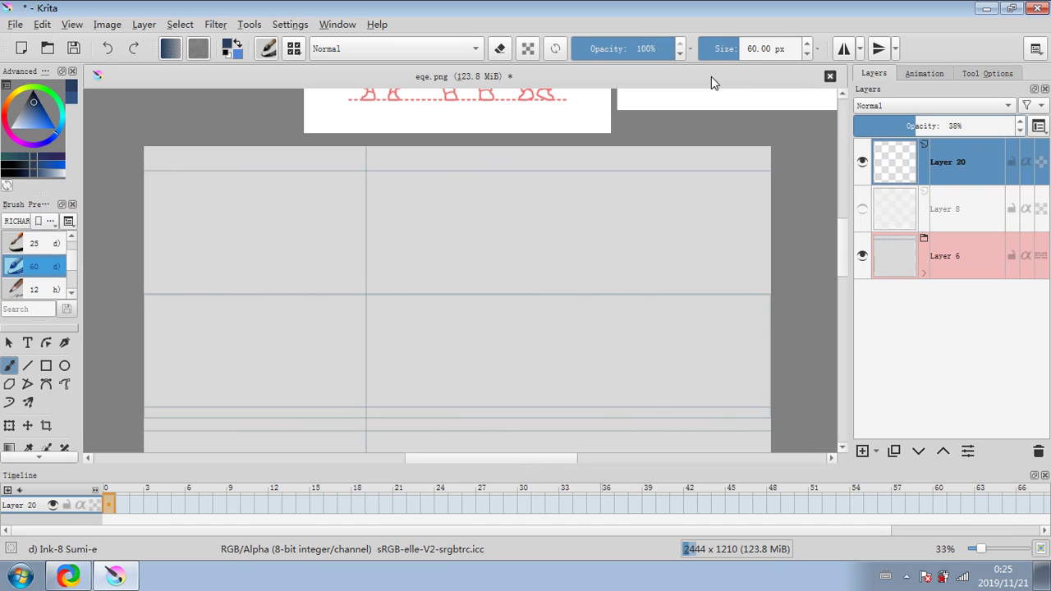
click(744, 51)
Scribble two tall gesture masses with raised, branching limbs, one near the vertical guide and a wider one beside it.
mouse_move(366, 324)
mouse_down()
mouse_move(356, 241)
mouse_move(329, 205)
mouse_move(399, 258)
mouse_move(370, 192)
mouse_move(400, 360)
mouse_up()
drag(422, 212, 408, 261)
mouse_move(341, 297)
mouse_down()
mouse_move(369, 356)
mouse_move(369, 441)
mouse_up()
mouse_move(526, 289)
mouse_down()
mouse_move(566, 347)
mouse_move(528, 244)
mouse_move(575, 265)
mouse_move(617, 218)
mouse_move(575, 190)
mouse_move(546, 403)
mouse_move(595, 380)
mouse_move(539, 390)
mouse_move(565, 442)
mouse_up()
drag(612, 149, 590, 186)
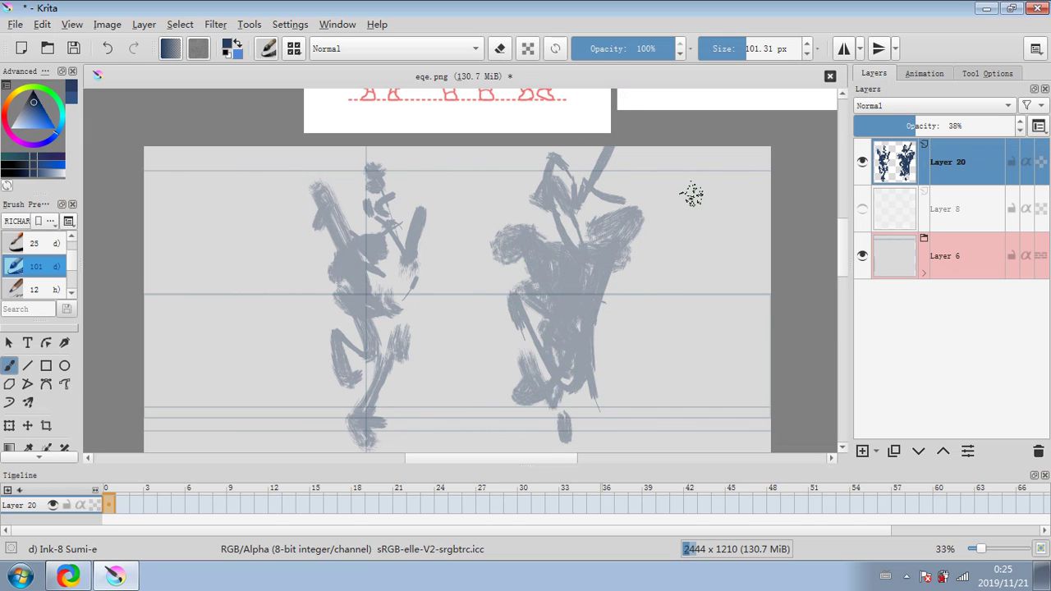
mouse_move(668, 296)
mouse_down()
mouse_move(684, 341)
mouse_move(726, 287)
mouse_up()
click(108, 48)
mouse_move(389, 258)
mouse_down()
mouse_move(379, 323)
mouse_move(437, 205)
mouse_up()
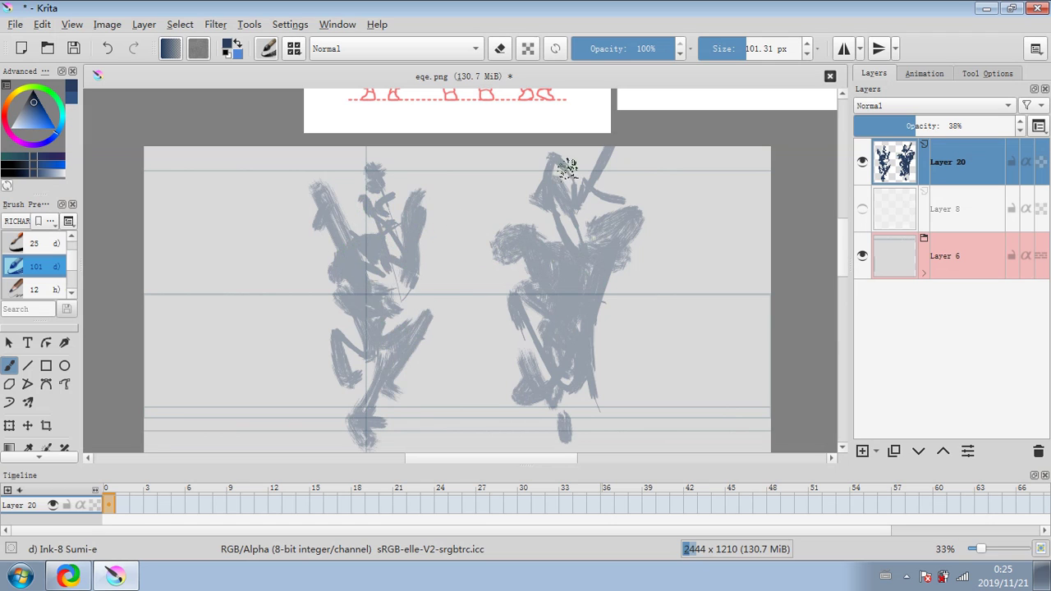
Erase thin streaks through the neck, body and shoulder of the wider scribble.
click(500, 48)
drag(544, 260, 570, 335)
drag(558, 199, 580, 325)
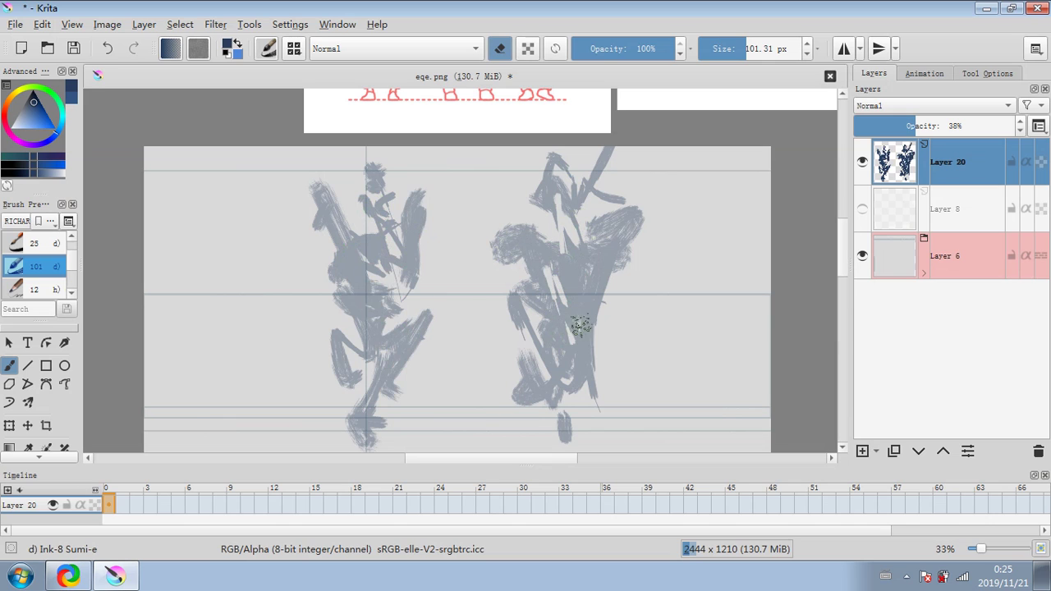
mouse_move(600, 242)
mouse_down()
mouse_move(602, 215)
mouse_move(589, 246)
mouse_up()
Return to painting and add short strokes and dabs to the wider scribble's body and outer edge.
click(499, 49)
mouse_move(568, 248)
mouse_down()
mouse_move(565, 183)
mouse_move(567, 257)
mouse_up()
drag(601, 366, 597, 384)
drag(614, 378, 617, 384)
drag(618, 309, 603, 304)
drag(632, 317, 605, 333)
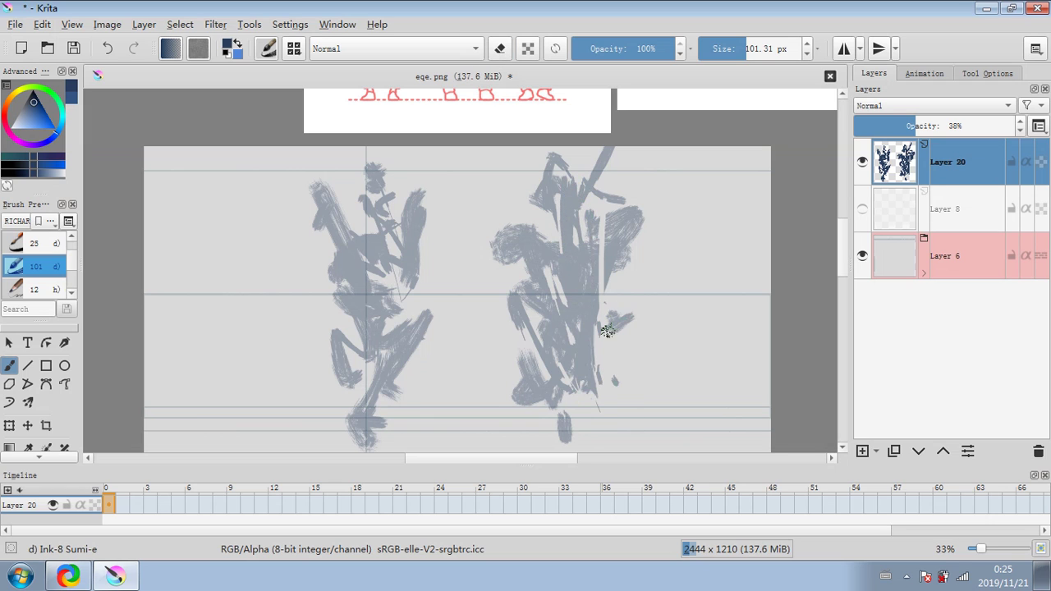
drag(630, 279, 643, 253)
Lower the scribble layer's opacity to 19% and show Layer 8 beneath it to cover the guide lines.
click(604, 460)
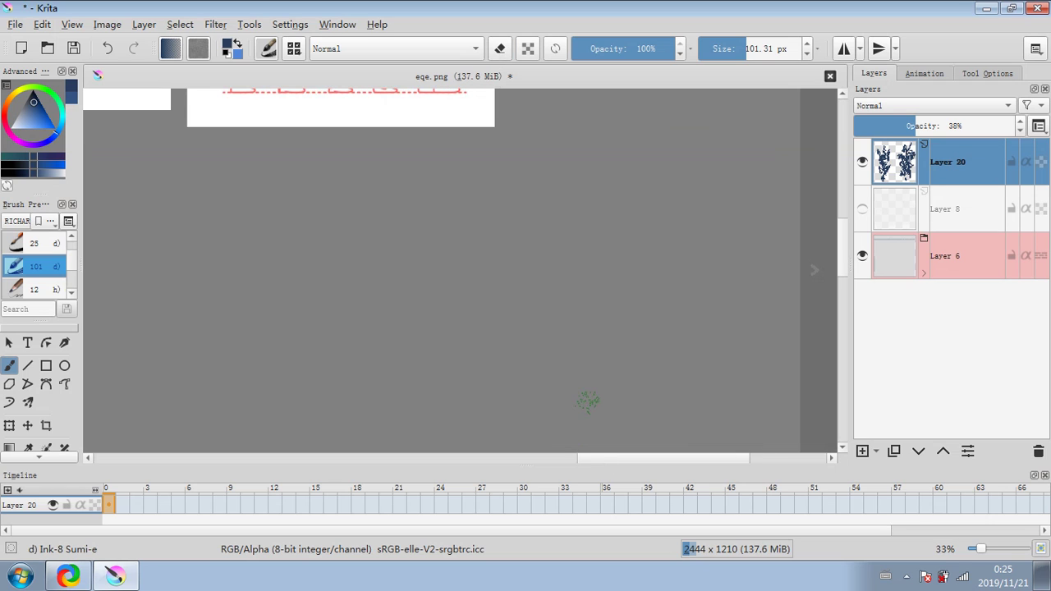
scroll(759, 282, down, 1)
mouse_move(638, 289)
mouse_down()
mouse_move(681, 328)
mouse_move(928, 301)
mouse_up()
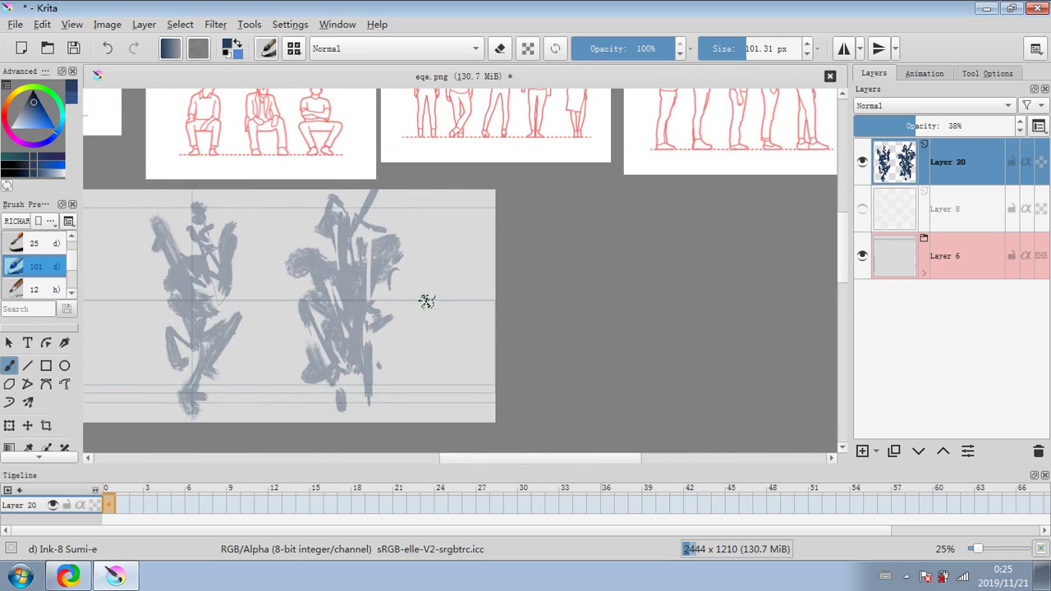
mouse_move(447, 300)
mouse_down()
mouse_move(622, 290)
mouse_move(677, 309)
mouse_up()
scroll(585, 293, up, 1)
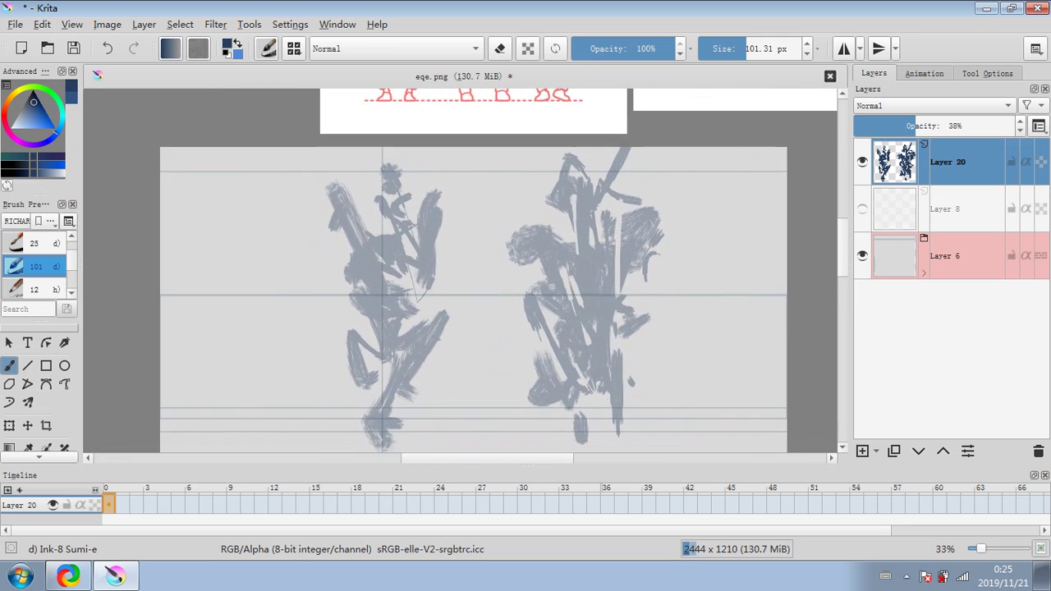
click(900, 124)
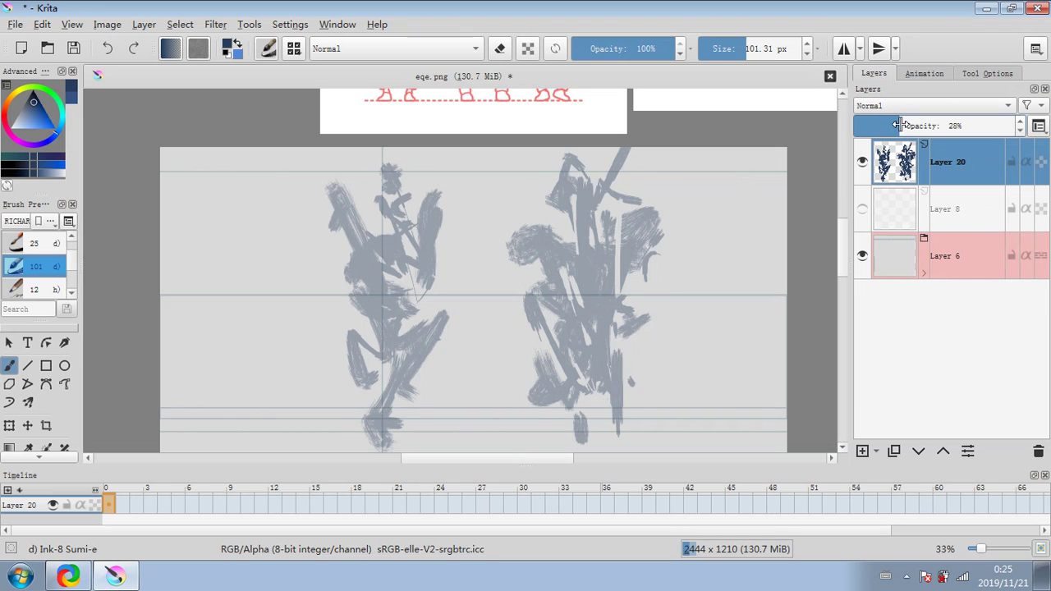
click(885, 126)
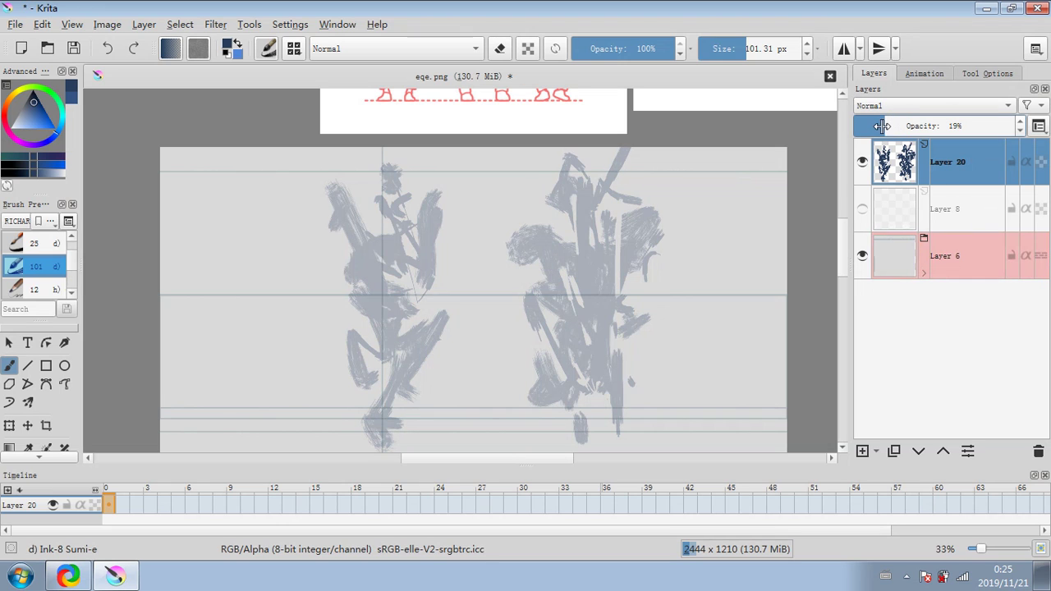
click(863, 209)
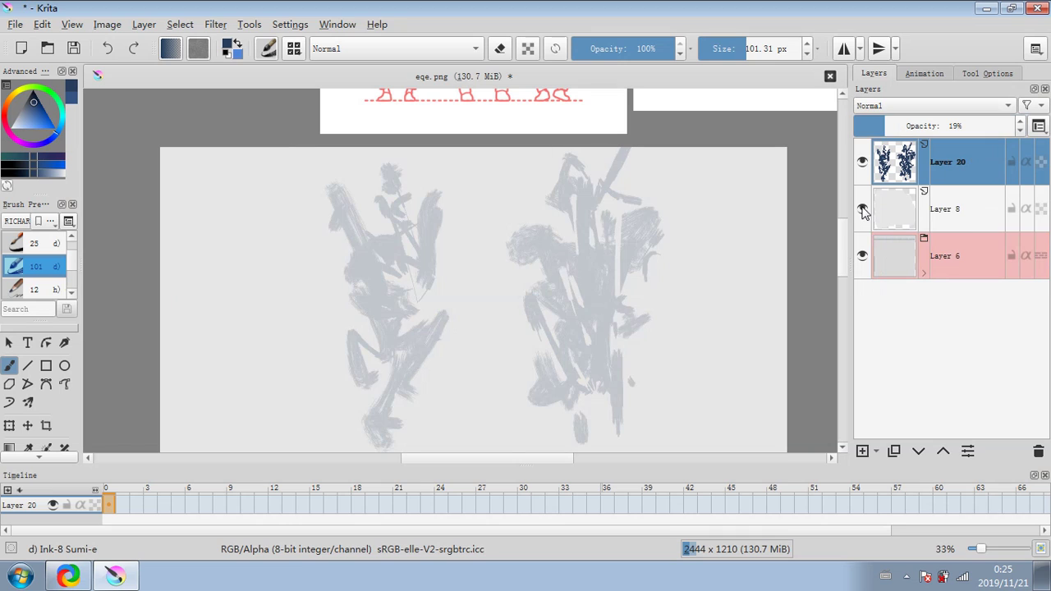
click(862, 210)
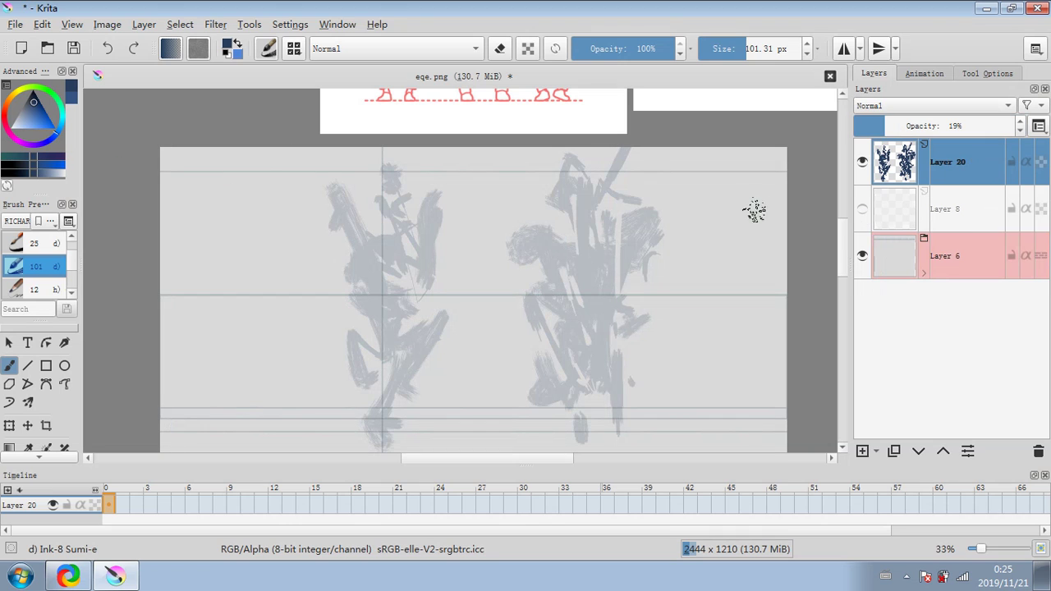
click(864, 221)
click(863, 222)
click(863, 222)
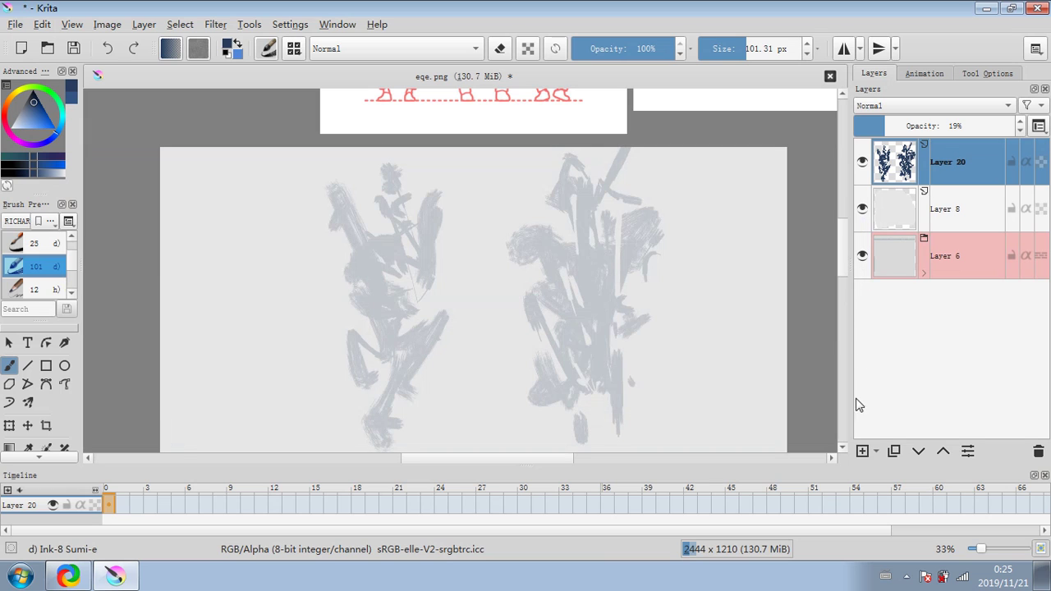
Add a new layer above the scribbles and set the Basic-1 big small brush to 2.09 px.
click(862, 452)
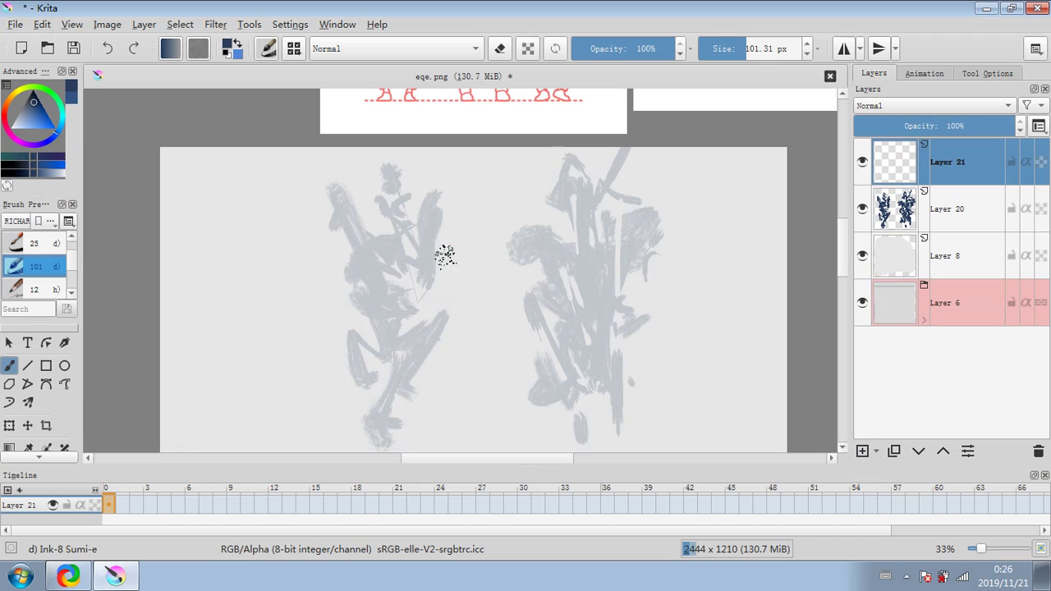
click(71, 237)
click(72, 237)
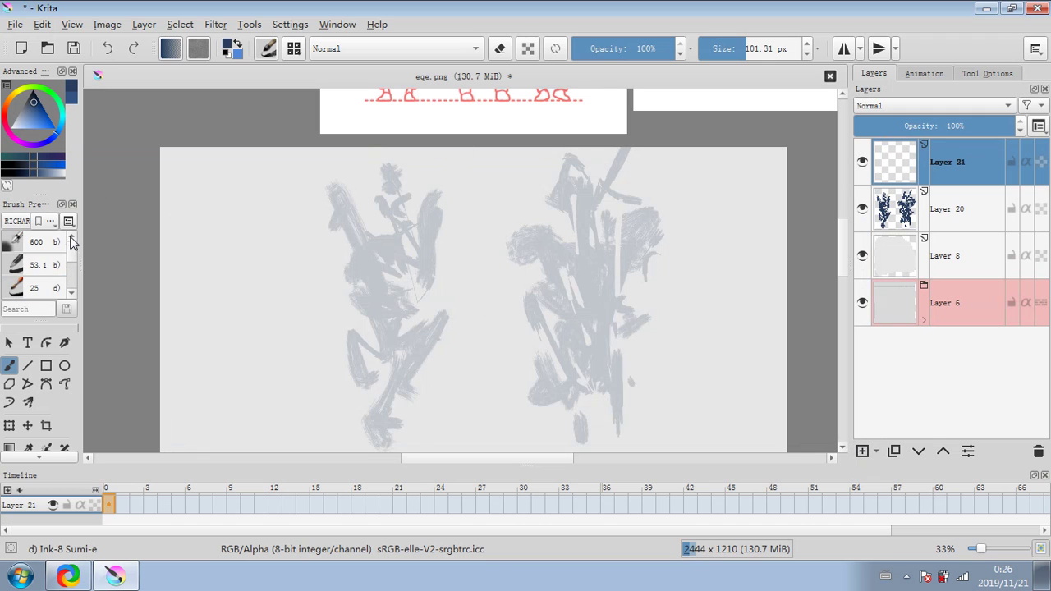
click(49, 250)
click(48, 256)
drag(725, 49, 705, 49)
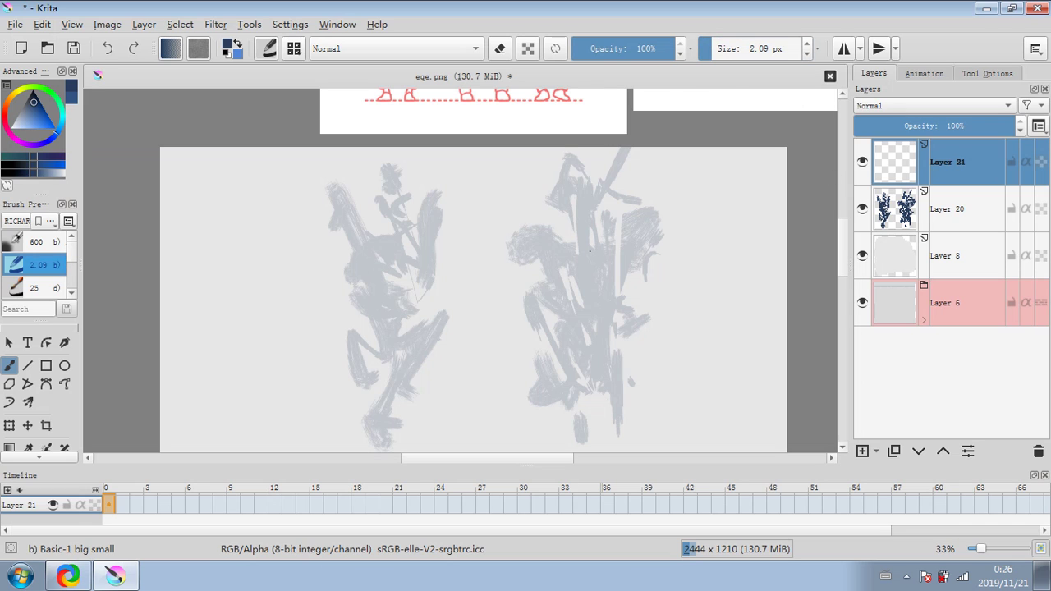
click(107, 48)
drag(608, 246, 620, 324)
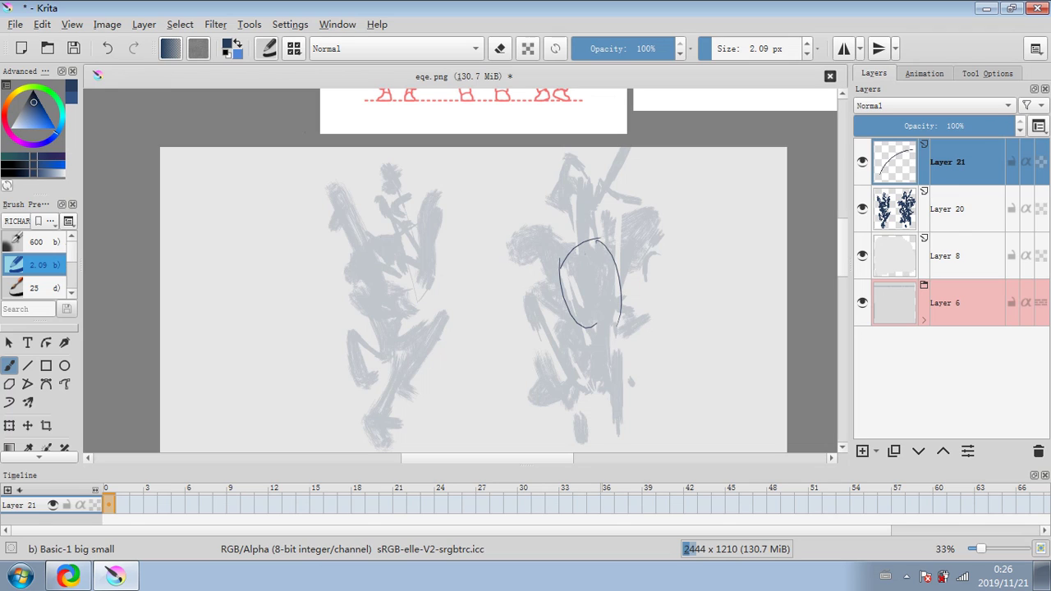
click(107, 47)
click(107, 47)
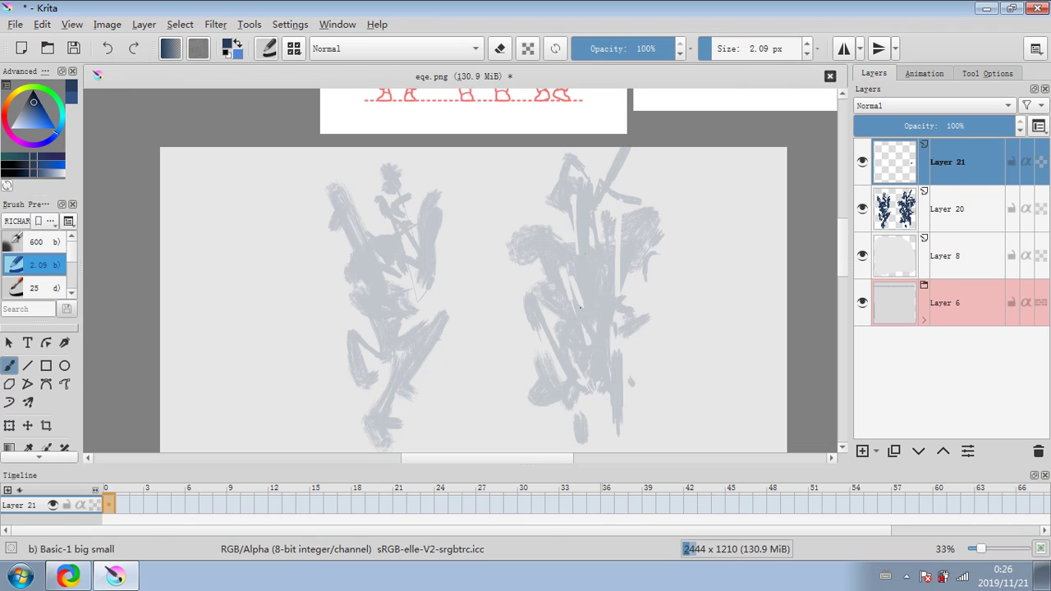
Sketch a thin-line figure over the wider scribble with bent legs, a rounded torso, arms and a round head.
drag(533, 290, 563, 418)
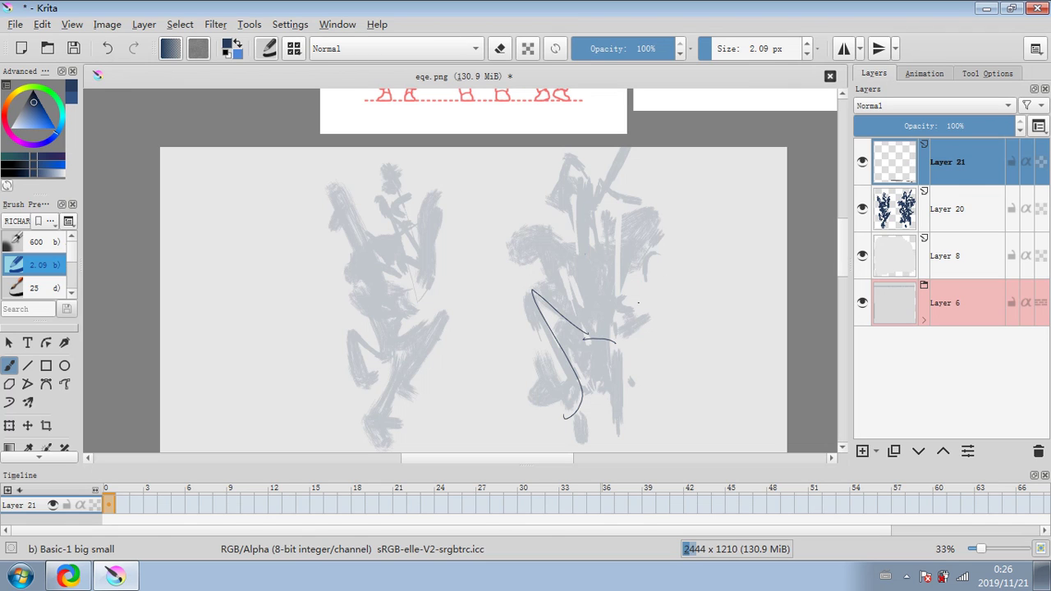
mouse_move(620, 268)
mouse_down()
mouse_move(607, 358)
mouse_move(603, 316)
mouse_up()
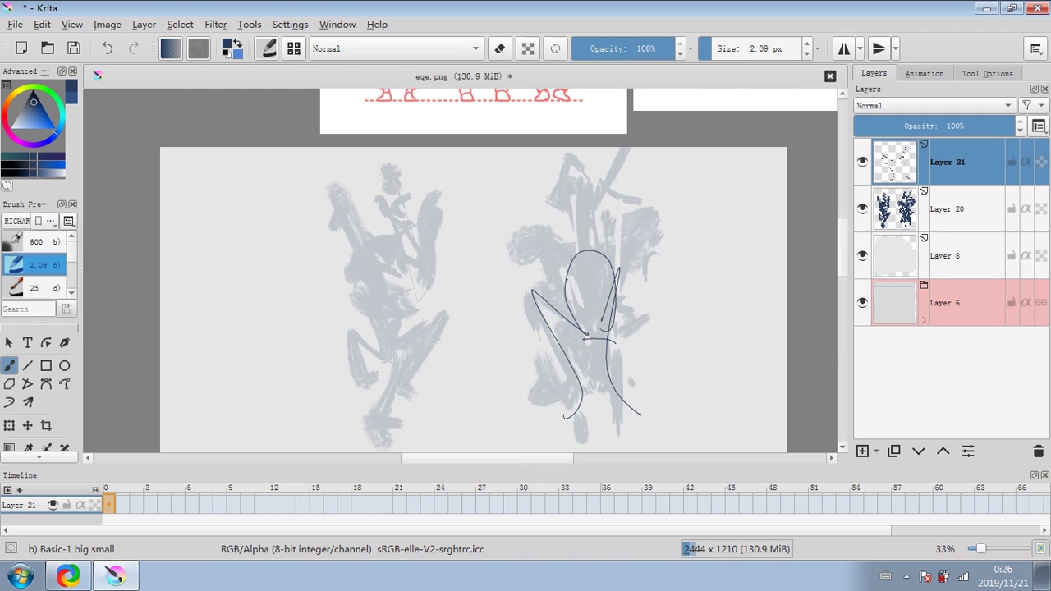
drag(615, 258, 646, 348)
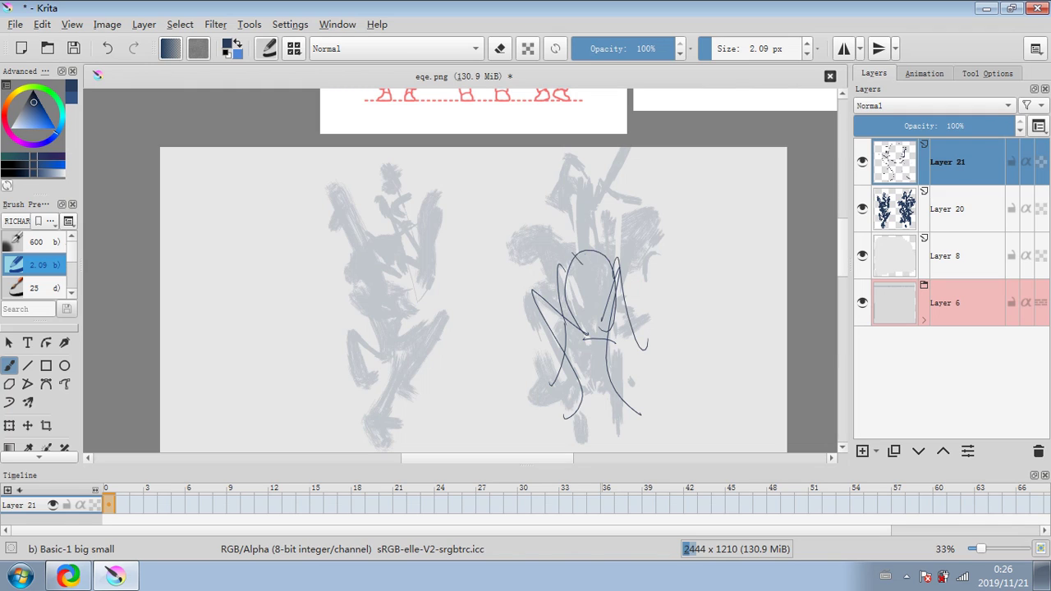
drag(573, 260, 564, 250)
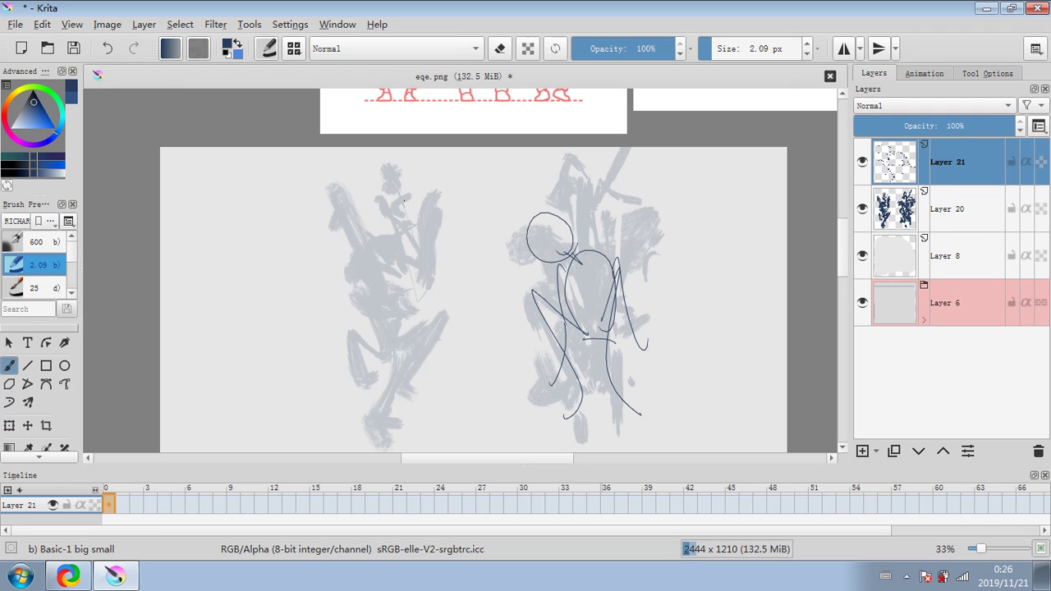
Undo all the thin figure lines over the wider scribble.
click(109, 47)
click(109, 47)
click(109, 47)
click(109, 47)
click(109, 46)
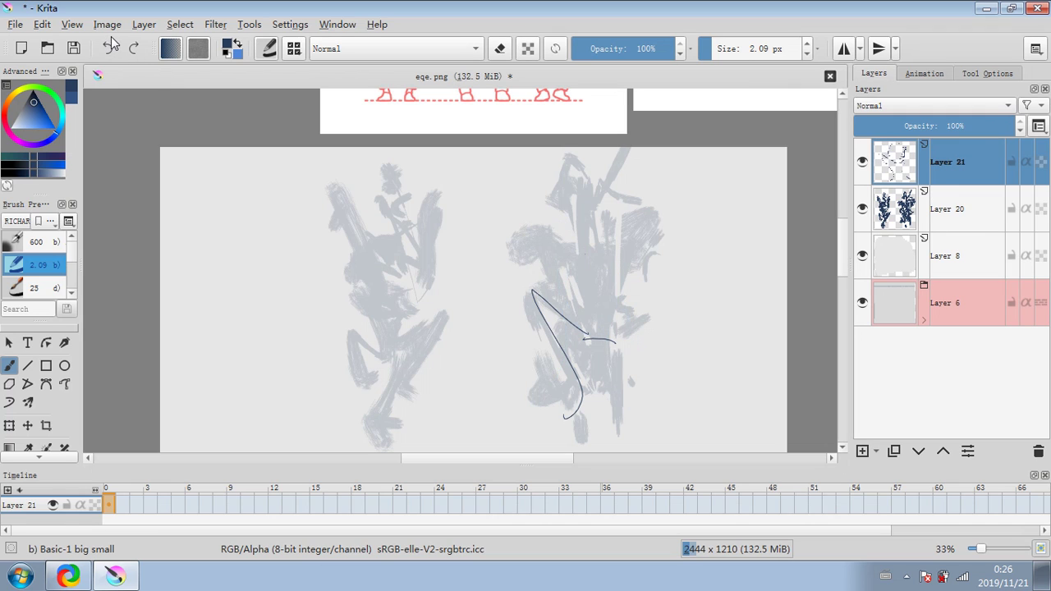
click(109, 47)
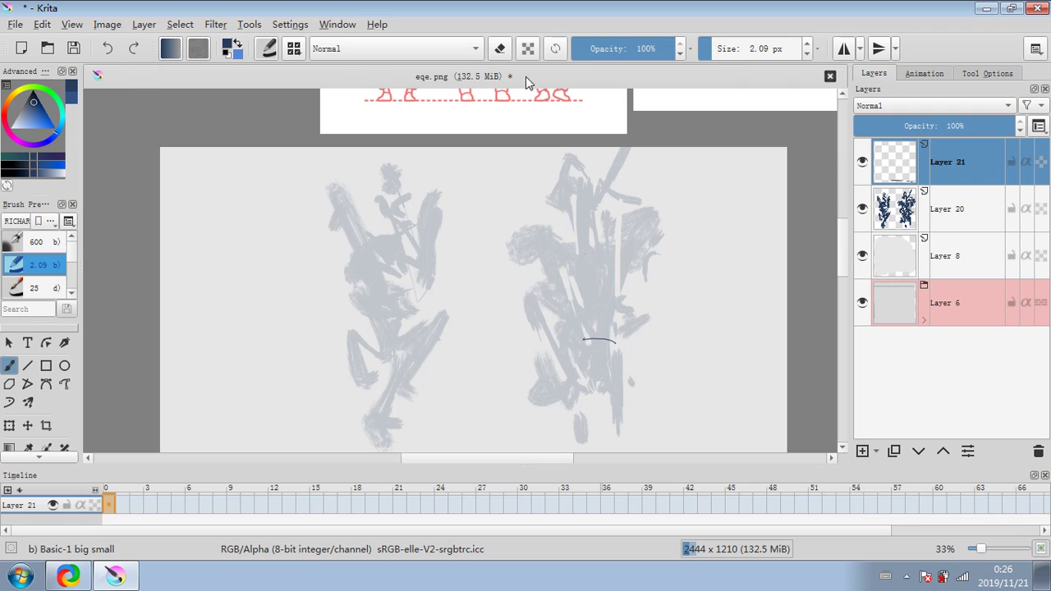
key(ctrl+z)
Set the brush size to 11.48 px.
drag(712, 49, 716, 49)
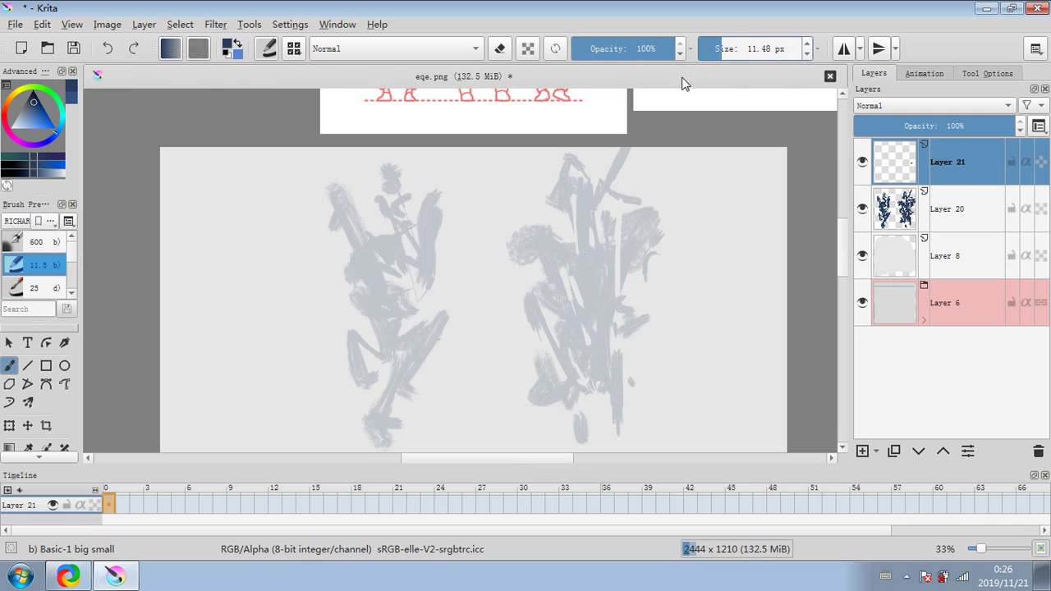
Sketch a stick figure over the narrower scribble with an oval head, curved torso, two arms, a standing leg and a raised bent leg.
mouse_move(380, 240)
mouse_down()
mouse_move(379, 319)
mouse_move(411, 410)
mouse_up()
mouse_move(386, 333)
mouse_down()
mouse_move(387, 385)
mouse_move(372, 452)
mouse_up()
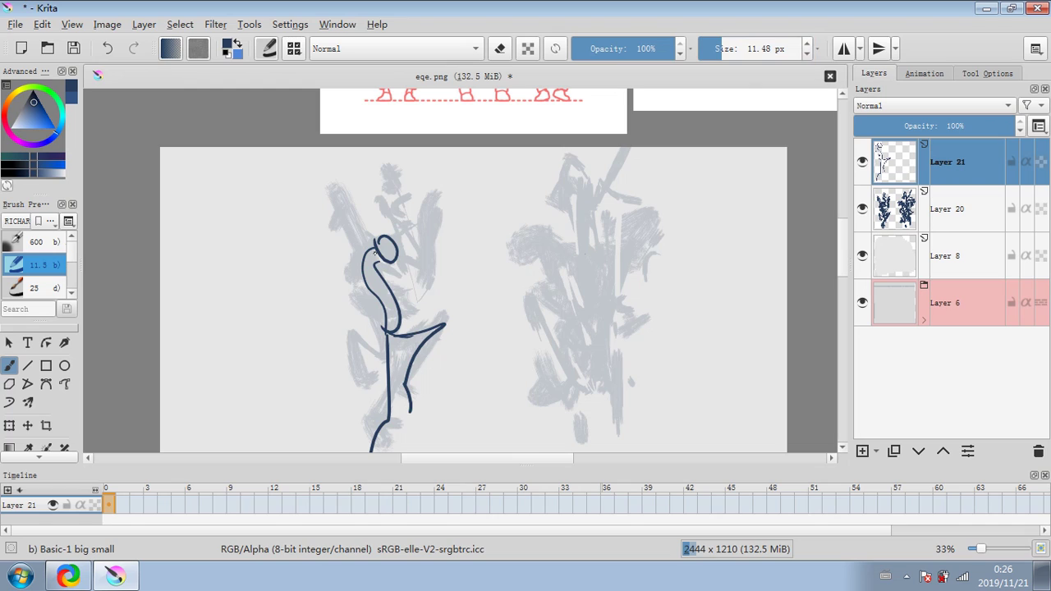
mouse_move(375, 253)
mouse_down()
mouse_move(414, 279)
mouse_move(433, 227)
mouse_up()
drag(343, 260, 332, 303)
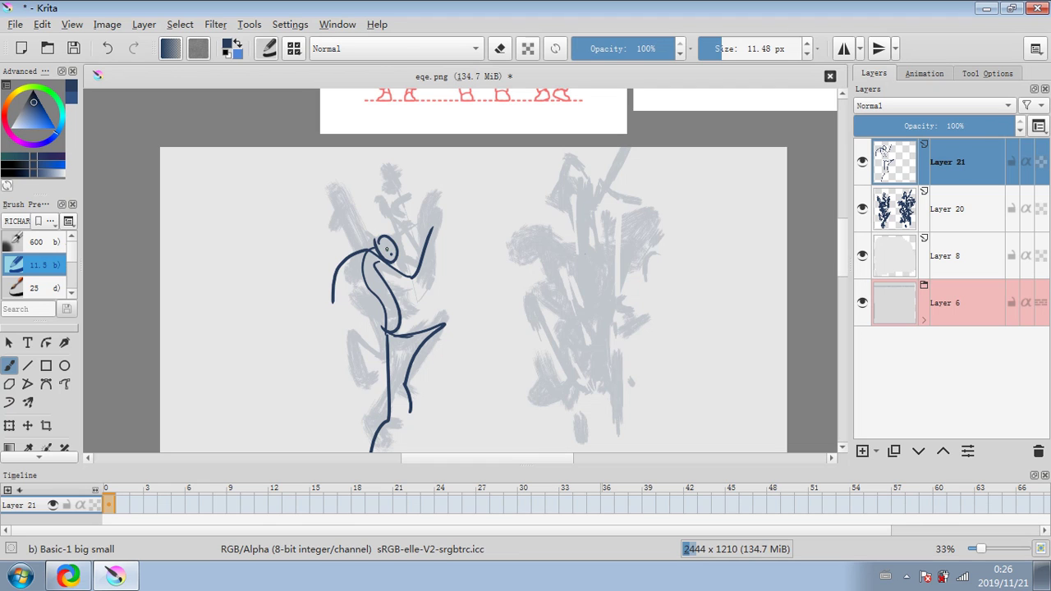
Undo every stroke of the stick figure over the narrower scribble.
scroll(349, 207, up, 1)
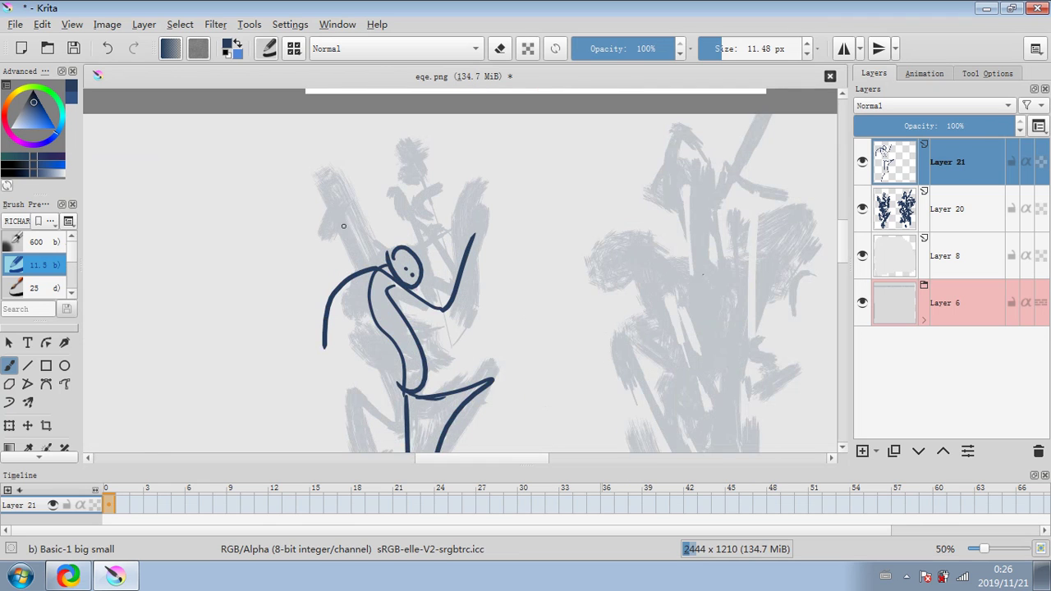
drag(343, 226, 340, 136)
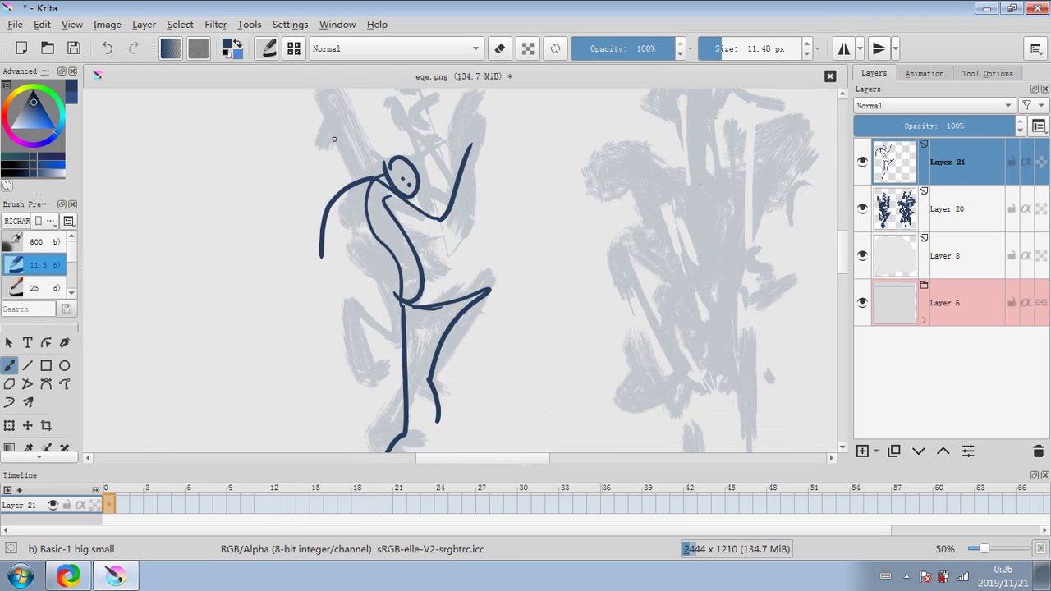
click(106, 48)
click(107, 48)
click(106, 48)
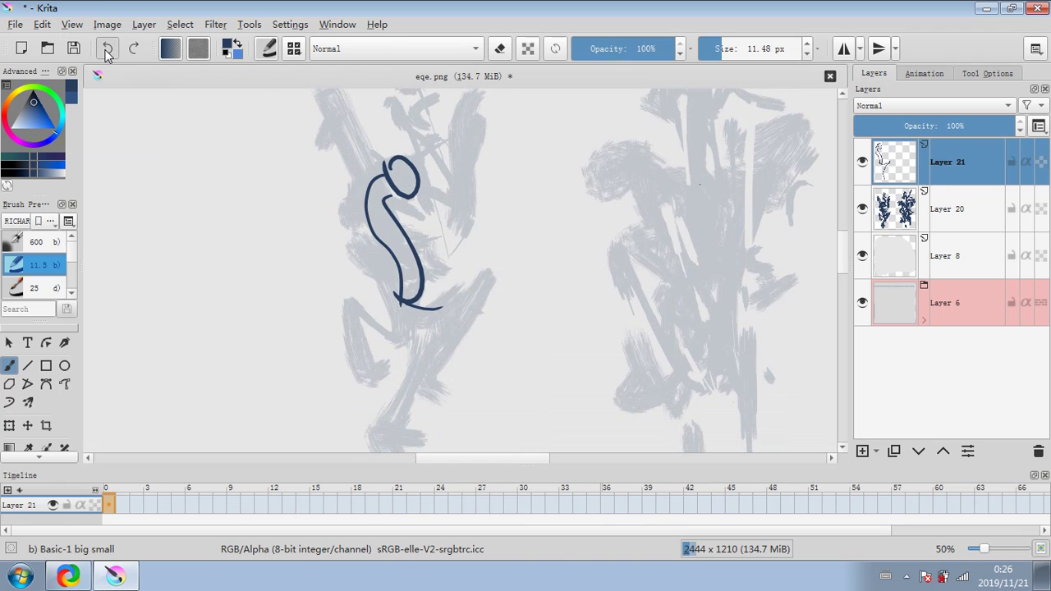
click(106, 48)
click(107, 48)
click(106, 48)
scroll(293, 186, down, 1)
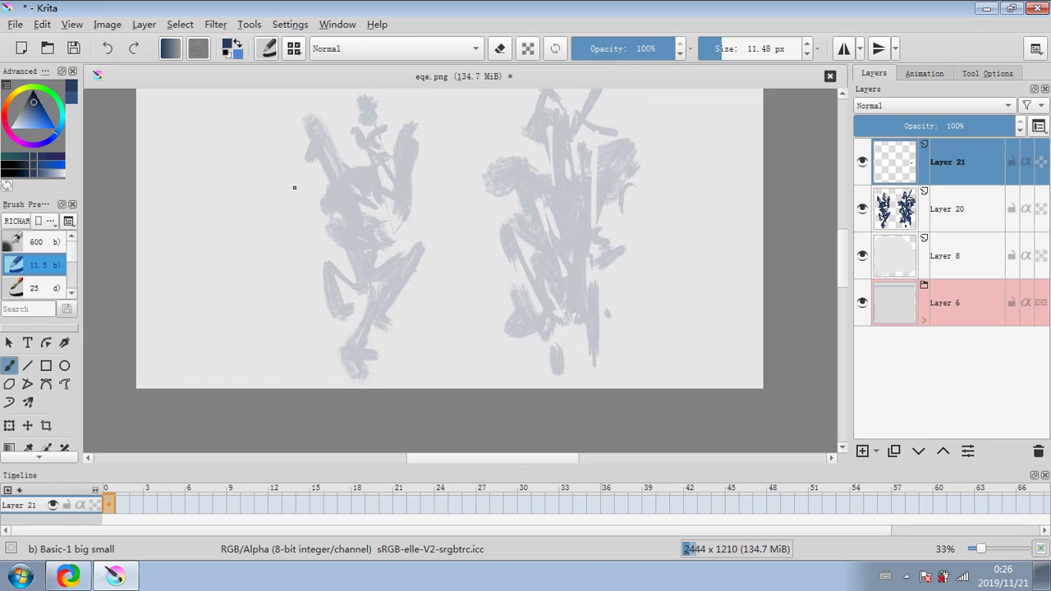